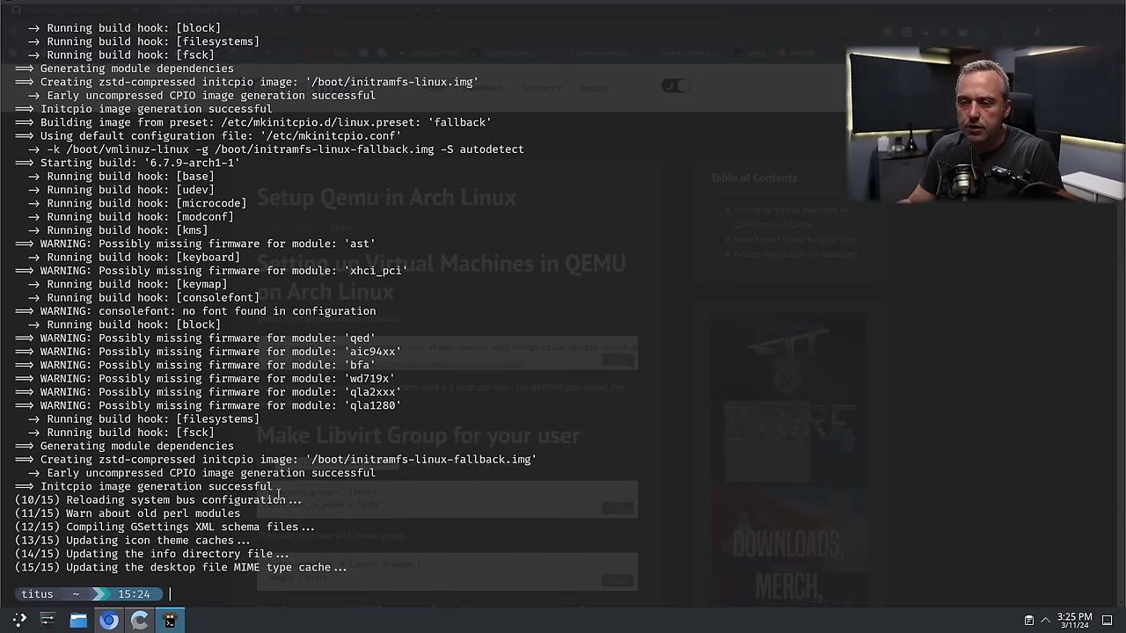
- Switch to the browser and copy the newgrp libvirt command from the Setup Qemu in Arch Linux guide
click(108, 621)
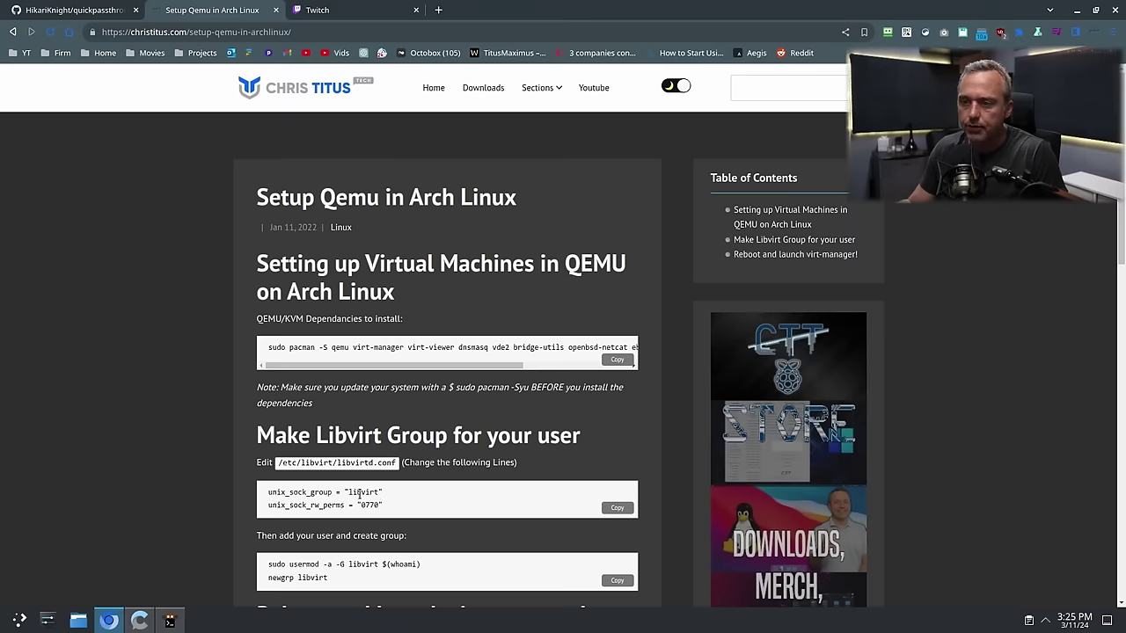
scroll(296, 480, down, 2)
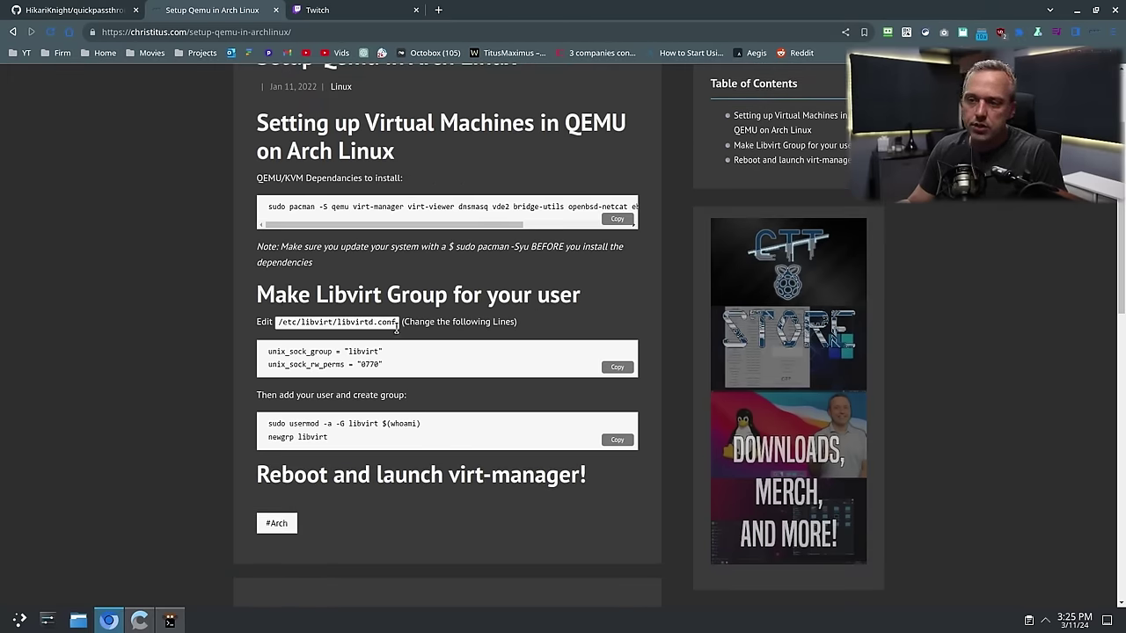
drag(326, 436, 252, 436)
drag(327, 438, 270, 435)
right_click(283, 436)
click(304, 445)
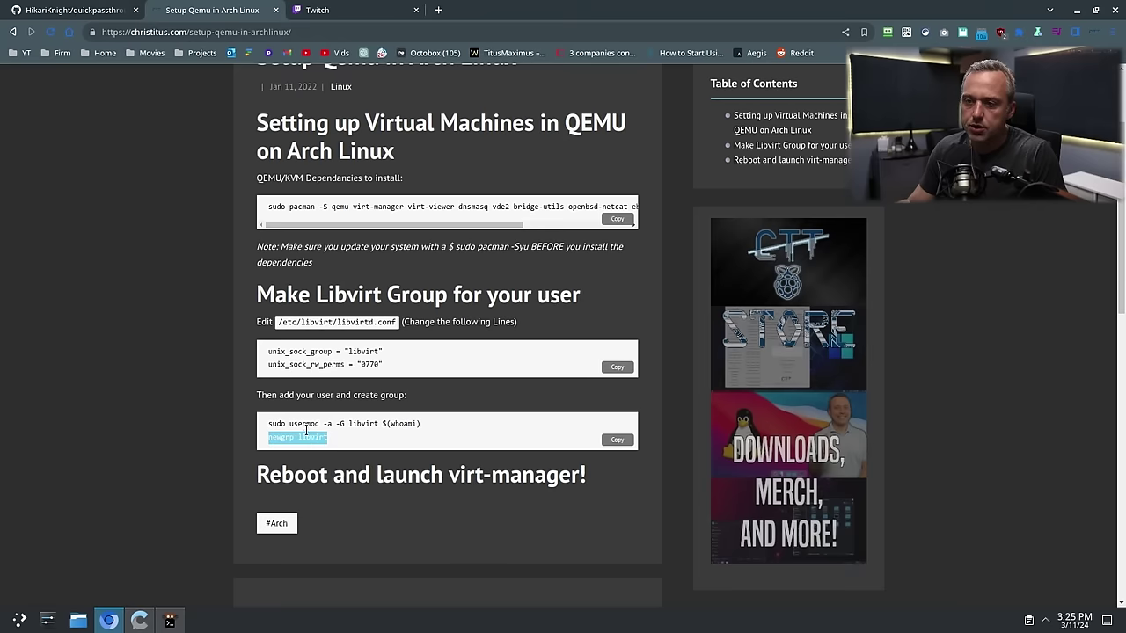
- Run newgrp libvirt in the terminal with an empty password, and rerun the same command with sudo
click(170, 620)
key(ctrl+shift+v)
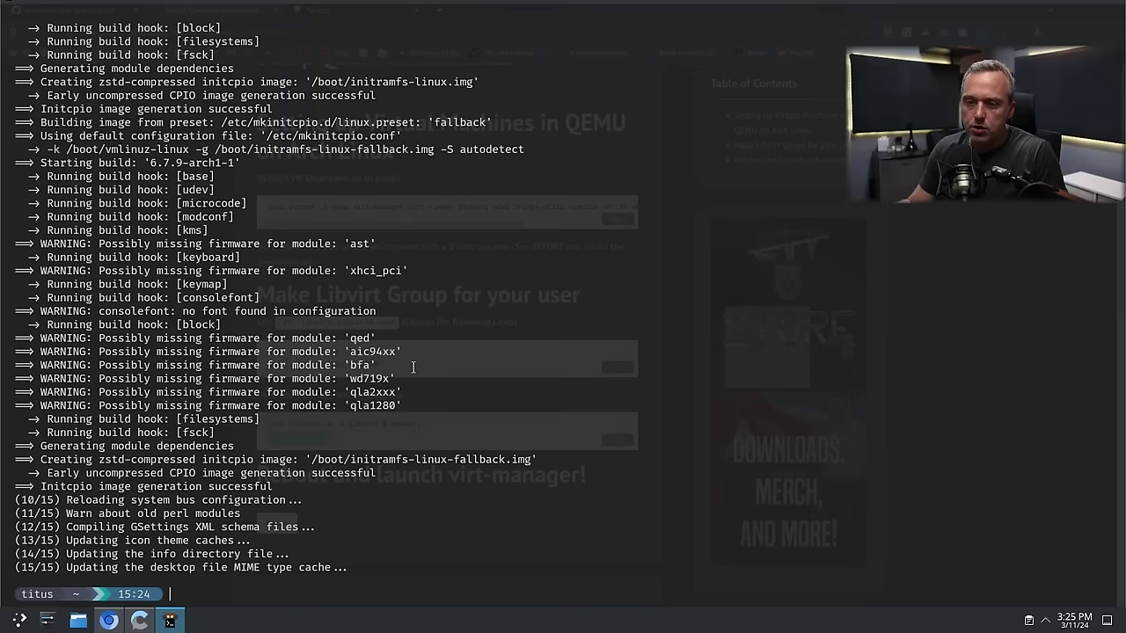
key(Return)
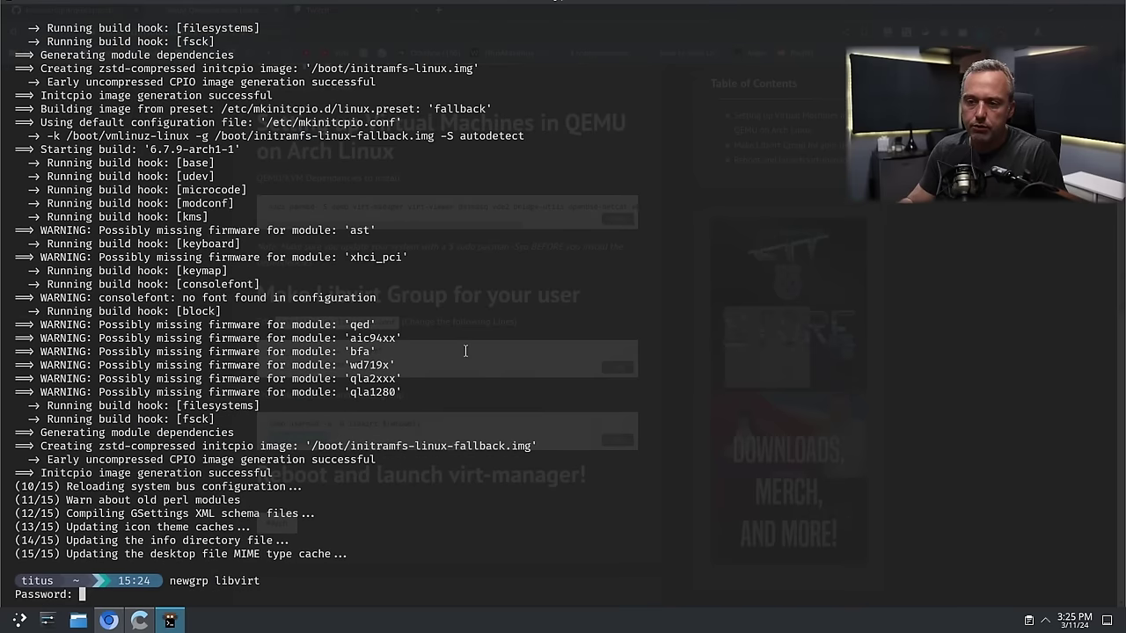
key(Return)
text(sudo )
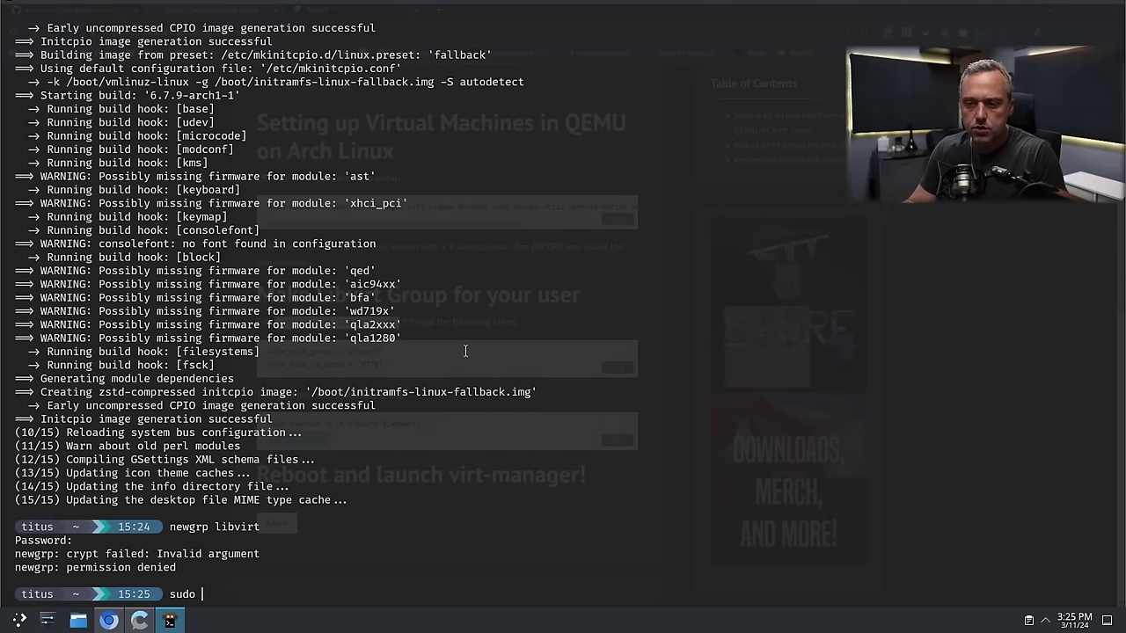
text(!!)
key(Return)
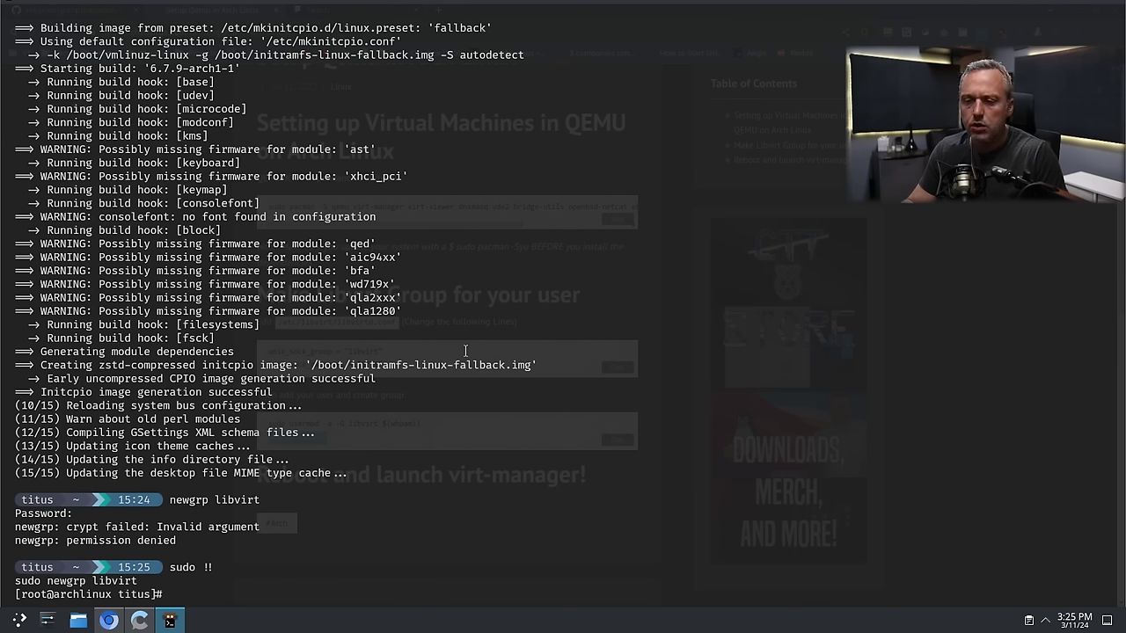
- Copy the unix_sock_group and unix_sock_rw_perms lines from the browser guide and open /etc/libvirt/libvirt.conf with vim in the terminal
click(108, 620)
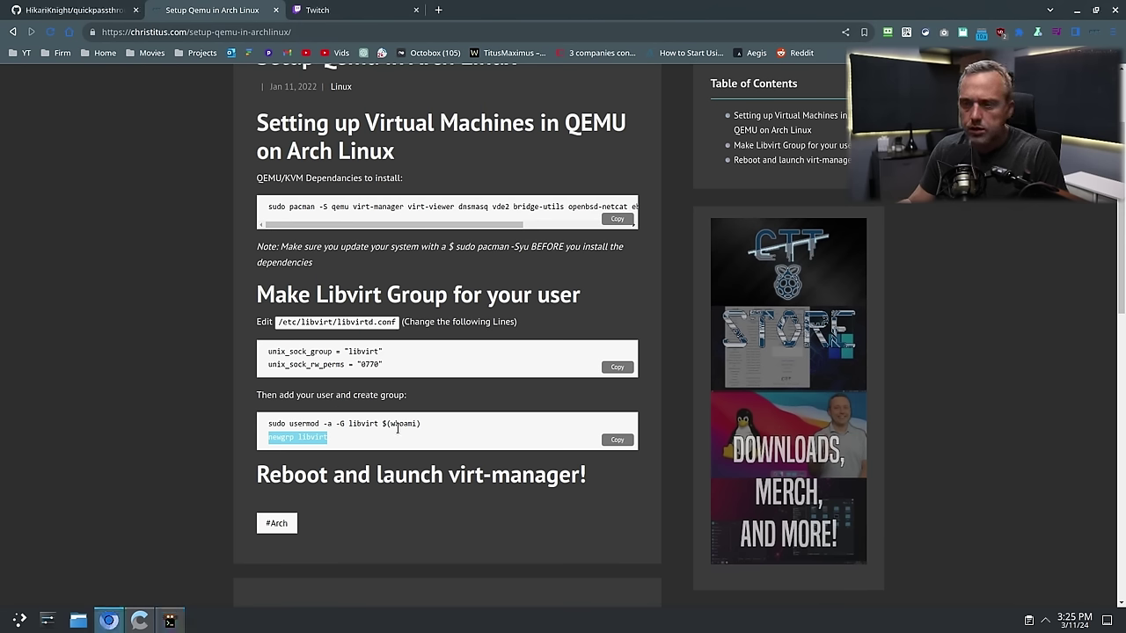
click(618, 369)
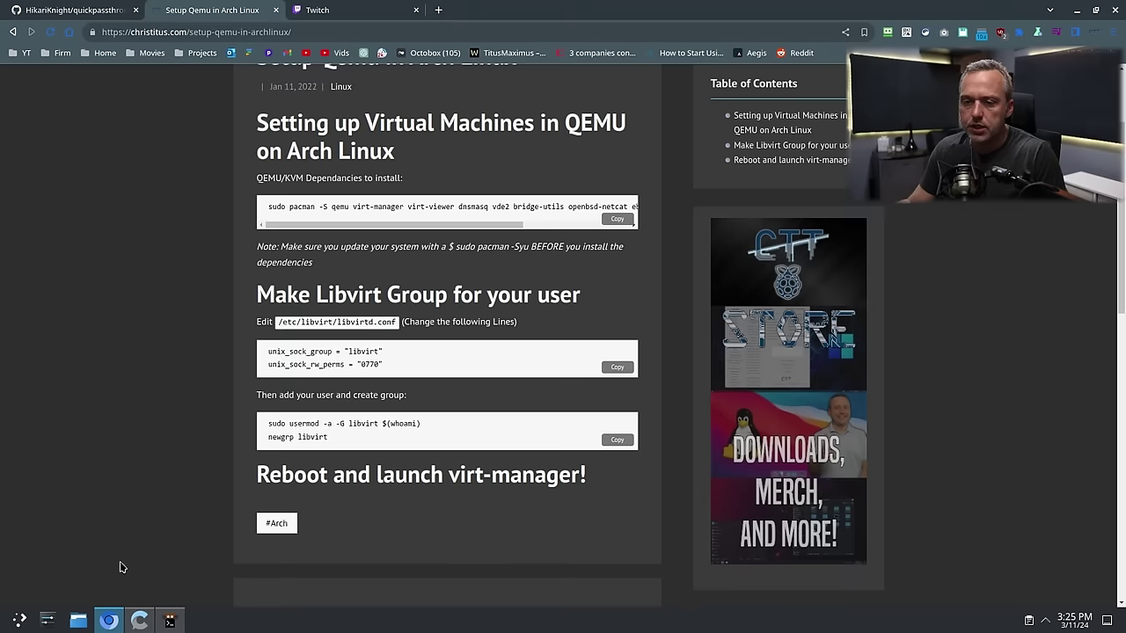
click(169, 621)
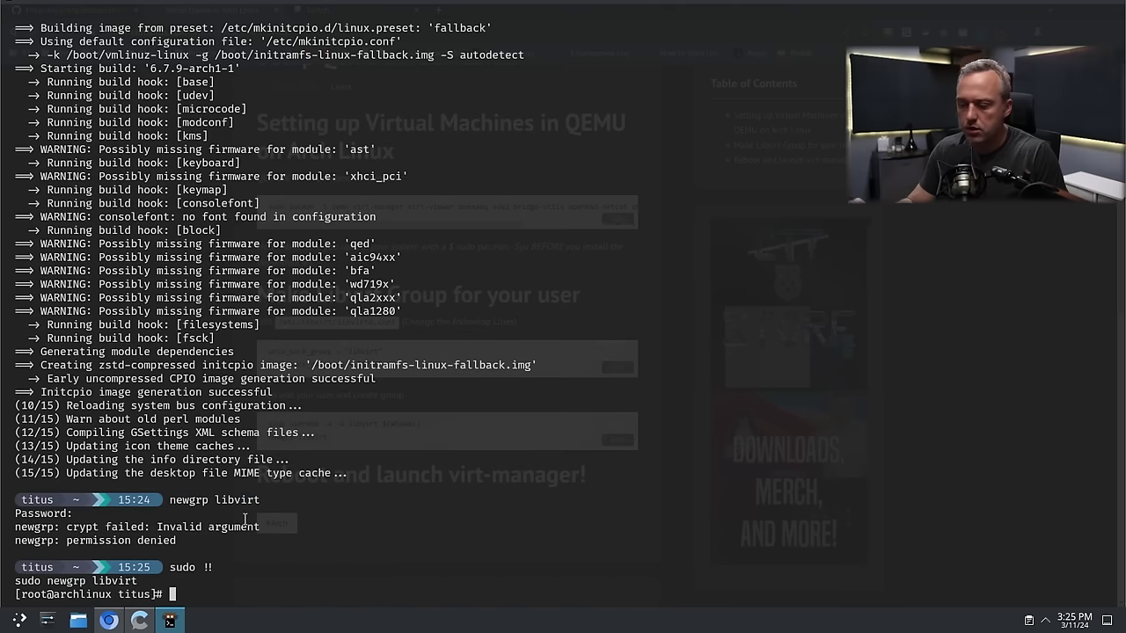
text(vim /etc/)
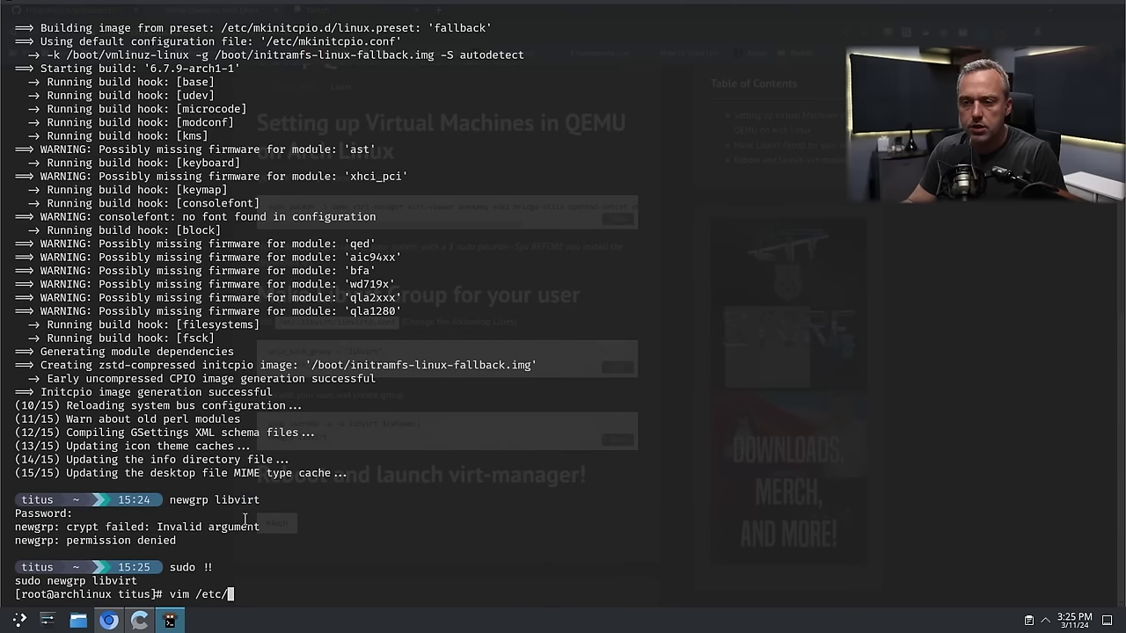
text(libvirt/)
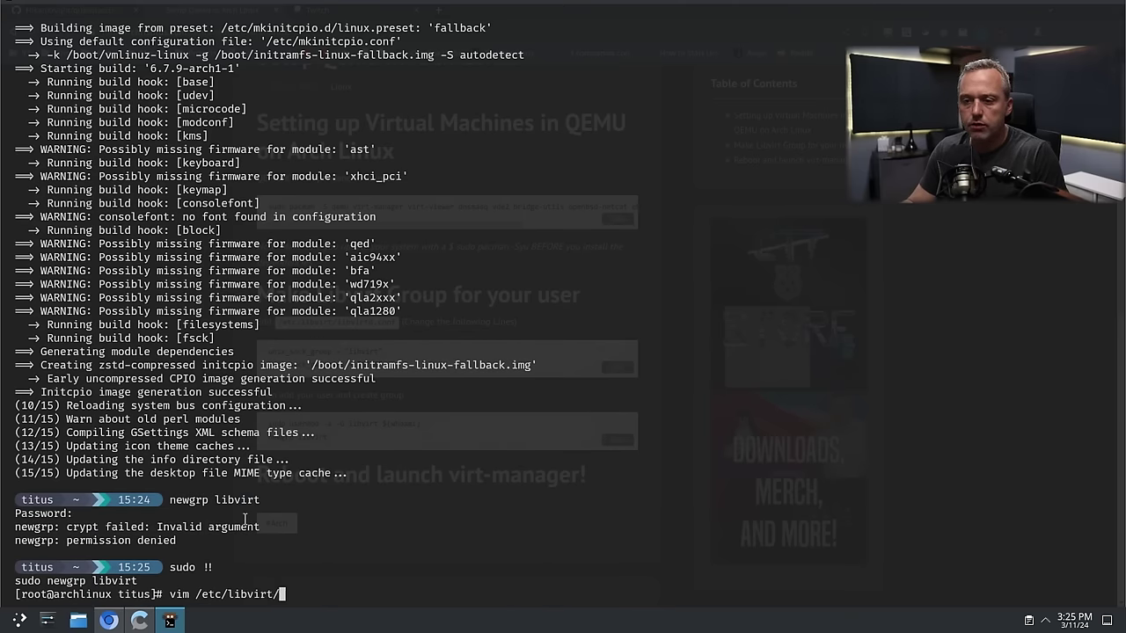
text(libvirt.c)
key(Tab)
key(Return)
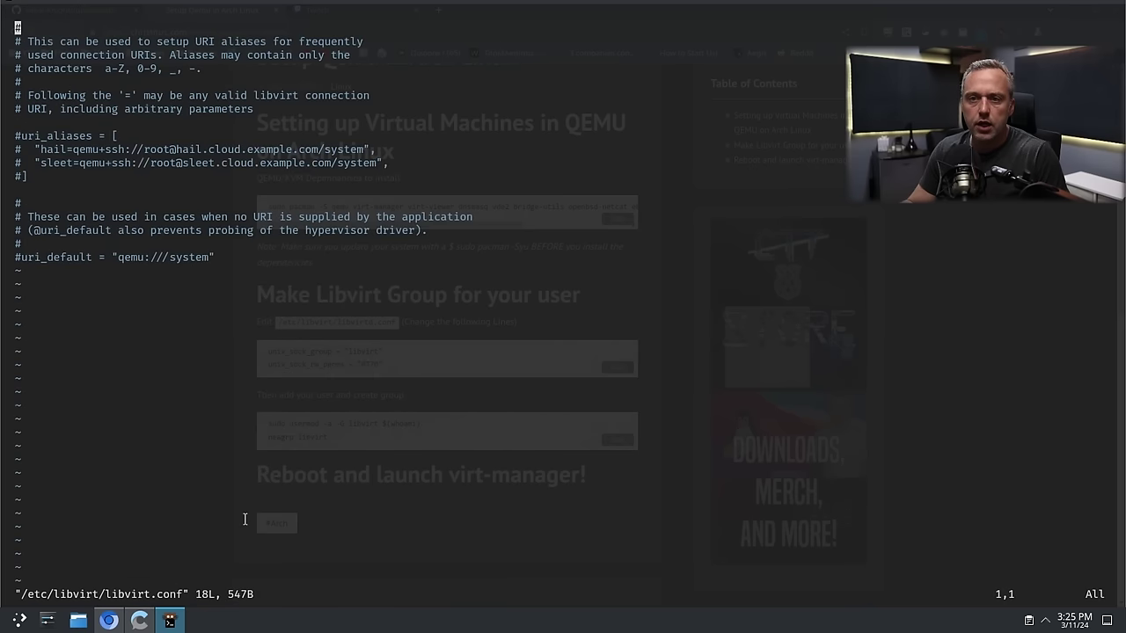
- Append unix_sock_group = "libvirt" and unix_sock_rw_perms = "0770" to the end of libvirt.conf, then save and quit
key(shift+g)
key(o)
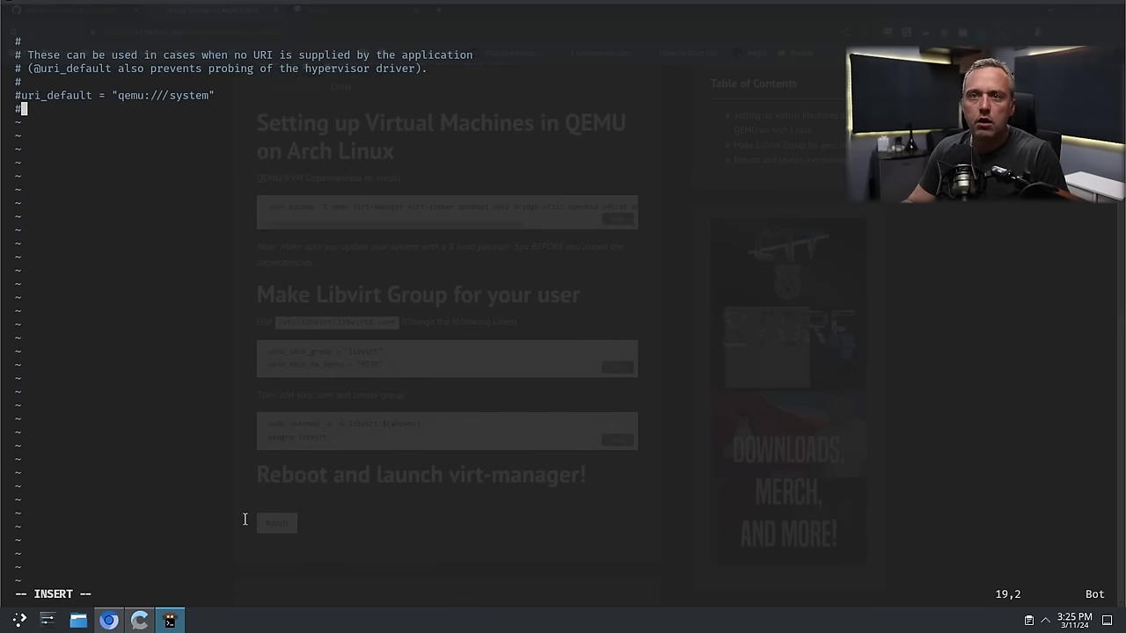
key(ctrl+shift+v)
key(Escape)
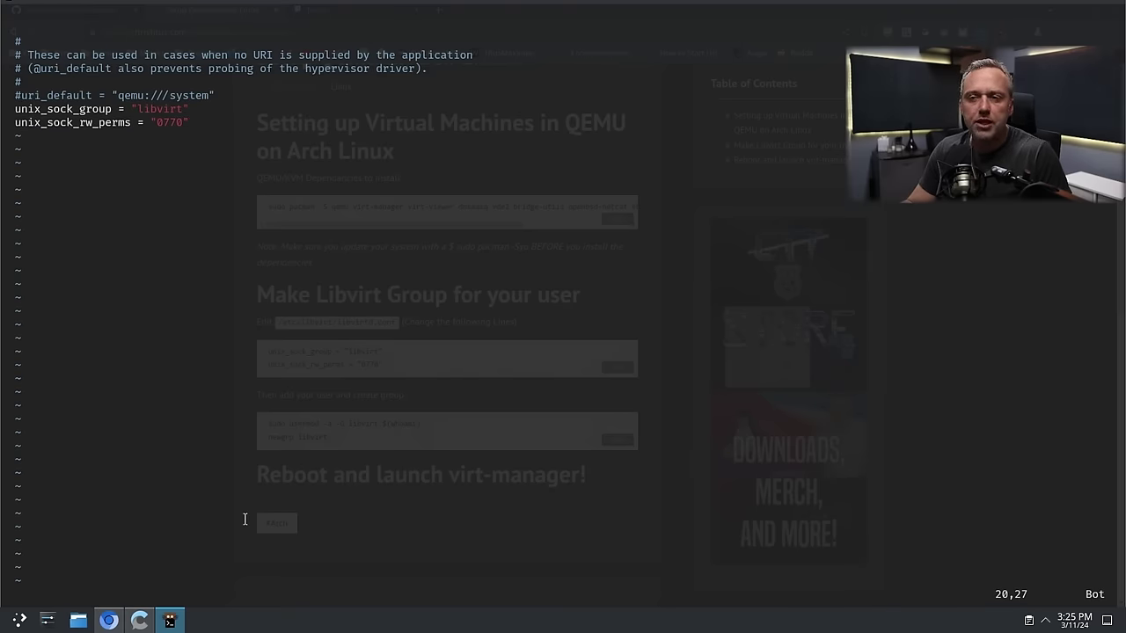
text(:wq)
key(Return)
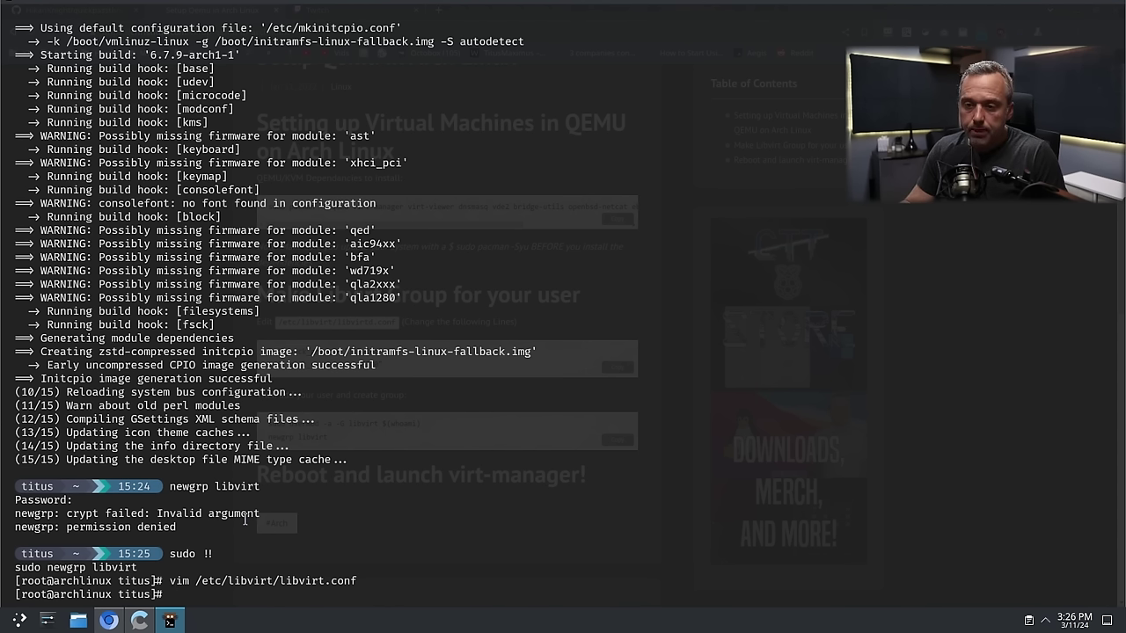
- Copy sudo usermod -a -G libvirt $(whoami) from the browser guide and run it in the terminal
key(alt+Tab)
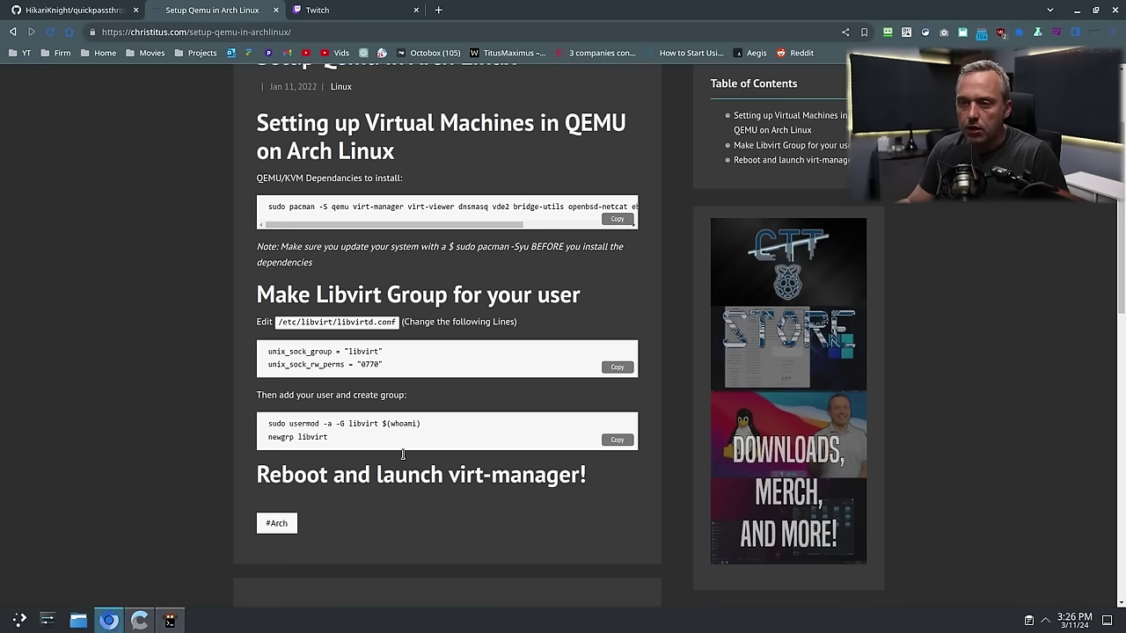
drag(412, 426, 269, 426)
right_click(273, 422)
click(333, 433)
click(170, 620)
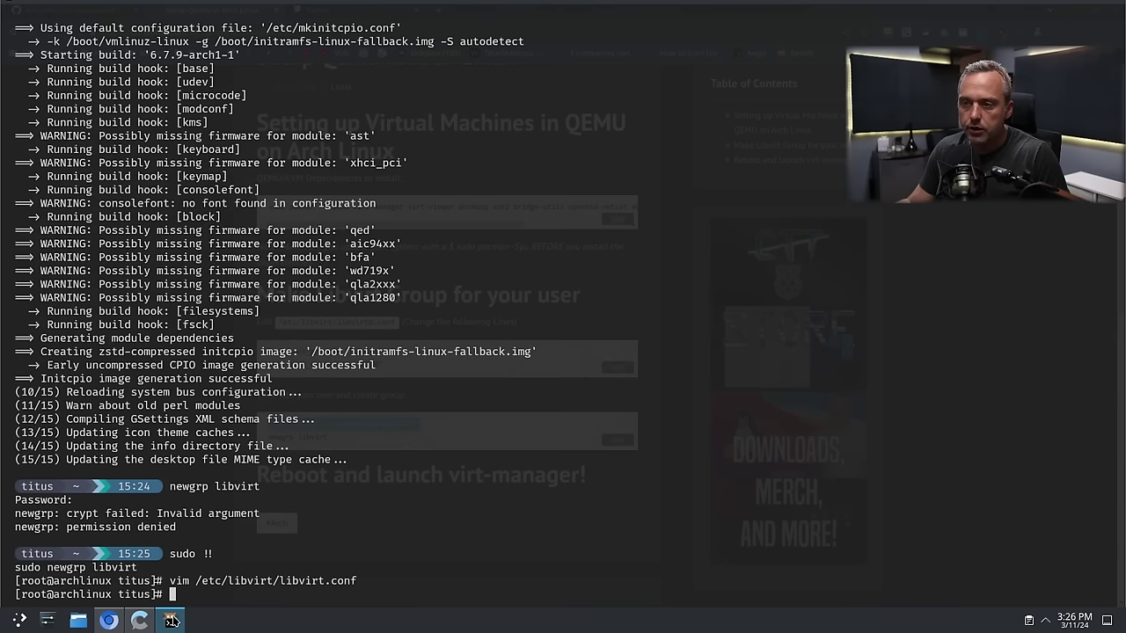
key(ctrl+shift+v)
key(Return)
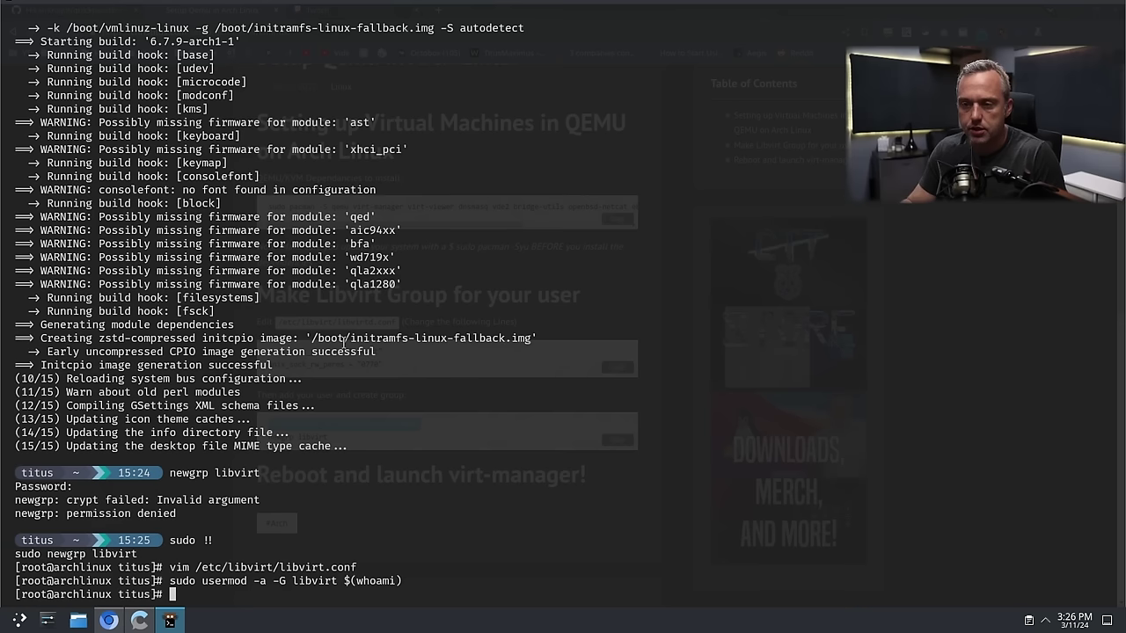
- Exit the root shell and list the regular user's groups with the groups command
text(exit)
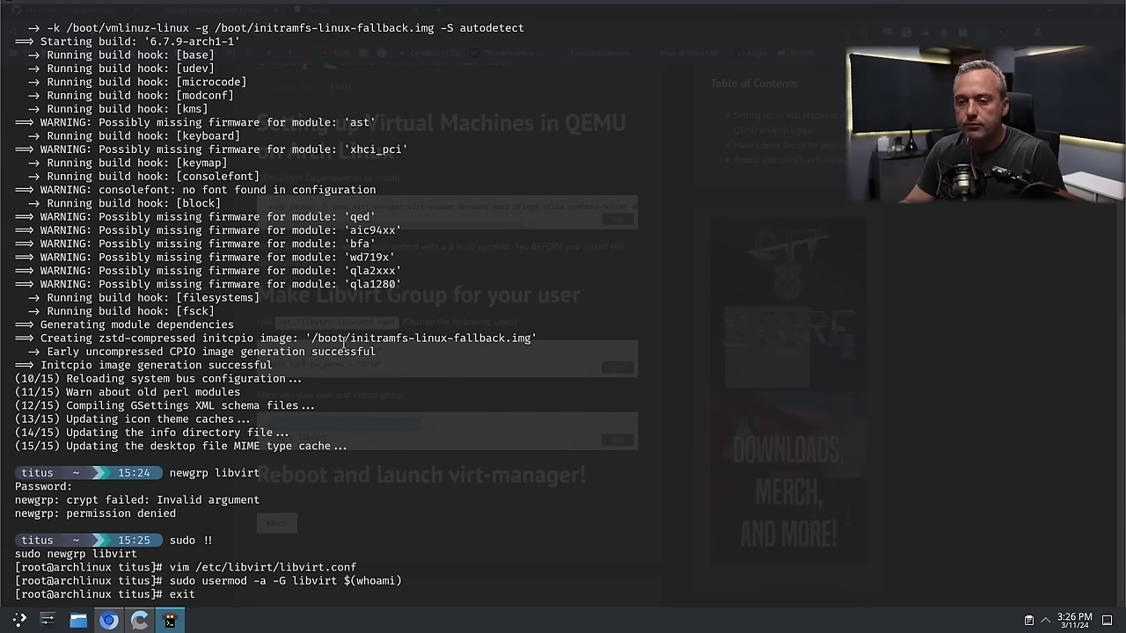
key(Return)
text(groups)
key(Return)
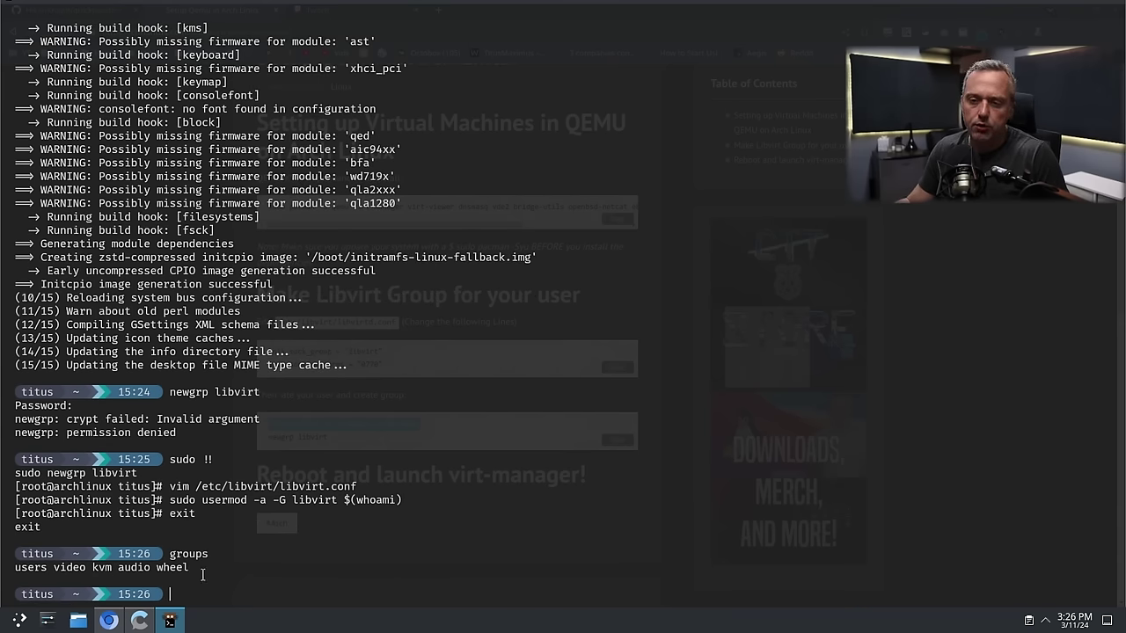
- Copy sudo systemctl enable --now libvirtd from the comments under the browser guide and run it in the terminal
key(alt+Tab)
click(284, 447)
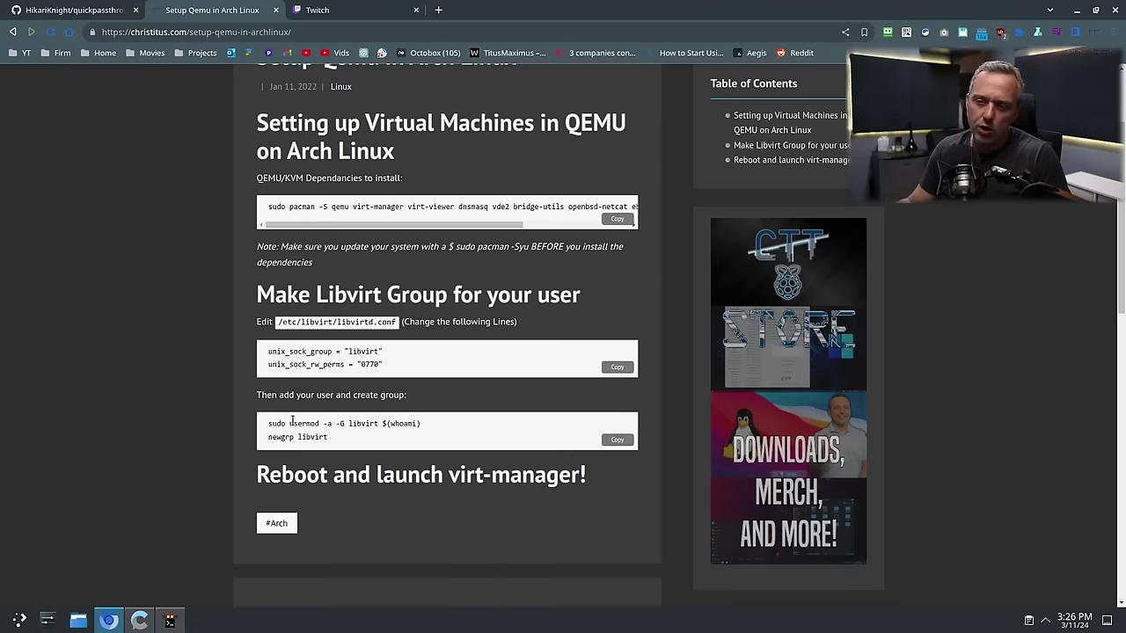
scroll(363, 466, down, 5)
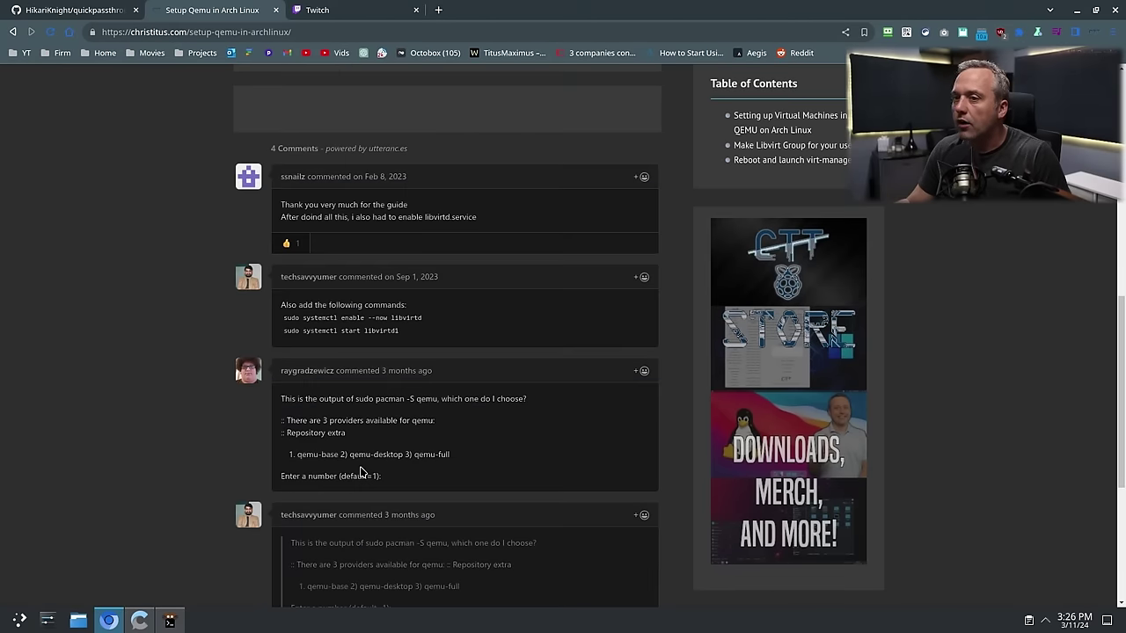
scroll(362, 468, up, 5)
scroll(361, 466, up, 2)
scroll(365, 466, down, 6)
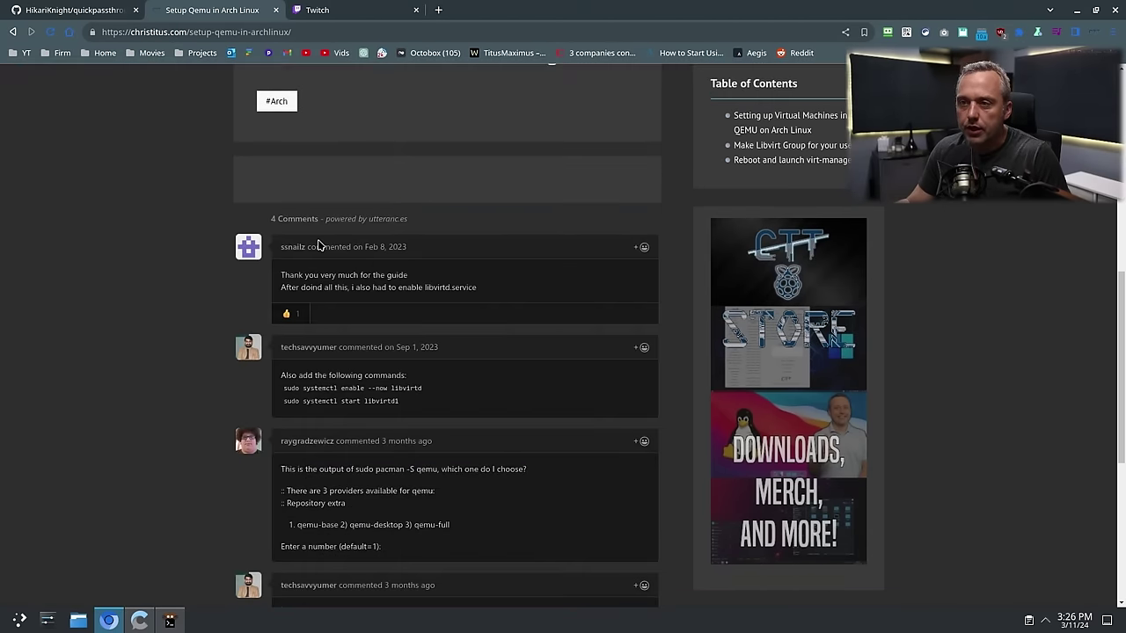
drag(426, 388, 282, 388)
right_click(310, 387)
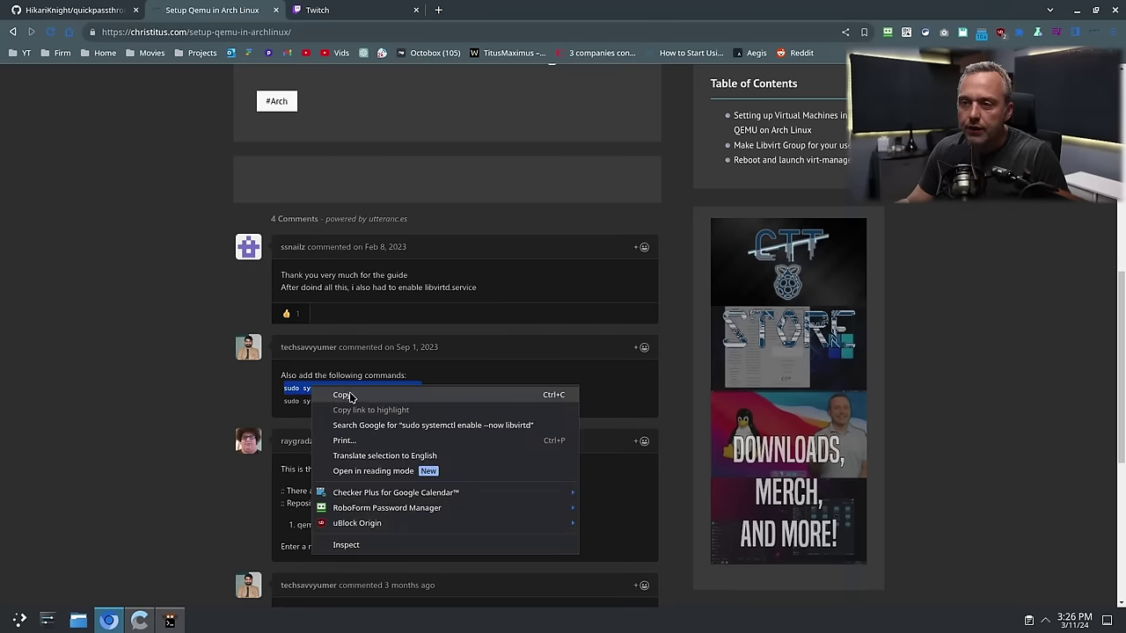
click(340, 395)
key(alt+Tab)
key(ctrl+shift+v)
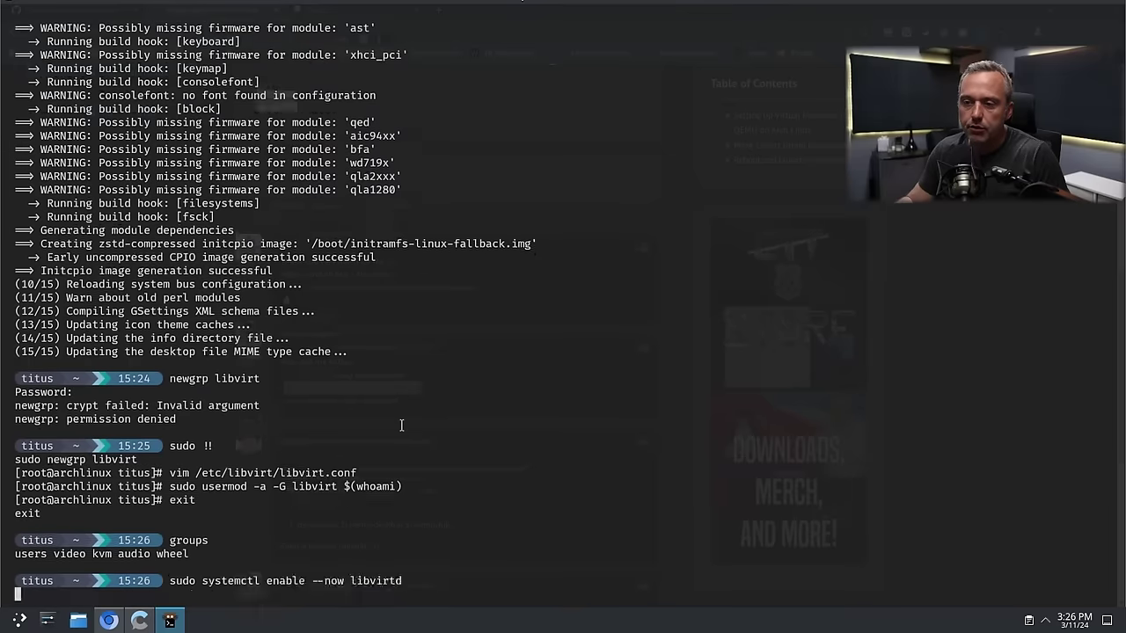
key(Return)
- Return to the browser and read the guide's comments on the libvirtd commands and the choice of qemu provider
key(alt+Tab)
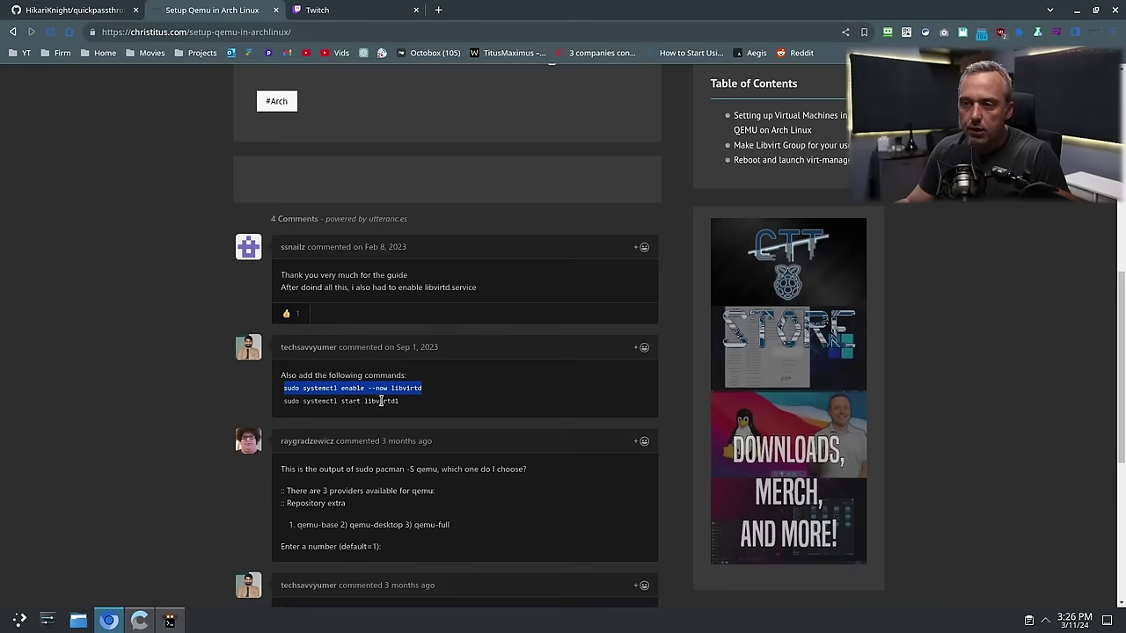
drag(399, 402, 337, 402)
click(366, 450)
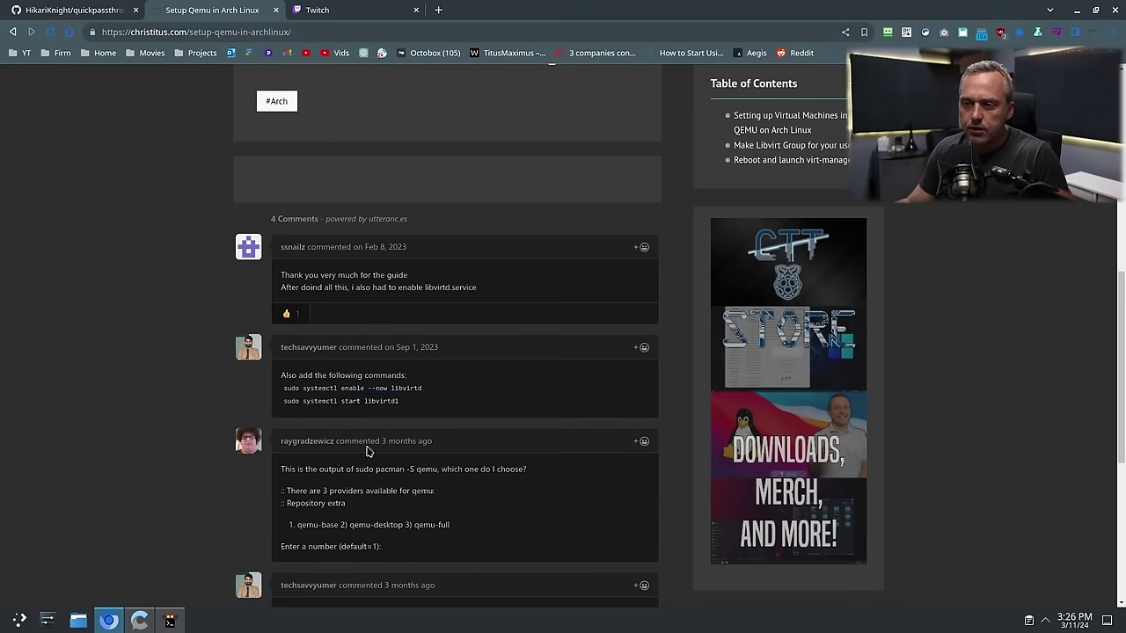
scroll(366, 449, down, 3)
scroll(306, 393, down, 3)
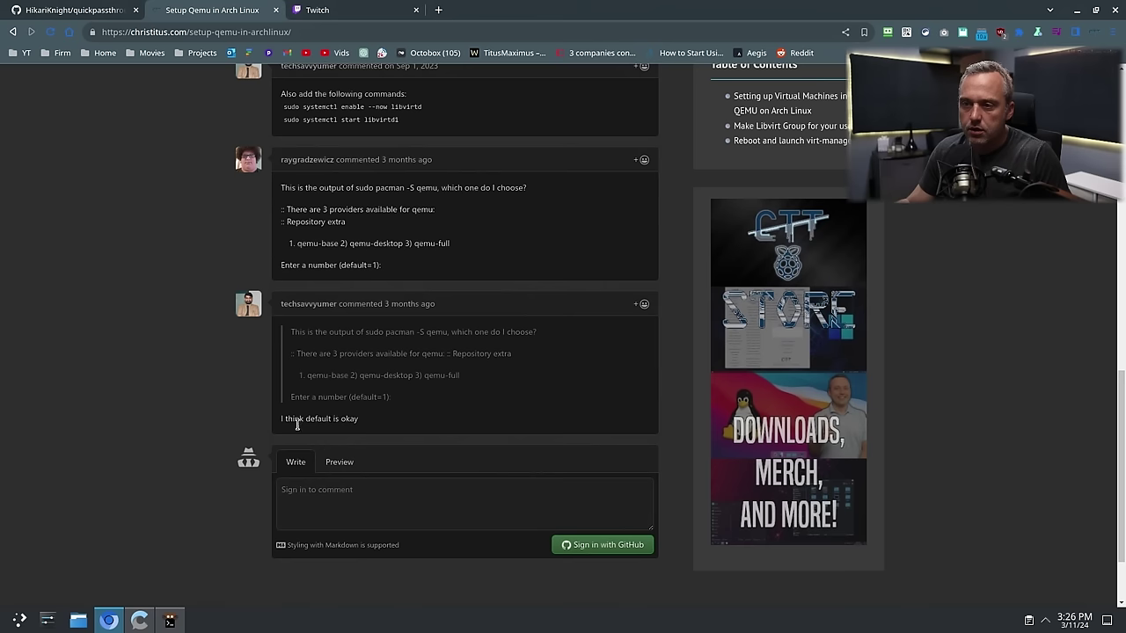
scroll(540, 365, up, 6)
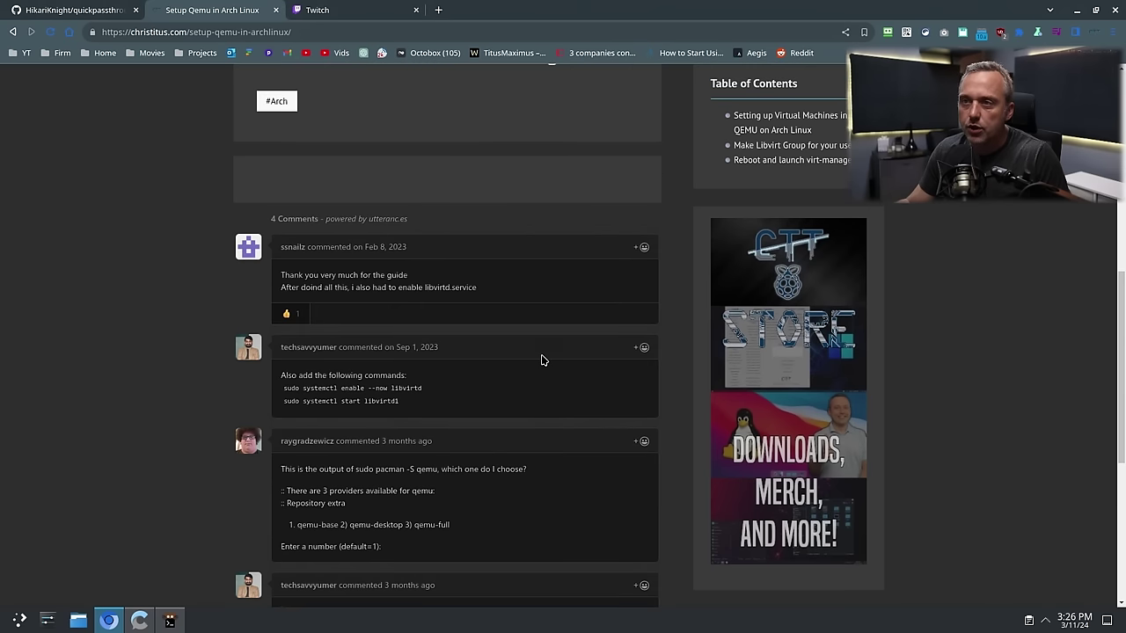
scroll(523, 362, down, 5)
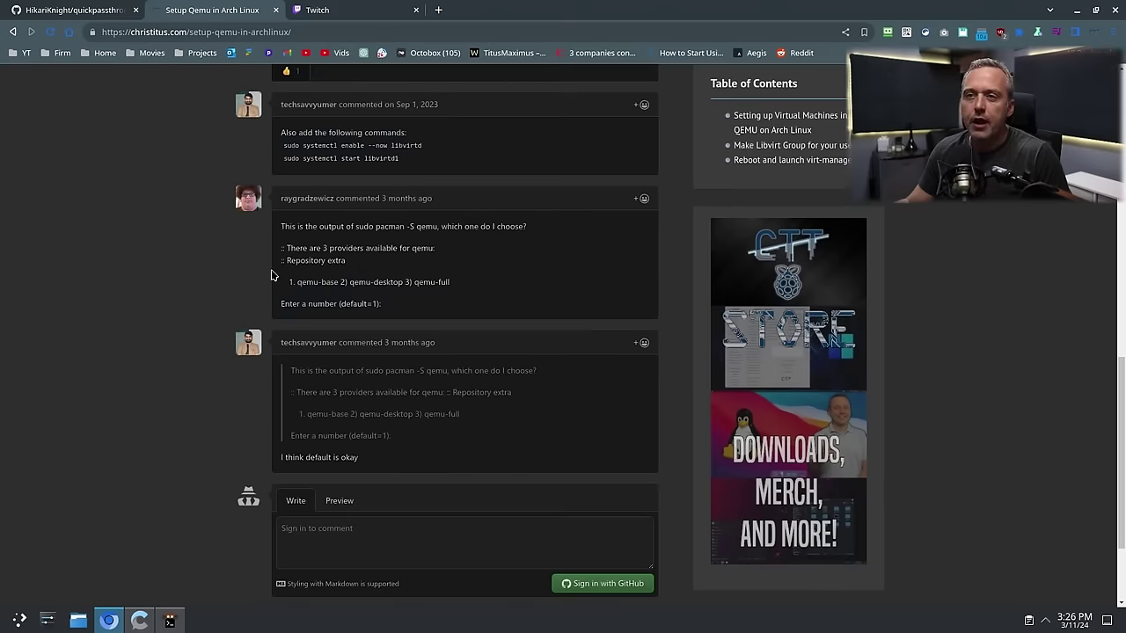
scroll(413, 248, up, 7)
scroll(334, 322, down, 4)
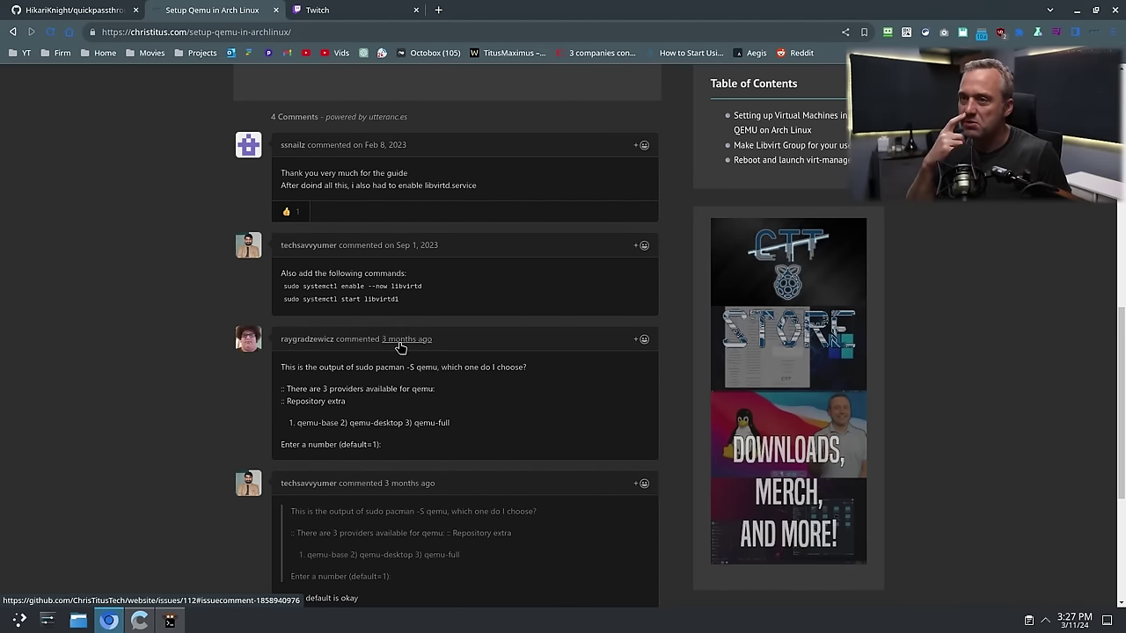
scroll(399, 347, up, 2)
scroll(266, 340, down, 5)
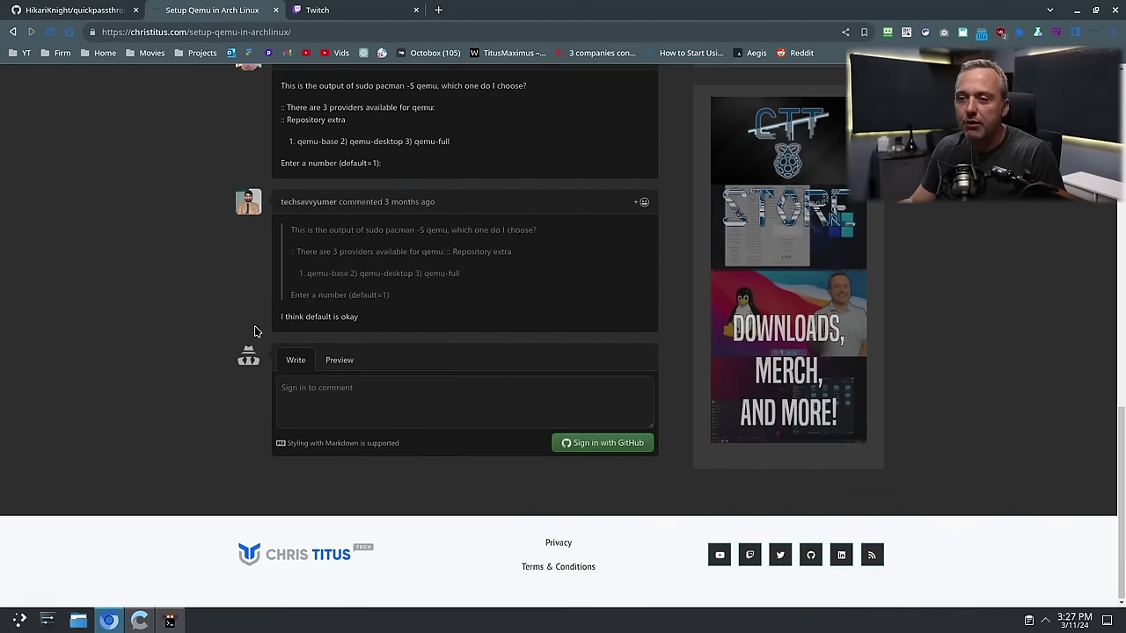
scroll(420, 291, up, 15)
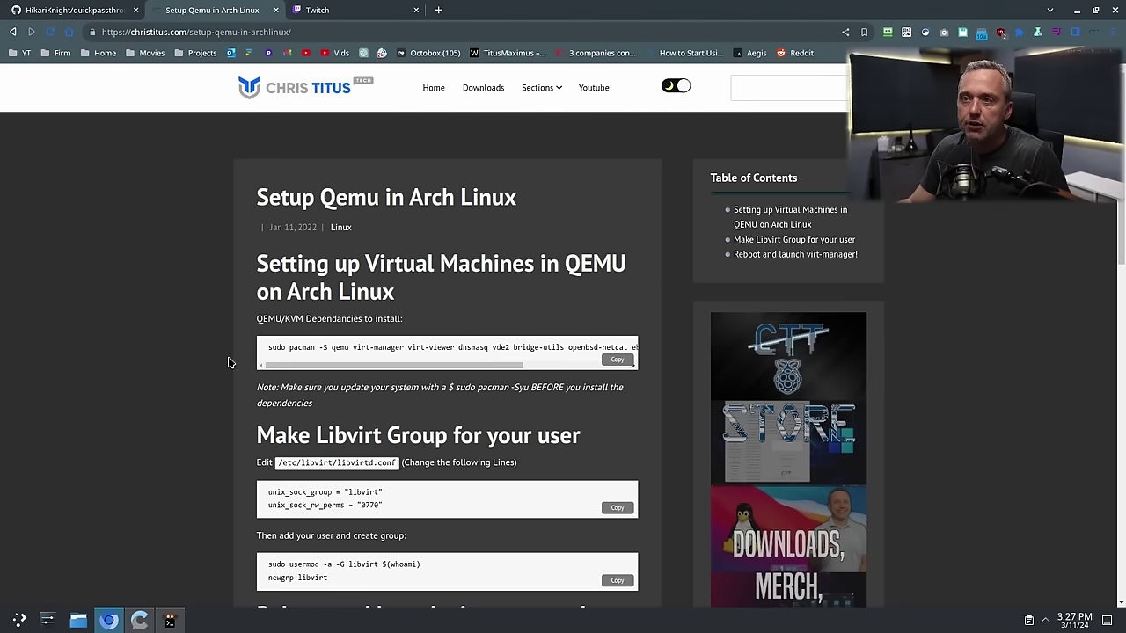
mouse_move(172, 625)
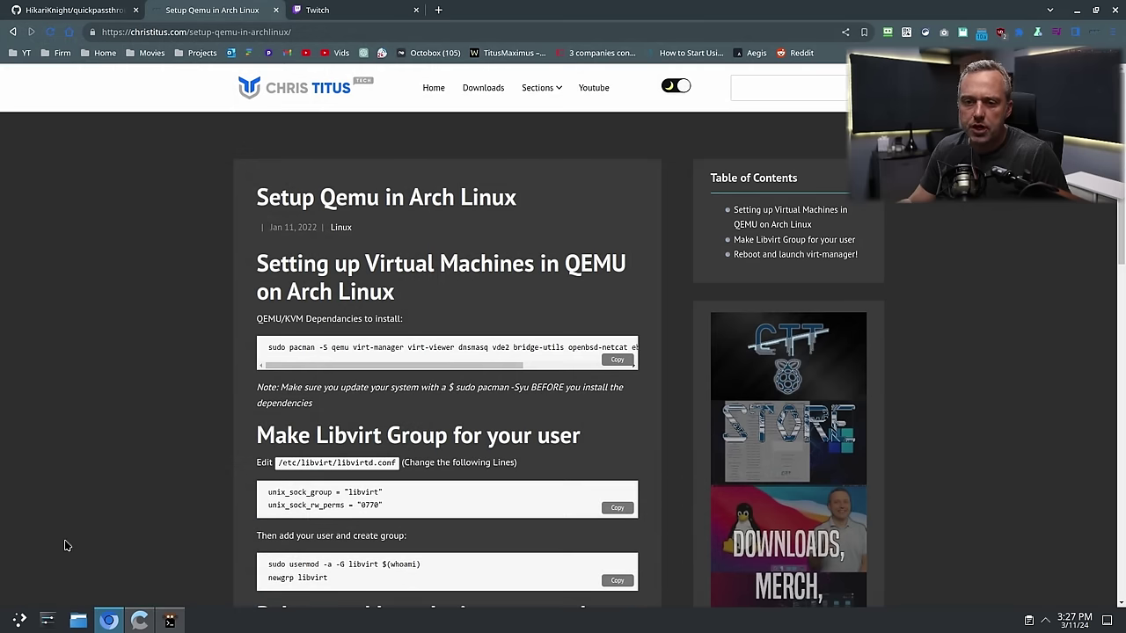
- Run virt-manager from the terminal, authenticate with the account password, check the QEMU/KVM connection and close the window
click(170, 621)
text(virt)
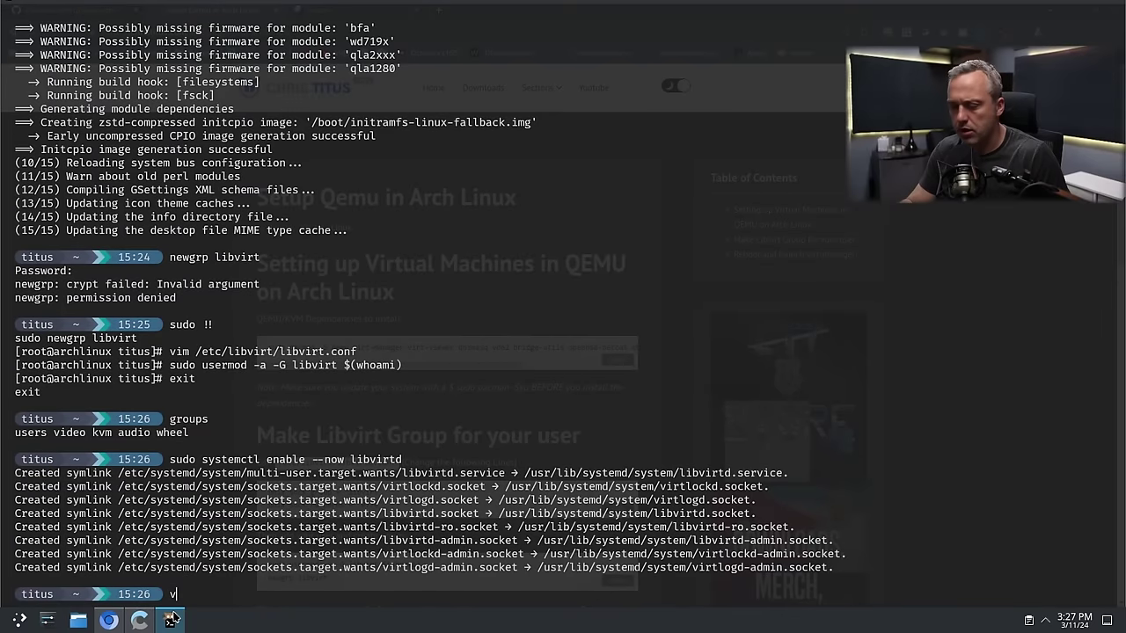
key(Tab)
key(Tab)
key(BackSpace)
text(-manager)
key(Return)
text(****)
key(Return)
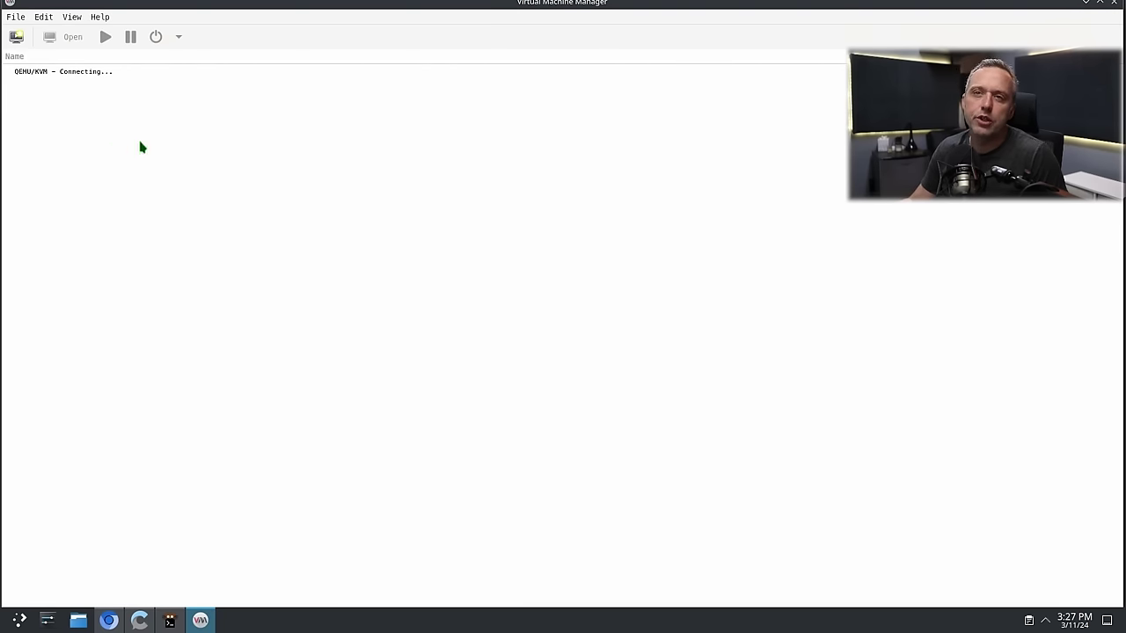
click(52, 79)
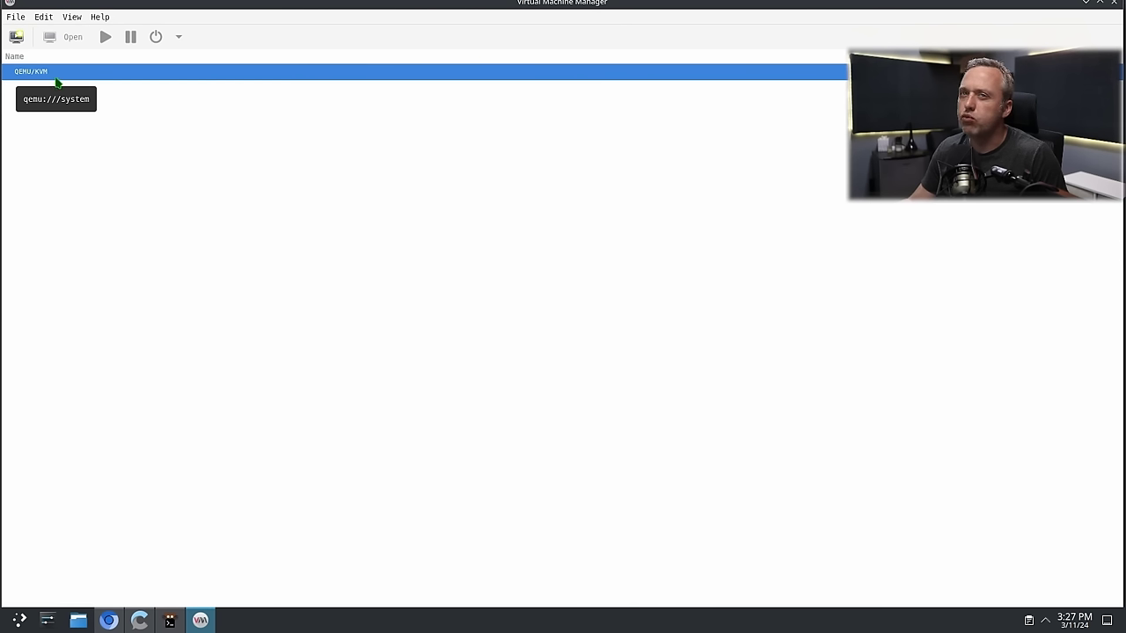
click(1114, 3)
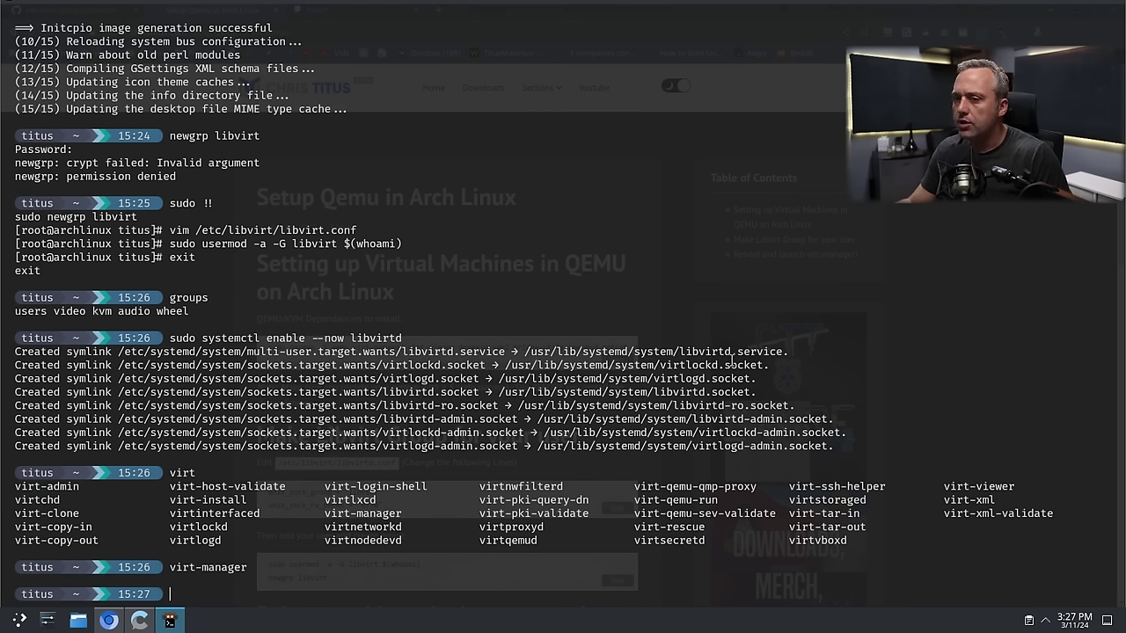
- Review the browser guide again, from the comments on libvirtd and qemu providers back up to its setup and reboot sections
key(alt+Tab)
scroll(176, 402, down, 9)
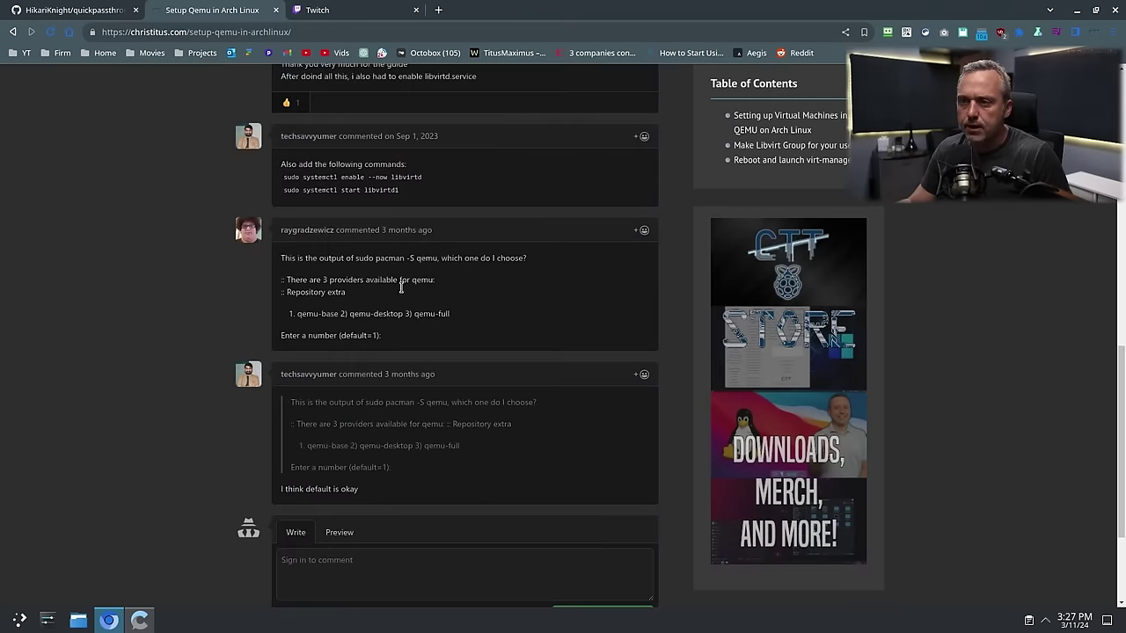
scroll(407, 370, up, 10)
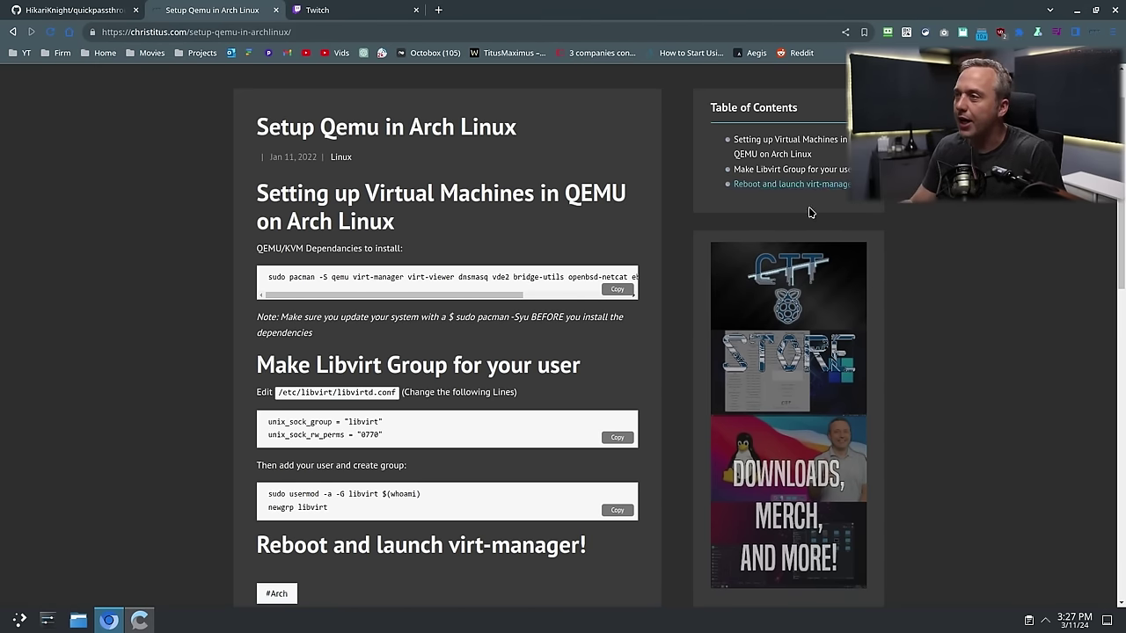
scroll(971, 388, down, 4)
scroll(974, 382, up, 5)
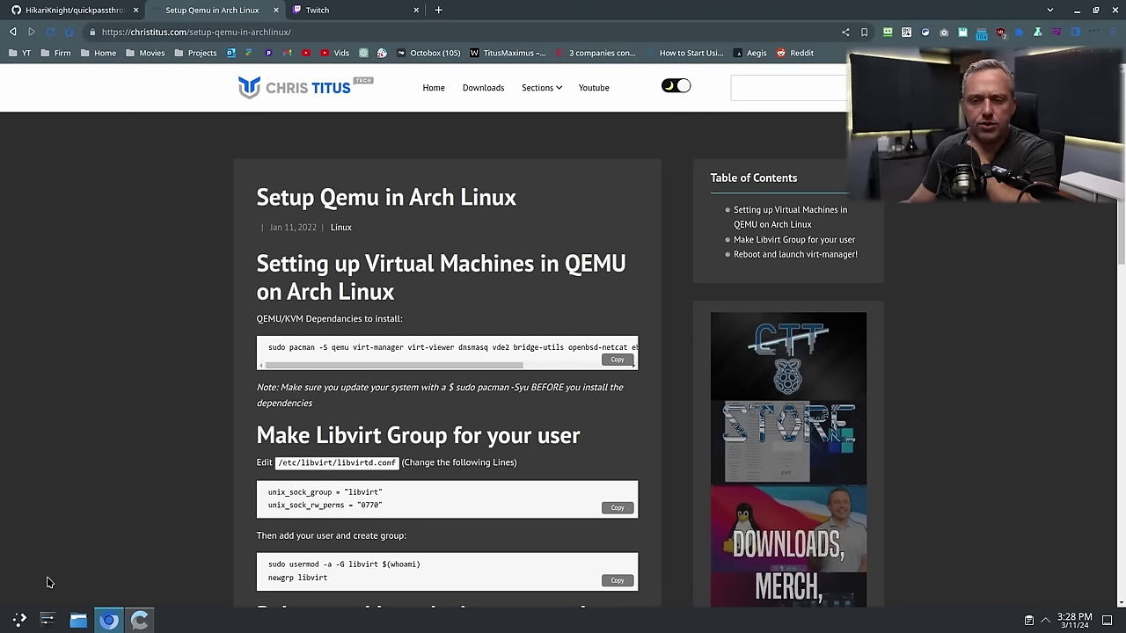
- Log out of the desktop session and log back in to Plasma (Wayland) with the account password
click(19, 621)
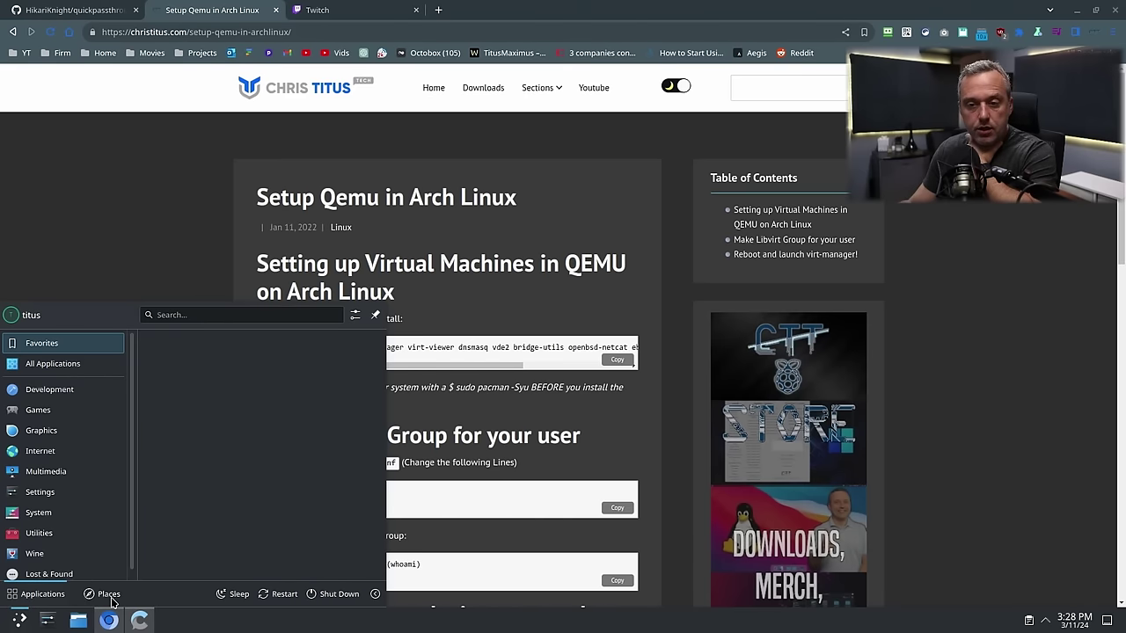
click(336, 560)
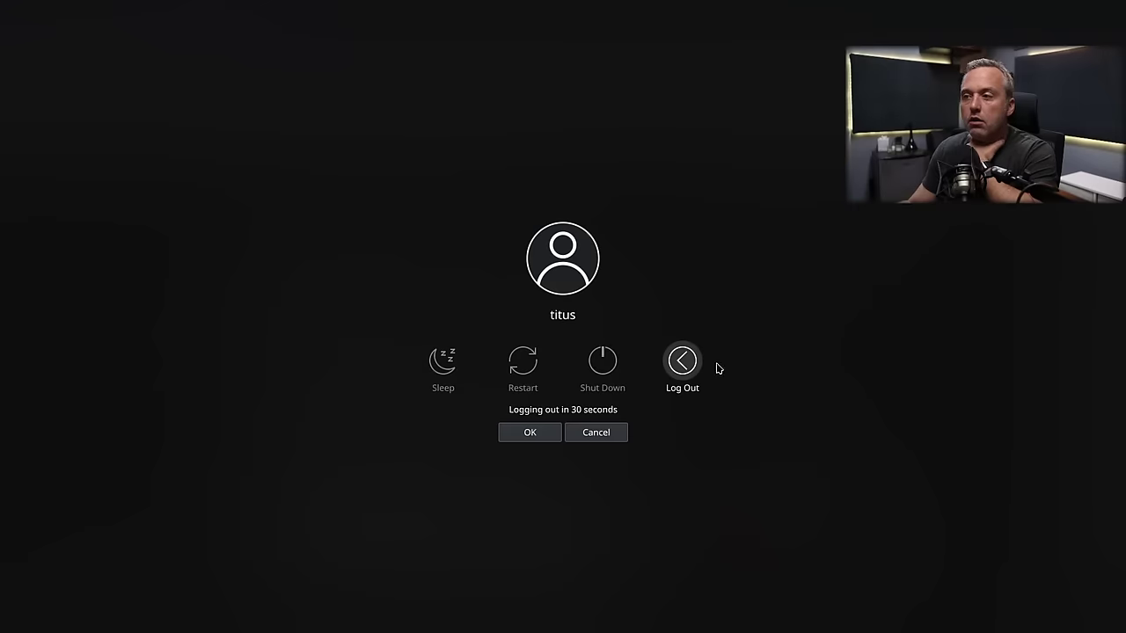
click(691, 363)
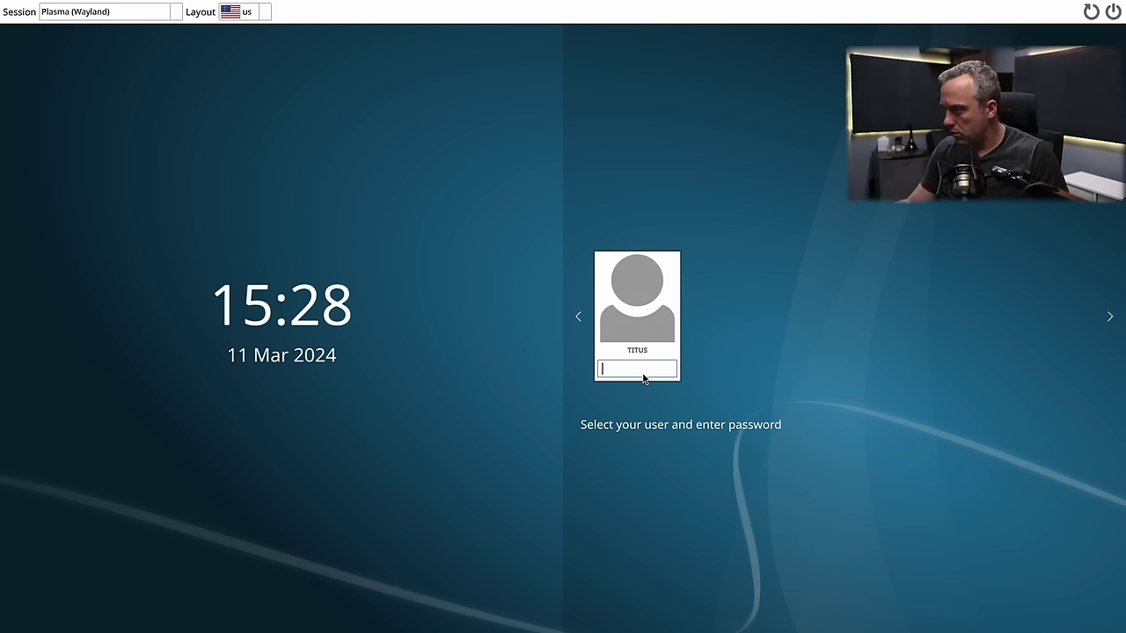
text(••)
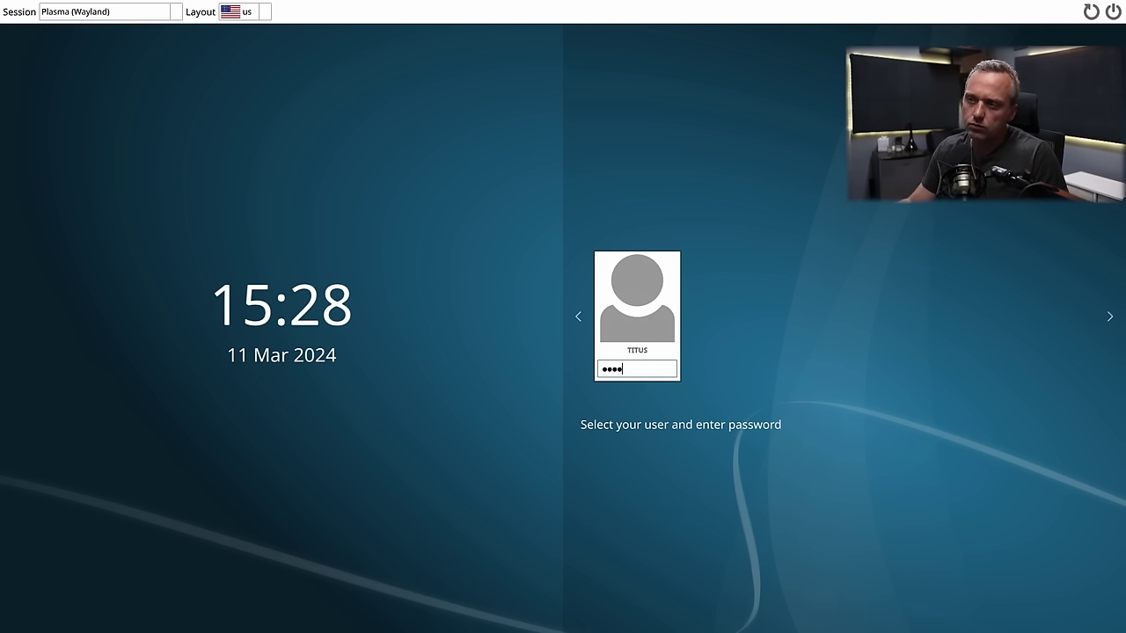
key(Return)
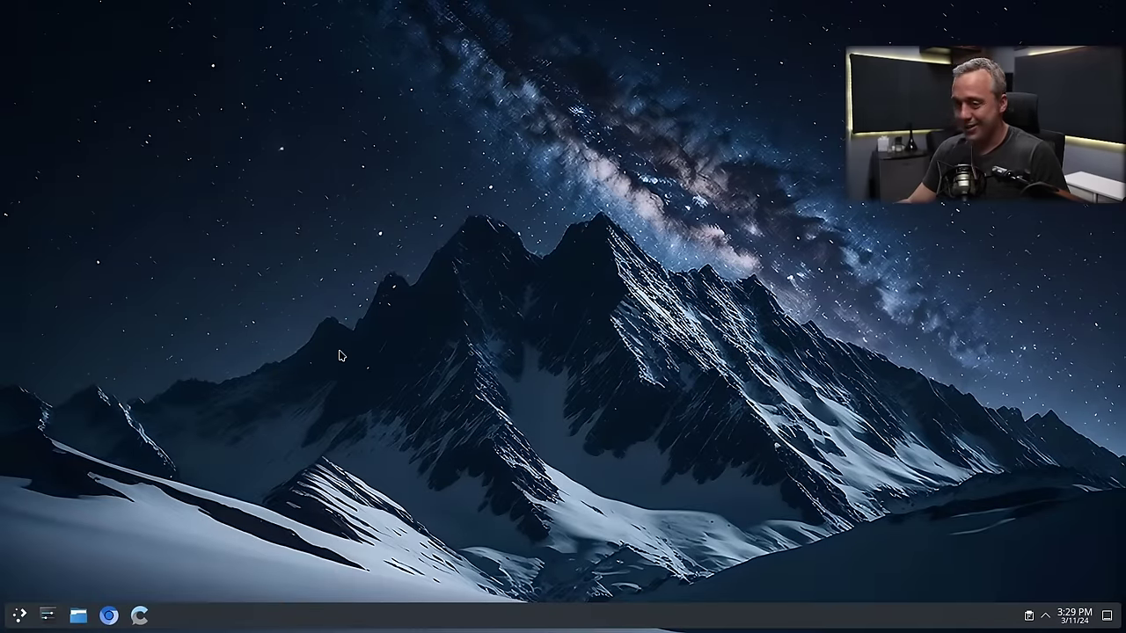
- Launch Virtual Machine Manager from the application launcher, authenticate with the account password and select the QEMU/KVM connection
click(19, 610)
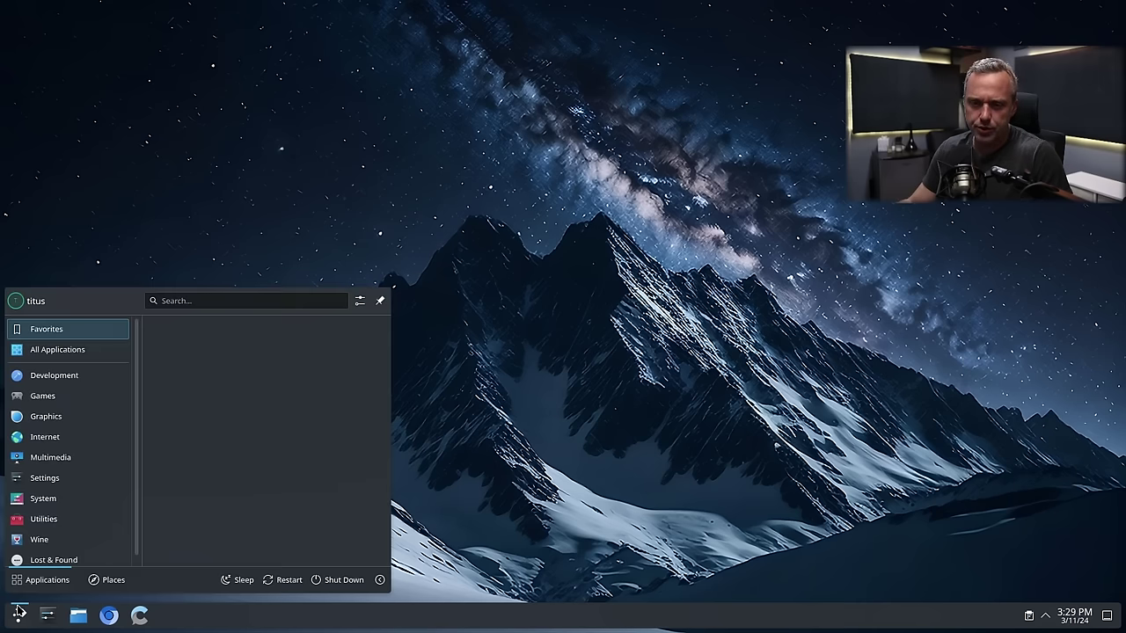
text(vi)
key(Return)
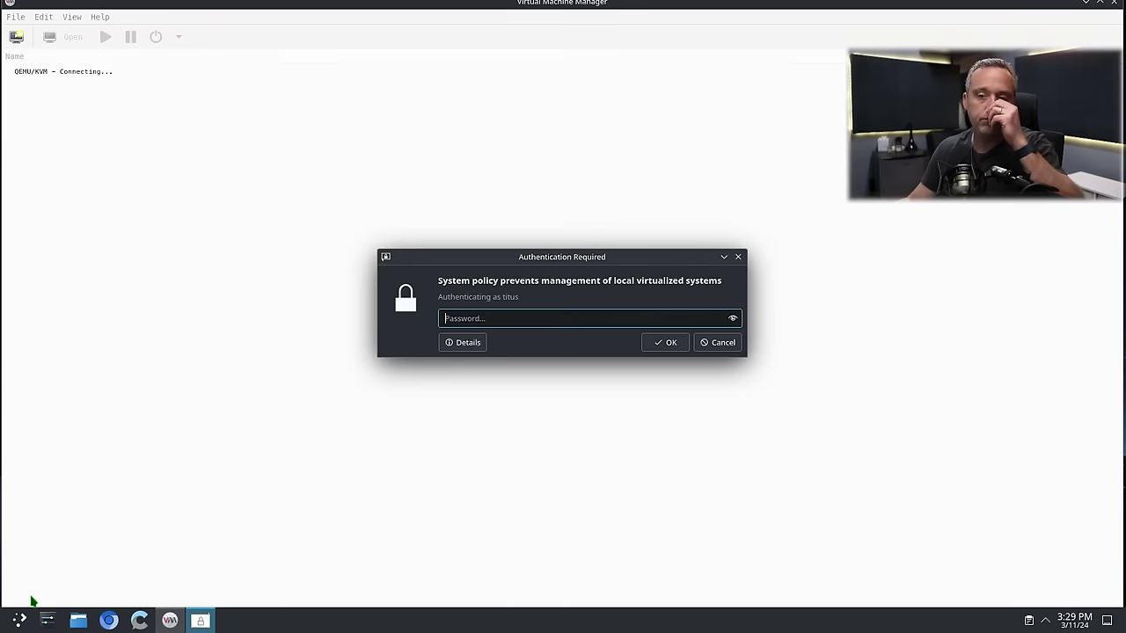
text(********)
key(Return)
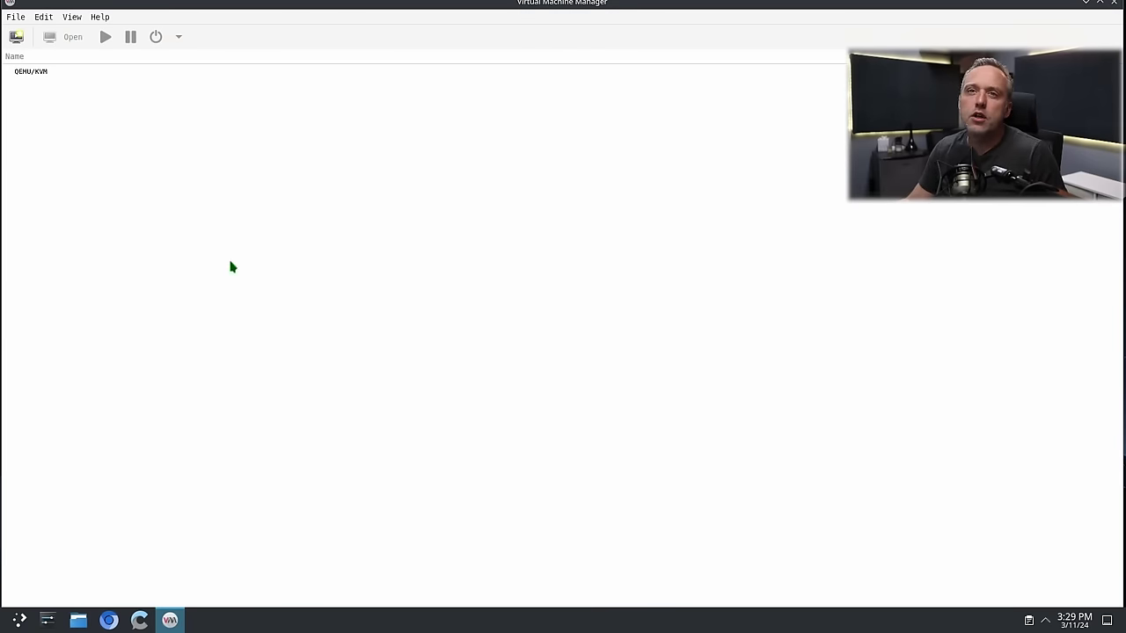
click(43, 80)
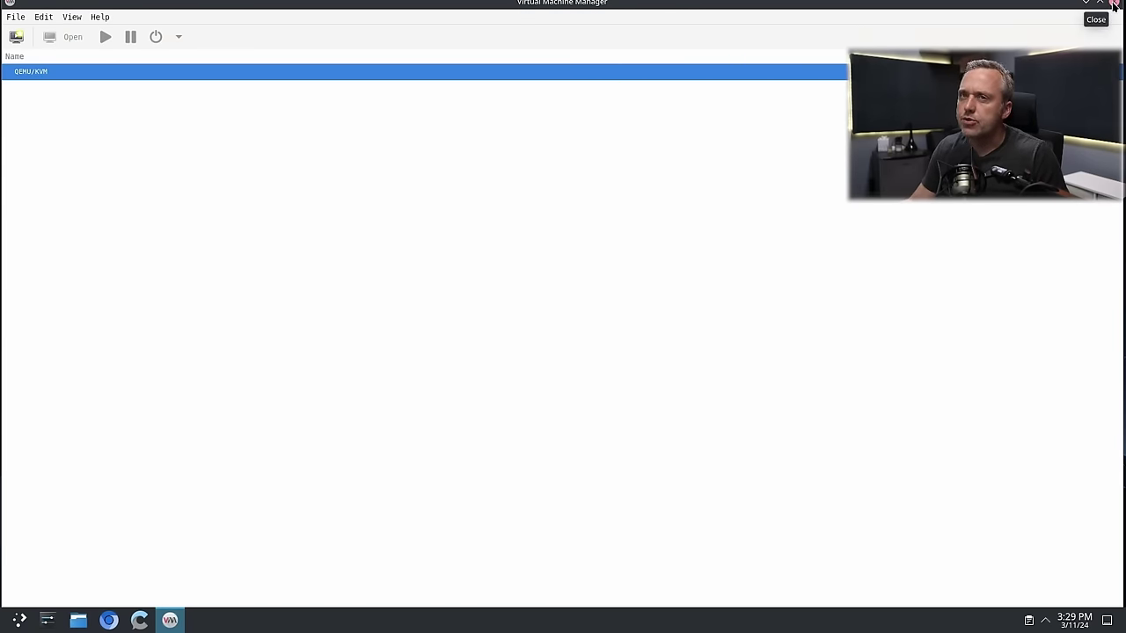
double_click(975, 3)
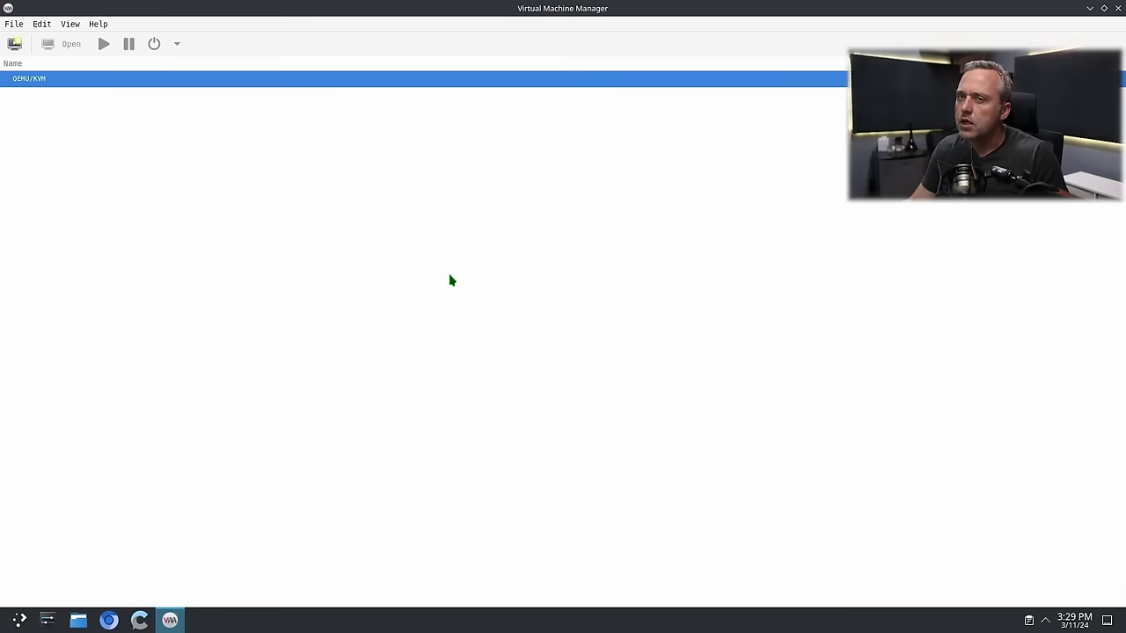
- Open Virtual Machine Manager's preferences, check the New VM defaults and set the x86 firmware to UEFI
click(71, 25)
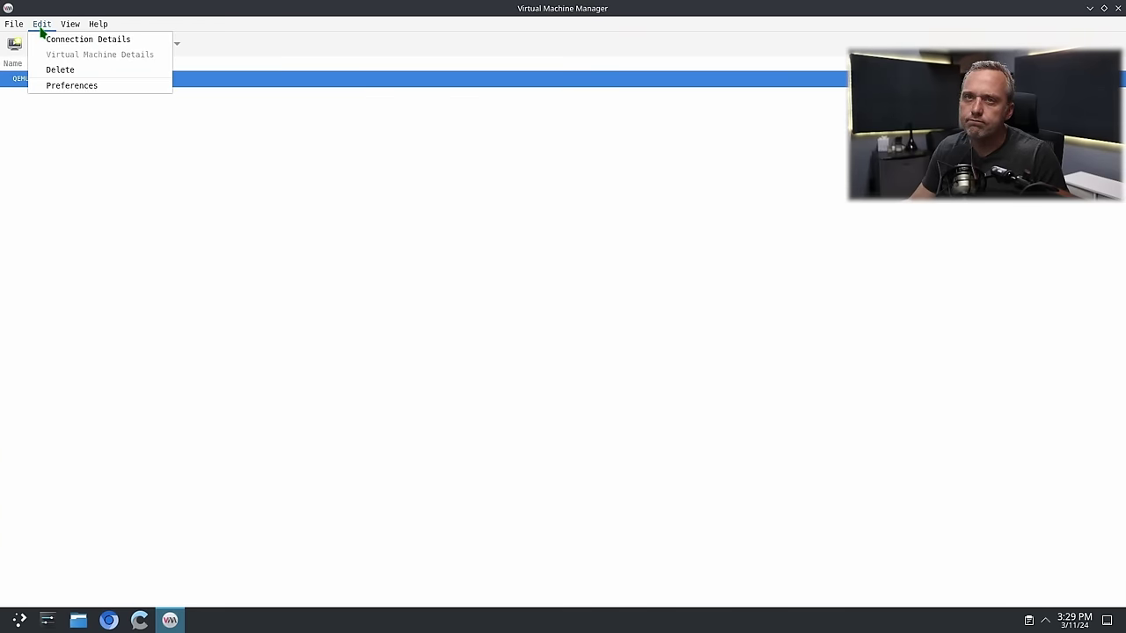
mouse_move(43, 26)
click(65, 87)
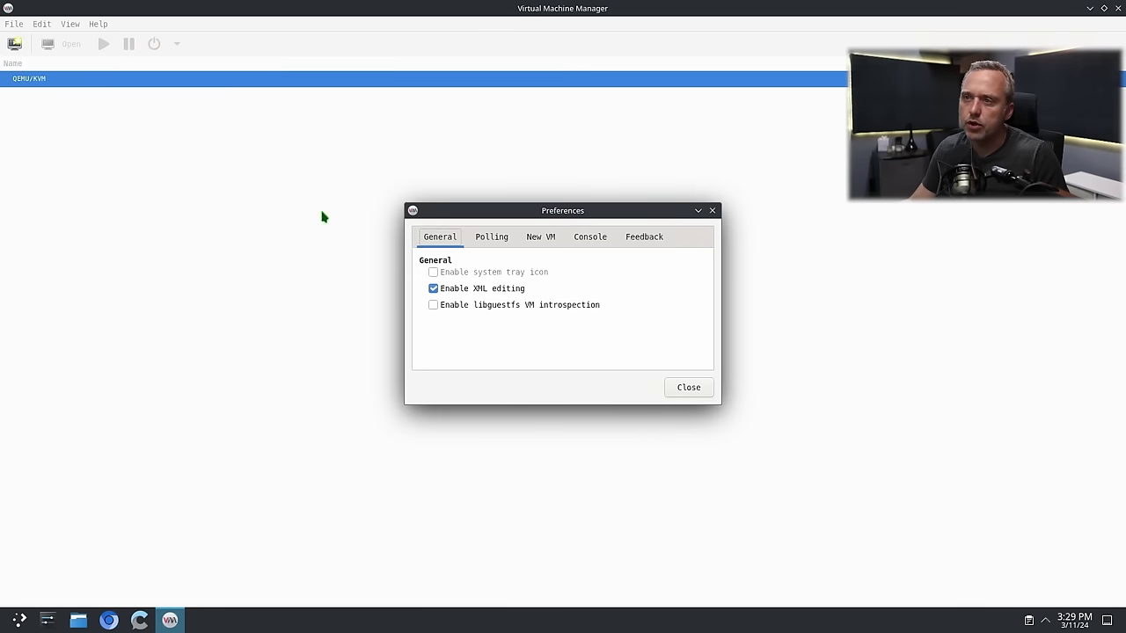
click(541, 237)
click(620, 277)
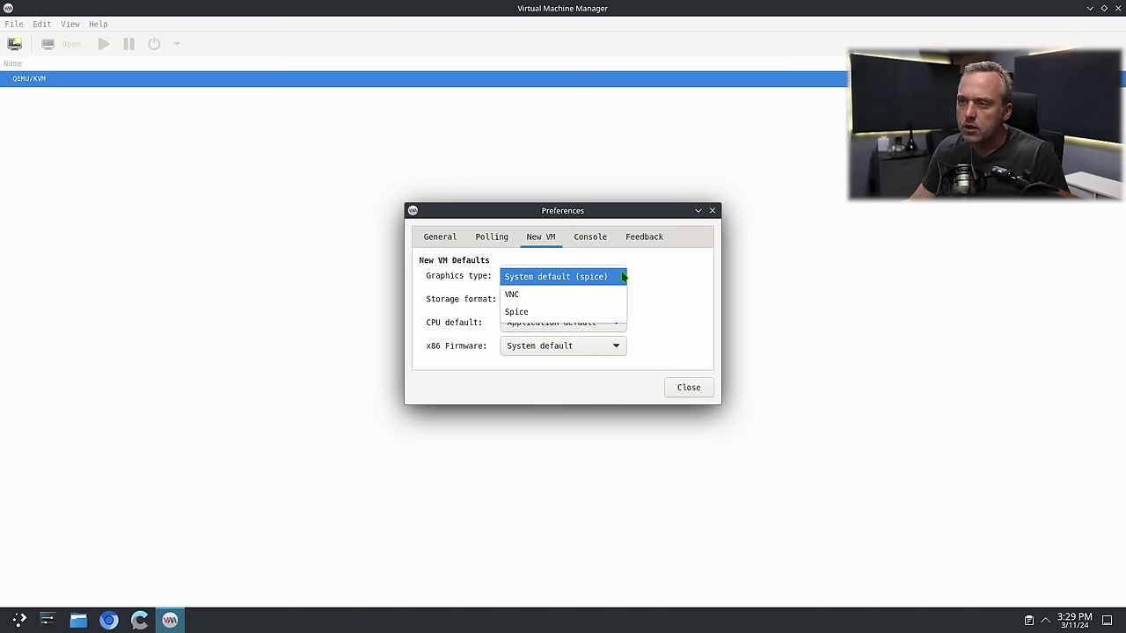
click(670, 282)
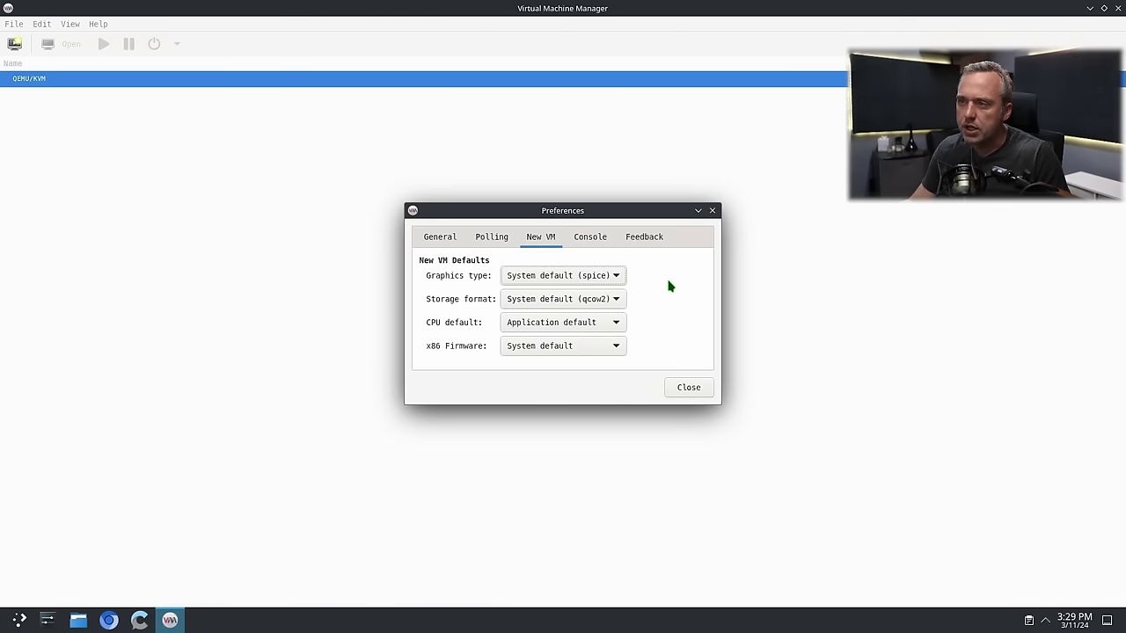
click(618, 302)
click(618, 301)
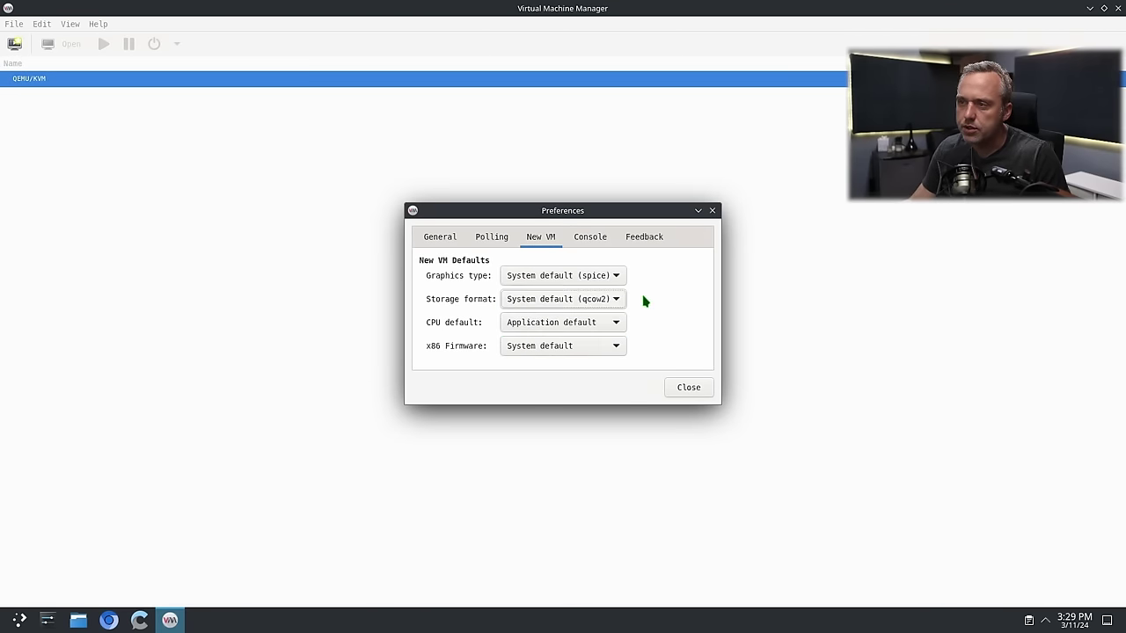
click(607, 327)
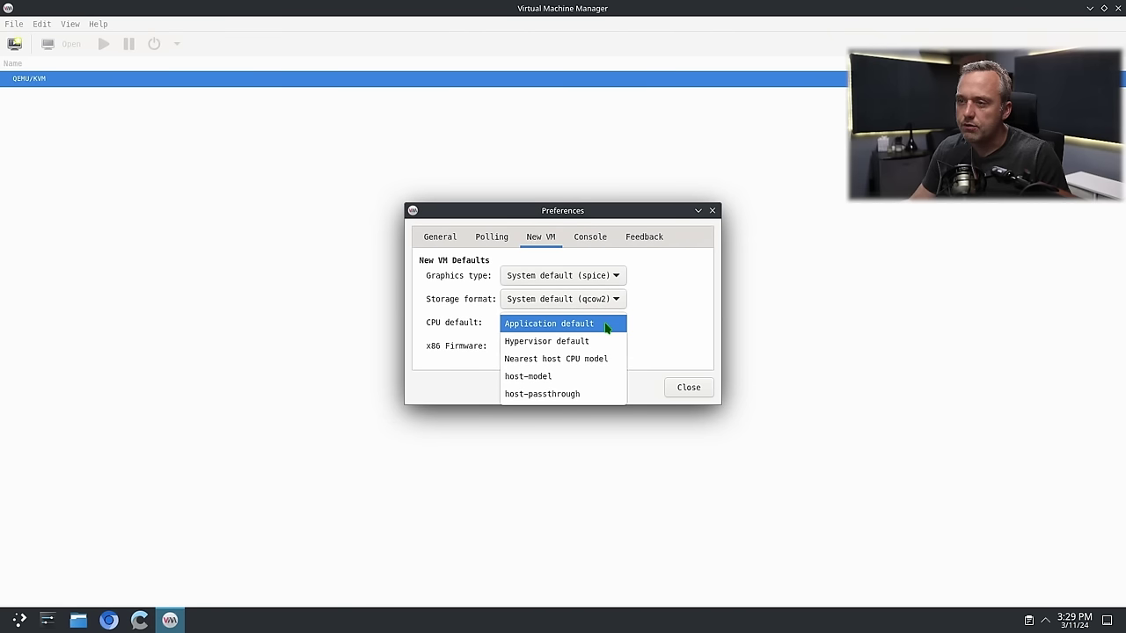
click(605, 324)
scroll(616, 348, down, 1)
scroll(619, 348, up, 1)
scroll(620, 349, down, 1)
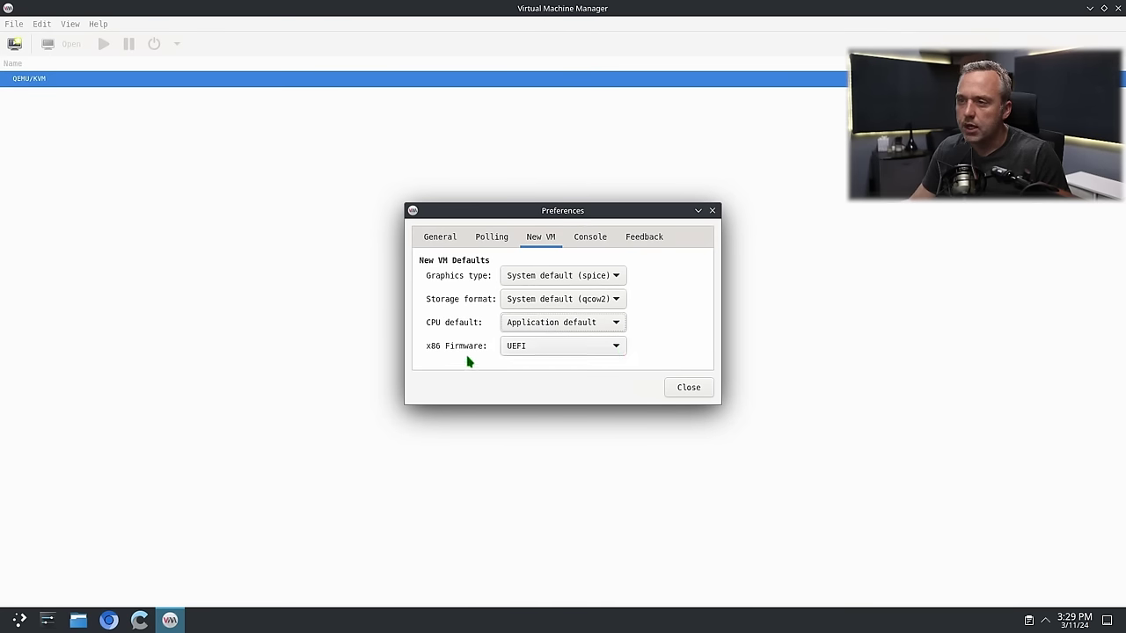
- Review the Console and Feedback preferences, and close Virtual Machine Manager
click(591, 239)
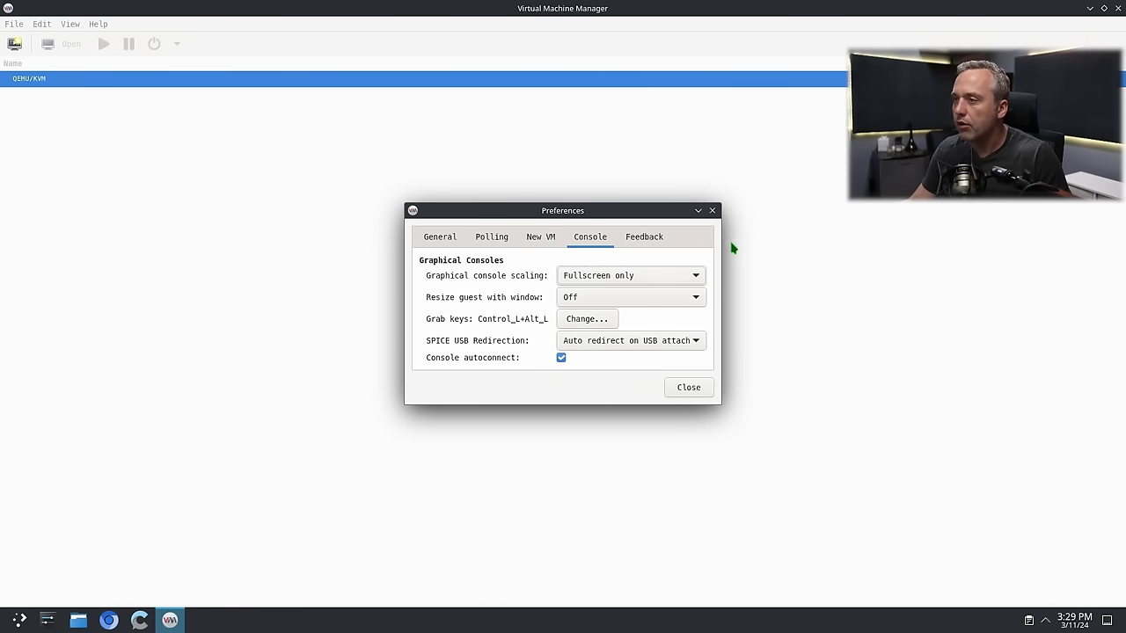
click(662, 240)
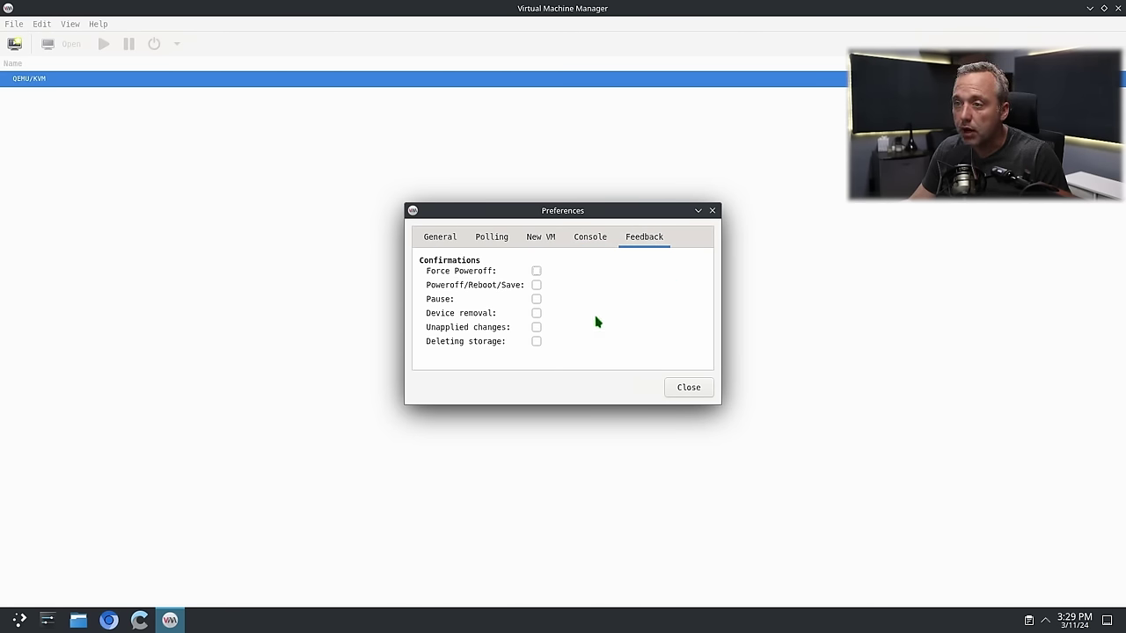
click(705, 393)
click(1118, 8)
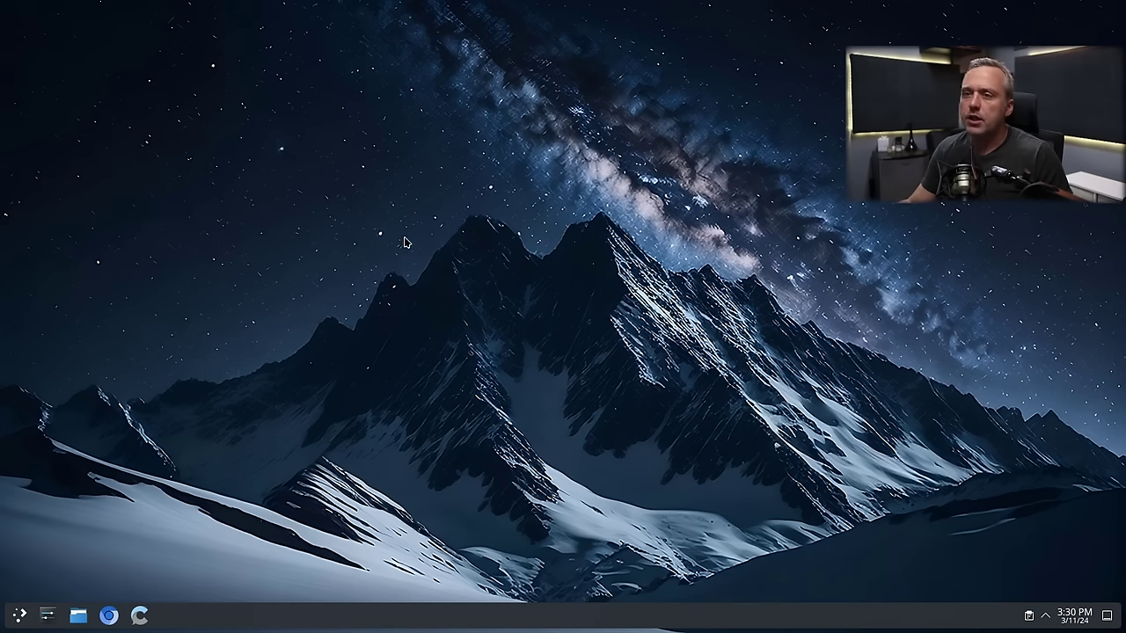
- Open a terminal and try to install a theme switcher with yay -S lxapparence
key(ctrl+alt+t)
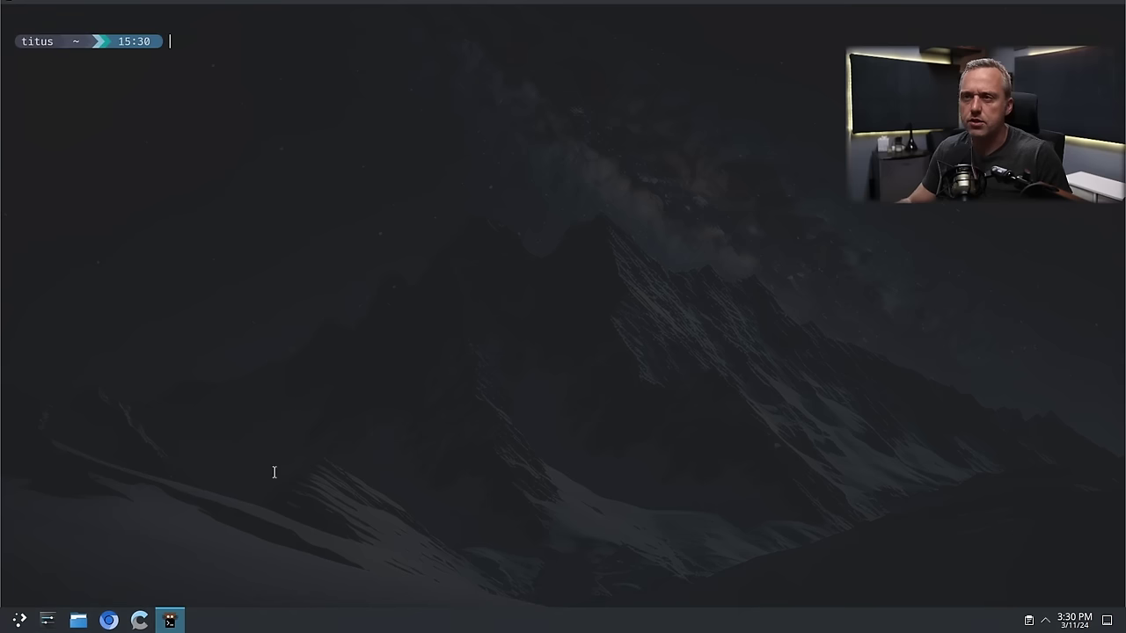
text(yay)
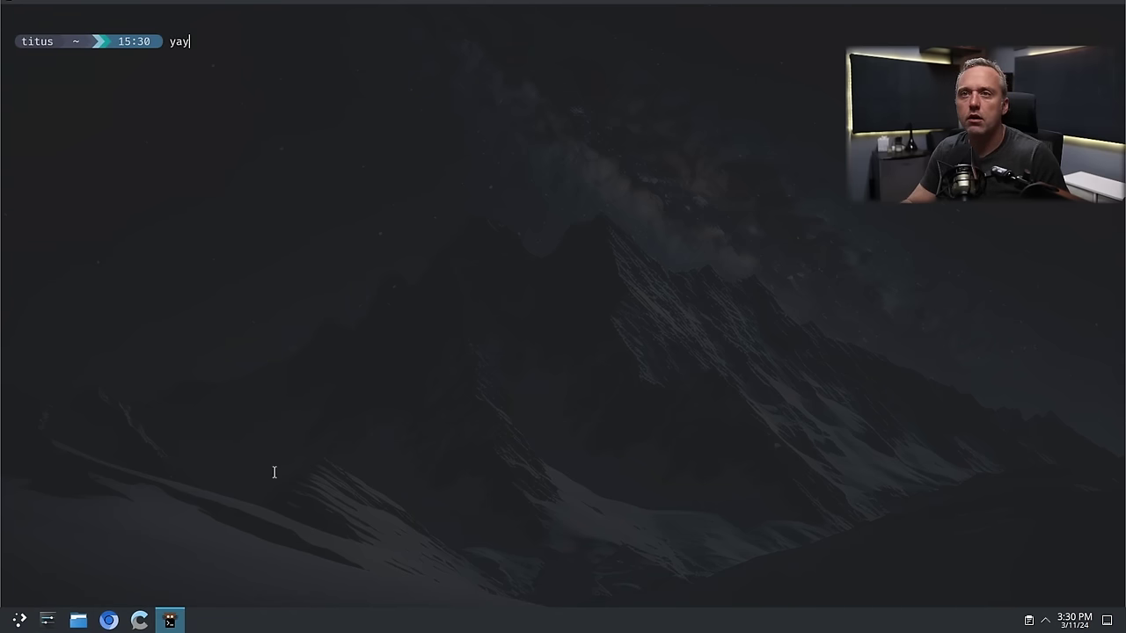
text( -S lxapparence)
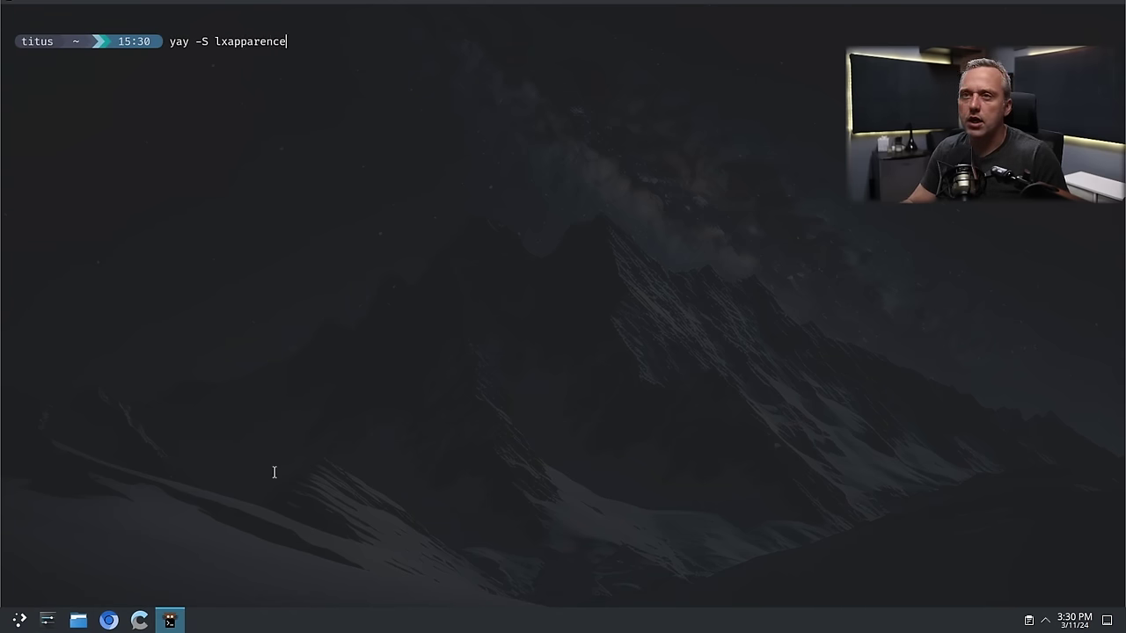
key(Return)
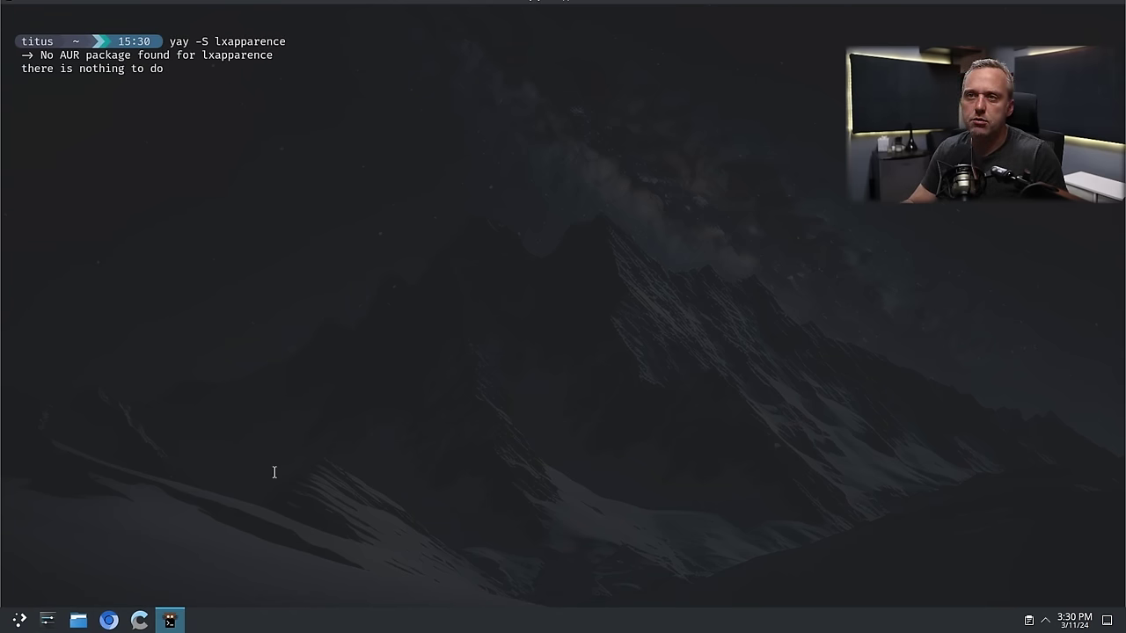
- Search the package repositories with yay -Ss lxappearance
text(y)
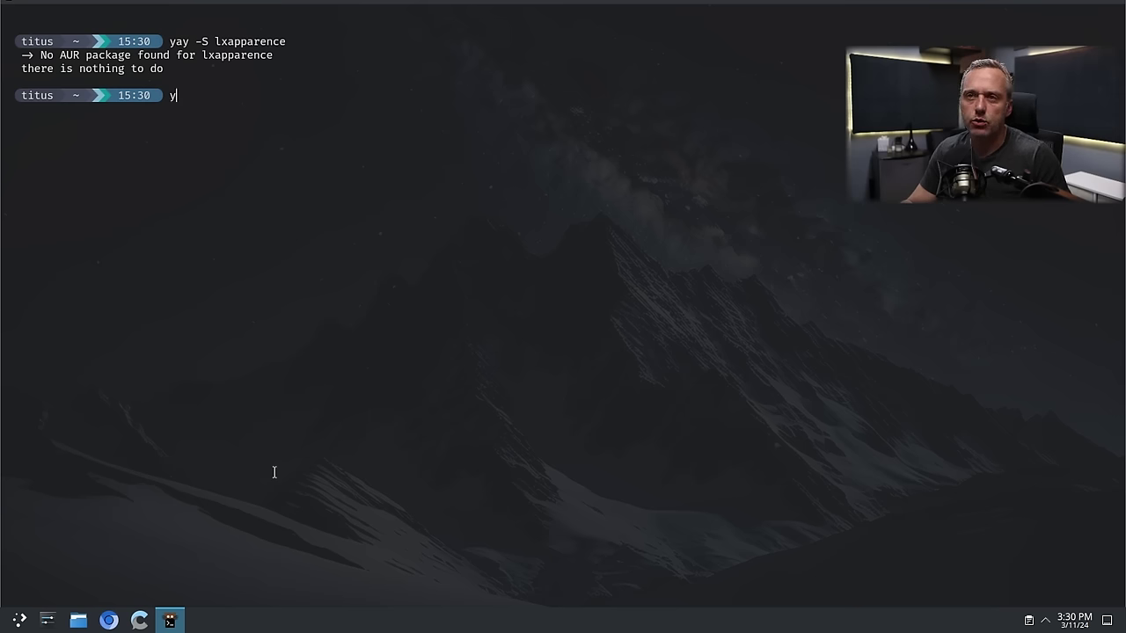
text(ay -Ss lxappearance)
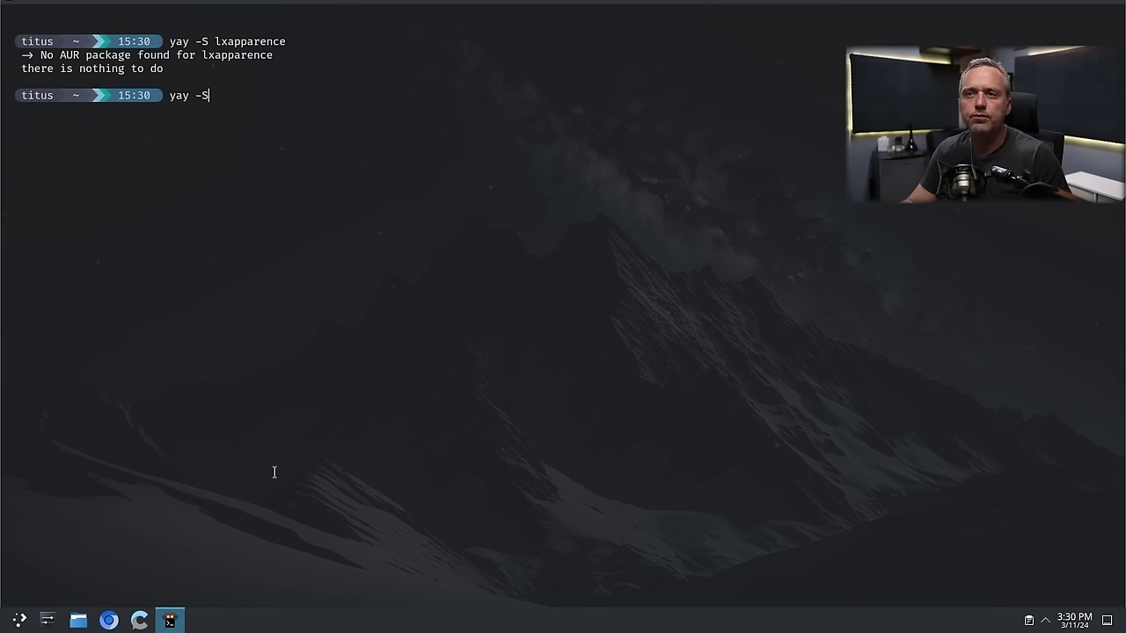
key(Return)
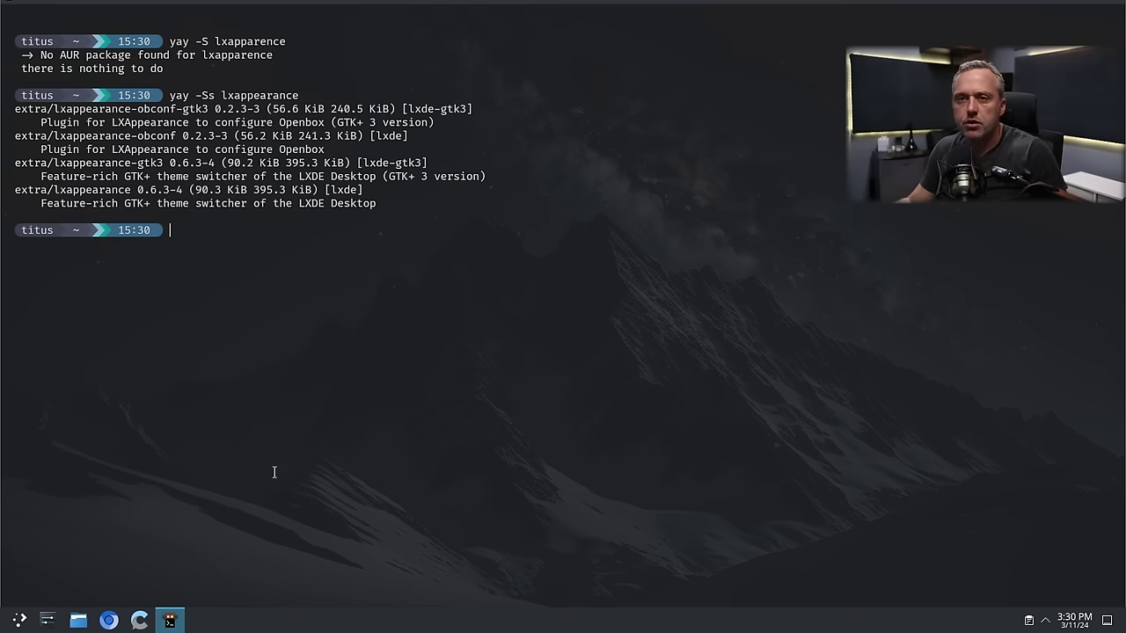
- Install the theme switcher with yay -S lxappearance and accept the installation
text(yay -S lxappearance)
key(Return)
key(Return)
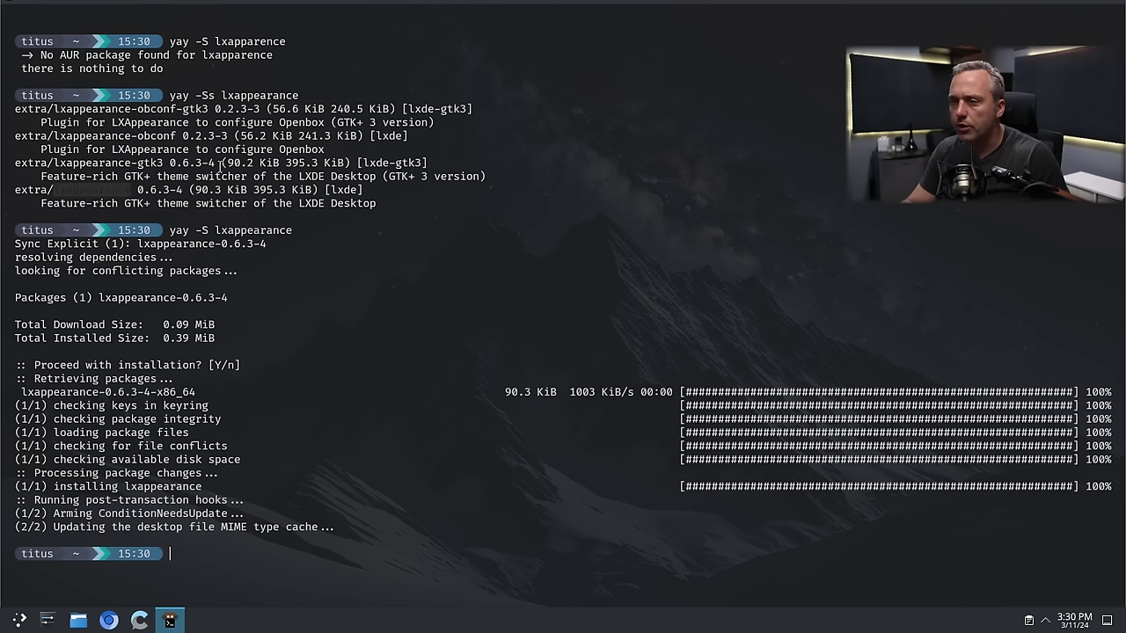
- Launch lxappearance from the terminal and preview the Breeze Dark icon theme
text(lxapperance)
key(Return)
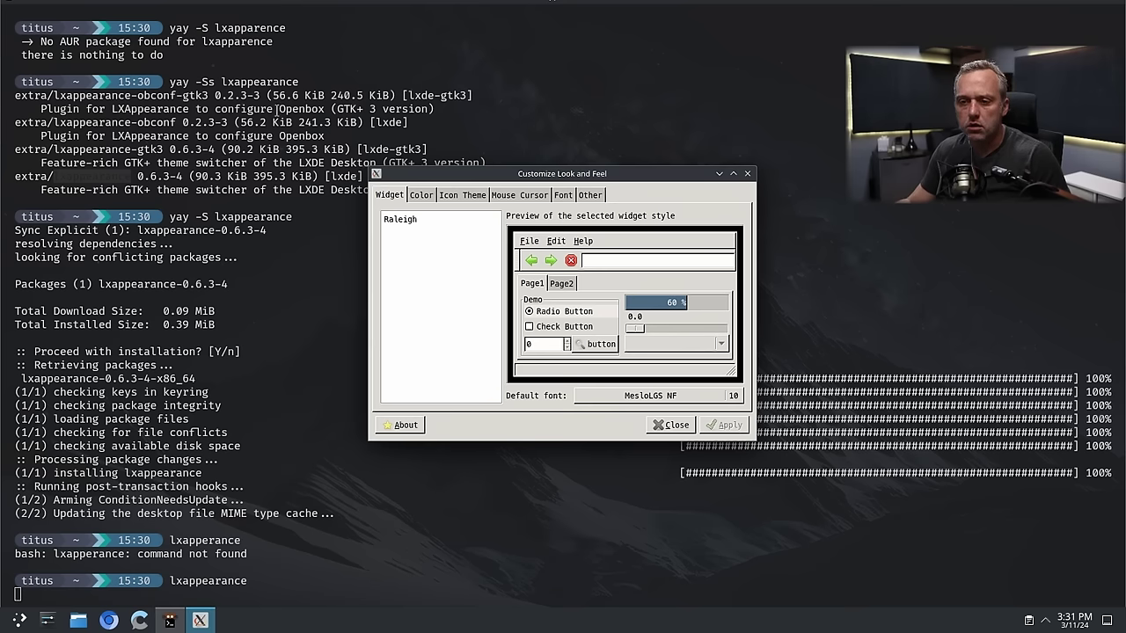
click(432, 195)
click(462, 197)
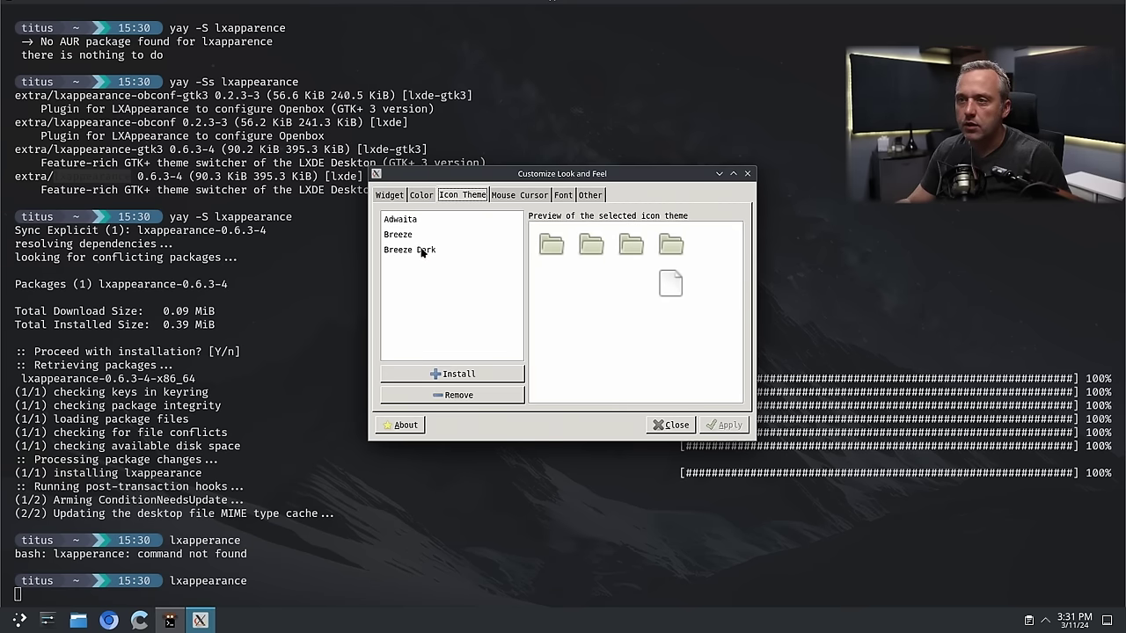
click(422, 251)
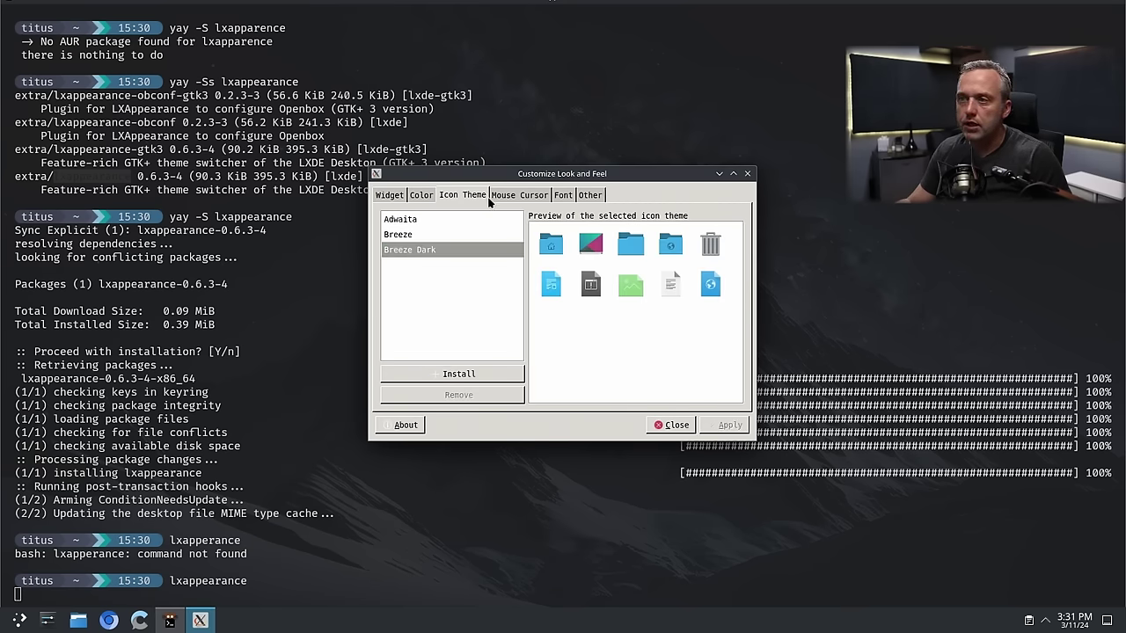
- Review the color options and available widget styles, and close the Customize Look and Feel window
click(422, 196)
click(391, 196)
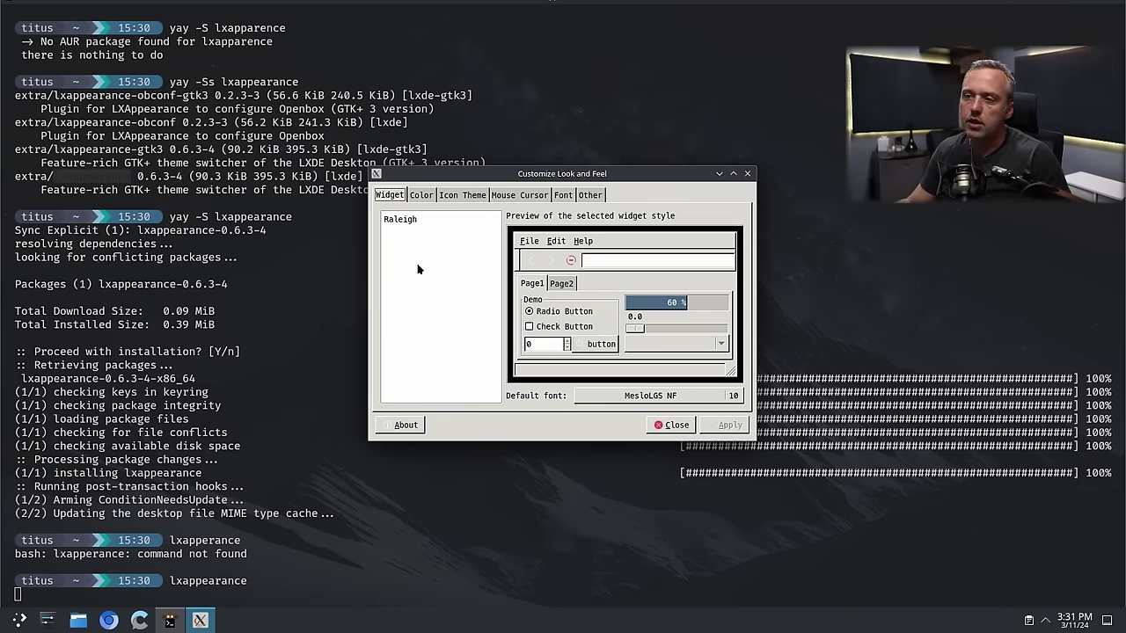
click(418, 310)
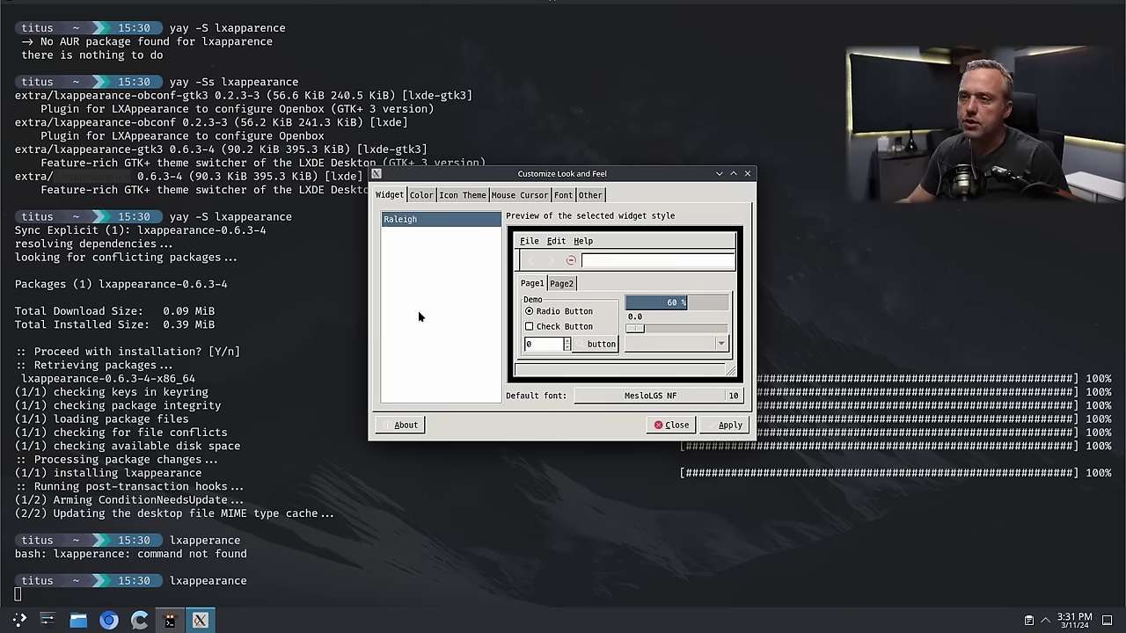
click(746, 173)
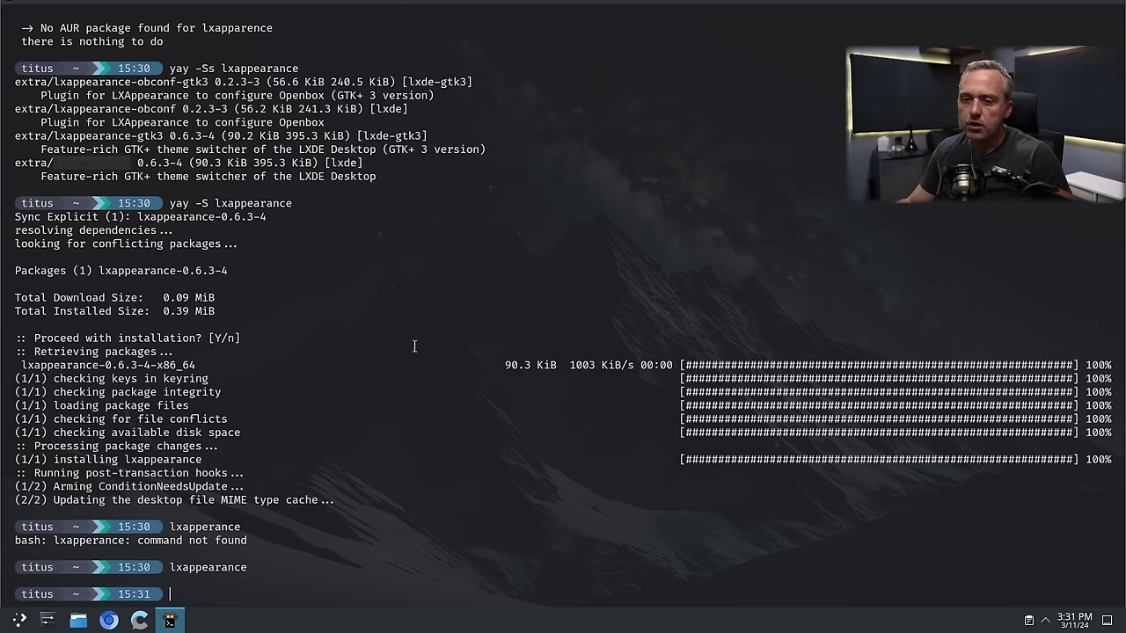
- Search the package repositories for Nord themes with yay -Ss nord and examine the Fcitx5 theme's description
text(yay)
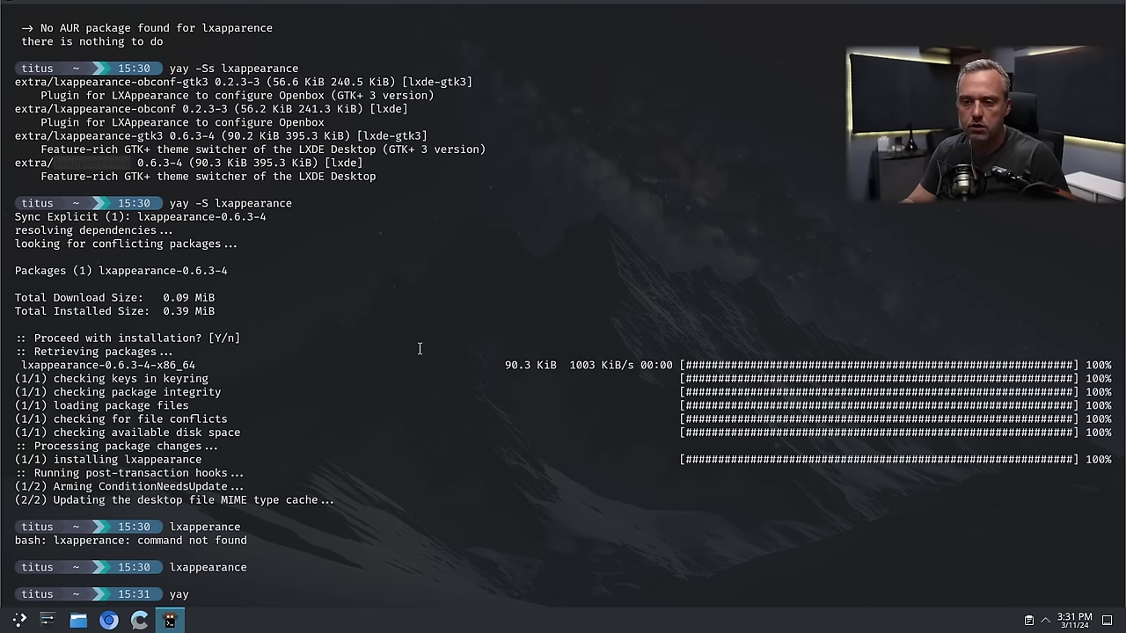
text( -Ss )
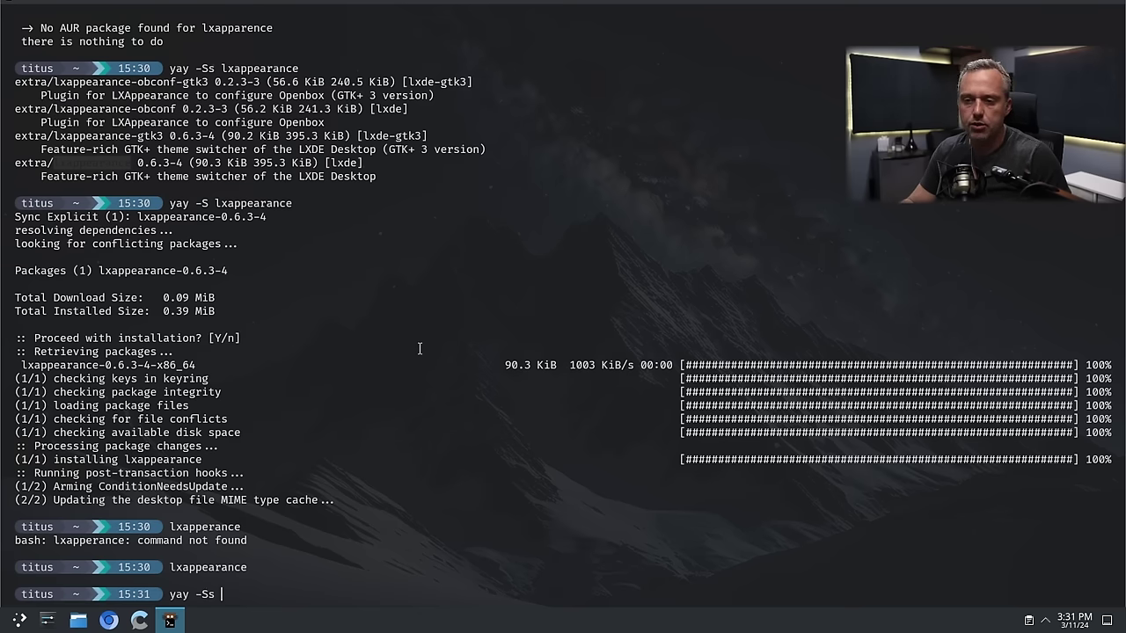
text(nord)
key(Return)
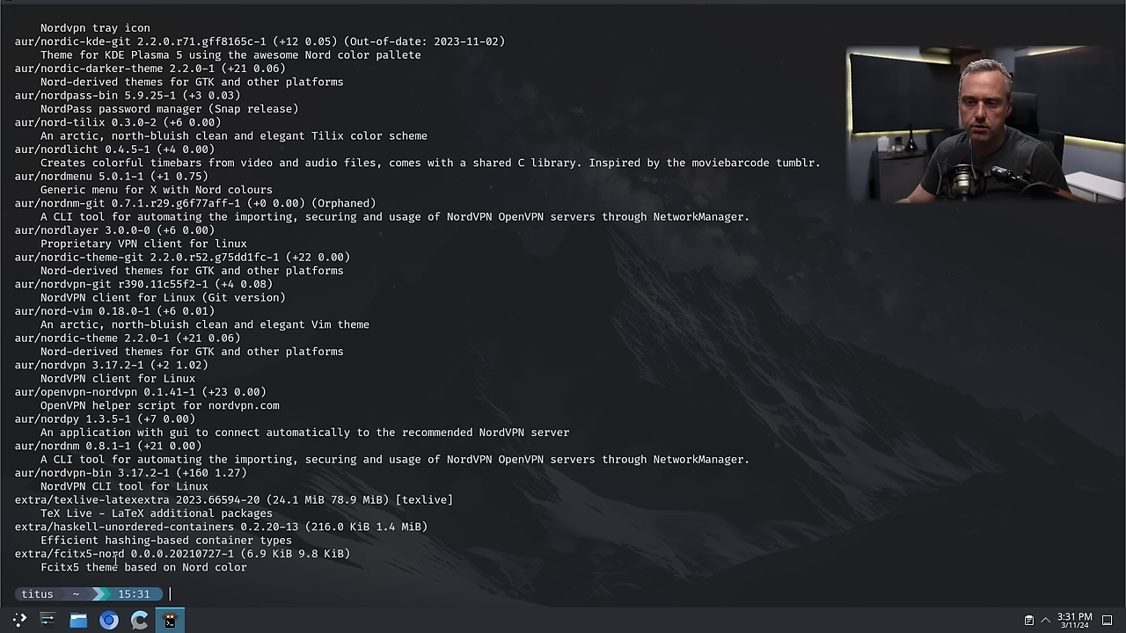
drag(47, 568, 153, 568)
click(152, 568)
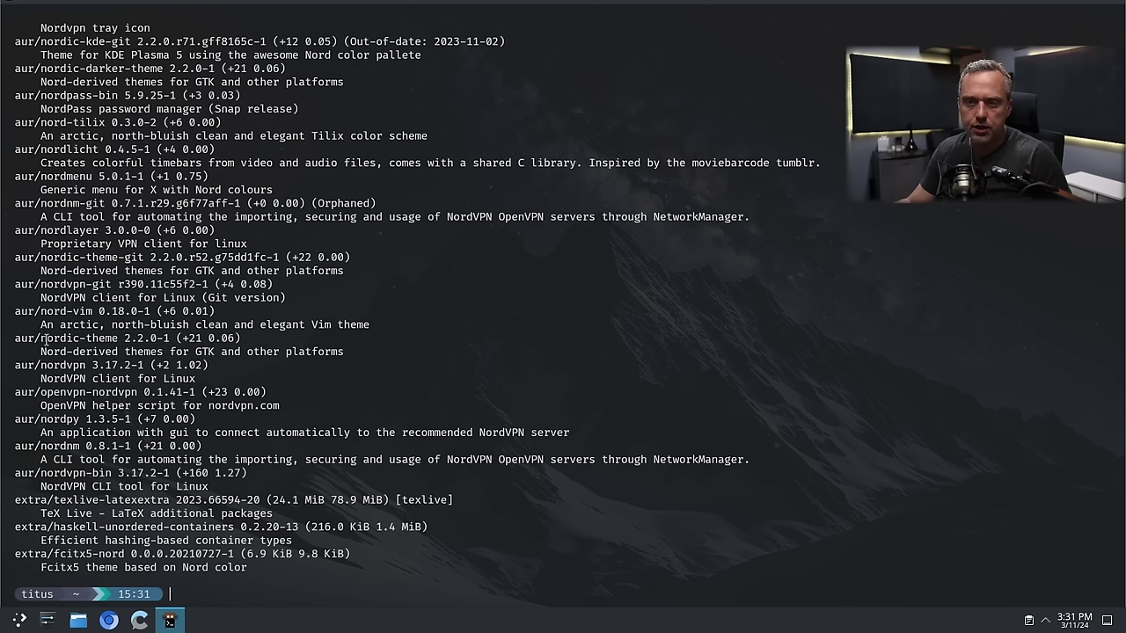
- Install the Nordic GTK theme with yay -S nordic-theme, accepting the default answers to the build and installation prompts
drag(40, 337, 120, 338)
text(yay -S nordic-theme)
key(Return)
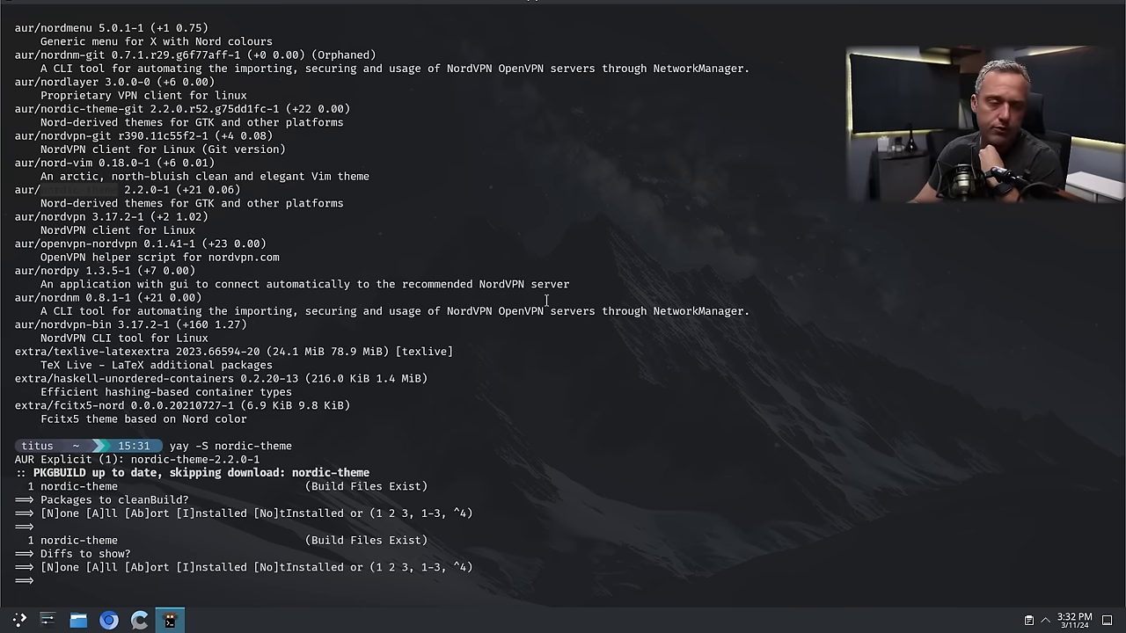
key(Return)
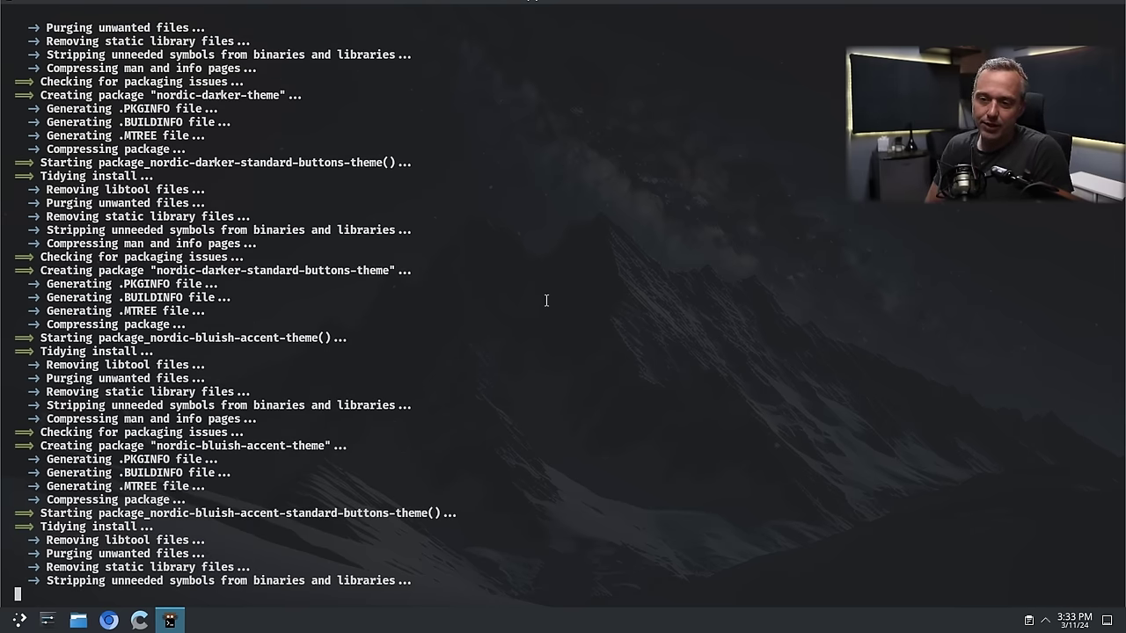
key(Return)
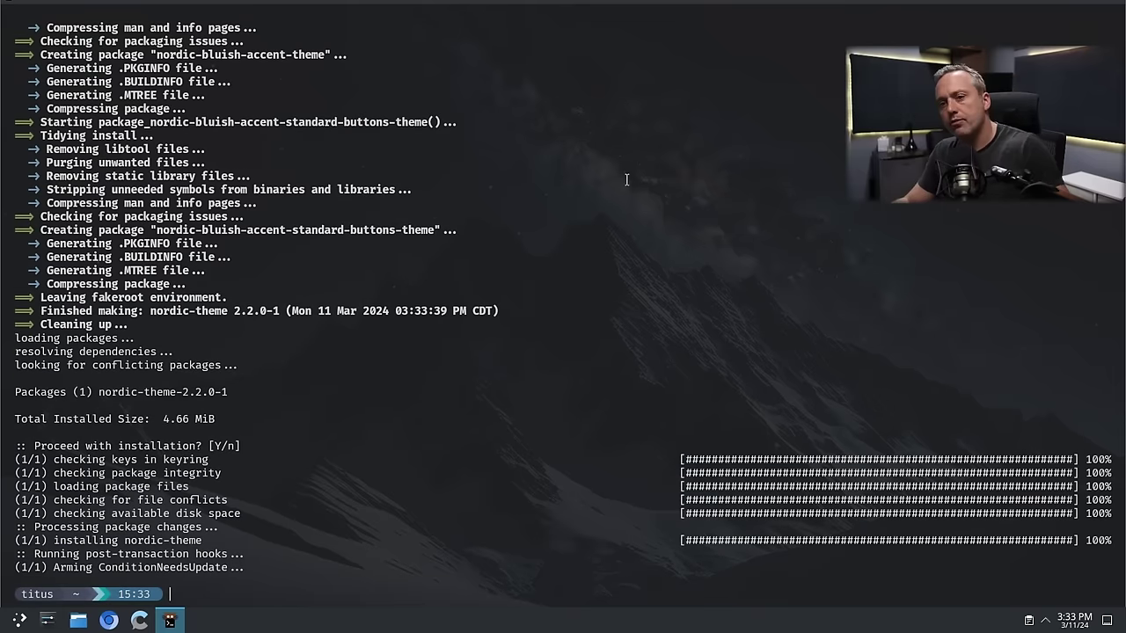
- Launch lxappearance again and apply the Nordic widget theme
text(lx)
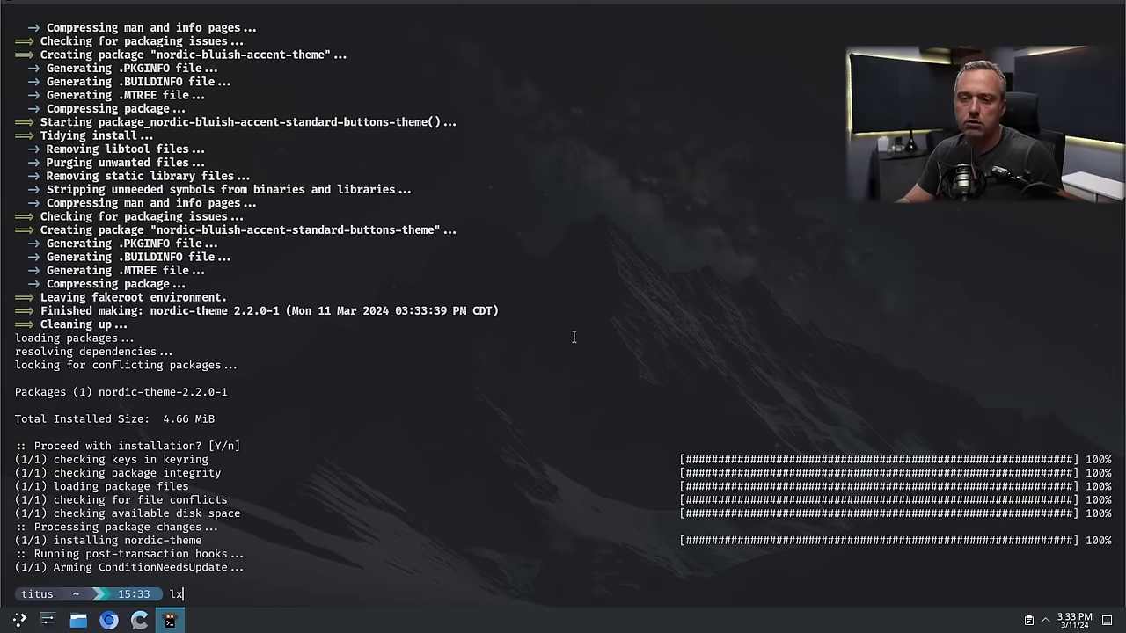
text(appearance)
key(Return)
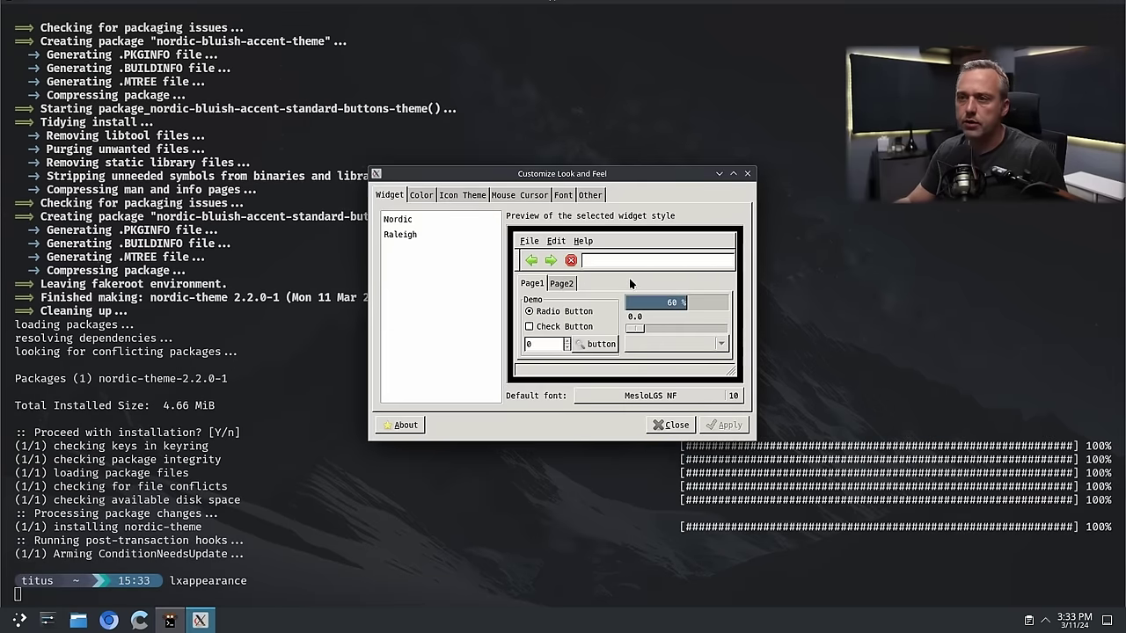
click(404, 222)
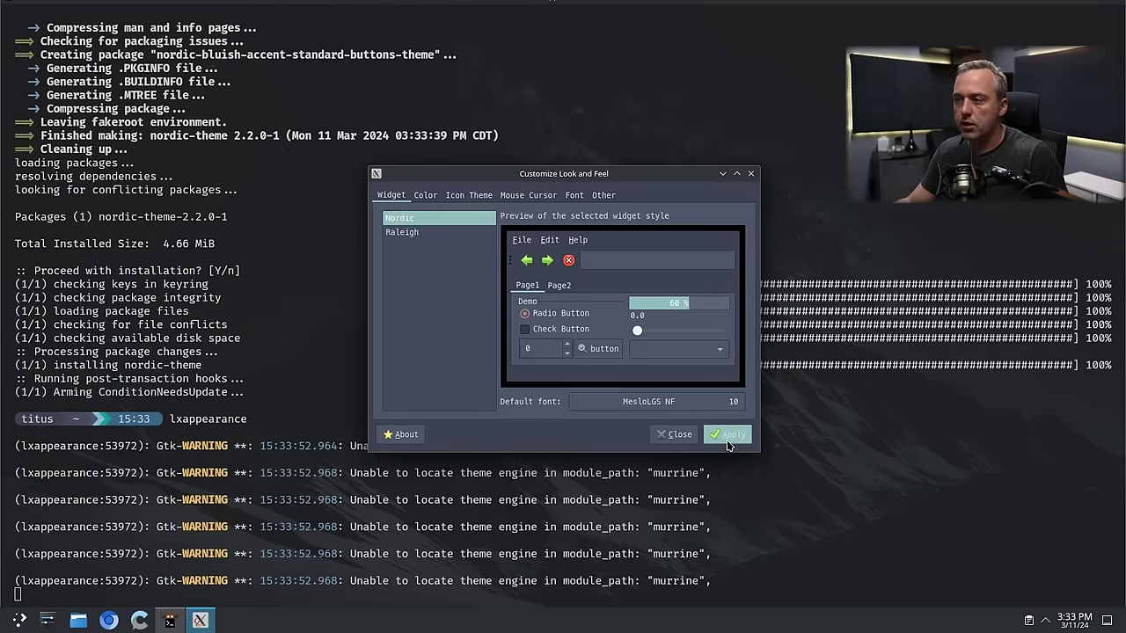
- Choose Breeze Dark as the icon theme
click(425, 195)
click(471, 196)
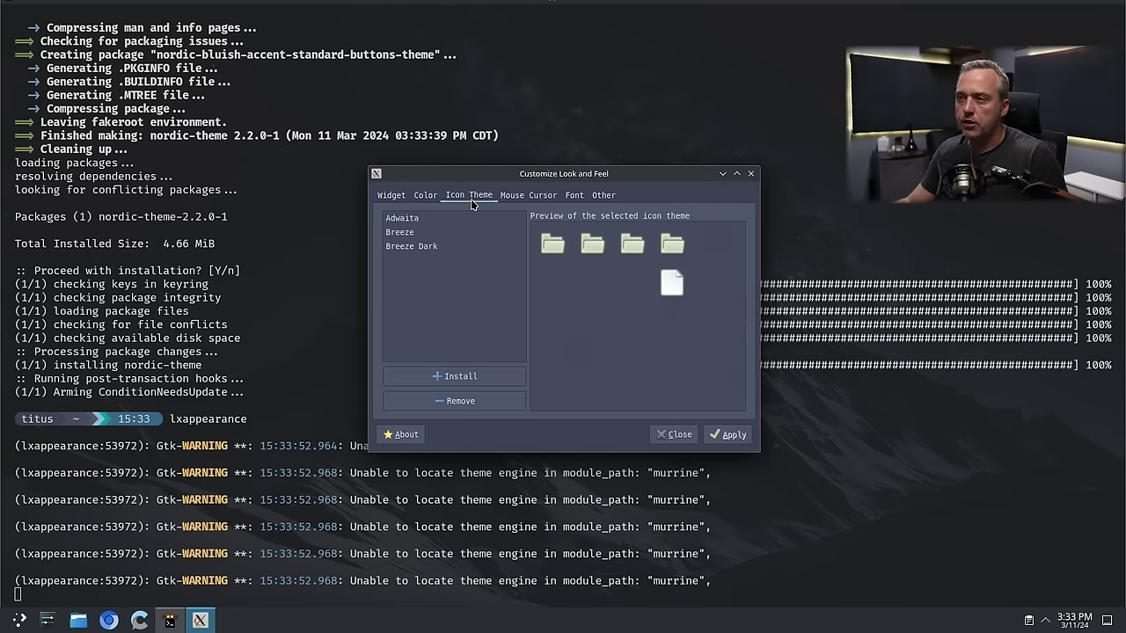
click(413, 248)
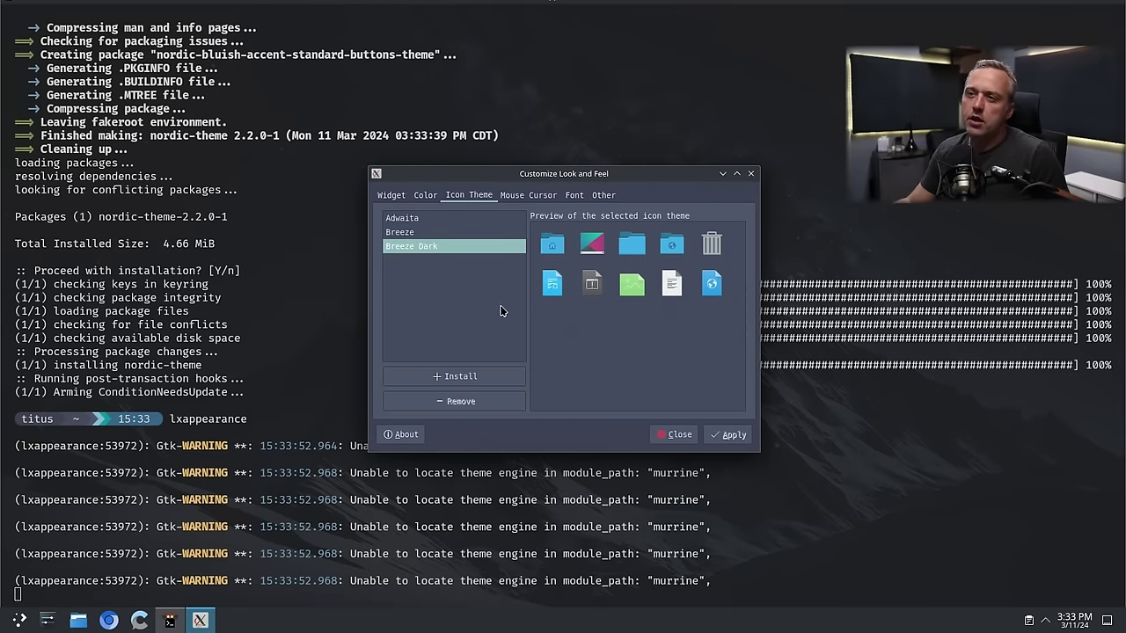
- Compare the Simple-Nord-Light and Breeze Light mouse cursor themes and choose Breeze Light
click(528, 195)
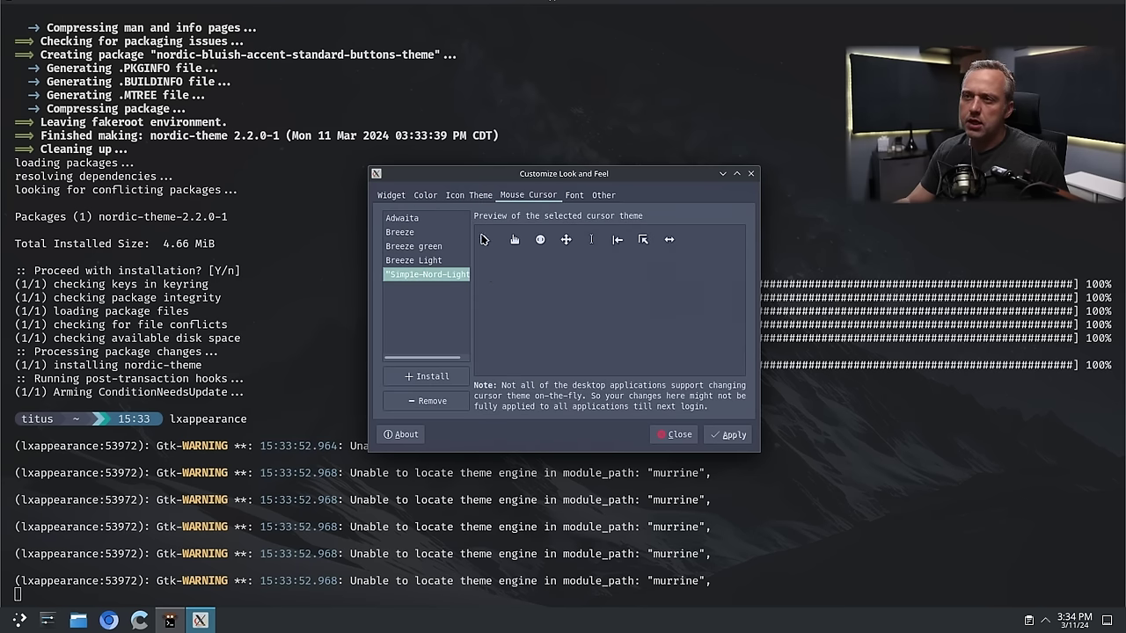
click(469, 195)
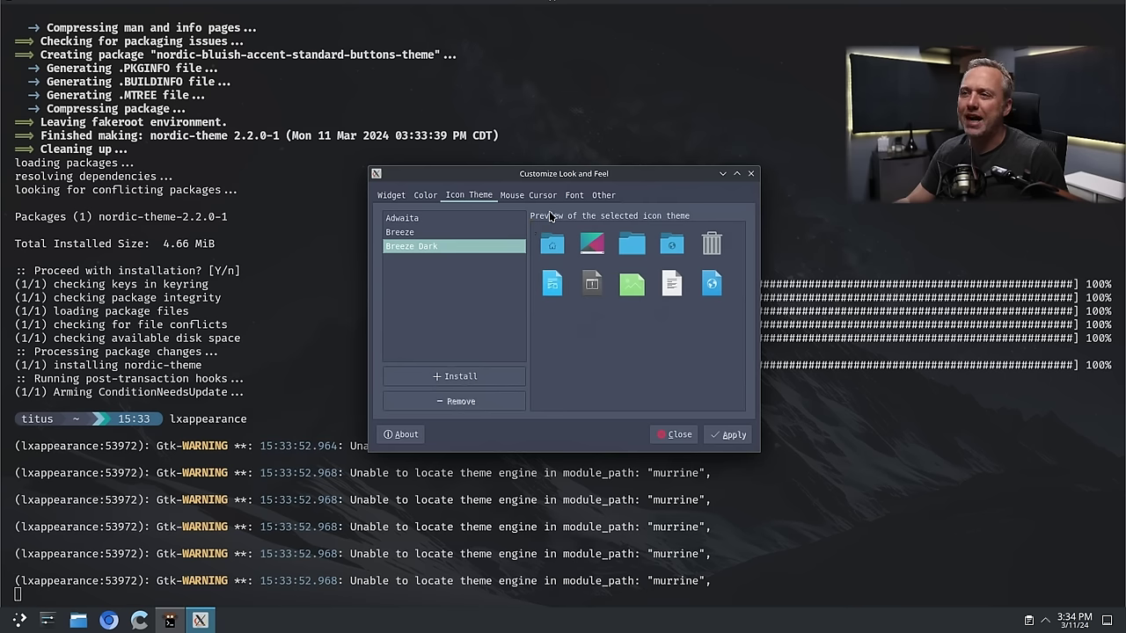
click(534, 201)
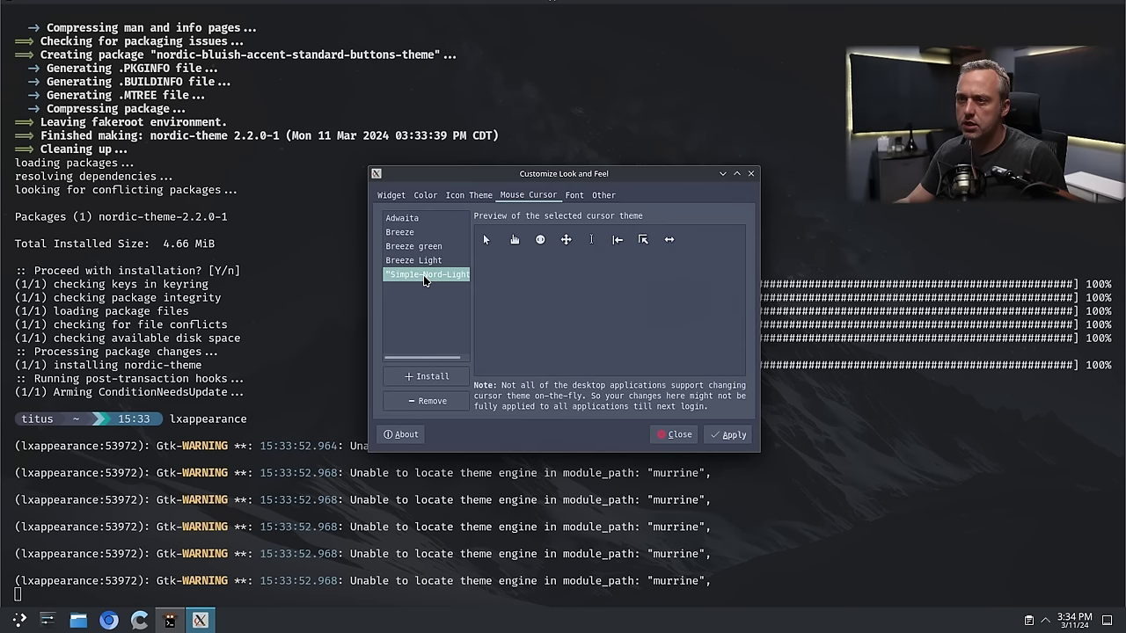
key(Up)
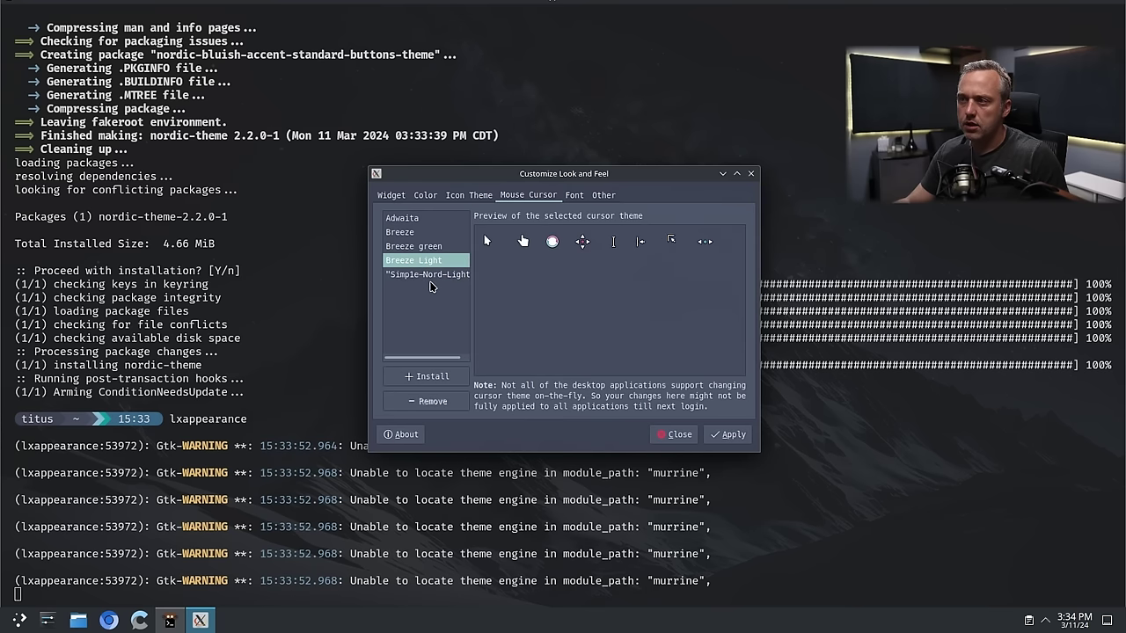
click(433, 276)
click(434, 263)
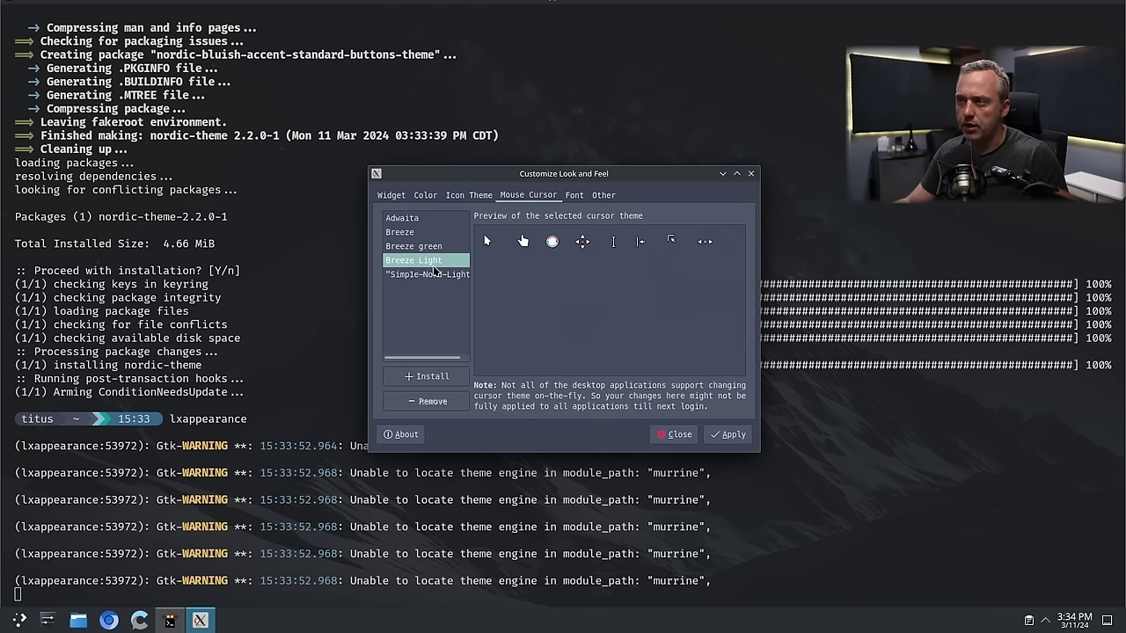
click(418, 276)
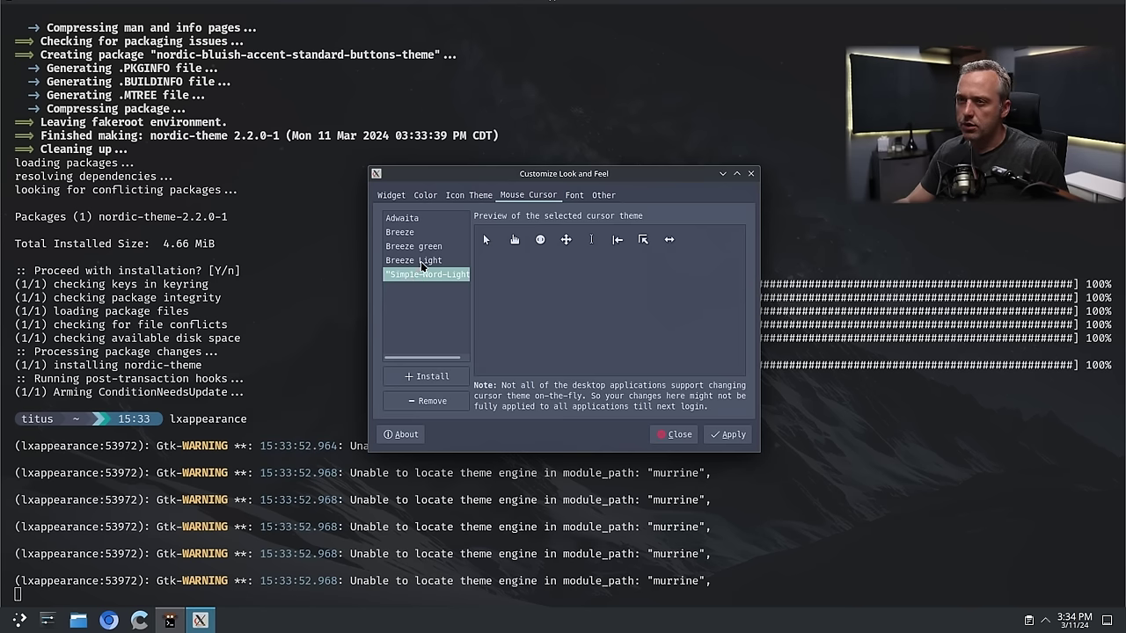
click(421, 262)
click(424, 276)
click(421, 262)
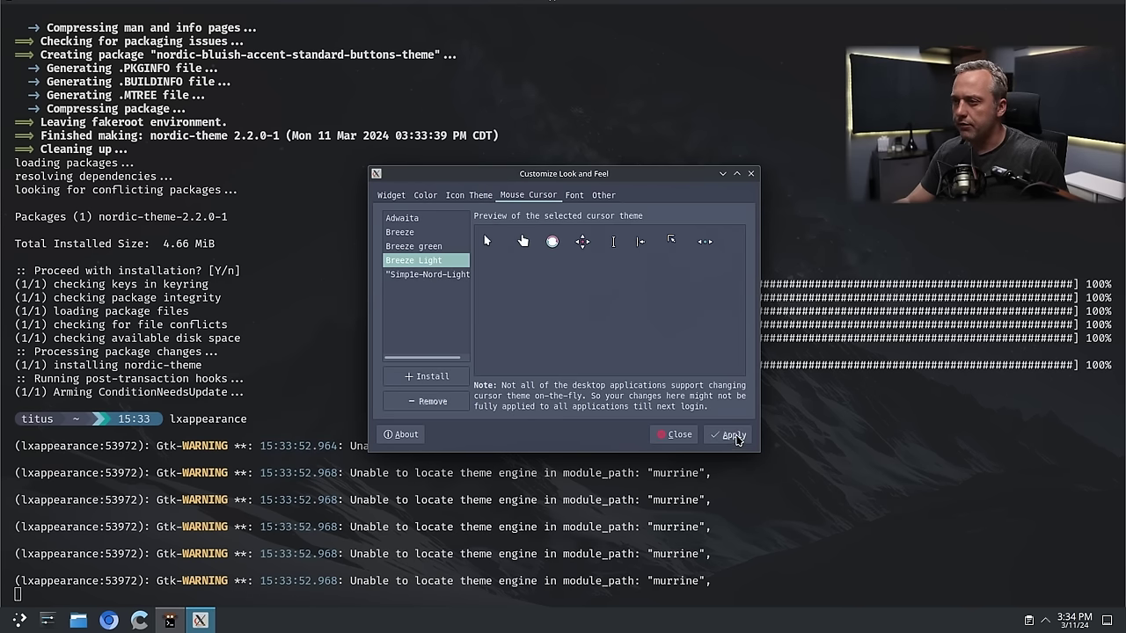
- Review the Font, Other and Icon Theme settings, and close the Customize Look and Feel window
click(577, 198)
click(610, 200)
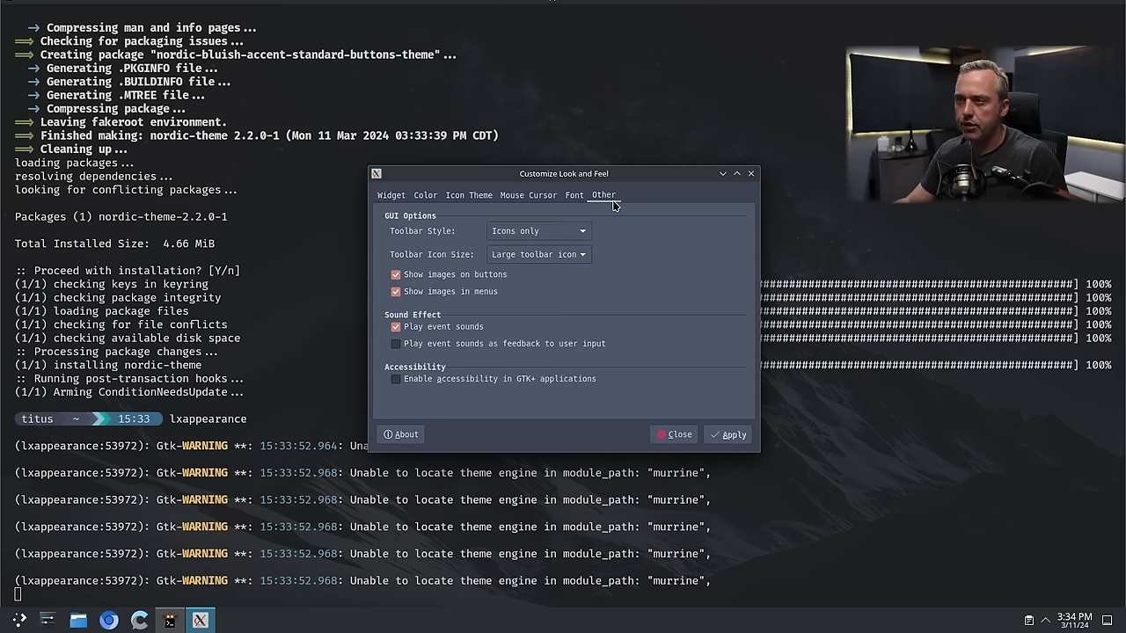
click(478, 199)
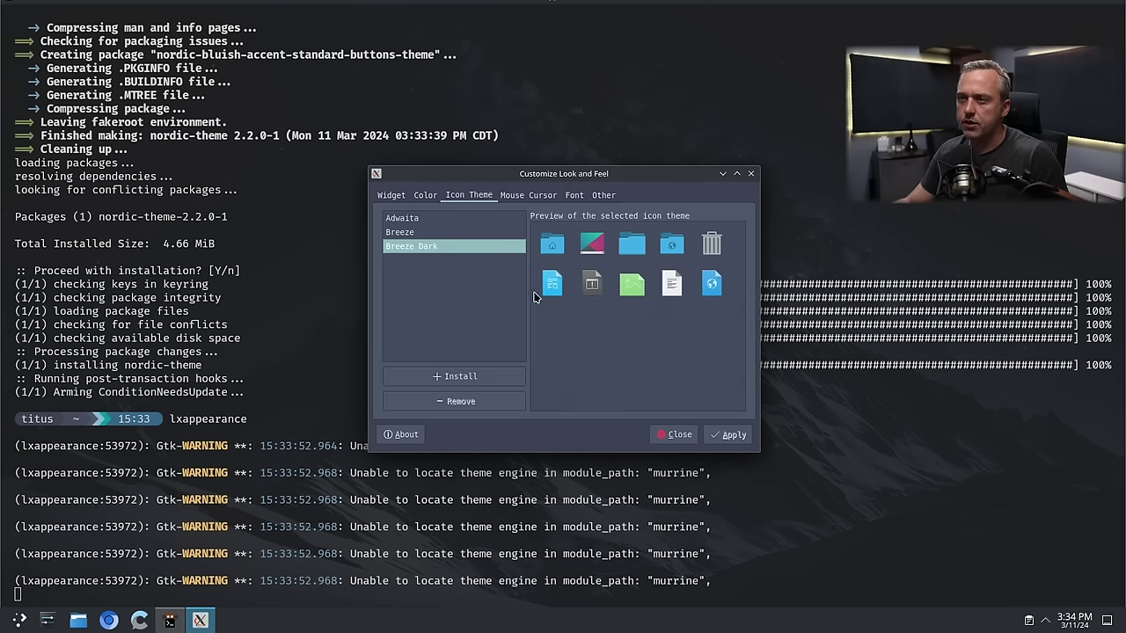
click(750, 174)
- Search the package repositories for Papirus icon themes with yay -Ss papirus
text(y)
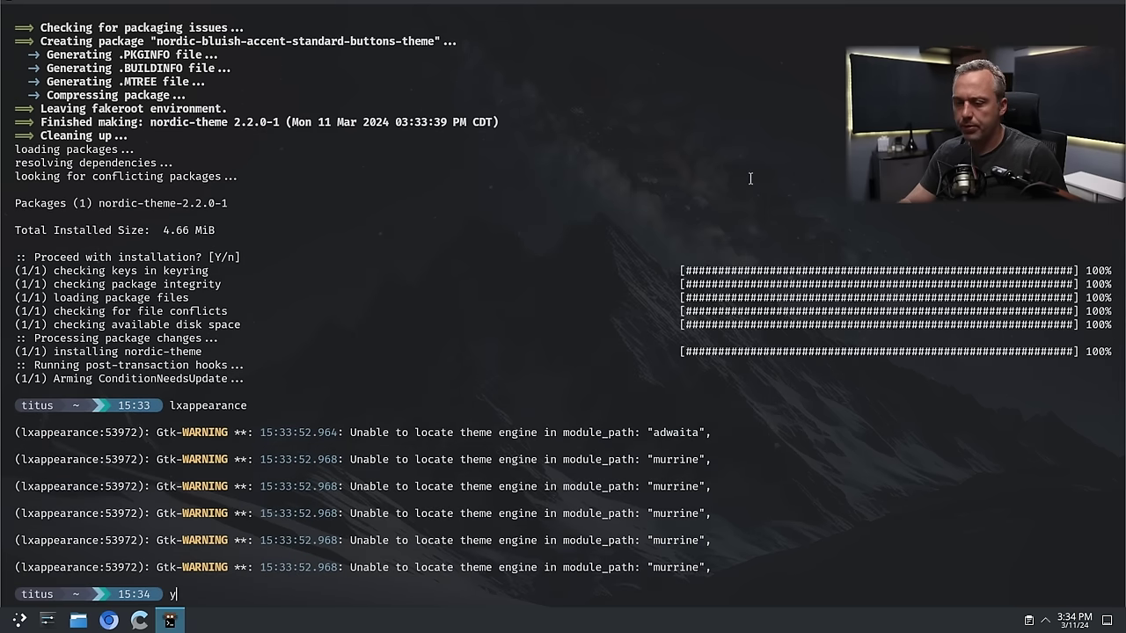
text(ay -Ss papirus)
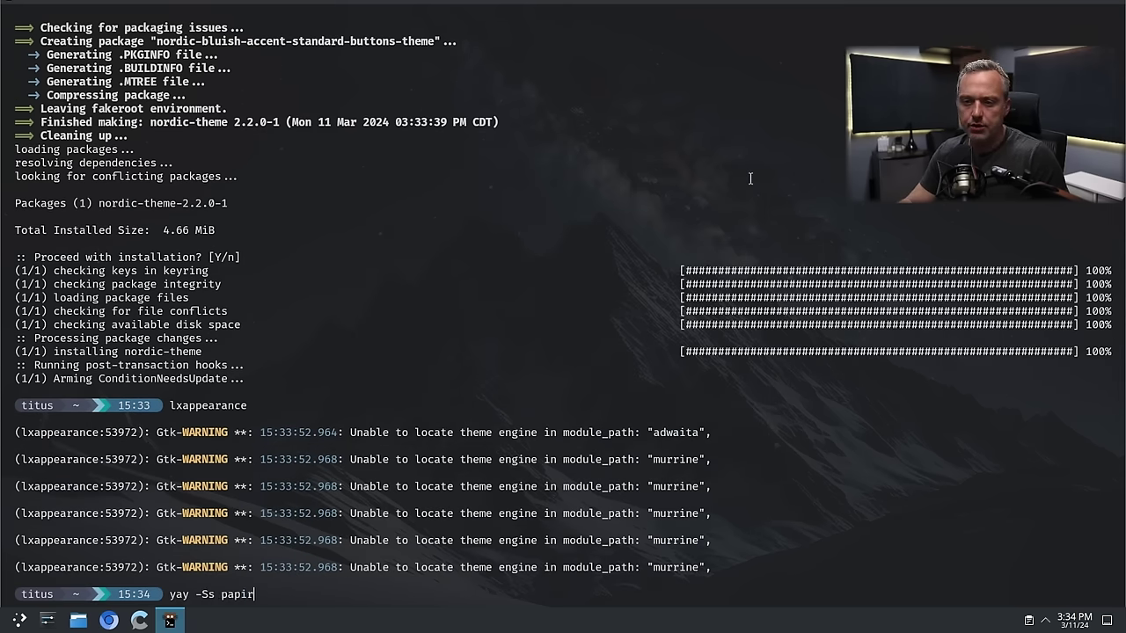
key(Return)
- Install the Papirus icons with yay -S papirus-icon-theme and accept the installation
text(yay )
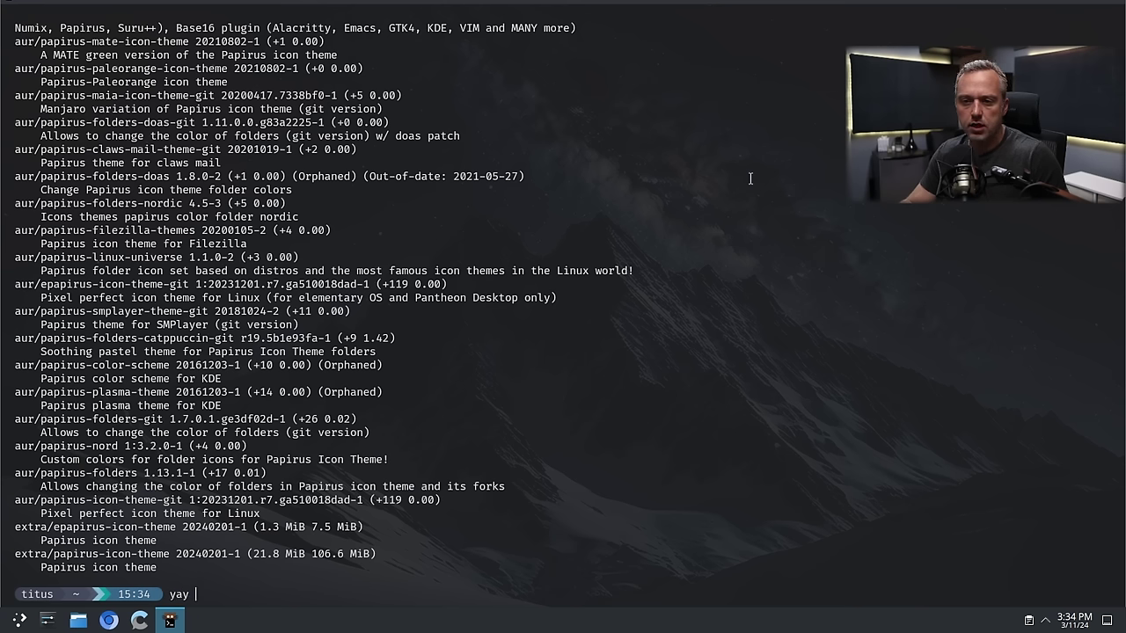
text(-S)
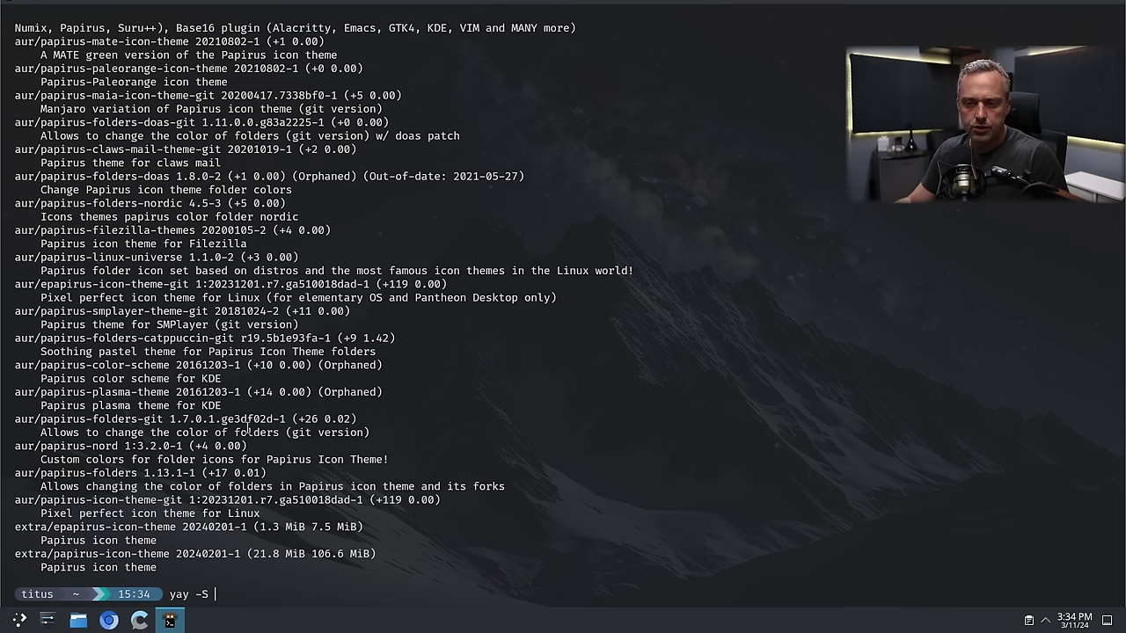
drag(55, 554, 163, 553)
middle_click(170, 551)
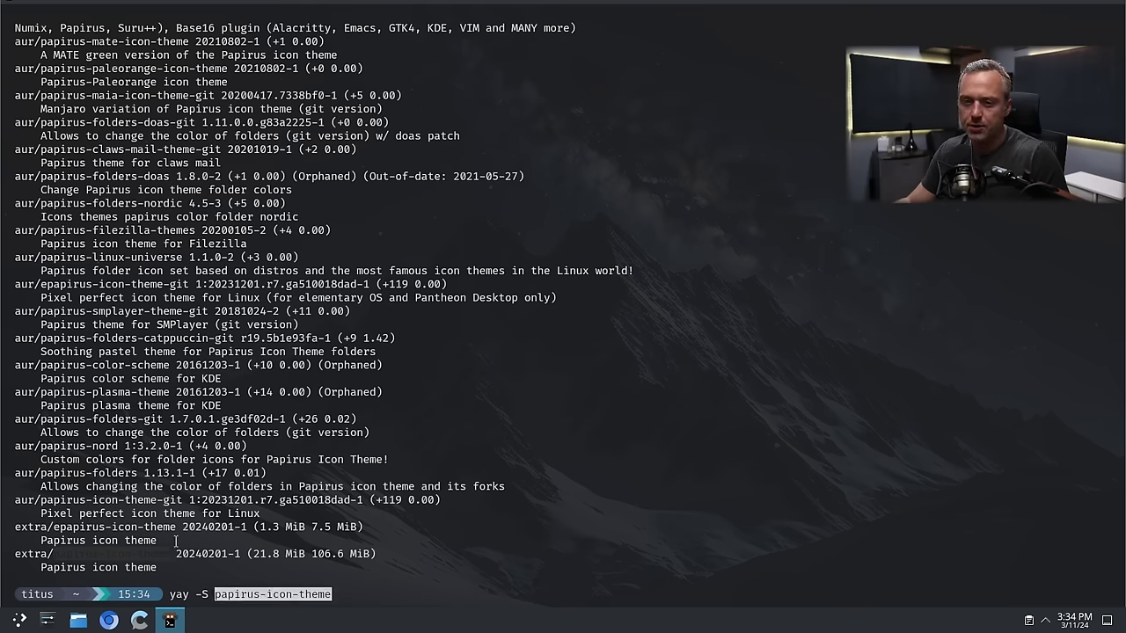
key(Return)
key(Return)
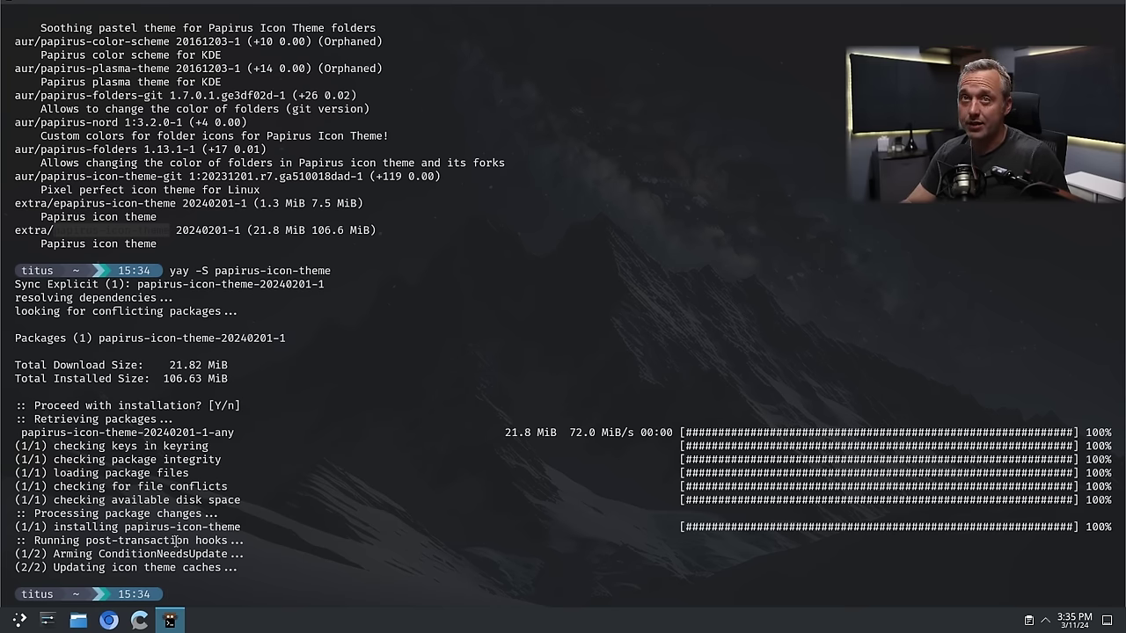
- Launch lxappearance, compare the Papirus and Papirus-Dark icon themes, and select Papirus-Dark
text(lxappearance)
key(Return)
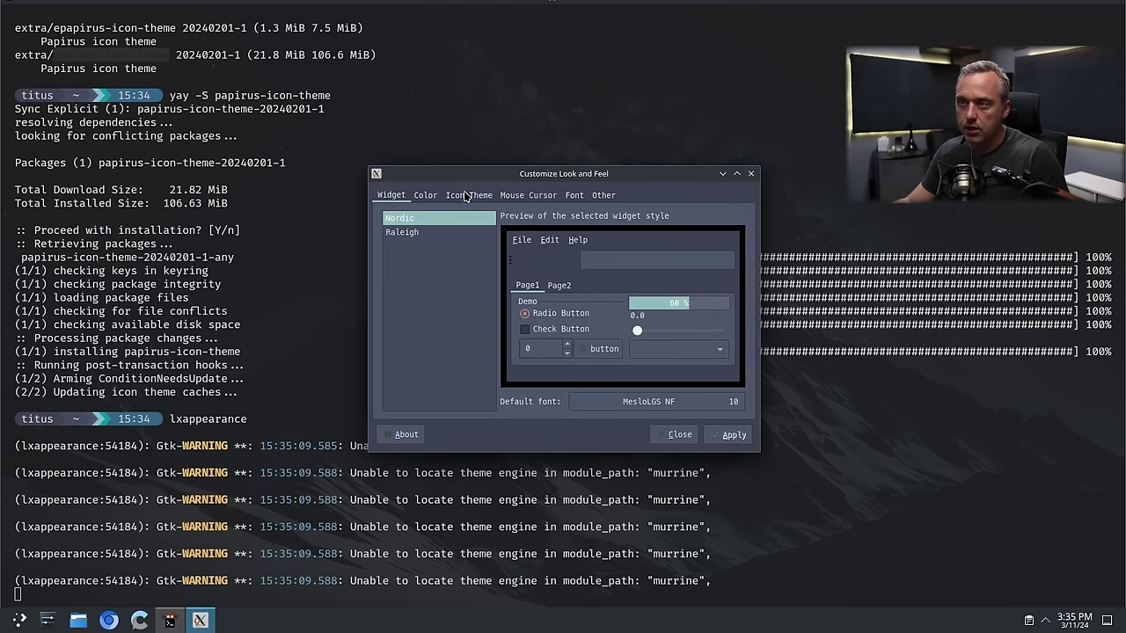
click(465, 195)
click(433, 275)
click(410, 263)
click(422, 274)
click(419, 262)
click(421, 275)
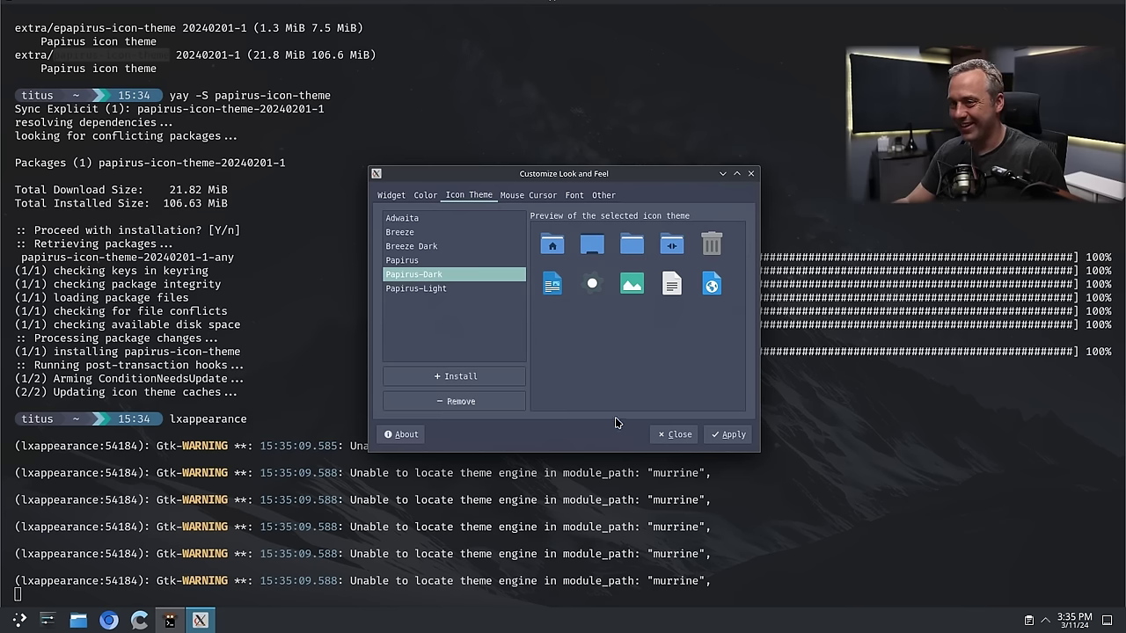
- Apply the Papirus-Dark icon theme and close the Customize Look and Feel window
click(730, 437)
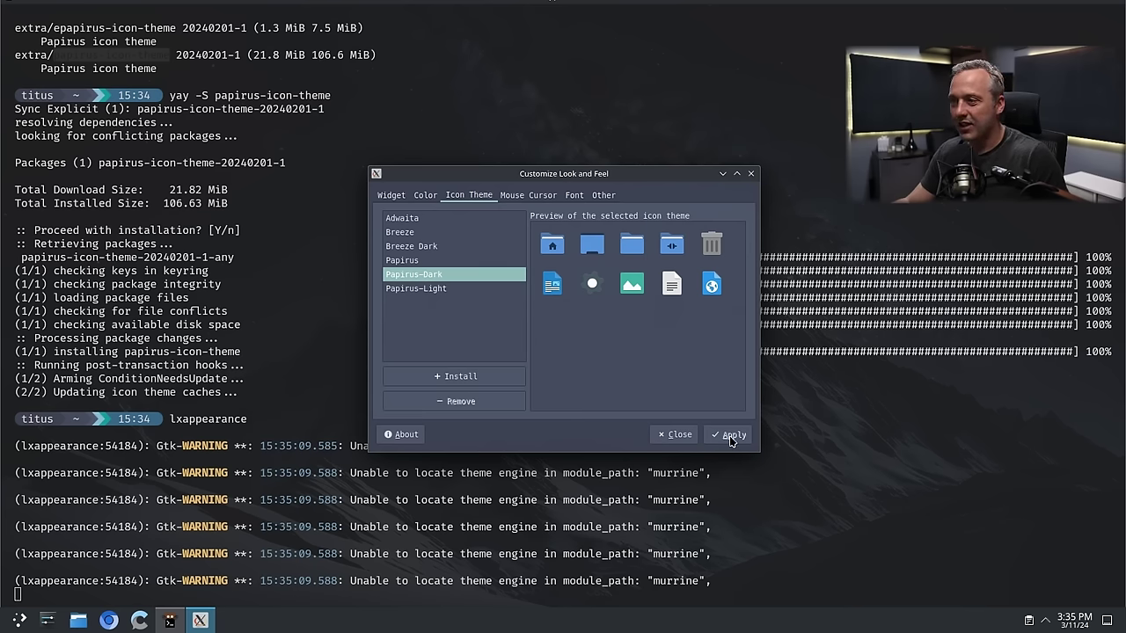
click(430, 198)
click(403, 199)
click(672, 434)
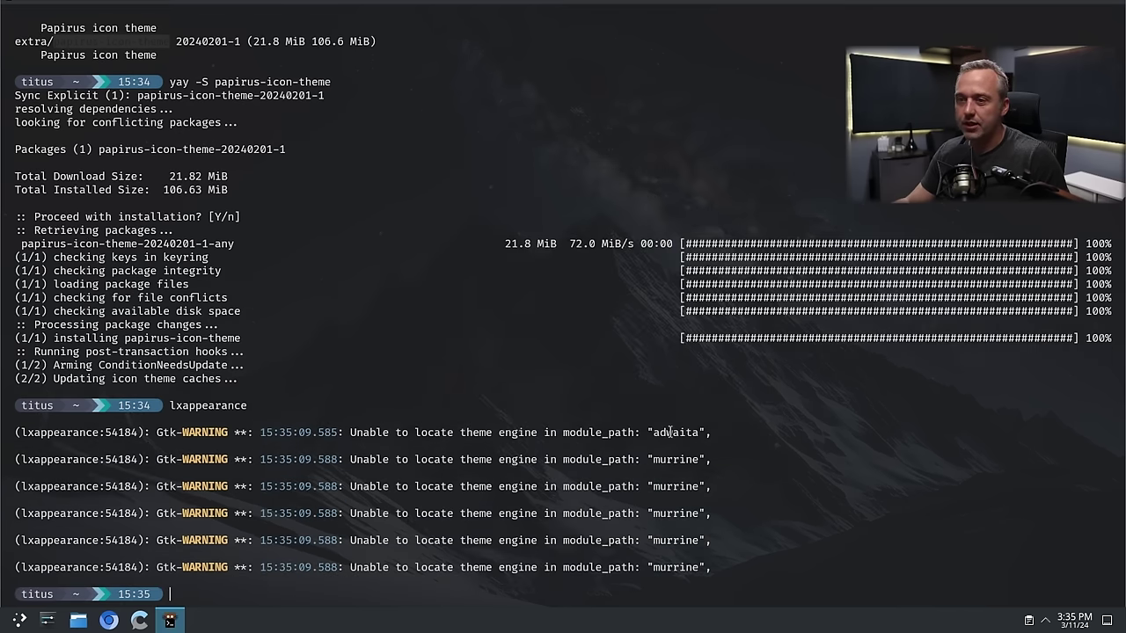
- Launch virt-manager from the terminal and authenticate with the account password
text(virt)
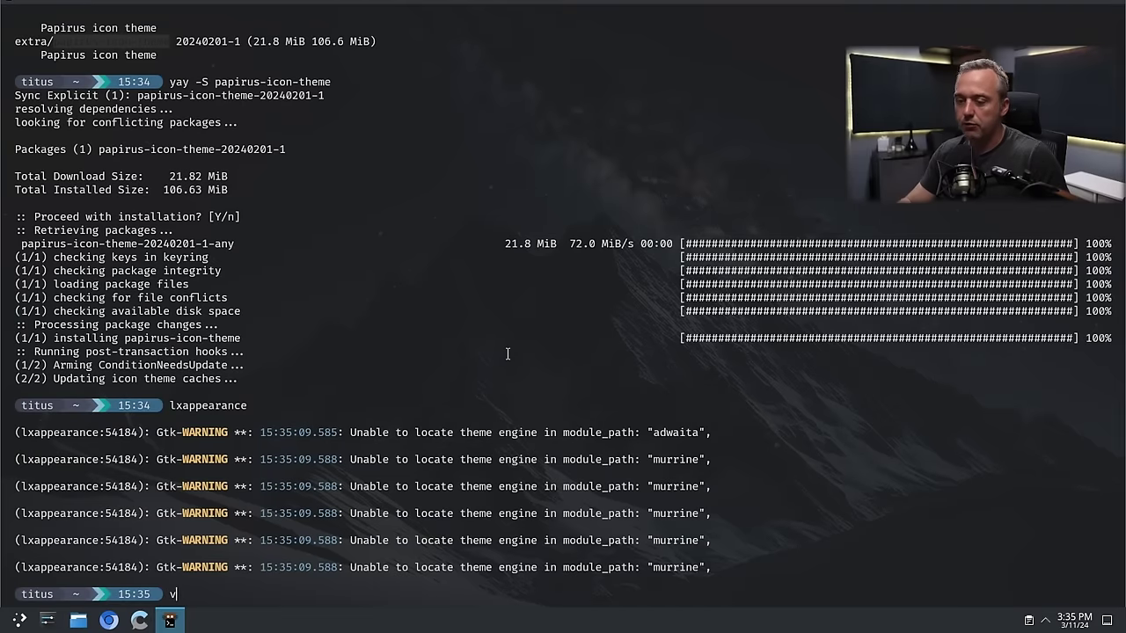
key(Tab)
key(Tab)
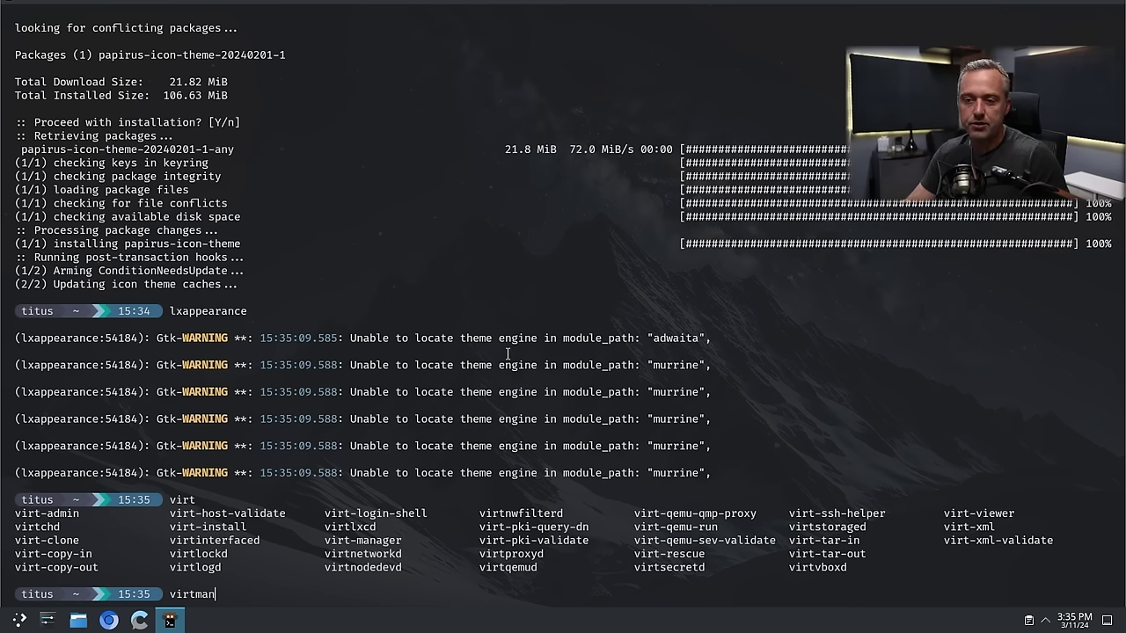
text(-manager)
key(Return)
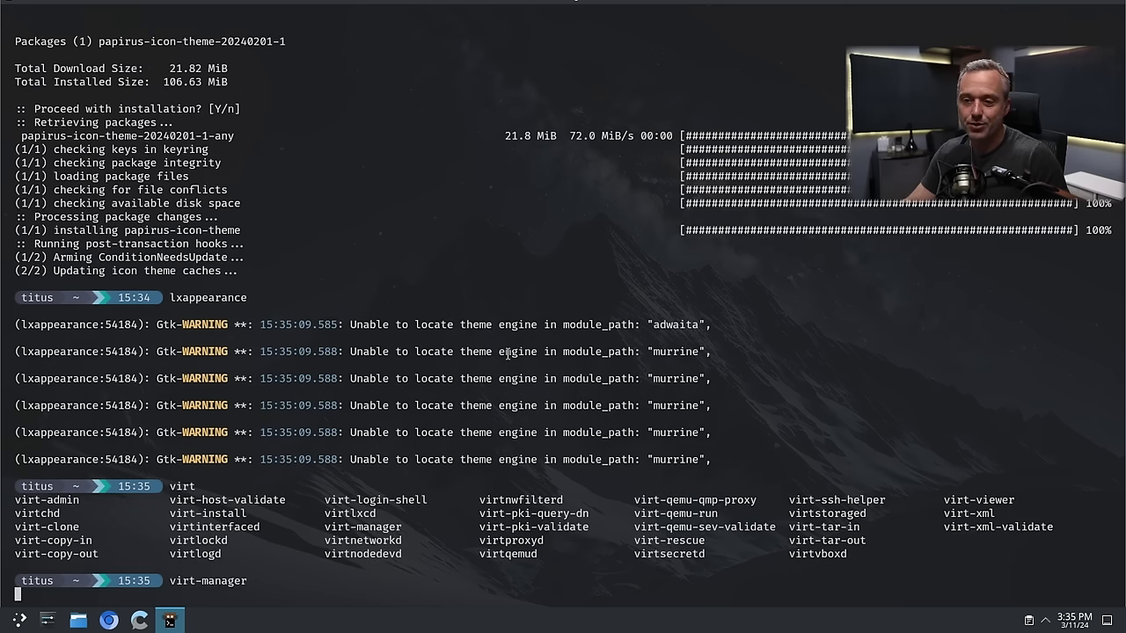
text(****)
key(Return)
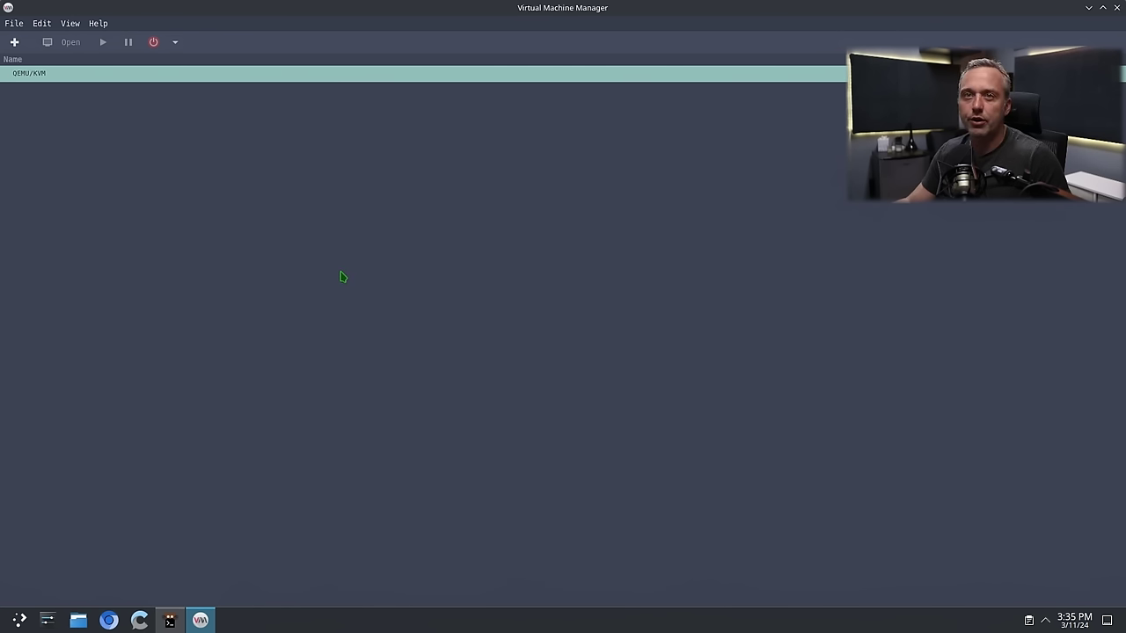
- Review the General, Polling, New VM, Console and Feedback preferences of Virtual Machine Manager, and close the Preferences window
mouse_move(3, 3)
click(669, 218)
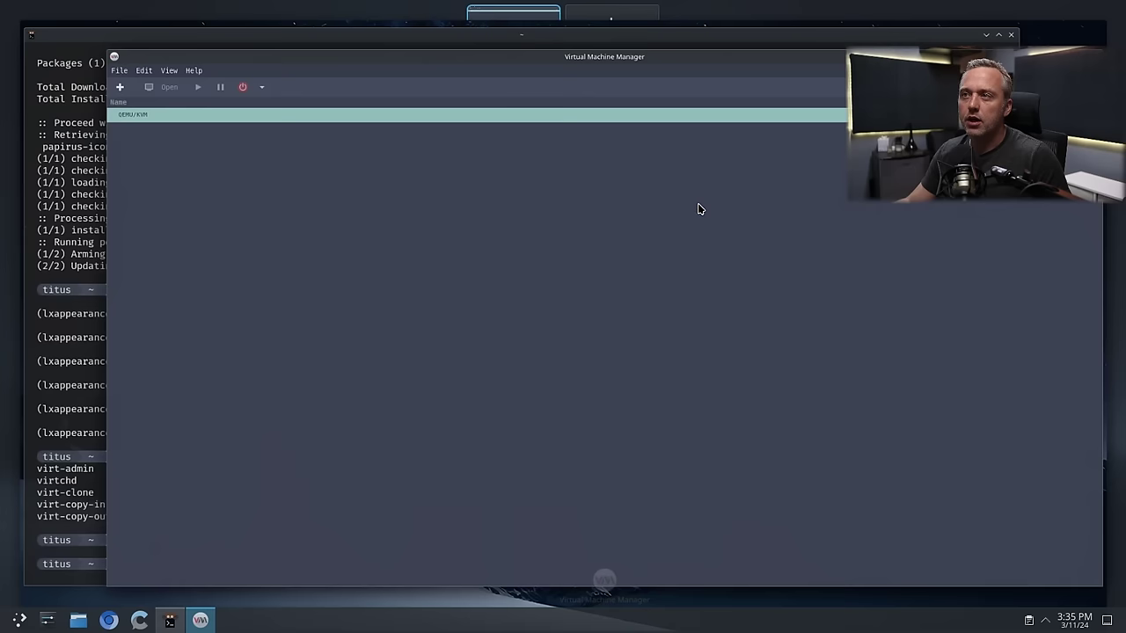
click(70, 24)
mouse_move(41, 25)
click(74, 92)
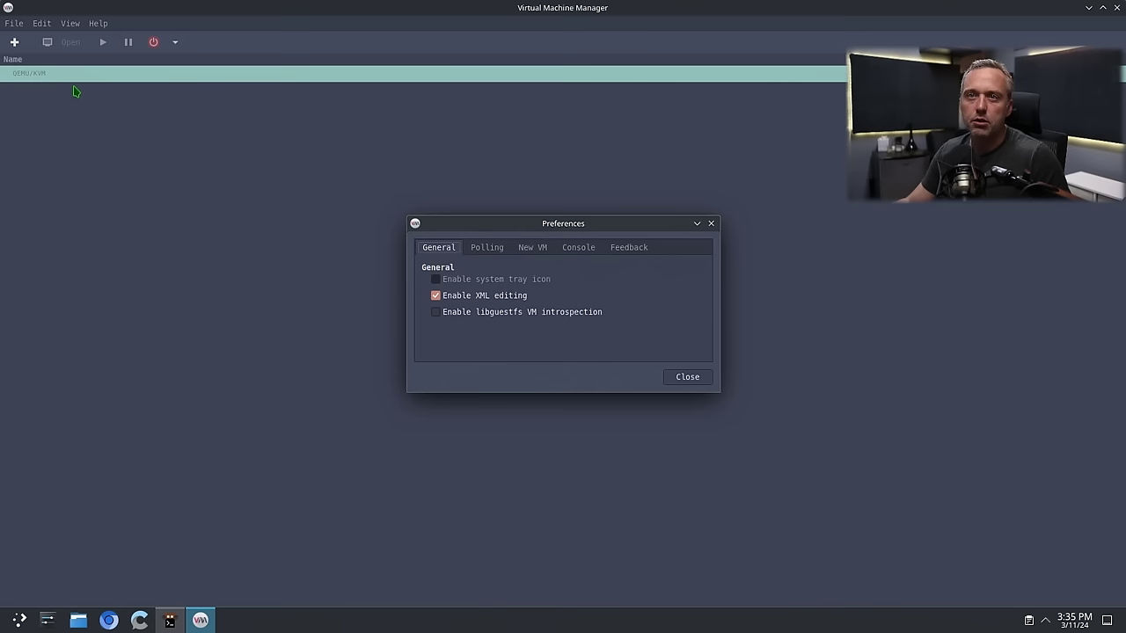
click(488, 247)
click(532, 247)
click(576, 248)
click(620, 247)
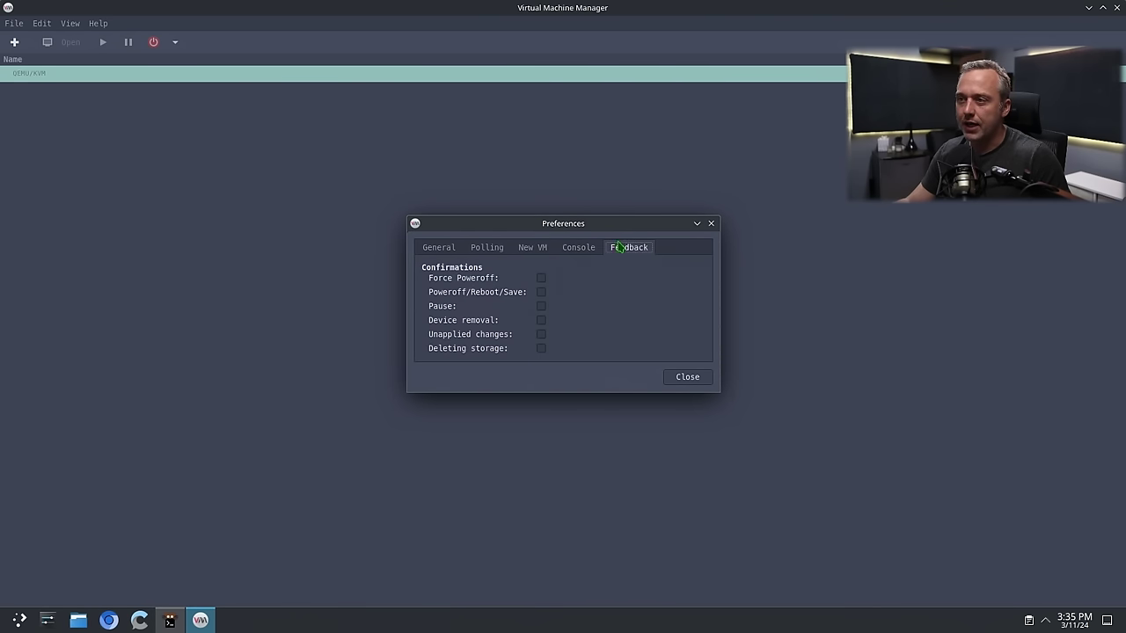
click(431, 247)
click(687, 376)
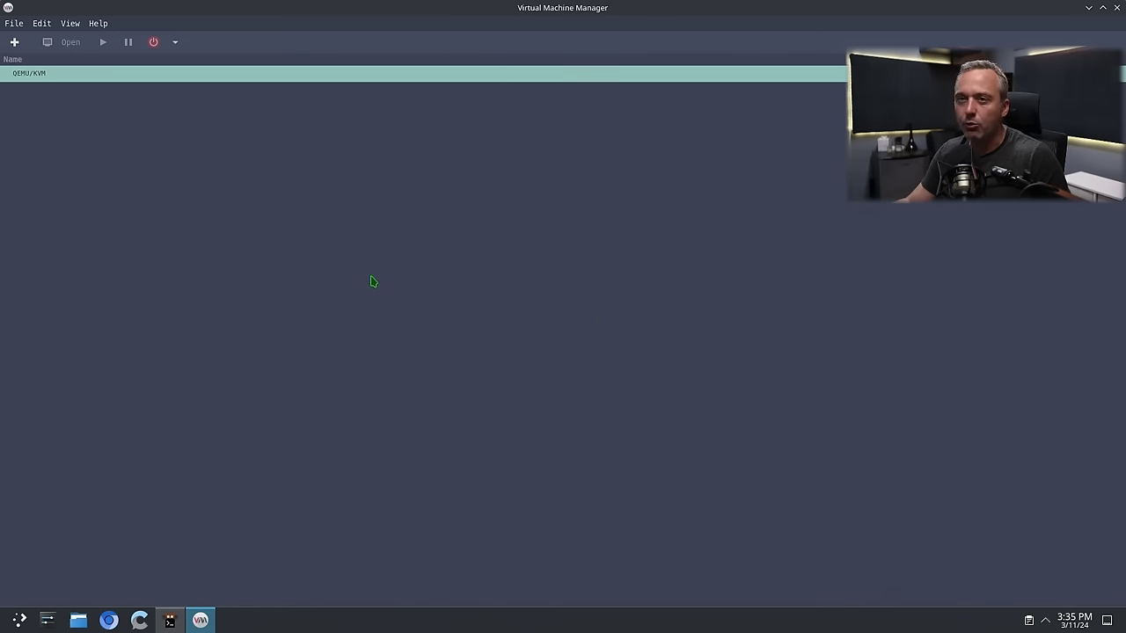
click(14, 23)
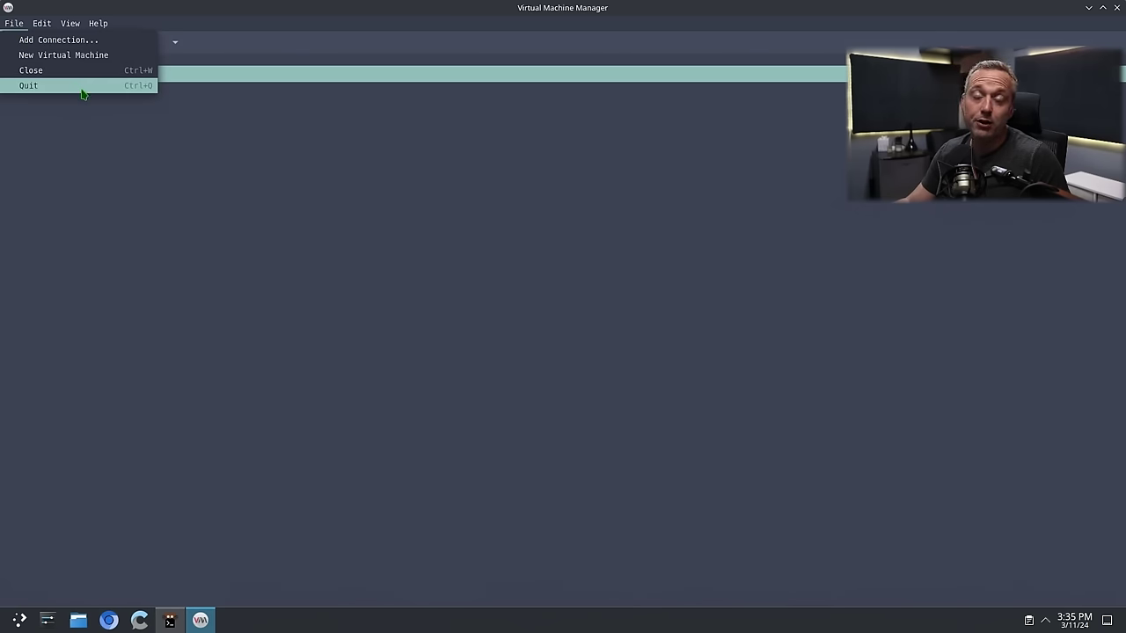
click(274, 236)
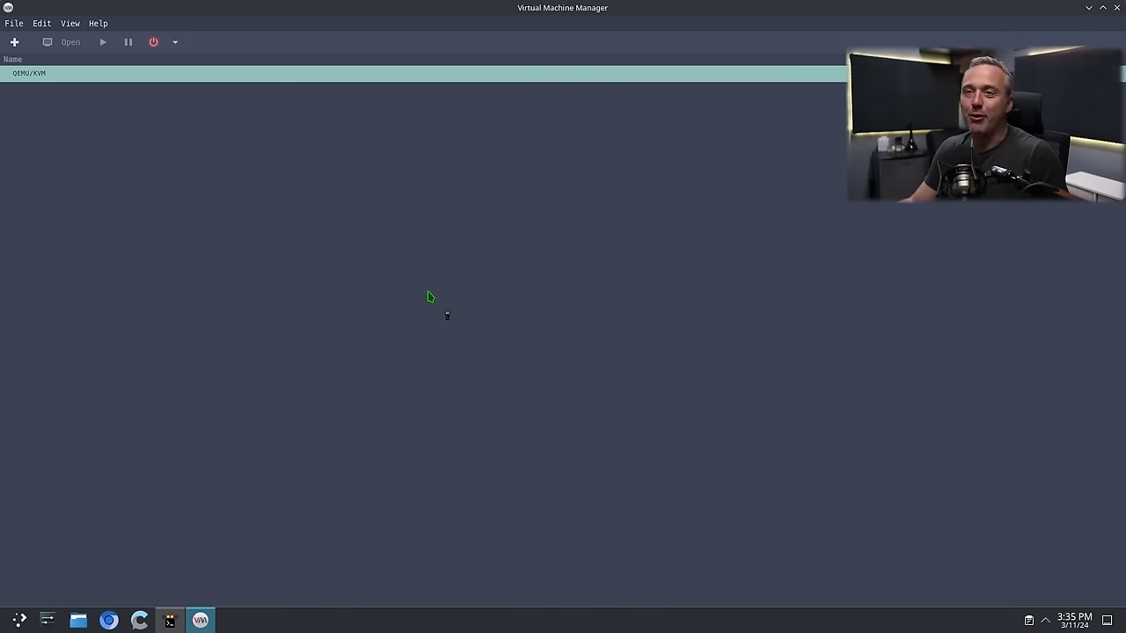
key(ctrl+alt+t)
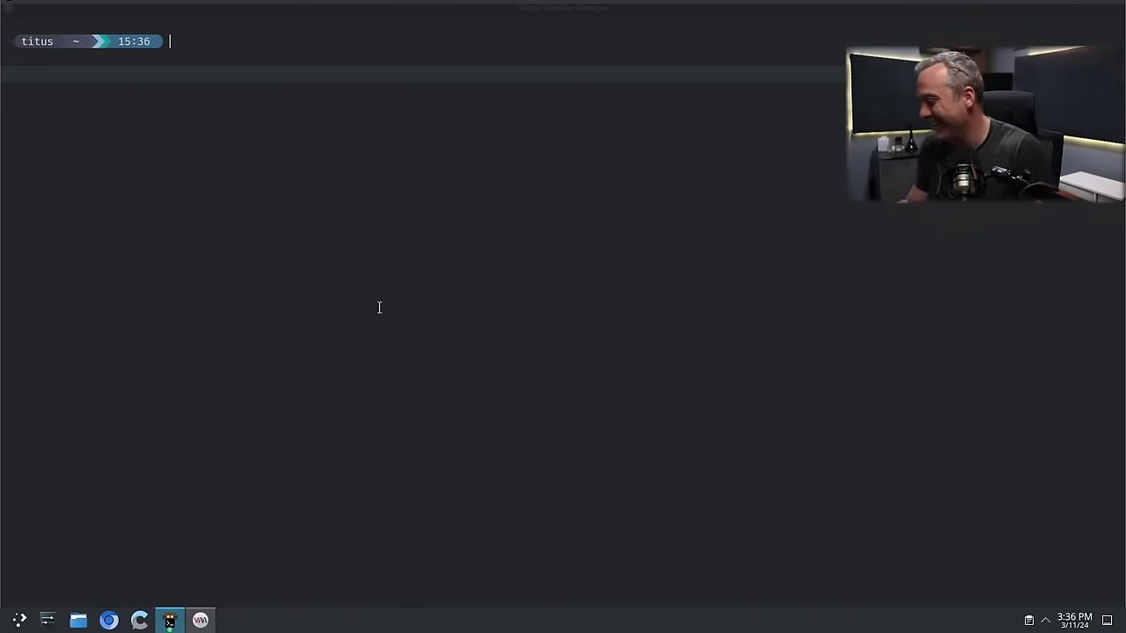
key(alt+Tab)
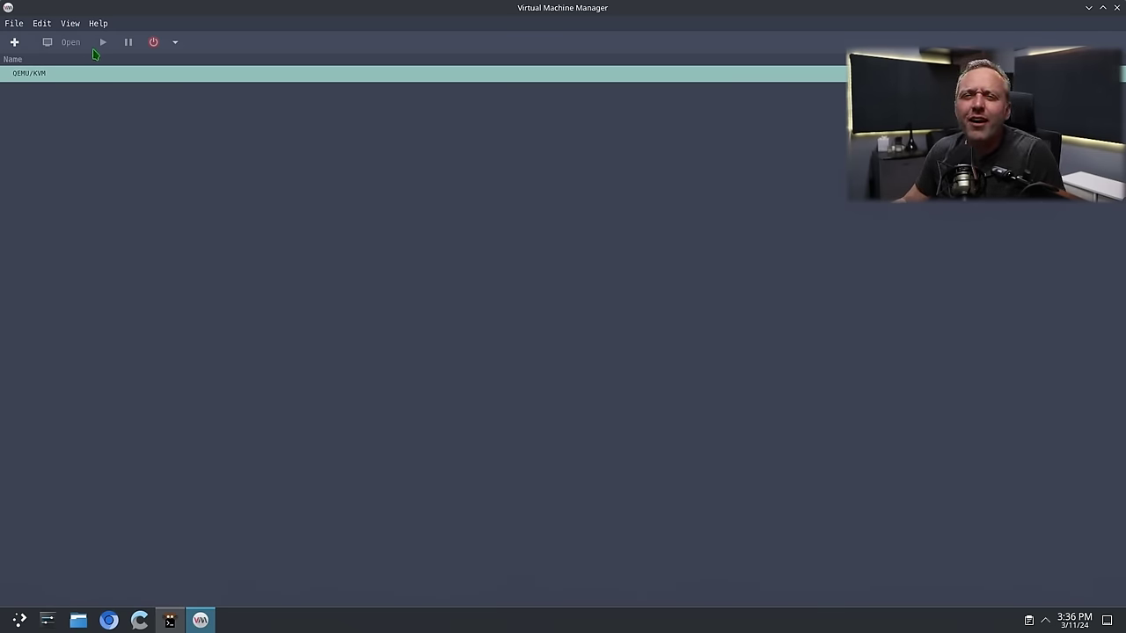
- Close Virtual Machine Manager and exit the terminal session
click(1117, 7)
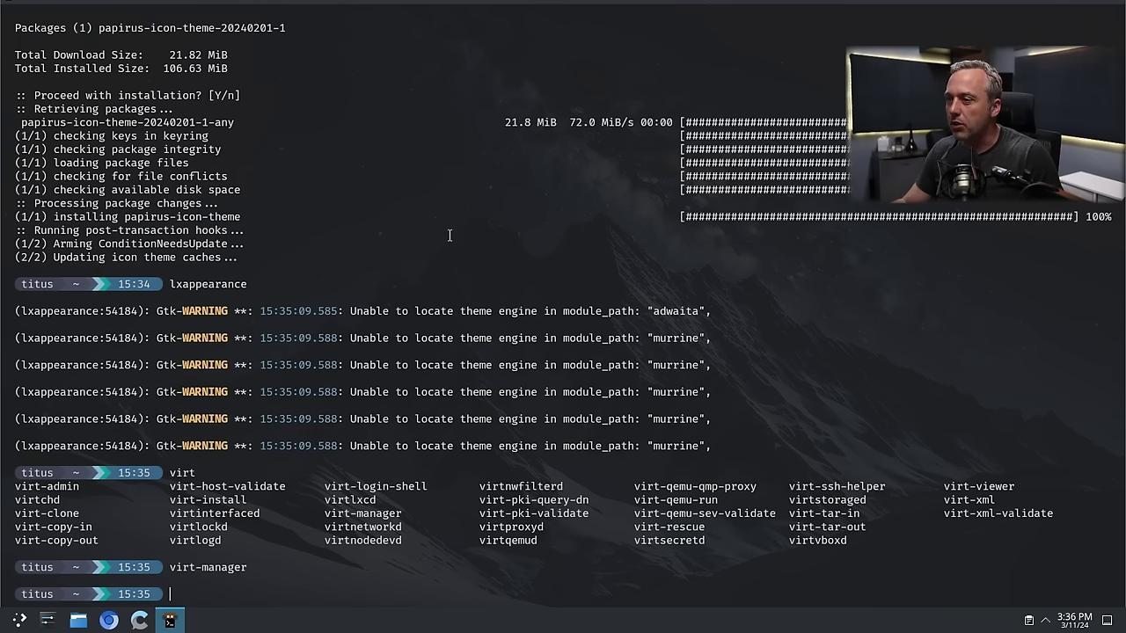
text(exit)
key(Return)
- Find Virtual Machine Manager by searching the installed applications for virt, launch it, and authenticate with the account password
key(super)
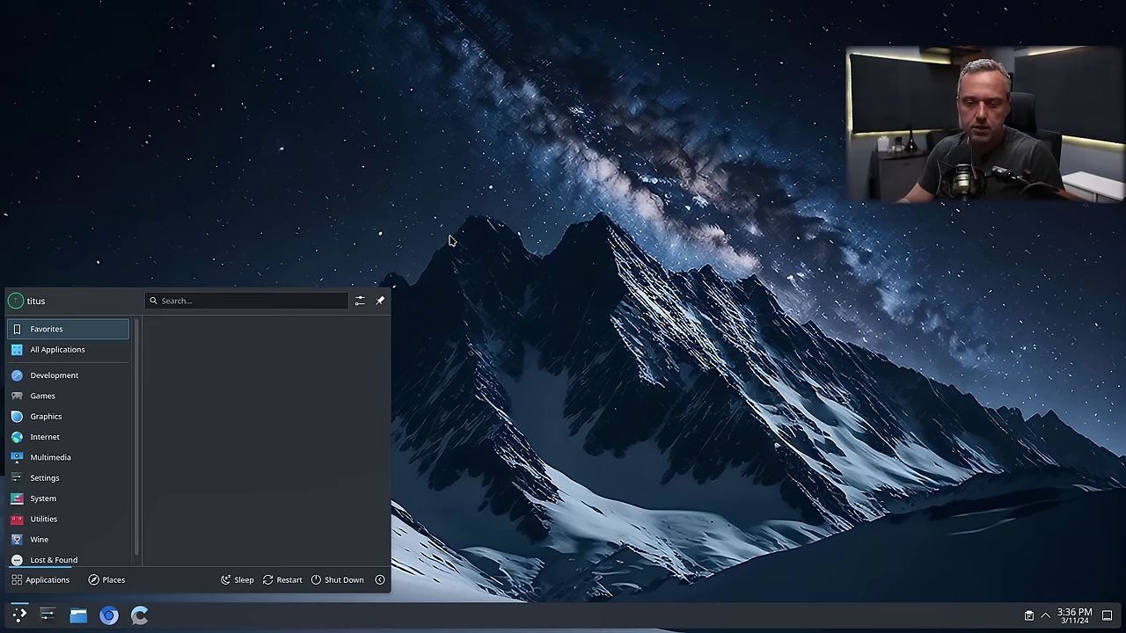
text(virt)
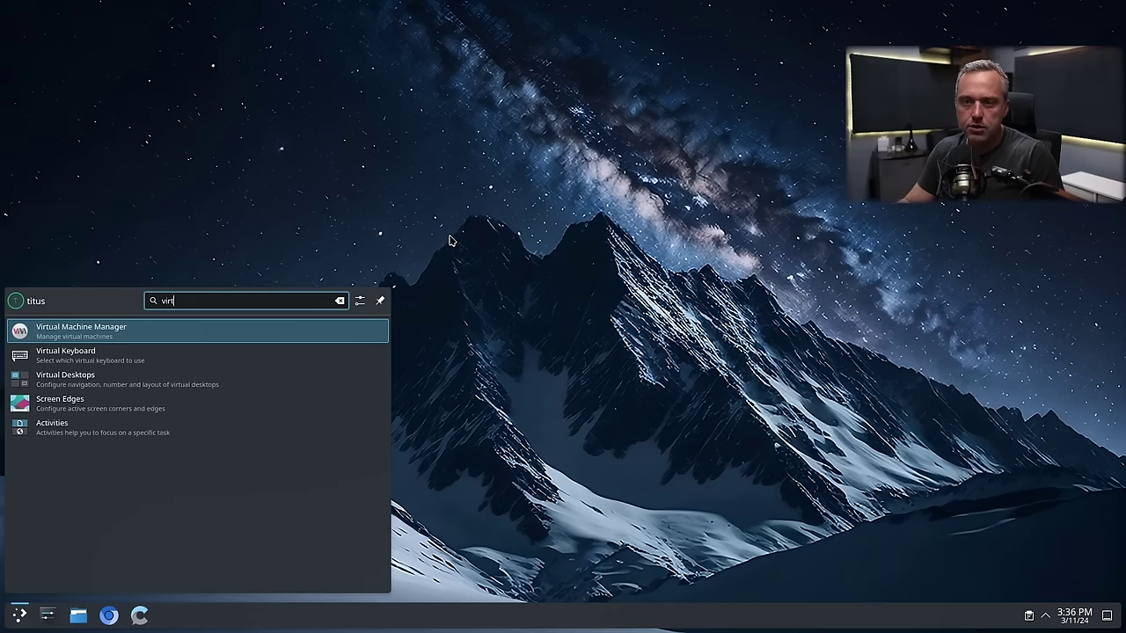
key(Return)
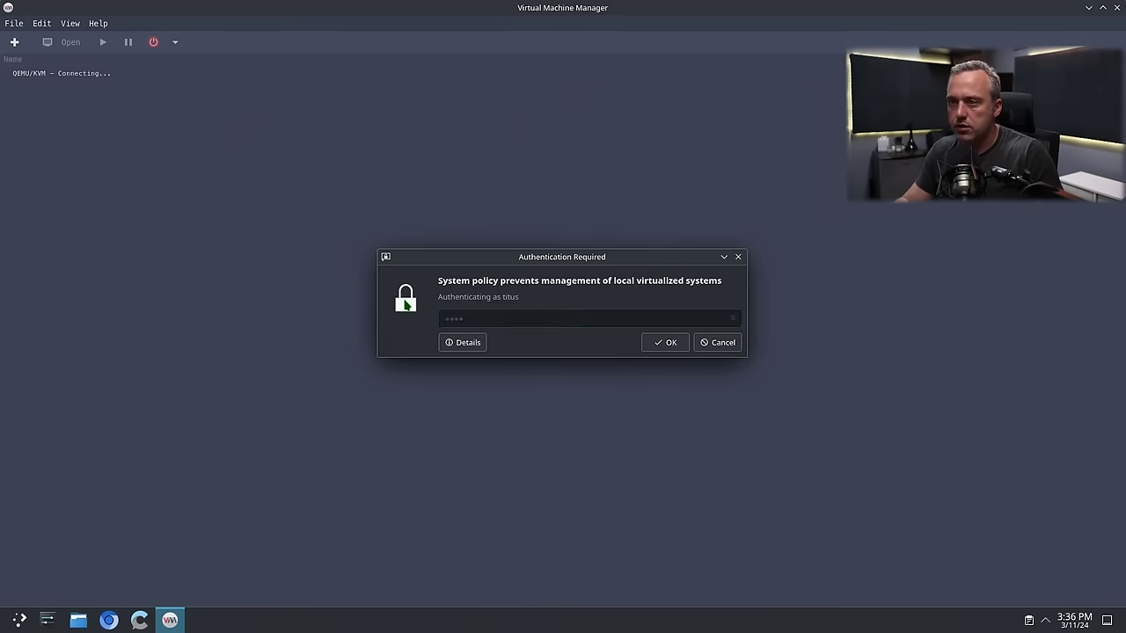
key(Return)
- Start creating a new virtual machine from local install media and browse for its ISO volume
click(14, 41)
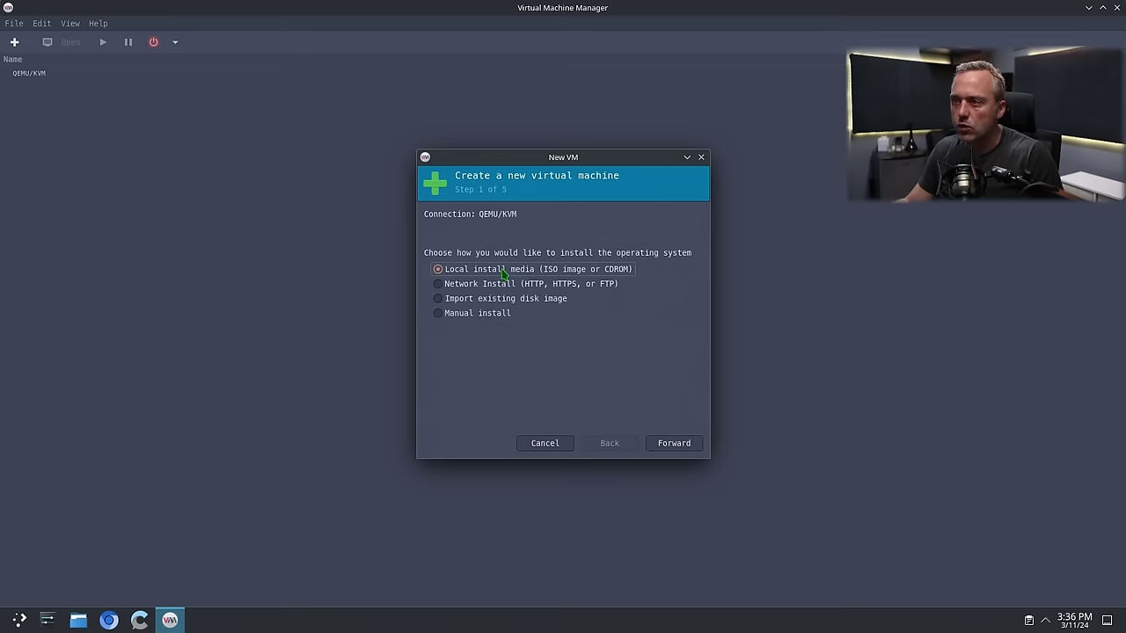
click(685, 444)
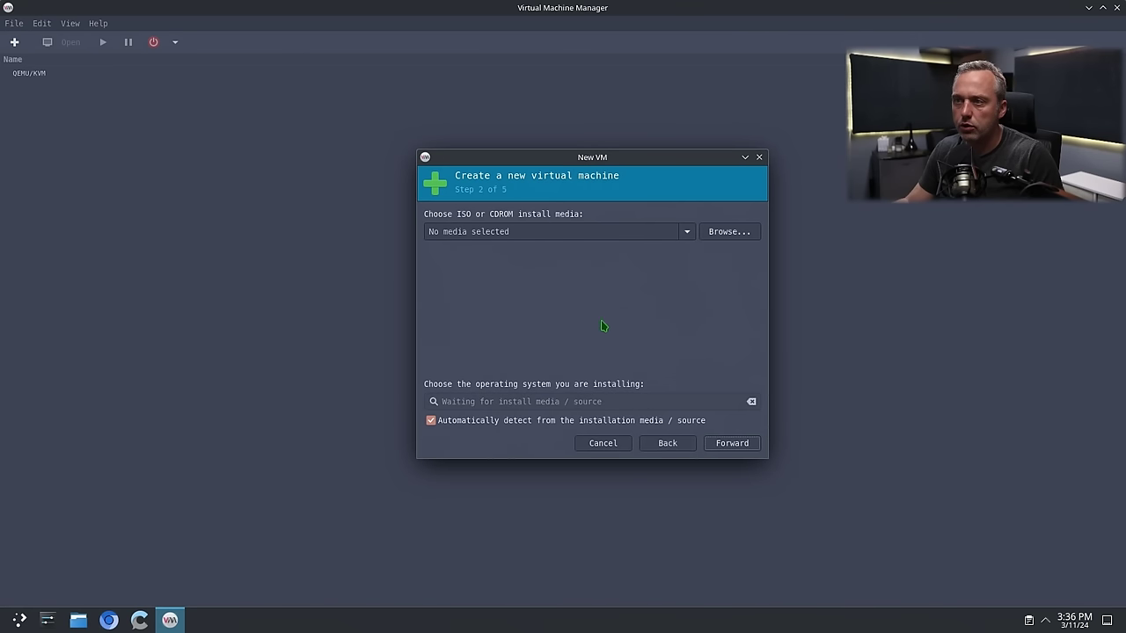
click(727, 233)
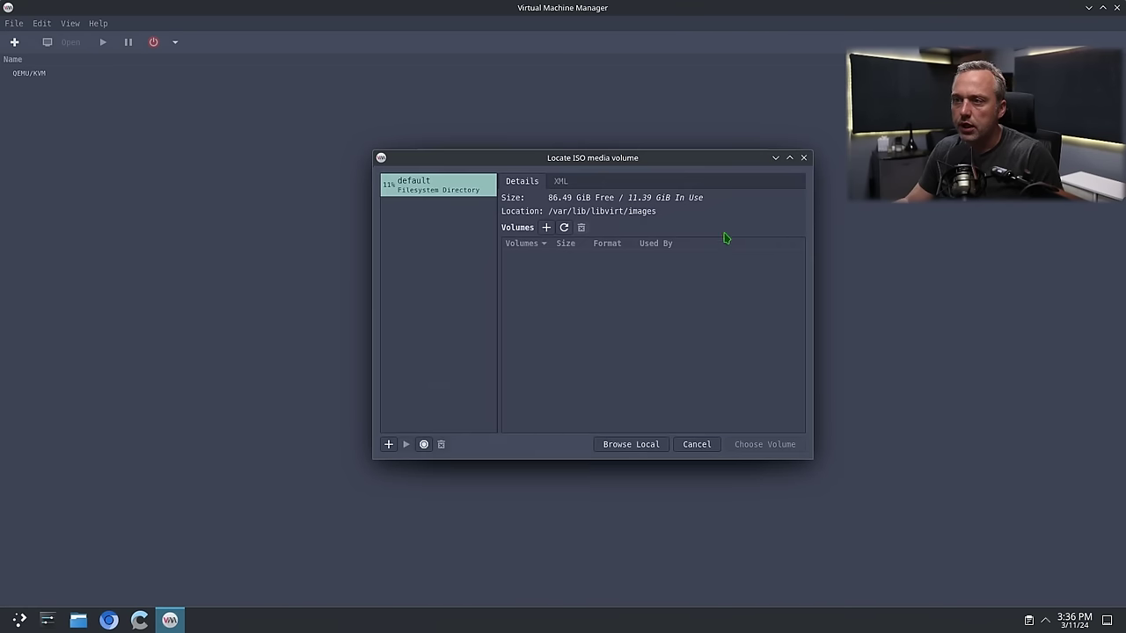
- Add a filesystem directory storage pool named images with /media/images as its target path
click(388, 445)
text(isopool)
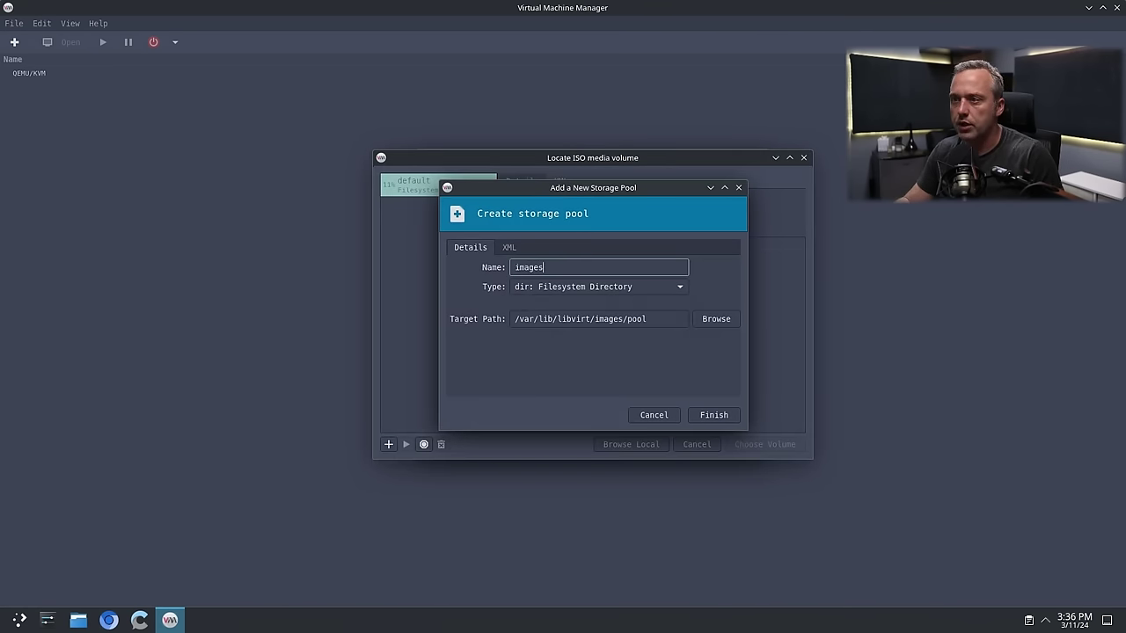
click(717, 322)
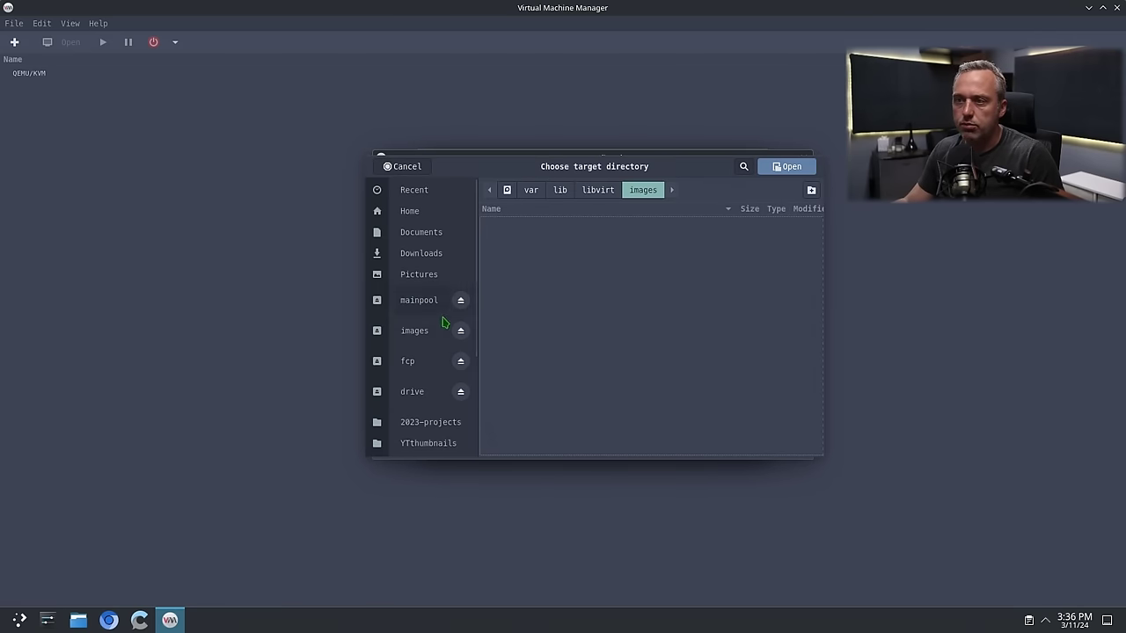
click(417, 338)
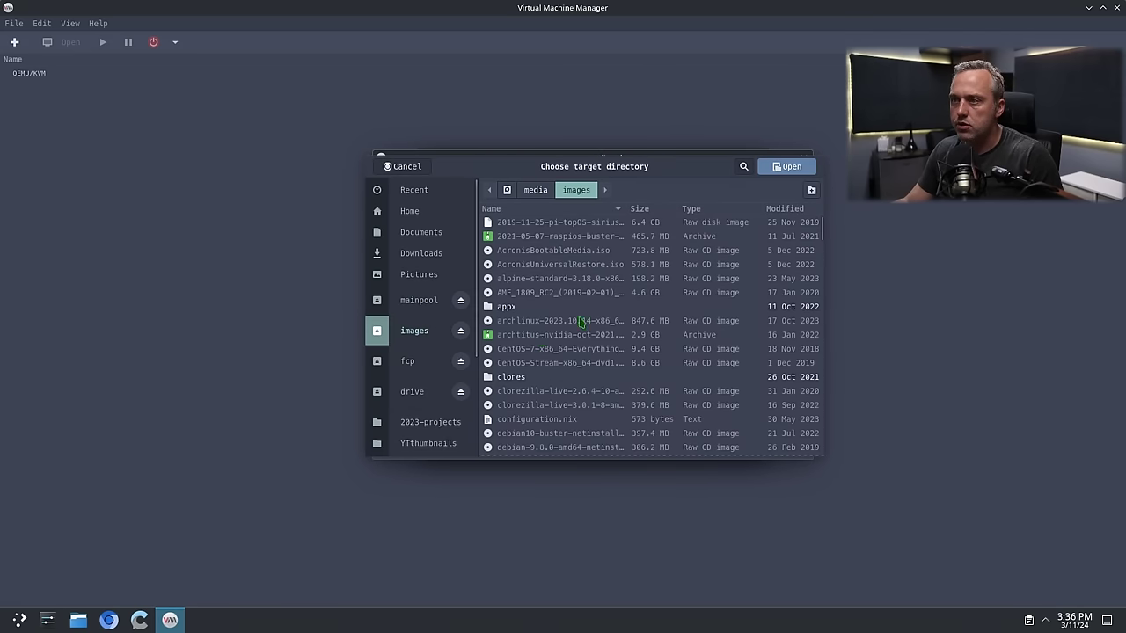
click(797, 169)
click(713, 414)
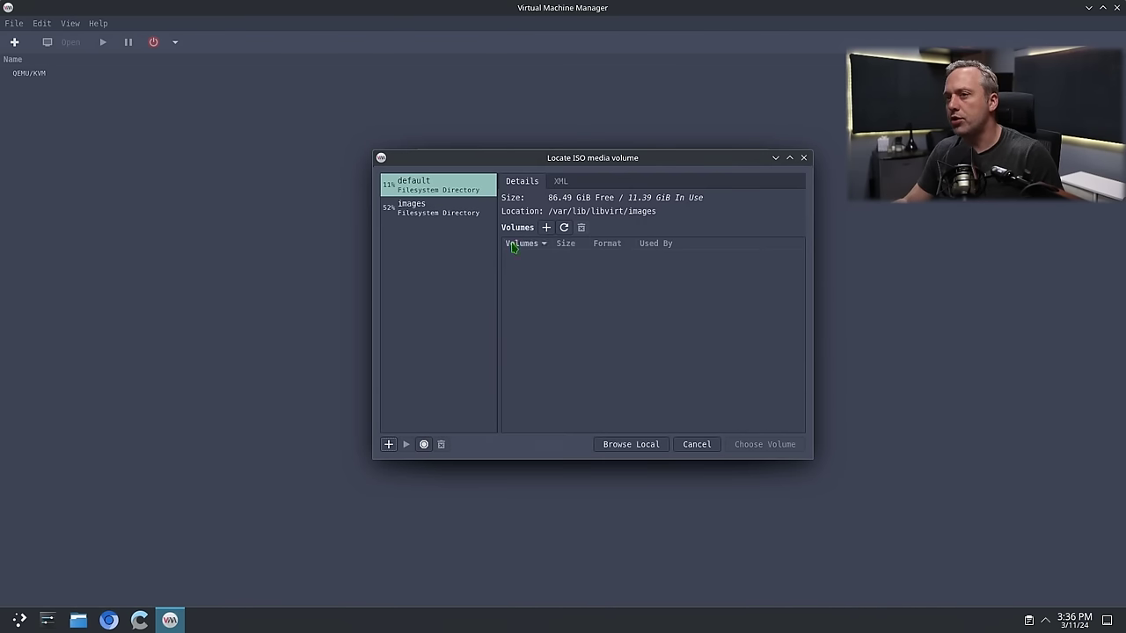
- Choose Win11_23H2_English_x64v2.iso from the images pool as the install media
click(432, 217)
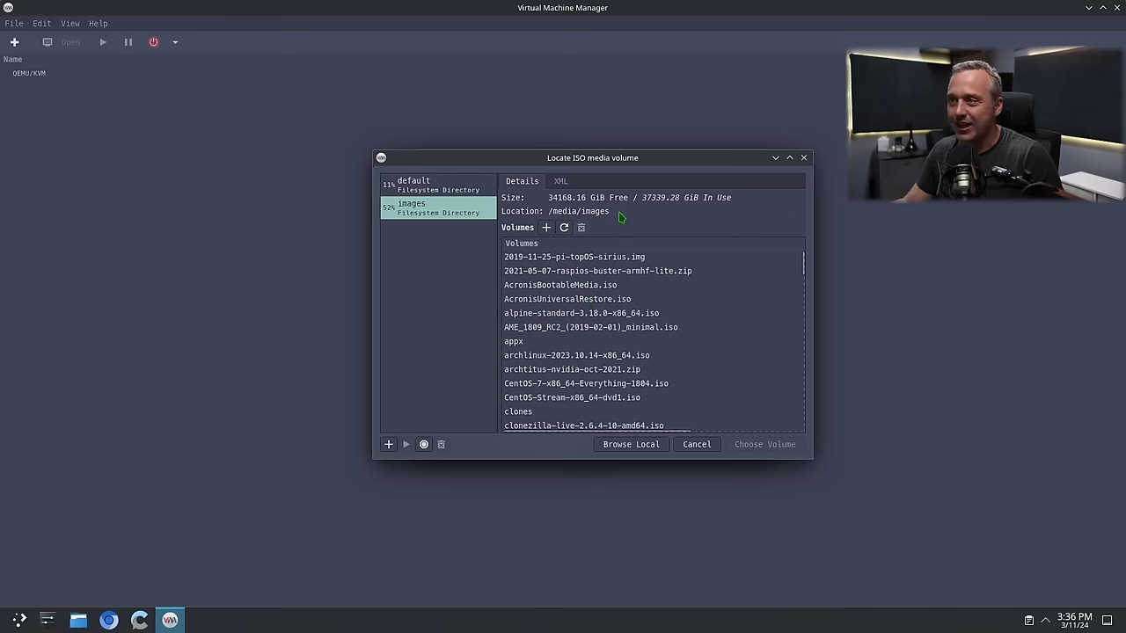
scroll(581, 348, down, 12)
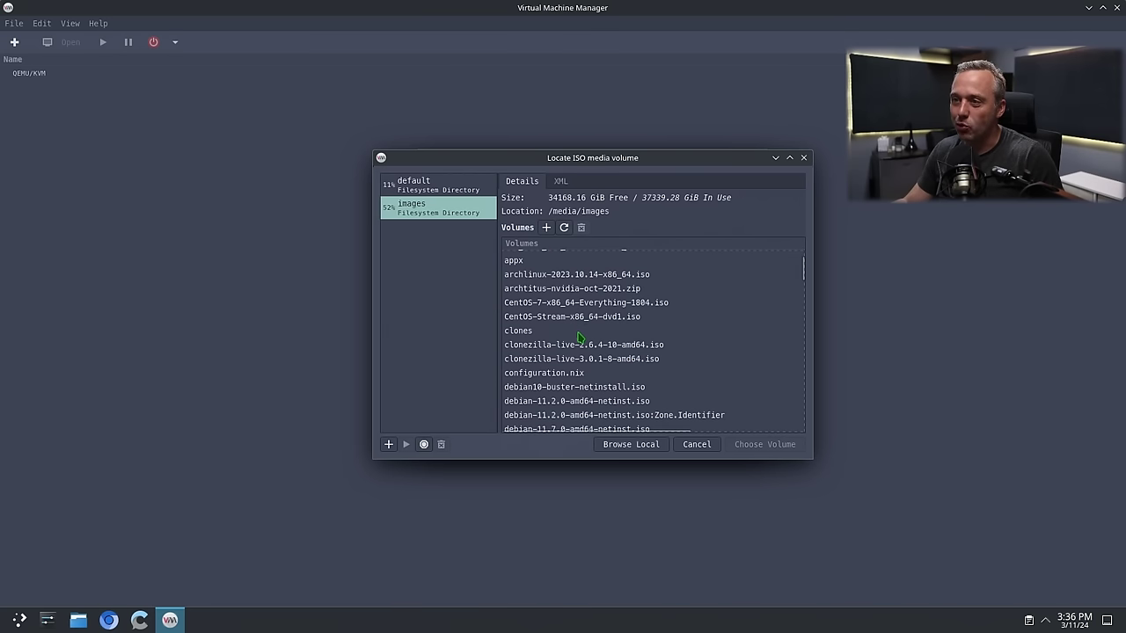
scroll(576, 346, down, 20)
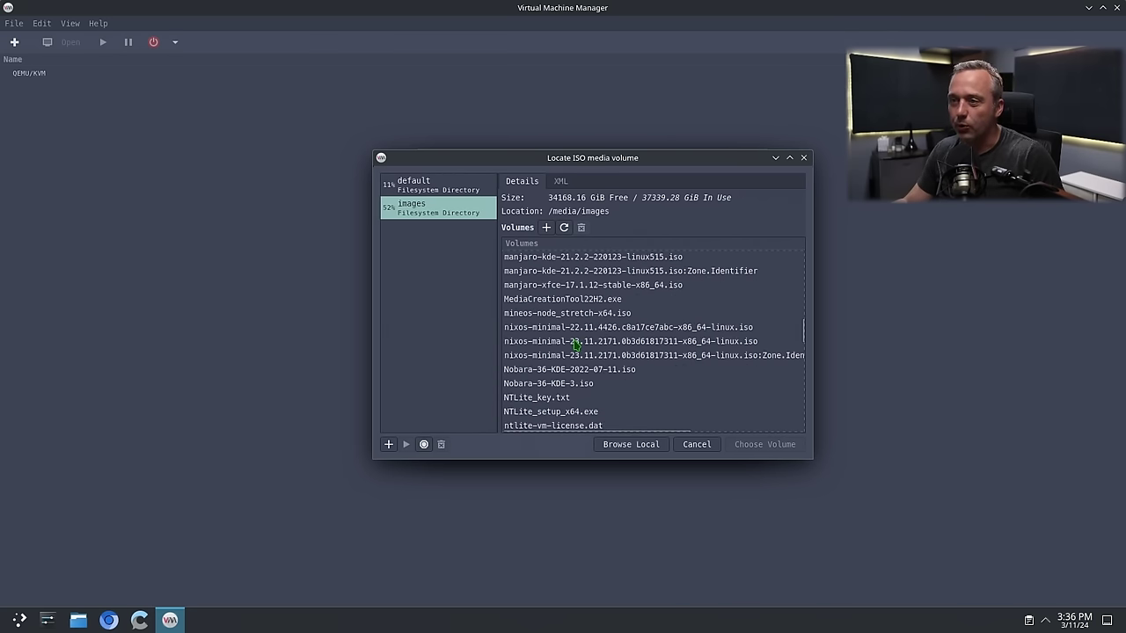
scroll(574, 343, down, 10)
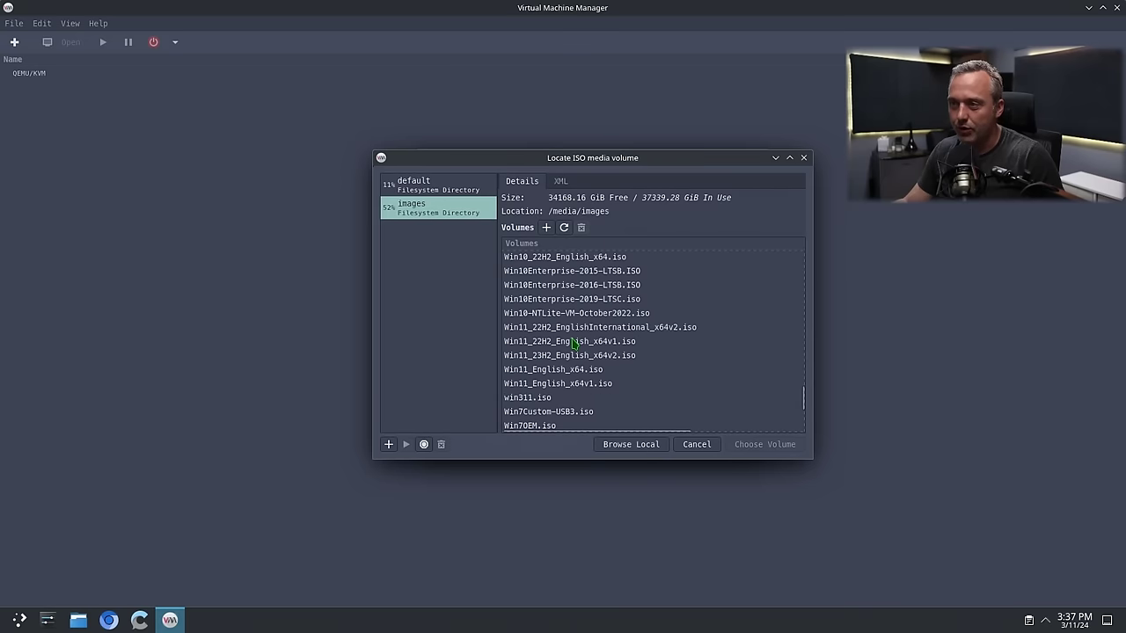
click(537, 275)
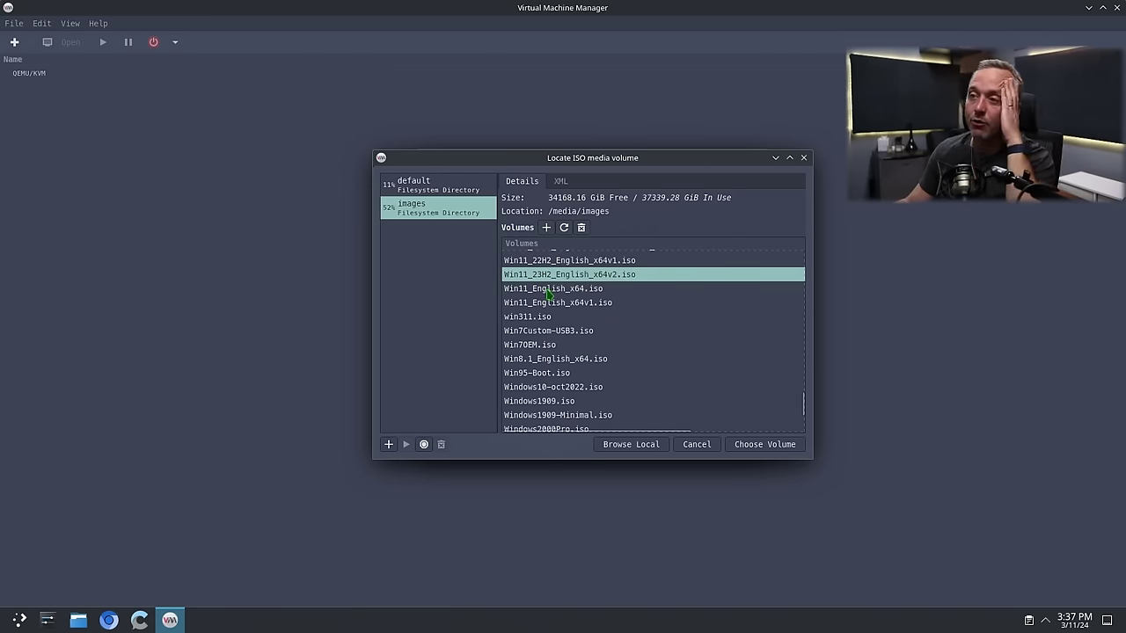
click(777, 446)
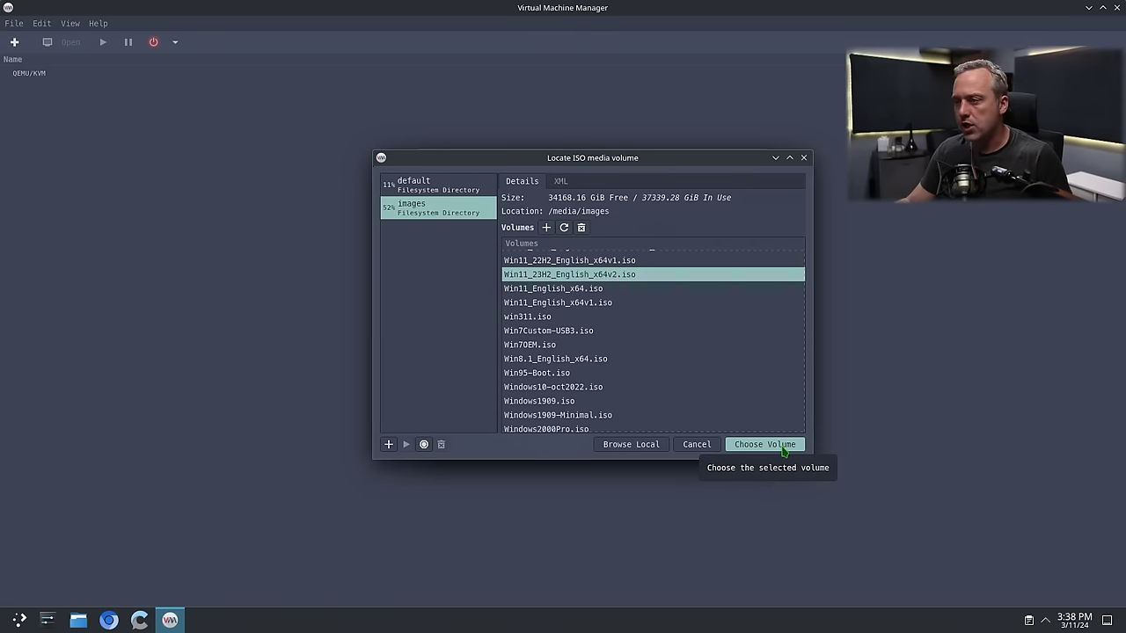
click(787, 446)
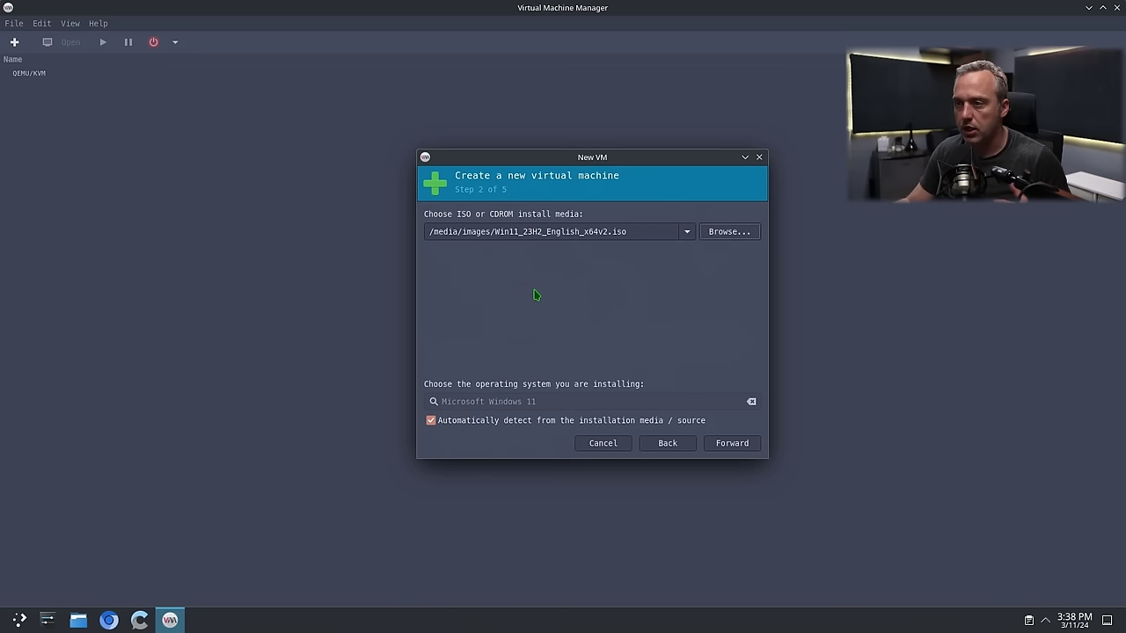
- Accept the install media with automatic operating system detection and set the virtual machine's CPUs to 16
click(739, 444)
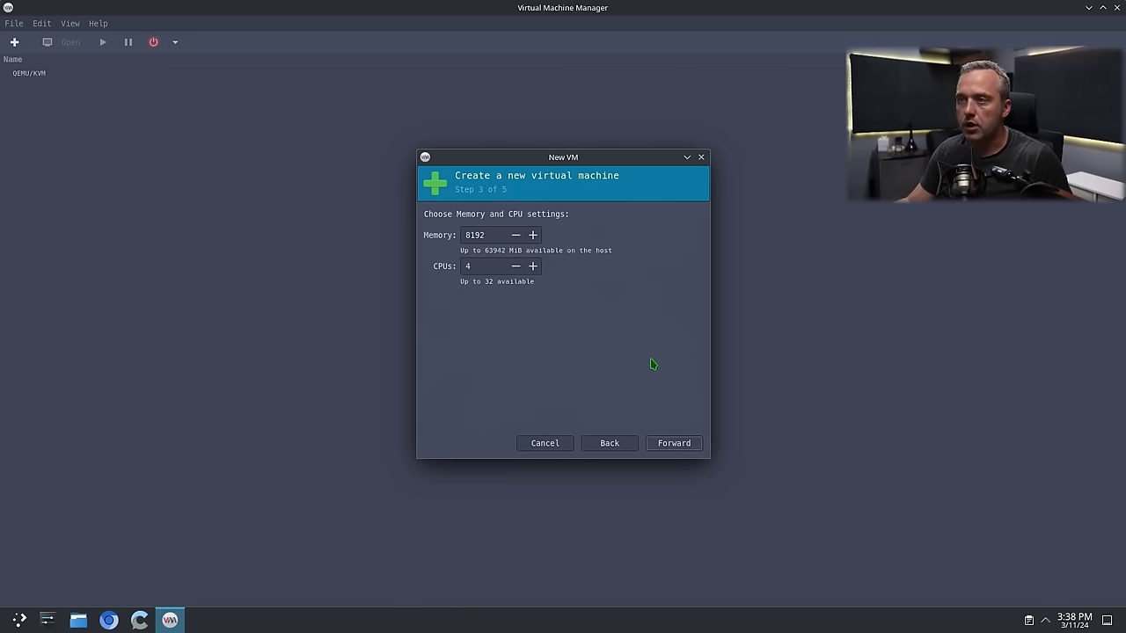
click(481, 266)
double_click(481, 266)
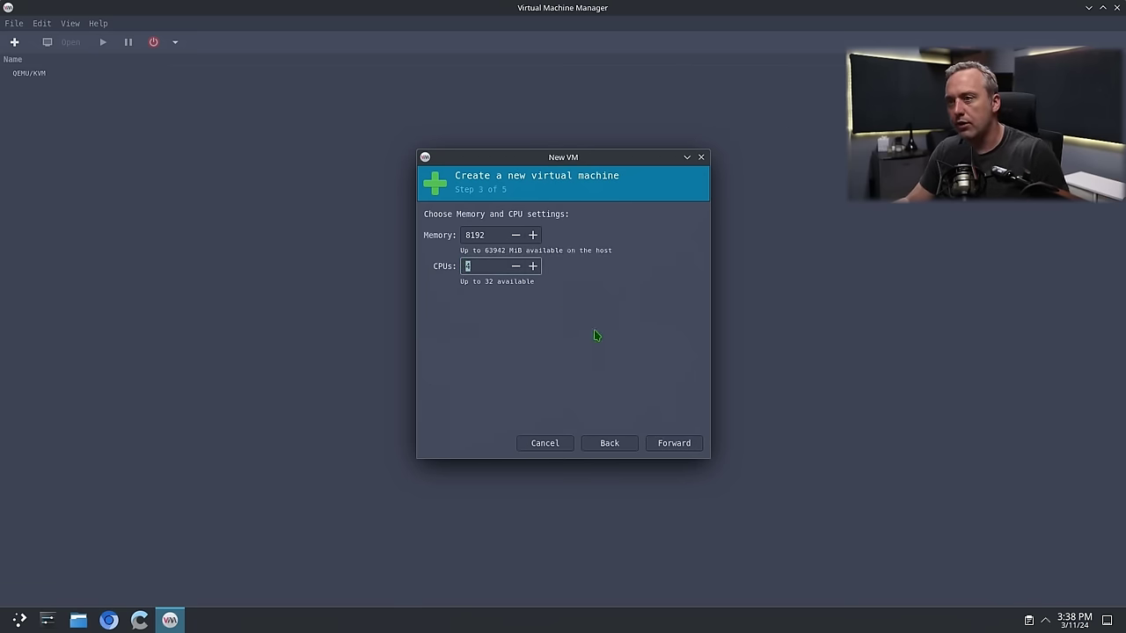
text(16)
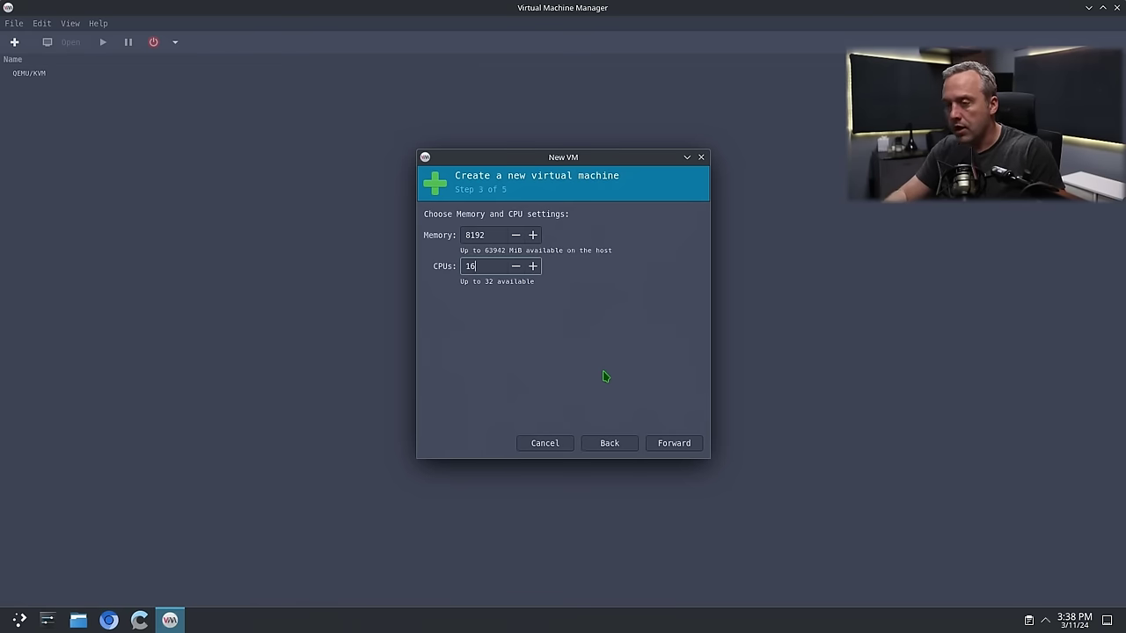
- Set the virtual machine's memory to 16384 MiB and accept the memory and CPU settings
double_click(482, 235)
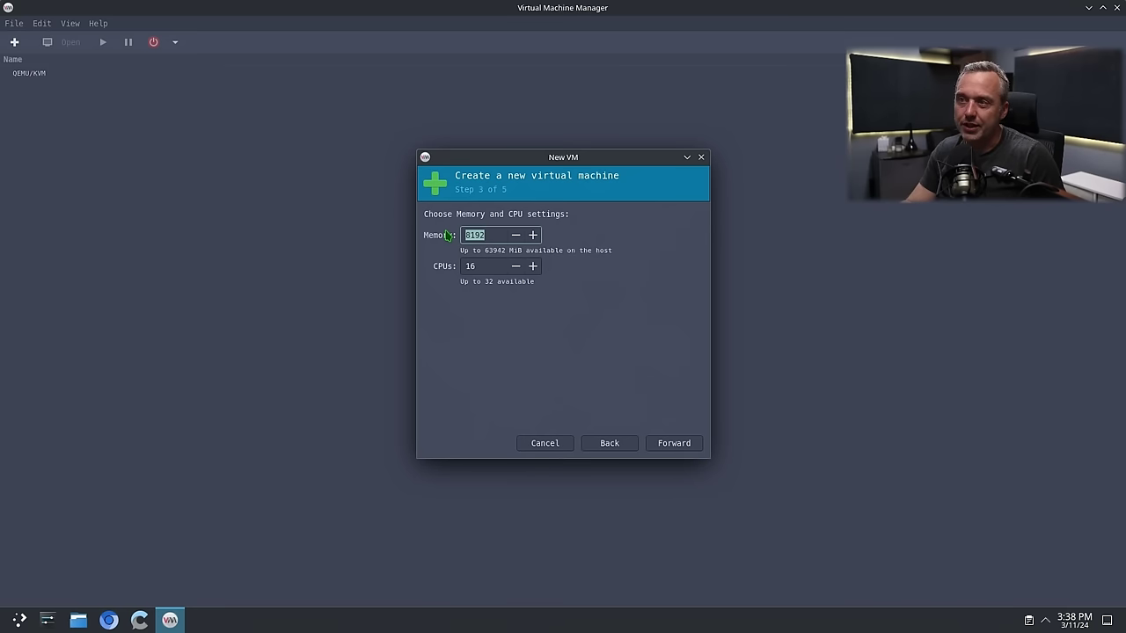
text(16)
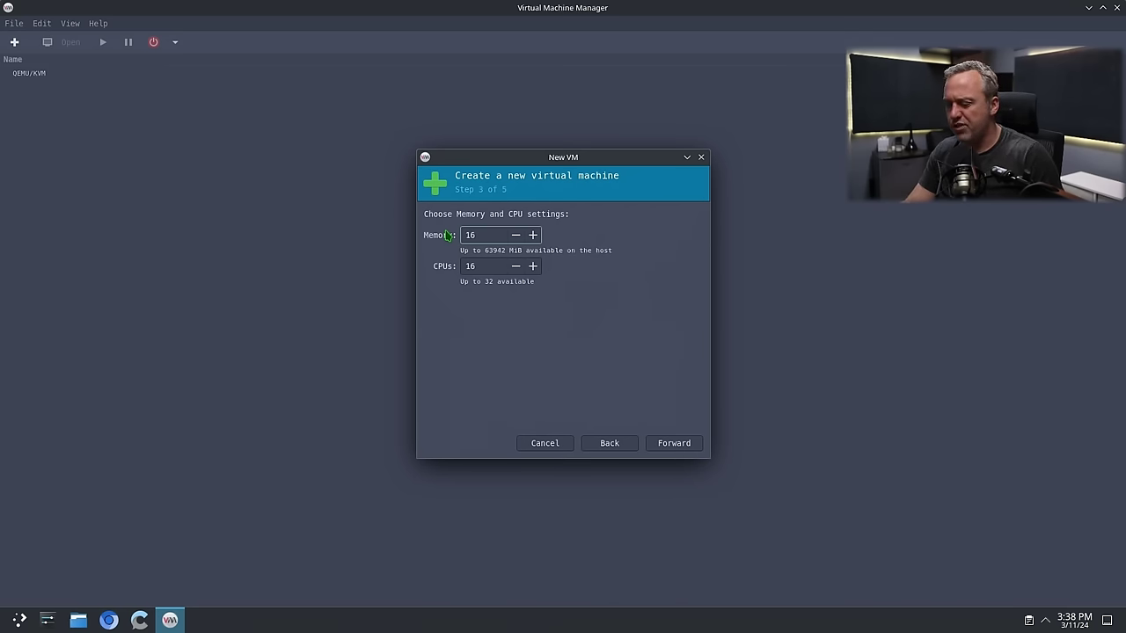
text(38)
text(6)
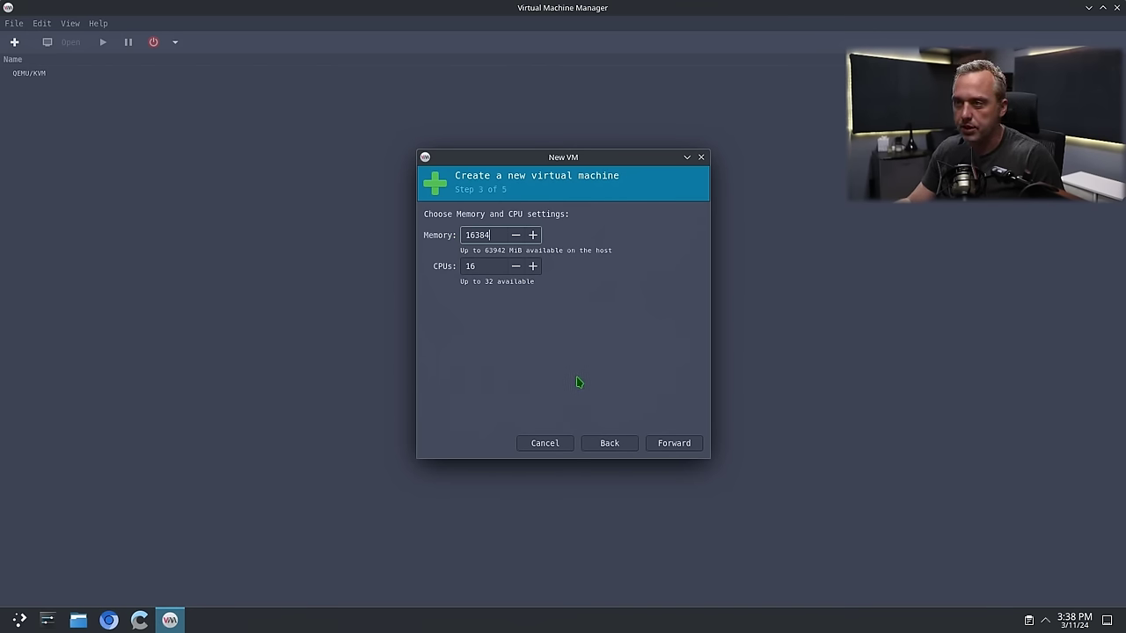
click(688, 445)
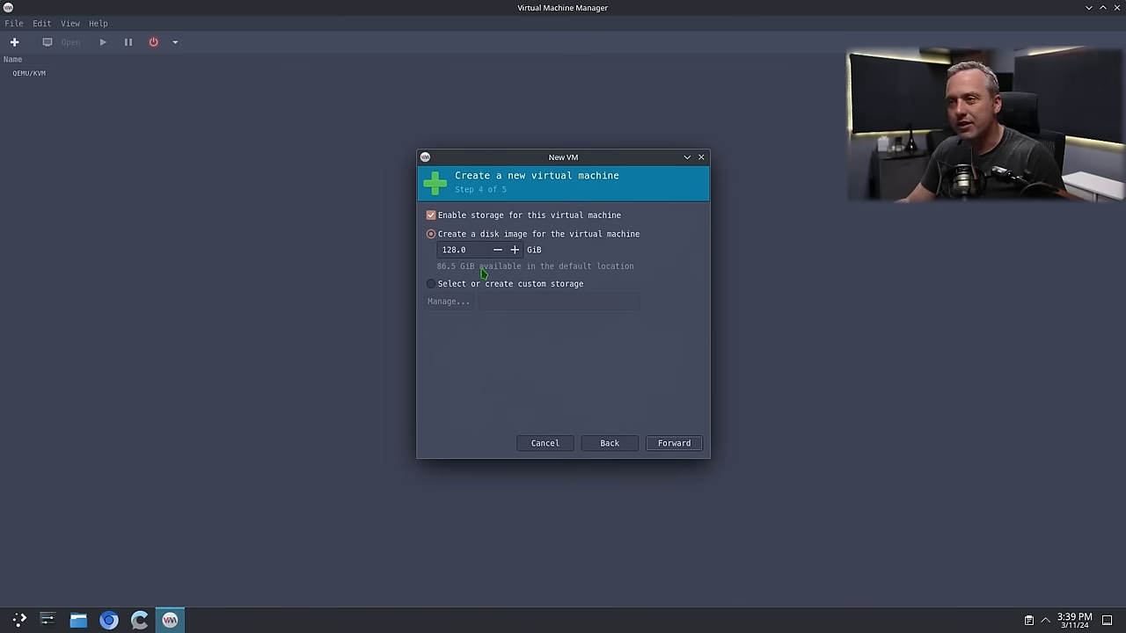
- Switch the virtual machine to custom storage and start adding a filesystem directory storage pool named VM
click(447, 285)
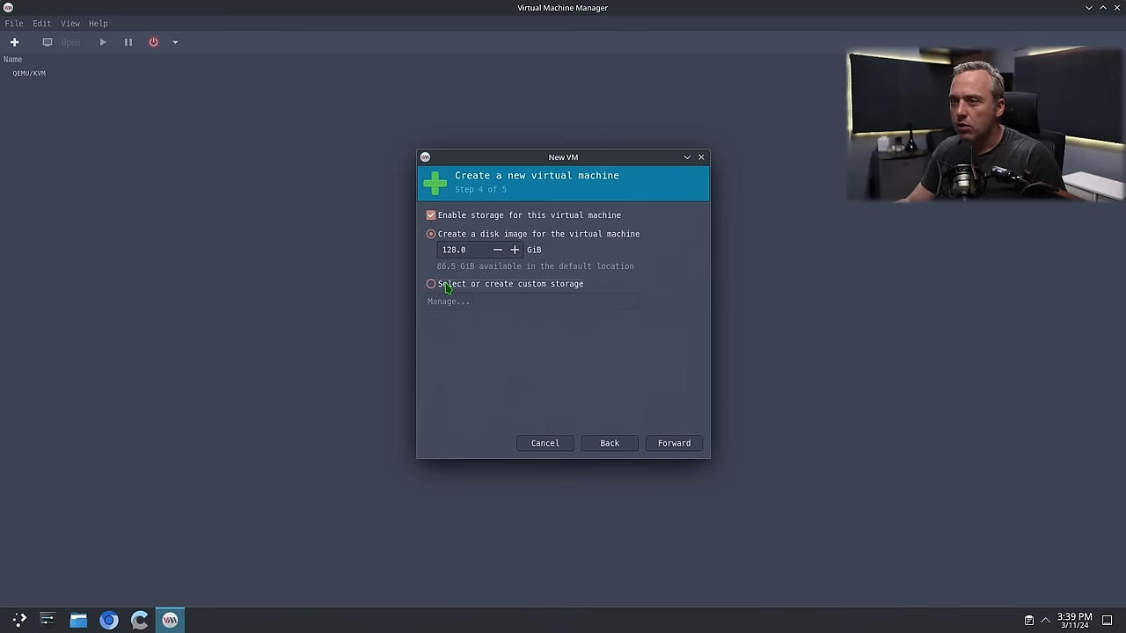
click(450, 302)
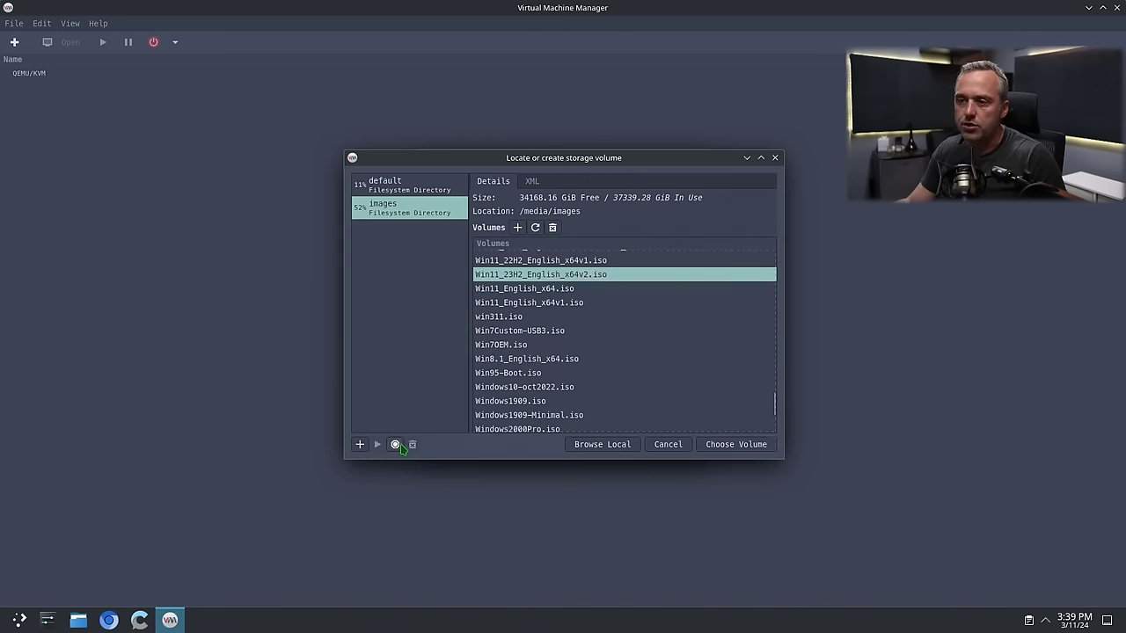
click(360, 444)
text(VM)
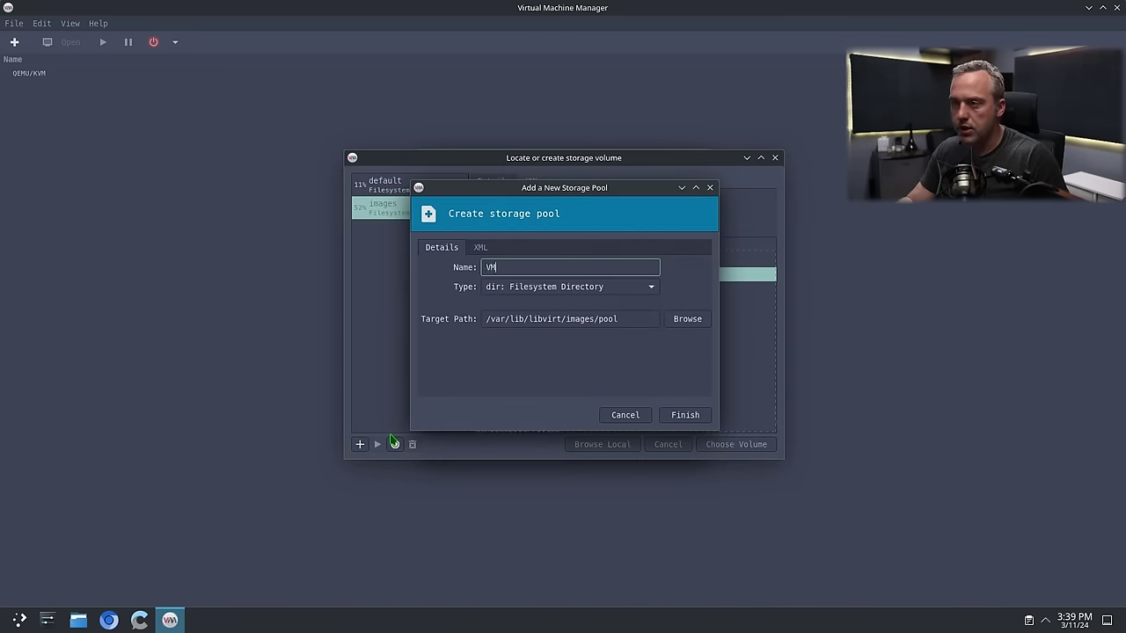
- Create a vms folder in the home directory and choose it as the new pool's target path
click(705, 320)
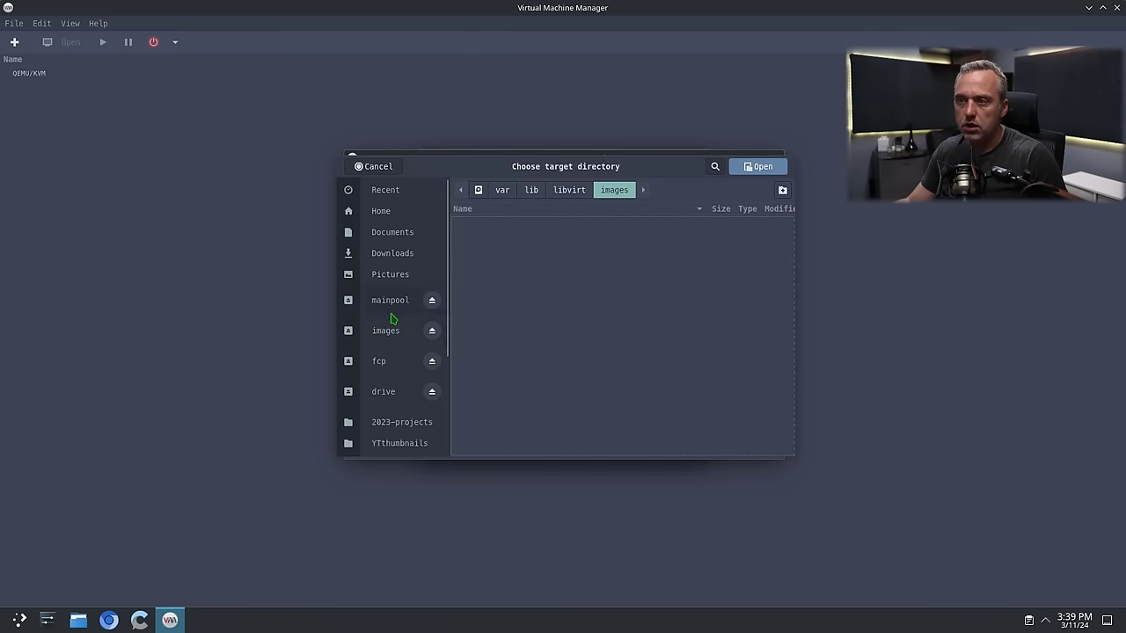
click(387, 213)
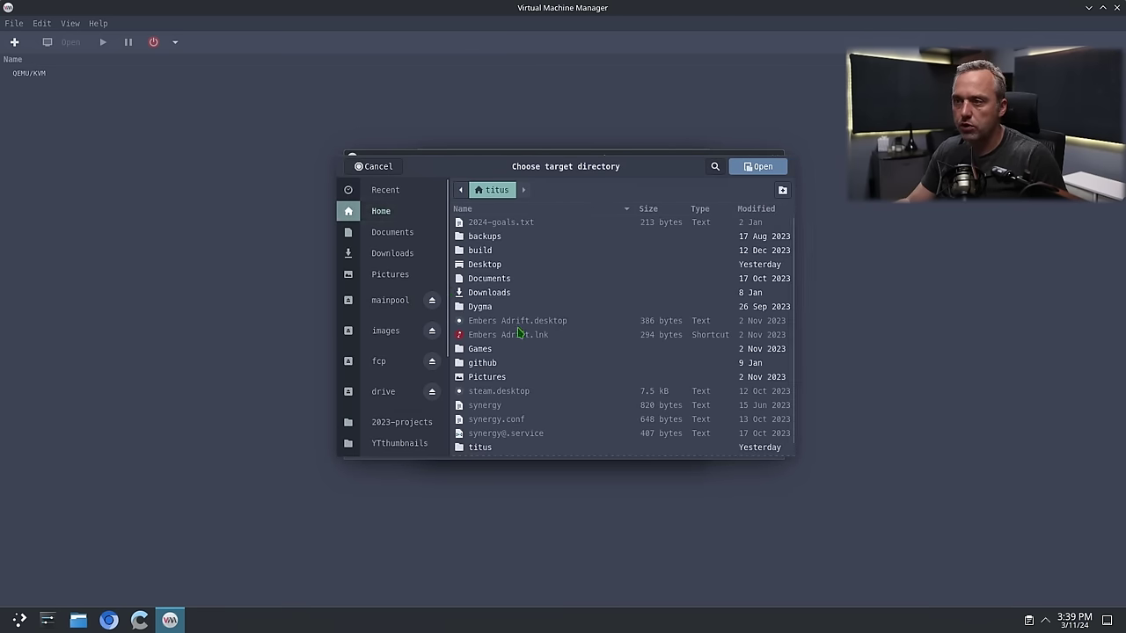
scroll(519, 334, down, 2)
scroll(495, 420, up, 1)
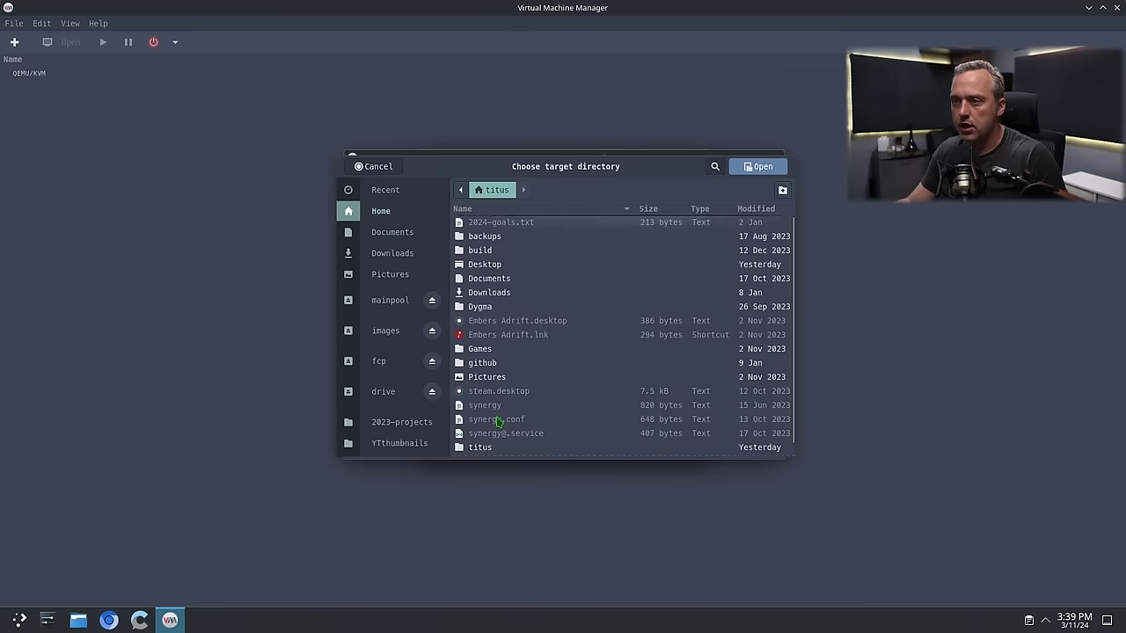
click(779, 191)
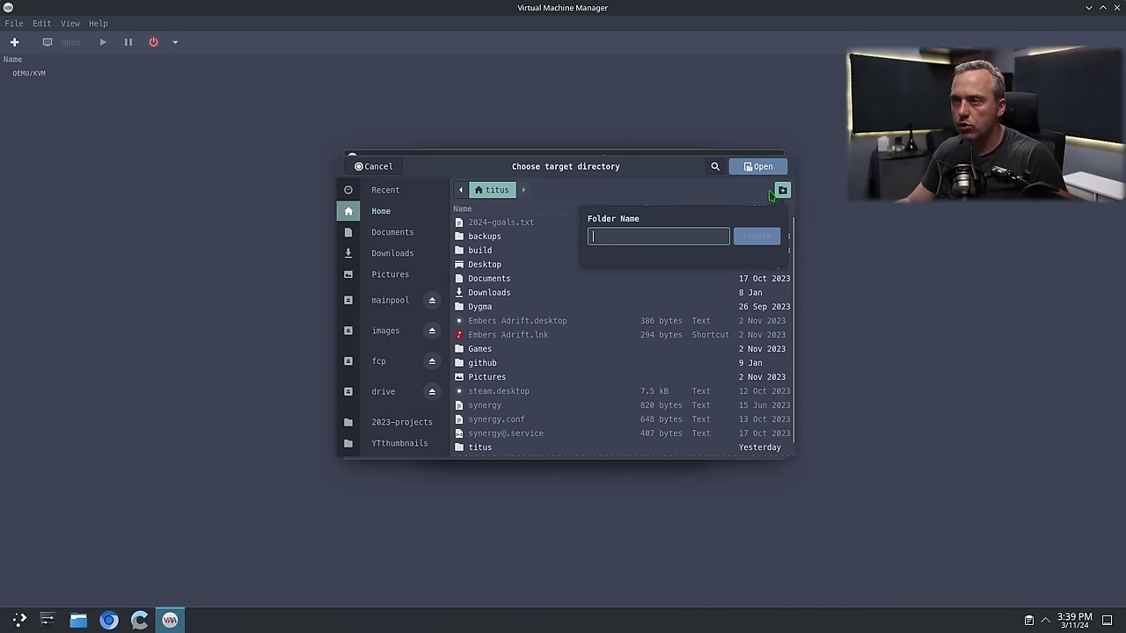
text(vms)
key(Return)
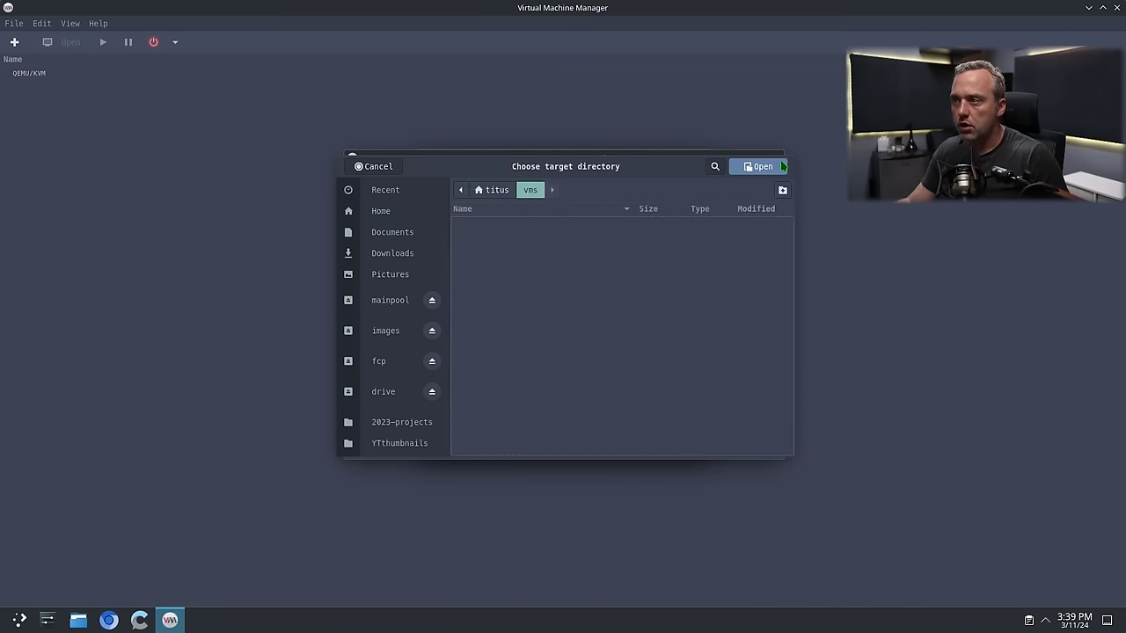
click(767, 167)
- Change the storage pool's name to VMs and finish creating it
click(510, 268)
text(s)
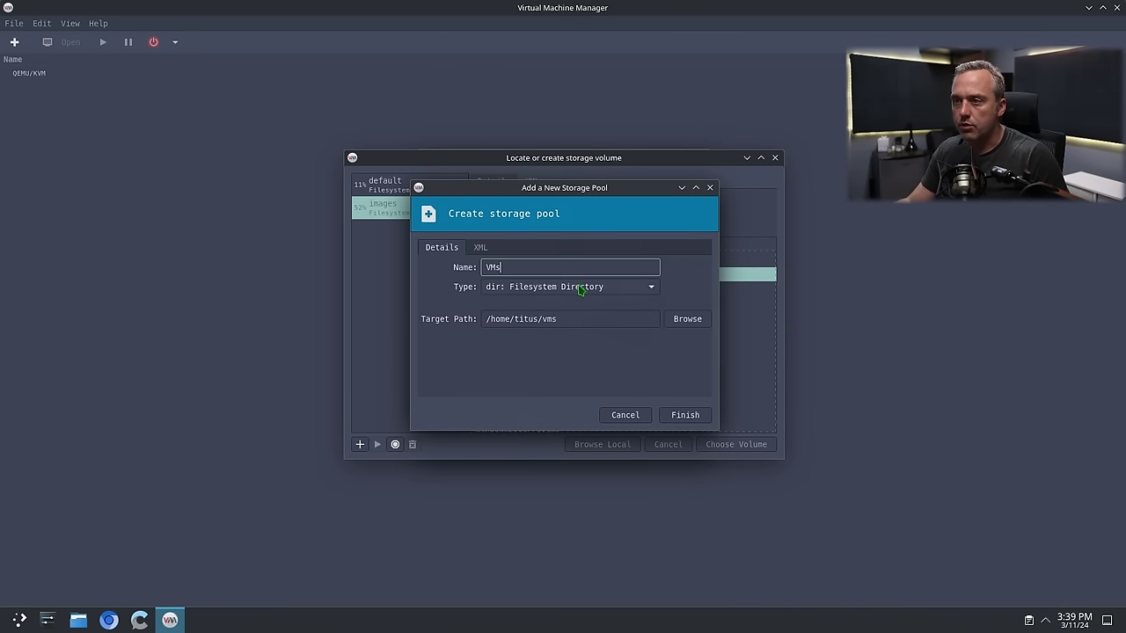
click(685, 416)
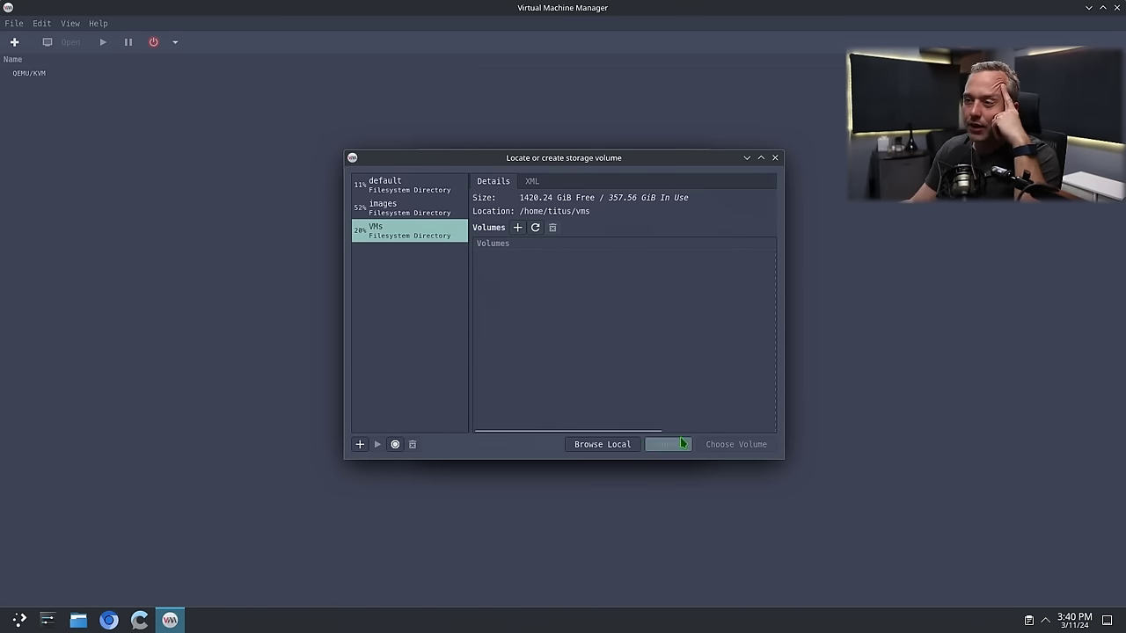
- Create a win11 qcow2 volume of 20 GiB in the VMs pool and use it as the virtual machine's storage
click(517, 226)
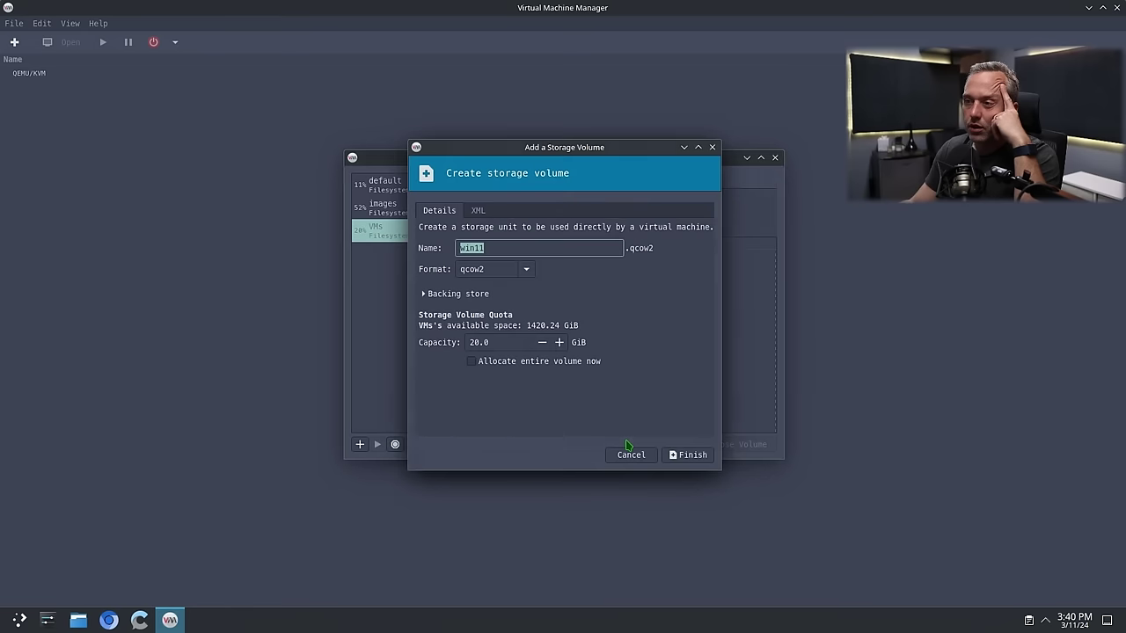
click(688, 456)
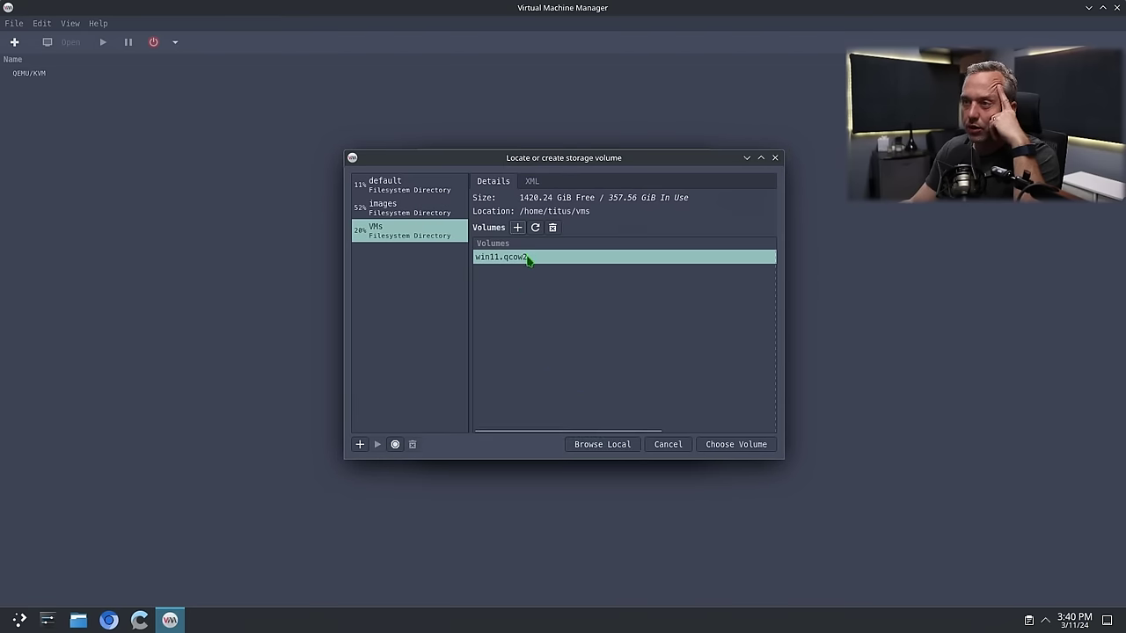
click(761, 444)
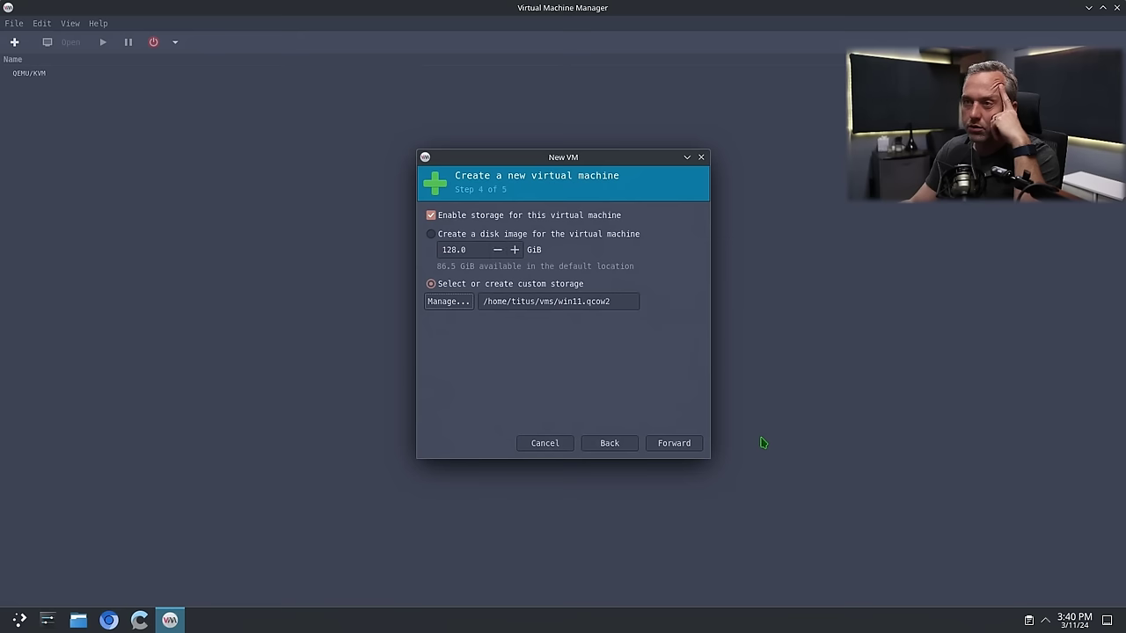
click(682, 447)
- Enable customizing the configuration before install, check the network selection and finish the new virtual machine setup
click(572, 324)
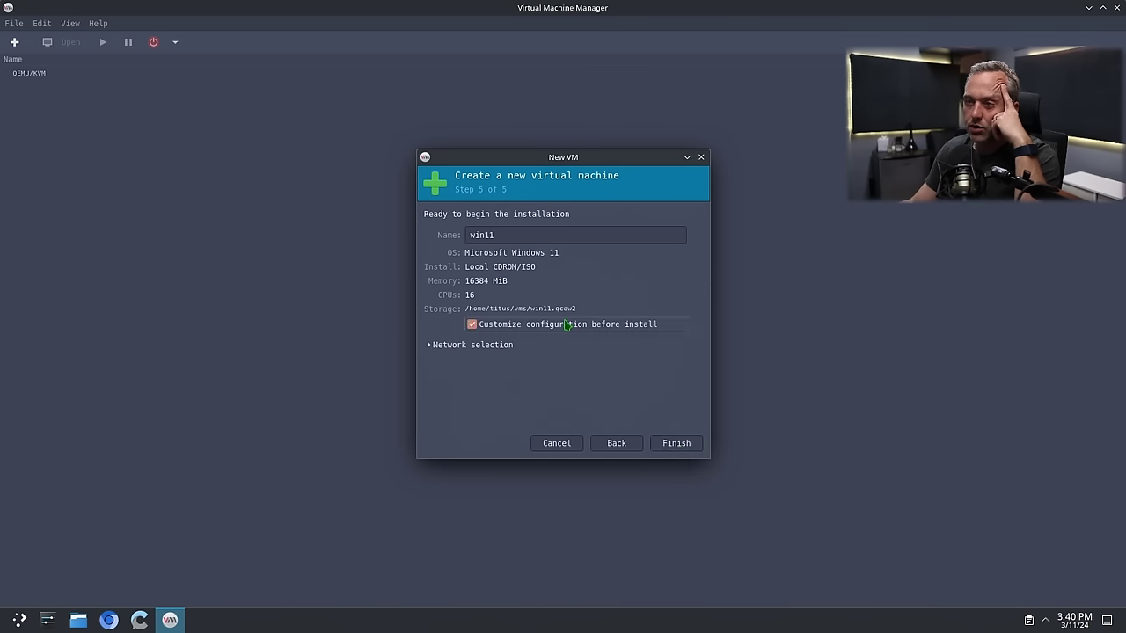
click(485, 348)
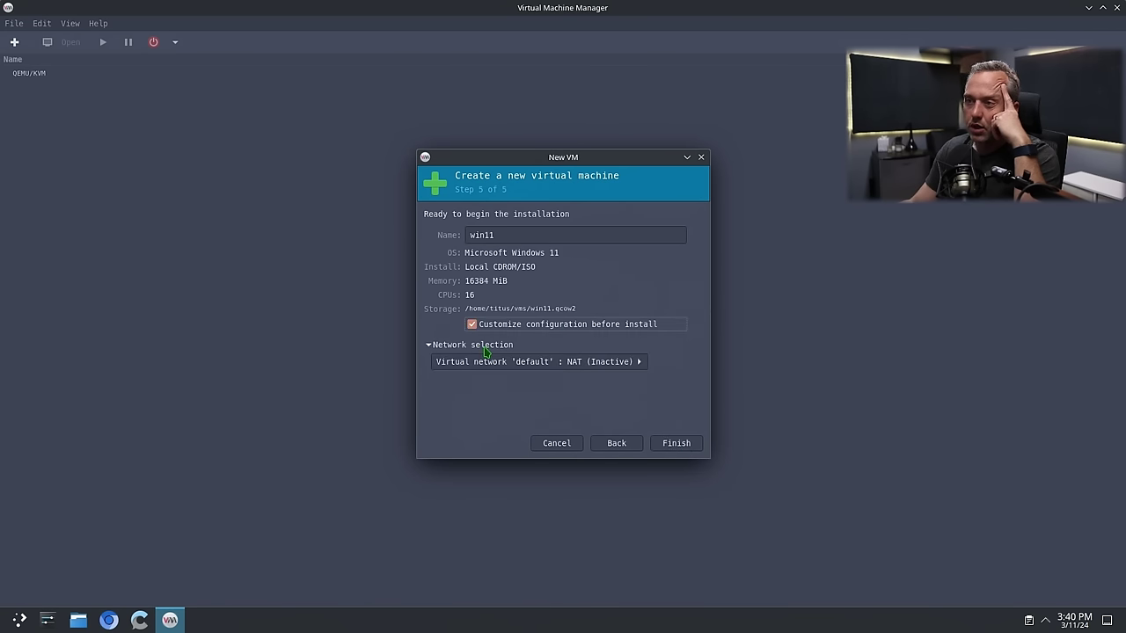
click(485, 350)
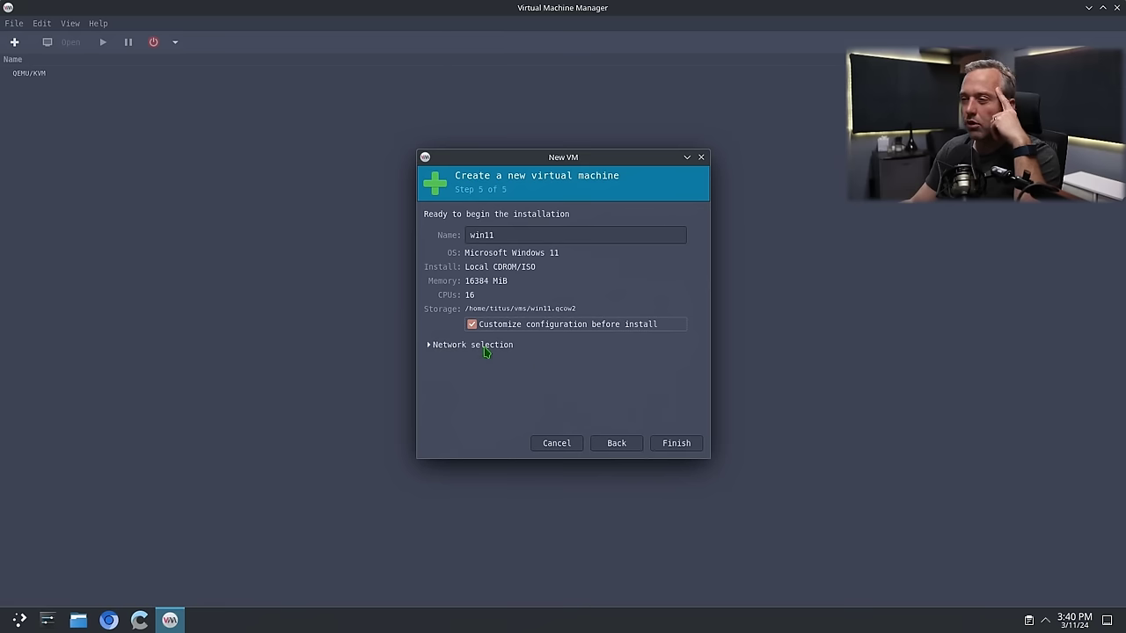
click(700, 444)
click(650, 350)
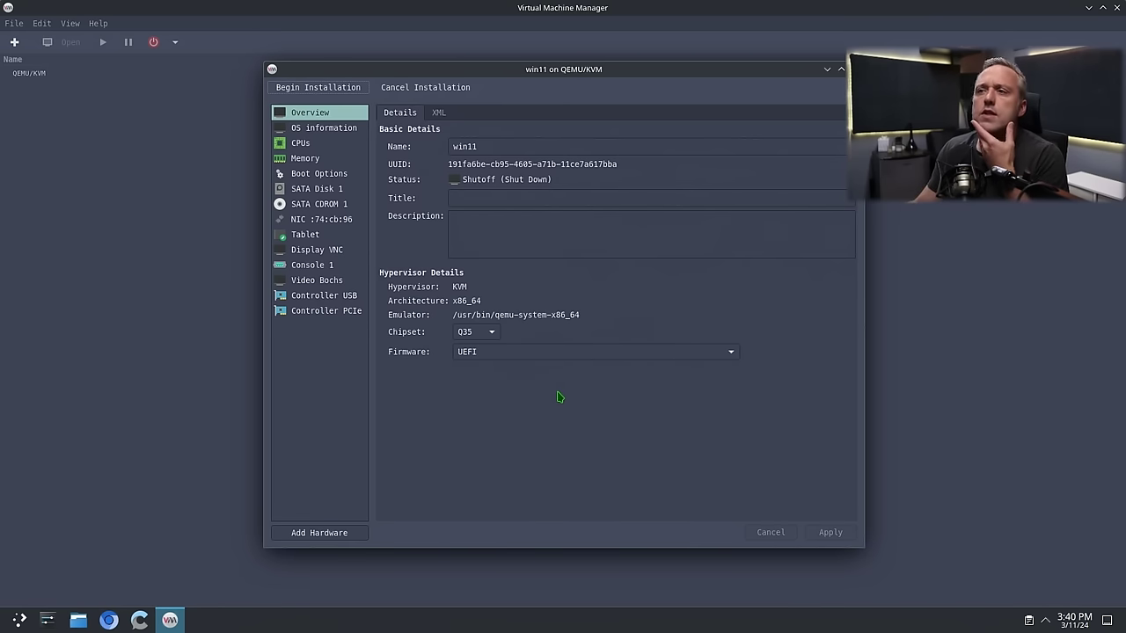
- Enable the manual CPU topology for the win11 machine and set its sockets to 1
click(322, 131)
click(300, 145)
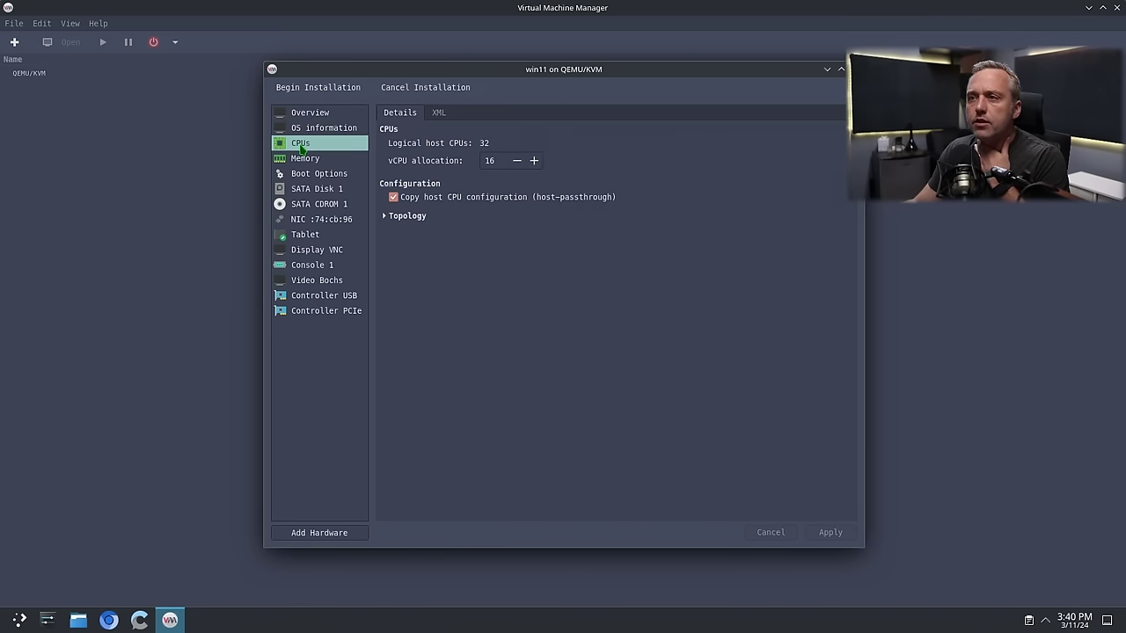
click(396, 220)
click(400, 227)
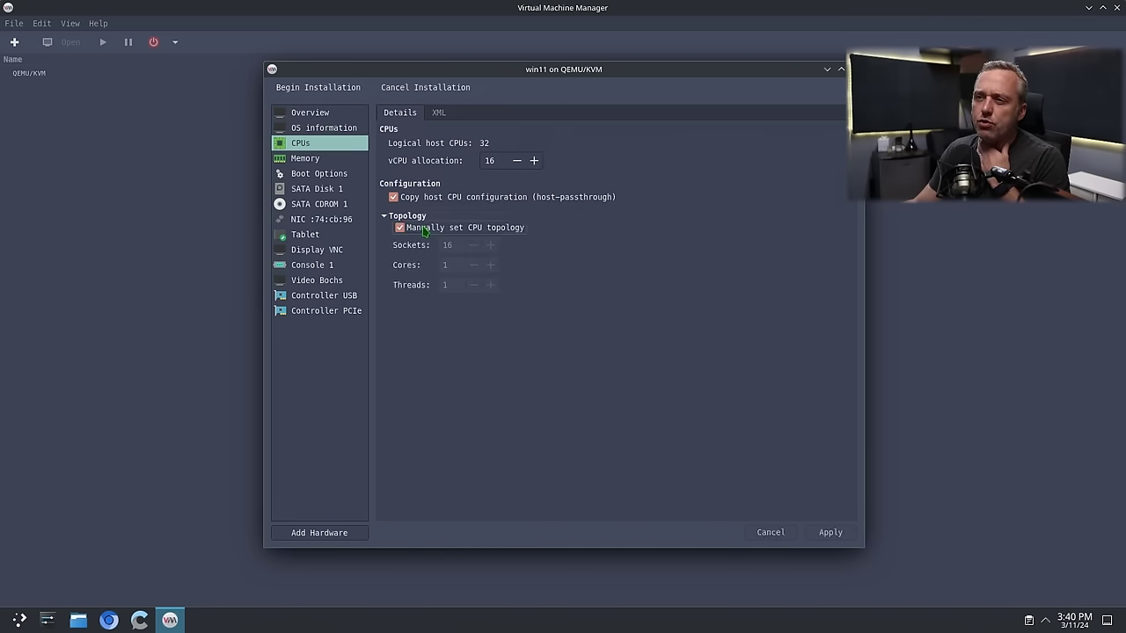
click(473, 245)
click(473, 245)
click(474, 245)
click(474, 245)
click(473, 246)
click(473, 246)
- Set the CPU topology to 8 cores and 2 threads and apply the change
click(491, 265)
click(491, 265)
click(491, 265)
click(491, 265)
click(491, 264)
click(491, 285)
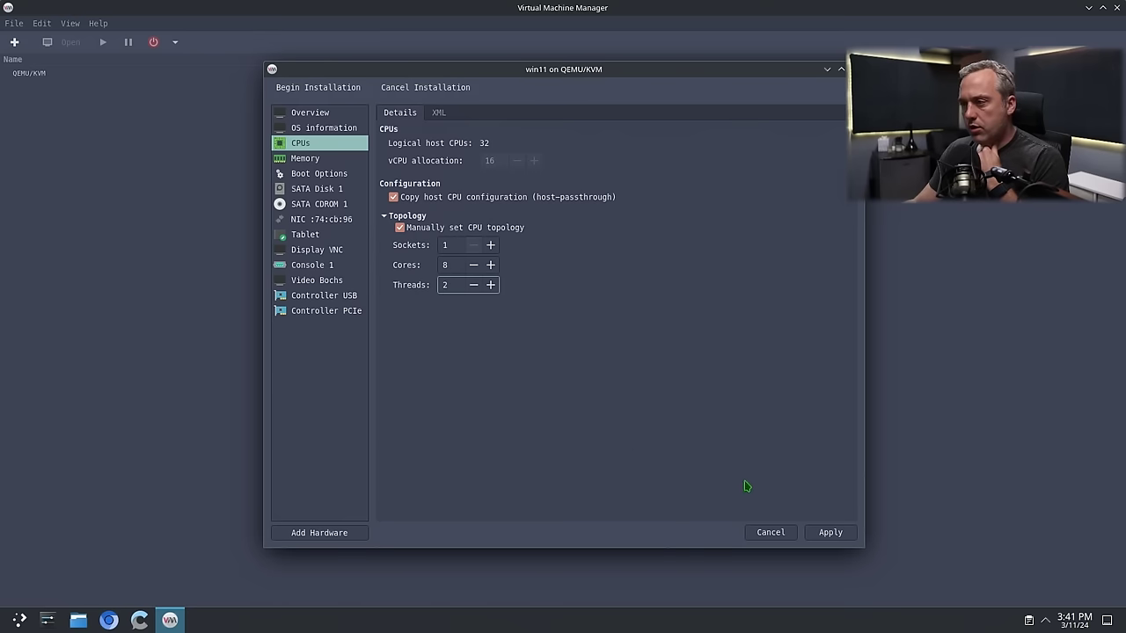
click(849, 537)
- Review the machine's memory and boot options and the advanced options of SATA Disk 1
click(304, 159)
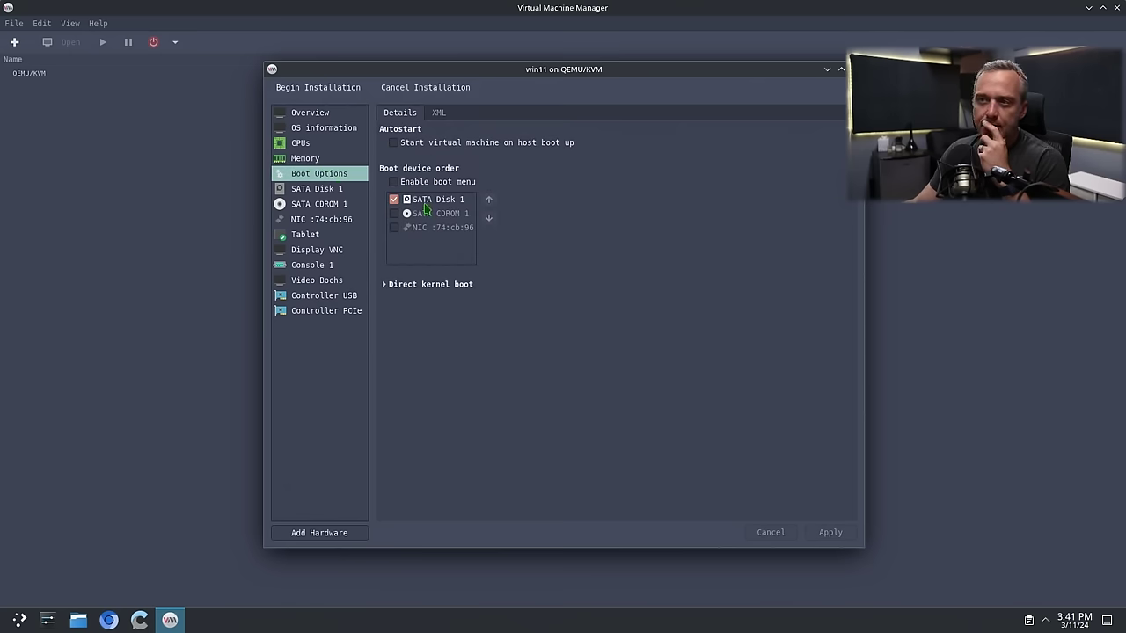
click(332, 190)
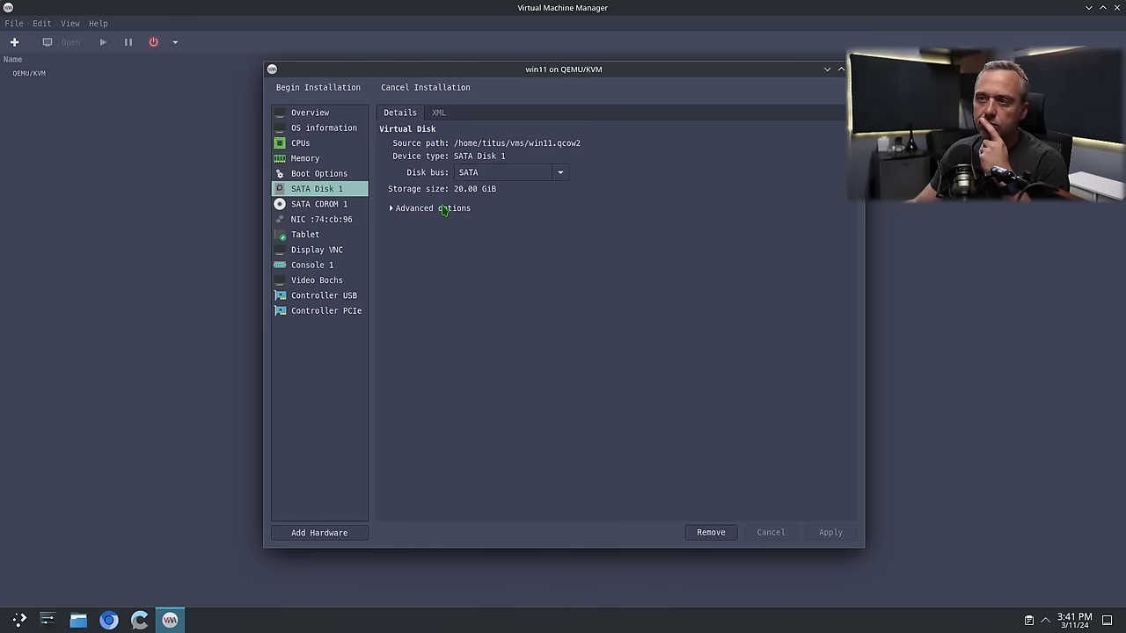
click(409, 209)
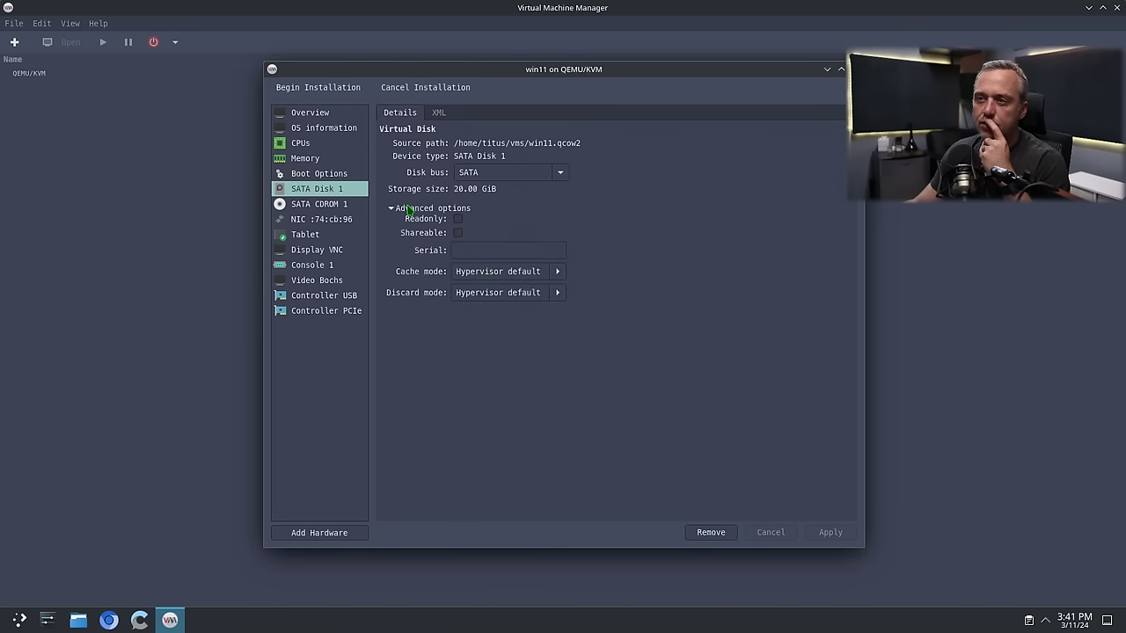
click(409, 208)
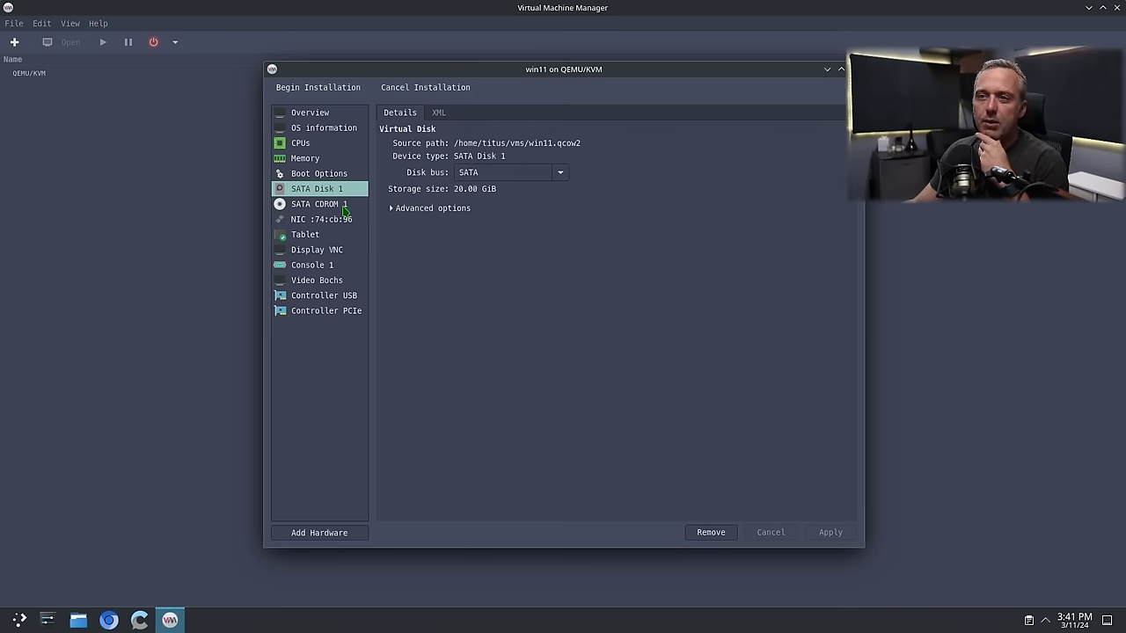
- Start adding a PCI host device to the win11 machine and select the Sandisk Corp WD Black SN850X NVMe SSD (0000:BA:00:0)
click(342, 531)
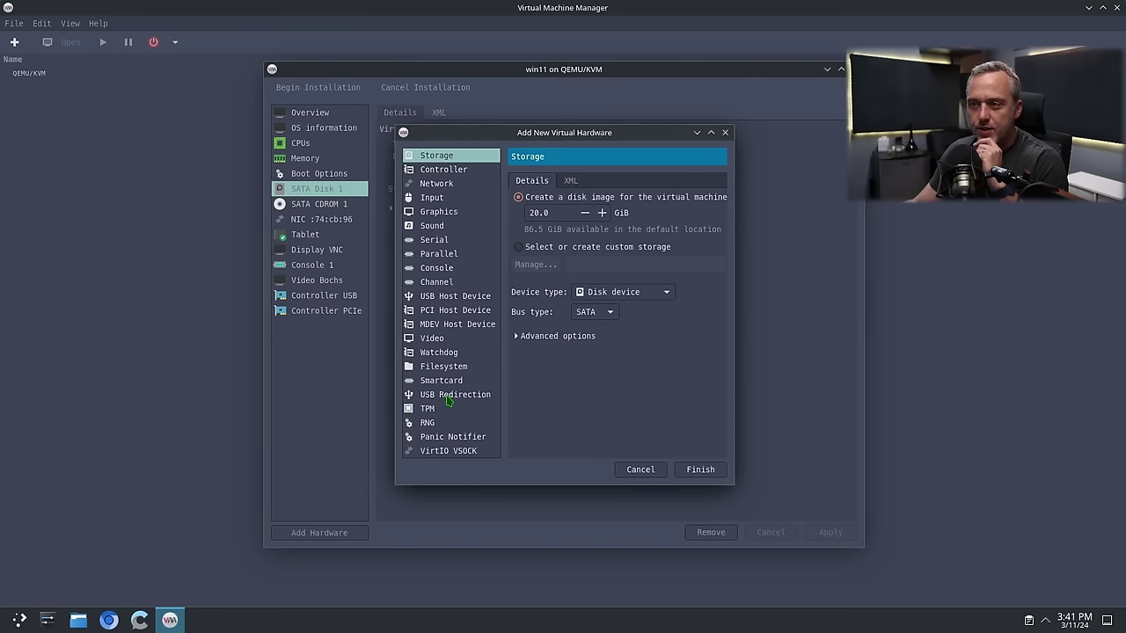
click(444, 311)
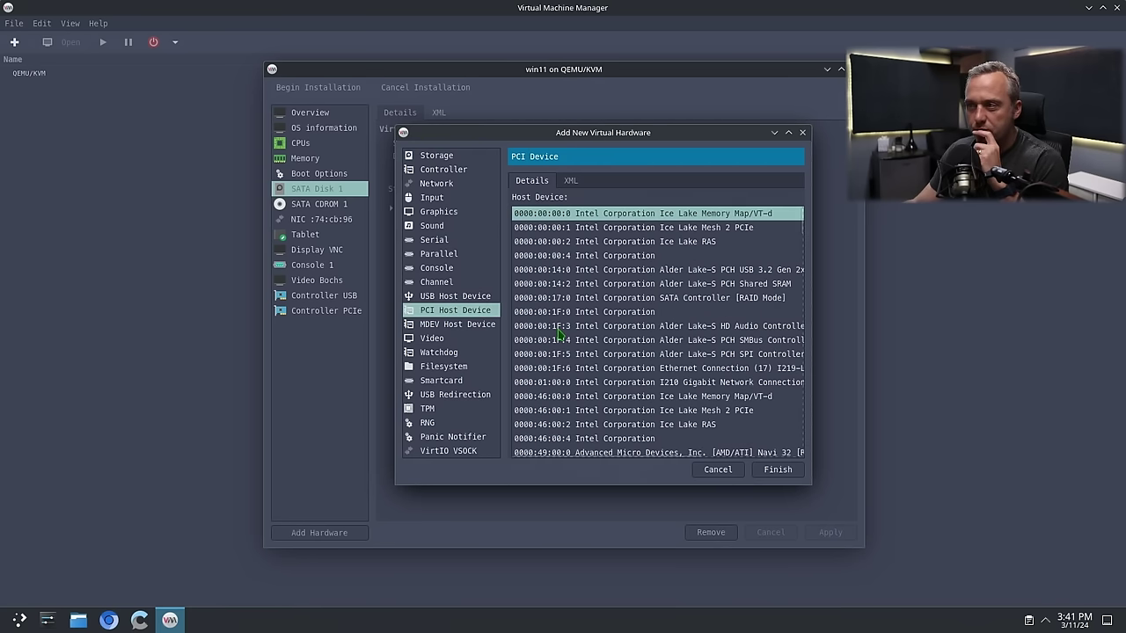
scroll(649, 305, down, 10)
scroll(649, 306, down, 5)
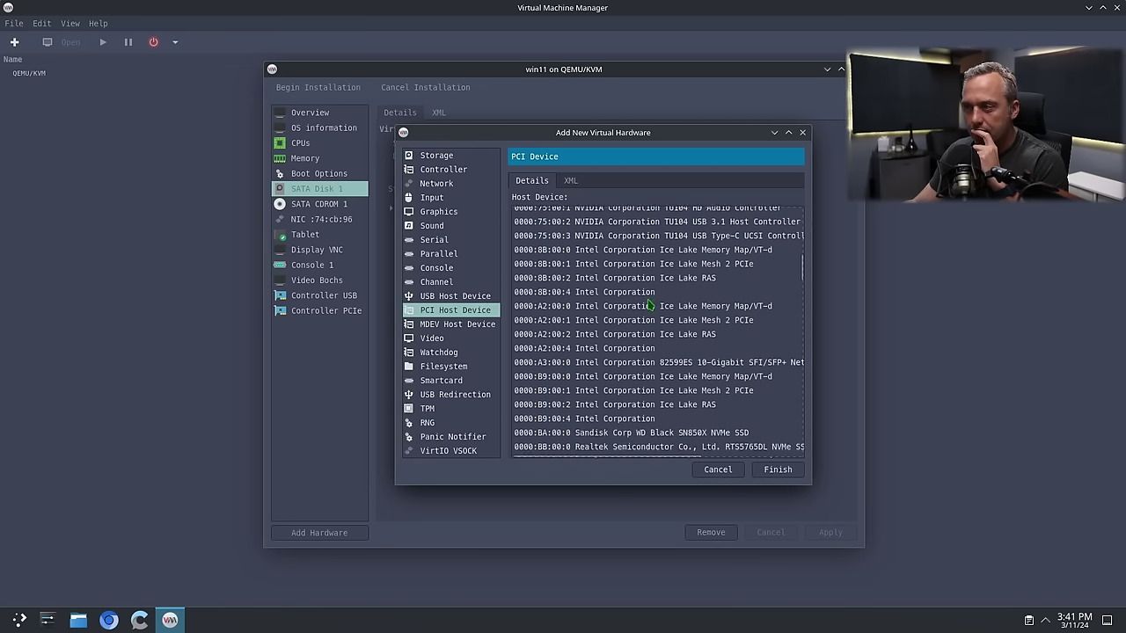
scroll(649, 305, down, 4)
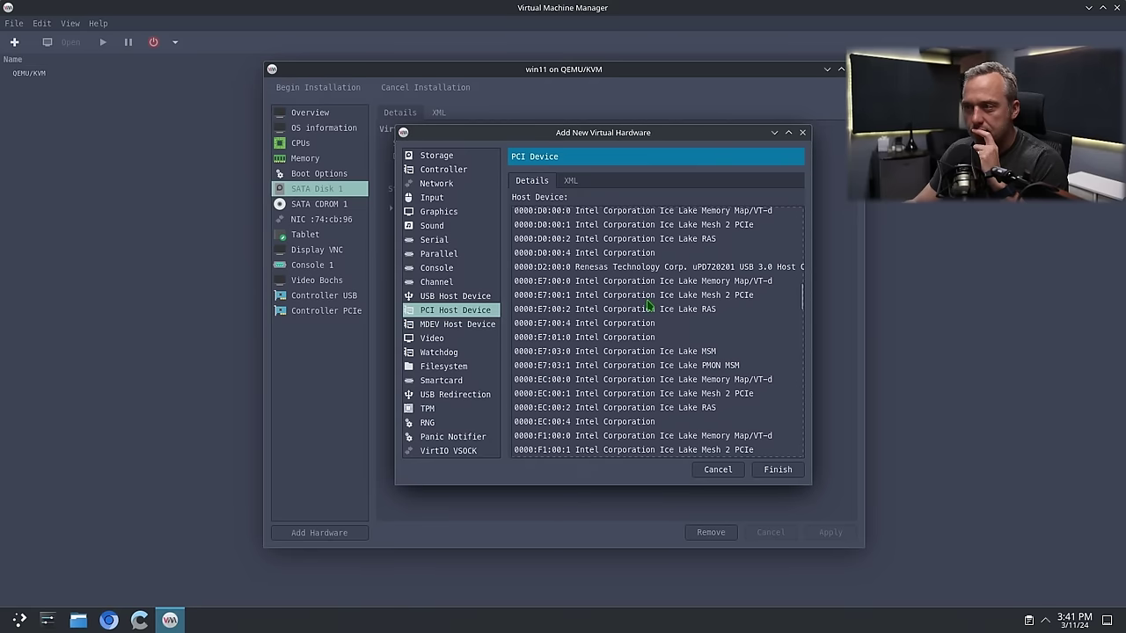
scroll(649, 305, up, 1)
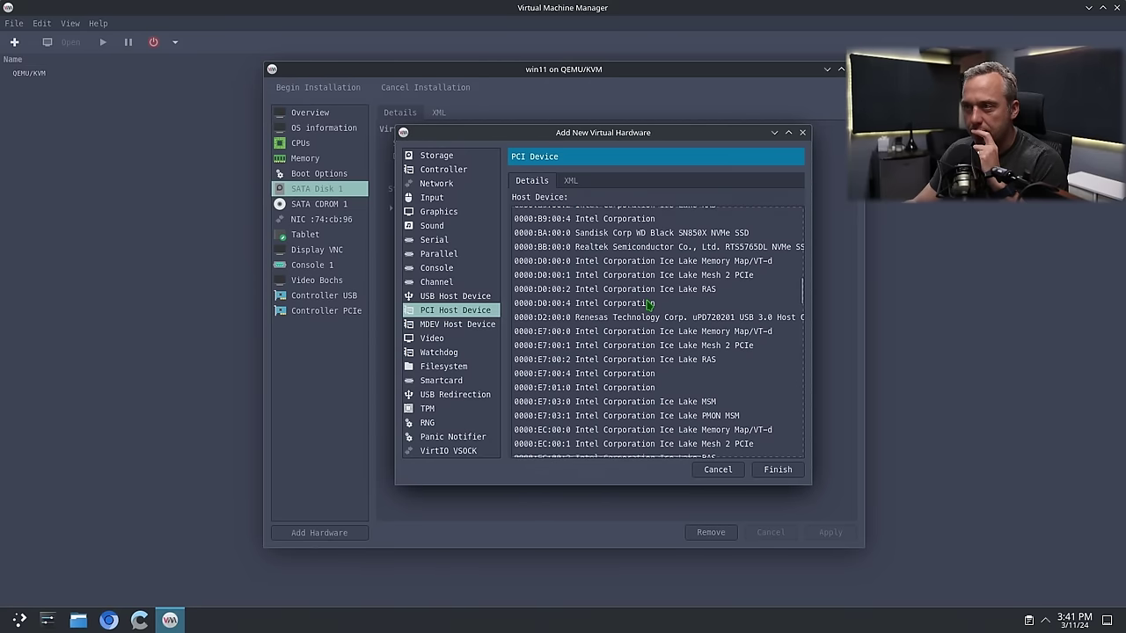
scroll(649, 302, up, 1)
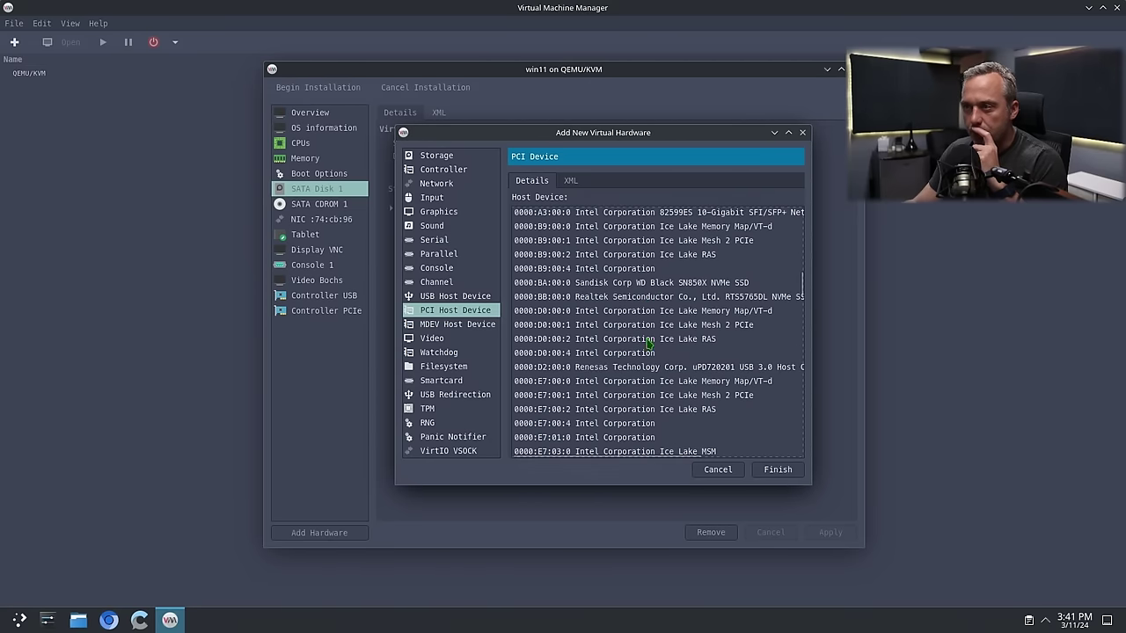
click(665, 286)
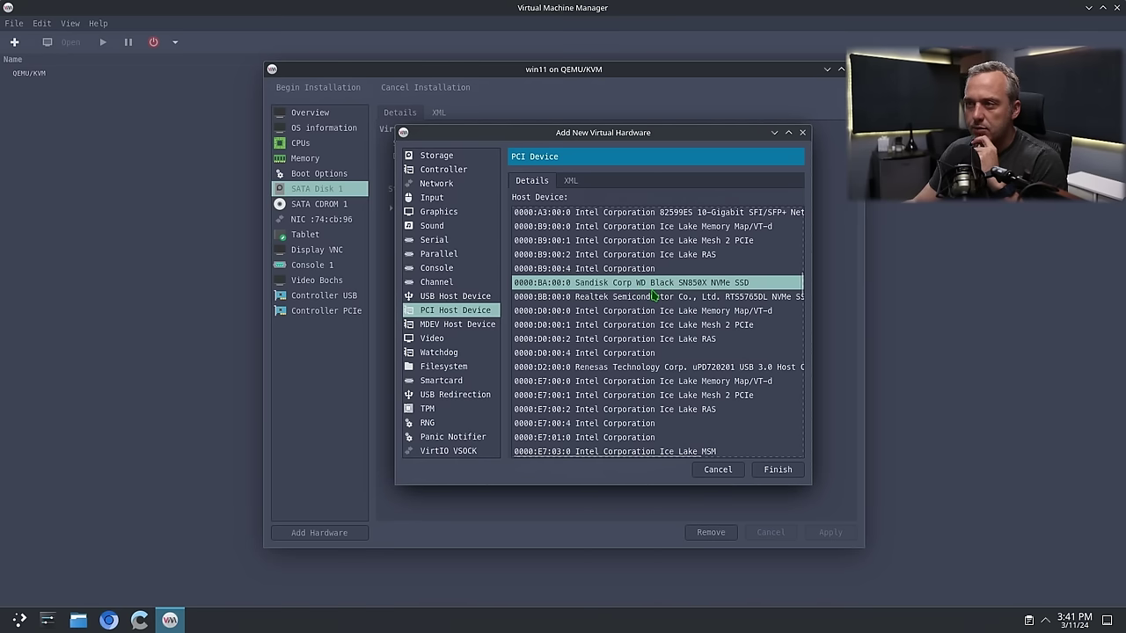
- Look through the rest of the PCI host device list for other devices that could be passed through
scroll(656, 356, down, 20)
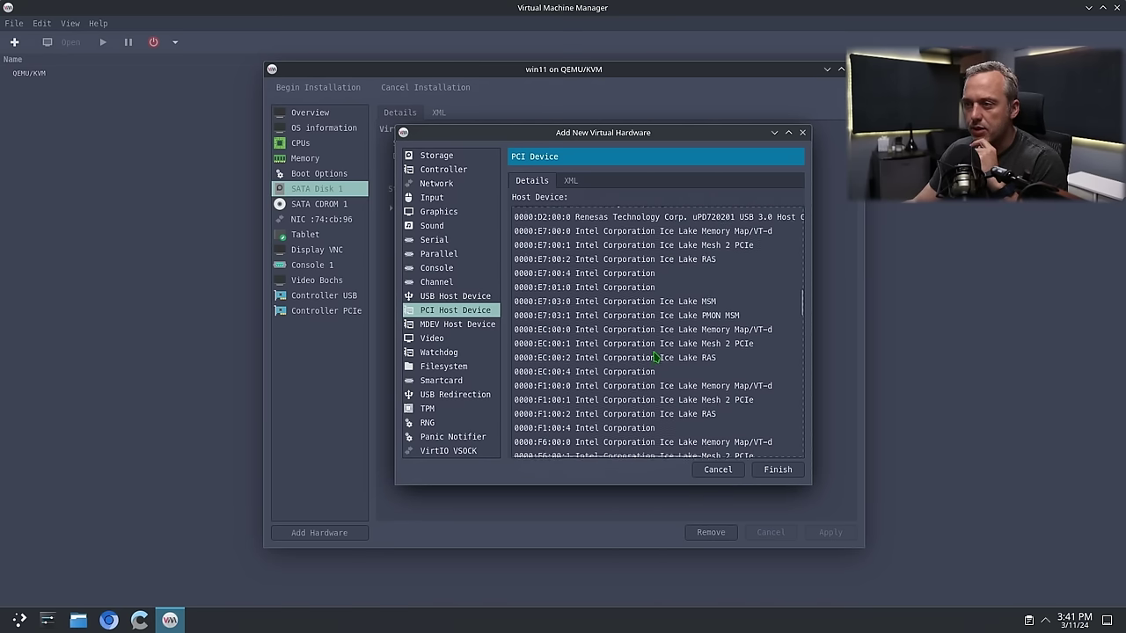
scroll(656, 357, down, 20)
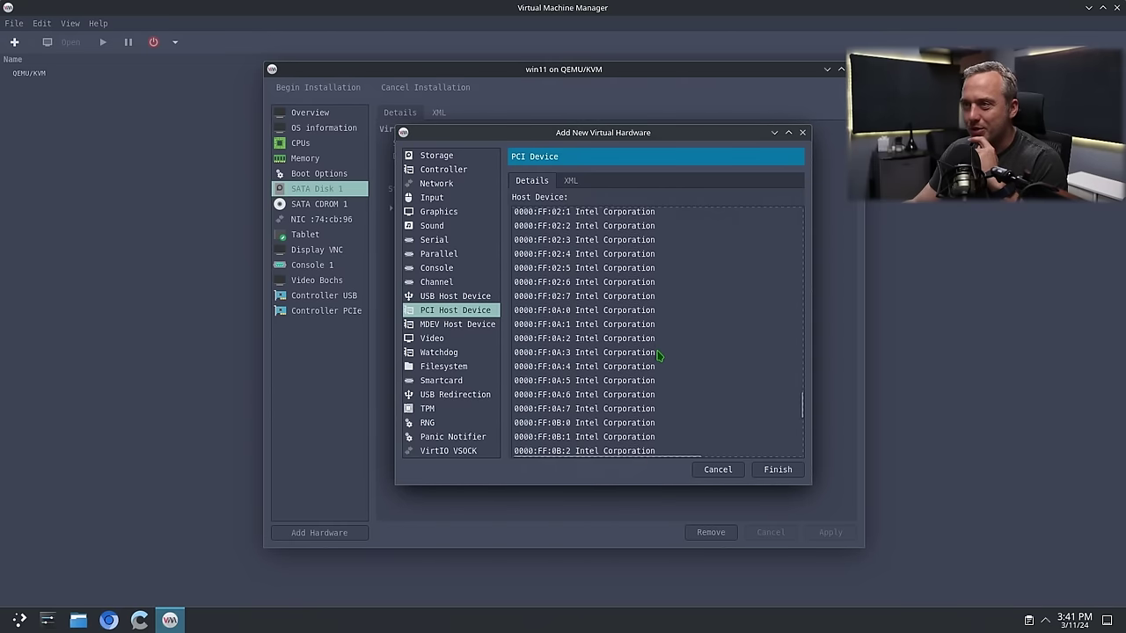
scroll(656, 355, up, 10)
scroll(657, 354, up, 20)
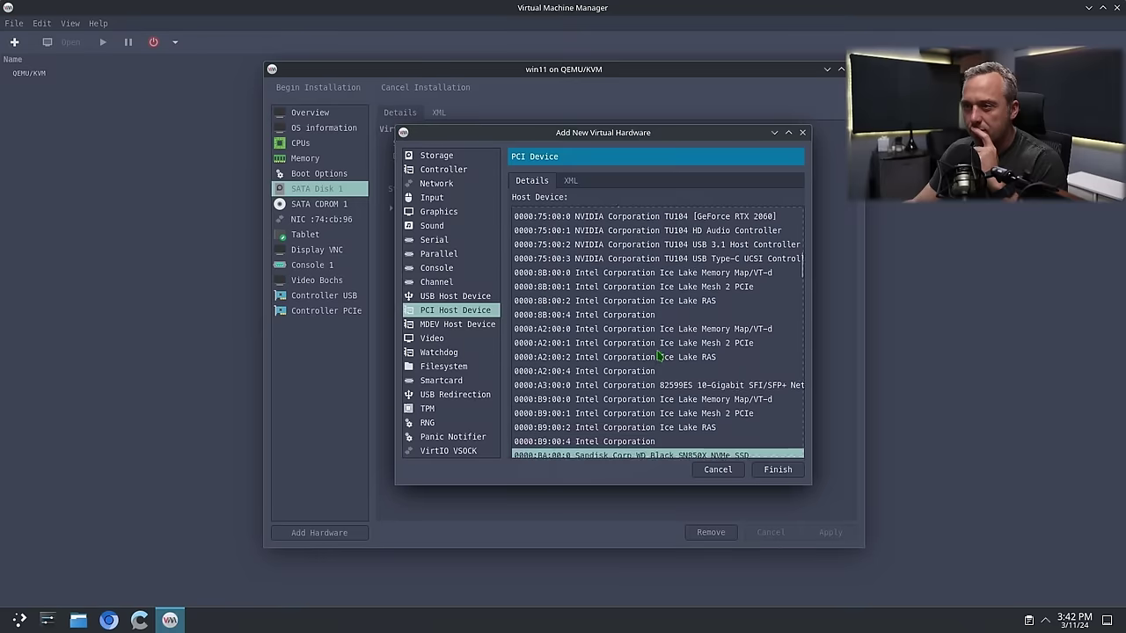
scroll(657, 355, up, 2)
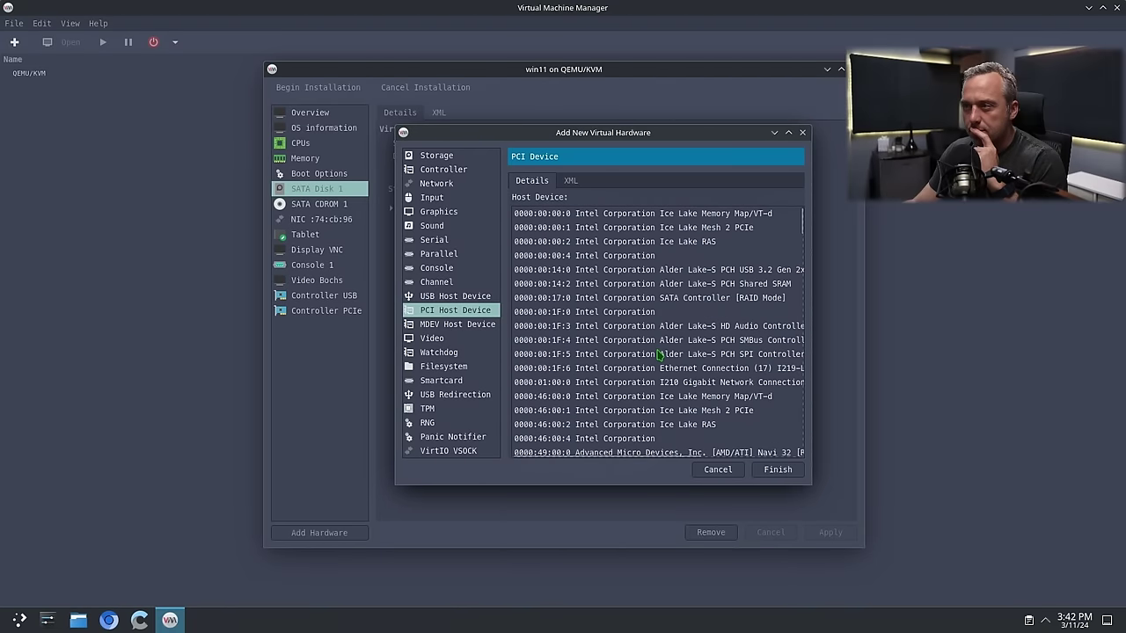
scroll(657, 355, down, 7)
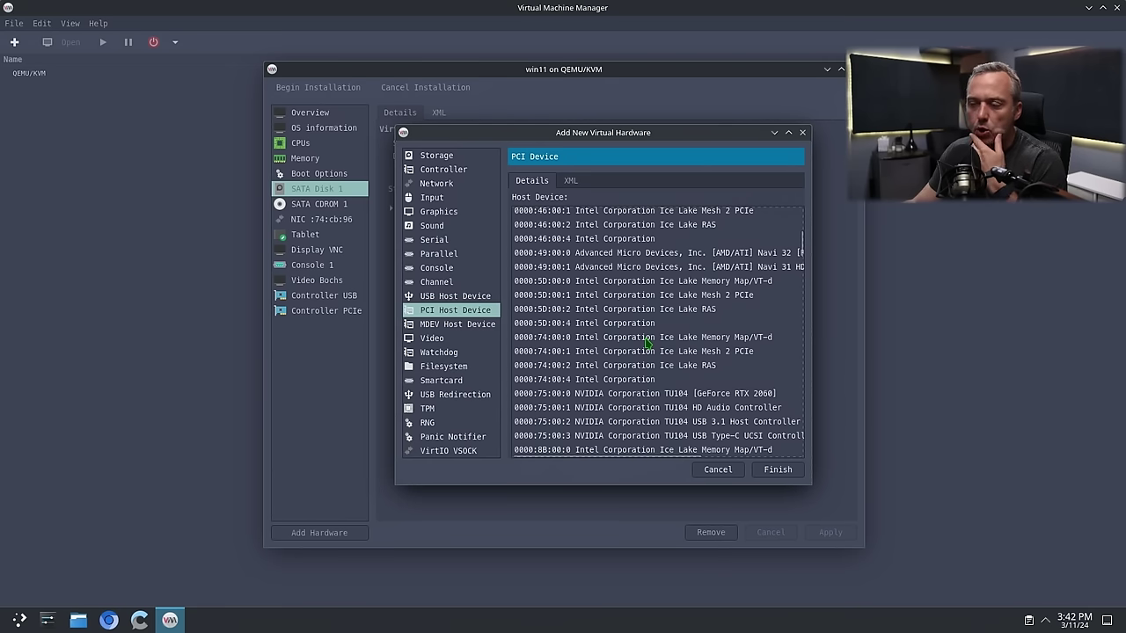
scroll(646, 344, down, 3)
scroll(644, 345, down, 5)
- Add the Sandisk Corp WD Black SN850X NVMe SSD as a PCI host device and view its details
click(646, 428)
click(777, 469)
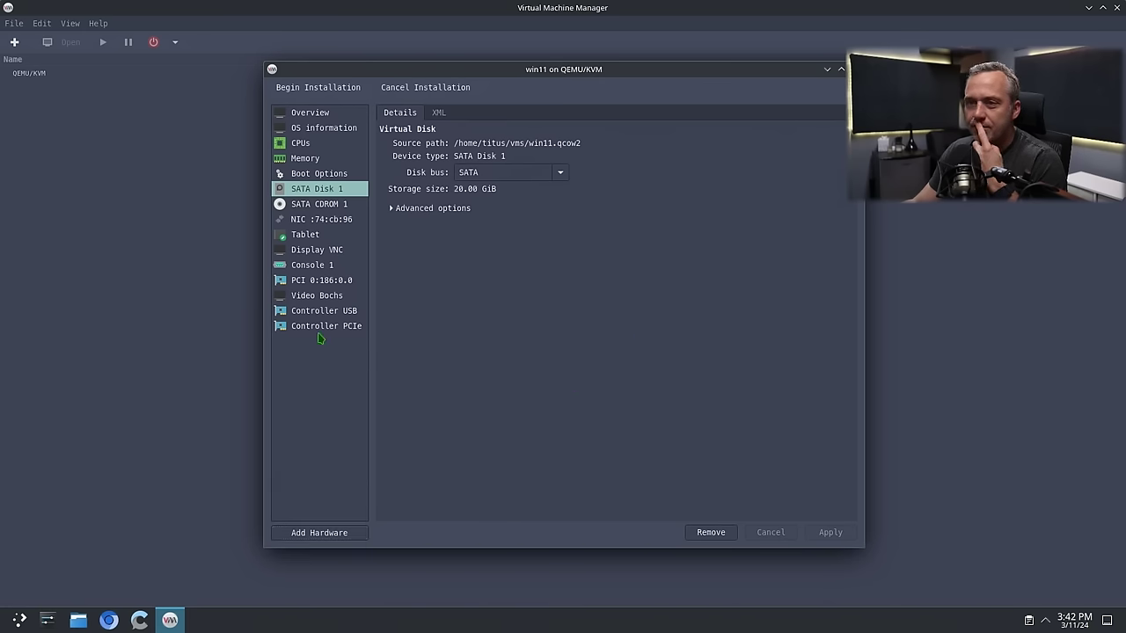
click(321, 281)
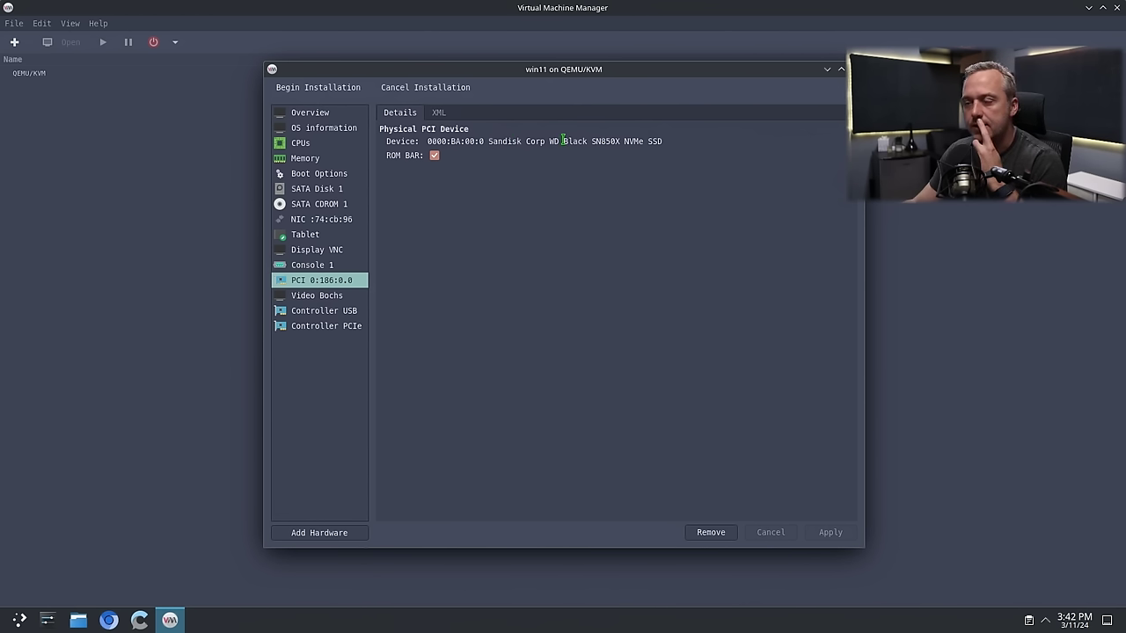
- Enable the passed-through PCI drive in the boot device order and disable SATA Disk 1
click(328, 176)
click(394, 241)
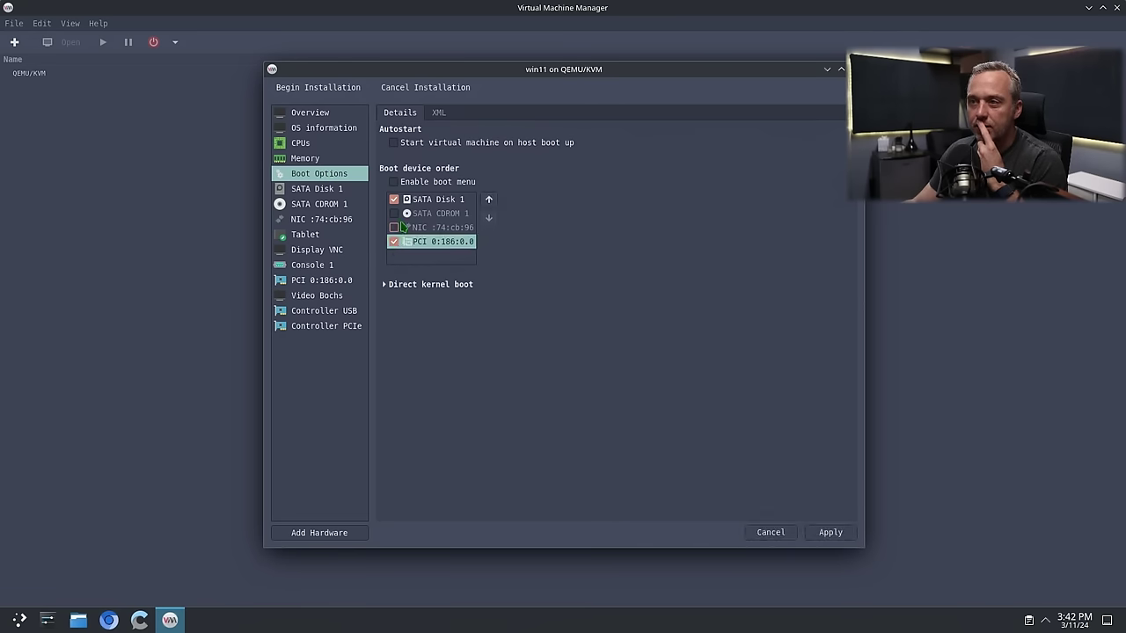
click(394, 199)
click(444, 243)
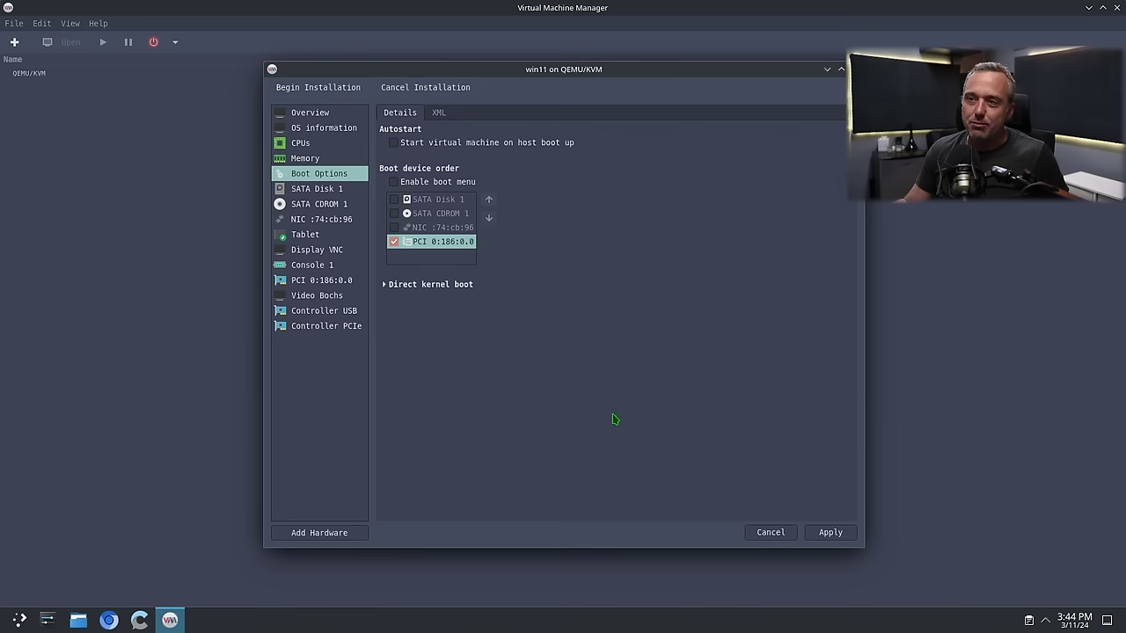
- Review the network interface's available network sources, the VNC display settings and the boot device order
click(314, 221)
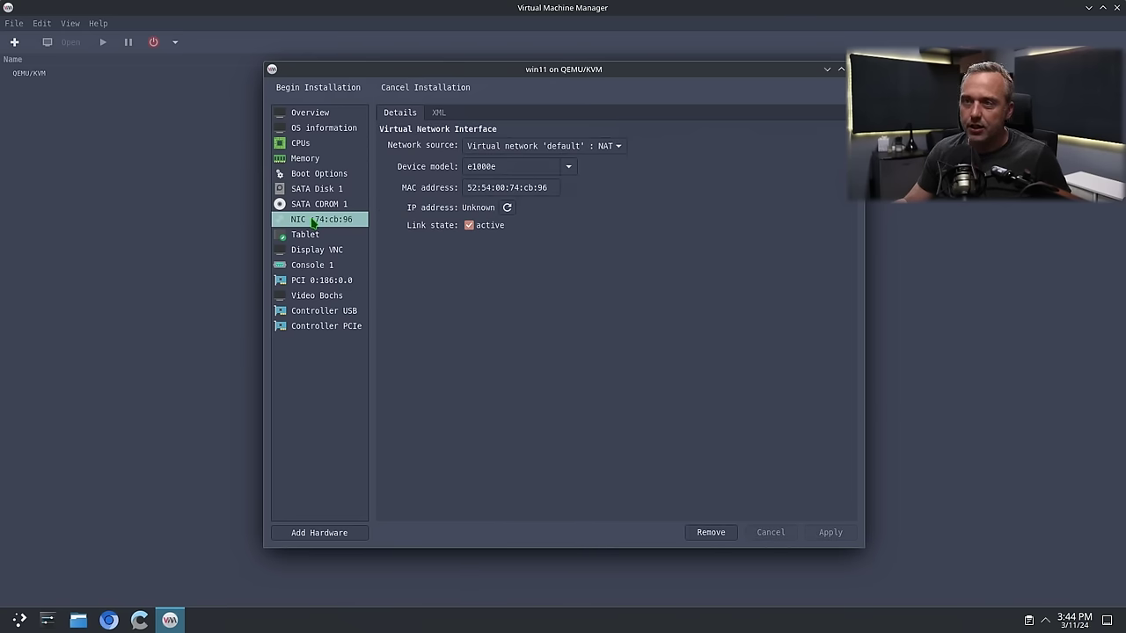
click(610, 147)
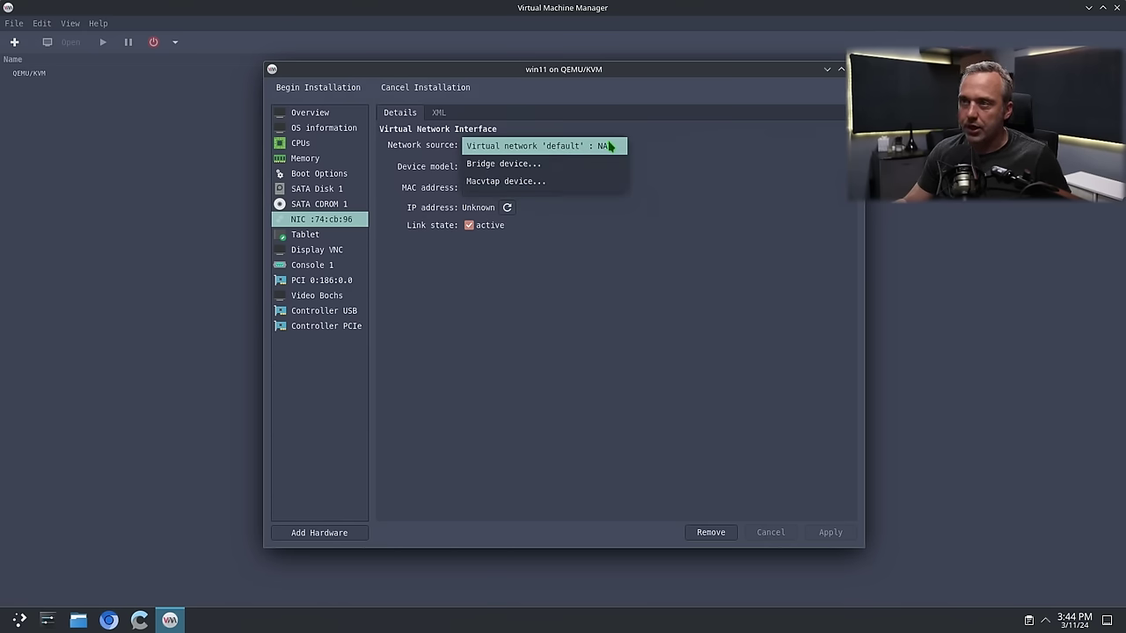
click(737, 182)
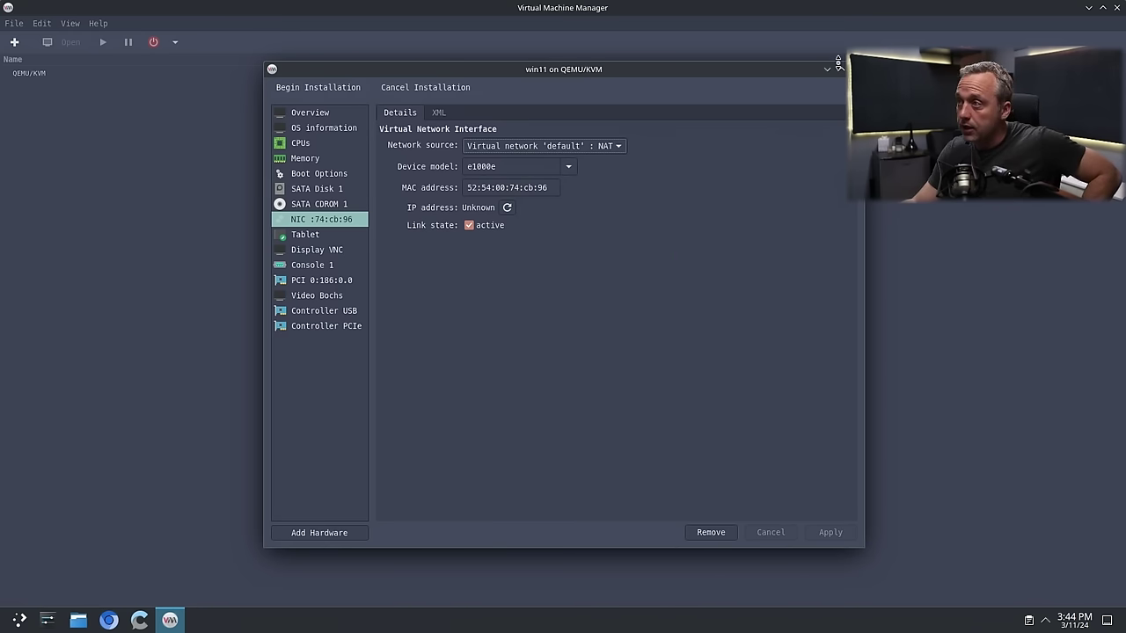
click(318, 250)
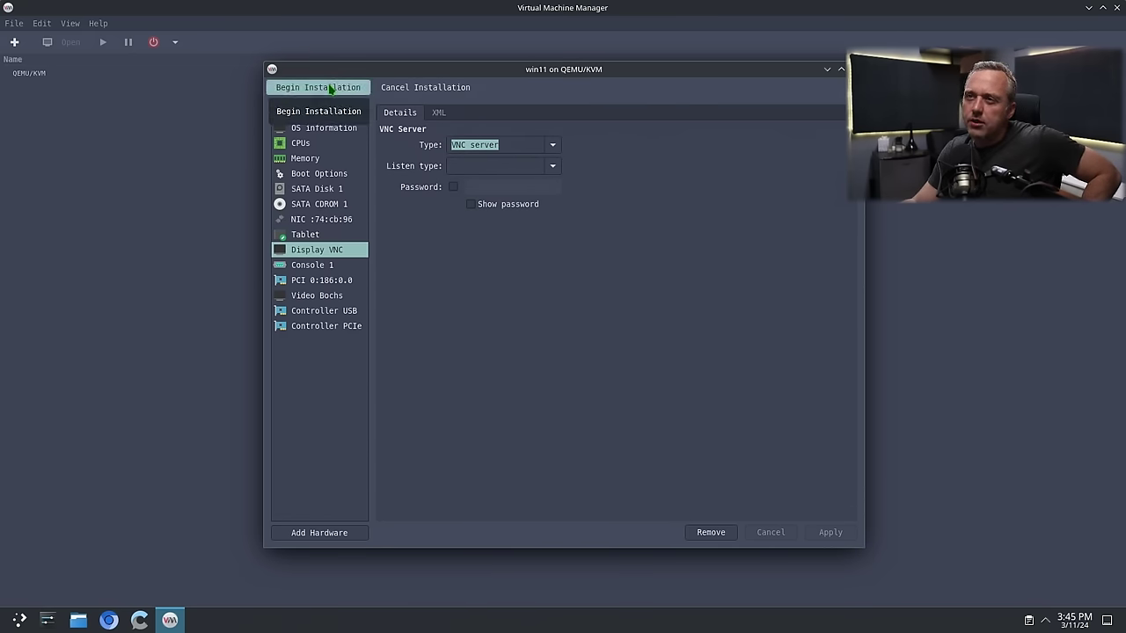
click(322, 175)
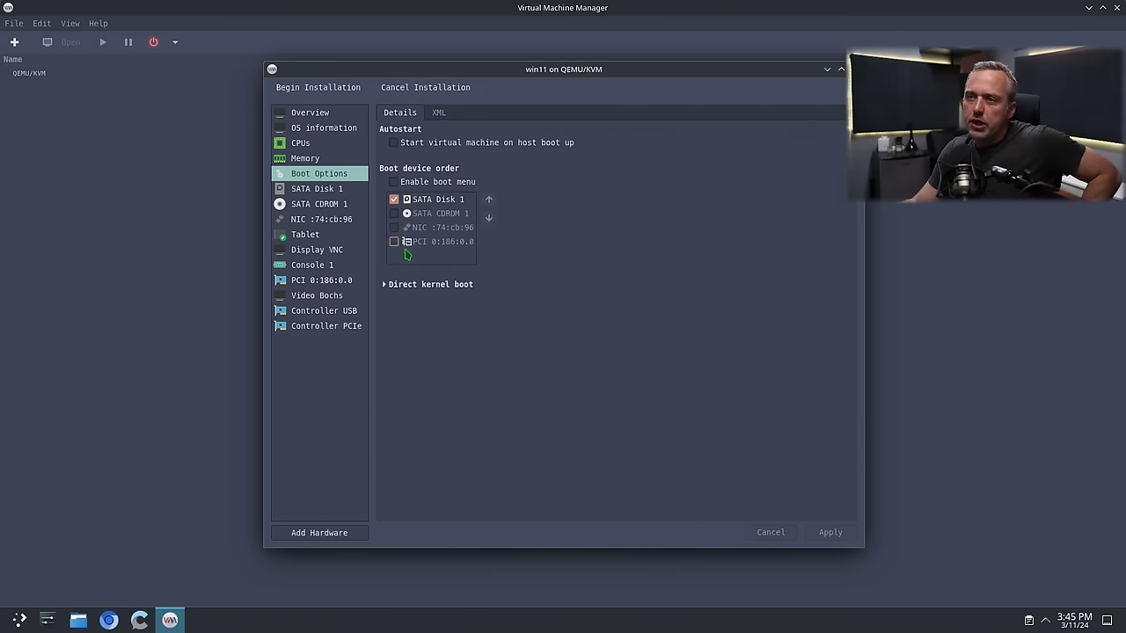
- Remove the SATA CDROM 1 device from the win11 machine and confirm the removal
click(315, 210)
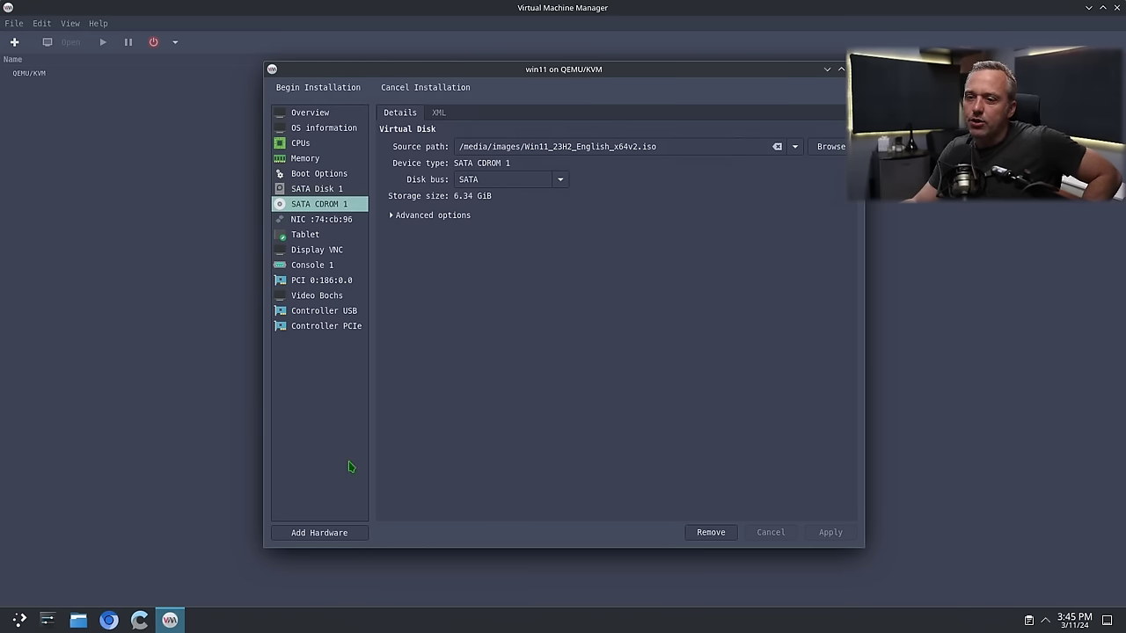
right_click(326, 210)
click(374, 231)
click(673, 400)
- Remove the SATA Disk 1 device from the win11 machine and confirm the removal
click(307, 193)
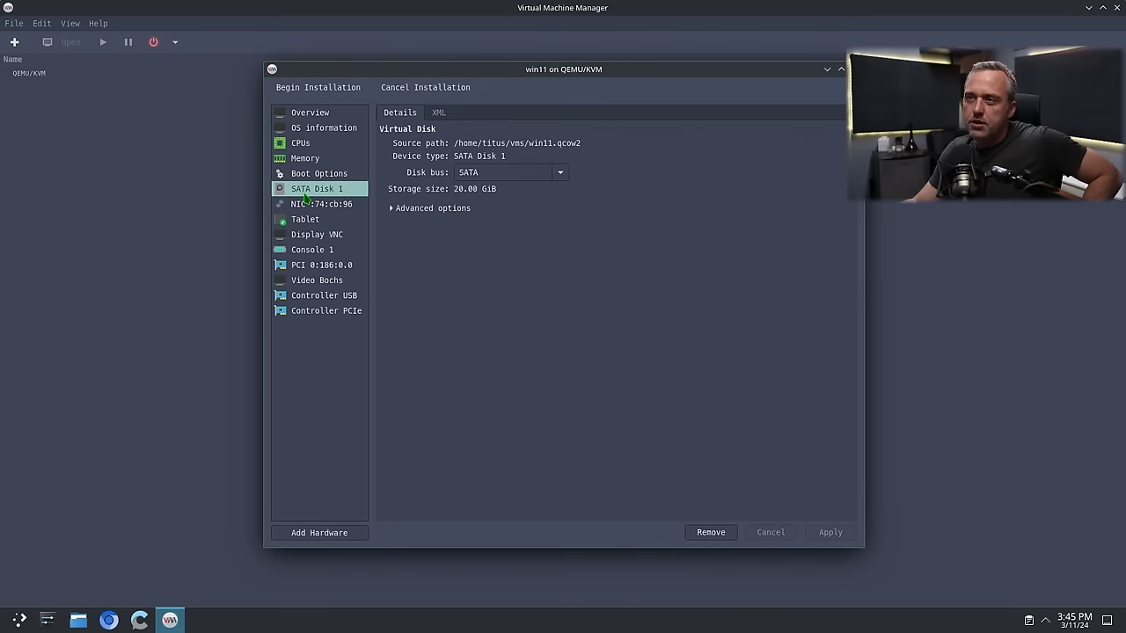
click(322, 90)
right_click(341, 192)
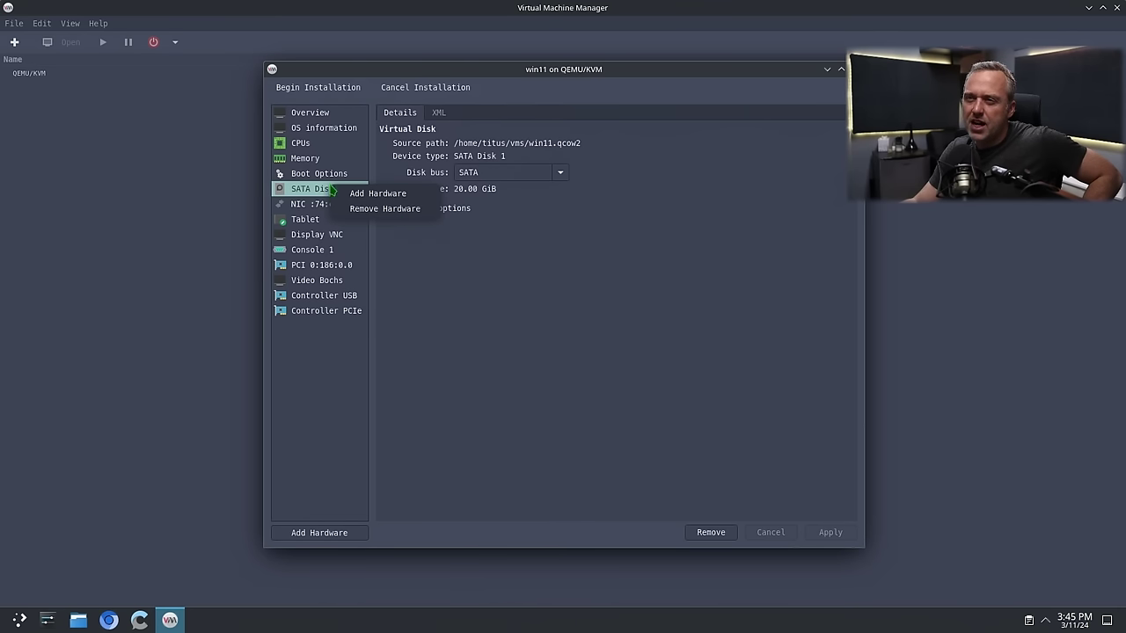
click(379, 210)
click(669, 401)
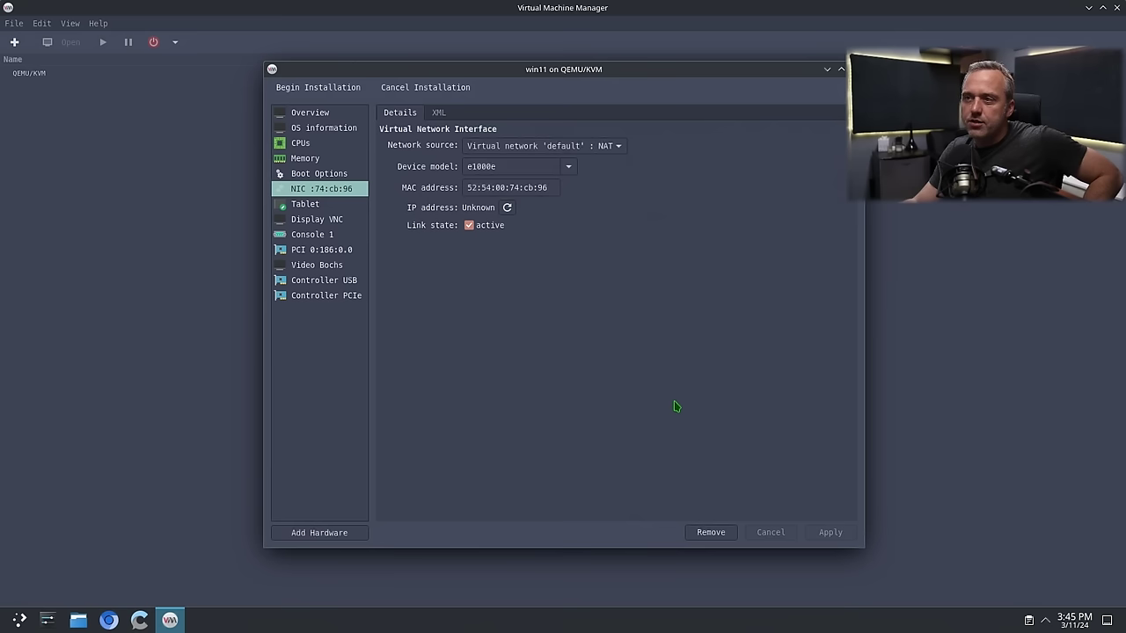
- Enable PCI 0:186:0.0 as the boot device in the boot device order and apply the change
click(308, 302)
click(314, 174)
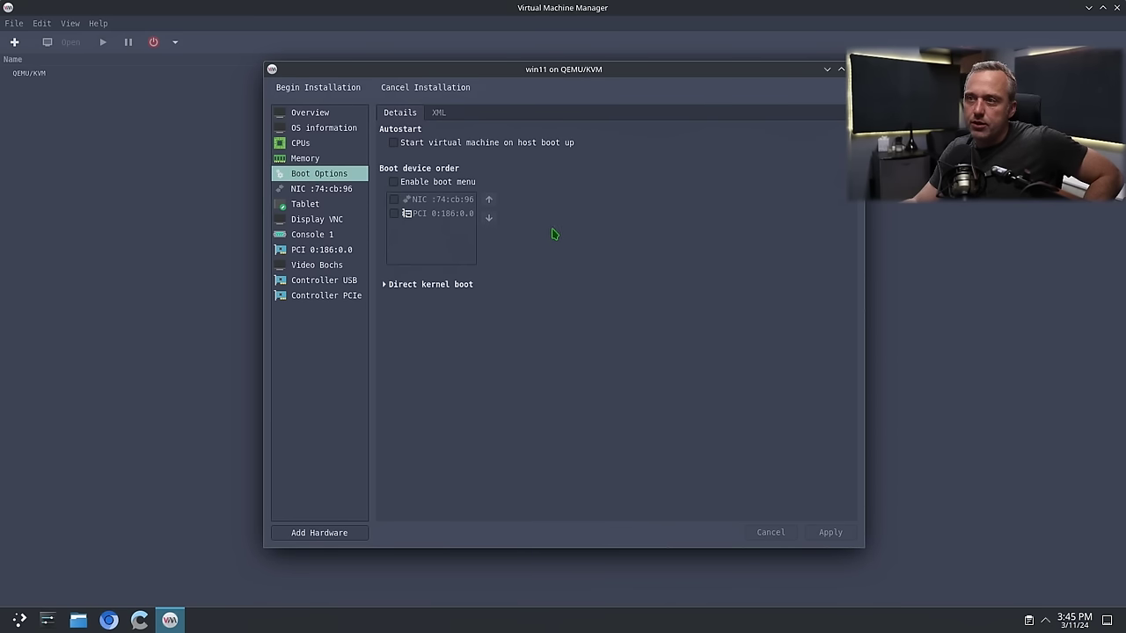
click(393, 214)
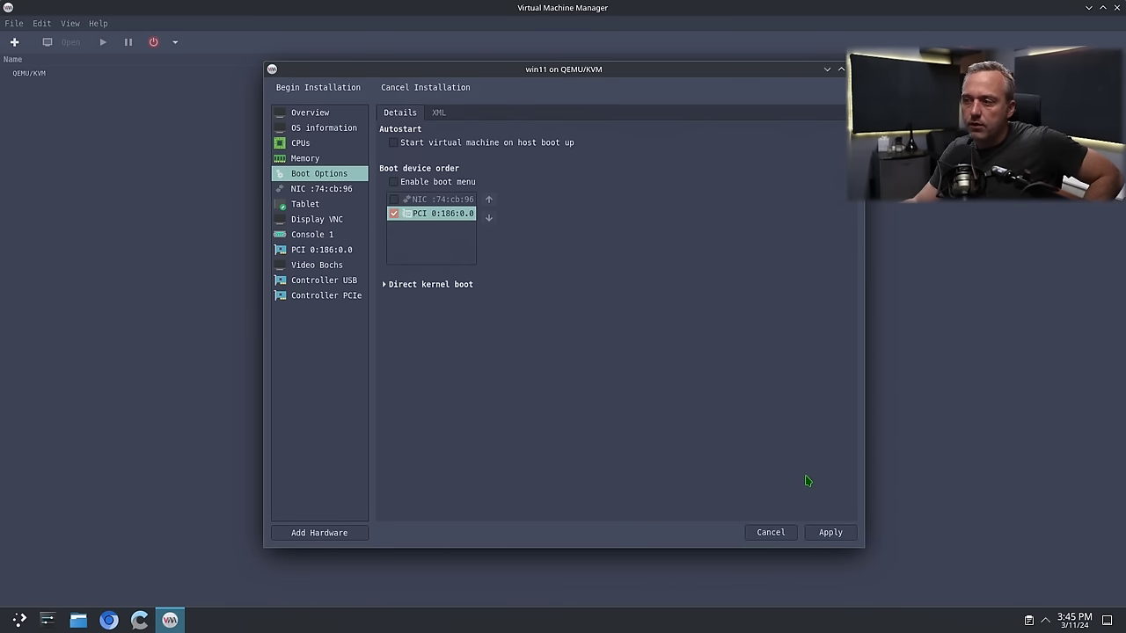
click(830, 533)
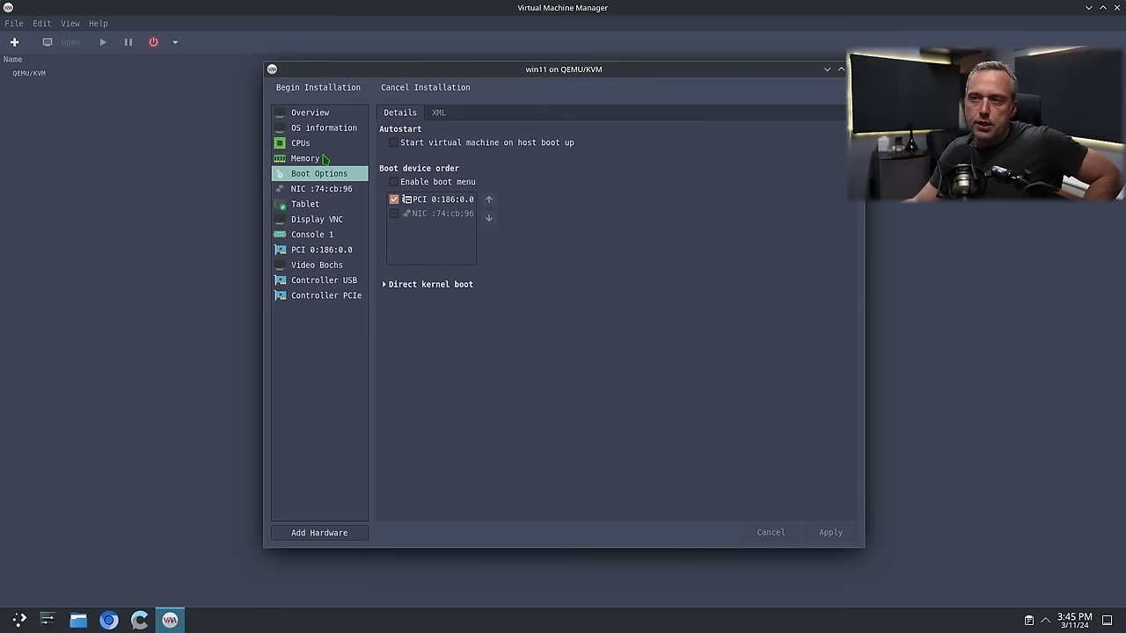
- Check the tablet and console devices and try to begin the installation
click(305, 205)
click(320, 235)
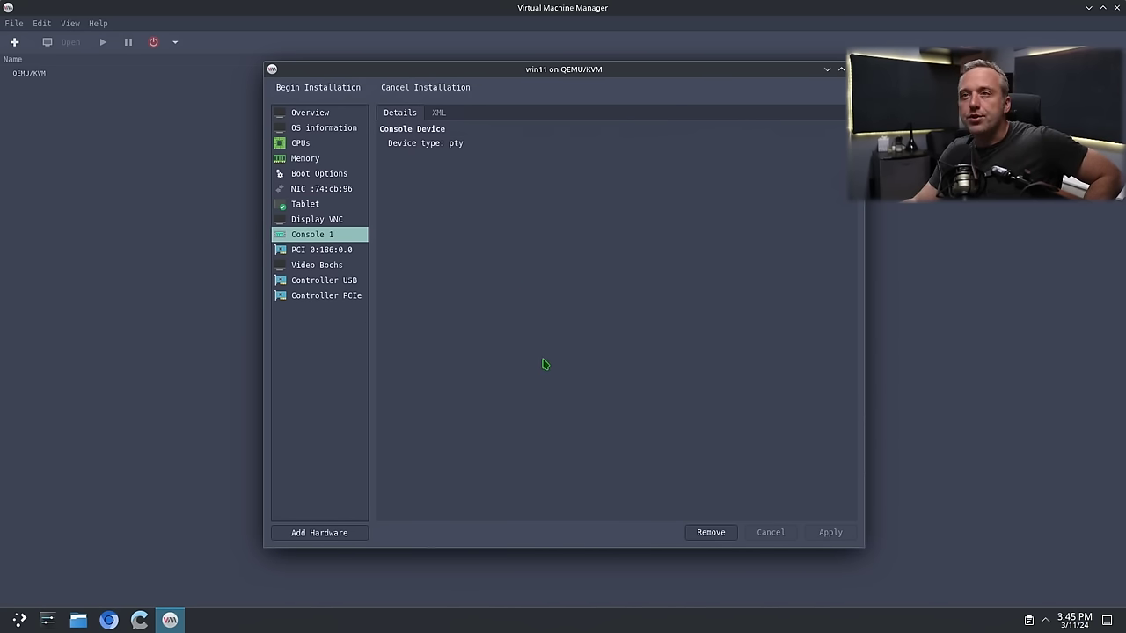
click(325, 87)
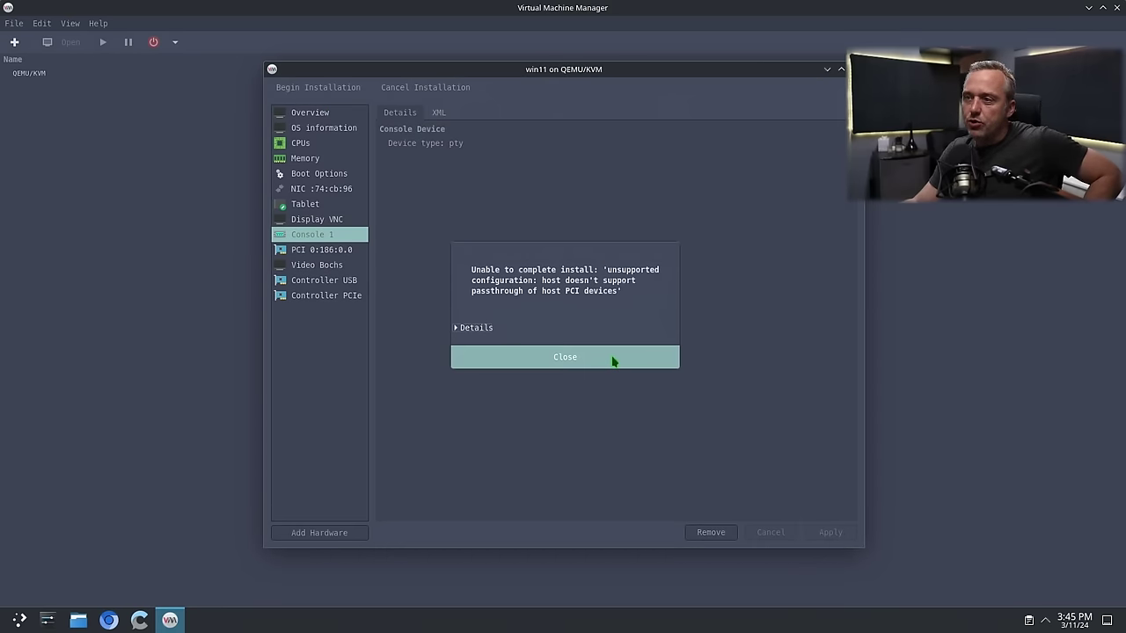
- Read the details of the installation error, close the message and check the PCIe controller
click(479, 328)
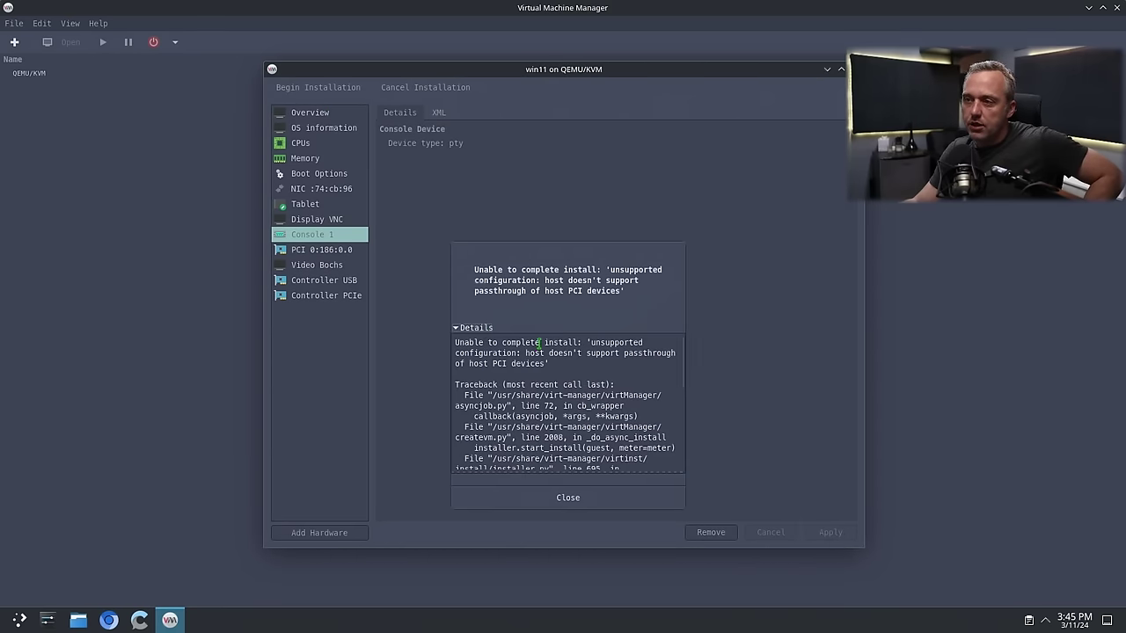
scroll(564, 367, down, 2)
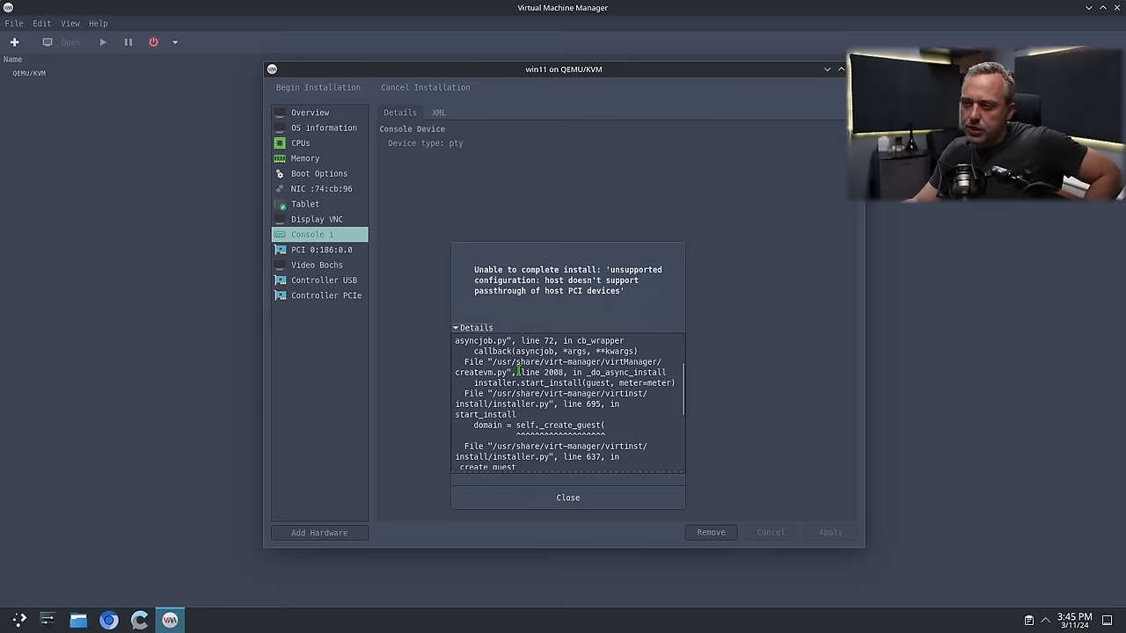
scroll(519, 372, down, 2)
scroll(518, 369, up, 4)
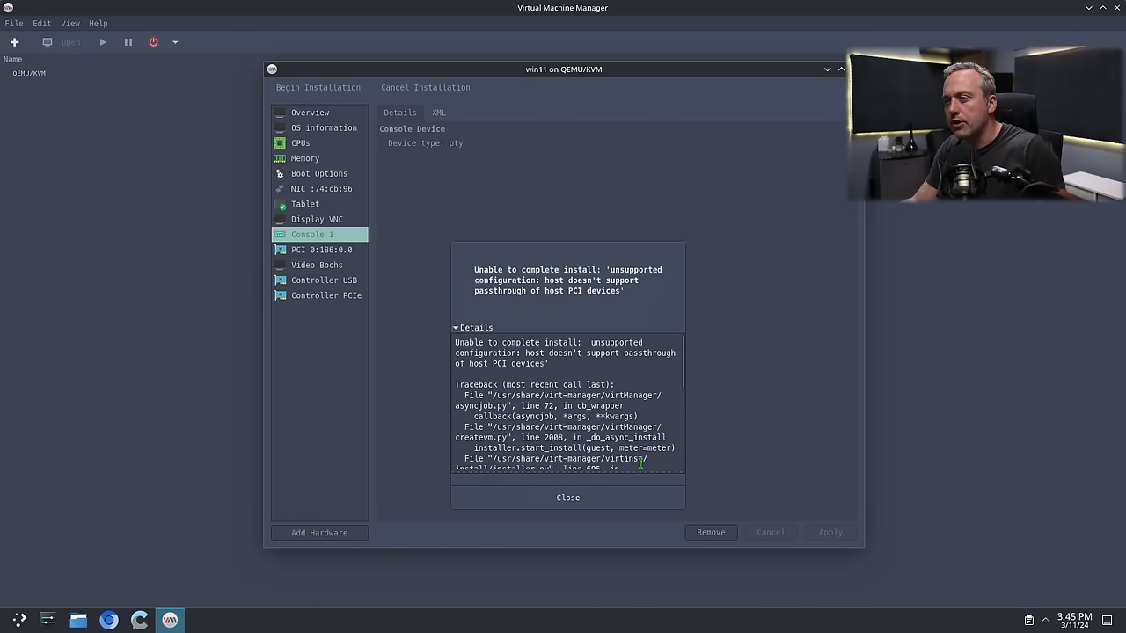
click(616, 498)
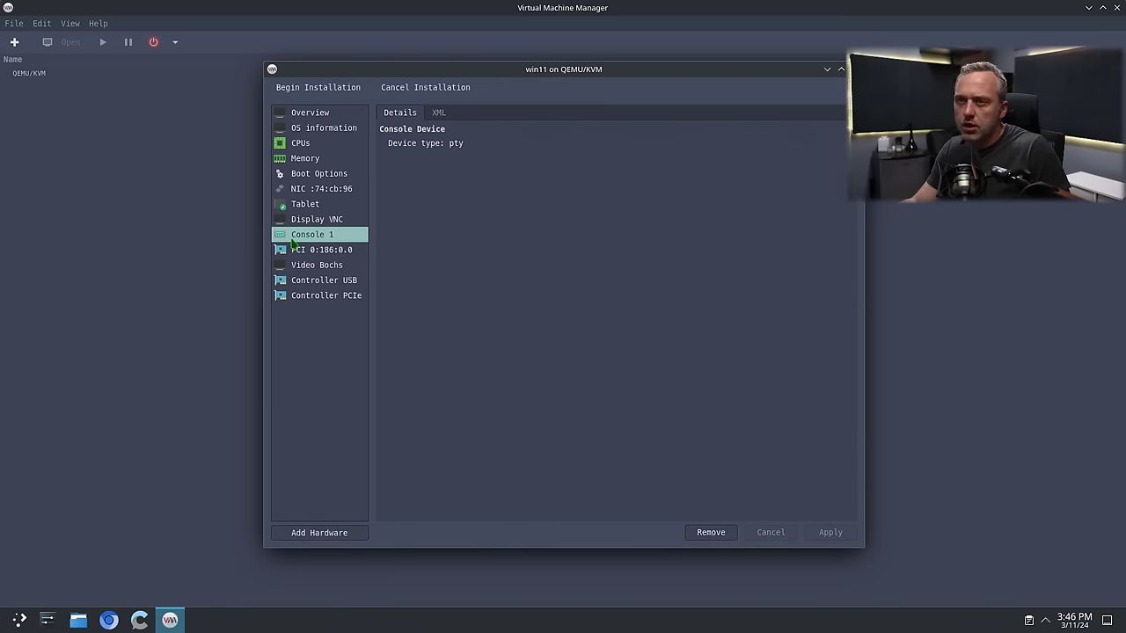
click(326, 300)
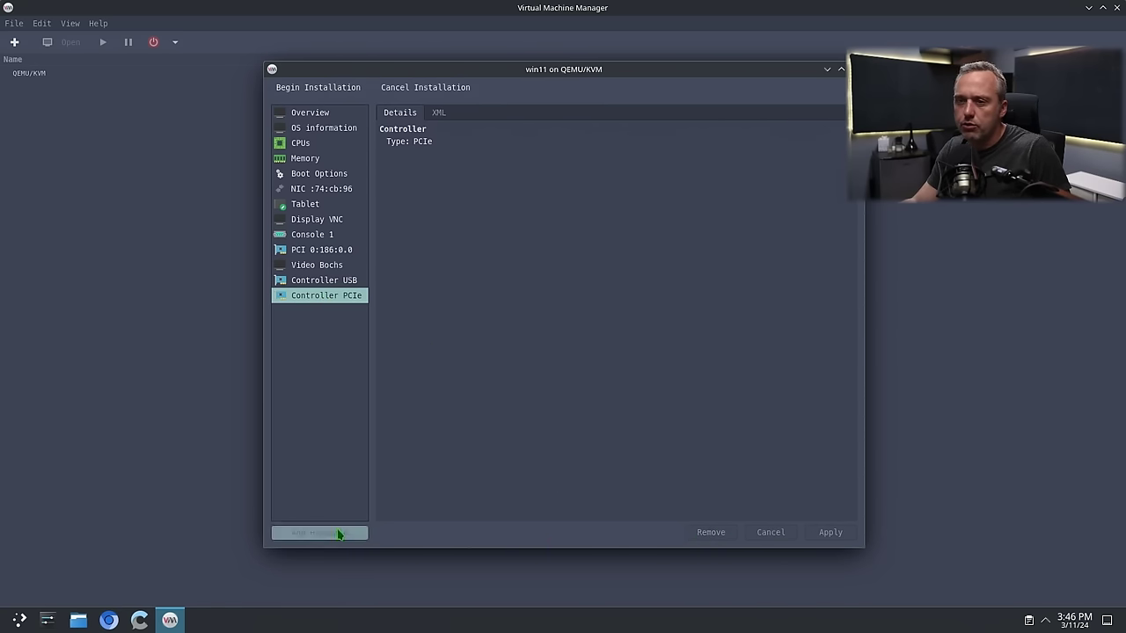
- Close the win11 machine window, switch to the web browser and open the HikariKnight quickpassthrough releases page on GitHub
click(854, 69)
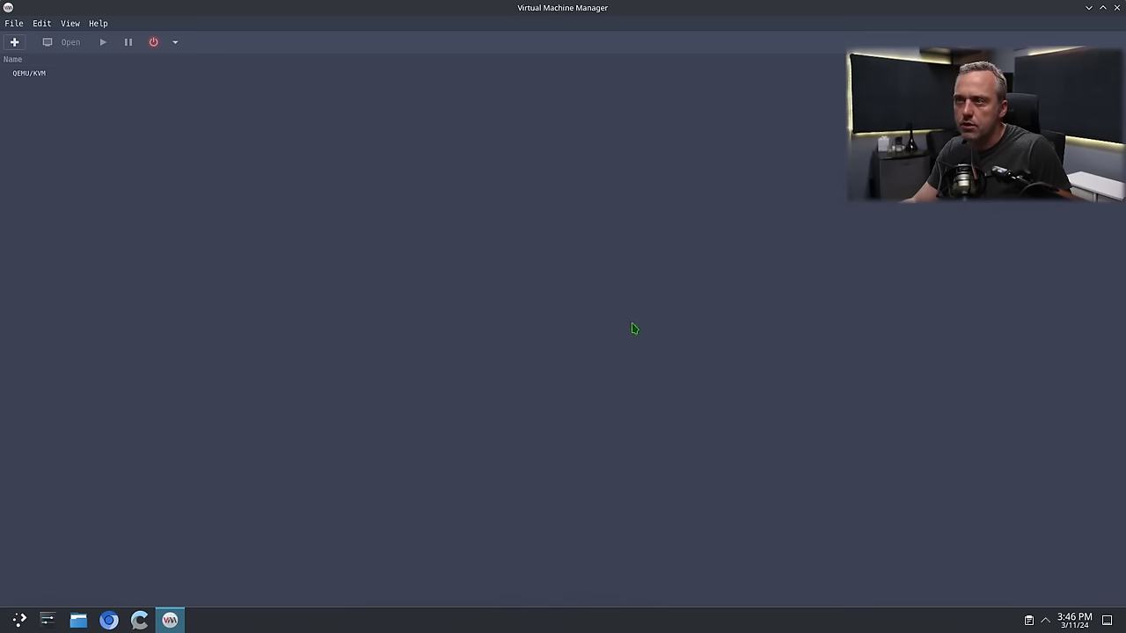
click(1091, 9)
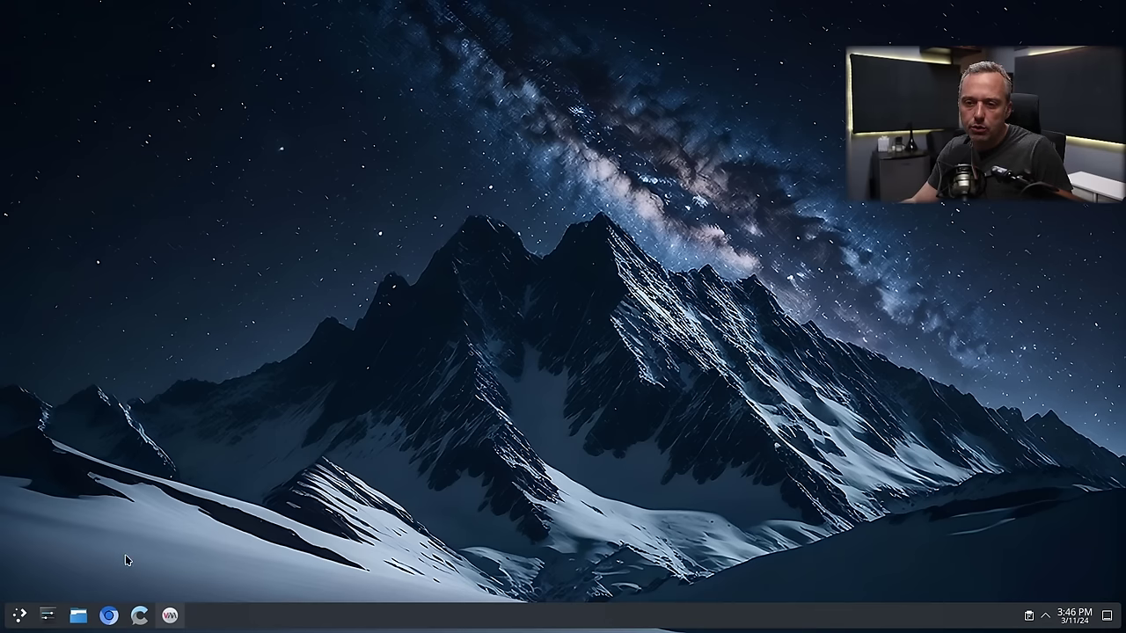
click(109, 615)
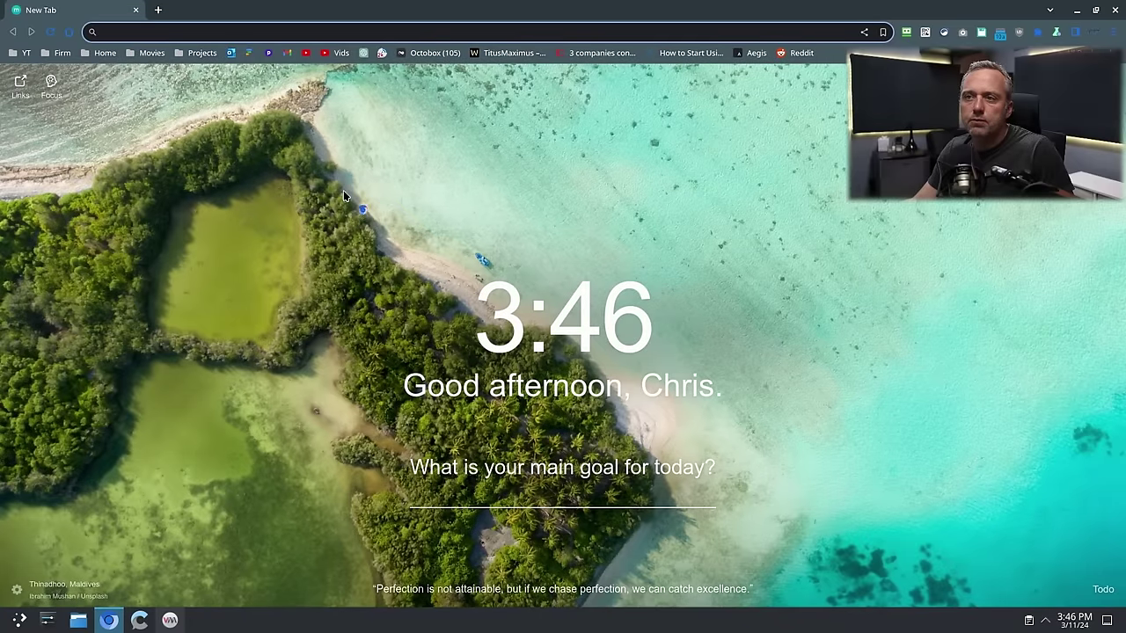
click(193, 33)
text(quick)
click(264, 143)
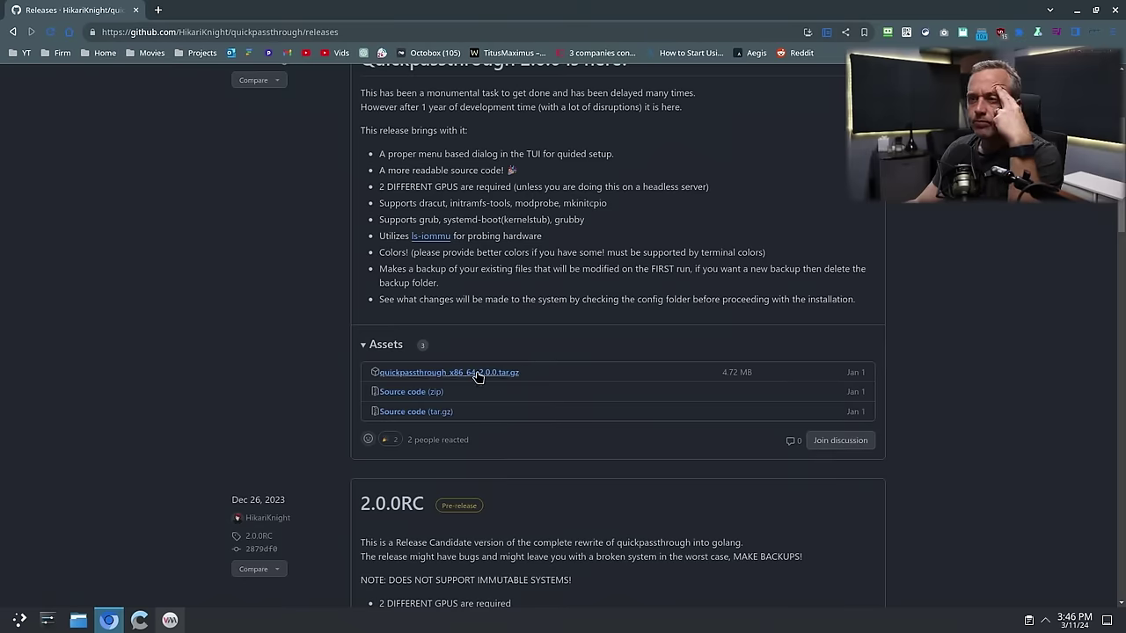
- Review the Quickpassthrough 2.0.0 release notes and download quickpassthrough_x86_64-2.0.0.tar.gz from its assets
scroll(333, 341, down, 1)
scroll(331, 339, up, 4)
scroll(467, 376, down, 2)
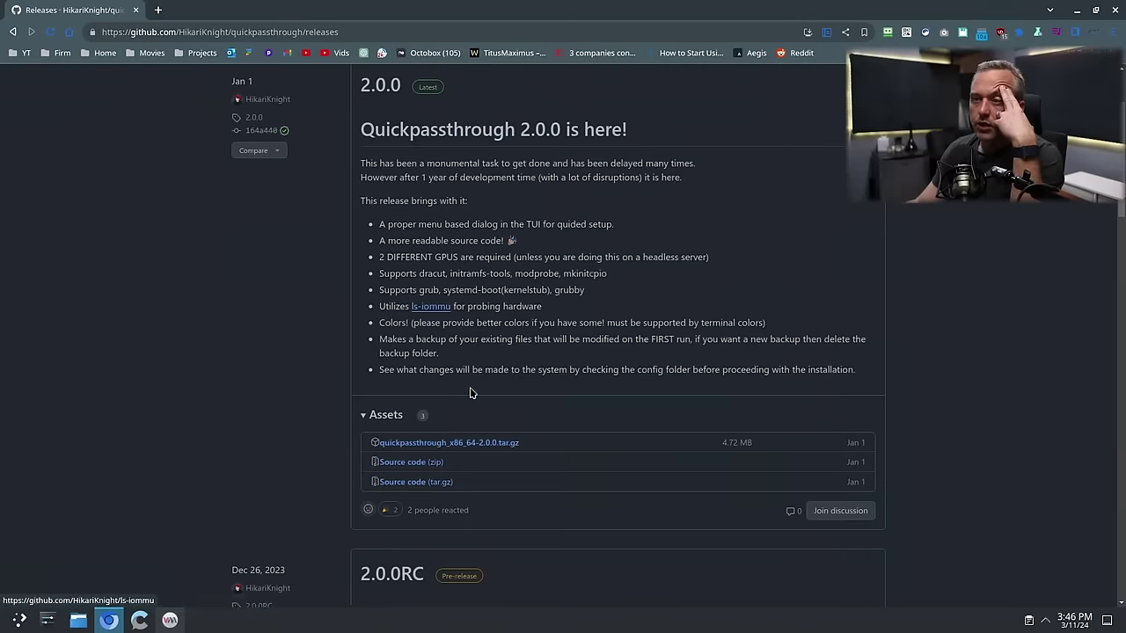
click(487, 445)
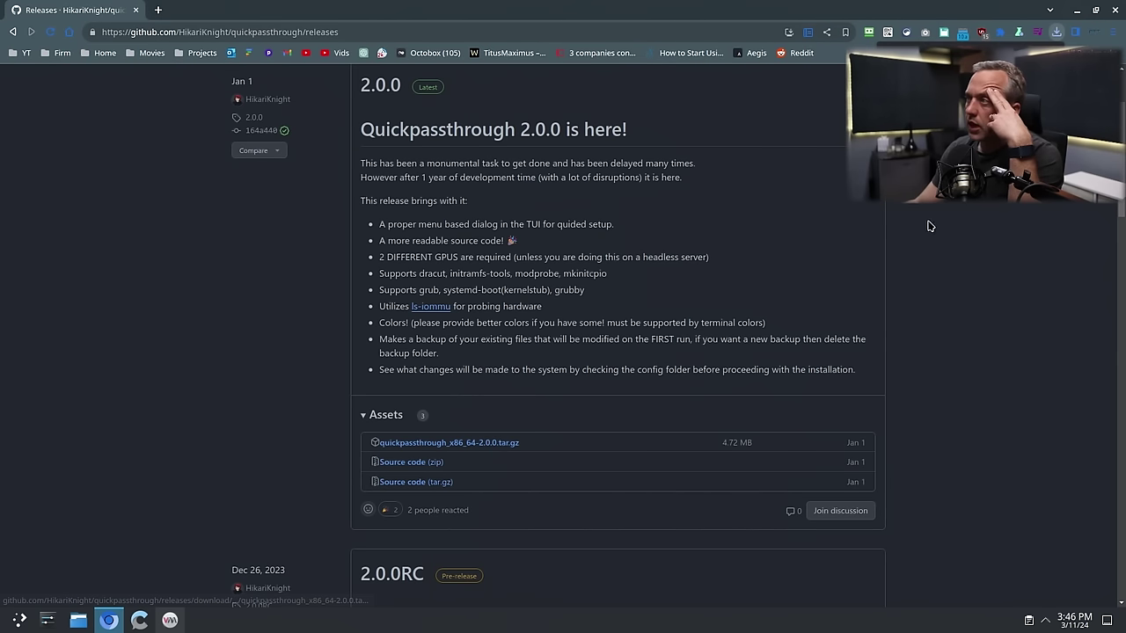
- Switch to a new terminal, change to the Downloads directory and list its files with ll
click(1075, 10)
key(ctrl+alt+t)
text(cd D)
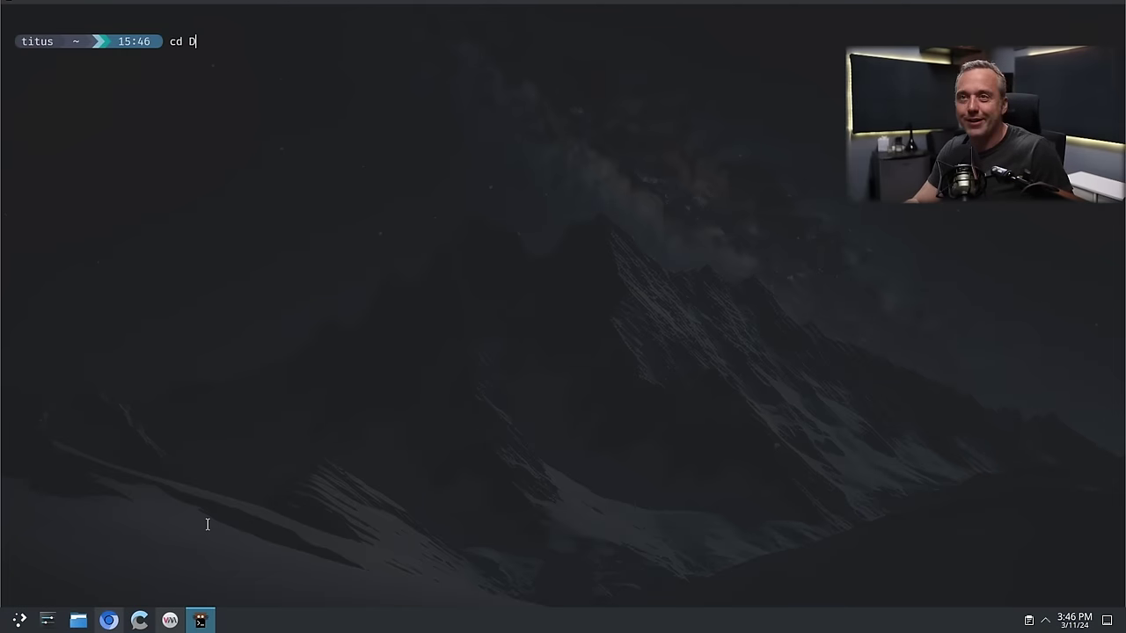
key(Tab)
key(Return)
text(ll)
key(Return)
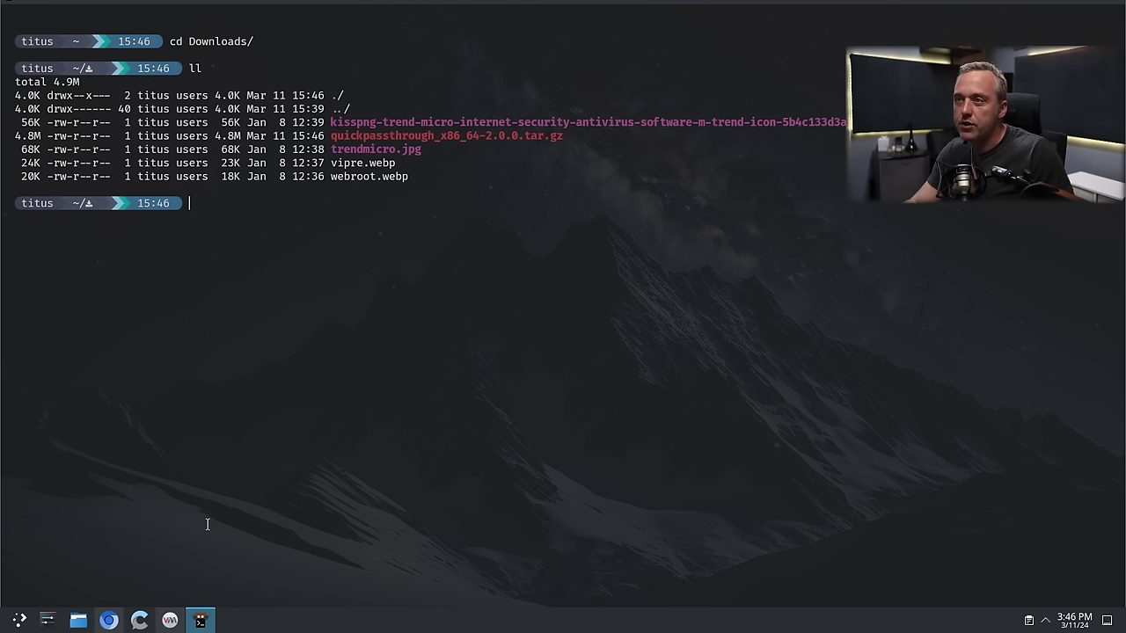
- Extract quickpassthrough_x86_64-2.0.0.tar.gz with tar -xvf
text(tar -)
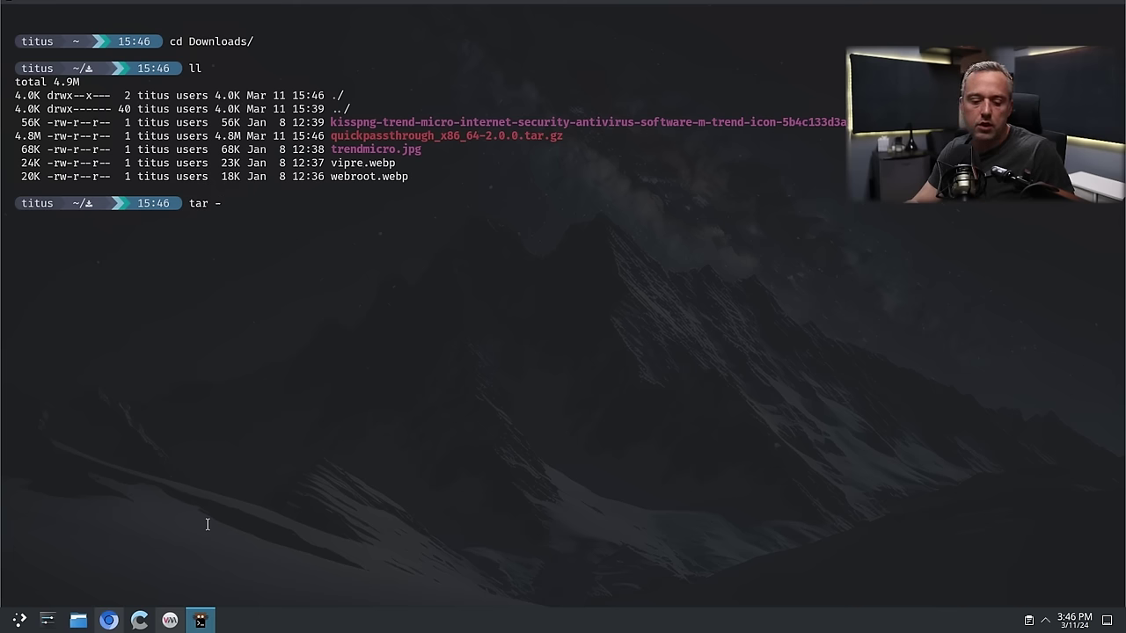
text(xvf qu)
key(Tab)
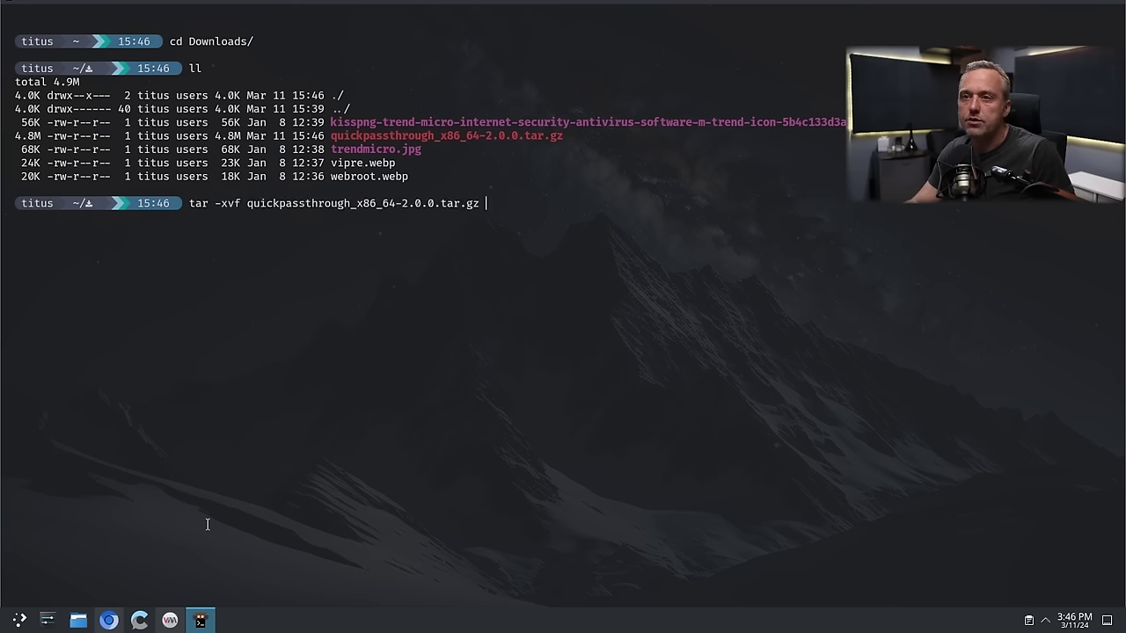
key(Return)
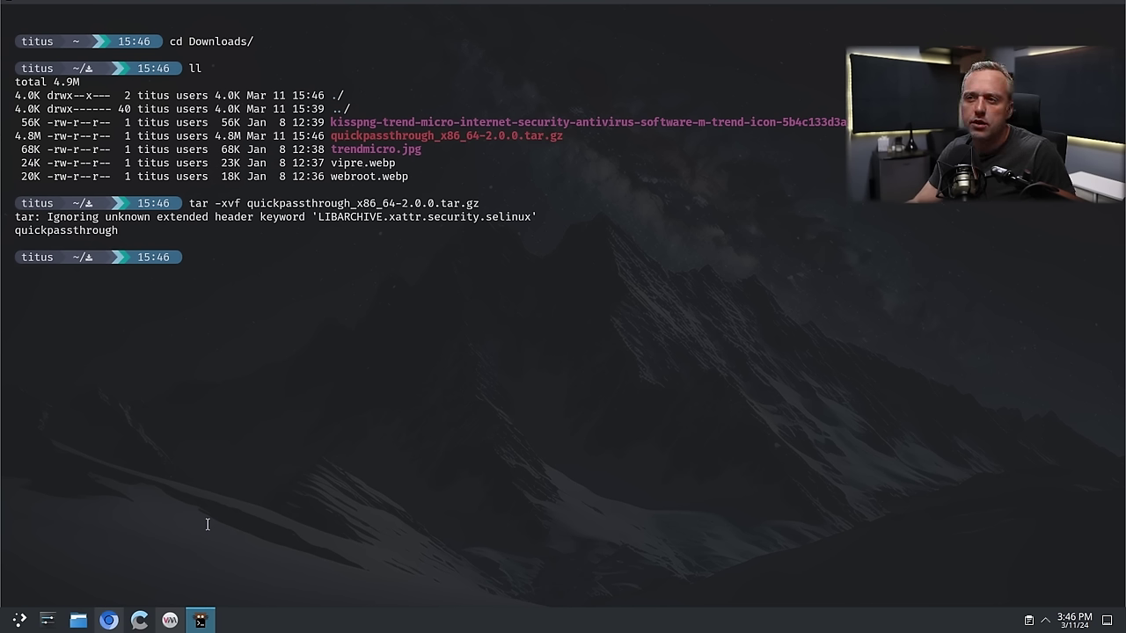
- List the extracted files, run ./quickpassthrough and answer Yes to its continue question
text(ll)
key(Return)
text(./quickpassthrough)
key(Return)
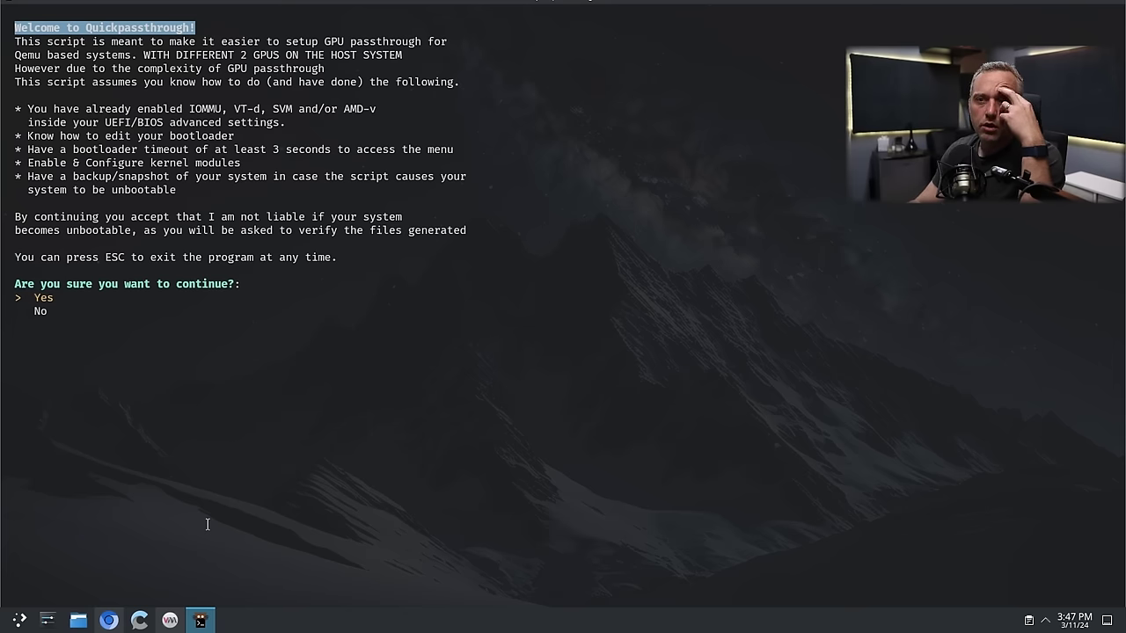
key(Return)
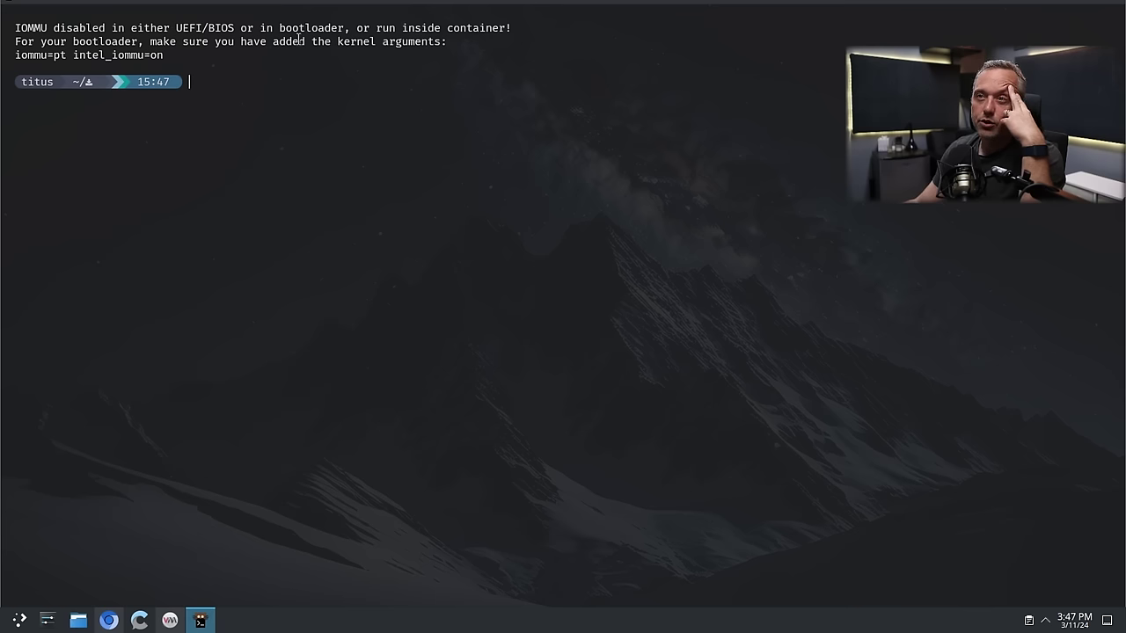
- Copy the kernel arguments iommu=pt intel_iommu=on from the script output and discard the copy pasted at the prompt
triple_click(18, 57)
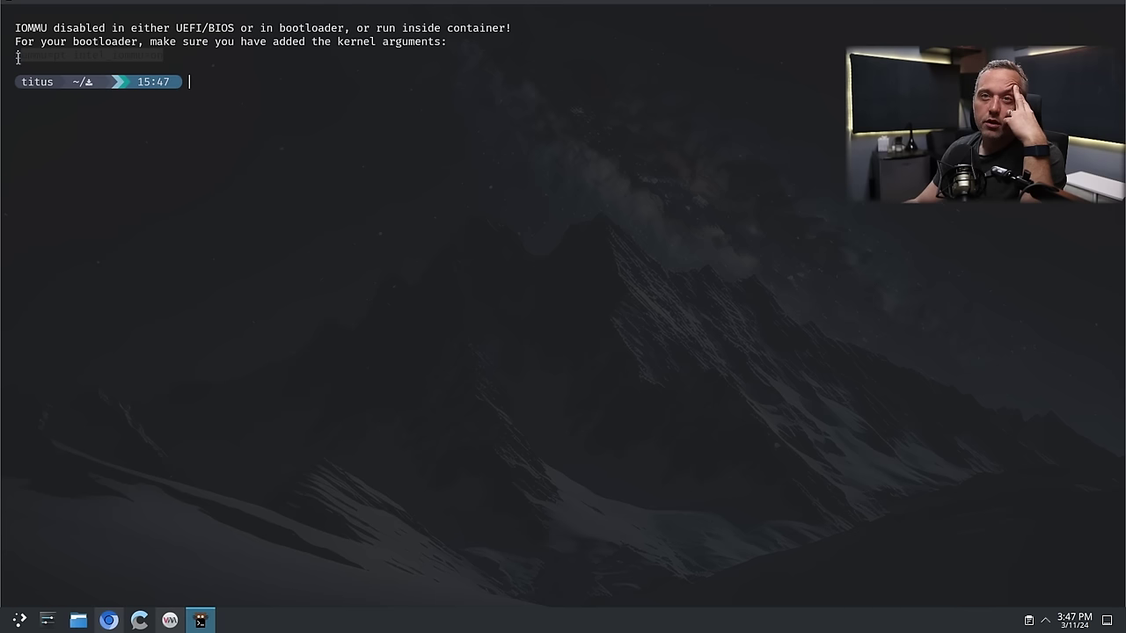
drag(15, 55, 164, 58)
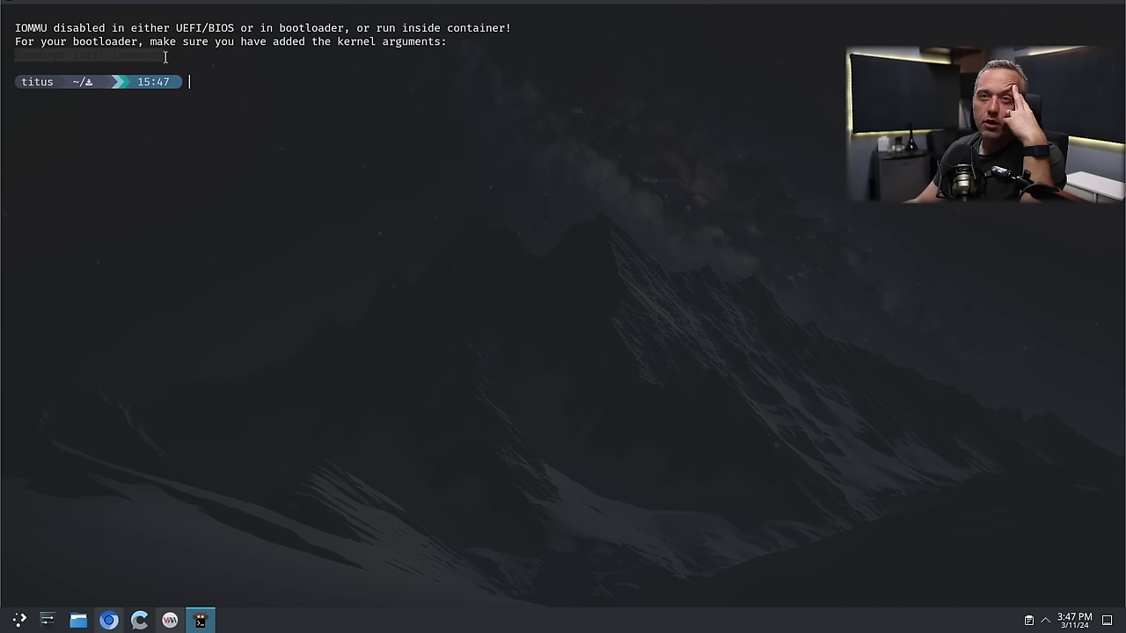
middle_click(168, 53)
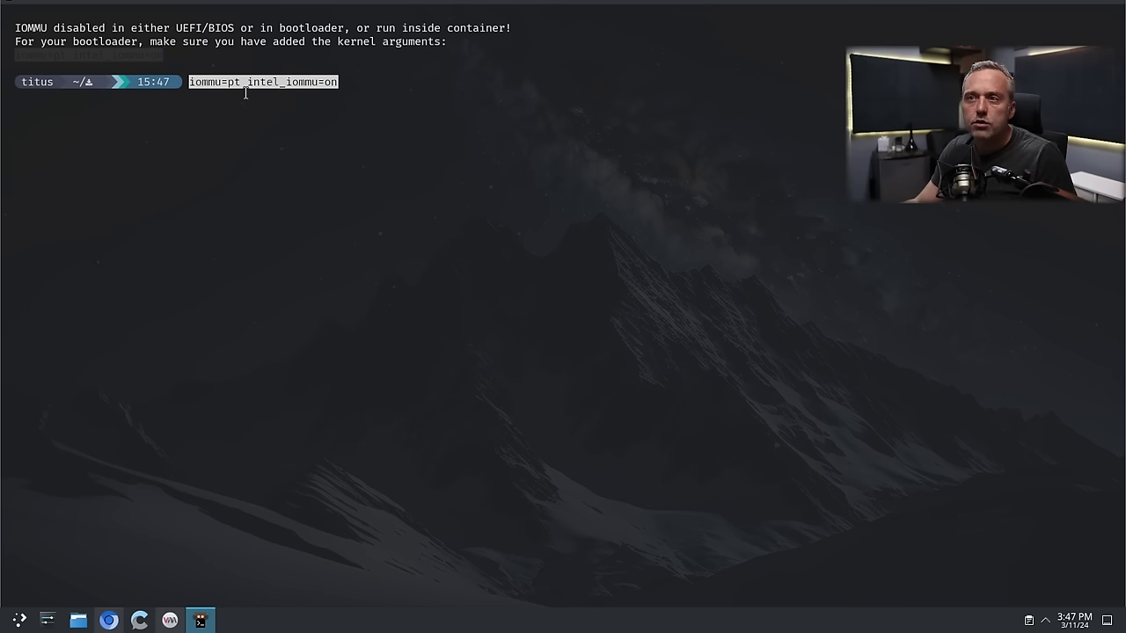
click(320, 135)
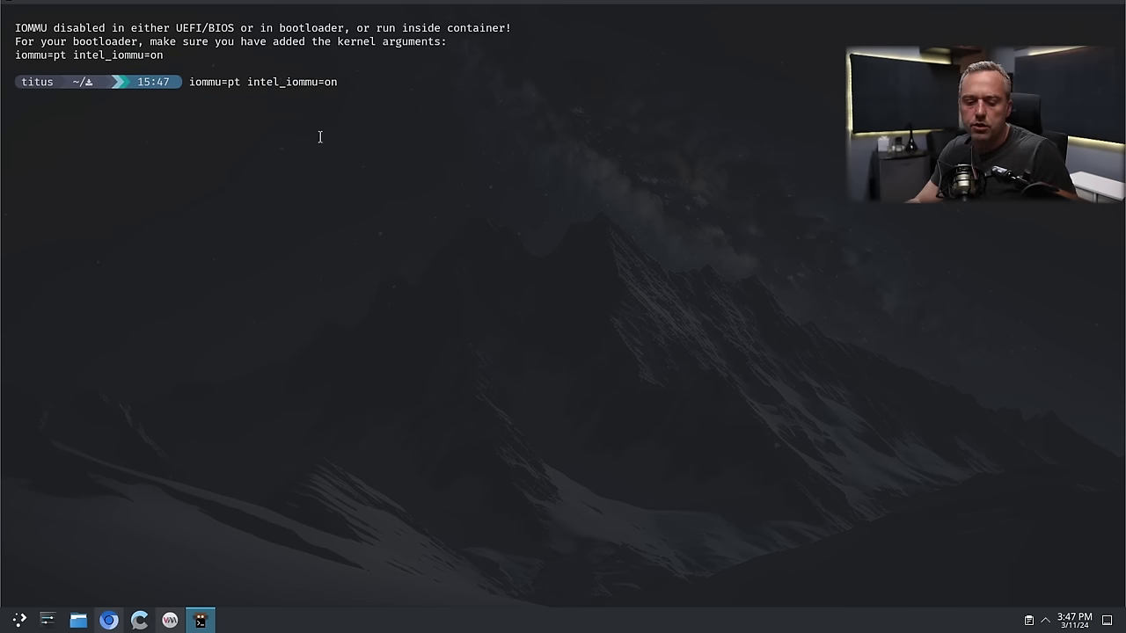
key(ctrl+c)
- Edit /etc/default/grub in vim as root, set GRUB_CMDLINE_LINUX to "iommu=pt intel_iommu=on" and save the file
text(sudo vim /et)
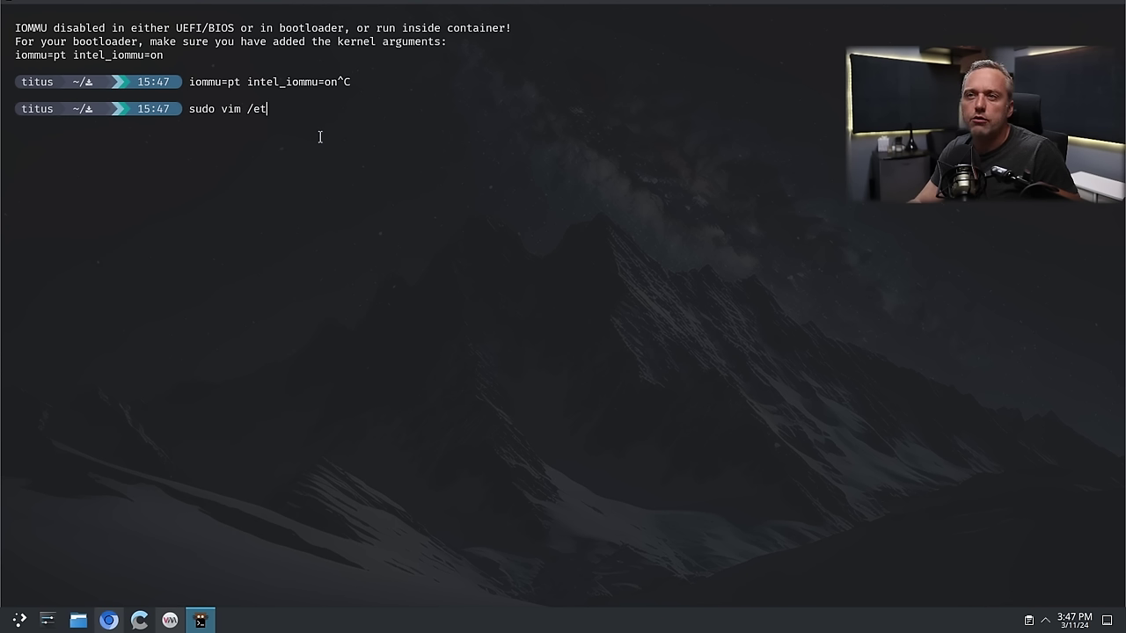
text(c/default/grub)
key(Return)
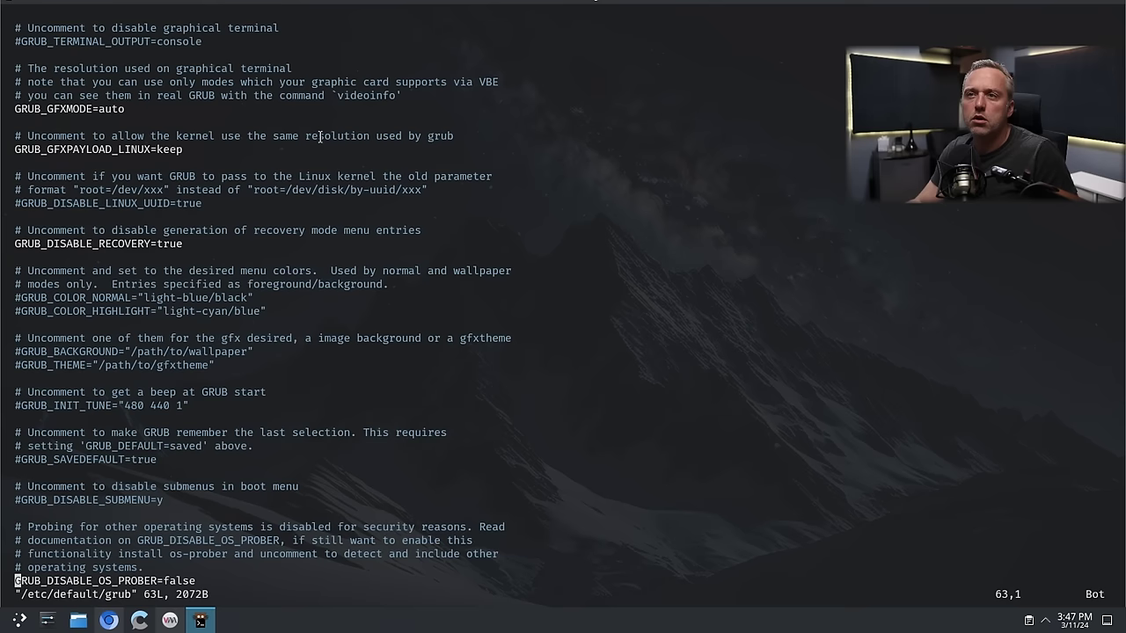
scroll(377, 138, up, 7)
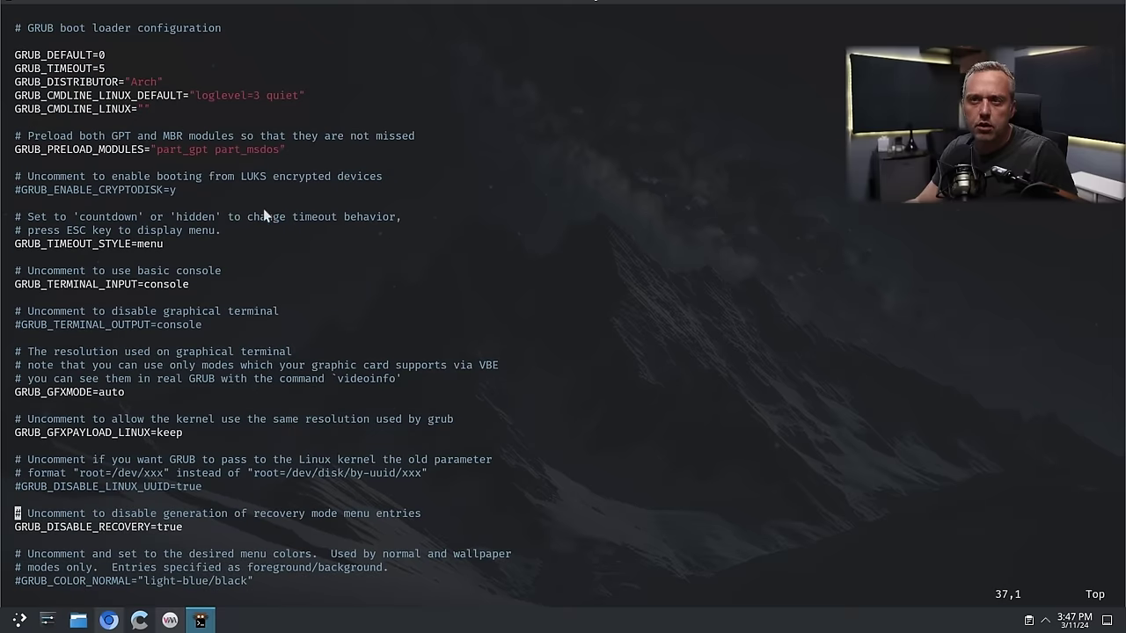
click(266, 108)
key(i)
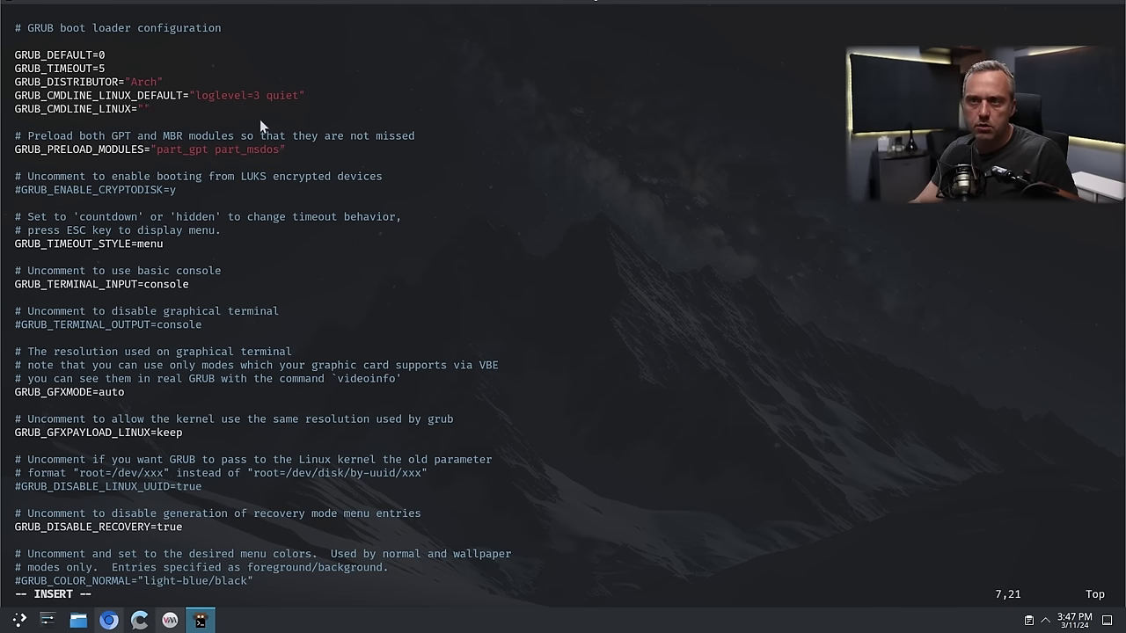
key(ctrl+shift+v)
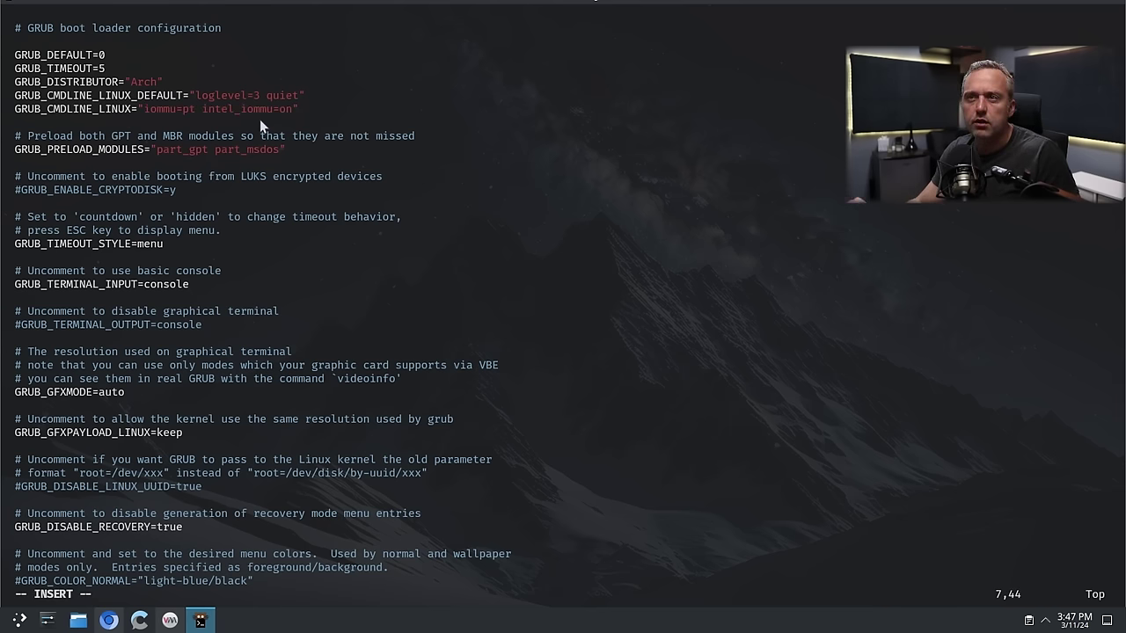
key(Escape)
text(:wq)
key(Return)
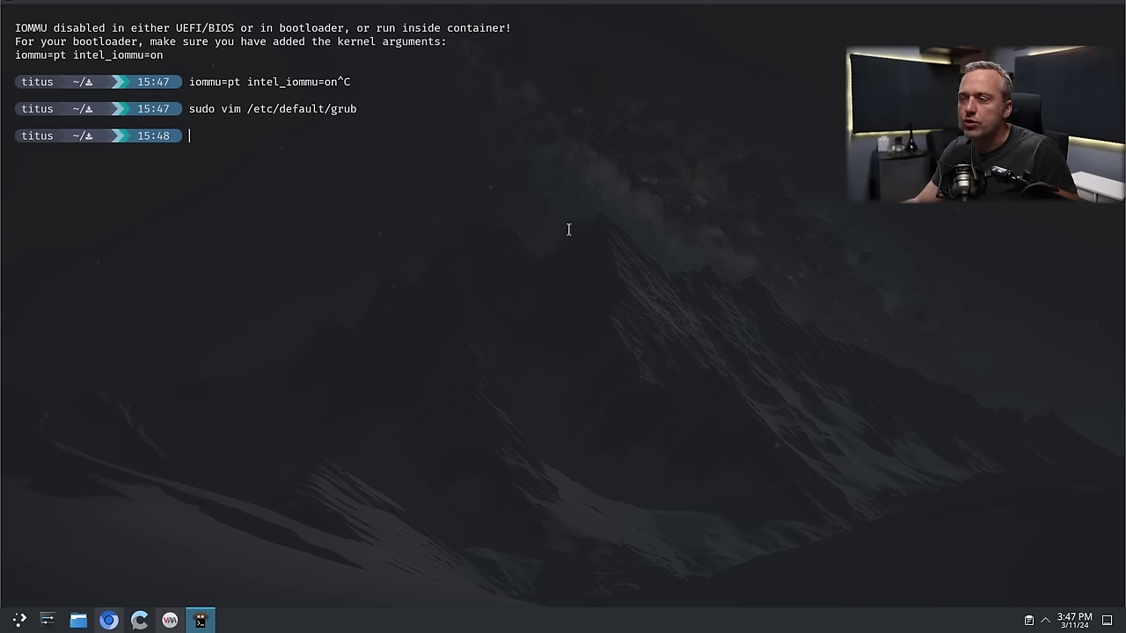
- Regenerate the boot configuration with sudo grub-mkconfig -o /boot/grub/grub.cfg and reboot the system
text(sudo grub-mk)
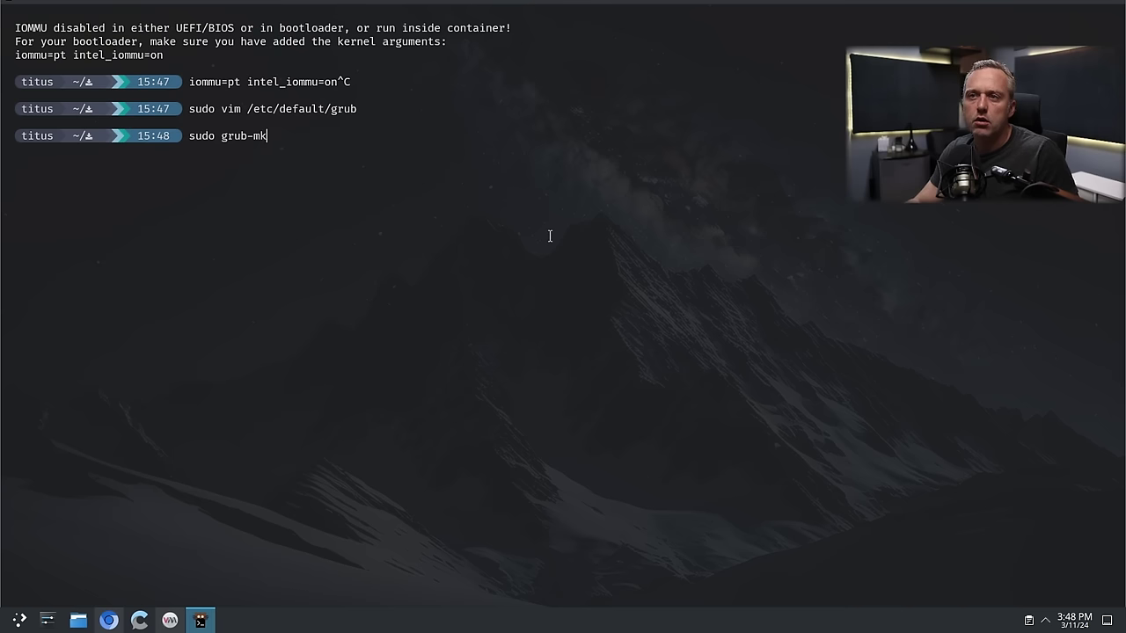
text(confi)
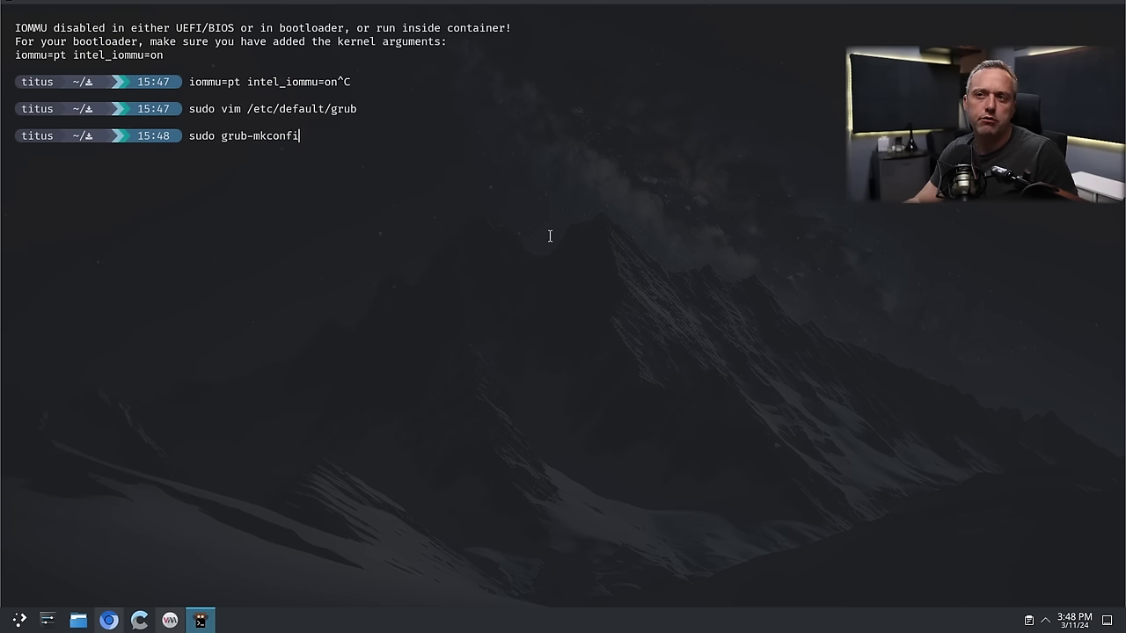
text(g -o )
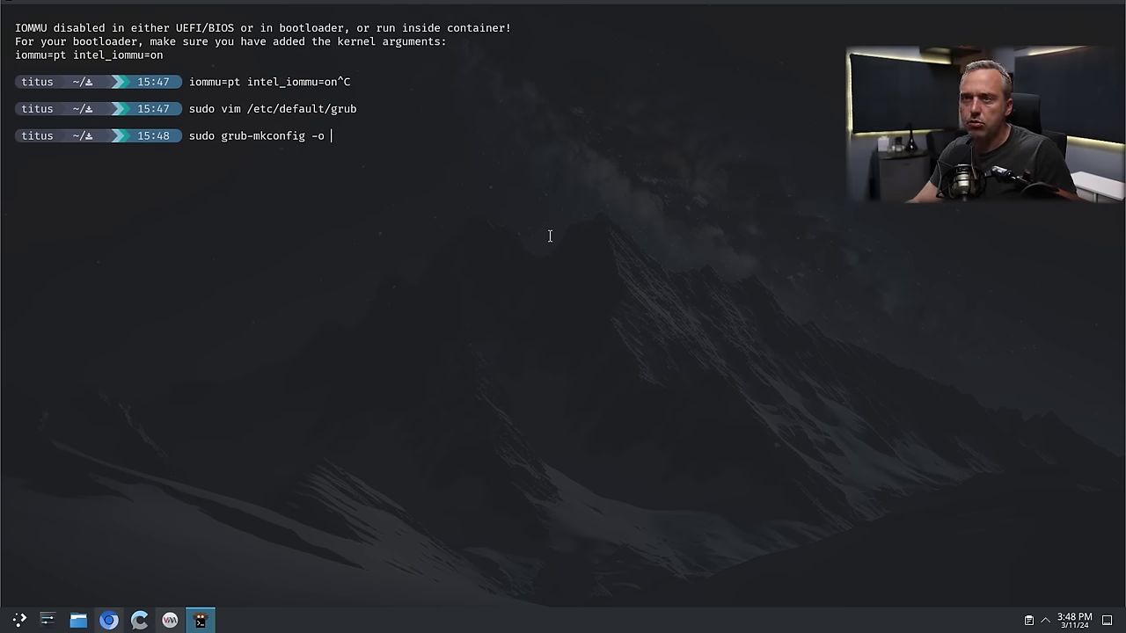
text(/boot/)
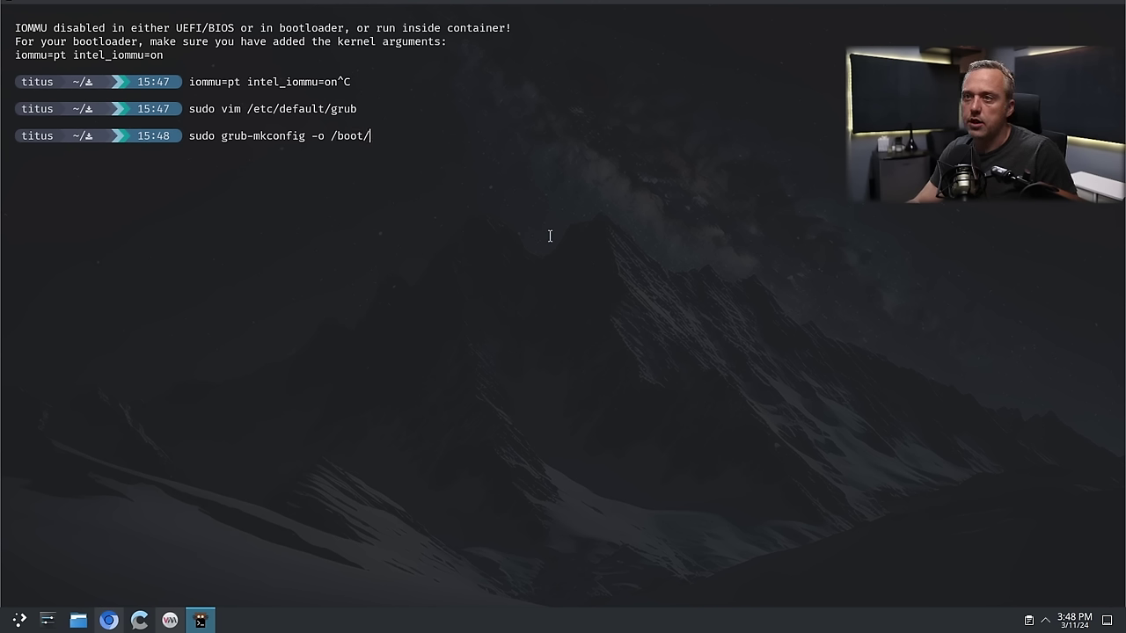
text(grub/gru)
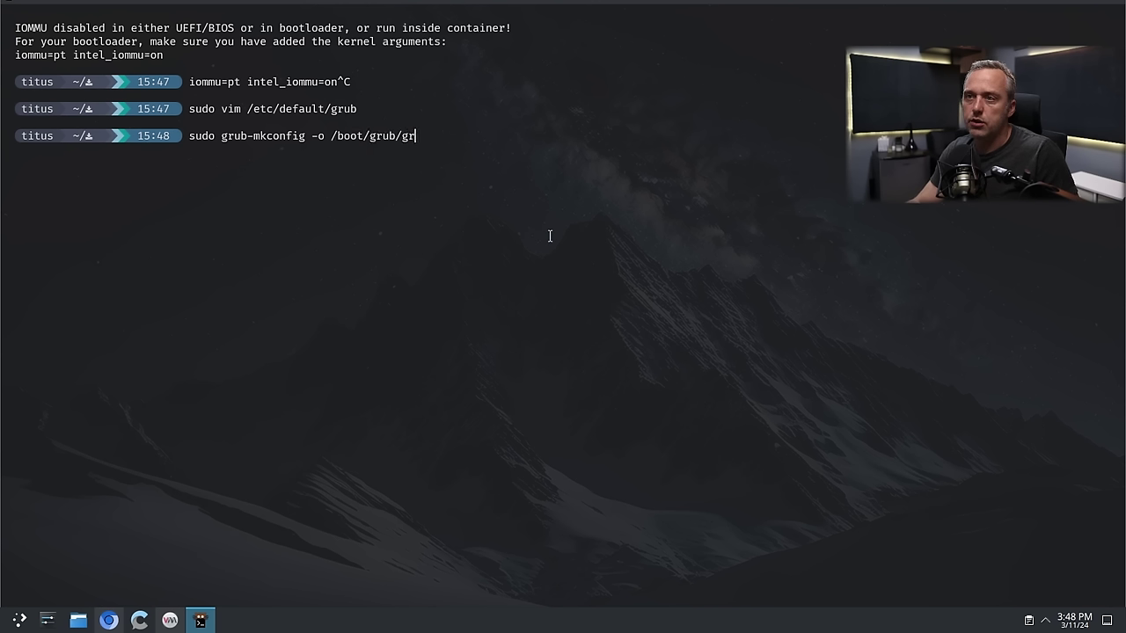
key(Tab)
text(b.cfg)
key(Return)
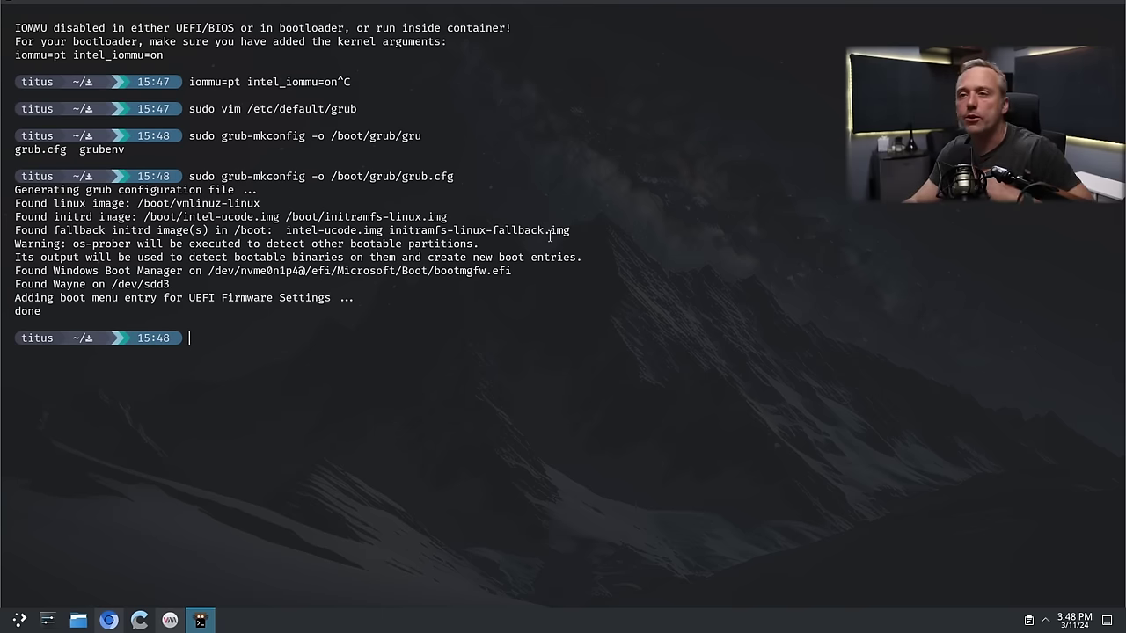
text(reboot)
key(Return)
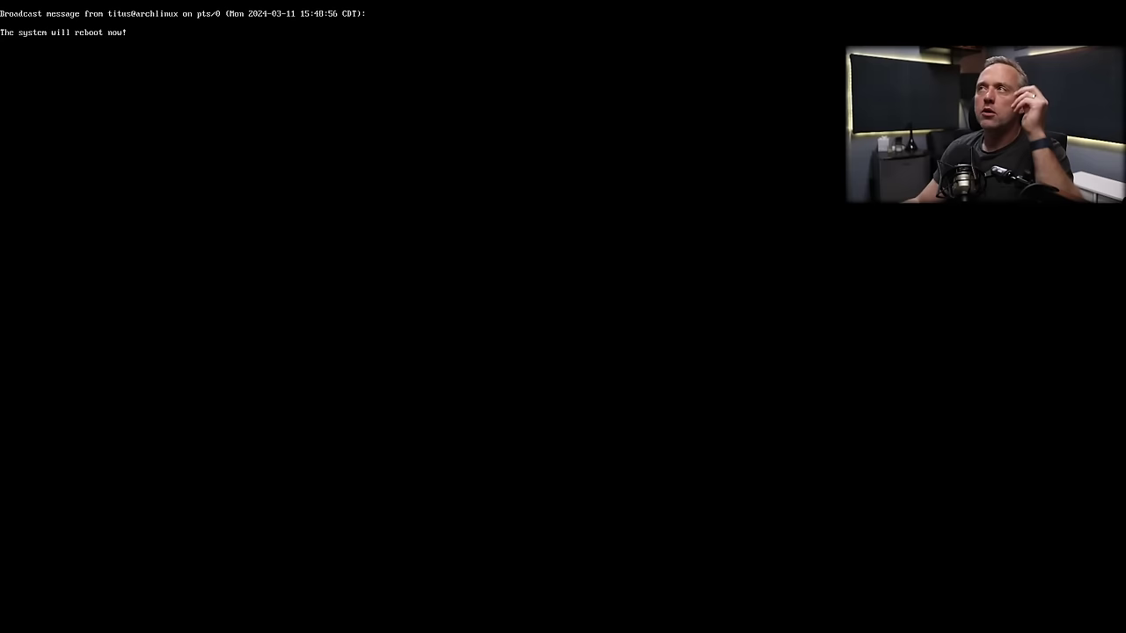
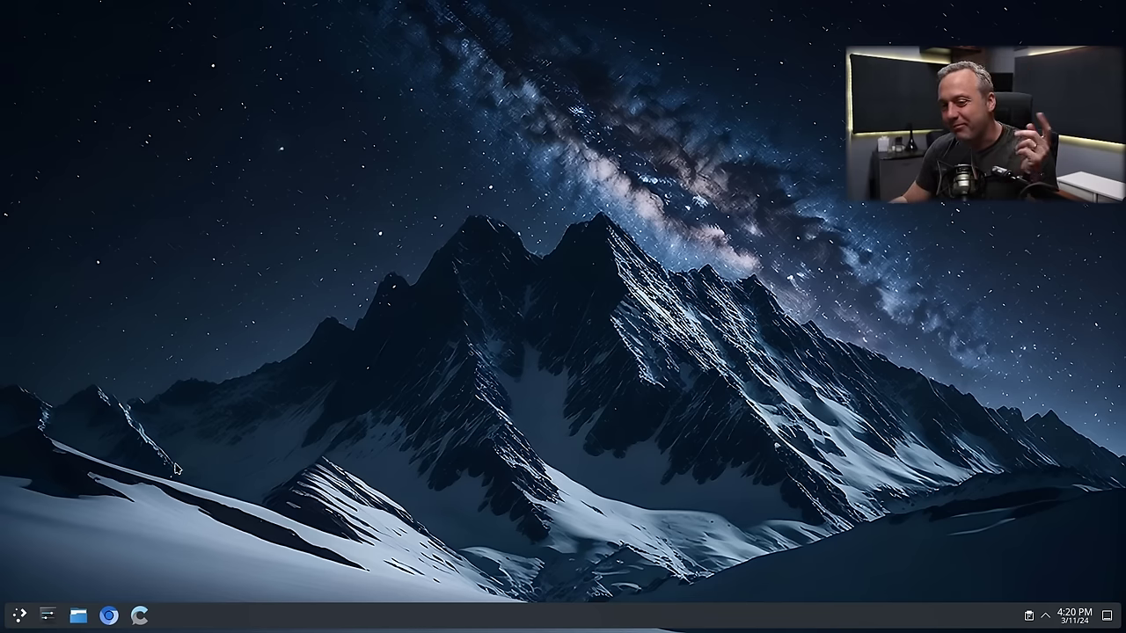
- Open a terminal, list the PCI devices with lspci and look through the output for the NVMe controllers
key(super+Return)
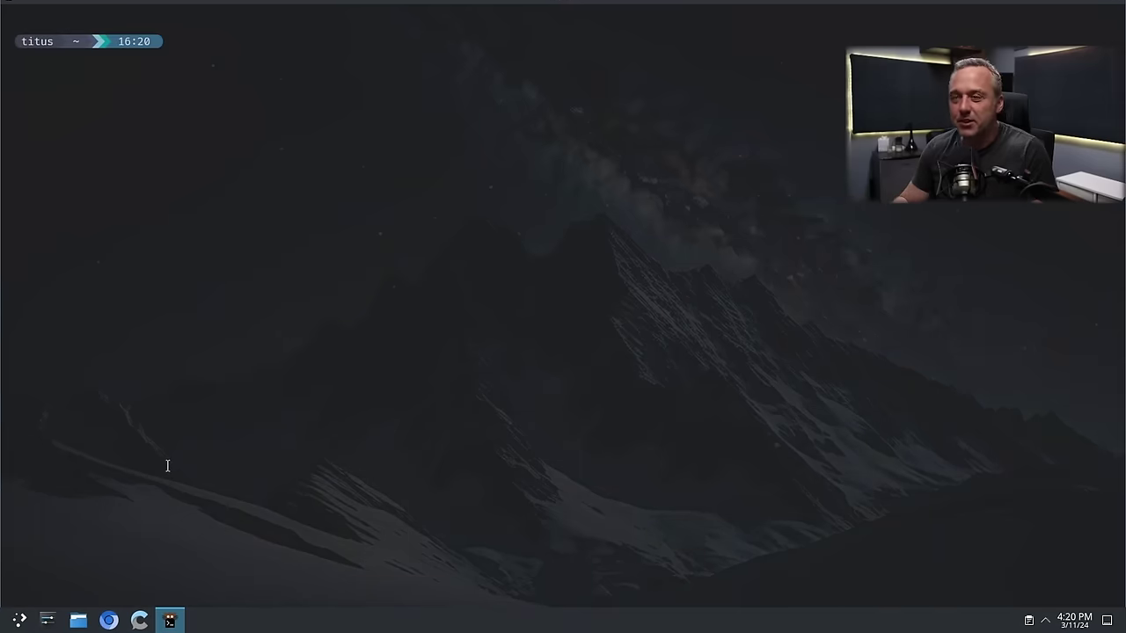
text(lspci)
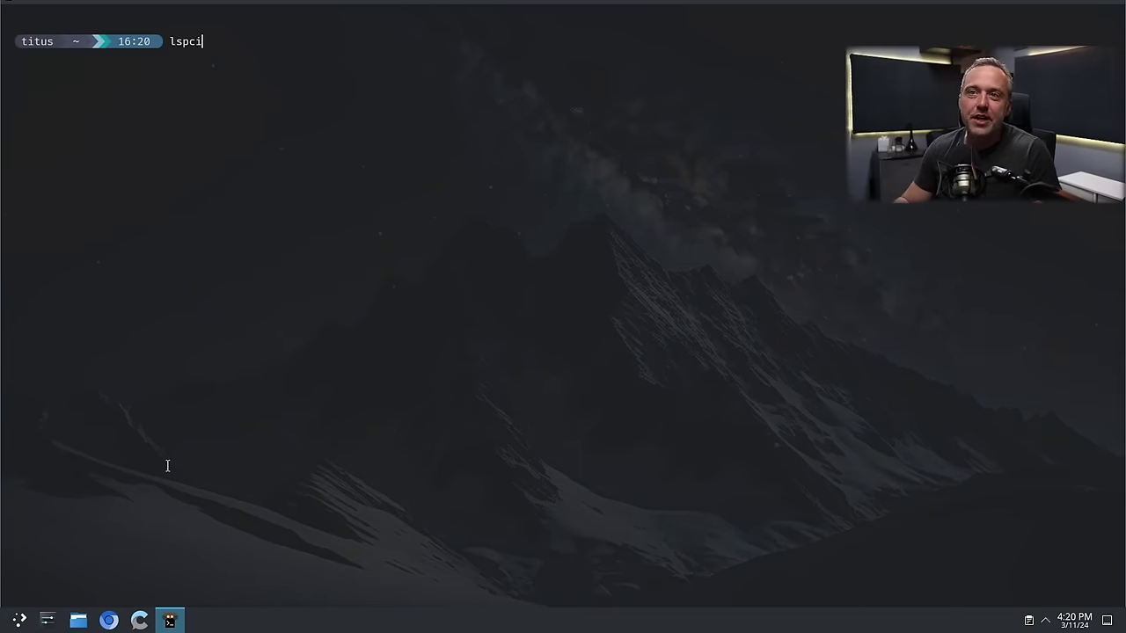
key(Return)
scroll(275, 310, up, 15)
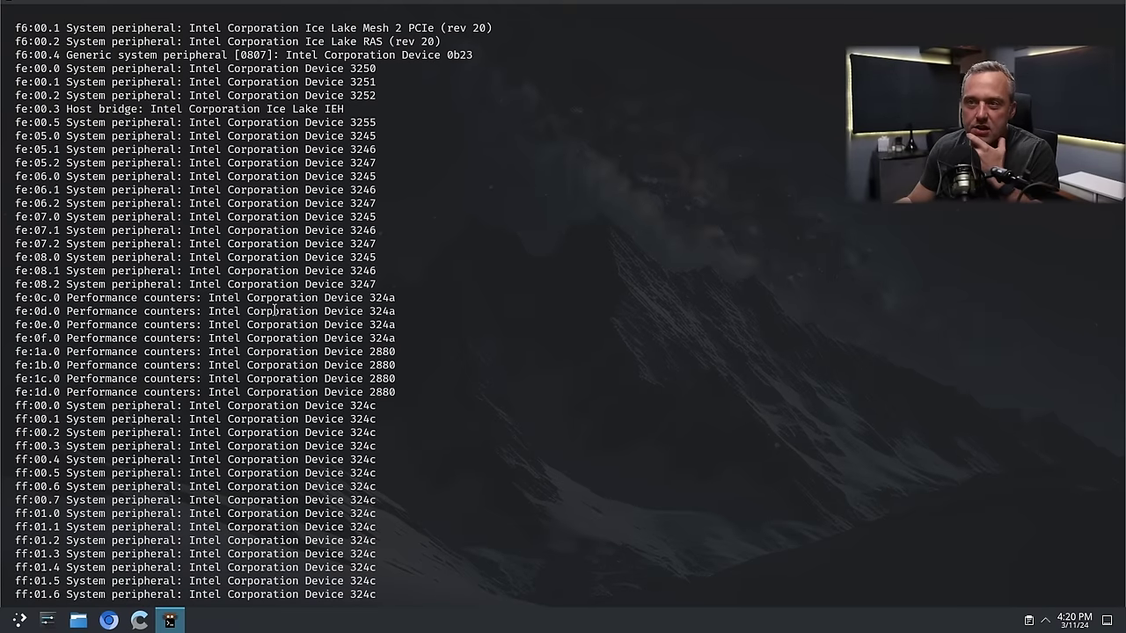
scroll(274, 309, up, 12)
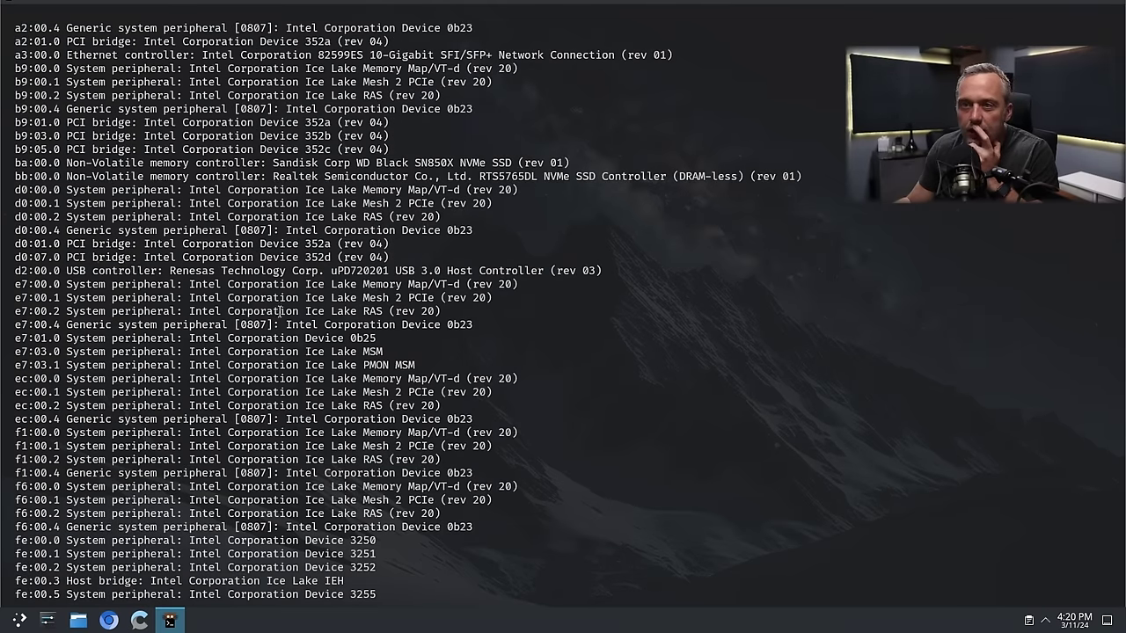
- Find the NVIDIA GeForce RTX 2060 entries under address 75:00 in the lspci output
scroll(280, 311, up, 12)
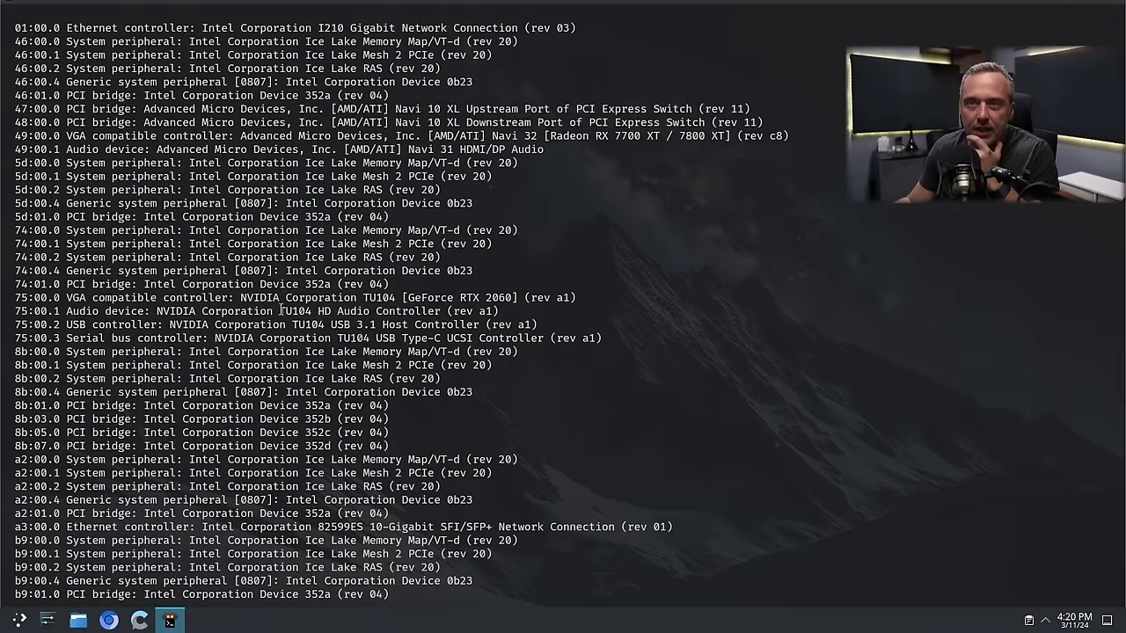
drag(80, 299, 511, 347)
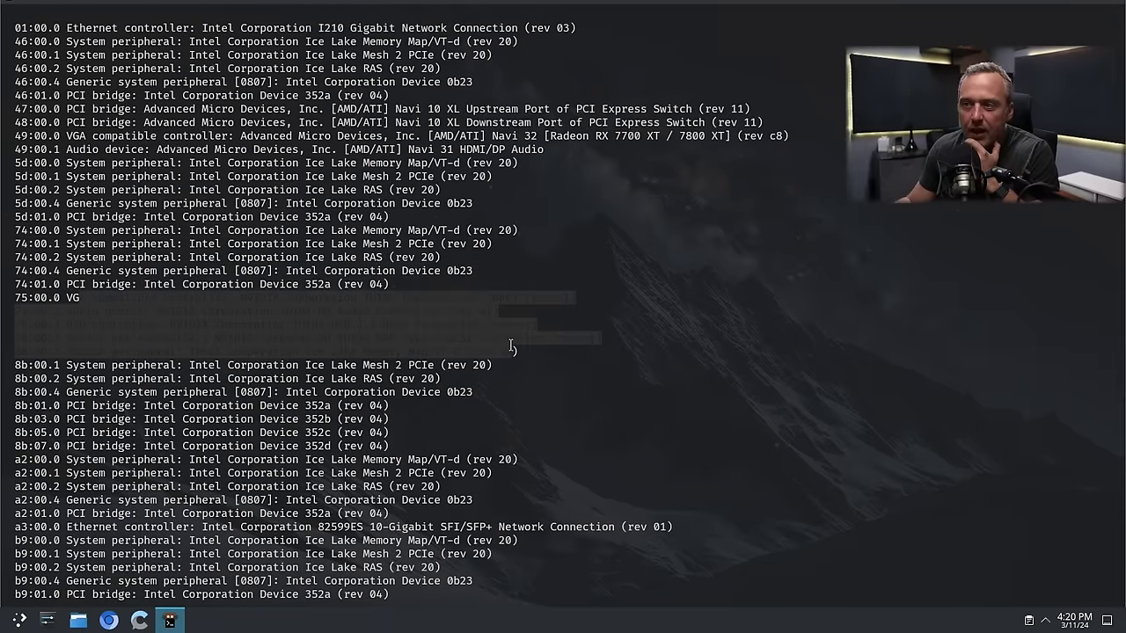
click(508, 344)
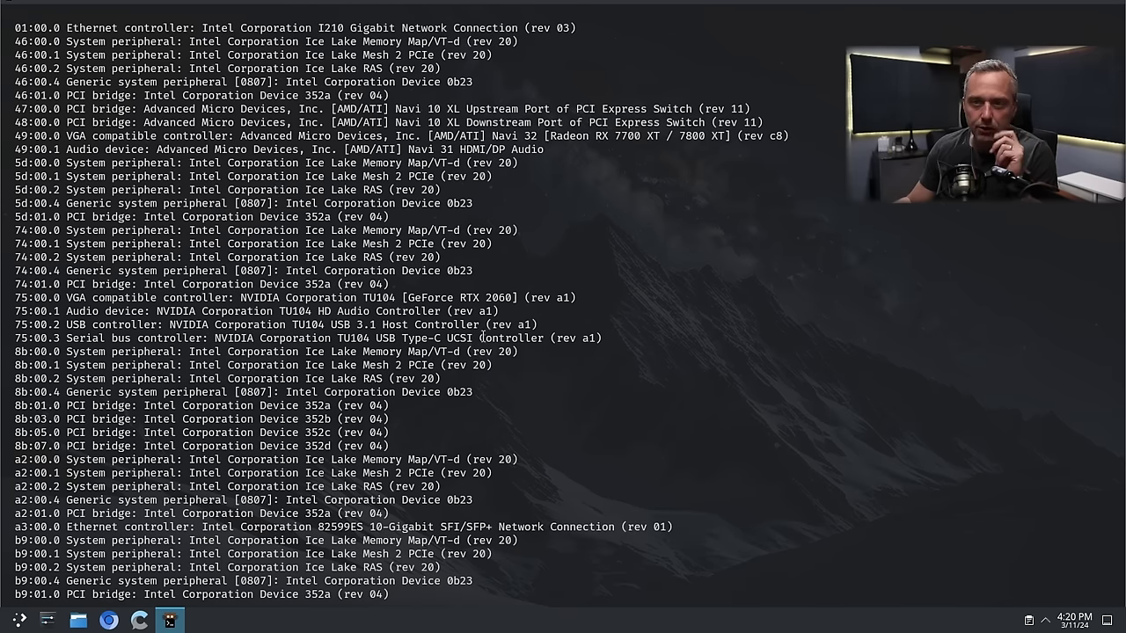
- List the numeric IDs of the devices at address 75 with lspci -kn | grep 75, correcting the misspelled command name
text(lcpci -kn )
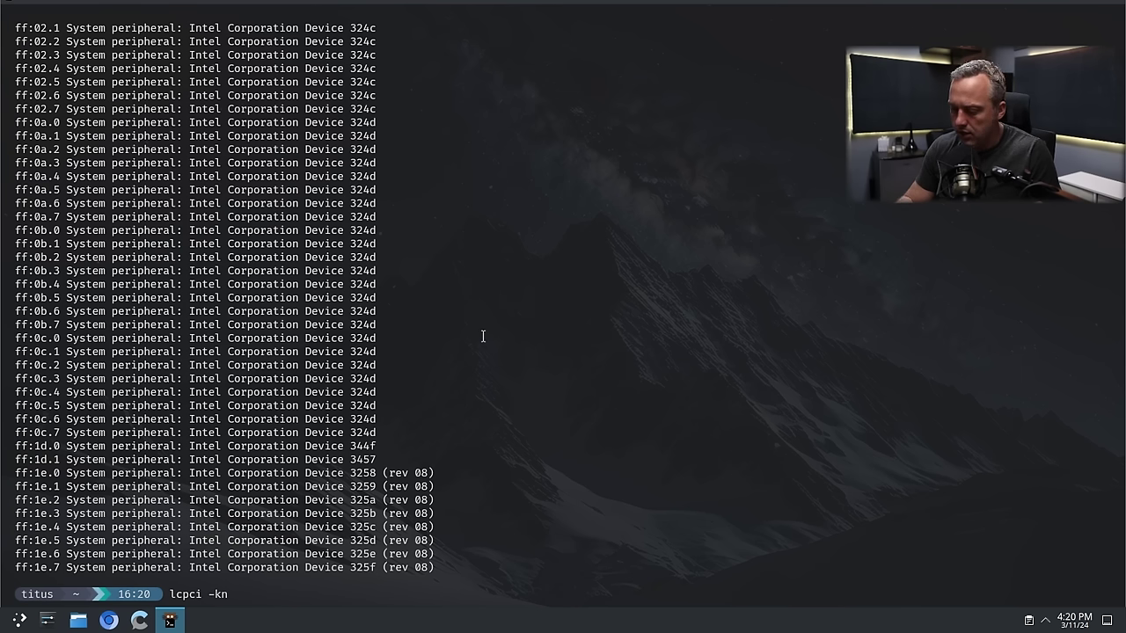
text(| grep )
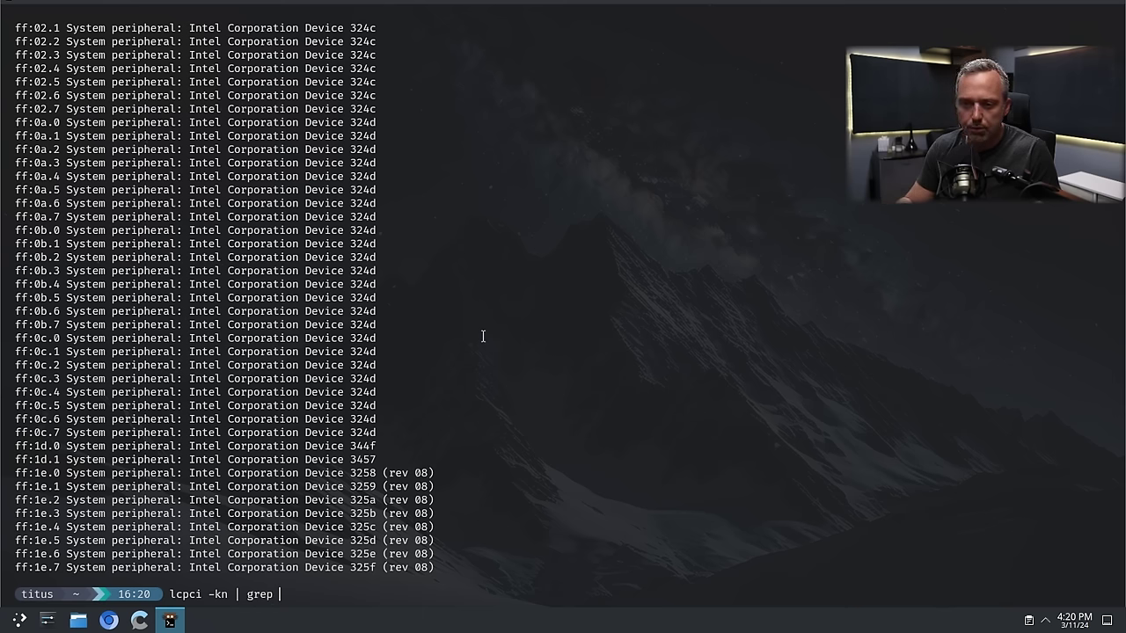
text(75)
key(Return)
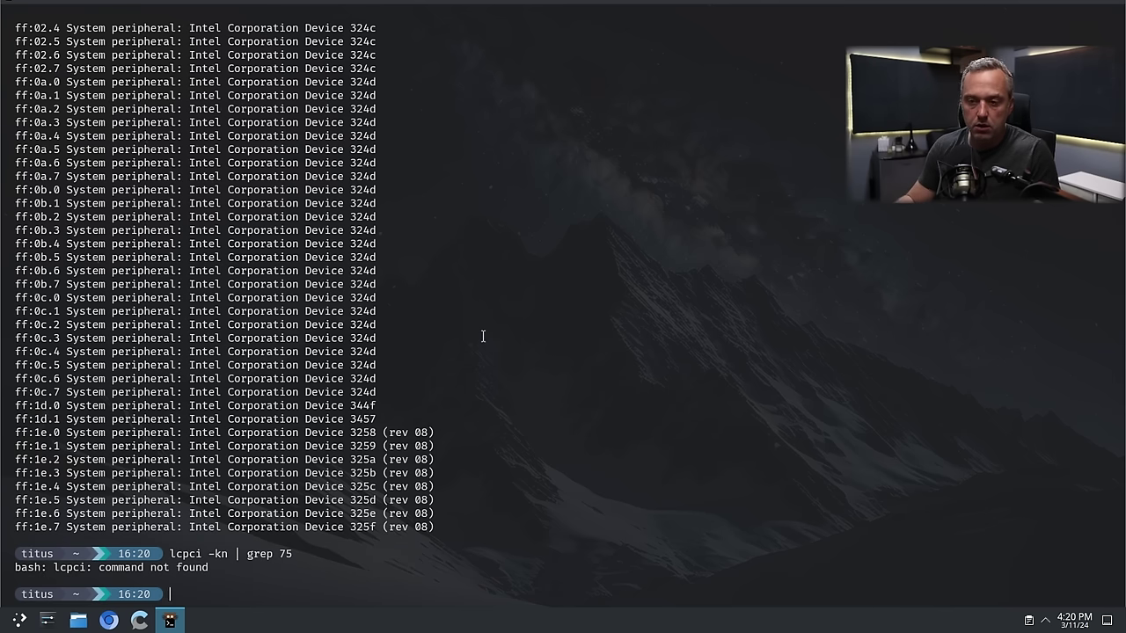
key(Up)
key(Left)
key(Left)
key(Left)
key(Left)
key(Left)
key(Left)
key(Left)
key(Left)
key(Left)
key(Left)
key(Left)
key(Left)
key(Left)
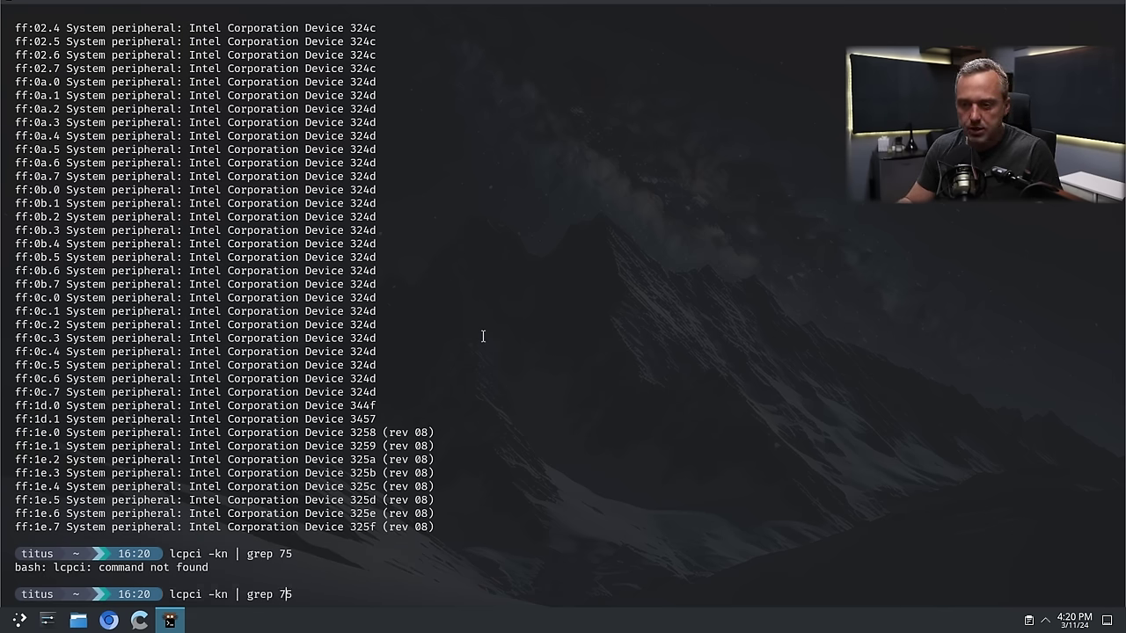
key(BackSpace)
text(s)
key(Return)
- Rerun the filtered listing as lspci -kn | grep 75 -n5 and examine which kernel drivers the 75:00 devices use
key(Up)
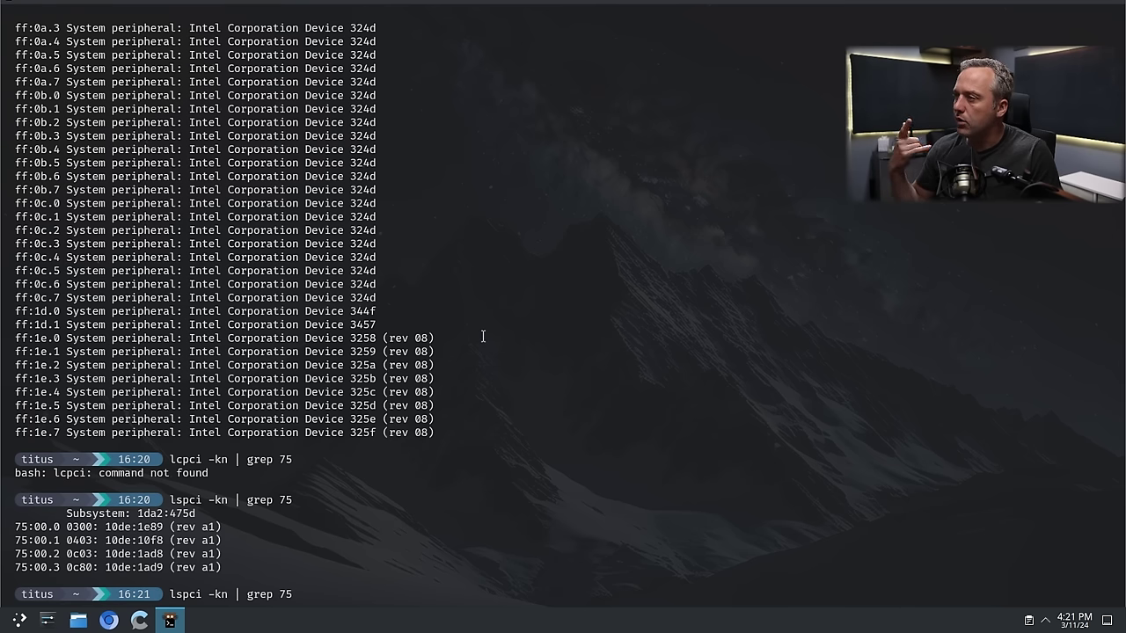
text(-n 5)
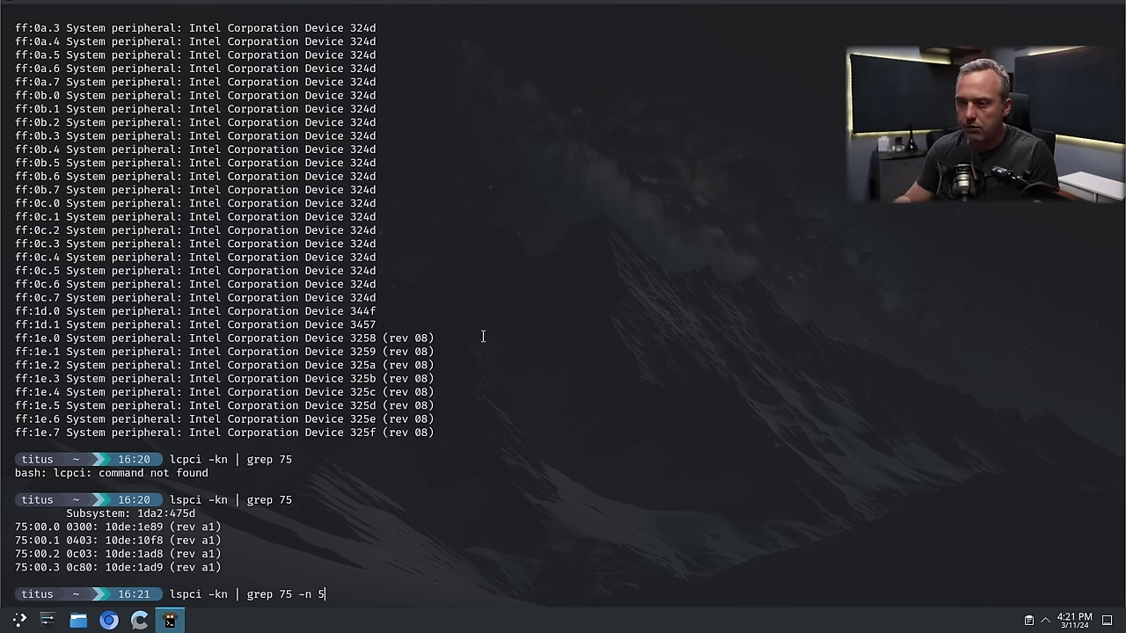
key(Return)
key(Up)
key(Left)
key(BackSpace)
key(Return)
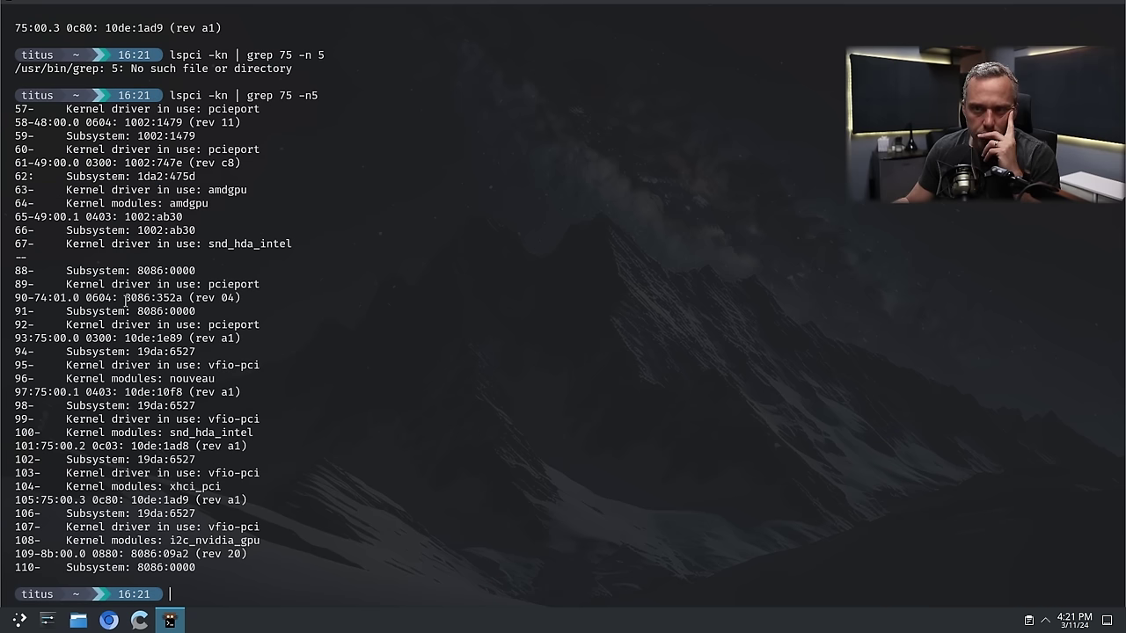
drag(25, 338, 273, 420)
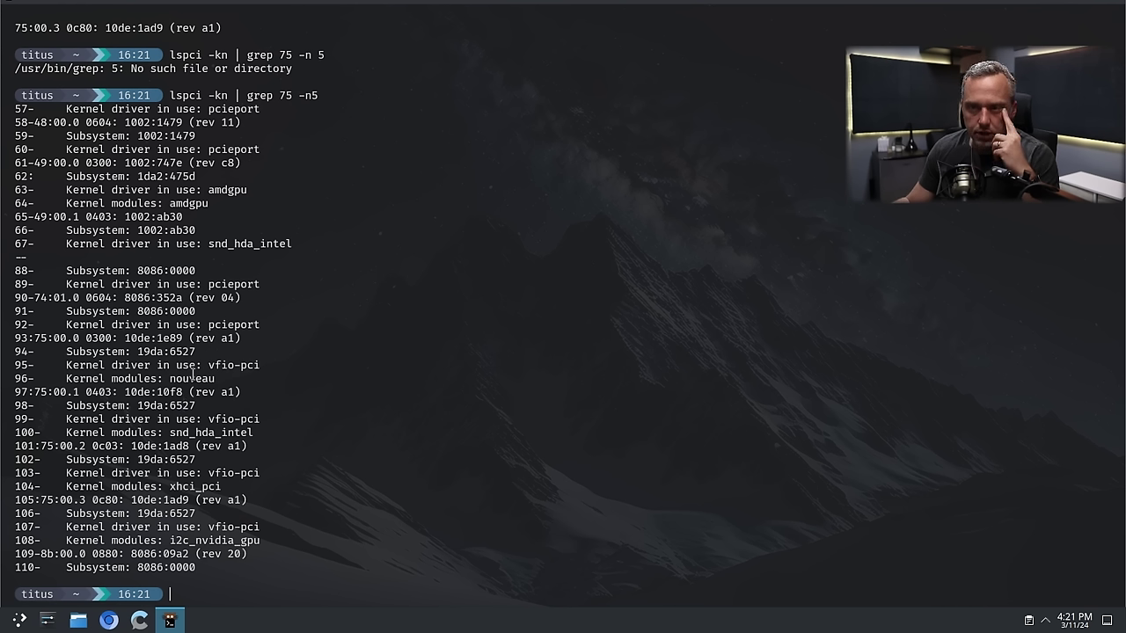
drag(132, 367, 264, 371)
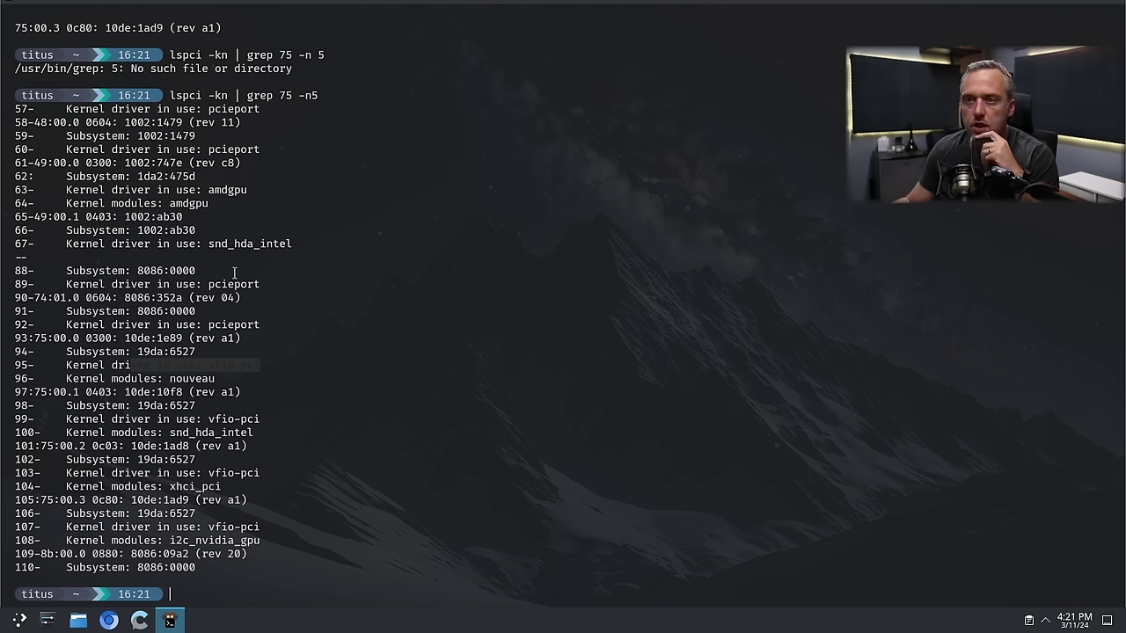
click(586, 443)
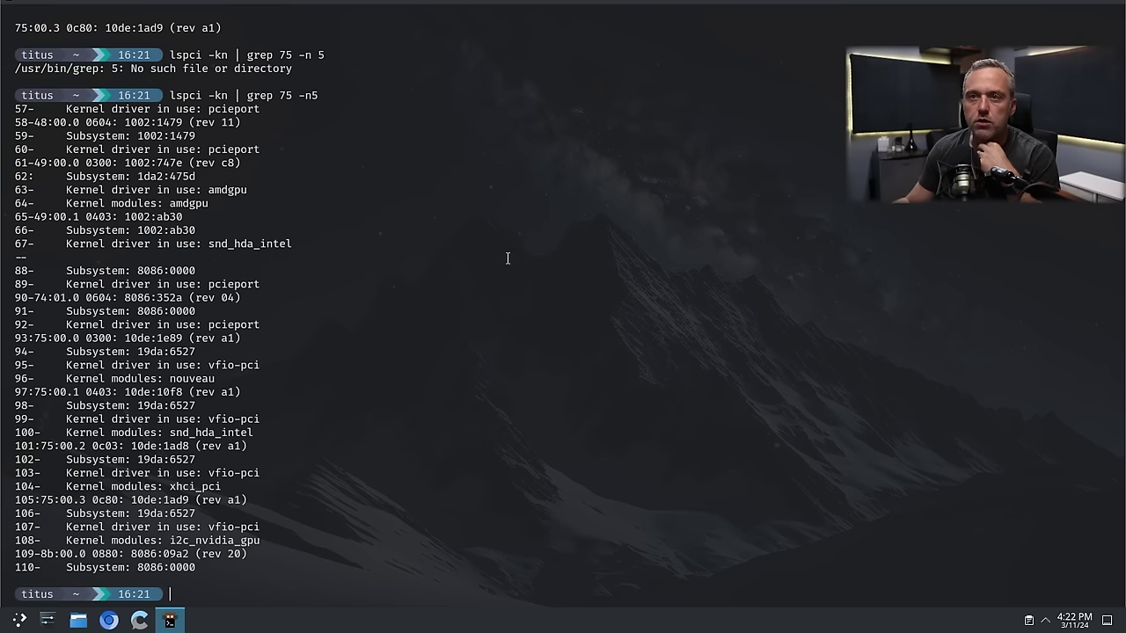
- Clear the terminal output and exit the terminal session
text(clear)
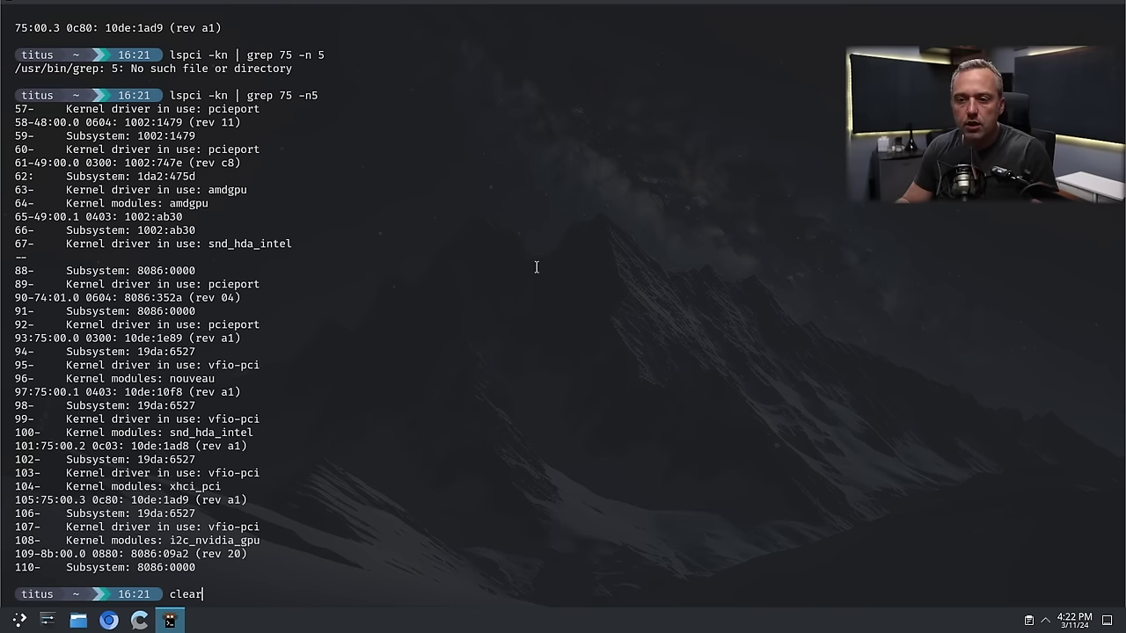
key(Return)
text(exit)
key(Return)
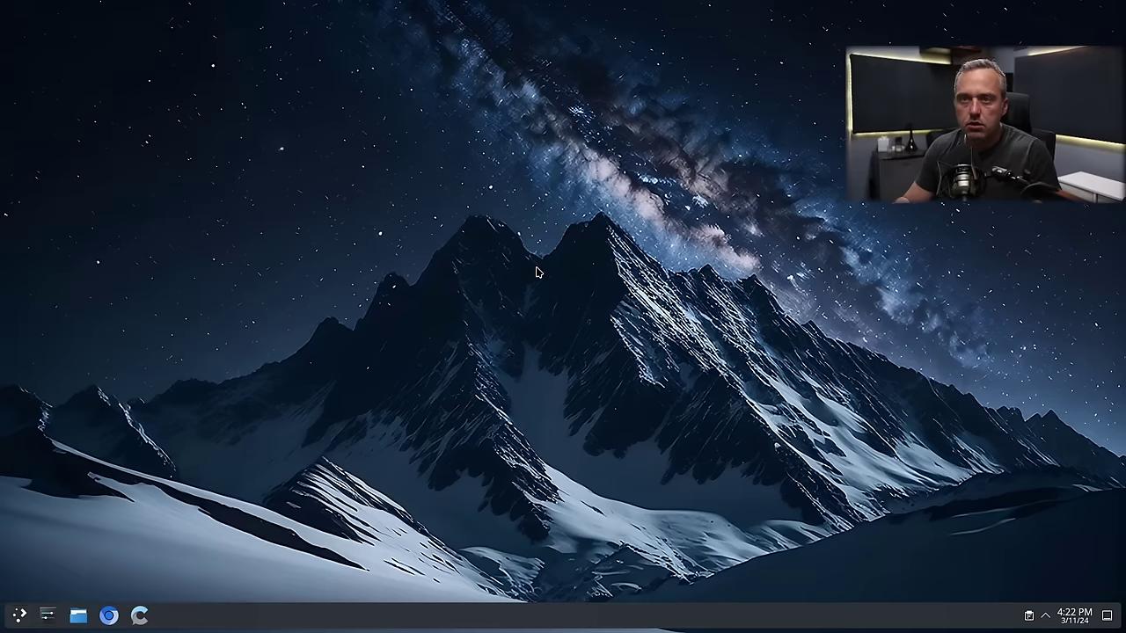
- Launch Virtual Machine Manager and select the QEMU/KVM connection
key(super)
text(virt)
key(Return)
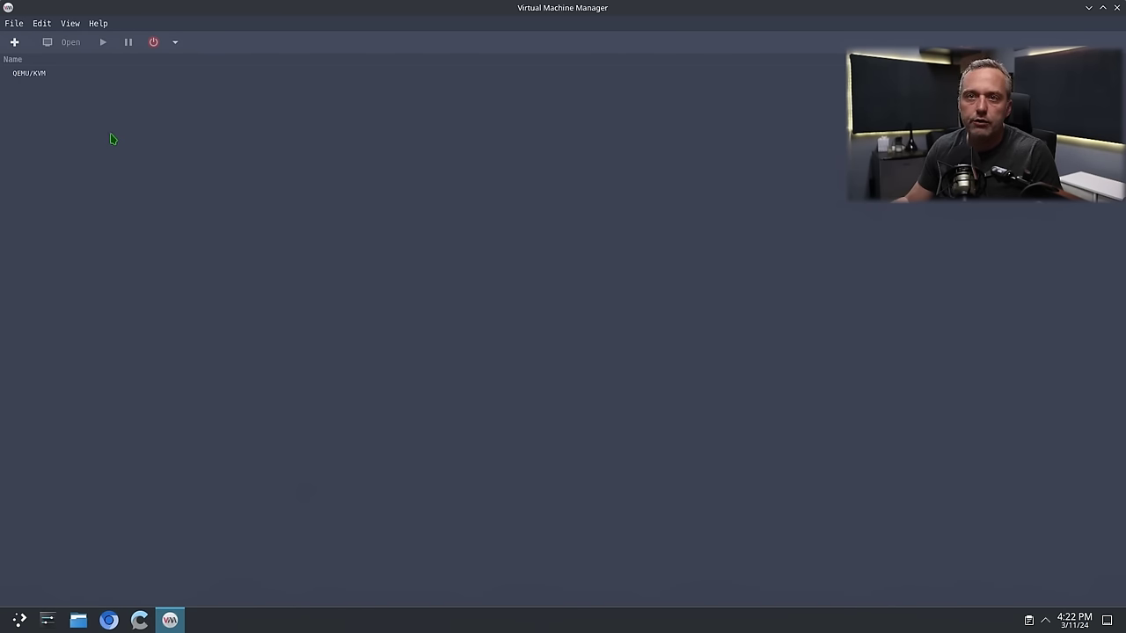
click(28, 72)
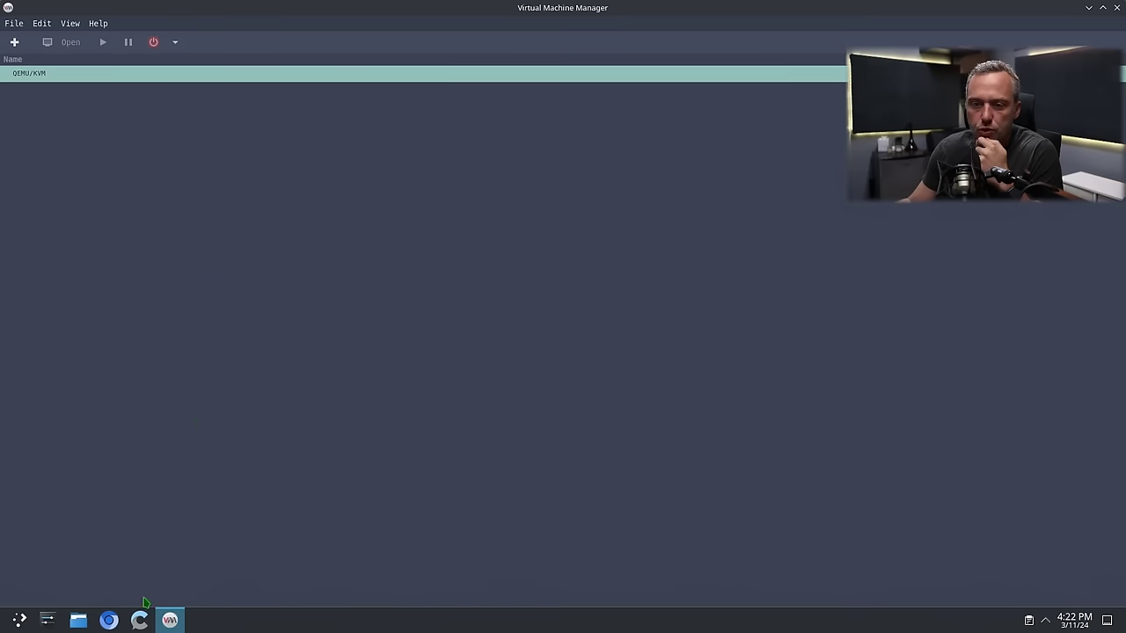
- Switch to the web browser and search for "passthrough nvme drive qemu"
click(109, 621)
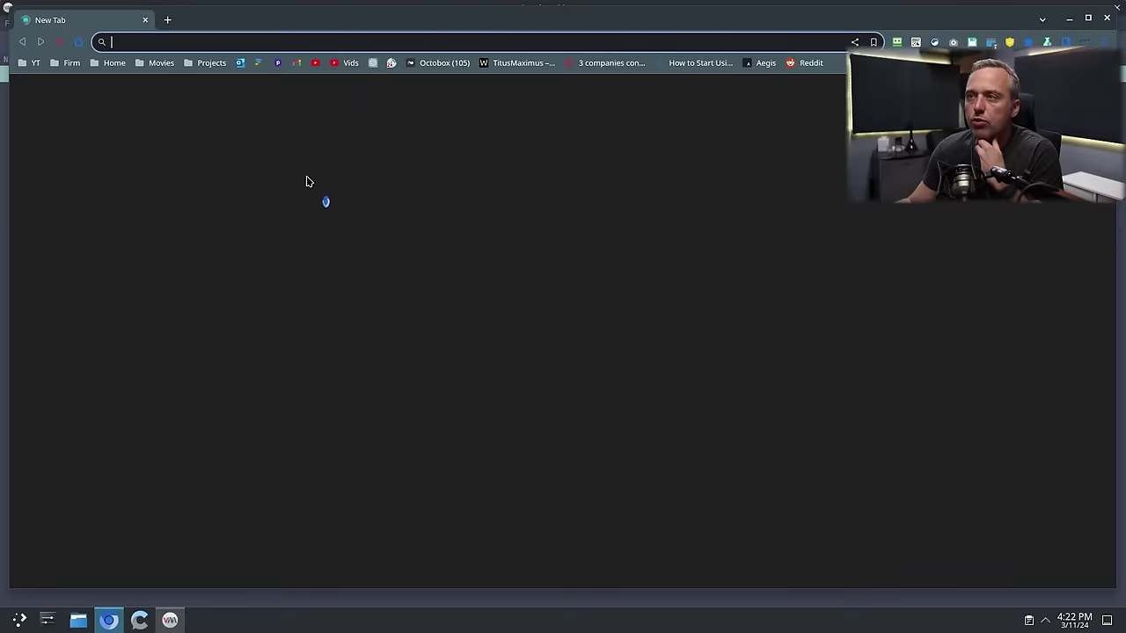
text(passthrough )
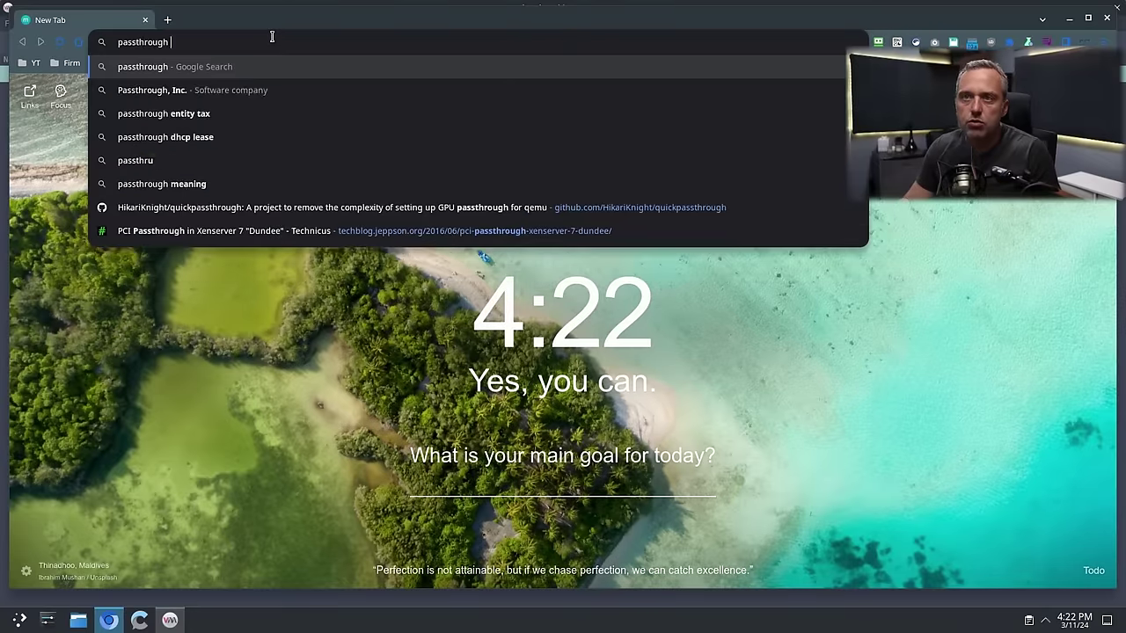
text(nvme dri)
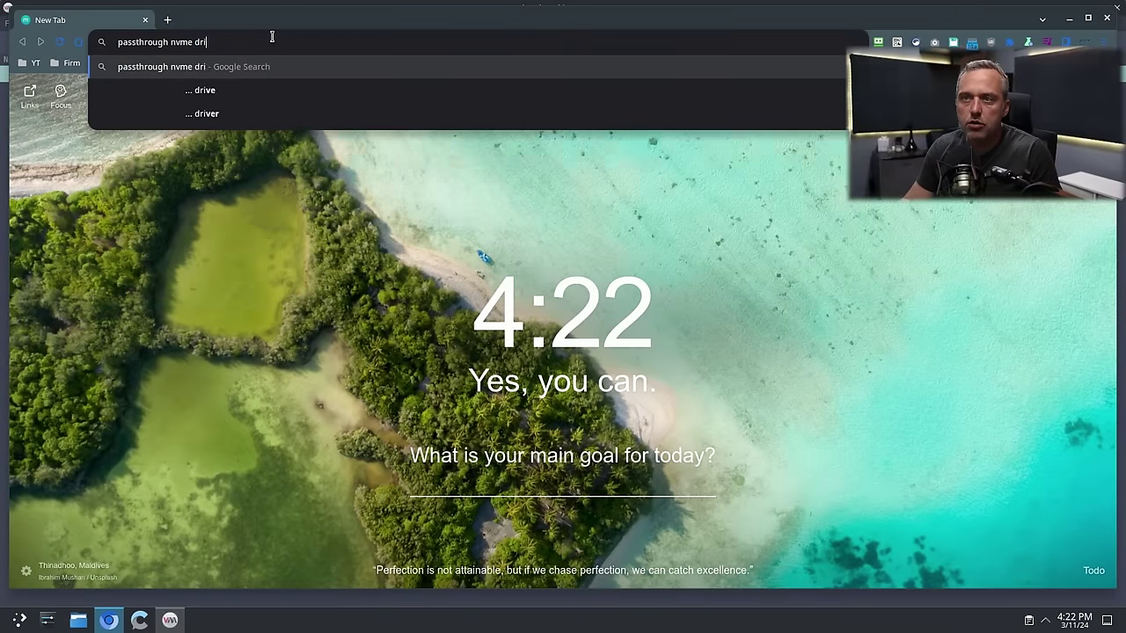
text(ve qemu)
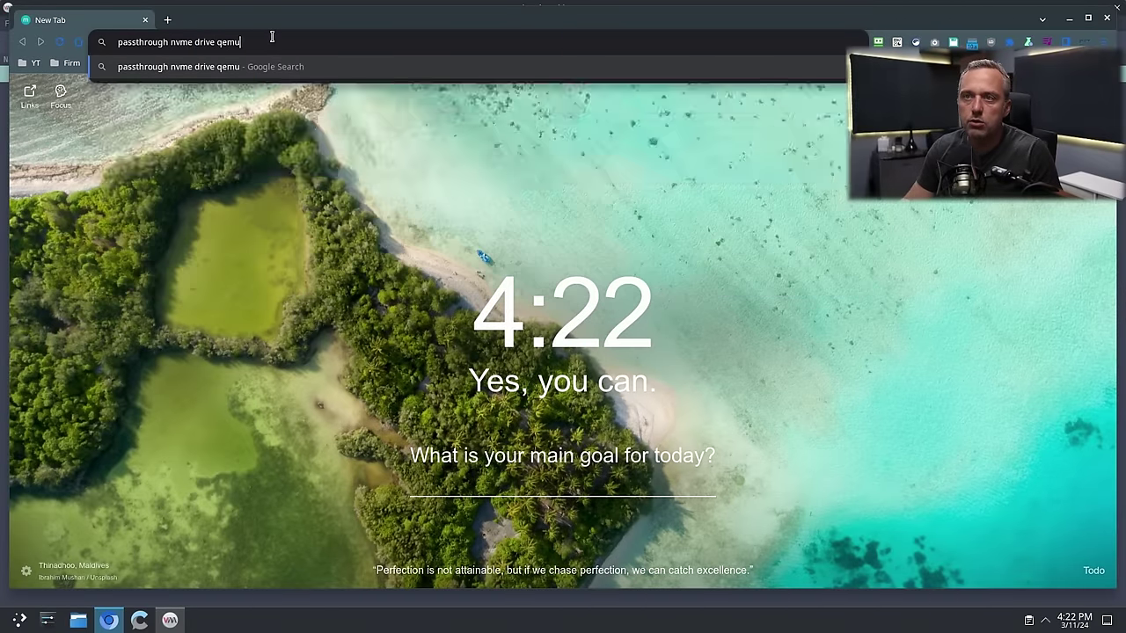
key(Return)
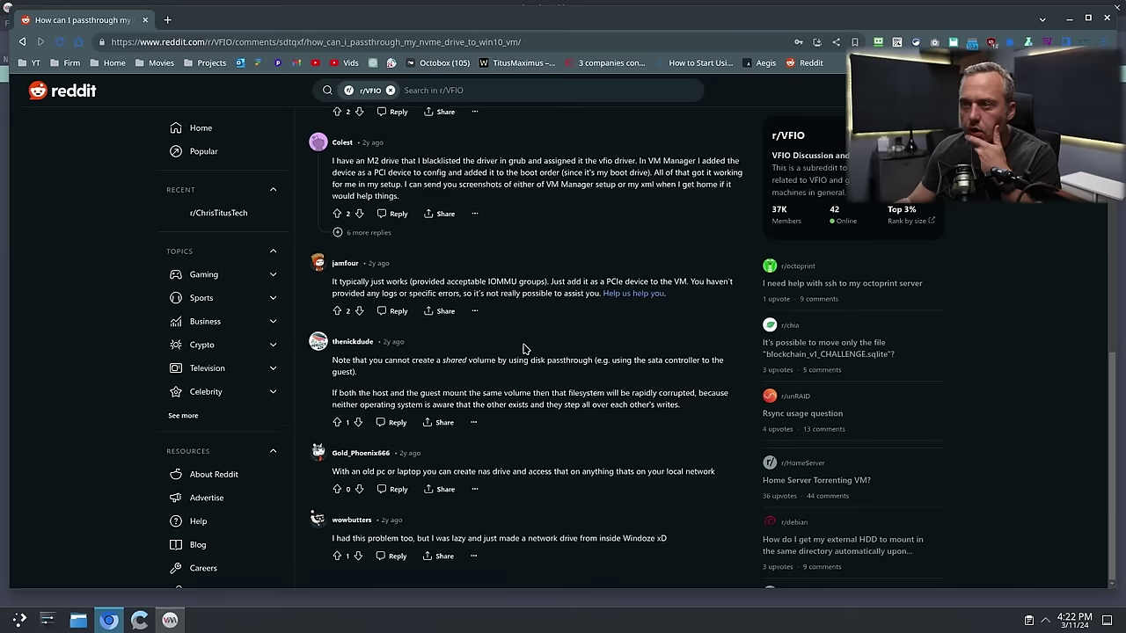
- Check the "Help us help you" link in the Reddit NVMe passthrough thread, close it and return to the search results
click(637, 294)
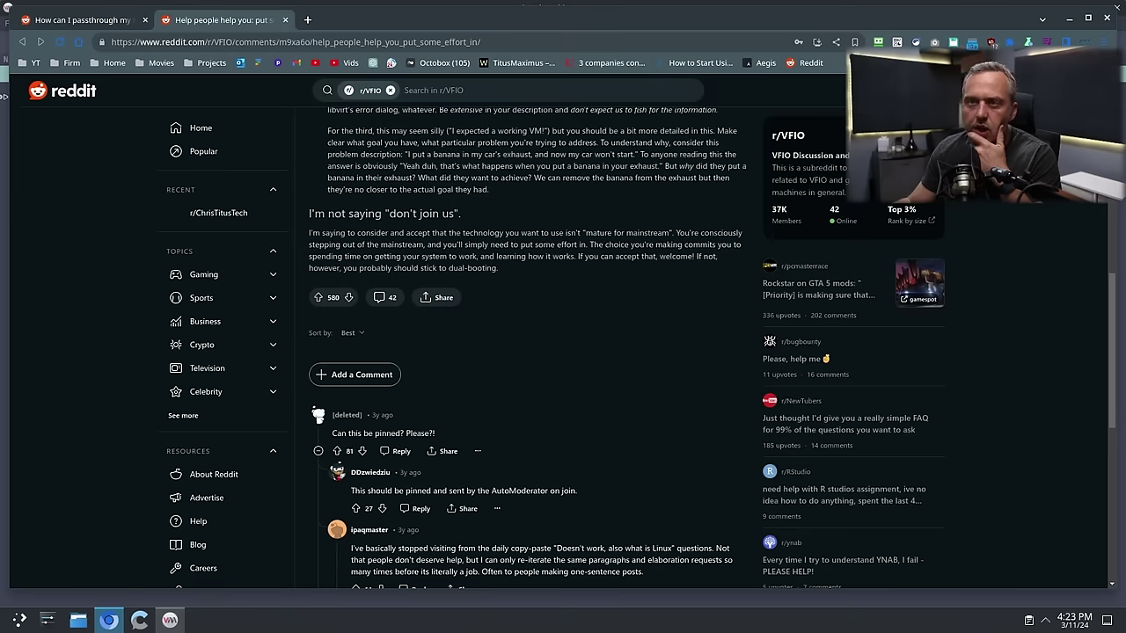
click(286, 24)
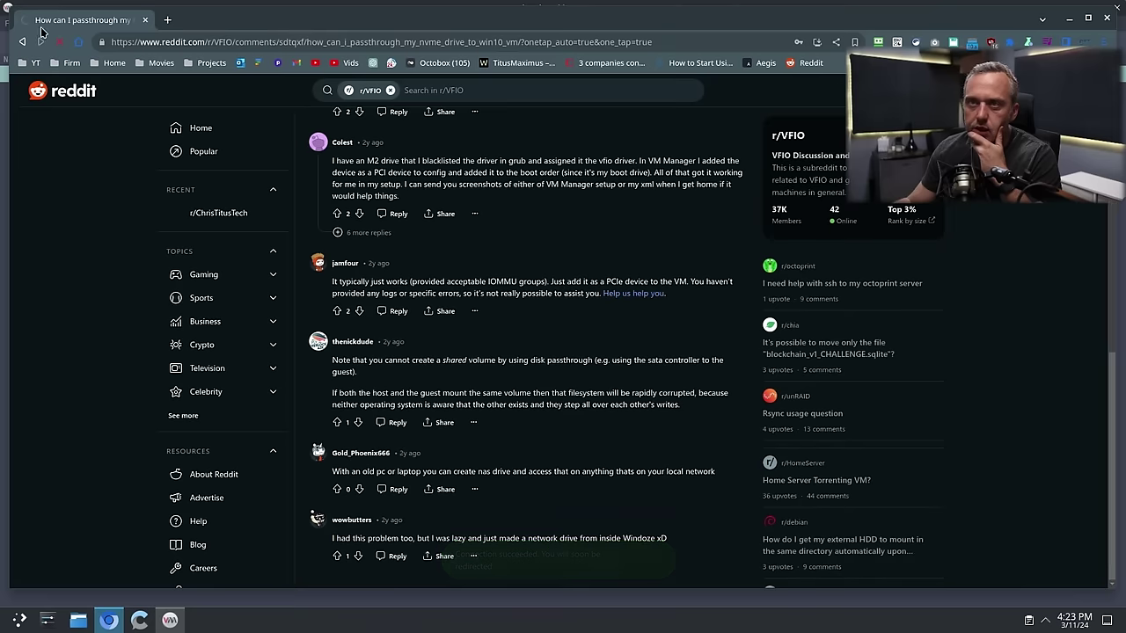
click(23, 42)
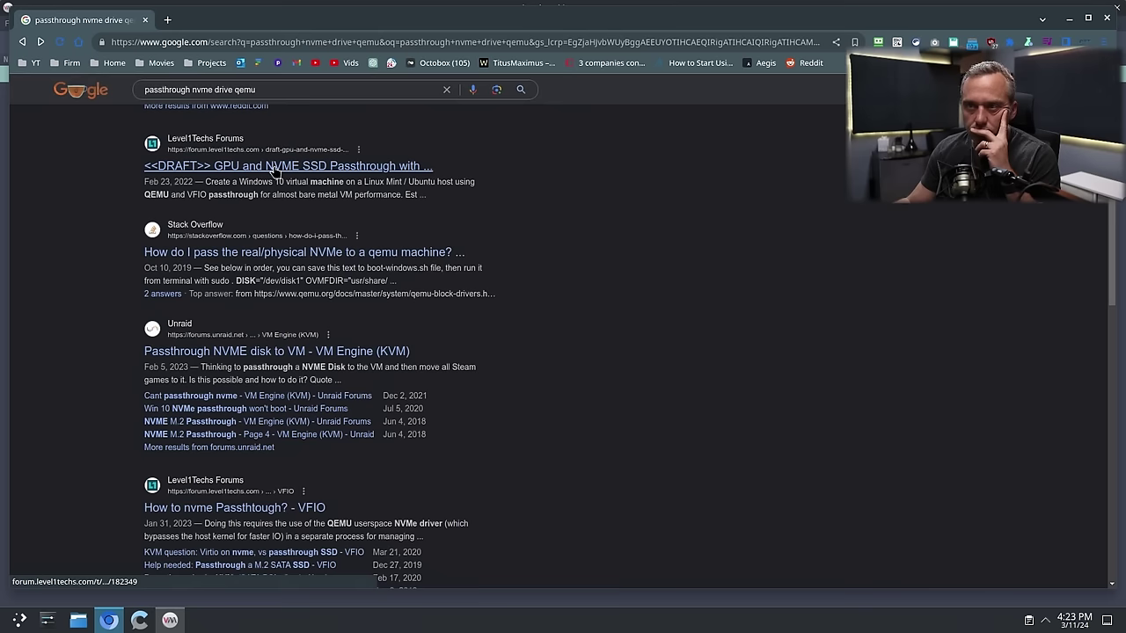
- Open the Level1Techs thread on GPU and NVMe SSD passthrough and examine its GRUB_CMDLINE_LINUX_DEFAULT line with the vfio-pci.ids option
click(274, 169)
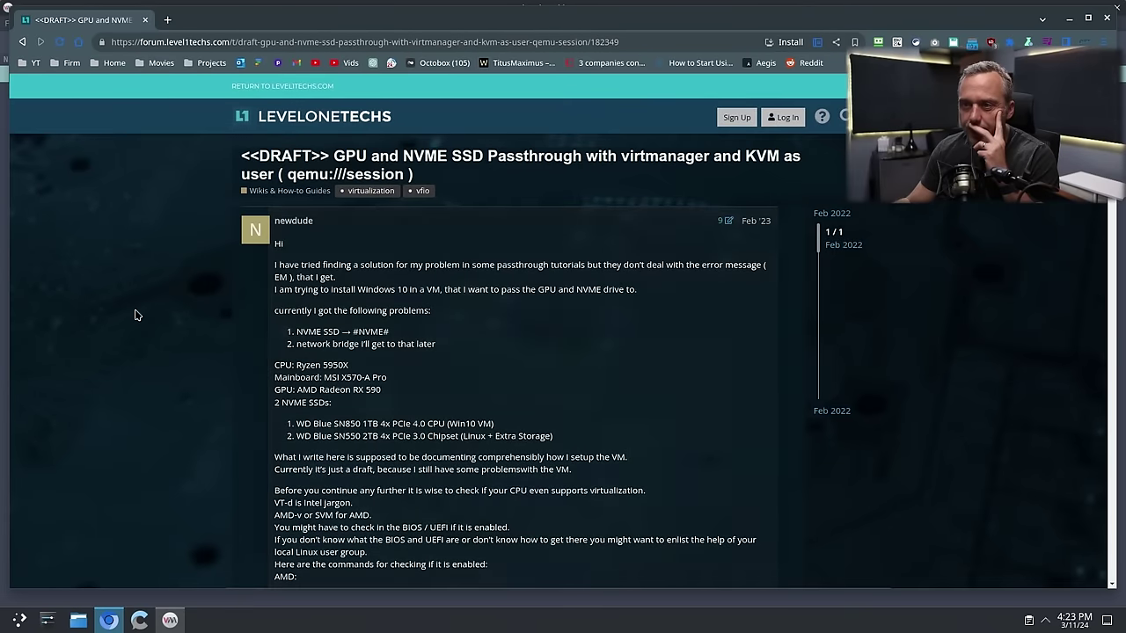
scroll(138, 314, down, 5)
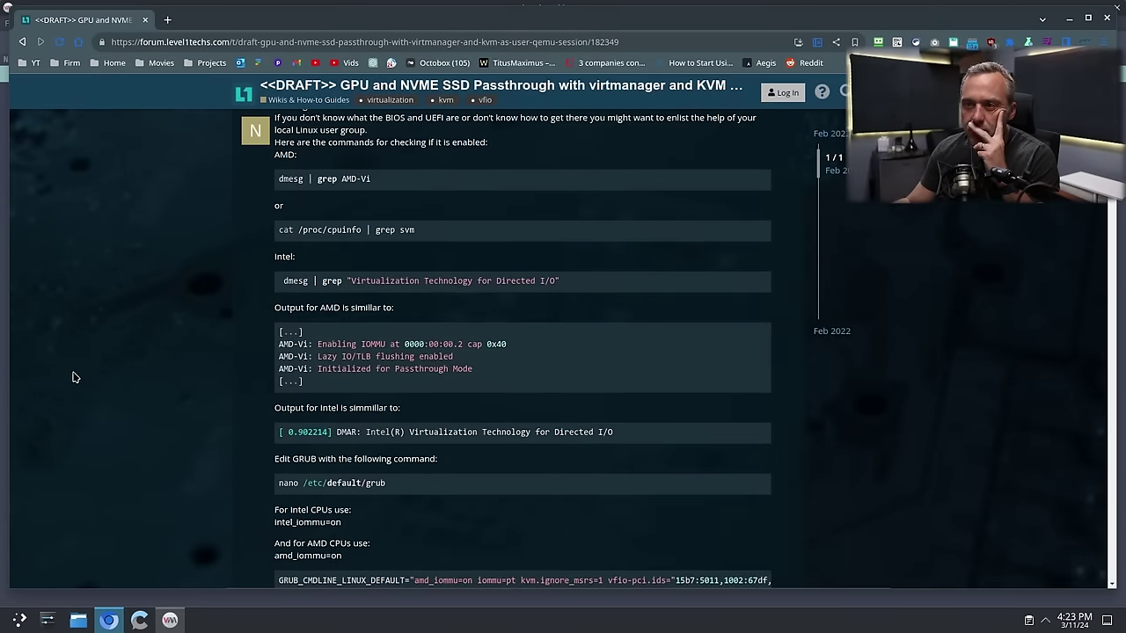
scroll(74, 377, down, 3)
drag(634, 314, 691, 314)
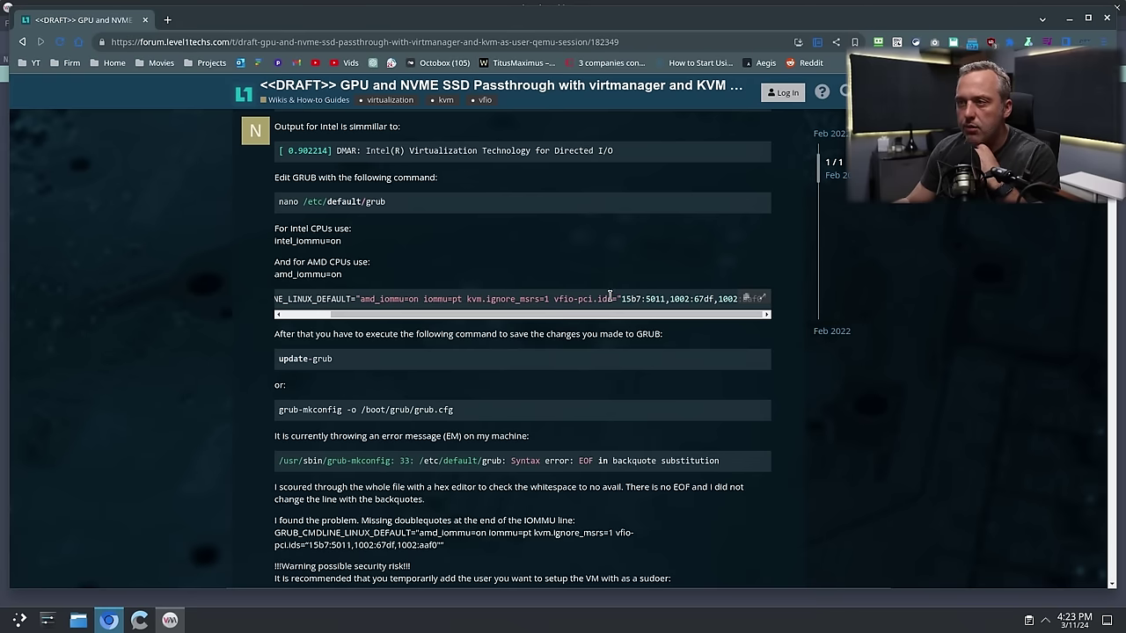
drag(612, 301, 290, 299)
click(319, 297)
scroll(188, 302, down, 2)
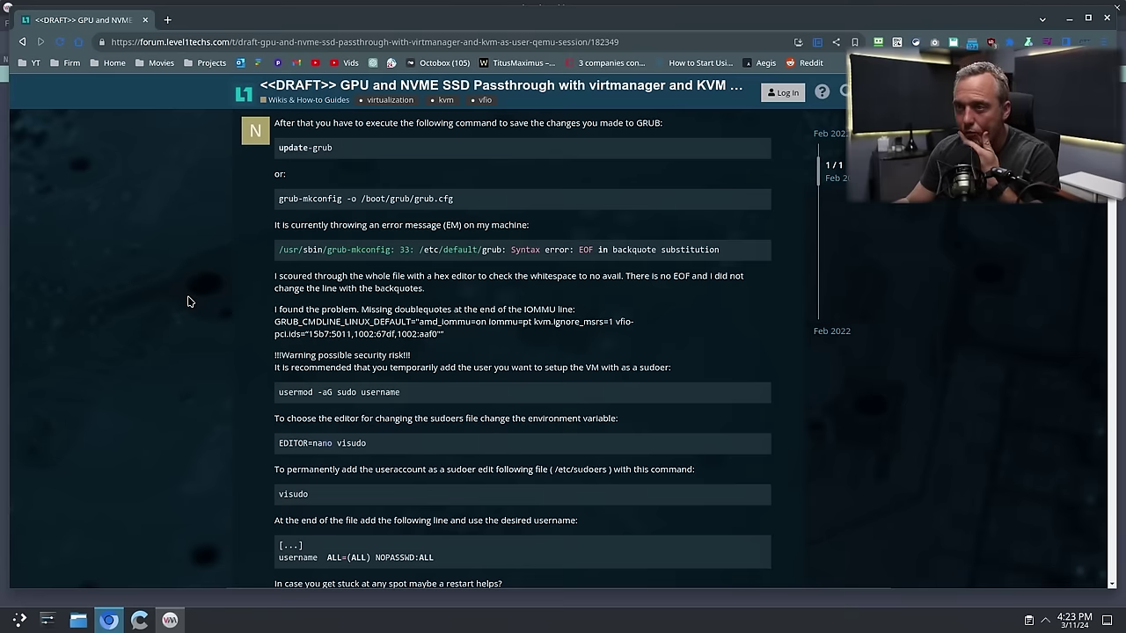
- Read through the thread's vfio-pci module and IOMMU group sections and copy the newgrp and sudo usermod command block
scroll(187, 301, down, 2)
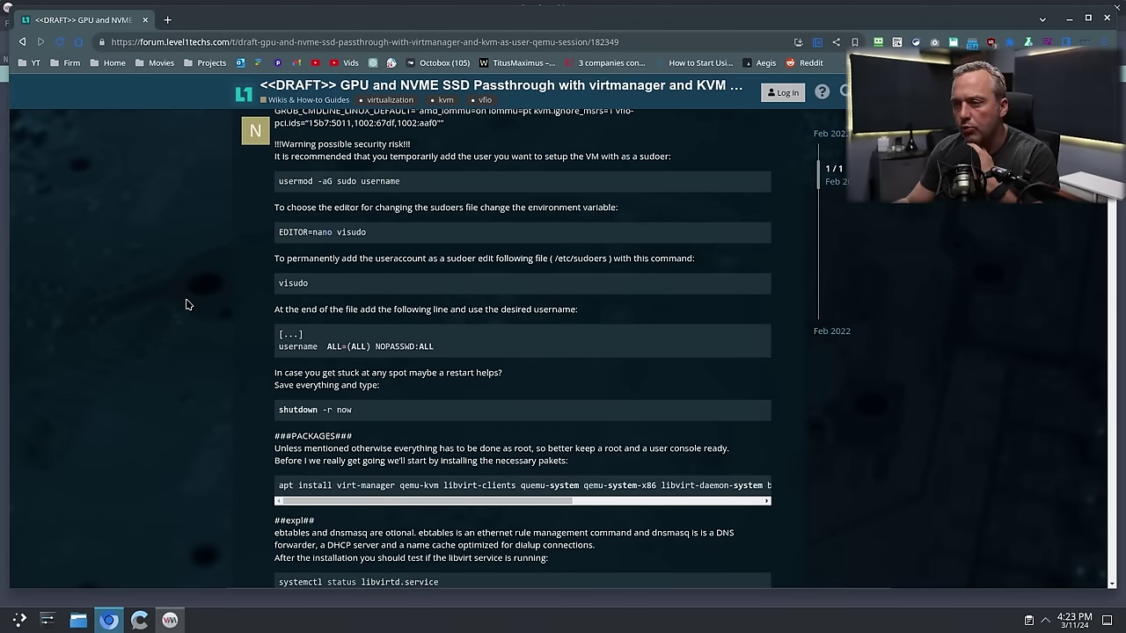
scroll(187, 302, down, 2)
scroll(181, 352, down, 2)
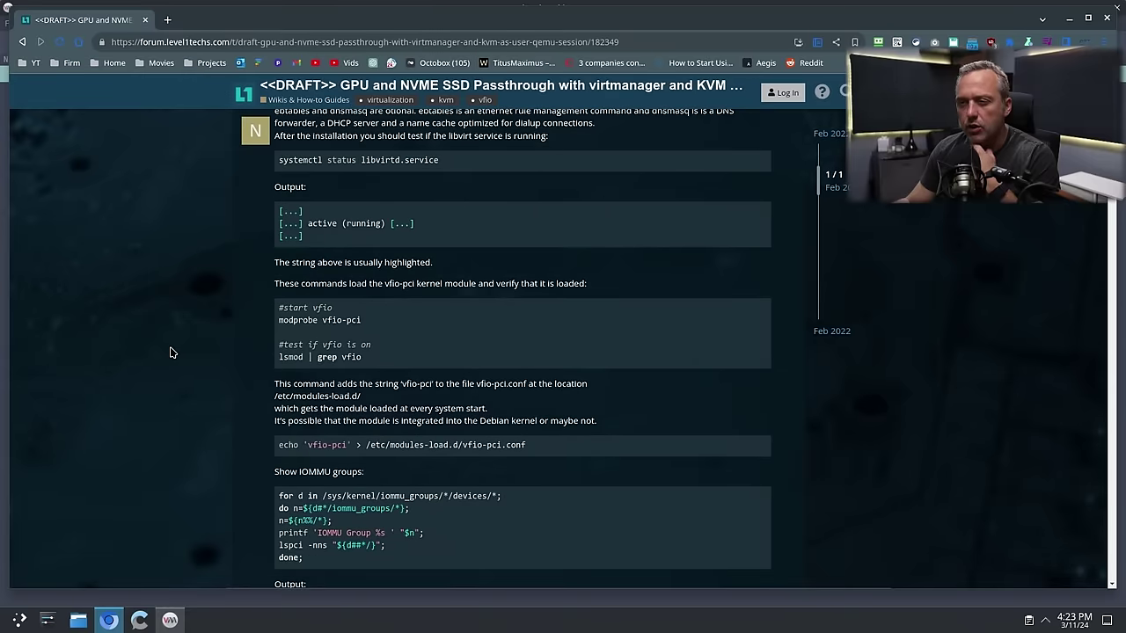
scroll(172, 352, down, 1)
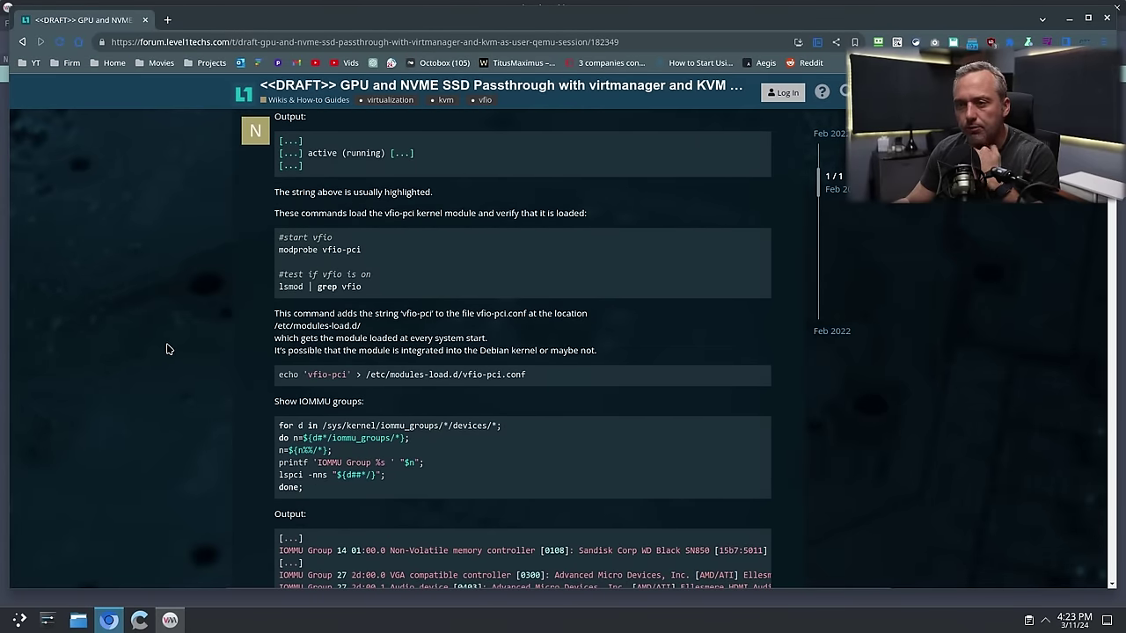
scroll(161, 345, down, 2)
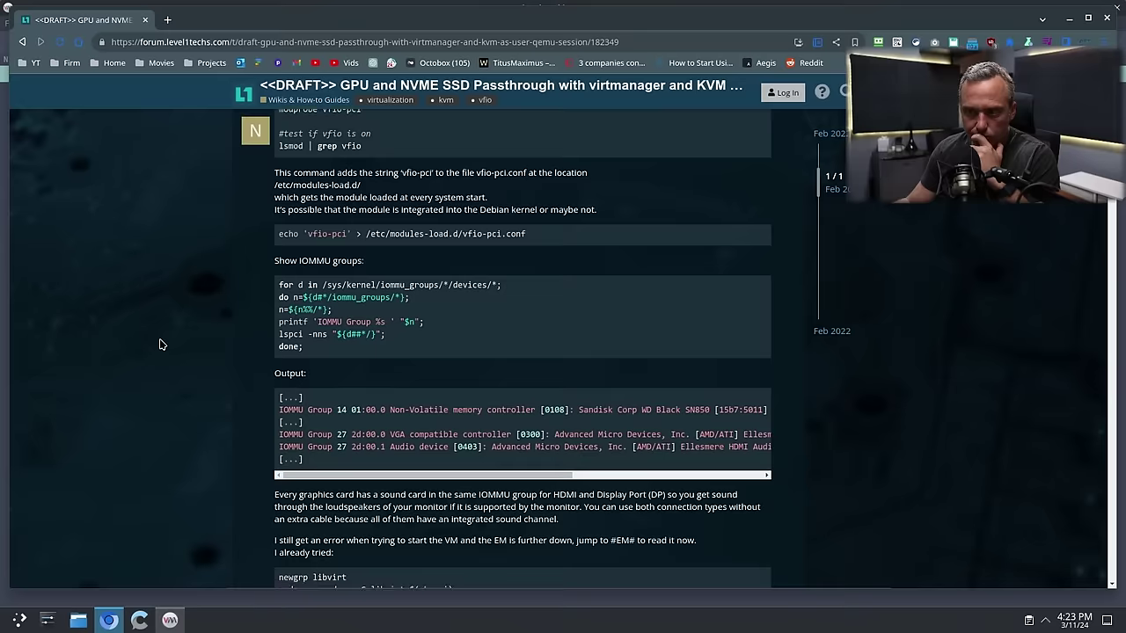
scroll(159, 344, down, 3)
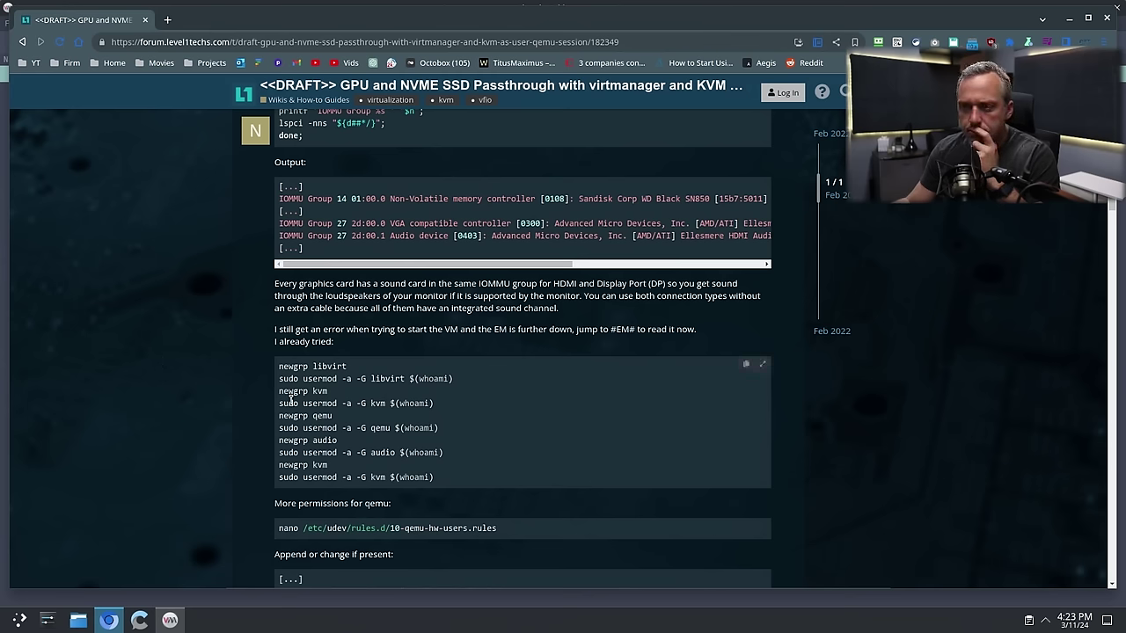
click(746, 363)
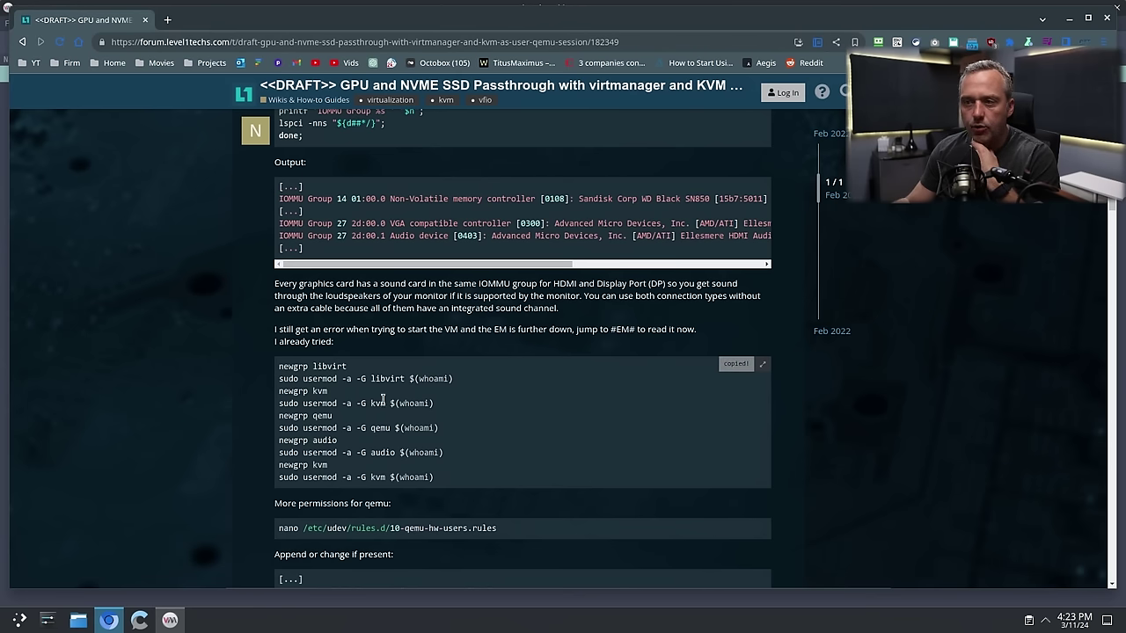
- Open a terminal and try to run the copied newgrp and sudo usermod block, including a retry with sudo
key(super+Return)
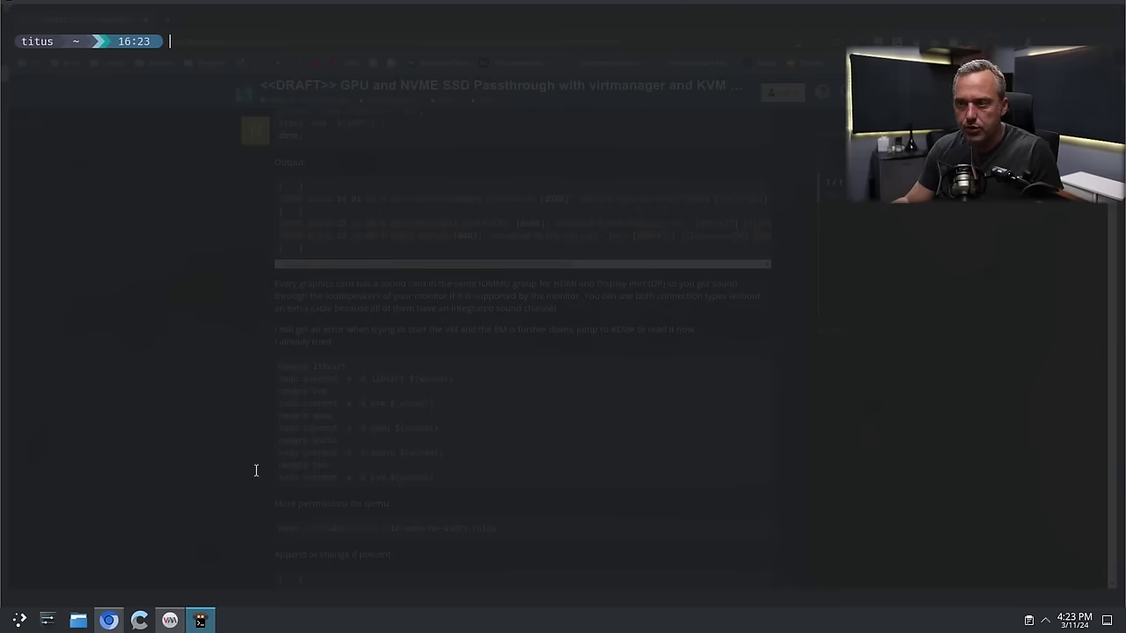
key(ctrl+shift+v)
key(Return)
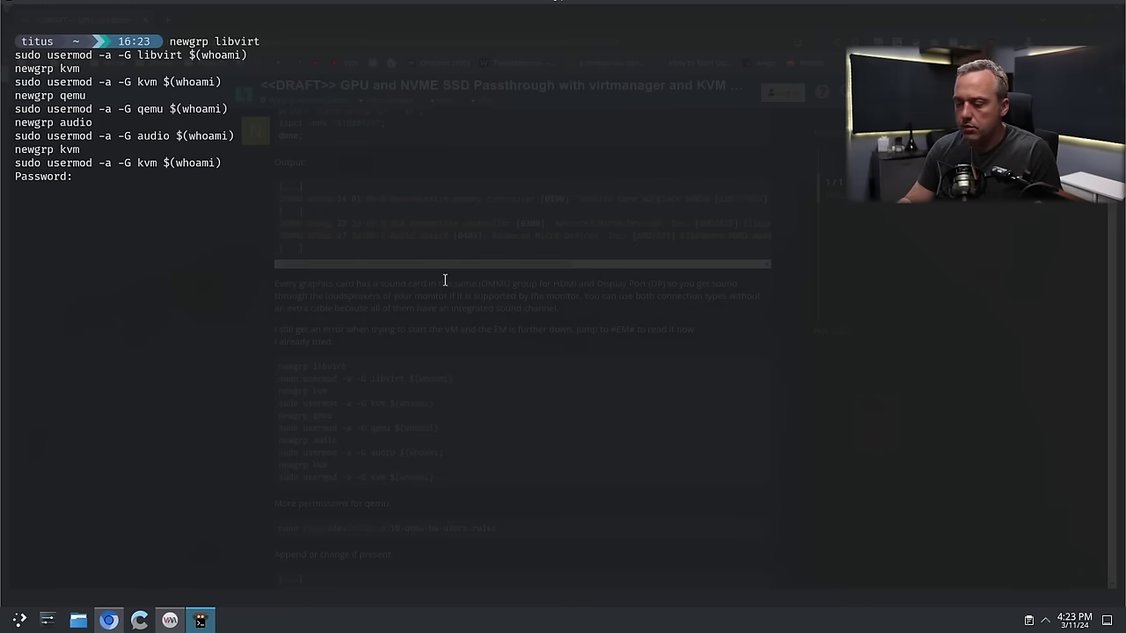
key(Return)
text(sudo !!)
key(Return)
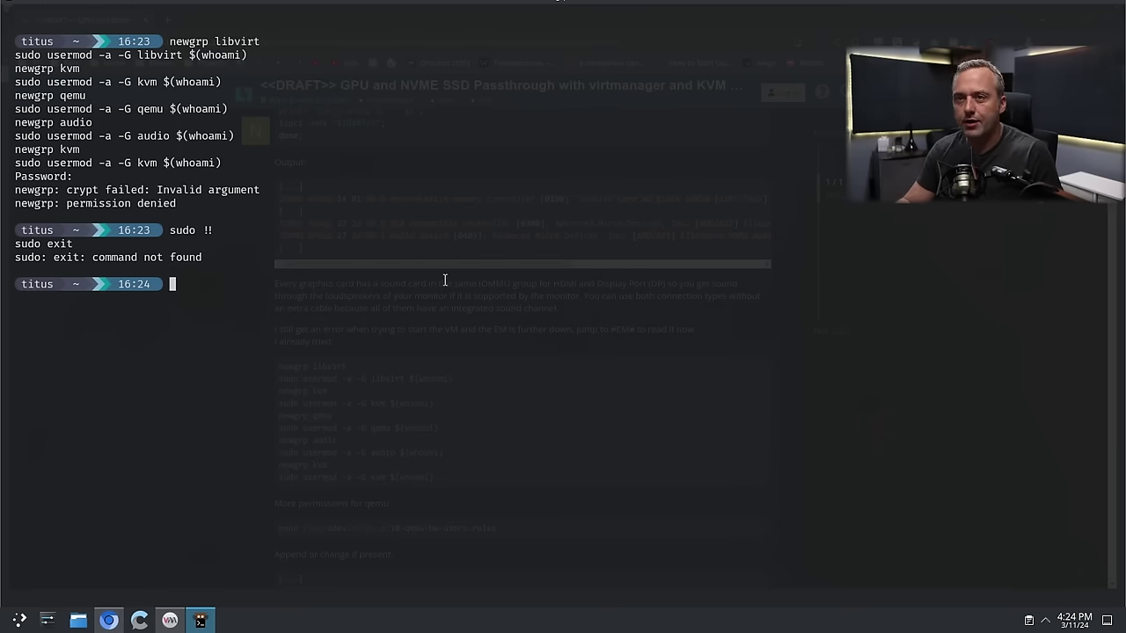
- Switch to a root shell with sudo su and run the copied newgrp and usermod command block there
text(sudo su)
key(Return)
key(ctrl+shift+v)
key(Return)
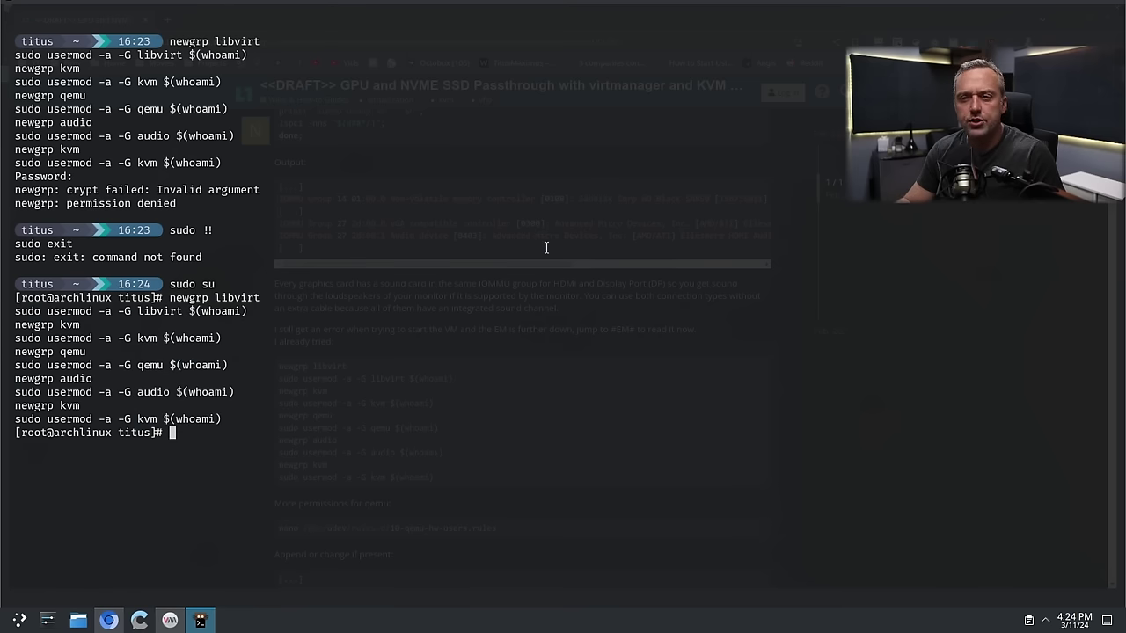
- Exit the root shells, clear the terminal and list the current user's group memberships with groups
text(exit)
key(Up)
key(Left)
key(Left)
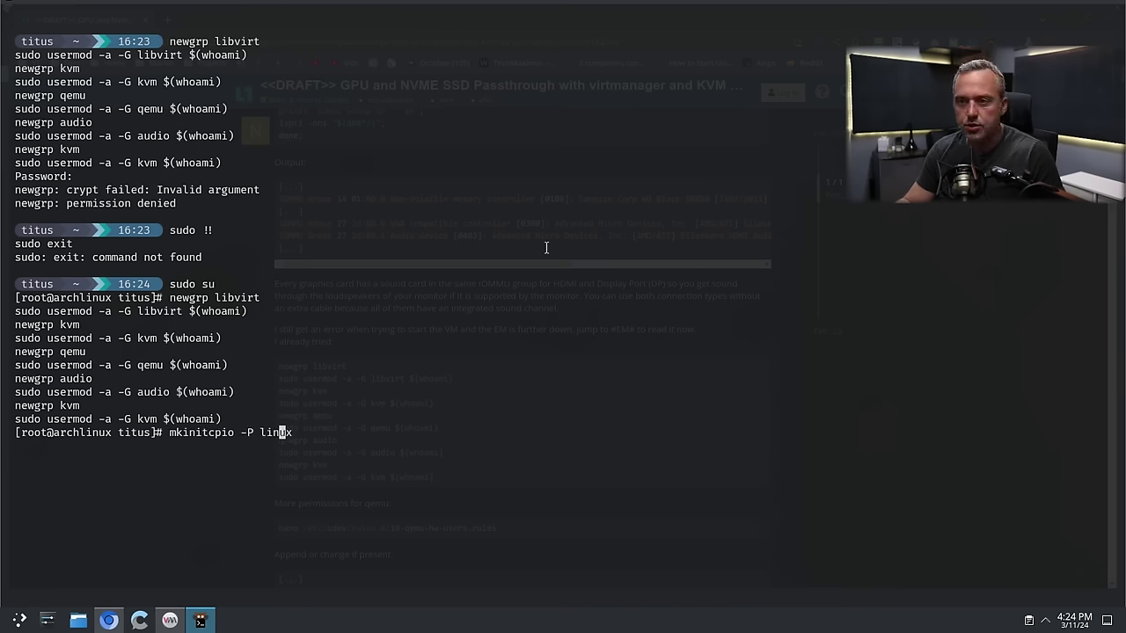
key(Down)
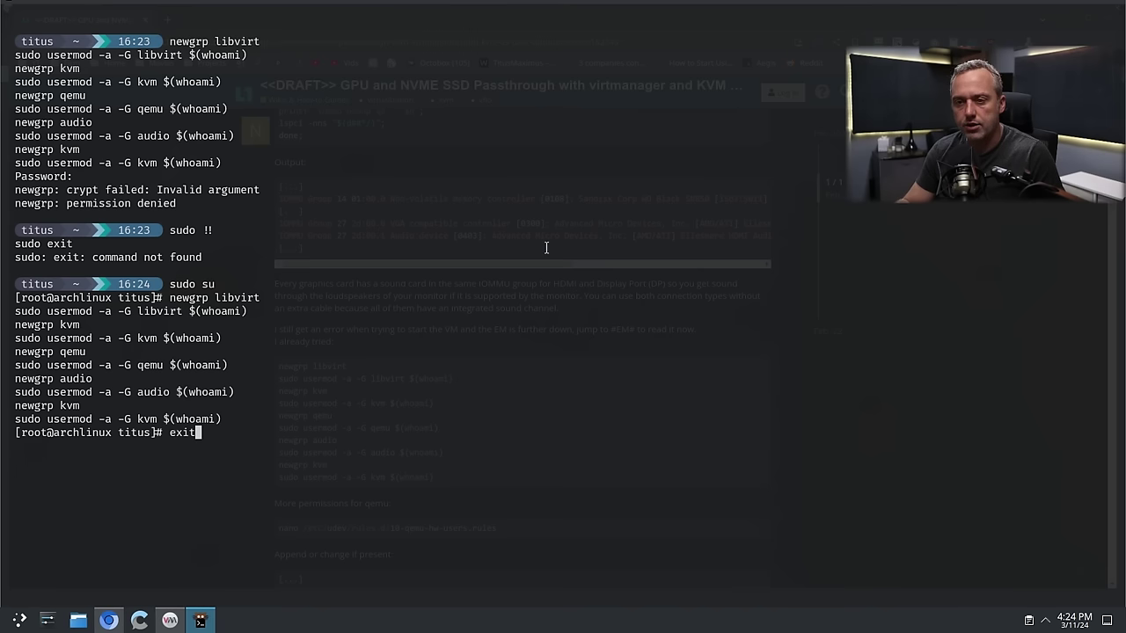
key(Return)
key(ctrl+d)
key(ctrl+l)
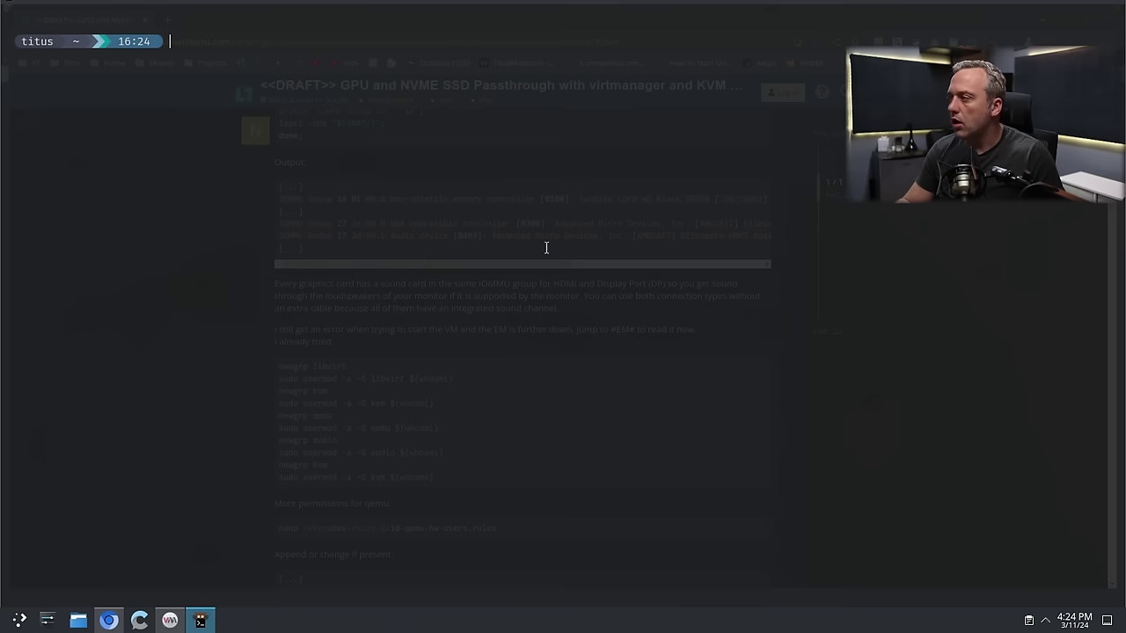
text(groups)
key(Return)
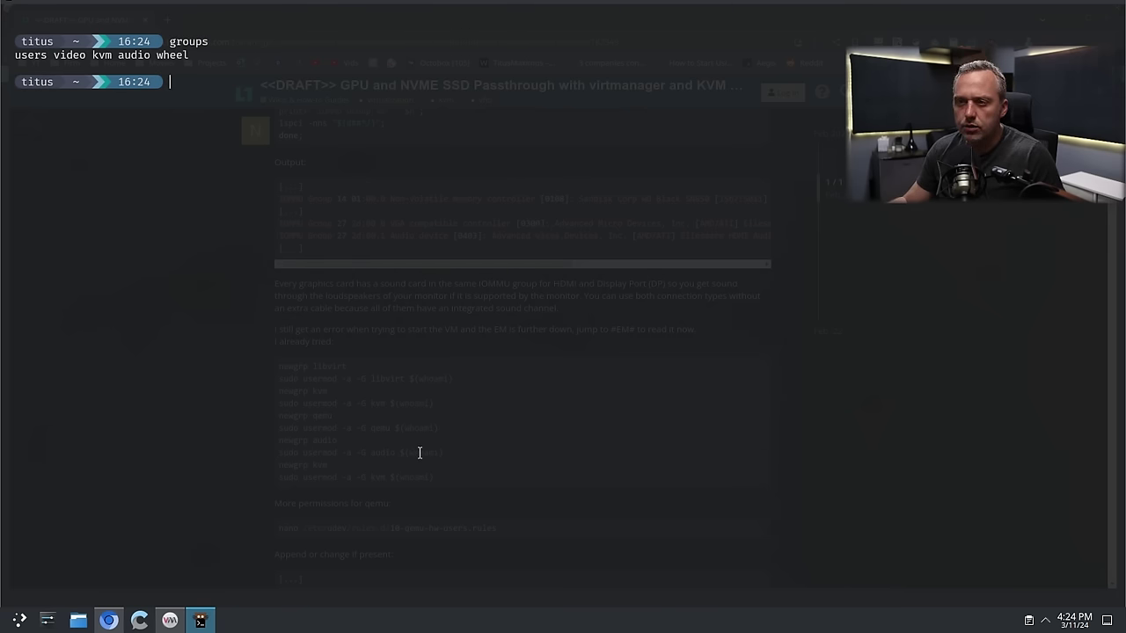
- Copy the sudo usermod -a -G kvm and sudo usermod -a -G qemu lines from the thread and run each in the terminal
right_click(432, 402)
click(449, 414)
drag(439, 428, 279, 428)
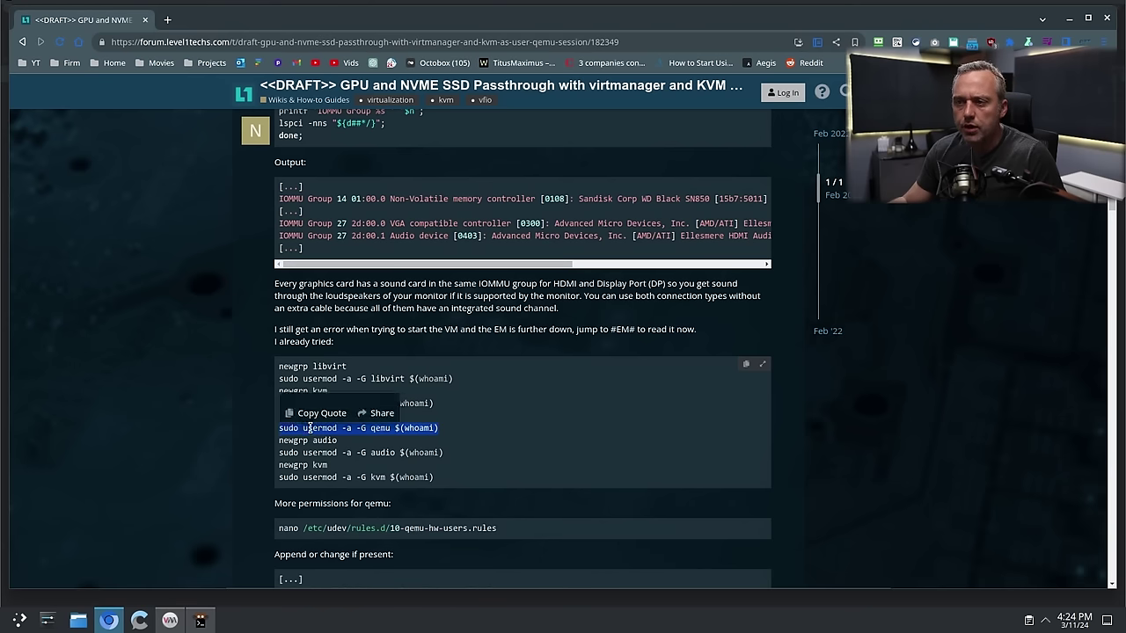
right_click(322, 430)
click(374, 438)
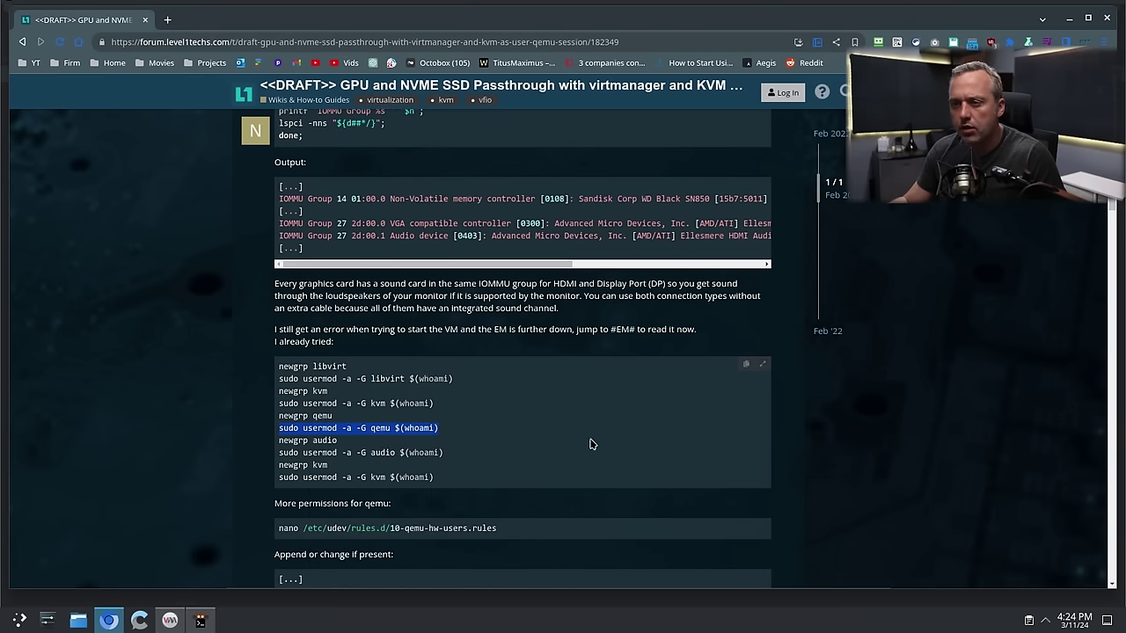
- Check the audio and libvirt group names in the thread's commands and list the user's groups again in the terminal
drag(397, 477, 406, 476)
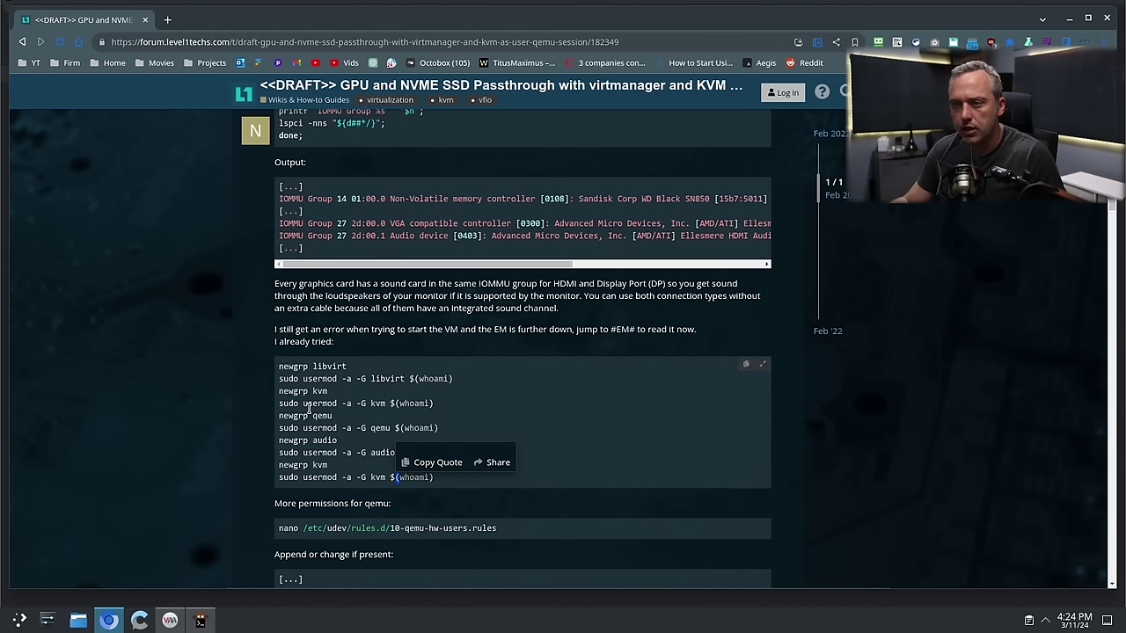
double_click(378, 453)
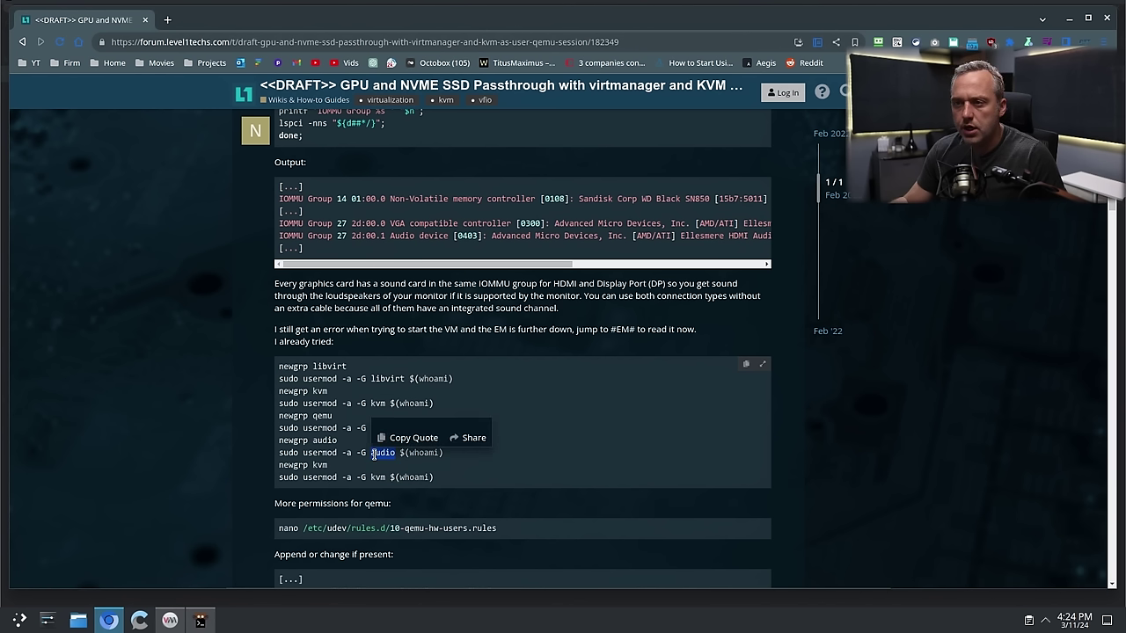
double_click(383, 378)
key(F12)
text(groups)
key(Return)
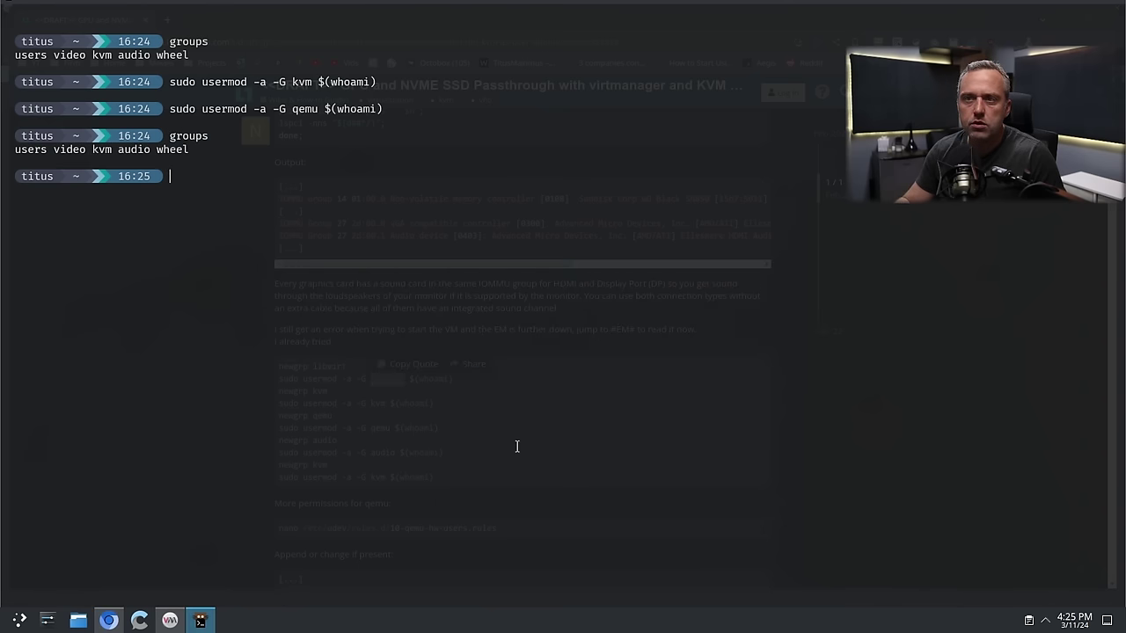
- Copy the sudo usermod -a -G libvirt $(whoami) line from the thread and run it in the terminal
key(F12)
drag(460, 380, 275, 391)
right_click(306, 387)
click(346, 395)
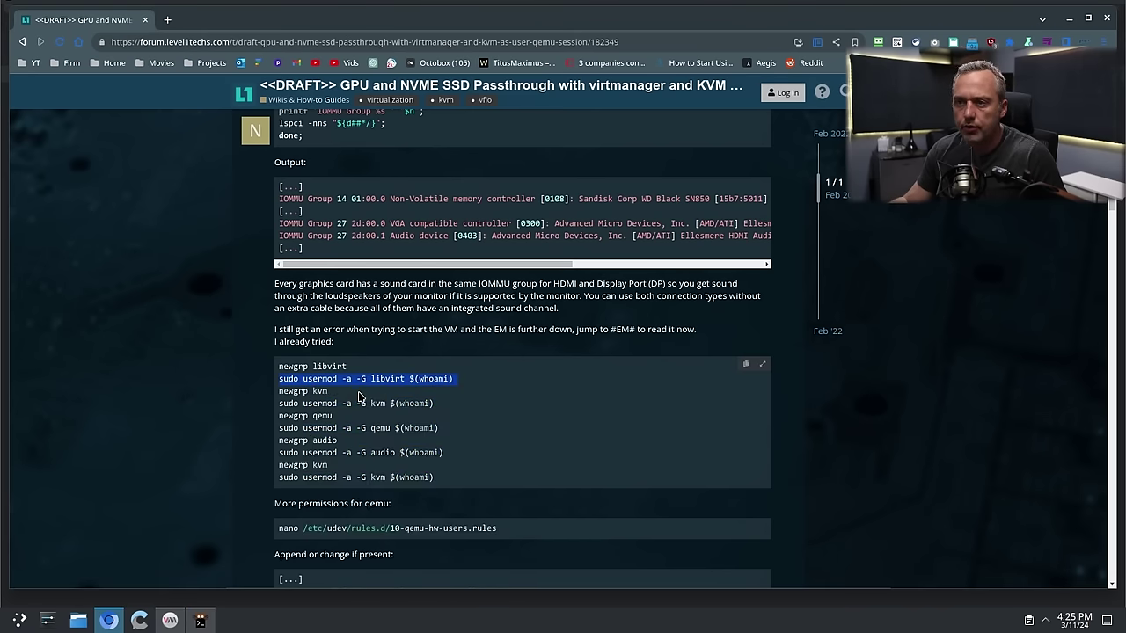
key(alt+Tab)
key(ctrl+shift+v)
key(Return)
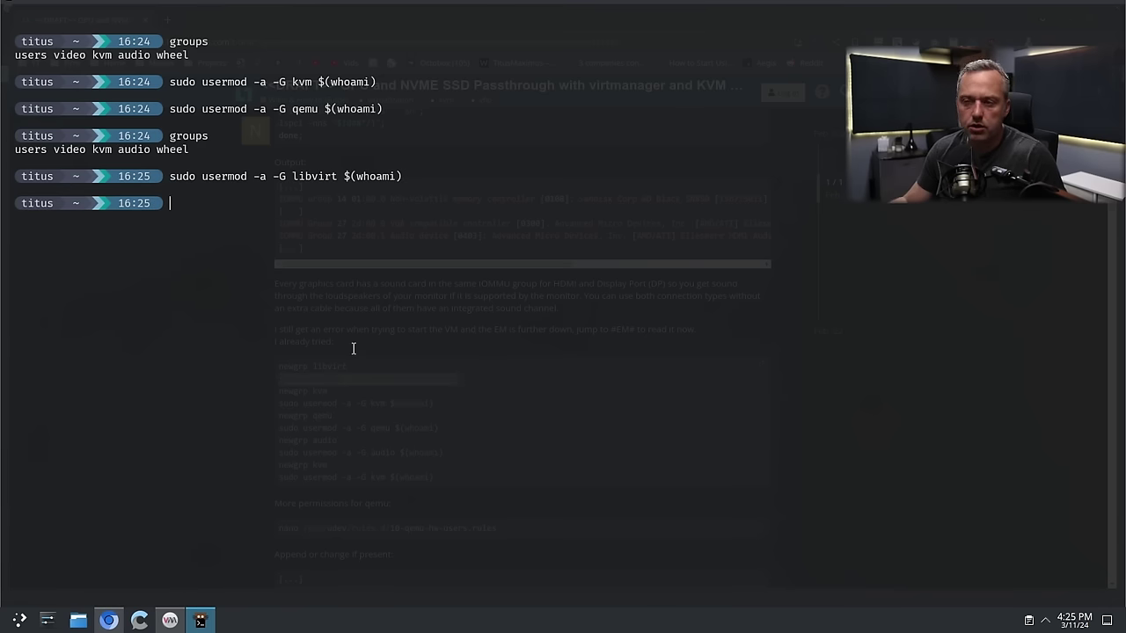
- Review the thread's section on udev permissions for qemu and list the contents of /etc/udev/rules.d/, repeating the listing with sudo
key(alt+Tab)
scroll(201, 372, down, 5)
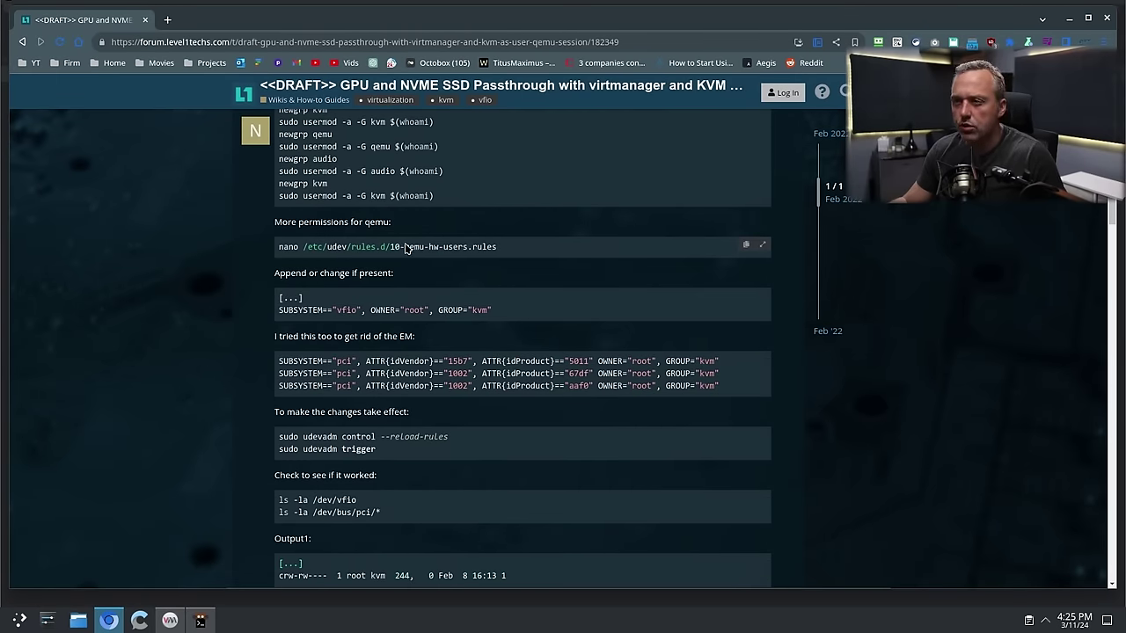
scroll(403, 251, down, 1)
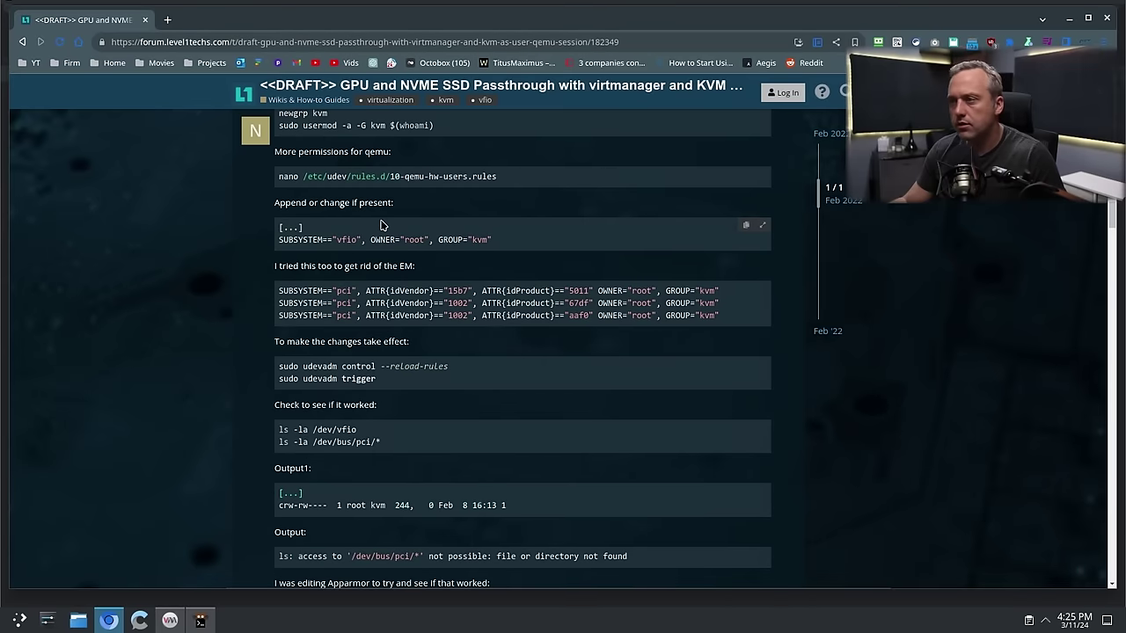
scroll(381, 226, up, 3)
scroll(319, 425, down, 1)
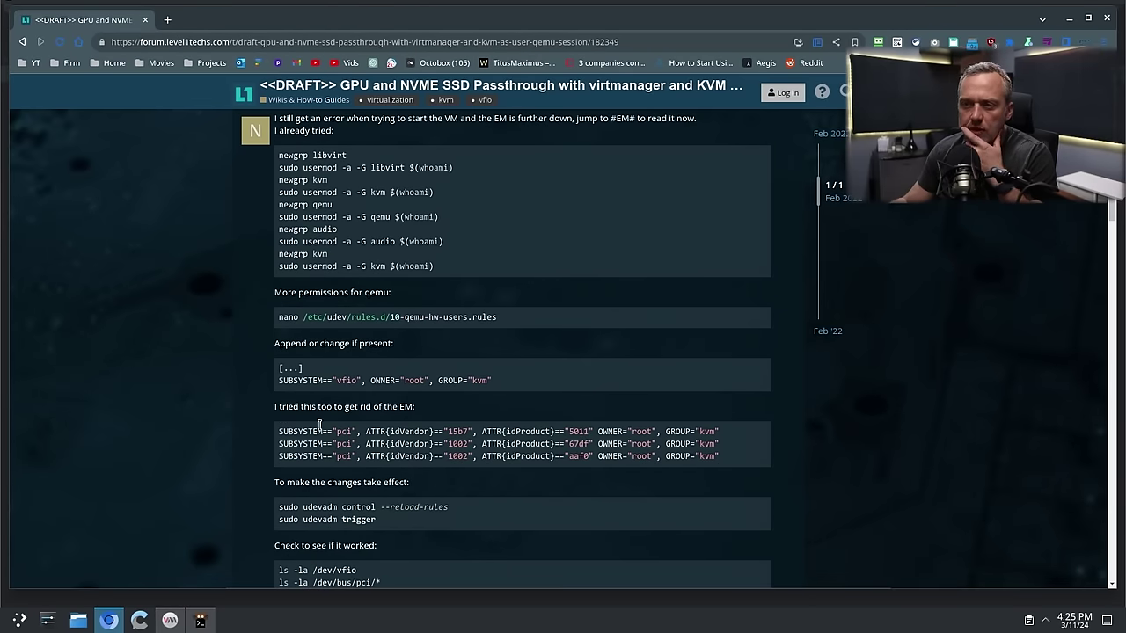
click(199, 622)
text(etc/udev/)
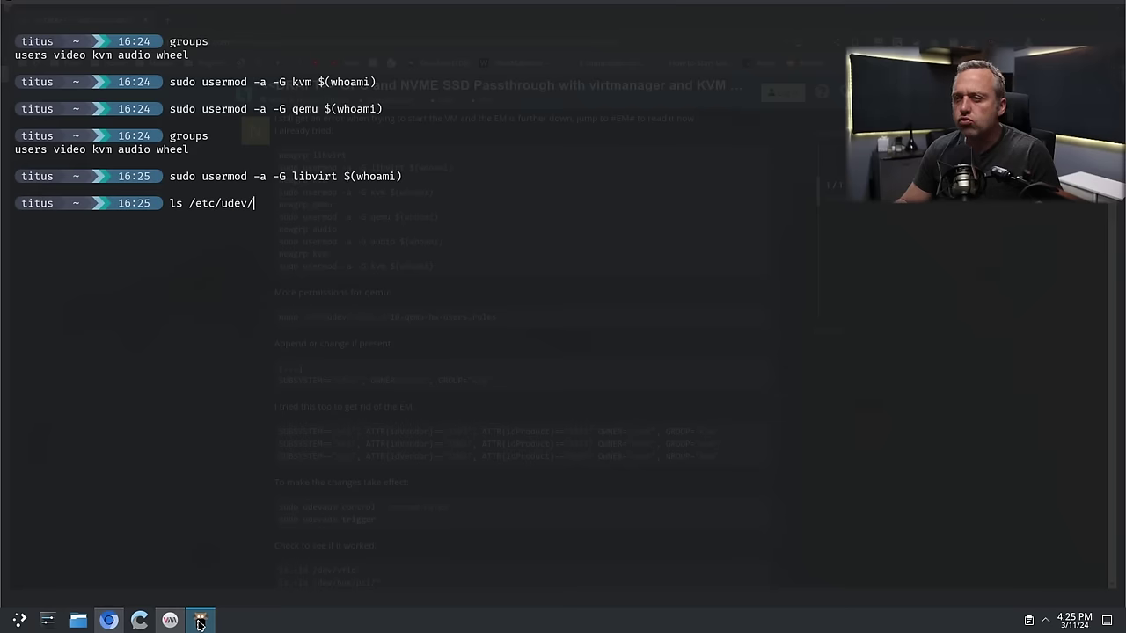
text(rules.d/)
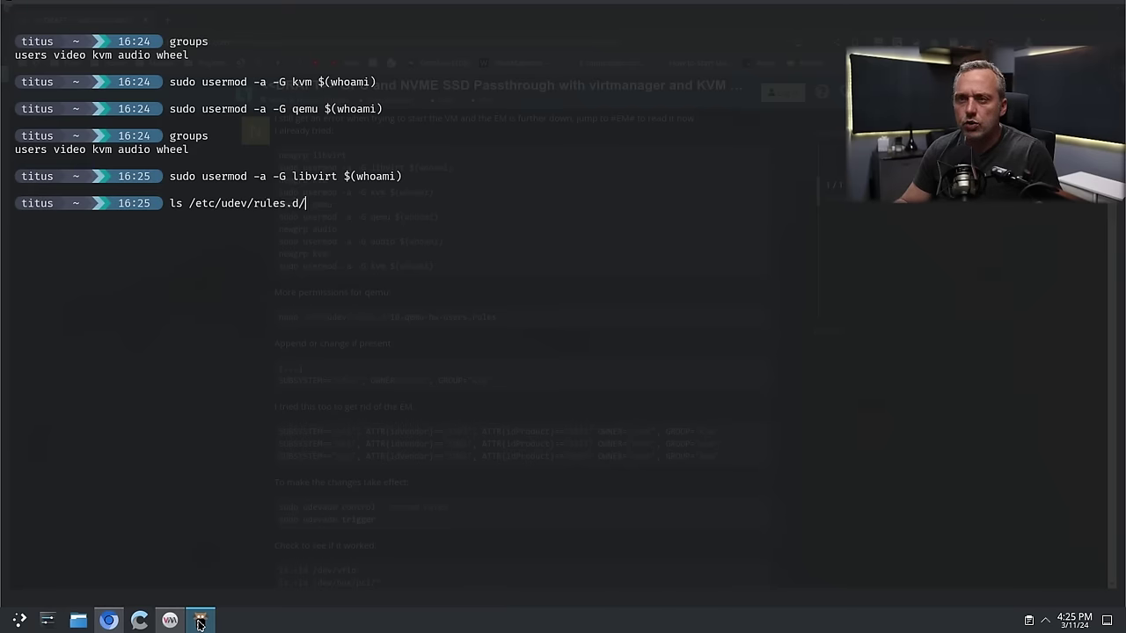
key(Return)
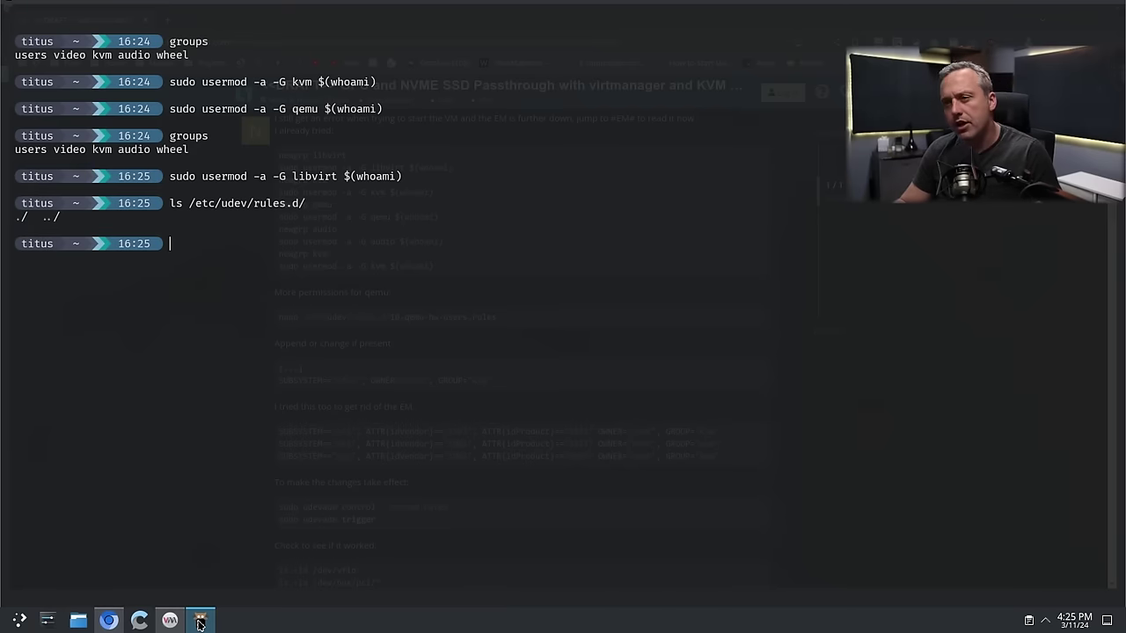
text(sudo !!)
key(Return)
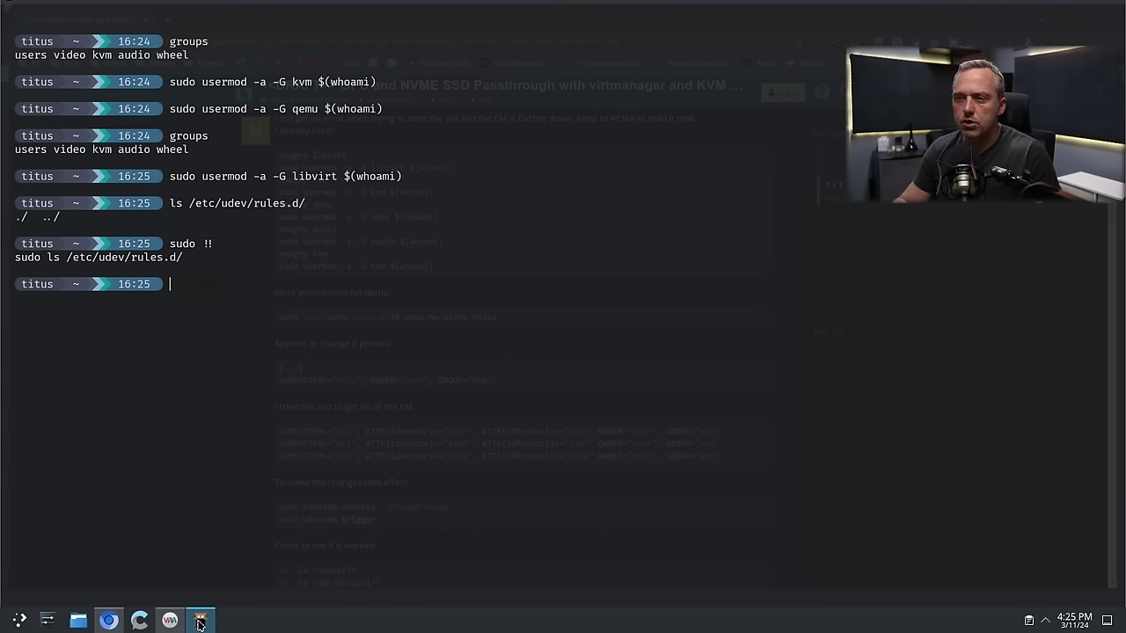
- Copy the path /etc/udev/rules.d/10-qemu-hw-users.rules from the thread and open it with sudo vim in the terminal
click(200, 621)
drag(497, 318, 303, 317)
right_click(341, 313)
click(385, 323)
key(alt+Tab)
text(sudo vim)
key(ctrl+shift+v)
key(Return)
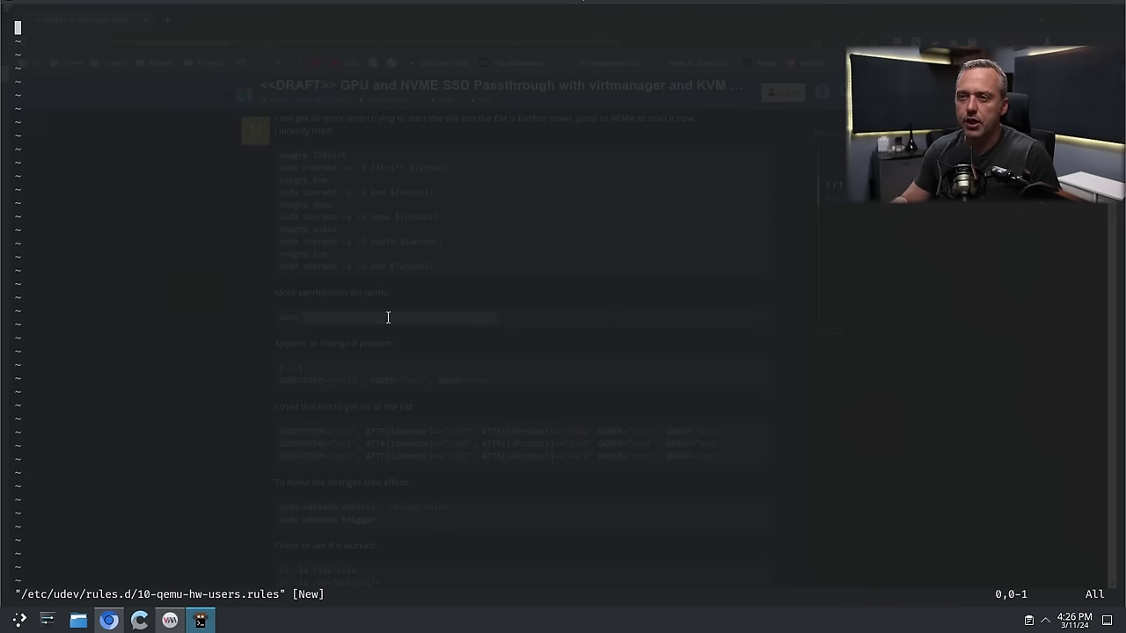
- Read the rest of the thread, covering the udev rules, qemu.conf permissions, NVMe binding and unbinding, memlock limit, VM XML and reference links
key(alt+Tab)
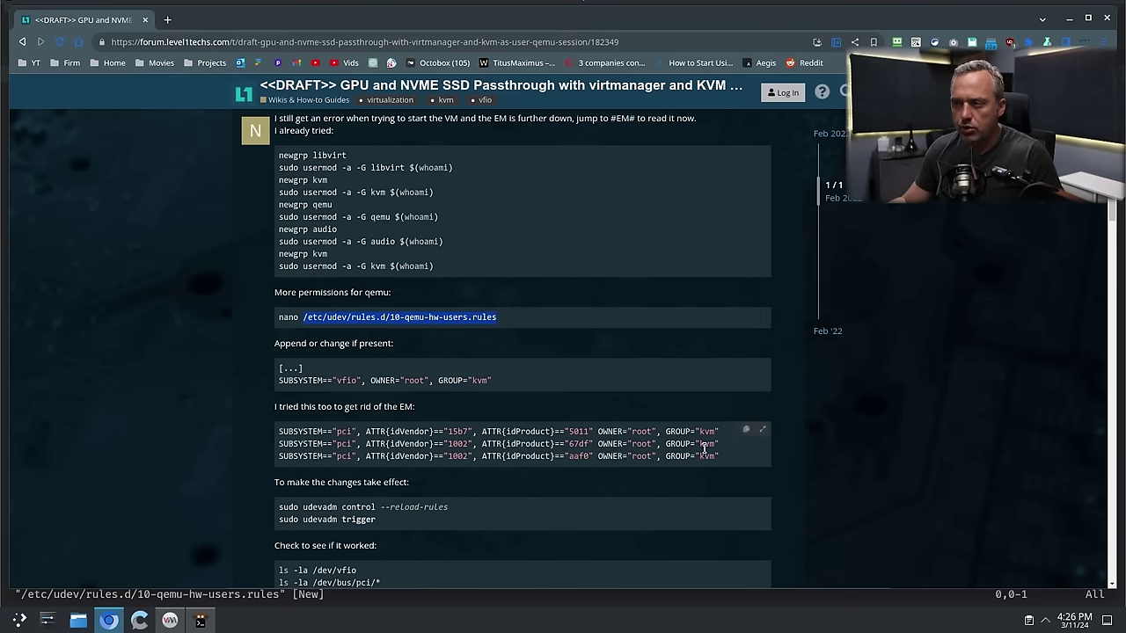
scroll(350, 407, down, 1)
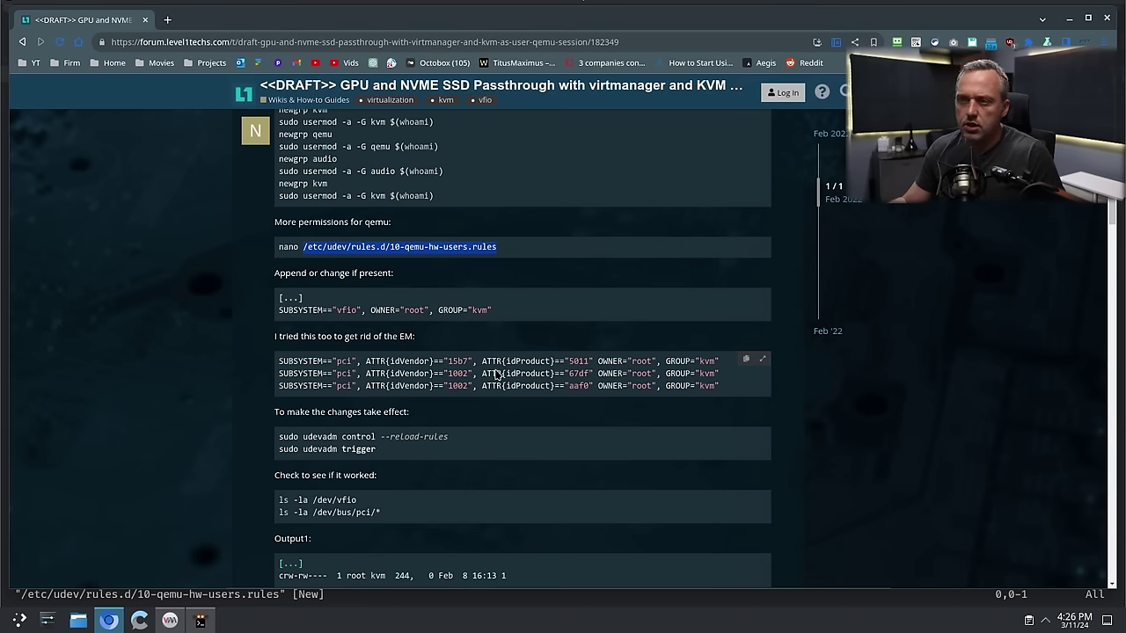
scroll(478, 377, down, 3)
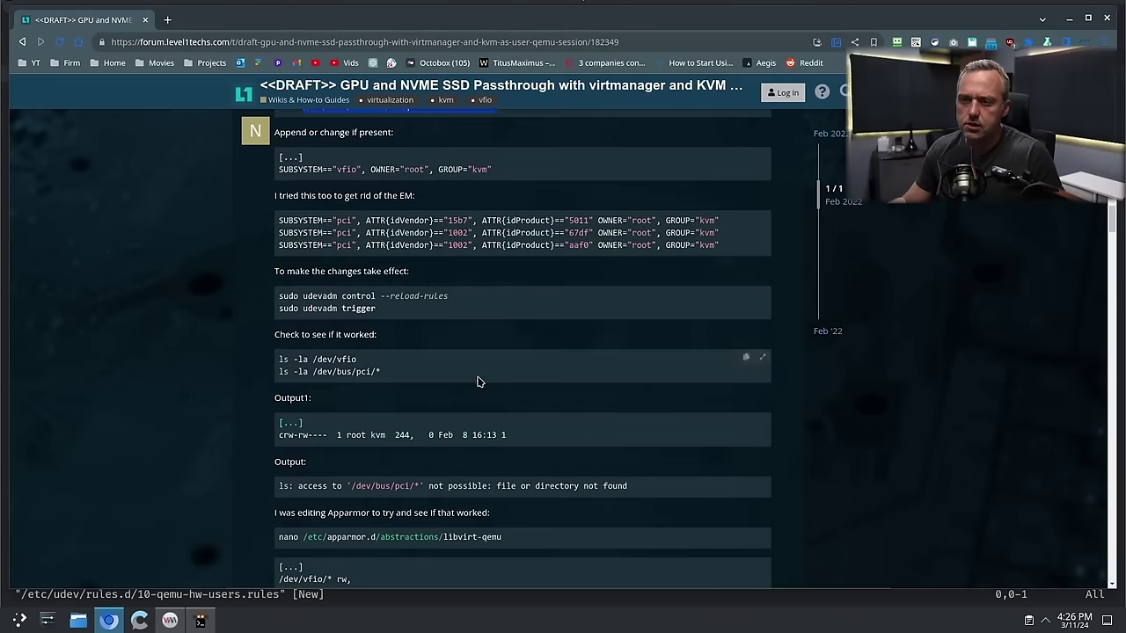
scroll(527, 393, down, 3)
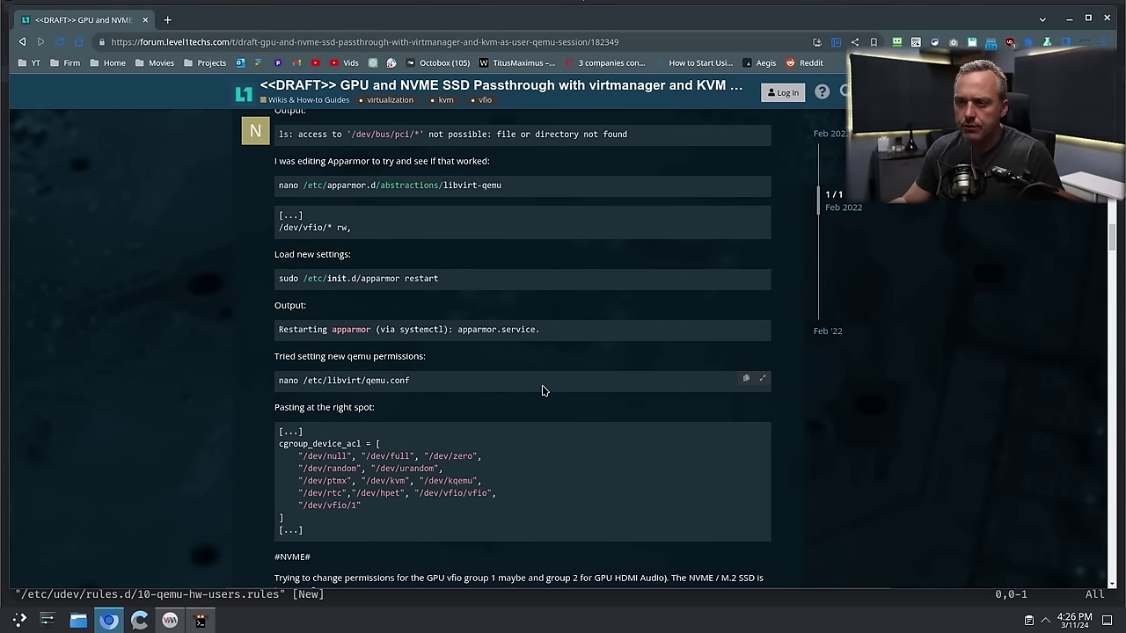
scroll(542, 390, down, 2)
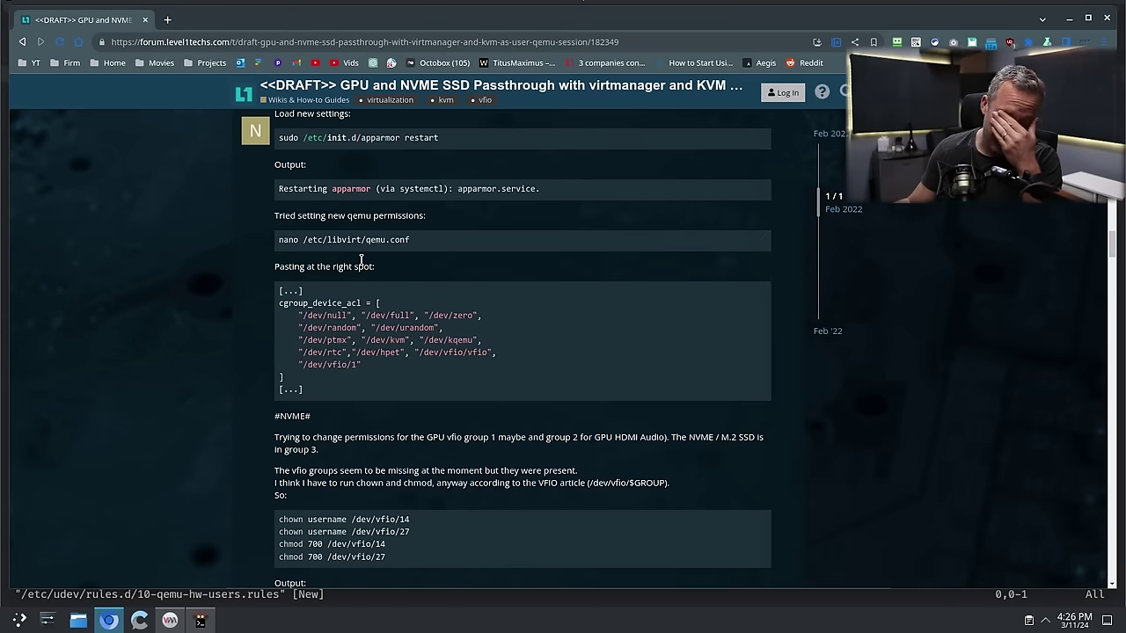
scroll(360, 282, down, 6)
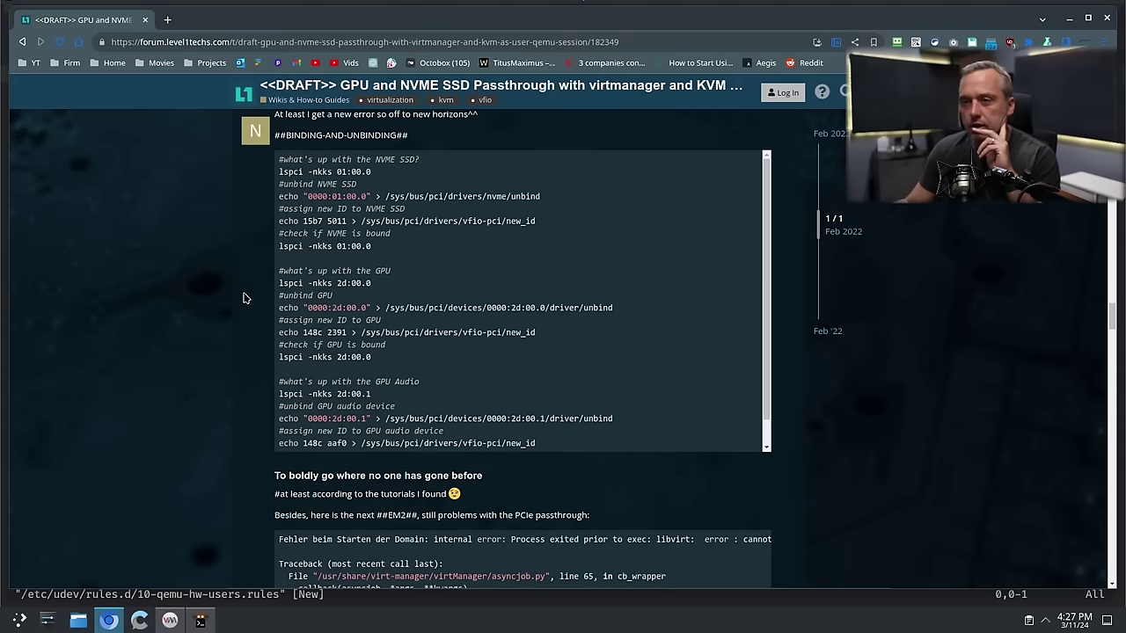
scroll(244, 297, down, 15)
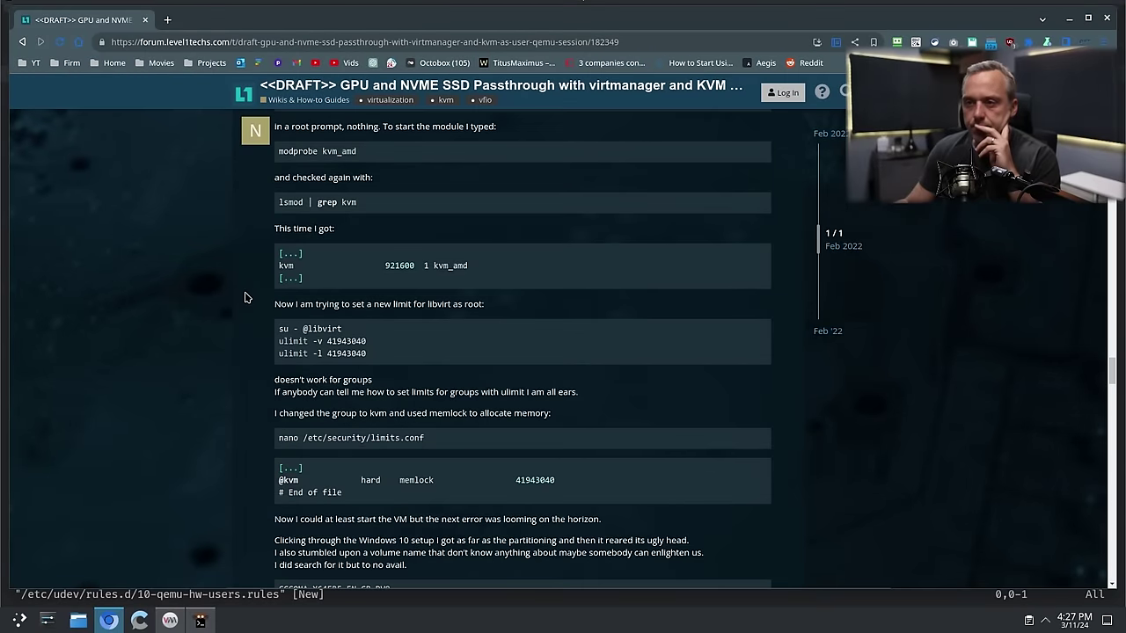
scroll(245, 298, down, 3)
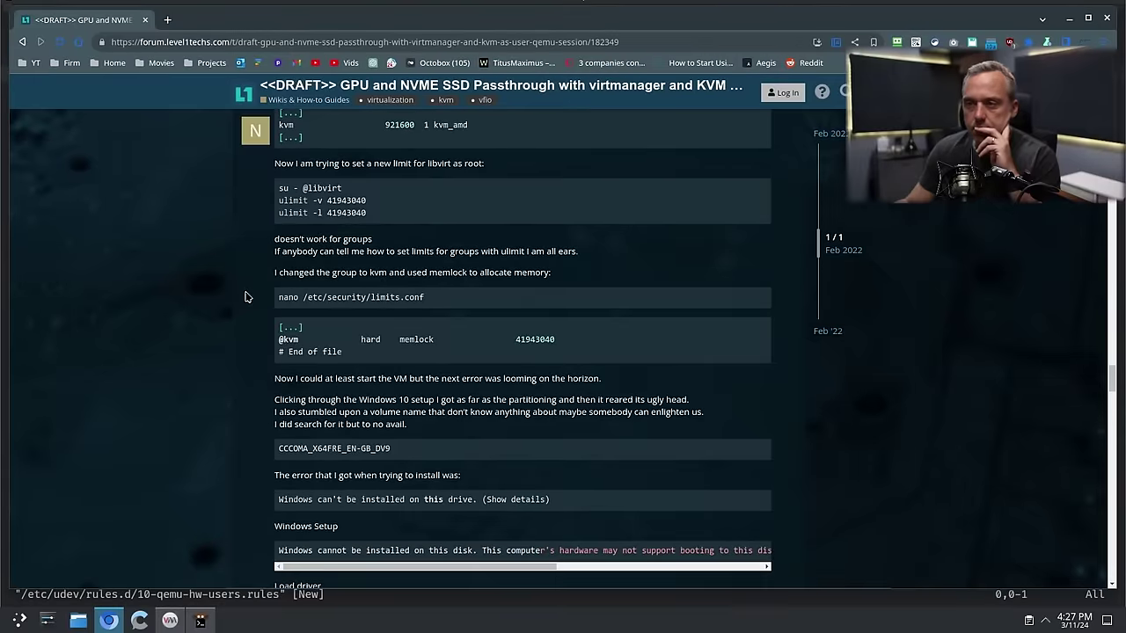
scroll(246, 298, down, 6)
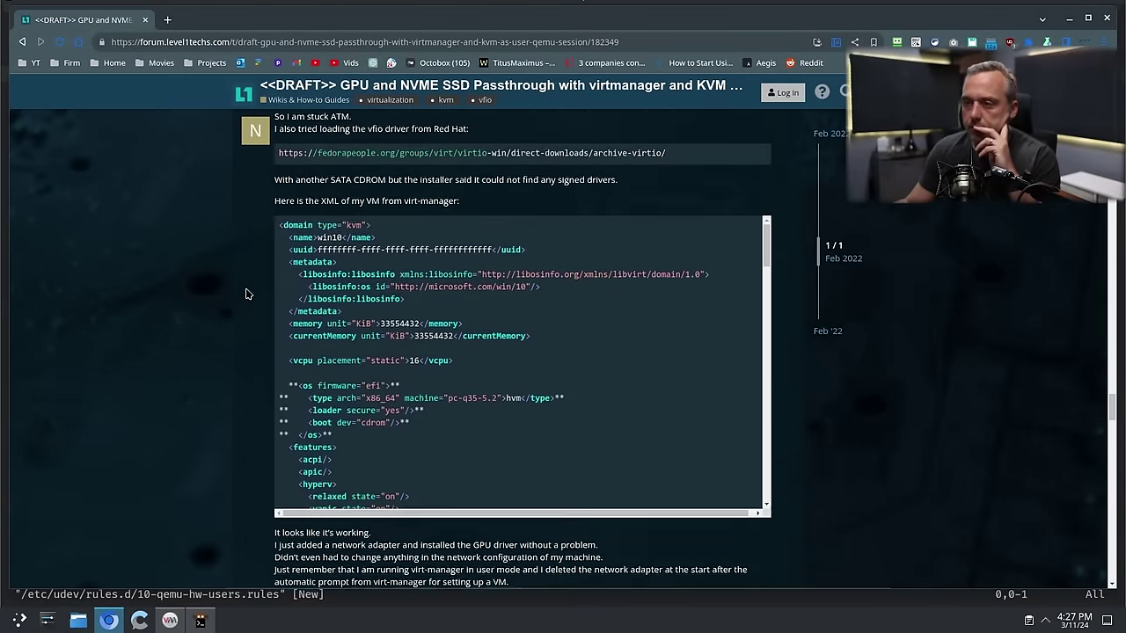
scroll(245, 294, down, 3)
scroll(246, 294, up, 4)
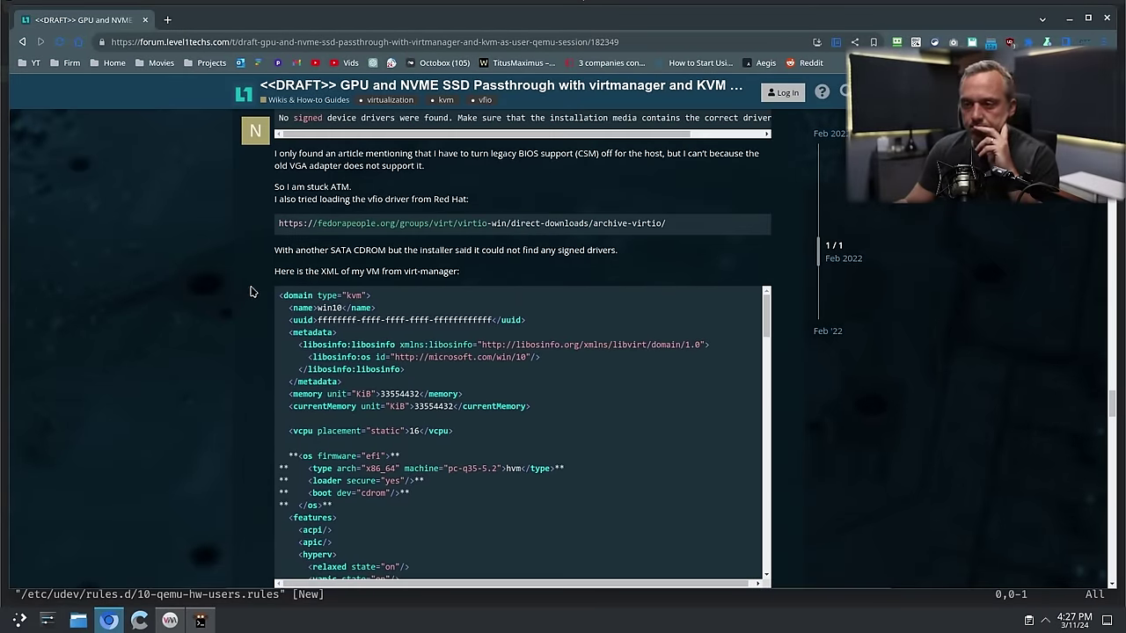
scroll(248, 292, down, 3)
scroll(246, 292, down, 8)
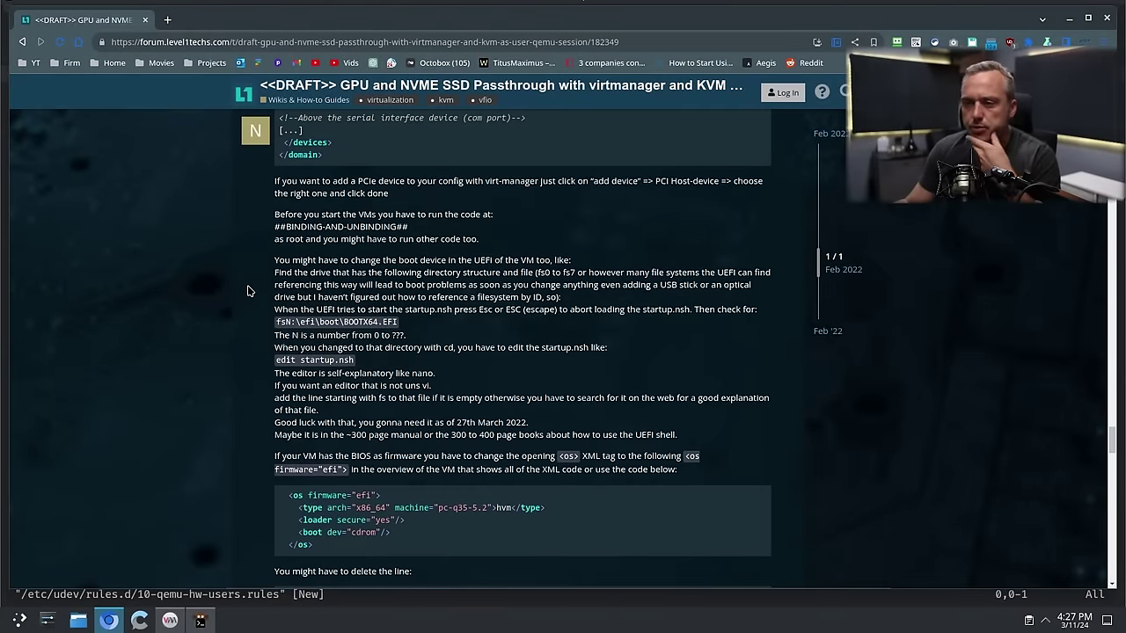
scroll(248, 291, down, 12)
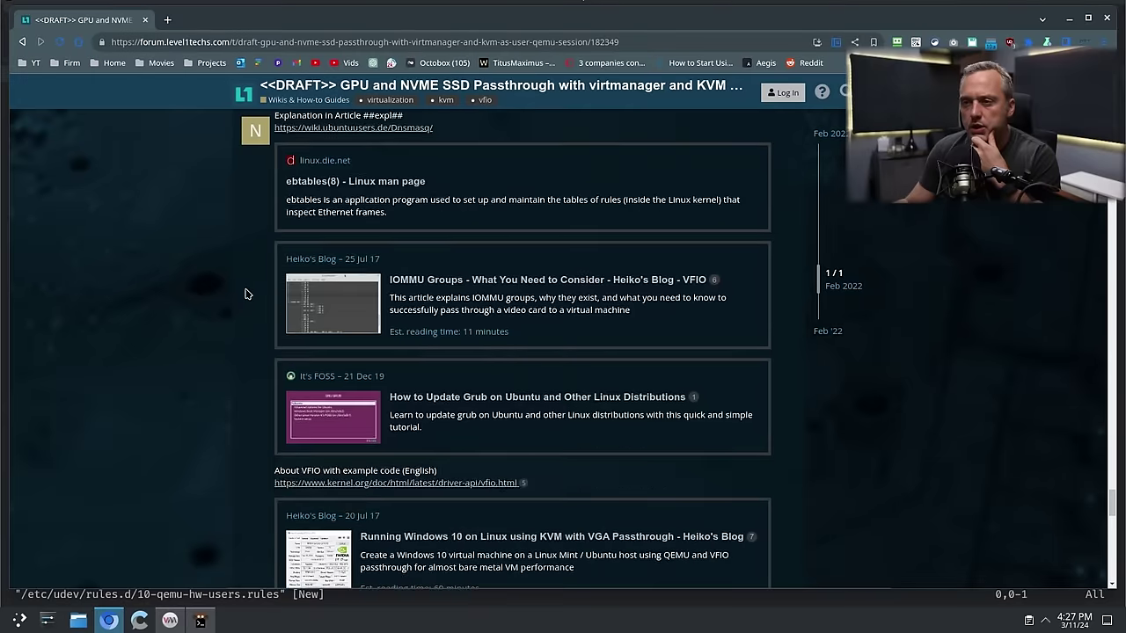
- Review the thread's Looking Glass, troubleshooting and NVMe driver-binding sections, returning to the udev rules for qemu
scroll(243, 294, down, 8)
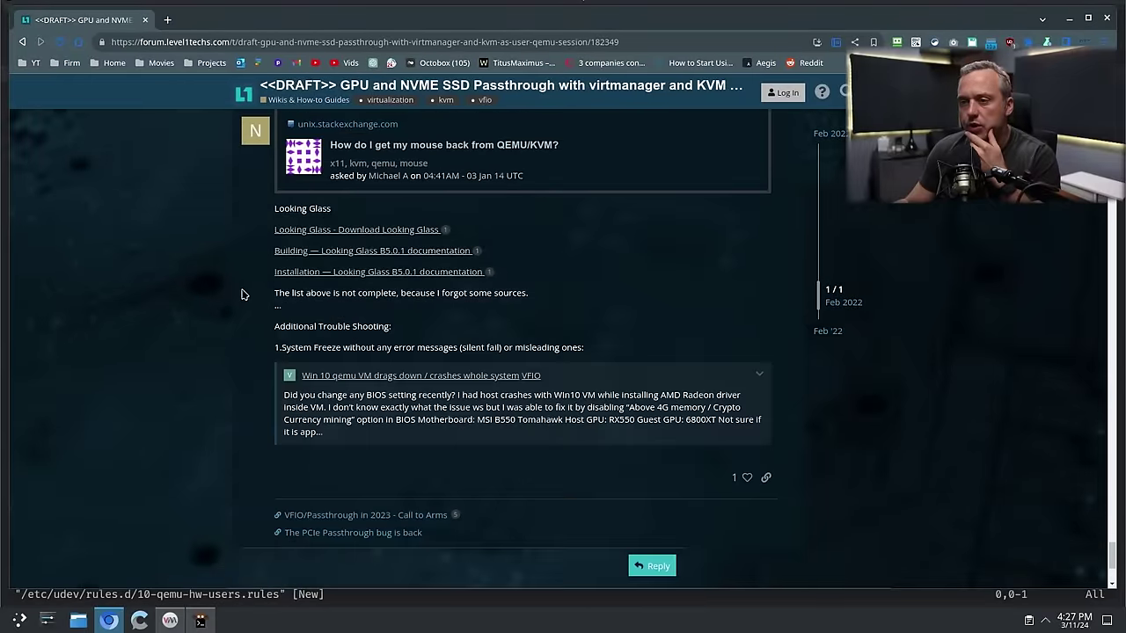
scroll(253, 312, up, 8)
scroll(257, 328, down, 10)
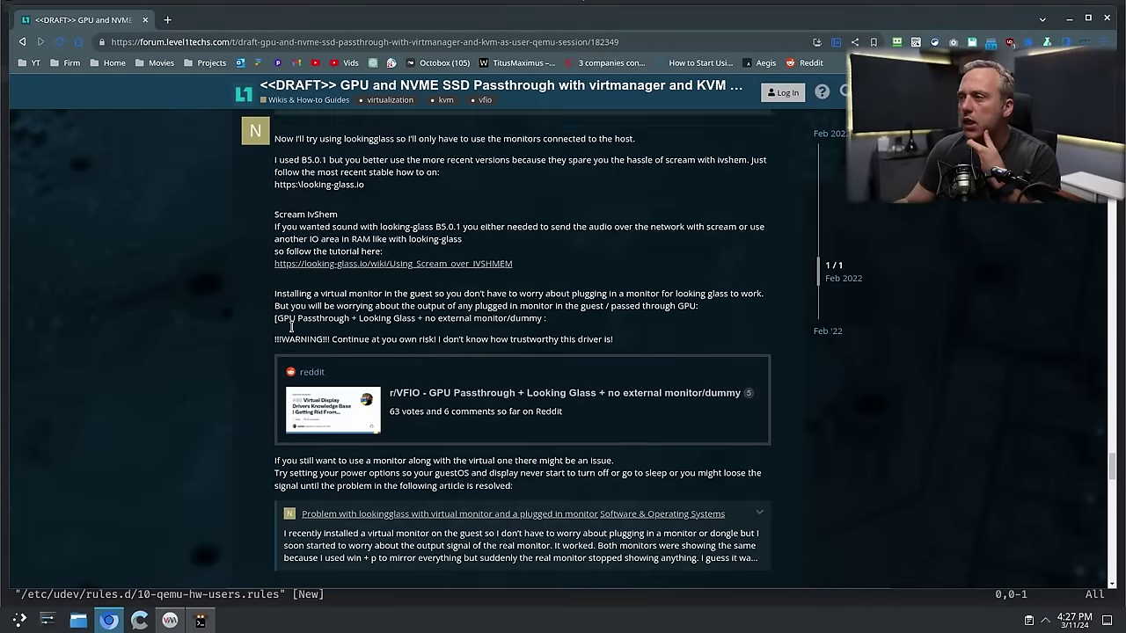
scroll(276, 329, up, 8)
scroll(290, 334, up, 10)
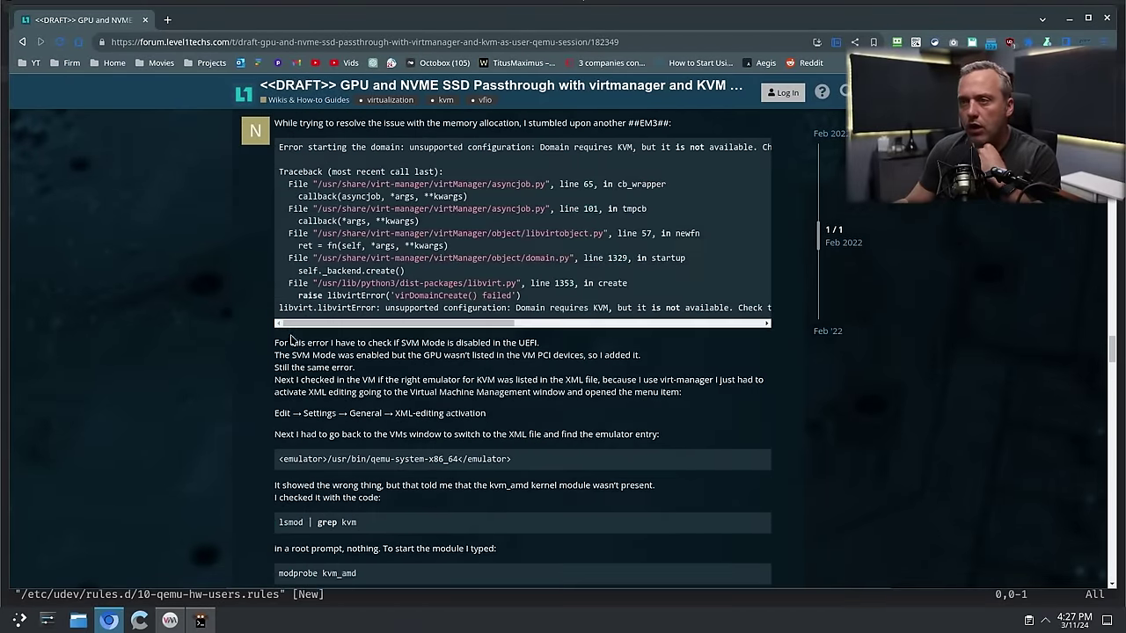
scroll(289, 335, up, 10)
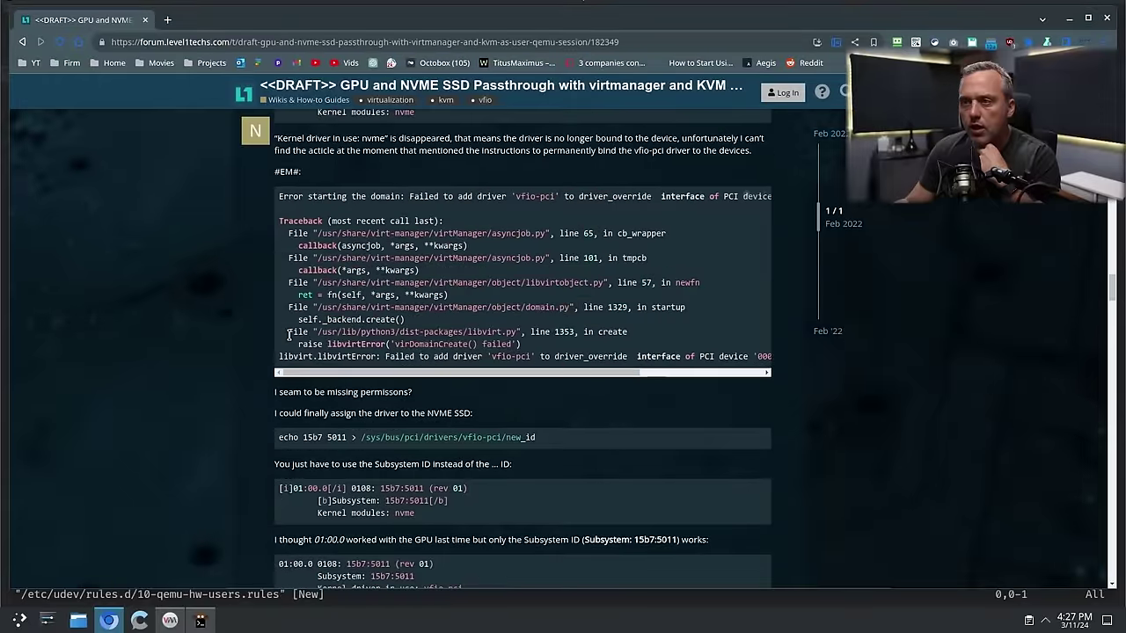
scroll(288, 340, down, 10)
scroll(289, 339, up, 4)
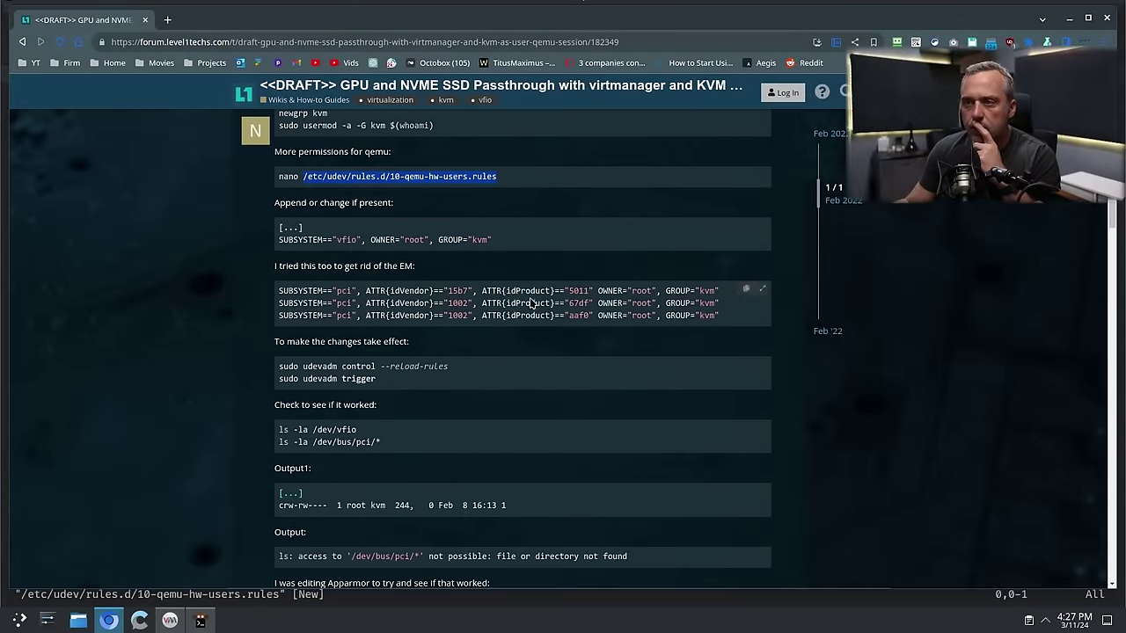
- Search the web for hikari knight quick passthrough and go through the GitHub project's author profile to the vfio-setup-docs repository
click(170, 24)
text(hikari knight quick passthrough)
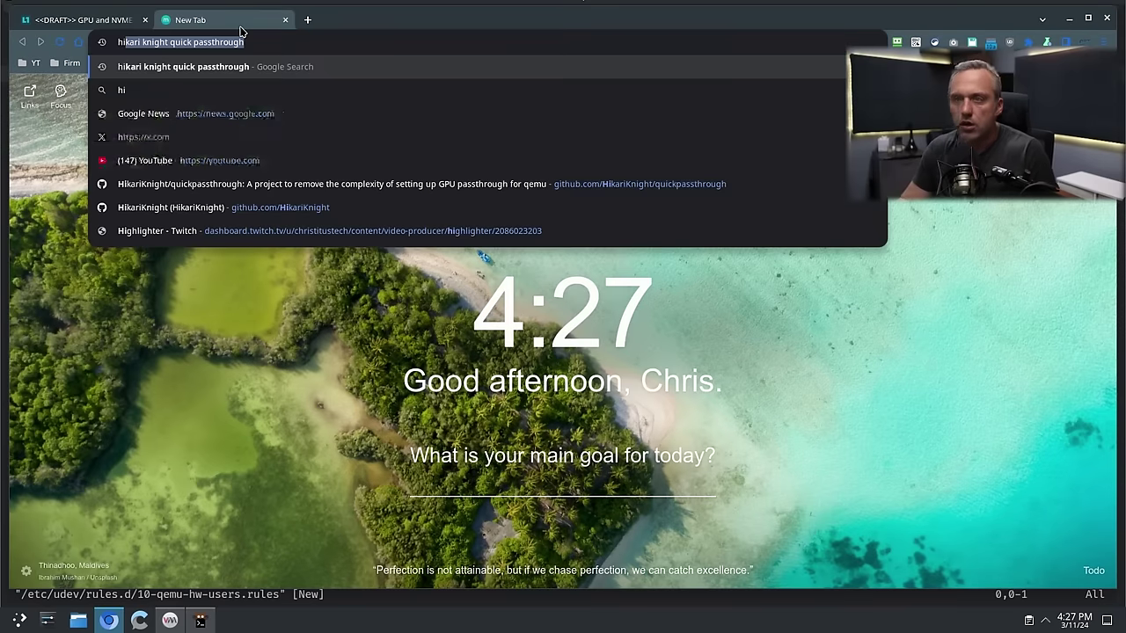
key(Return)
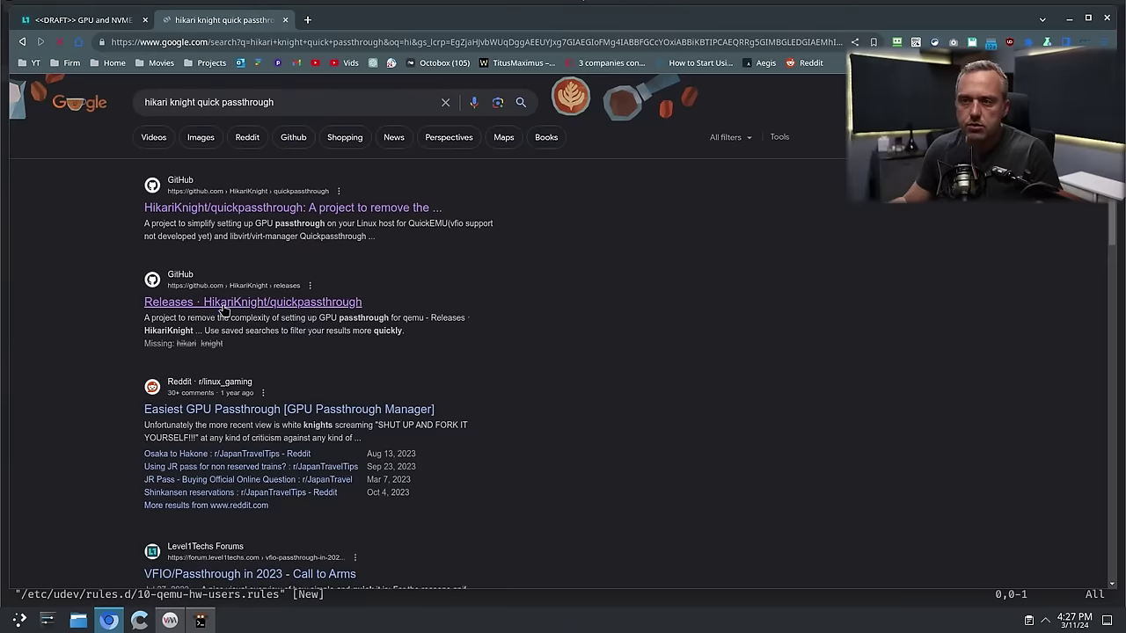
click(235, 306)
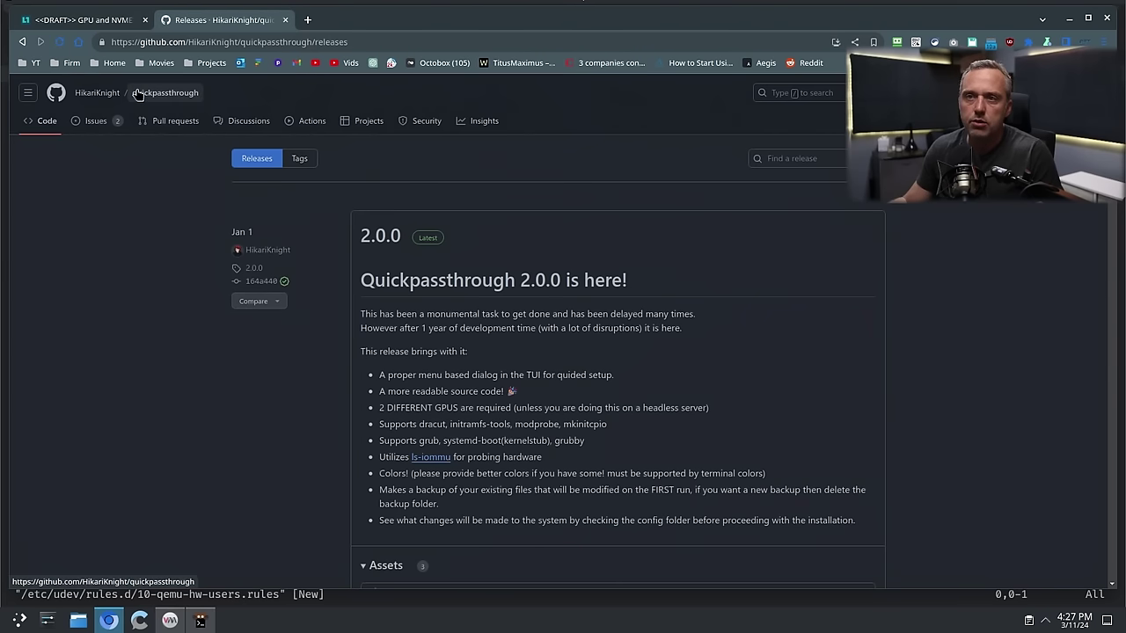
click(267, 249)
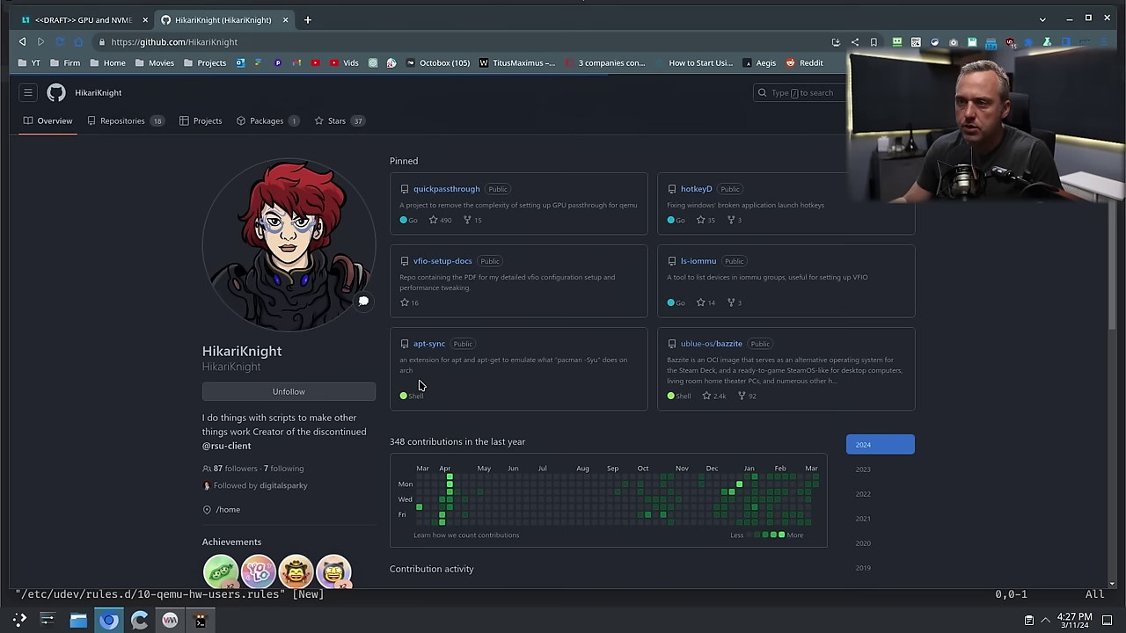
click(435, 261)
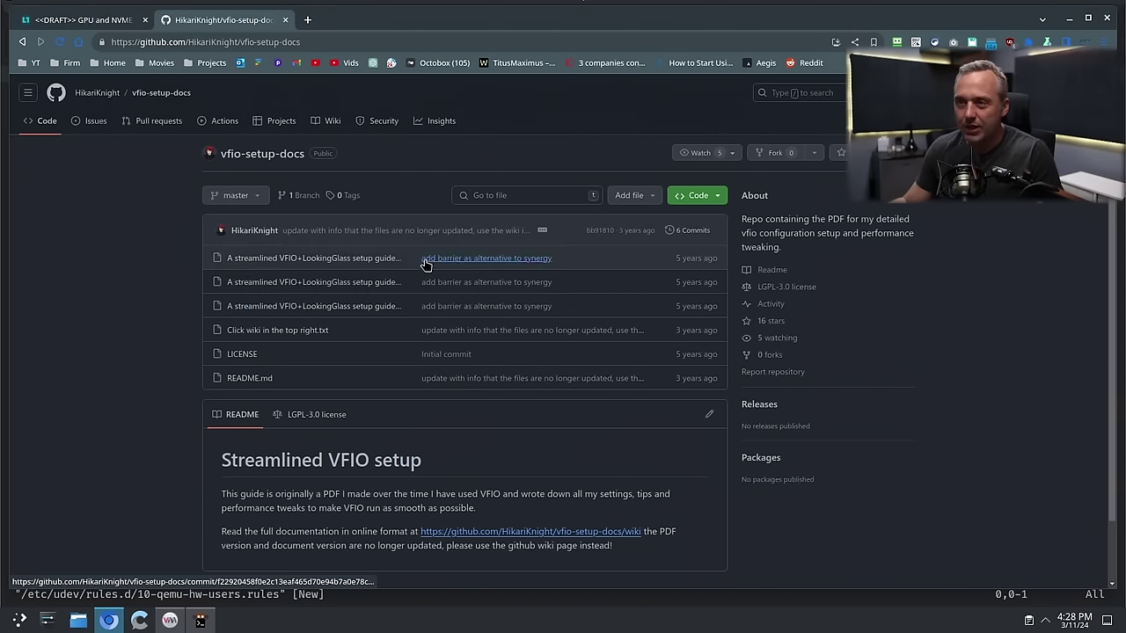
click(367, 258)
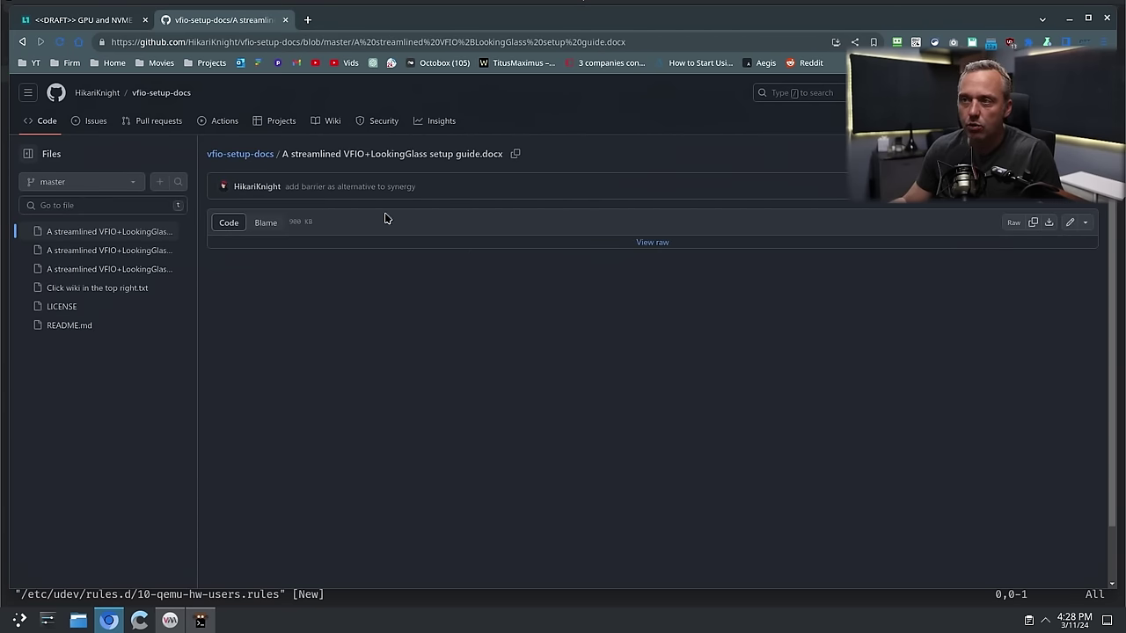
click(22, 41)
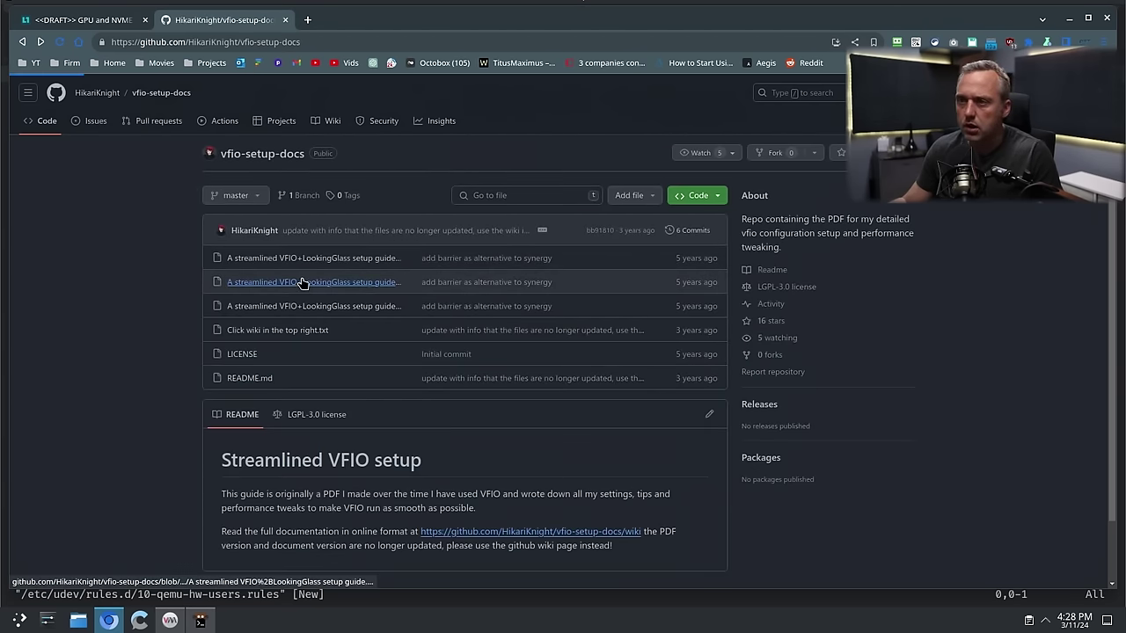
click(335, 281)
click(22, 42)
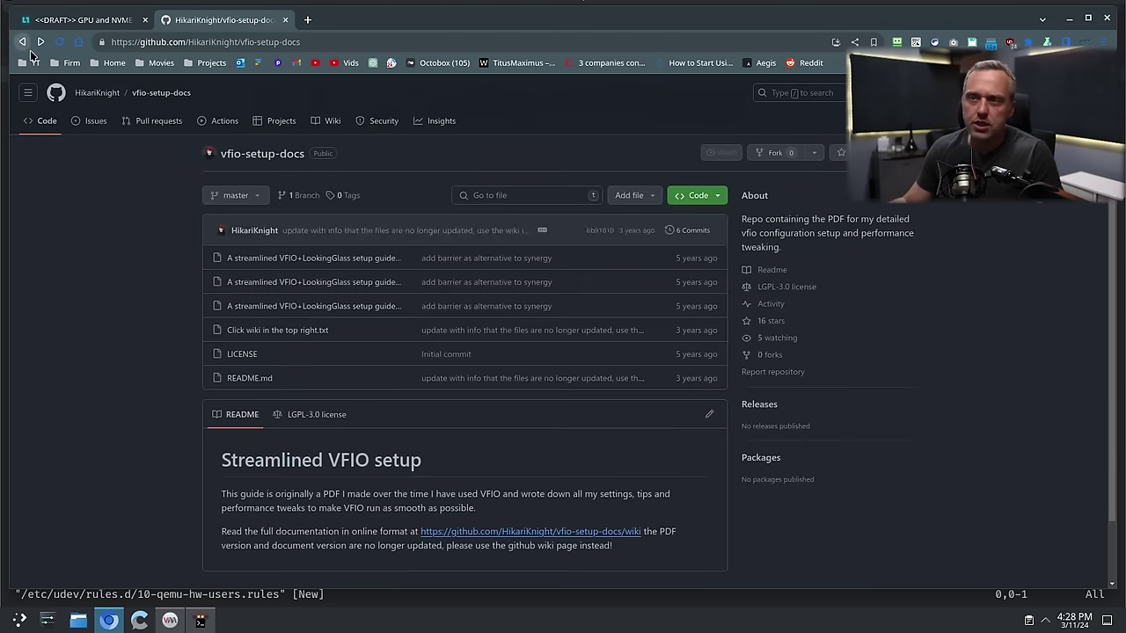
- Open the PDF version of the streamlined VFIO+LookingGlass setup guide in the repository and download it for reading
click(330, 308)
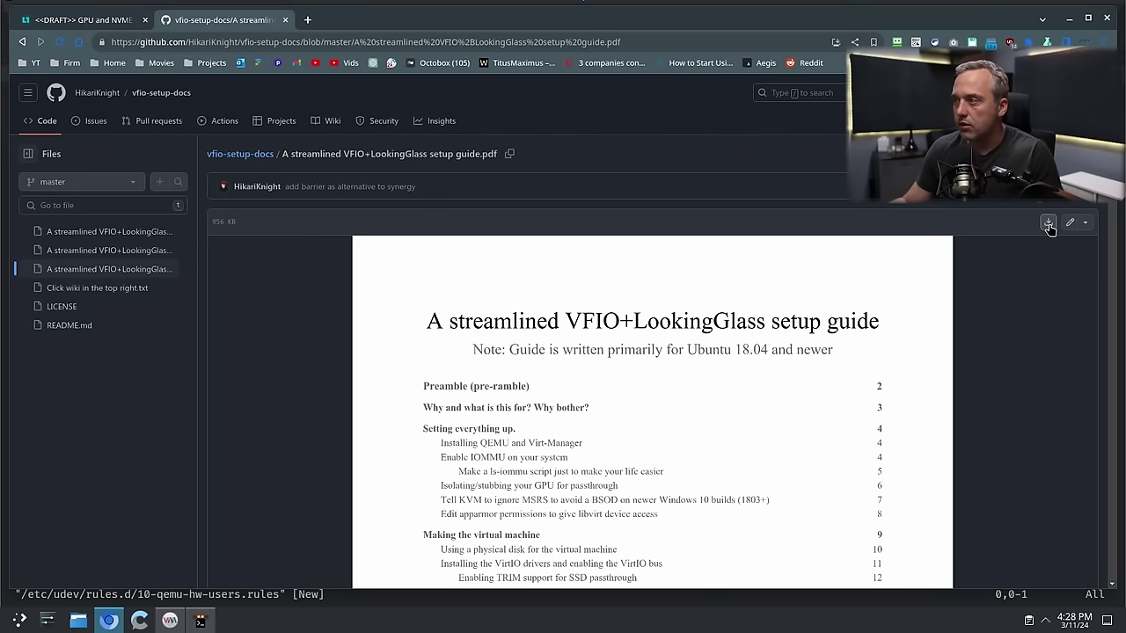
click(1048, 223)
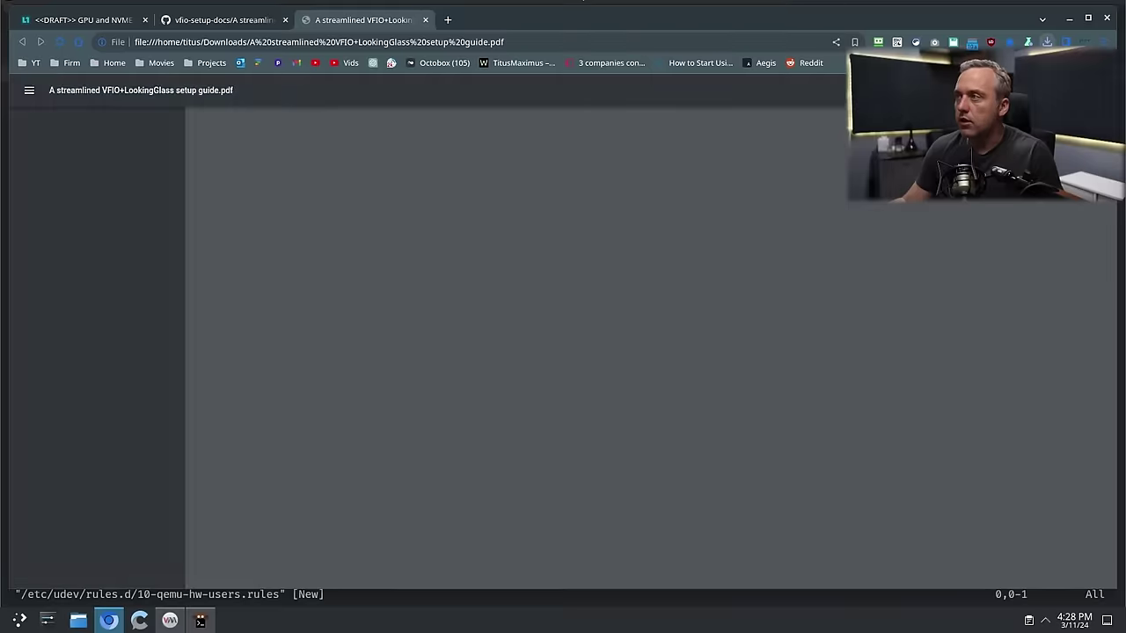
scroll(441, 312, down, 2)
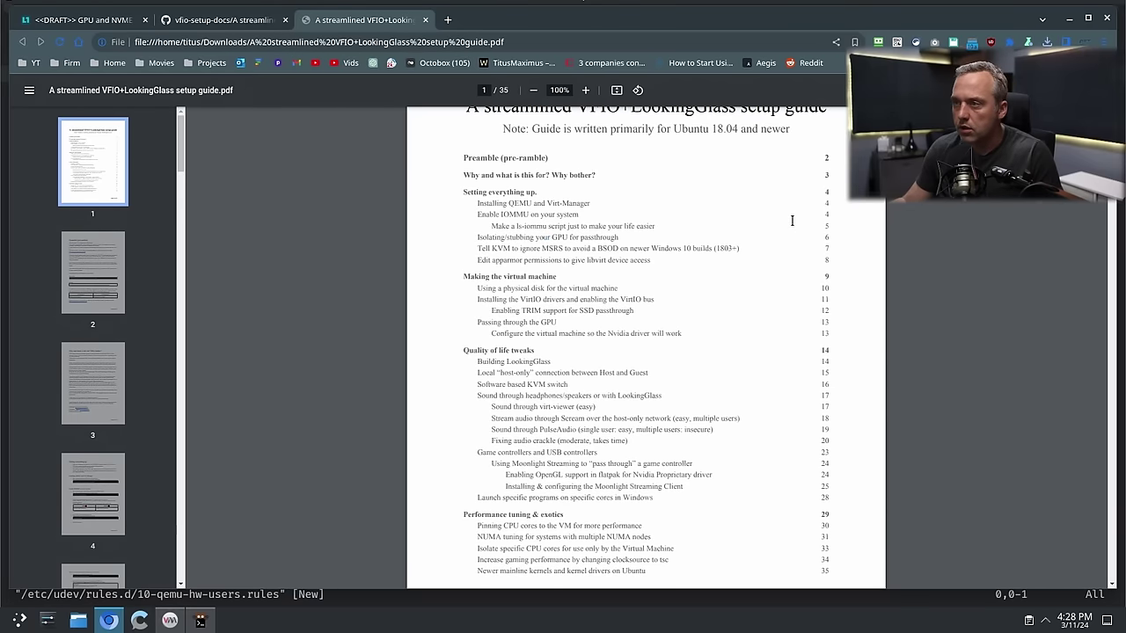
- Read the guide's sections on enabling IOMMU and making the ls-iommu script, and copy the ls-iommu command
scroll(345, 355, down, 20)
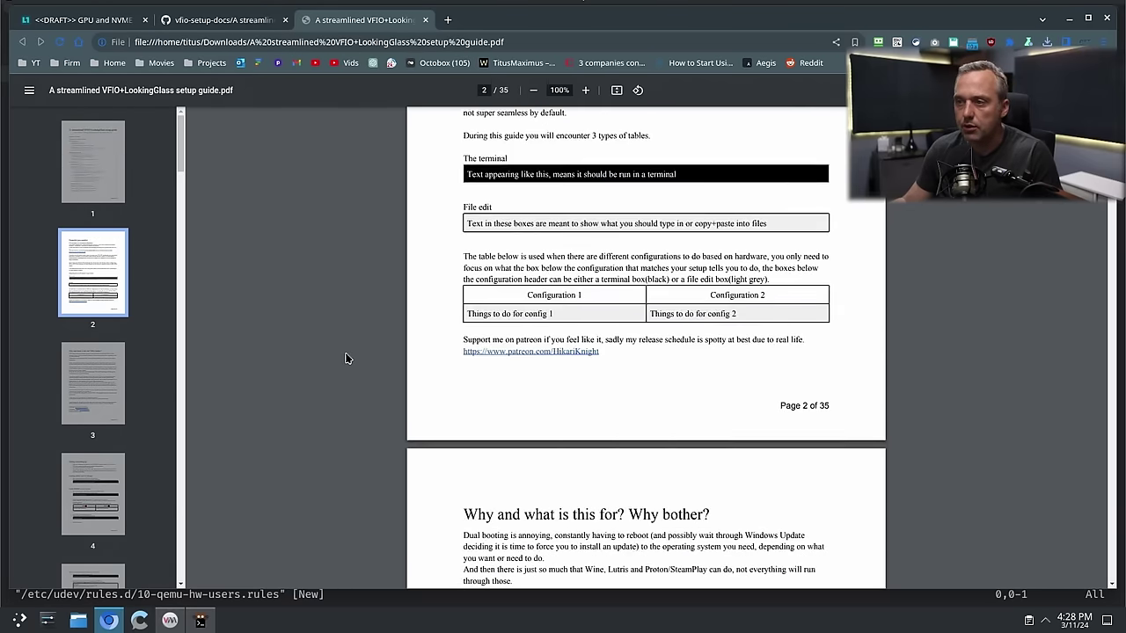
scroll(345, 351, down, 3)
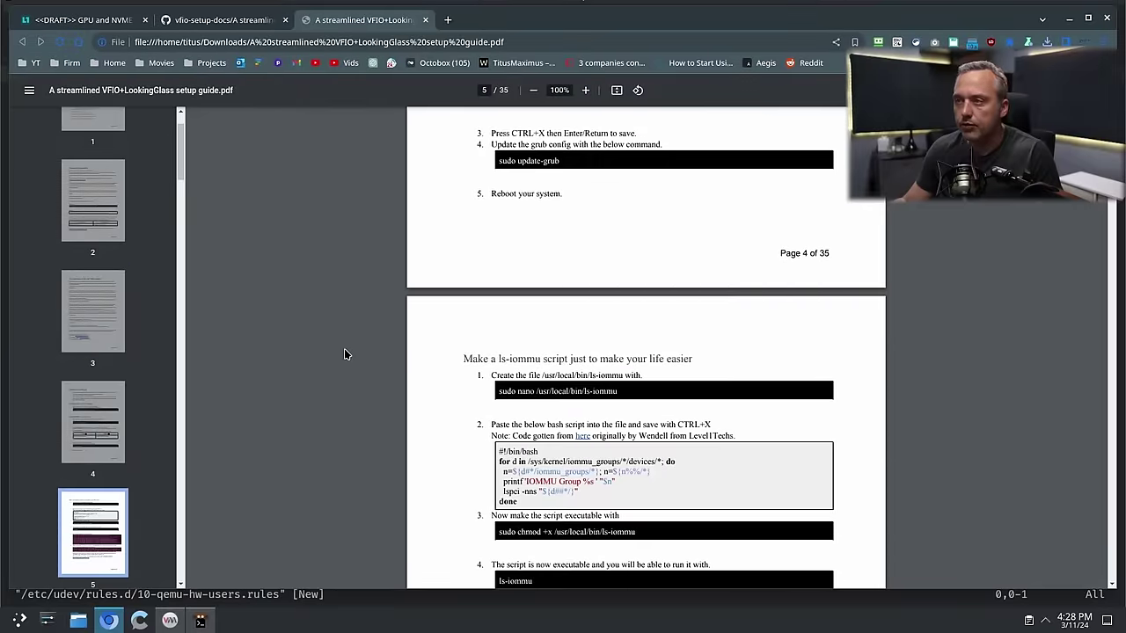
scroll(344, 350, up, 3)
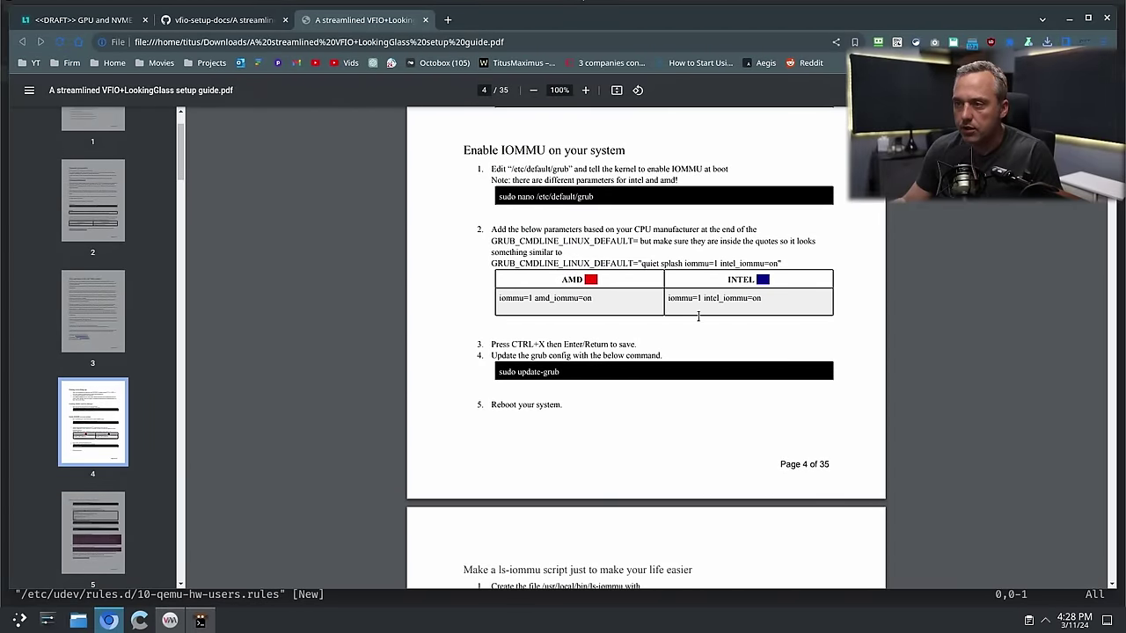
scroll(665, 352, down, 5)
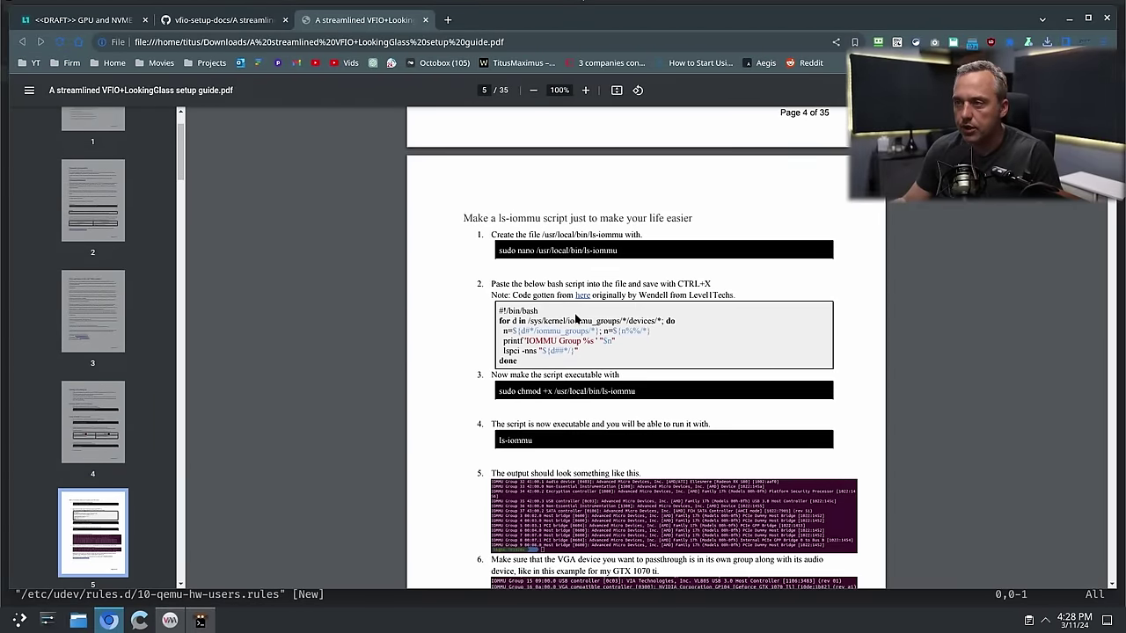
scroll(552, 315, down, 2)
scroll(466, 220, down, 4)
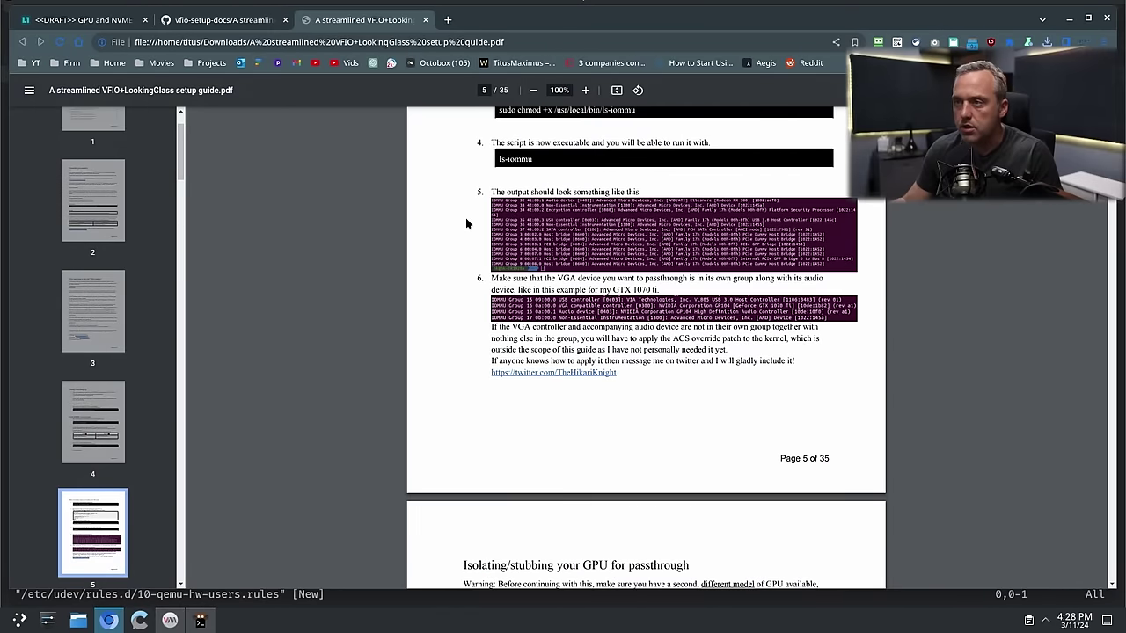
scroll(465, 220, up, 4)
drag(534, 299, 499, 297)
right_click(517, 299)
click(554, 313)
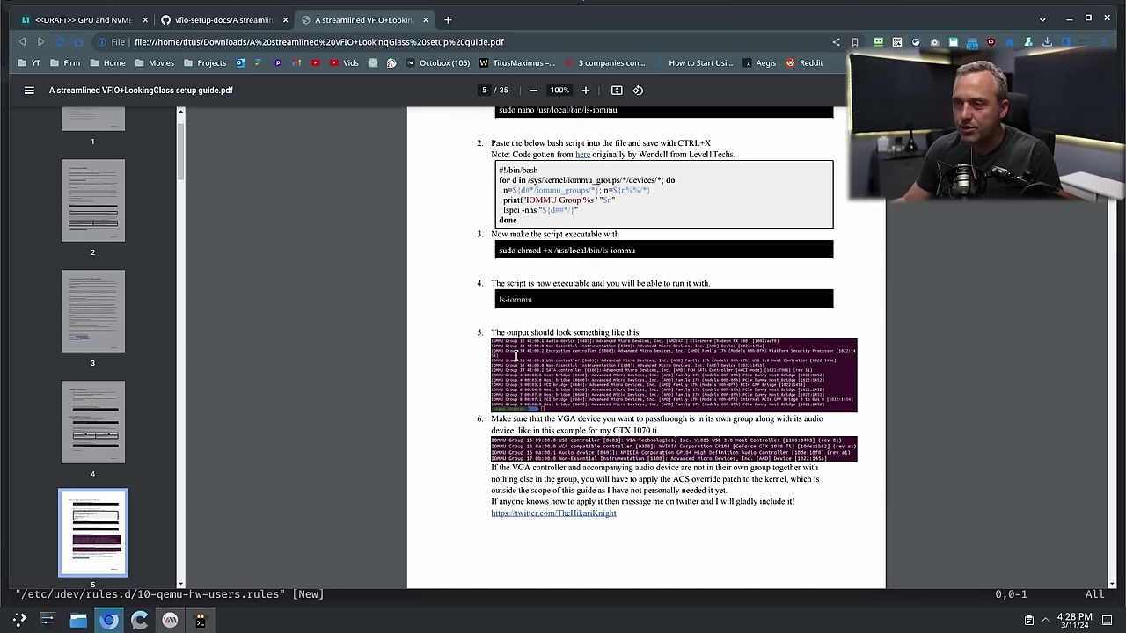
- Run the copied ls-iommu command in the terminal and return to the PDF guide
click(201, 620)
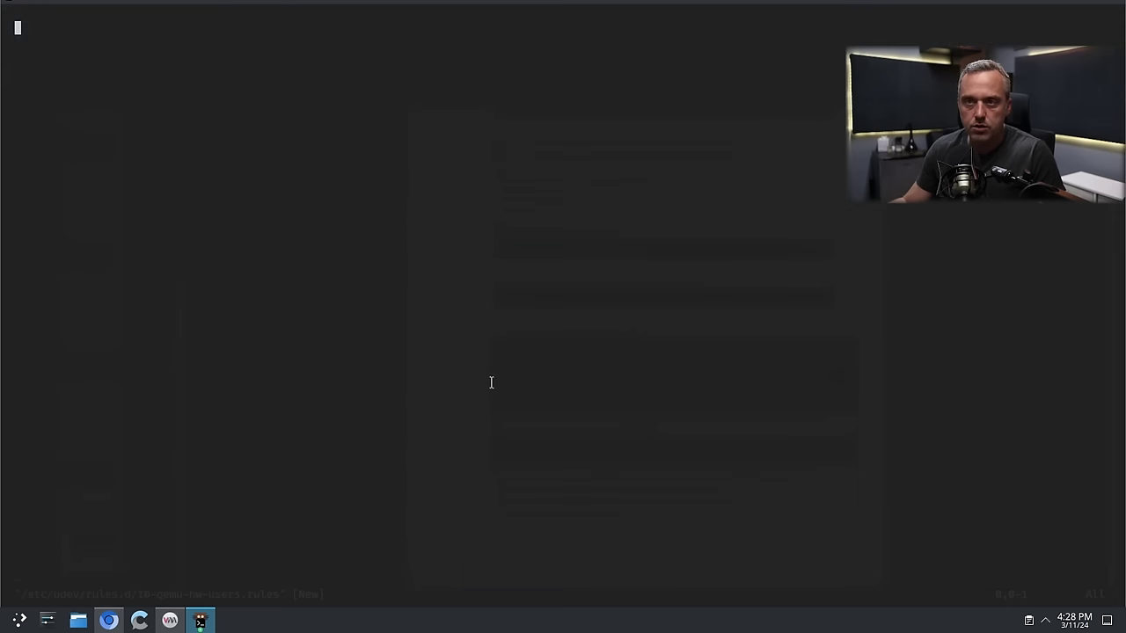
key(ctrl+shift+v)
key(Return)
text(fg)
key(Return)
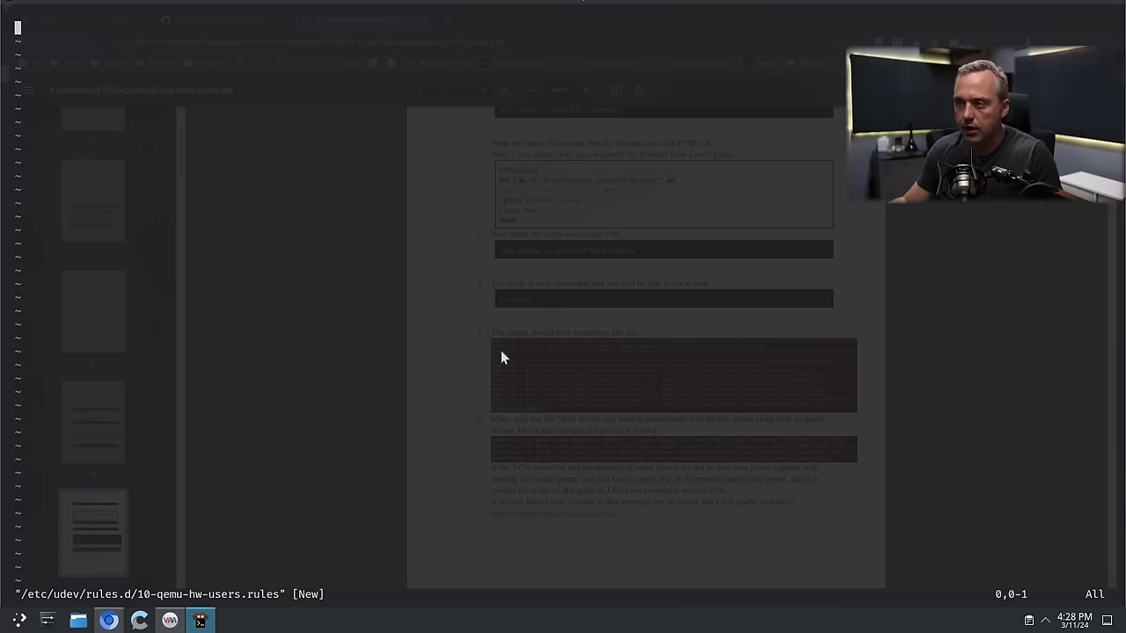
click(501, 350)
- Copy the ls-iommu | grep -iP "VGA|audio" command from the guide's section on isolating the GPU for passthrough
scroll(433, 392, down, 3)
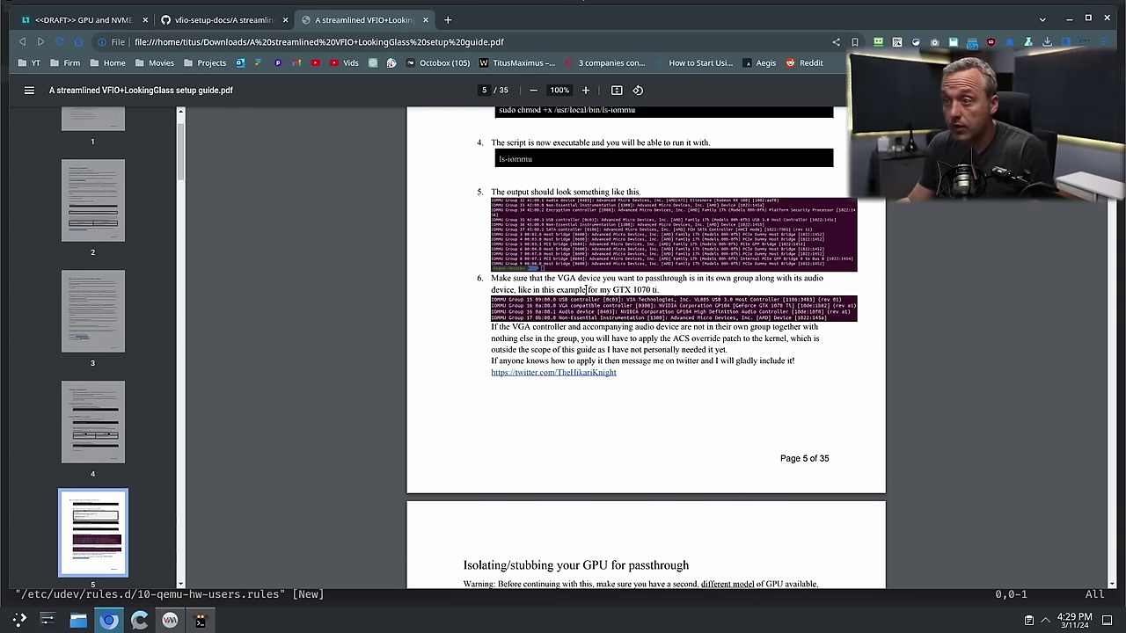
scroll(607, 301, down, 3)
scroll(607, 301, down, 7)
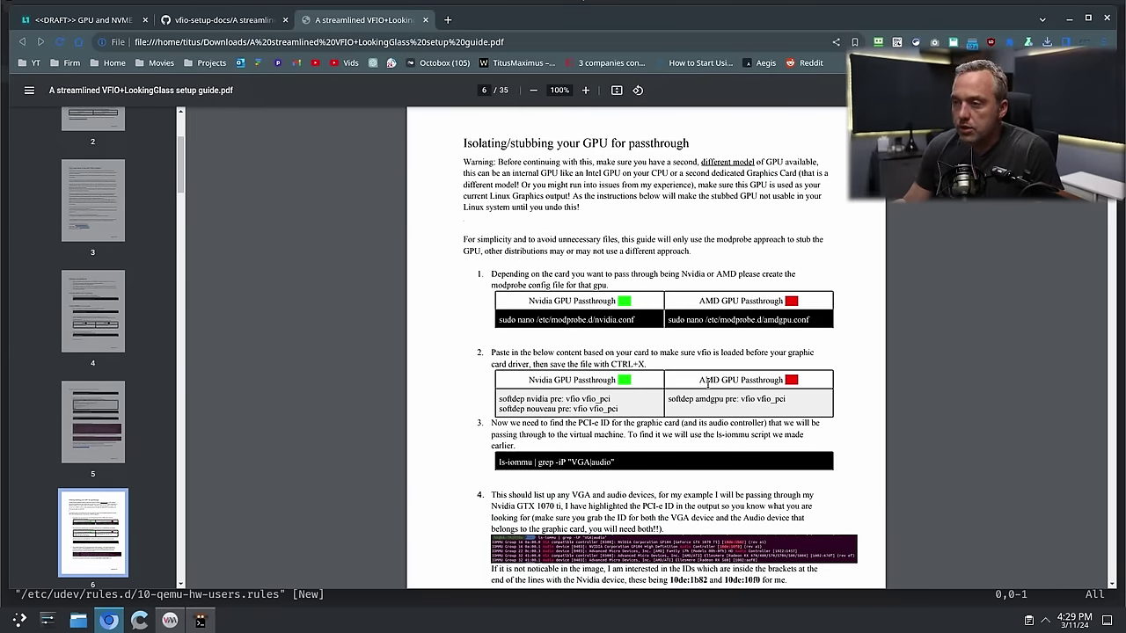
scroll(633, 387, down, 3)
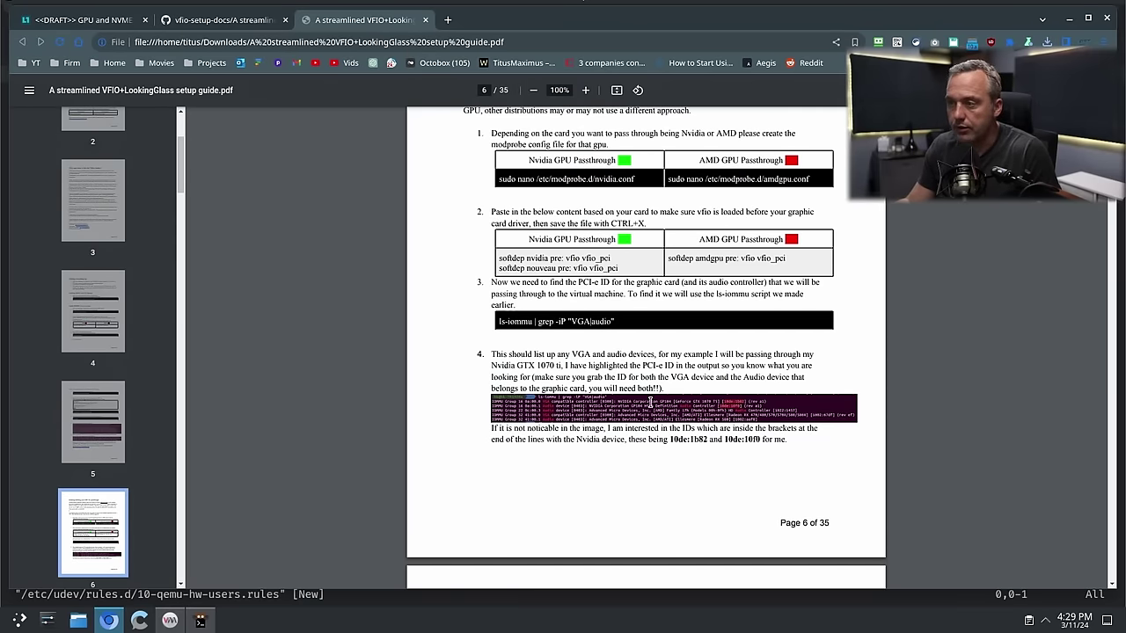
scroll(651, 406, down, 3)
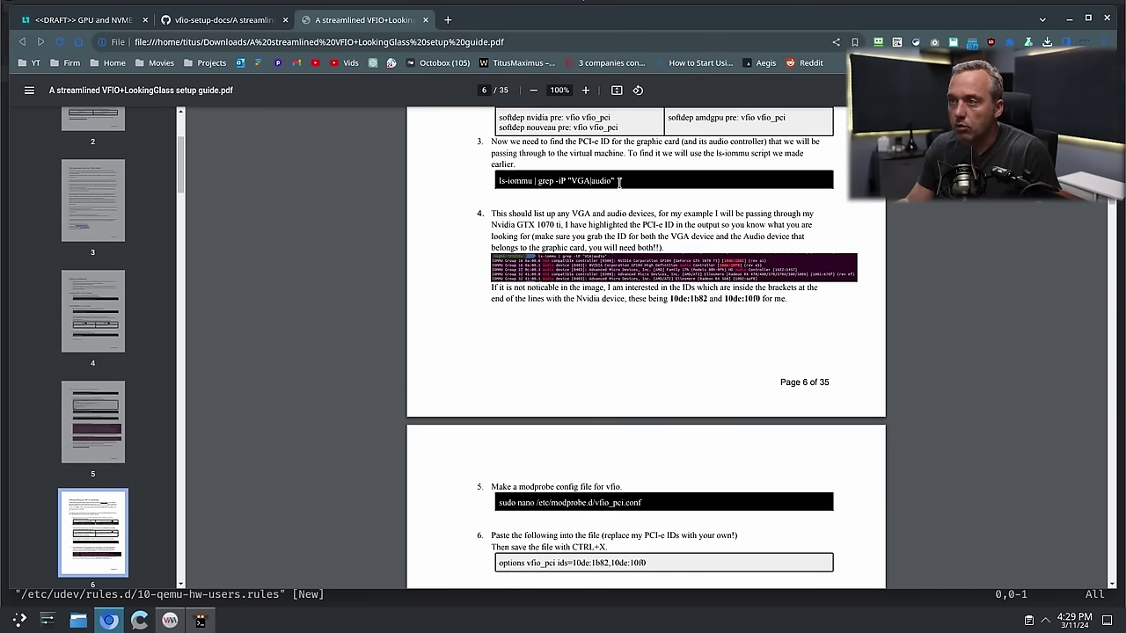
right_click(539, 183)
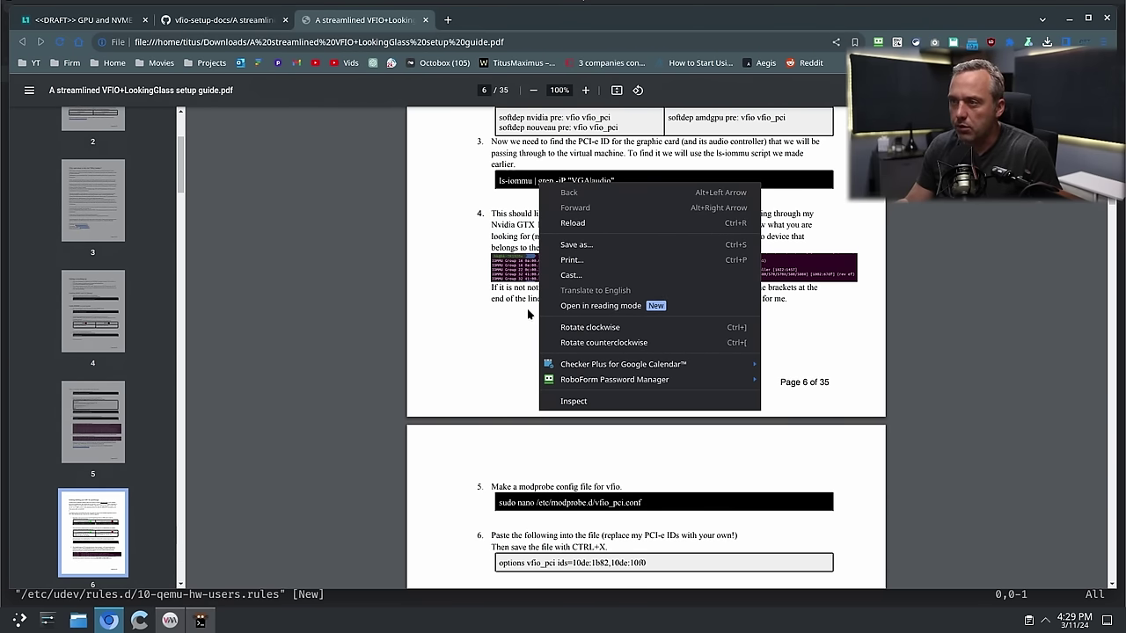
click(504, 364)
triple_click(539, 180)
right_click(592, 181)
click(598, 191)
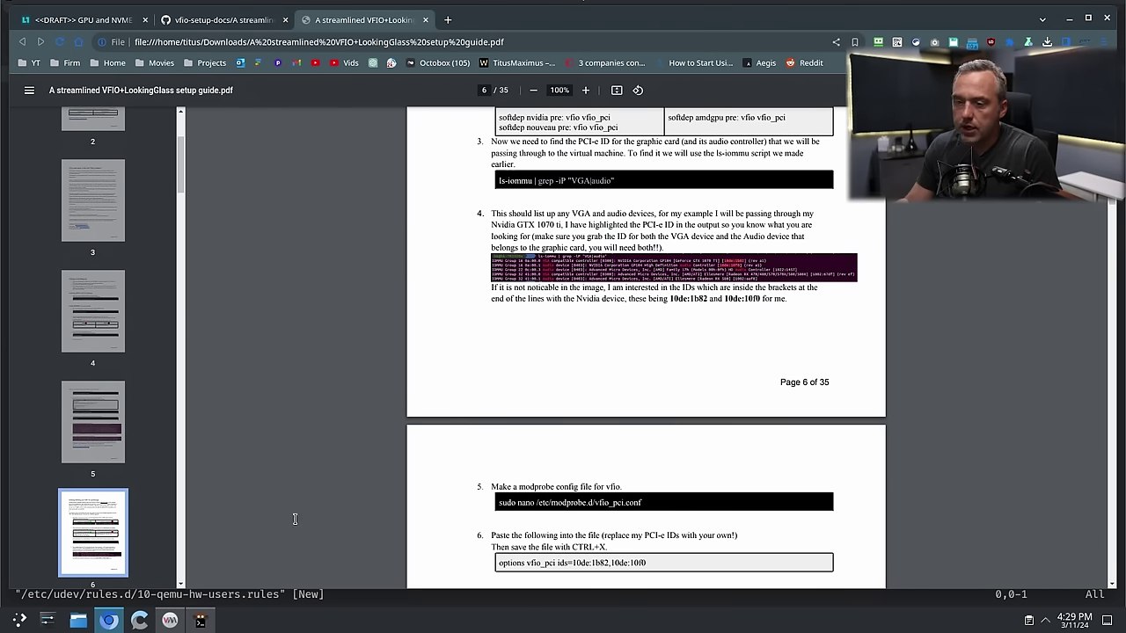
- Run lspci | grep -iP "VGA|audio" in a new terminal to list the graphics and audio devices
click(201, 619)
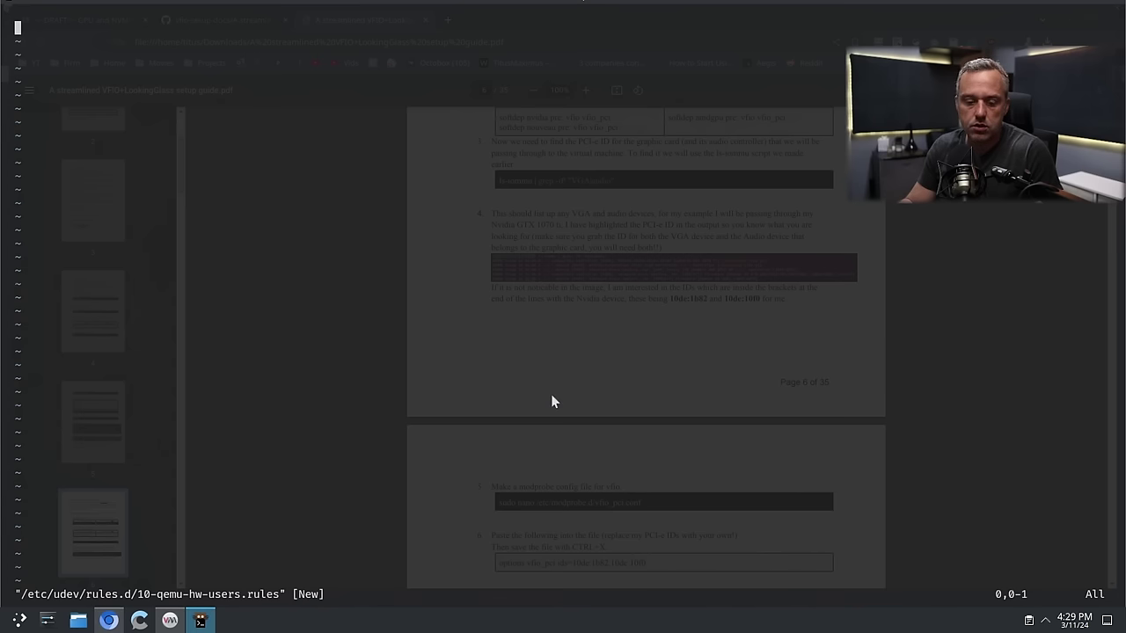
key(super+Return)
text(lspci | grep -iP "VGA|audio)
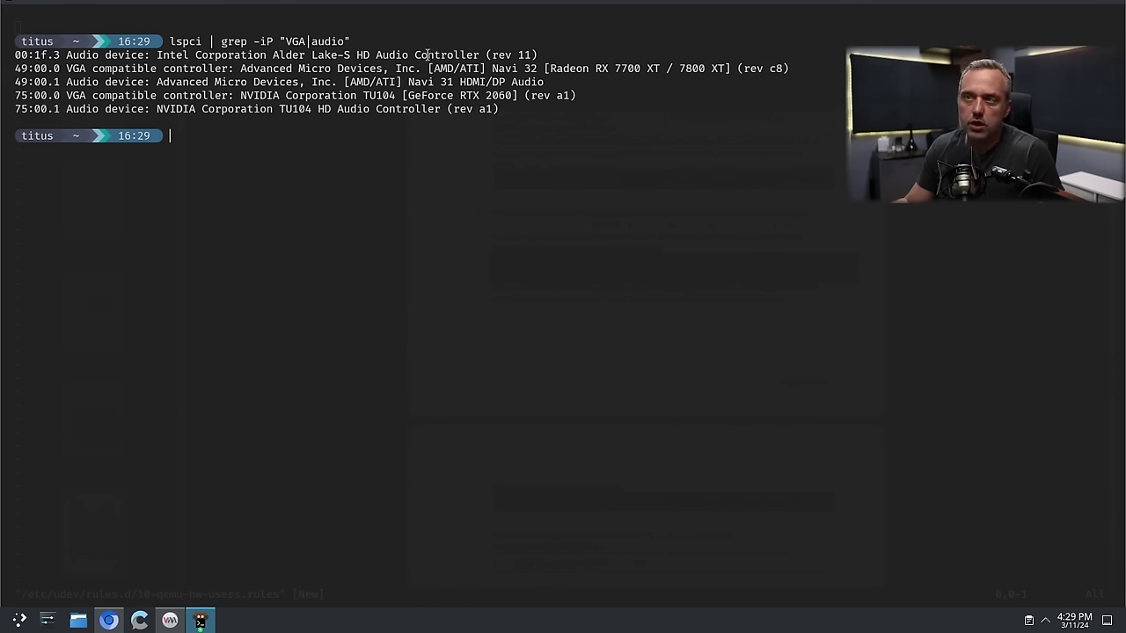
double_click(218, 82)
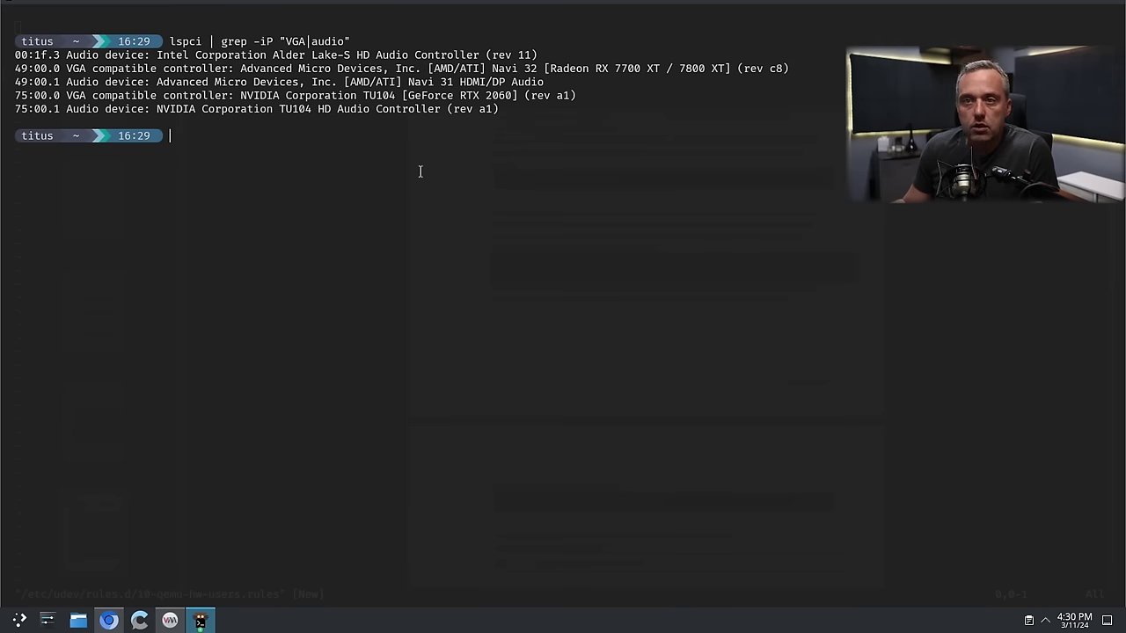
- Return to the PDF guide and review its instructions for the /etc/modprobe.d/vfio_pci.conf file and its device IDs
text(etc)
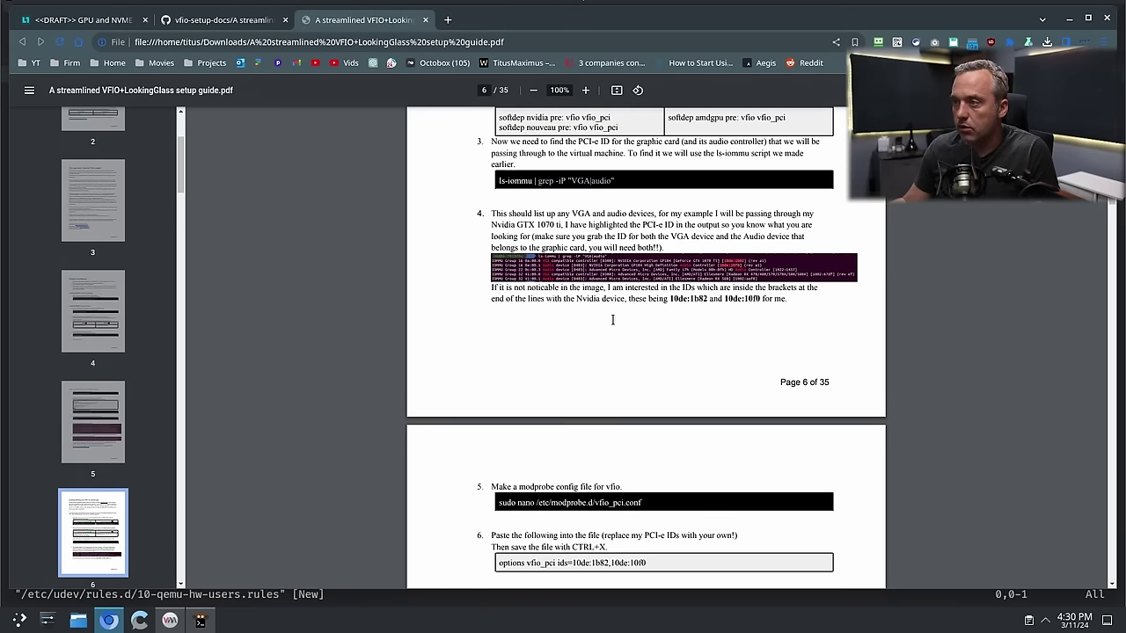
scroll(613, 324, down, 3)
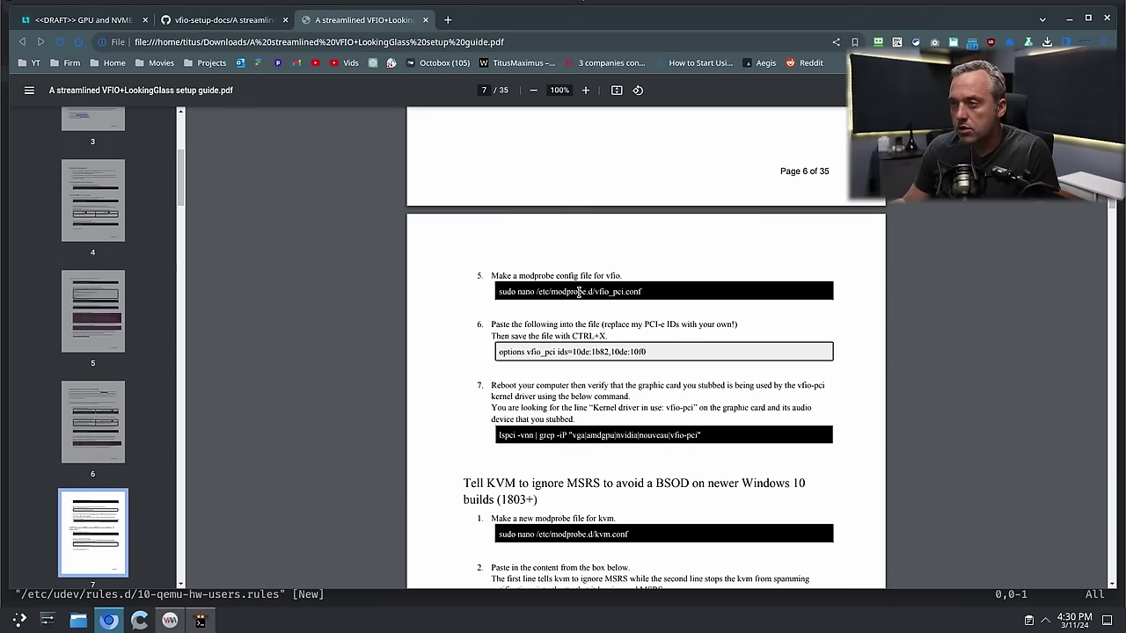
scroll(574, 309, down, 1)
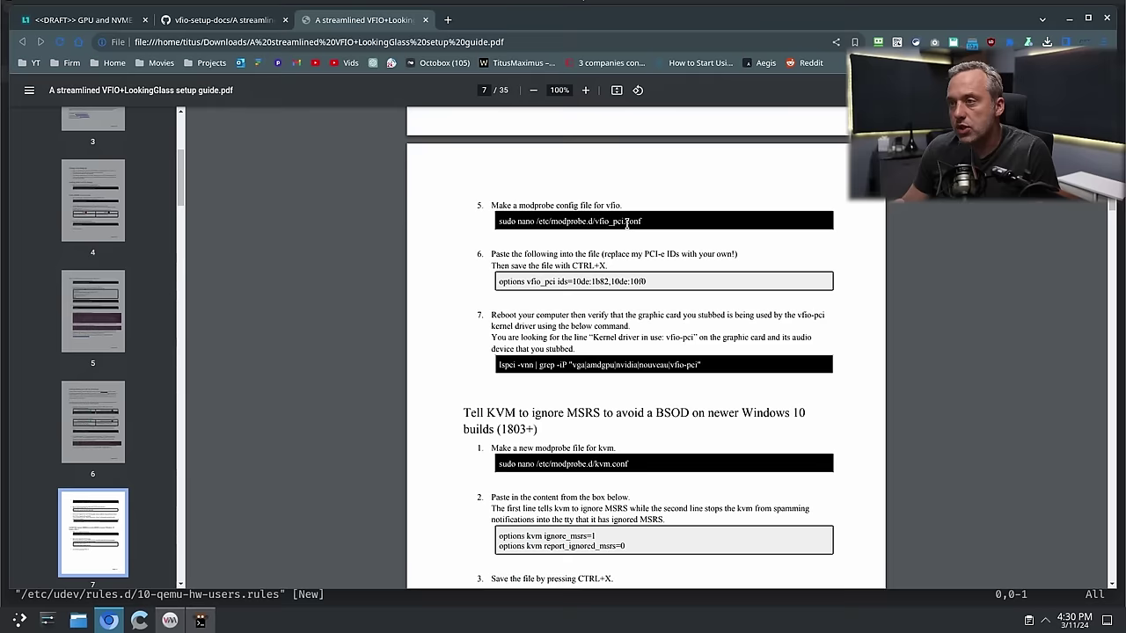
- Read through the VFIO guide's sections on modprobe, AppArmor, creating the virtual machine, physical disk passthrough and VirtIO drivers
scroll(622, 225, down, 2)
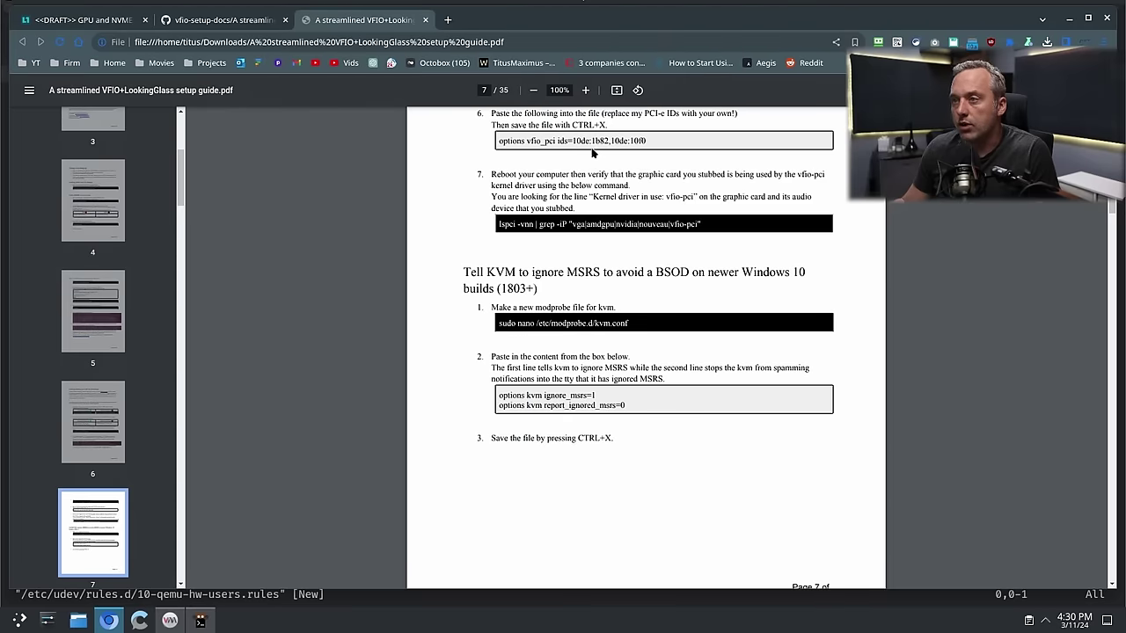
scroll(564, 183, down, 6)
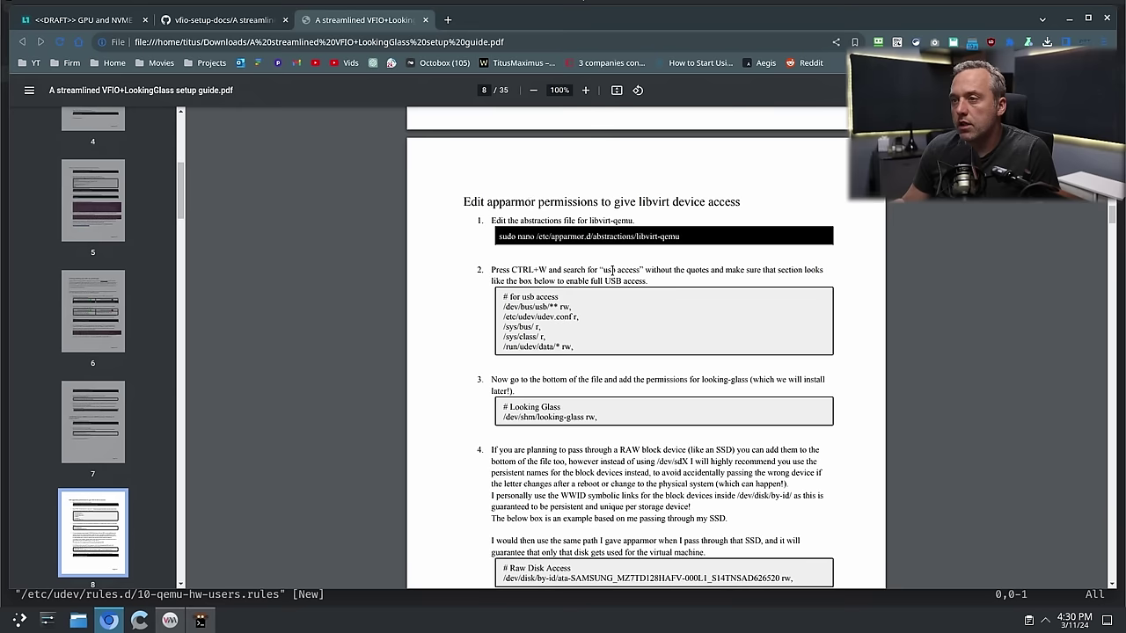
scroll(610, 268, down, 9)
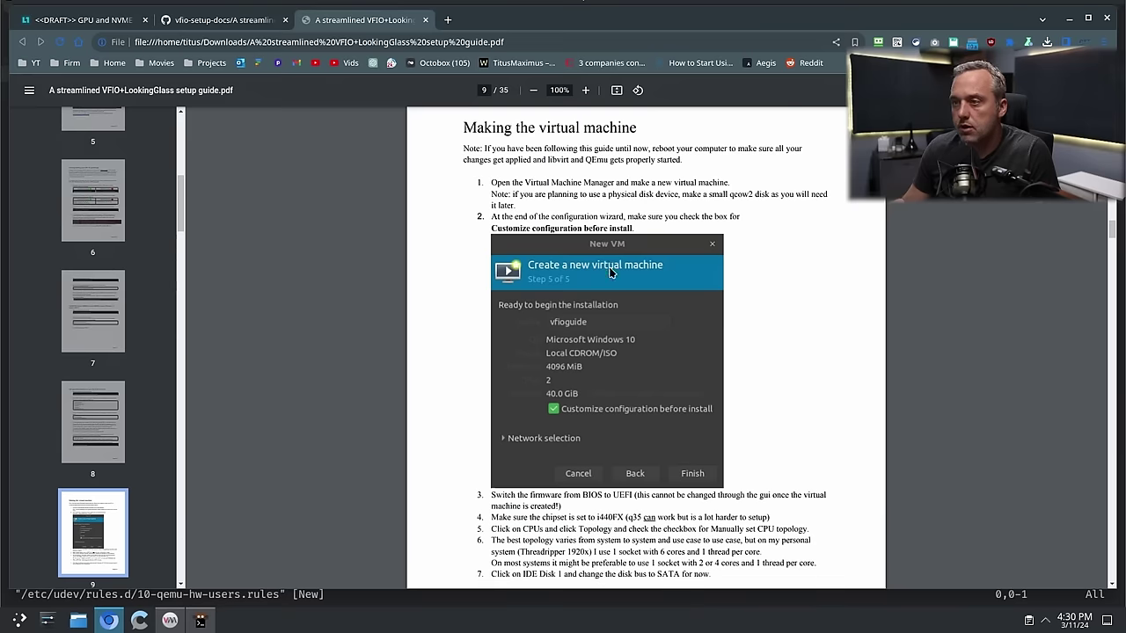
scroll(611, 272, down, 8)
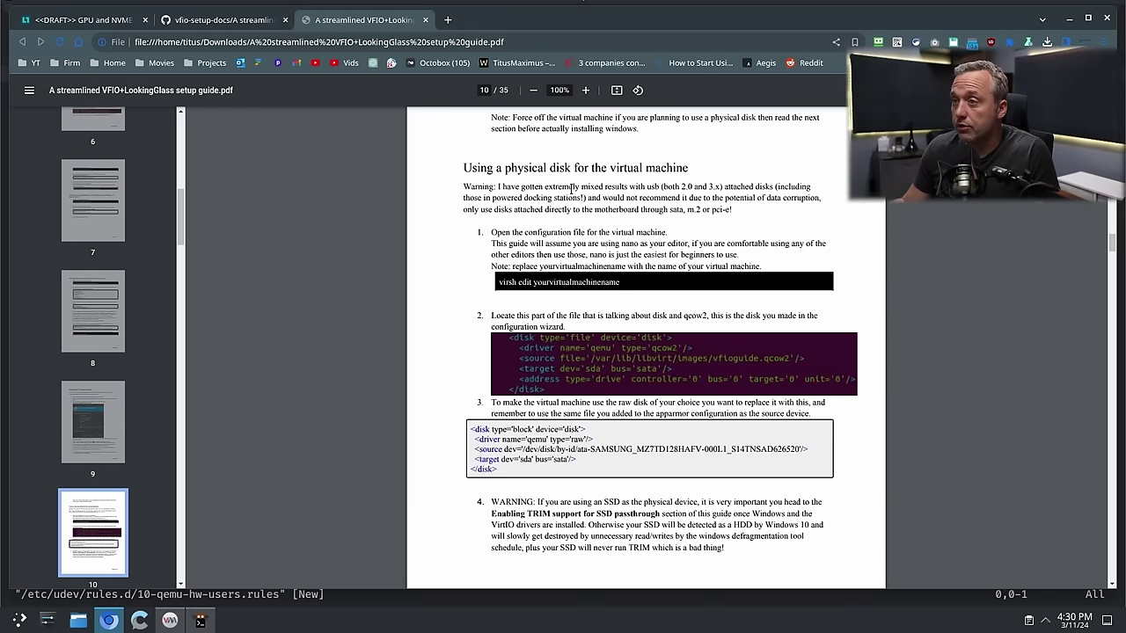
scroll(547, 276, down, 2)
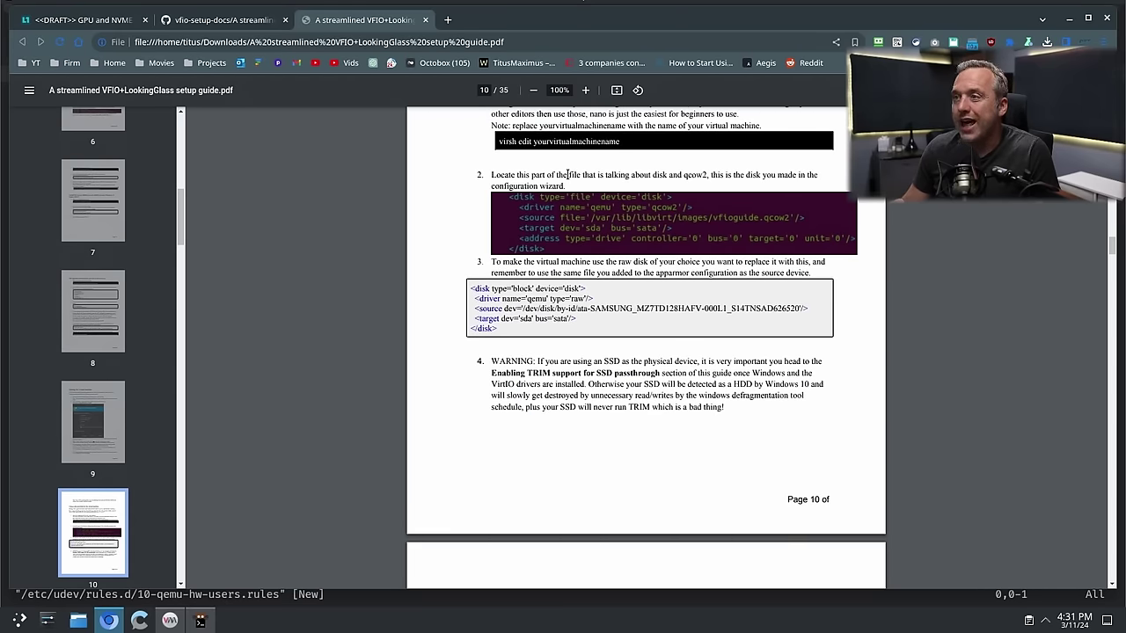
scroll(599, 195, down, 1)
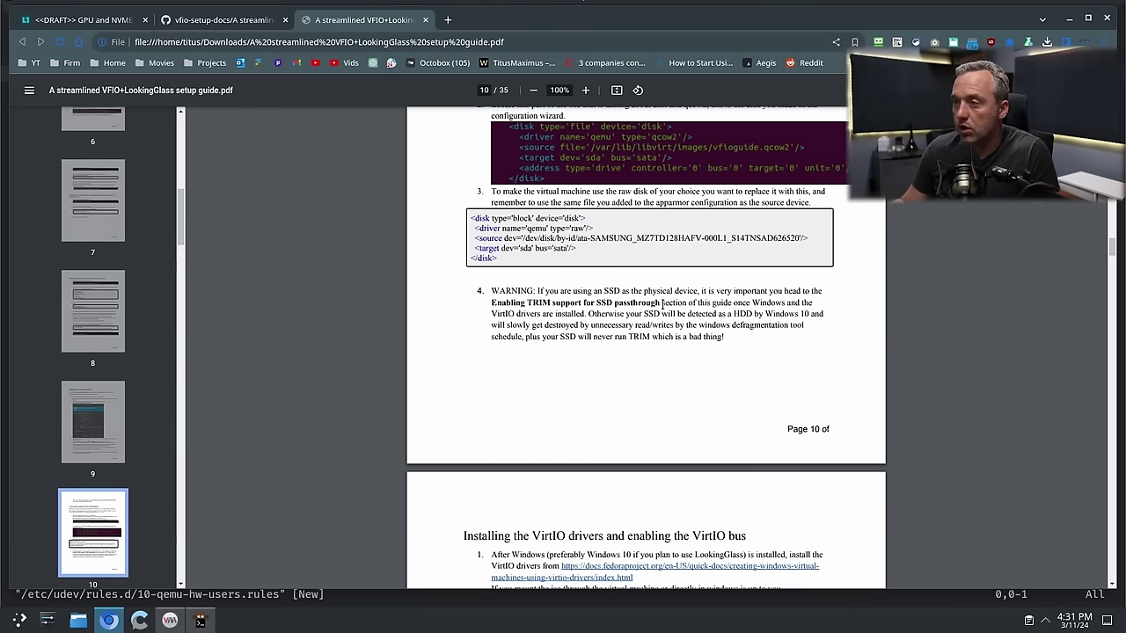
scroll(661, 303, down, 5)
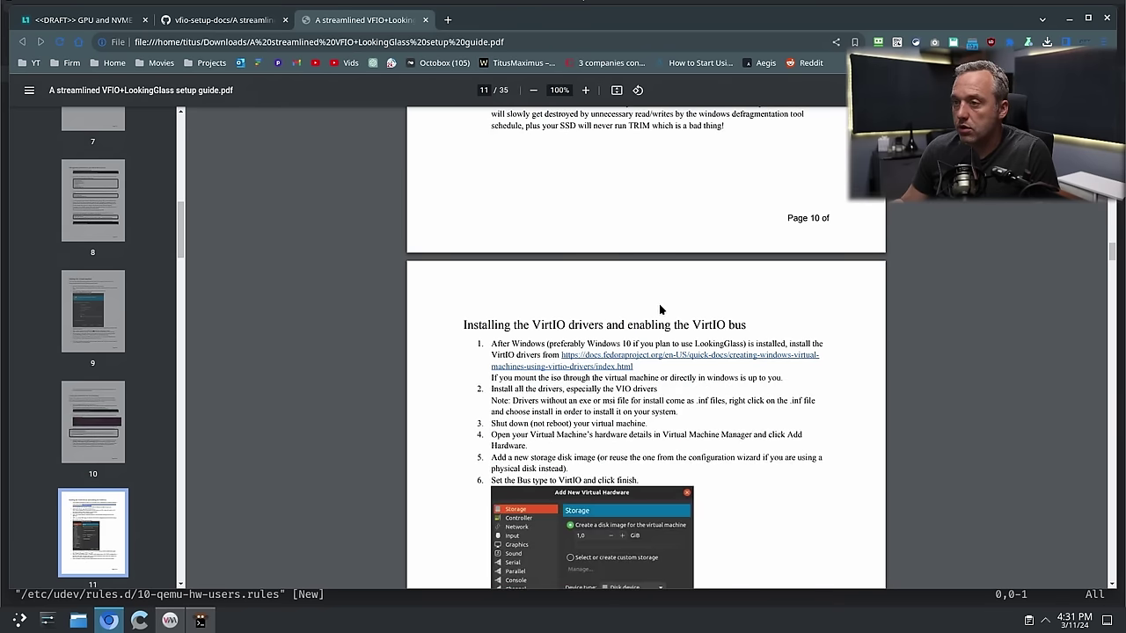
scroll(708, 291, down, 5)
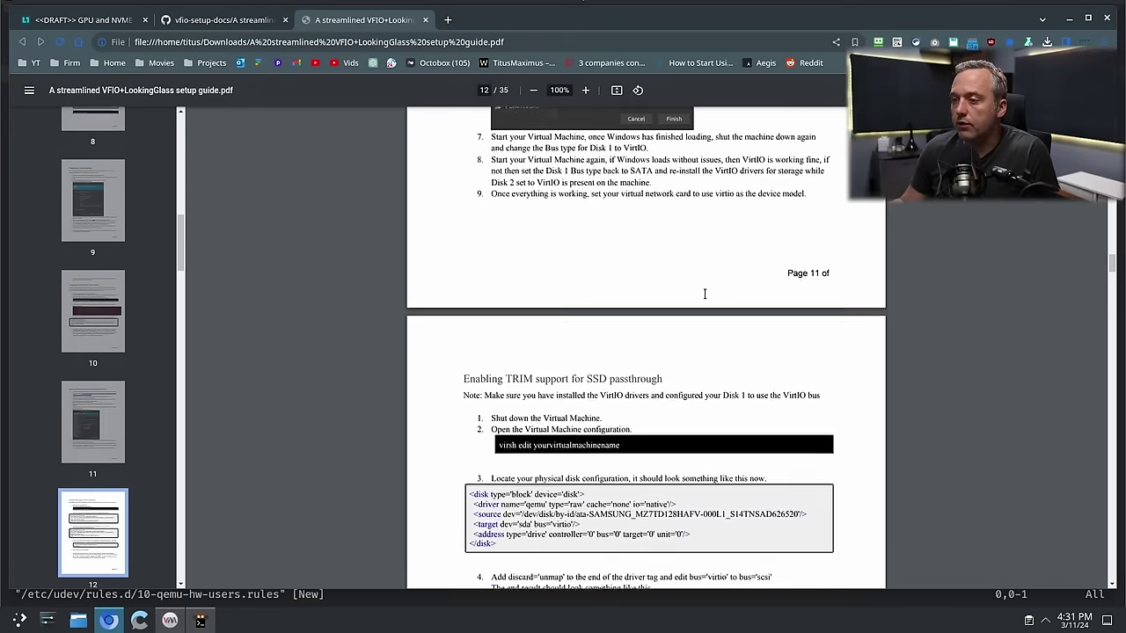
scroll(677, 306, up, 6)
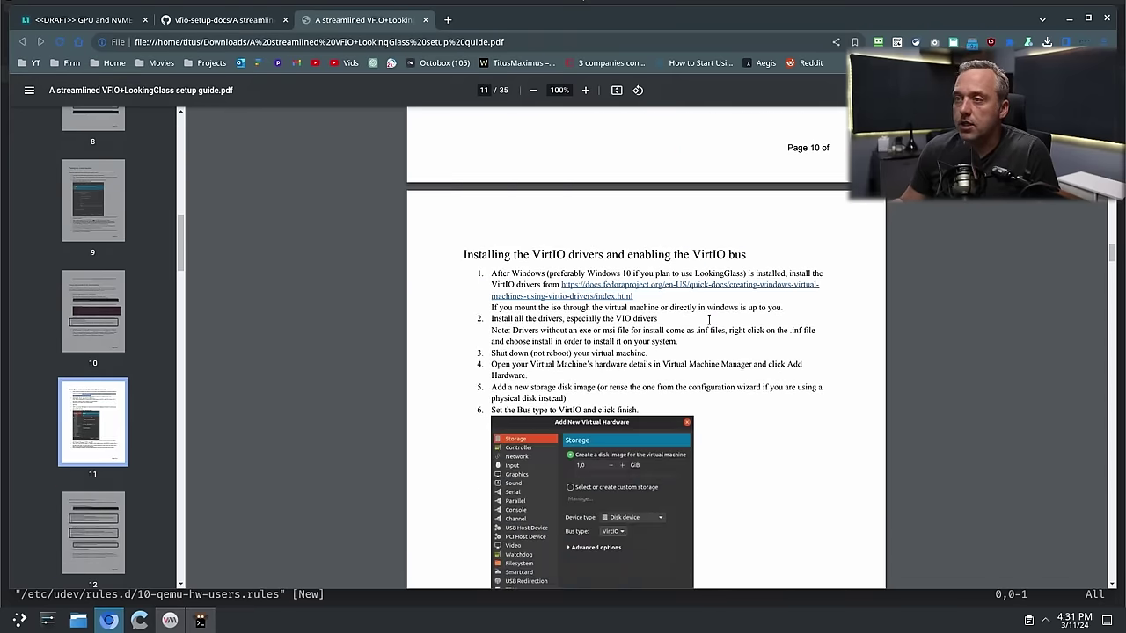
- Switch to the terminal, quit Vim without writing the 10-qemu-hw-users.rules file, and exit the shell
key(alt+Tab)
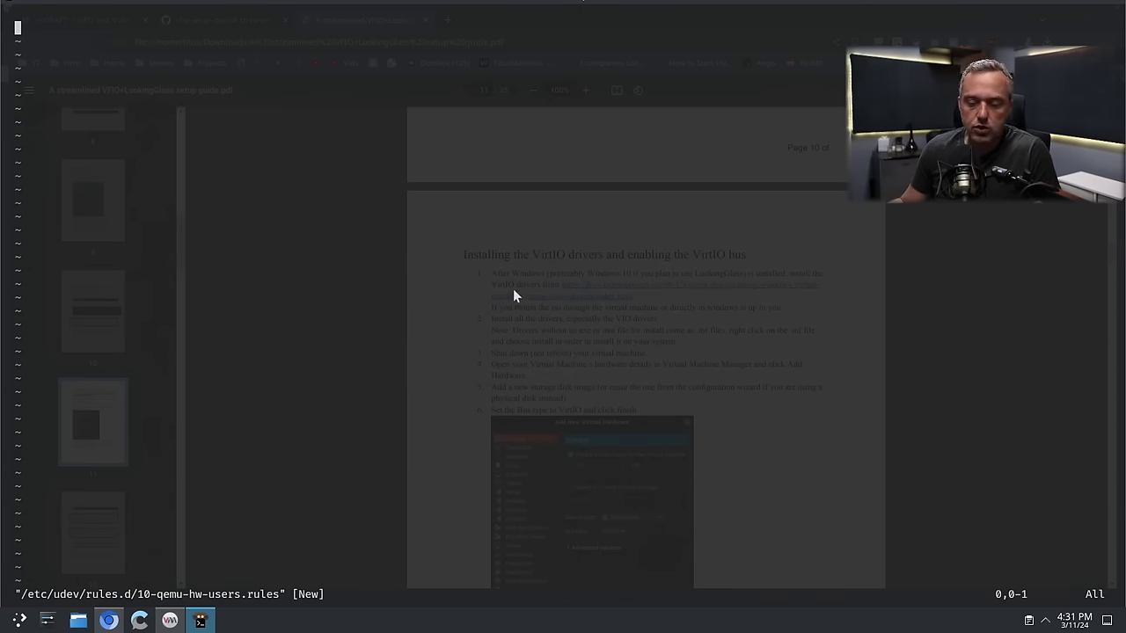
text(:q)
key(Return)
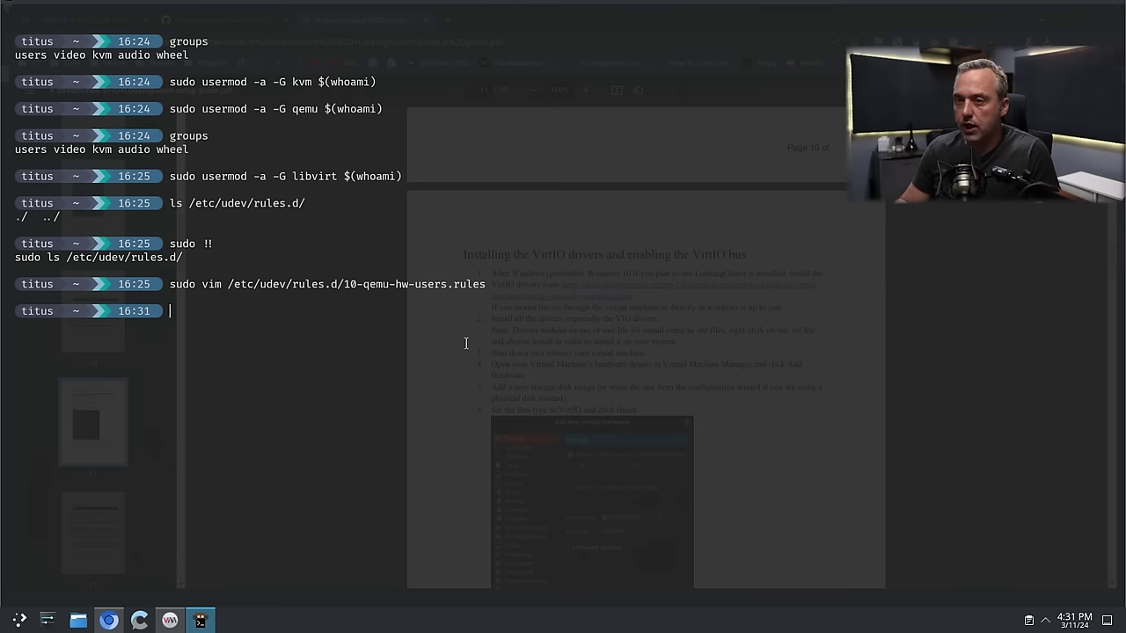
text(exit)
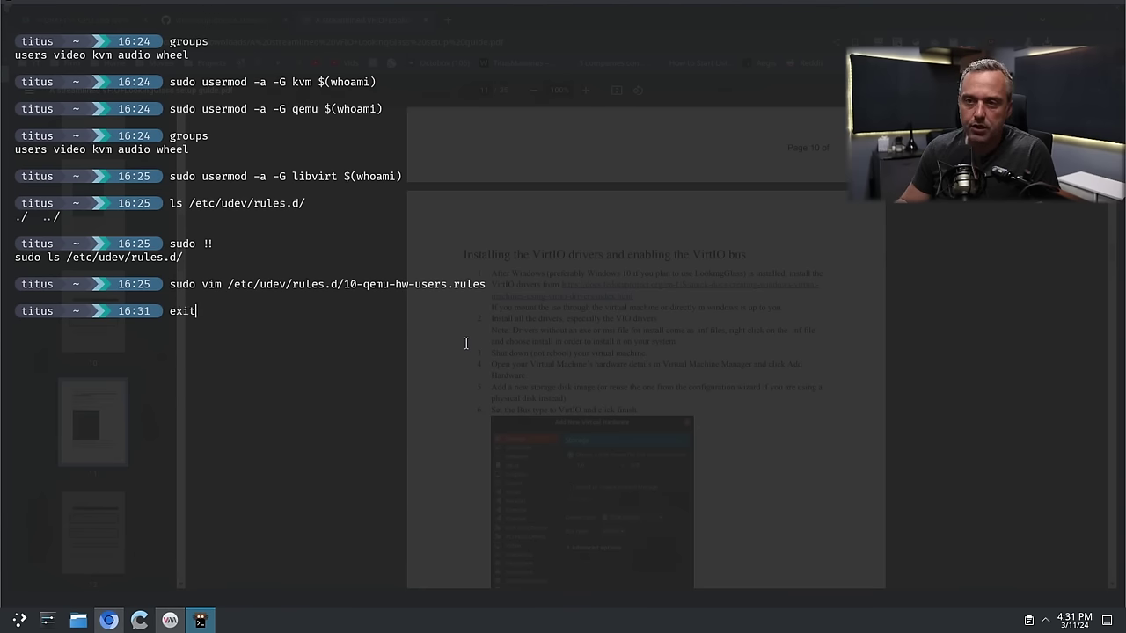
key(Return)
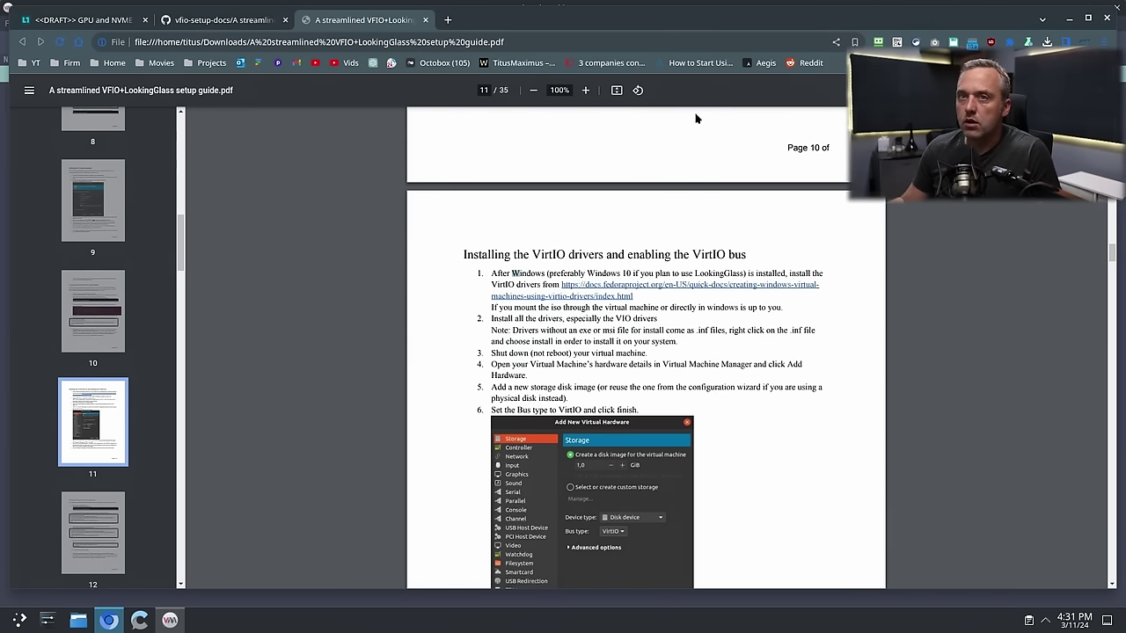
- Close the browser and Virtual Machine Manager, and log out of the desktop session
click(1107, 19)
click(1117, 10)
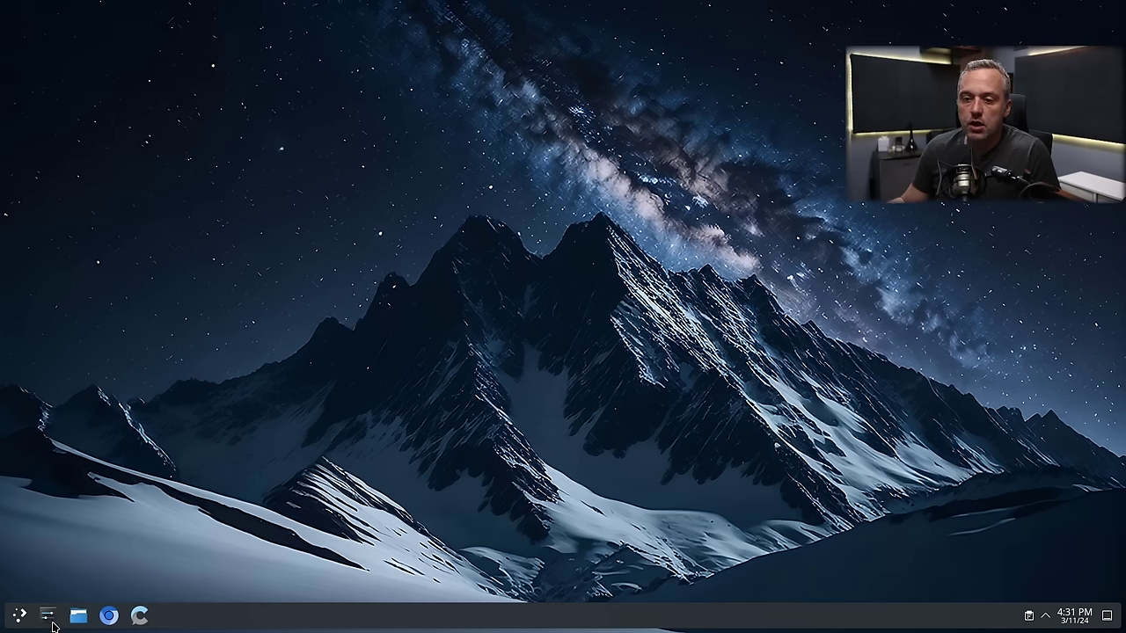
click(15, 619)
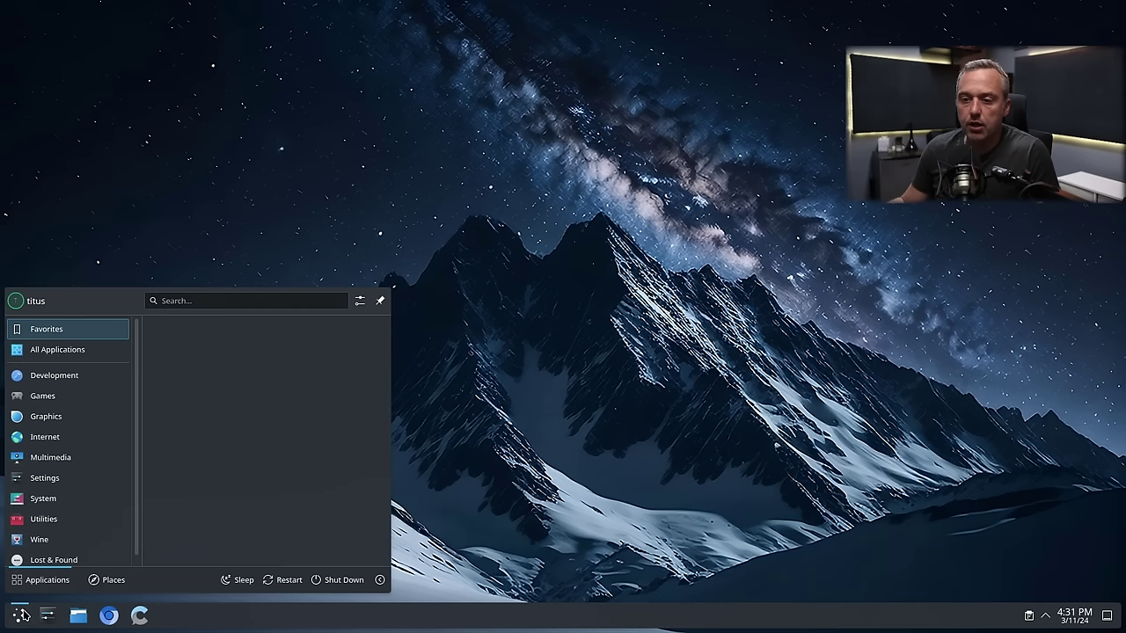
click(379, 581)
click(359, 546)
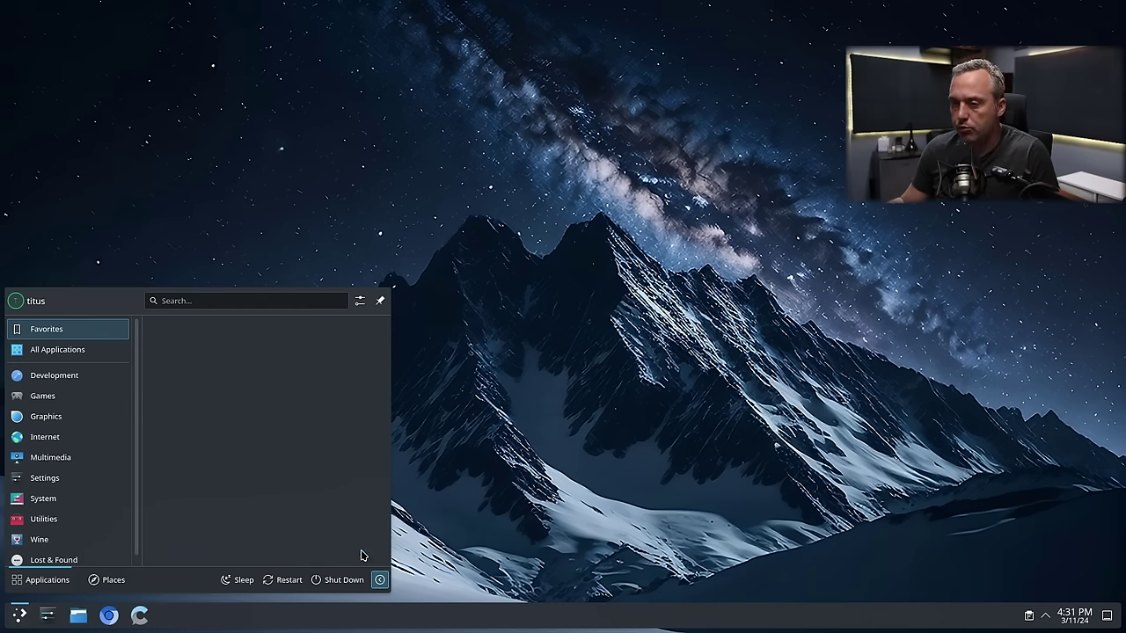
click(685, 368)
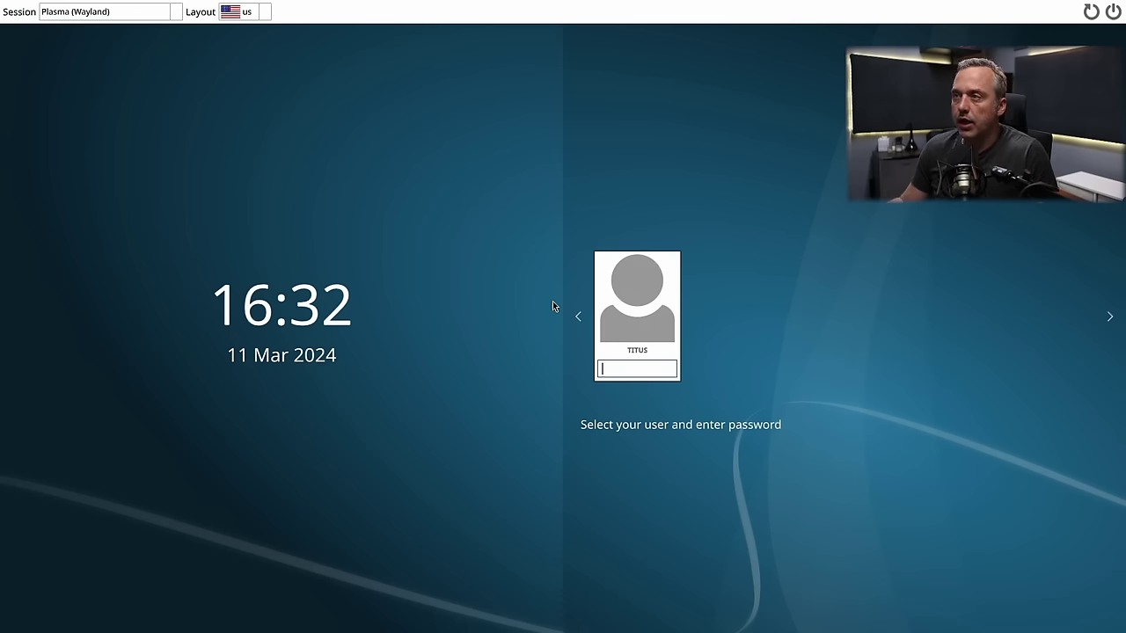
- Log back in with the account password and list the account's group memberships in a terminal
text(••••)
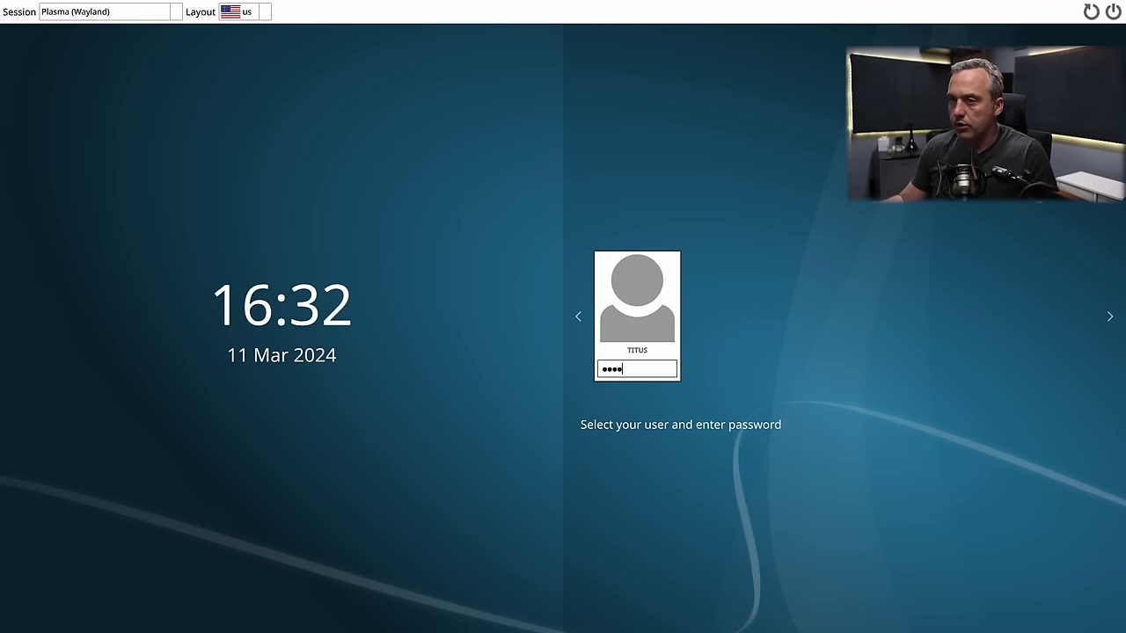
key(Return)
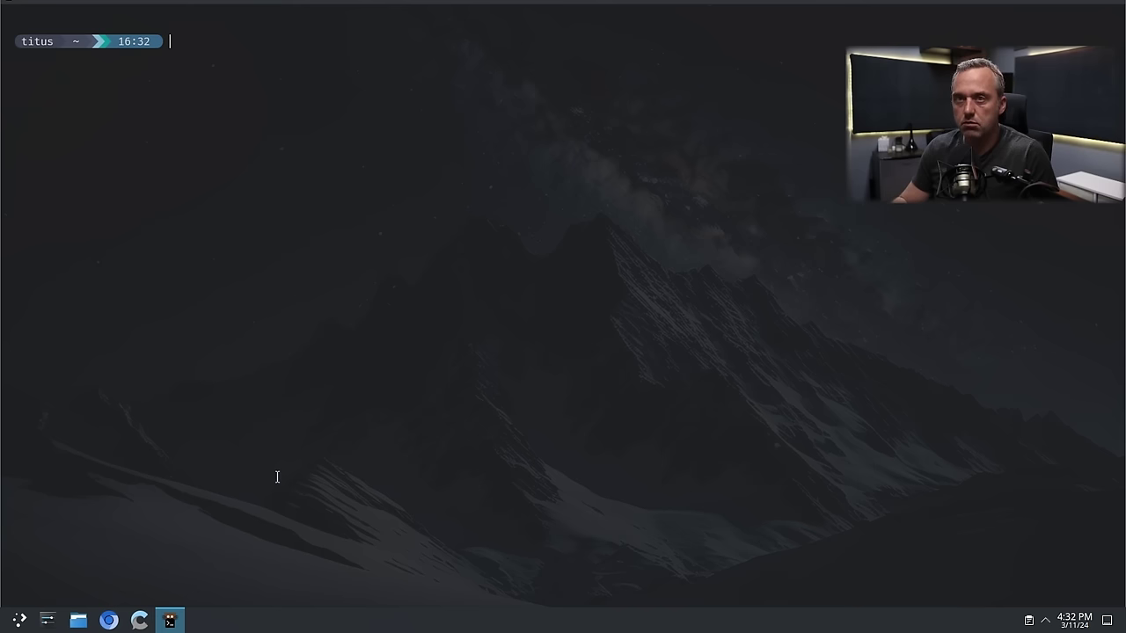
text(groups)
key(Return)
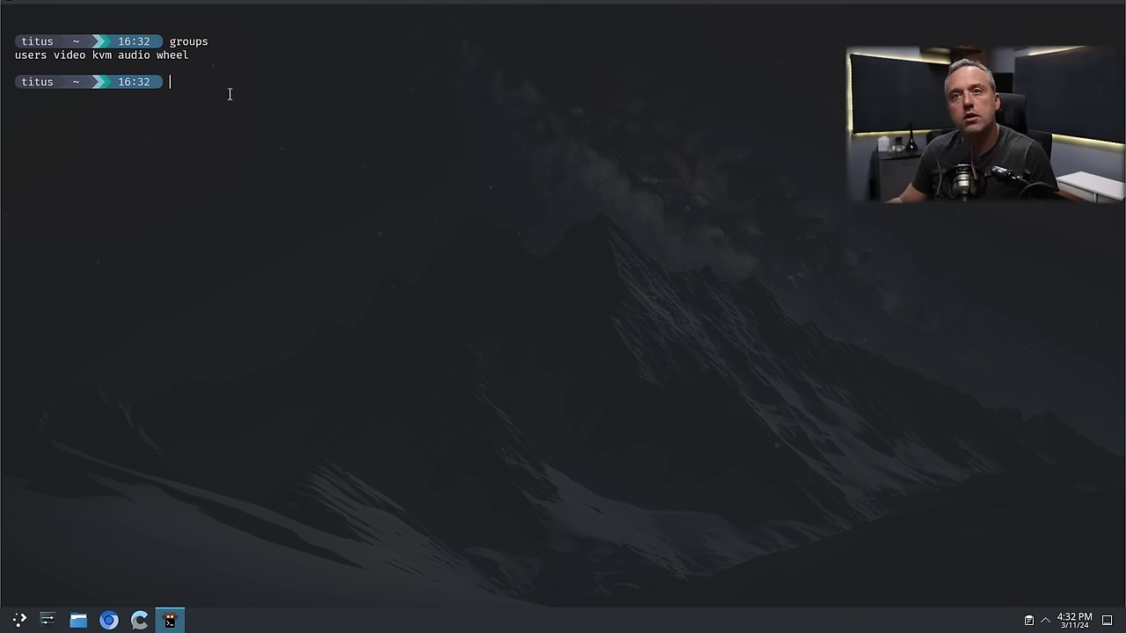
- Rerun sudo usermod -a -G libvirt $(whoami) to add the current account to the libvirt group
key(Up)
key(Up)
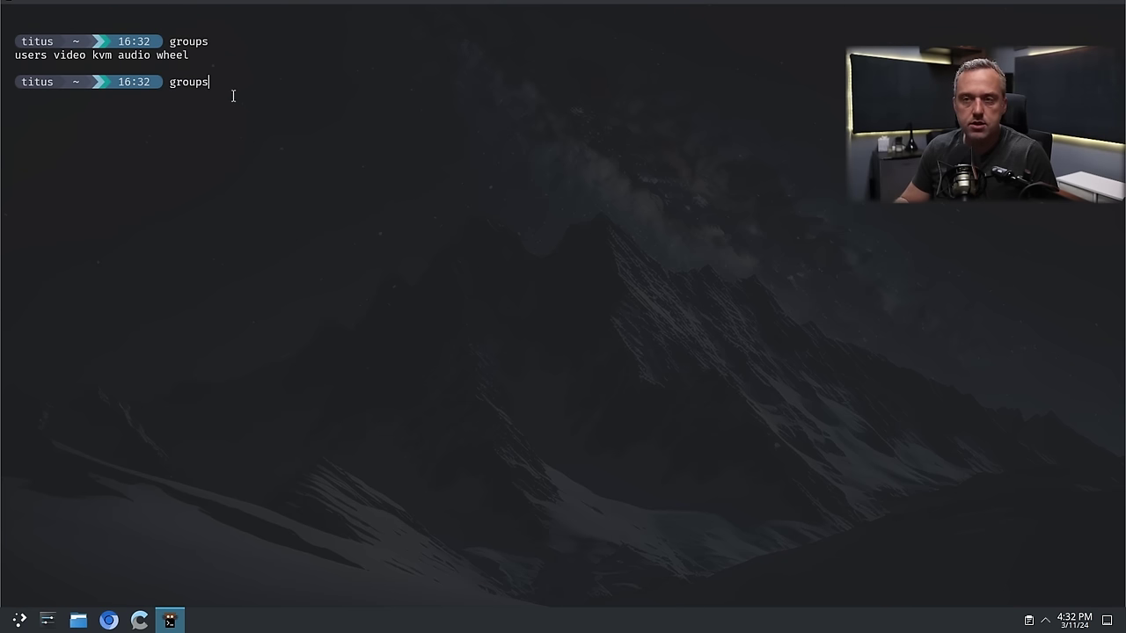
key(Up)
key(Up)
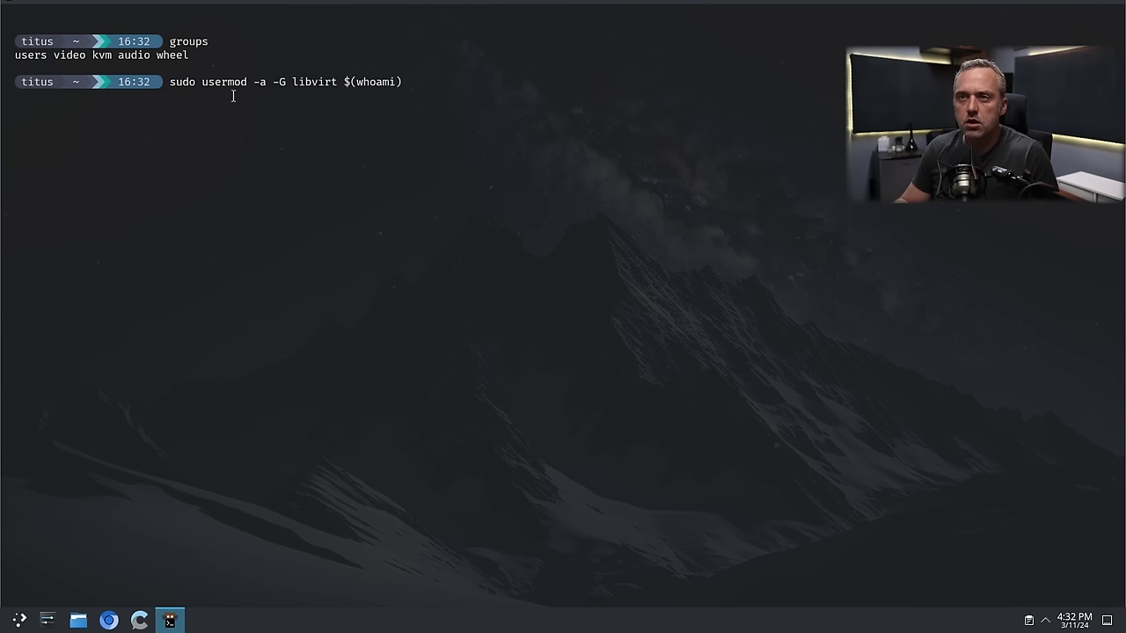
key(Return)
- Try to add the current account to the libvirtd group with sudo usermod -a -G libvirtd $(whoami)
key(Up)
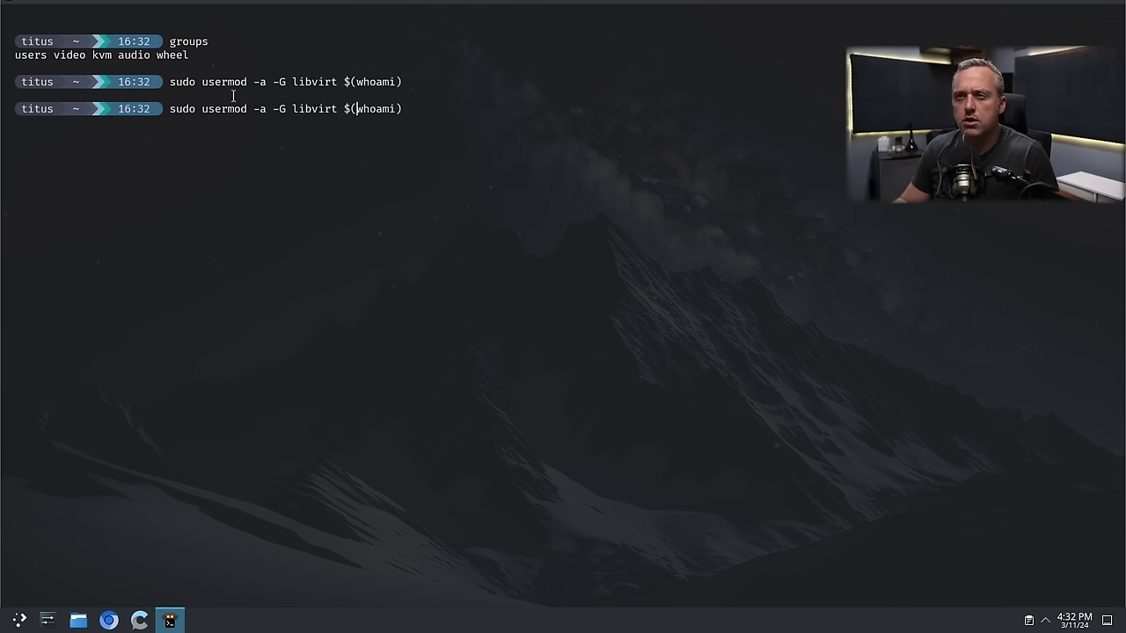
key(Left)
key(Left)
key(Left)
text(d)
key(Return)
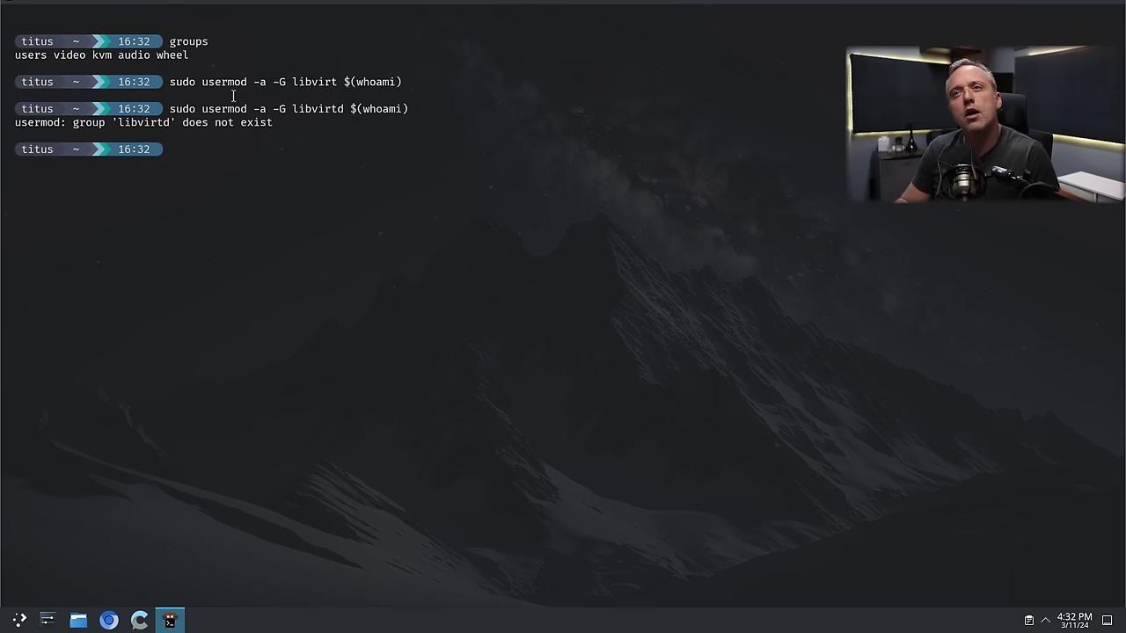
- Exit the terminal and launch Virtual Machine Manager
text(exit)
key(Return)
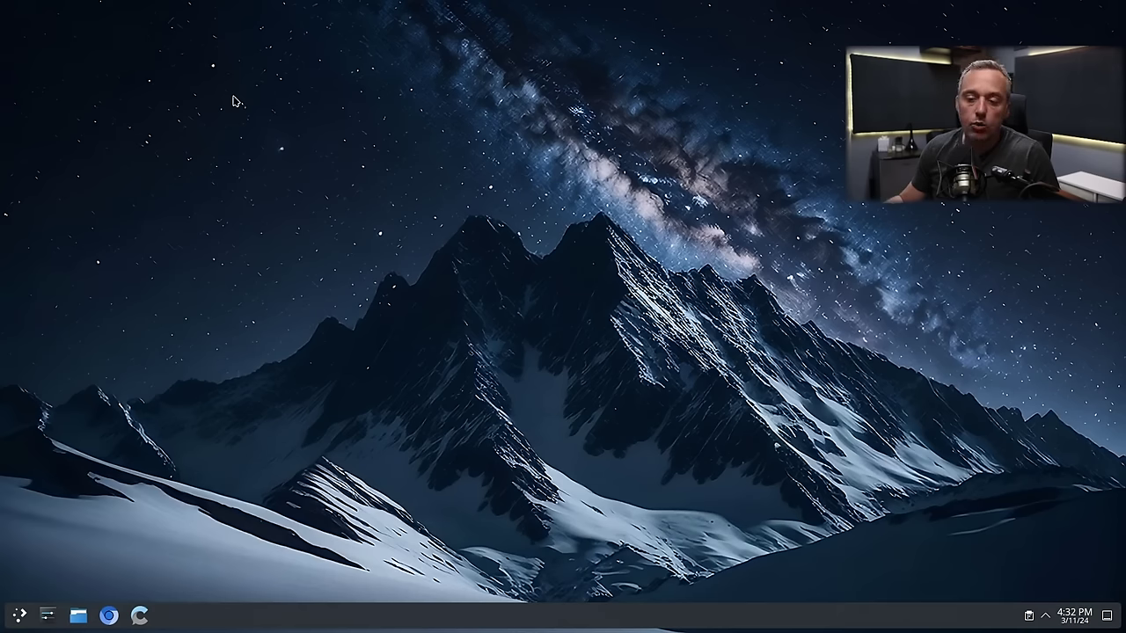
click(18, 619)
text(virt)
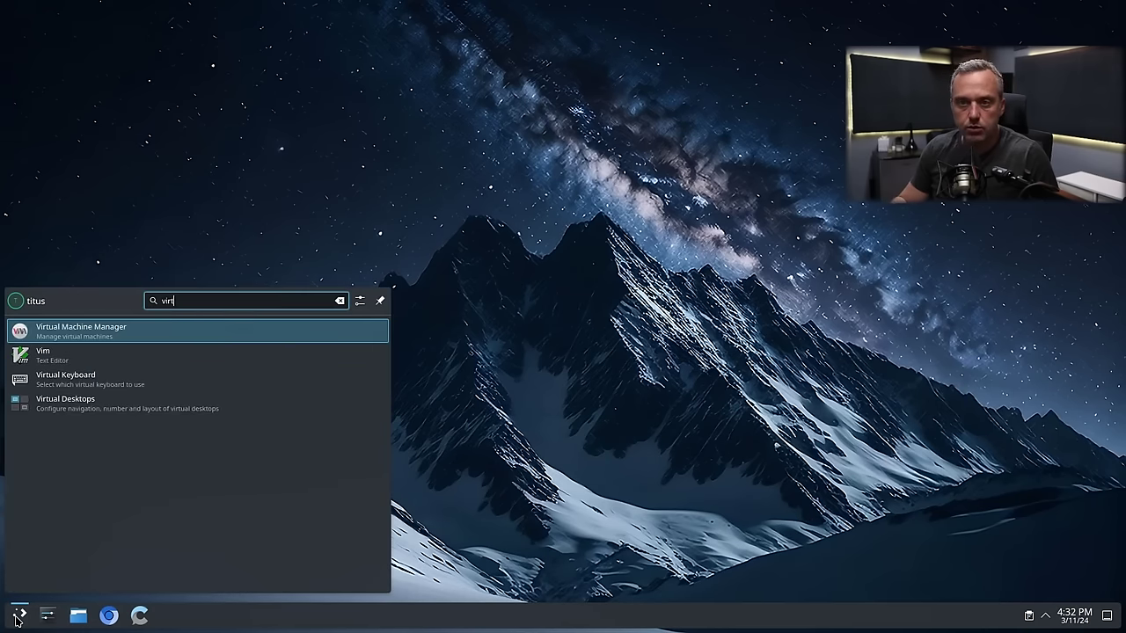
key(Return)
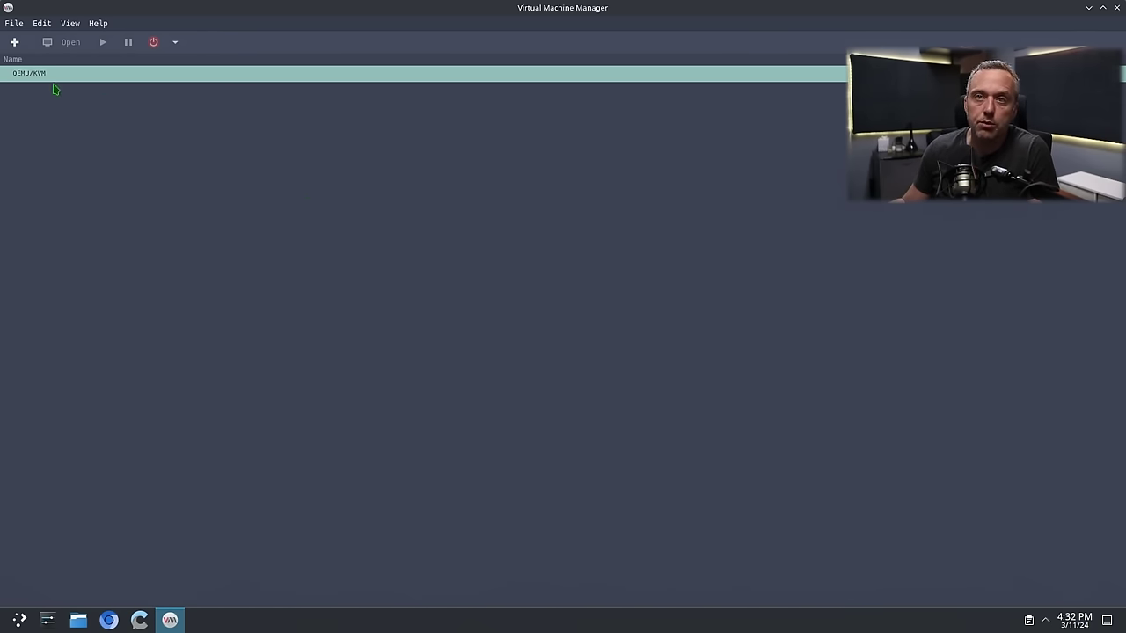
- Start a new virtual machine from local install media, using the /media/images/Win11_23H2_English_x64v2.iso image
click(14, 41)
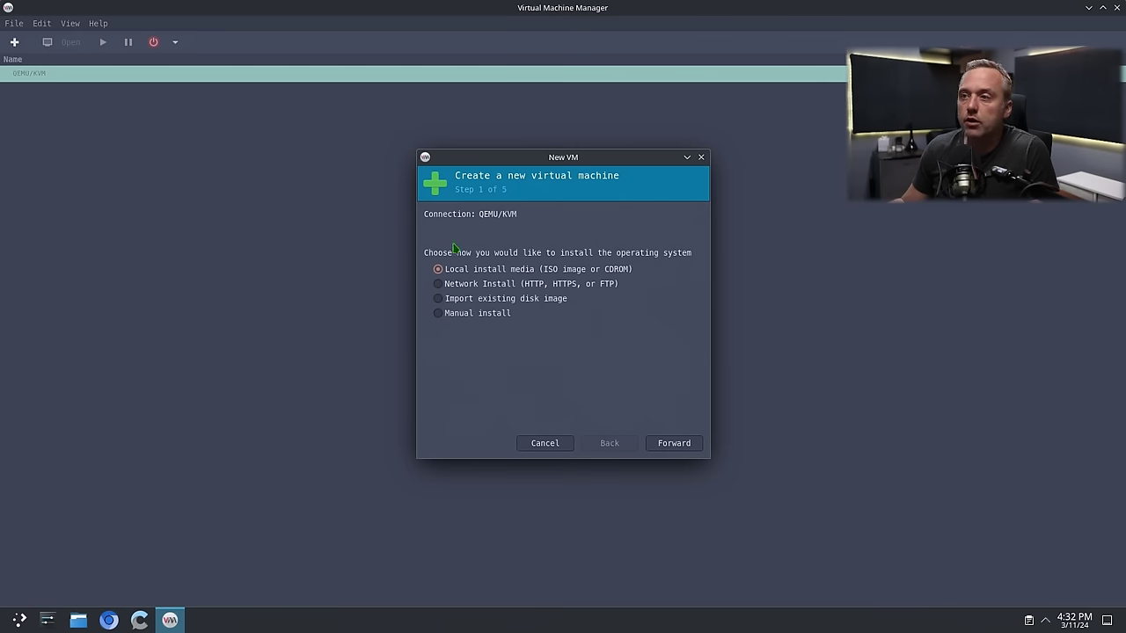
click(676, 444)
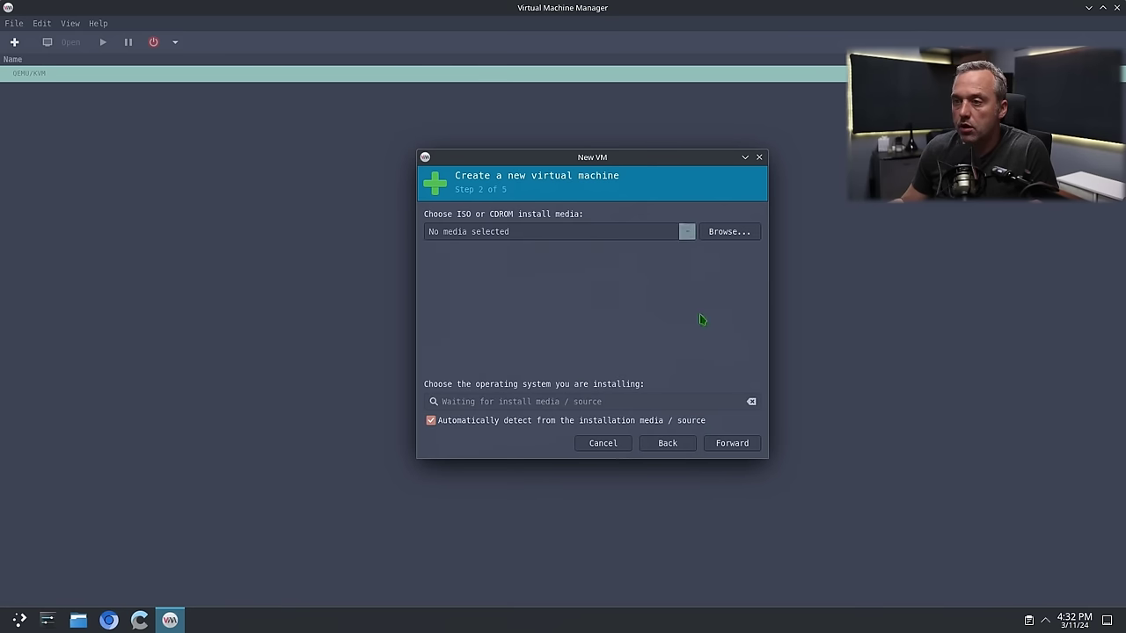
click(727, 444)
click(656, 325)
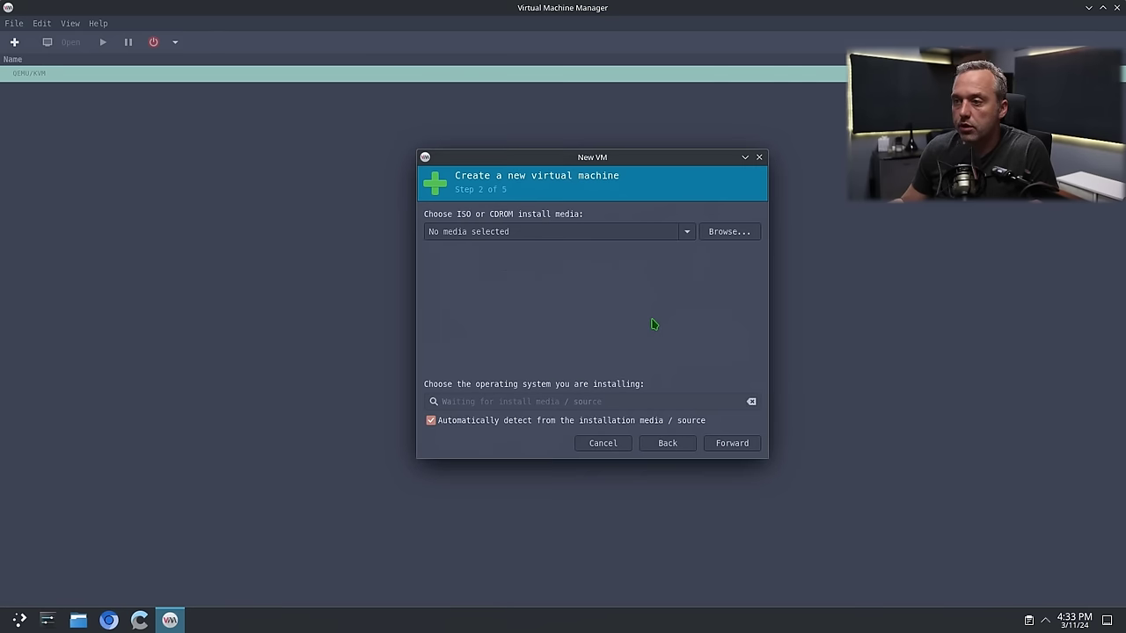
click(687, 233)
click(659, 251)
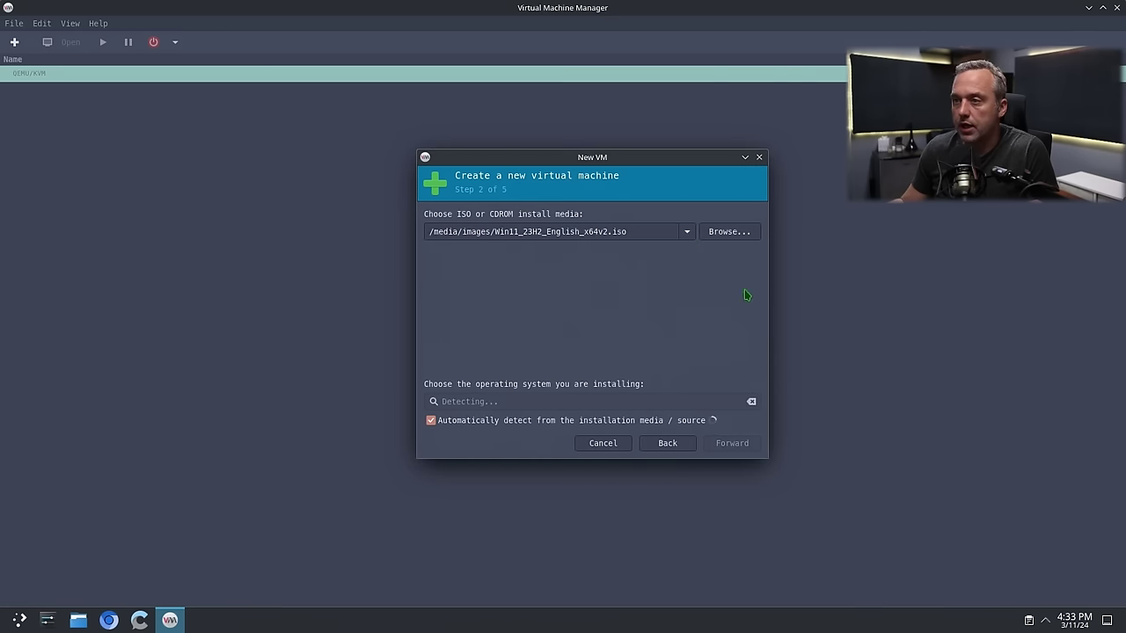
click(734, 443)
- Allocate 16 CPUs and 16384 MiB of memory to the new virtual machine
double_click(485, 266)
text(1)
text(6)
key(shift+Tab)
text(16)
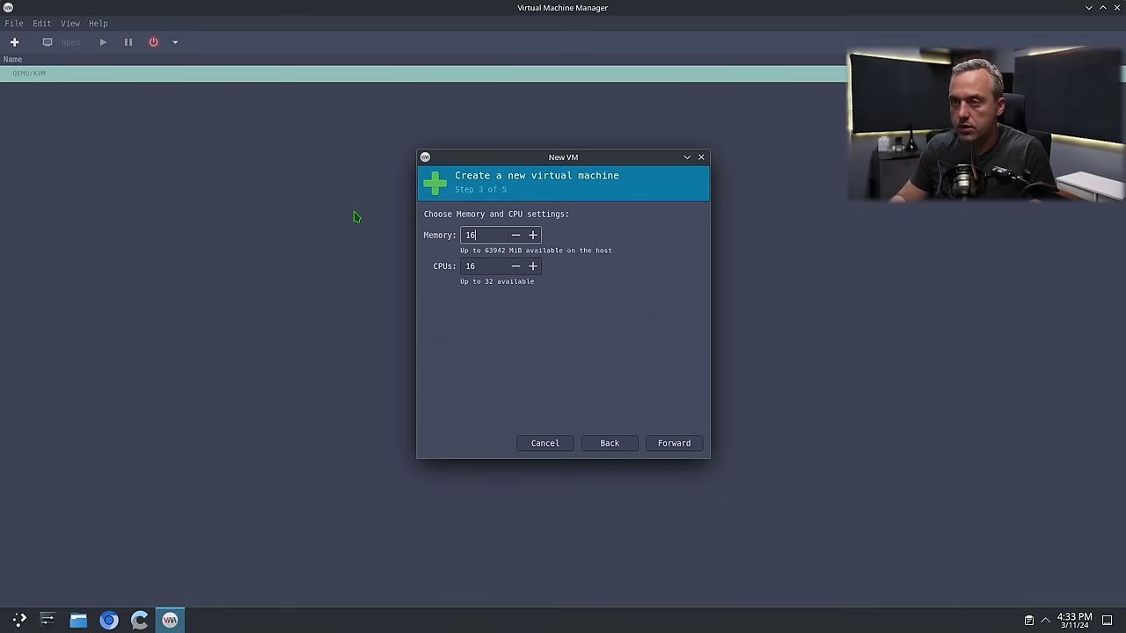
text(384)
key(Return)
- Use custom storage for the virtual machine, choosing the win11.qcow2 volume from the VMs pool
click(494, 287)
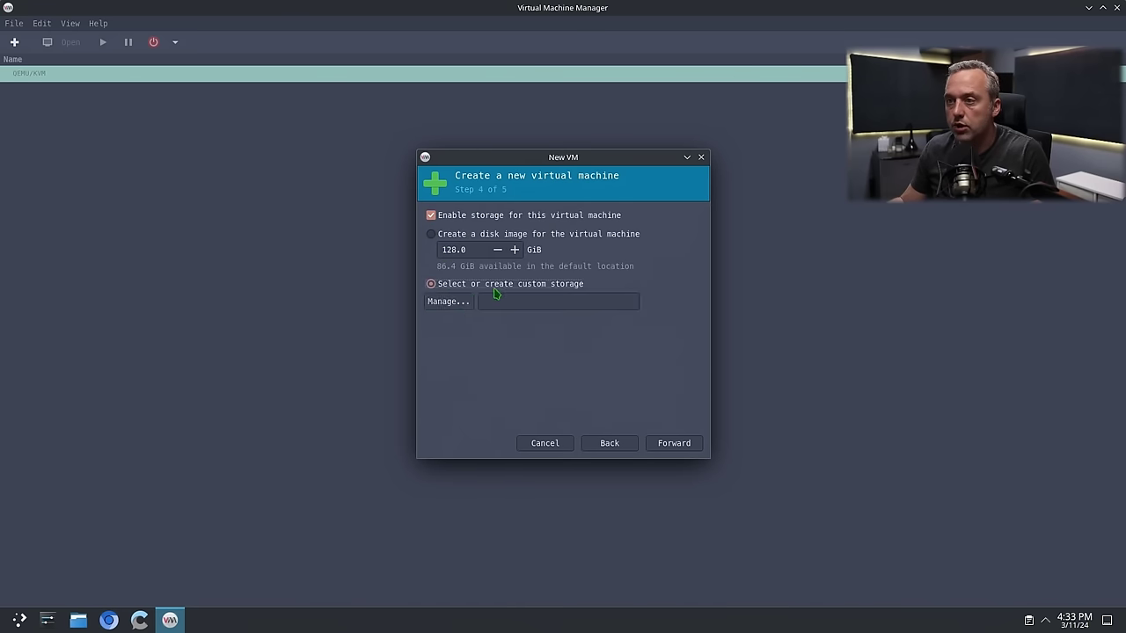
click(448, 302)
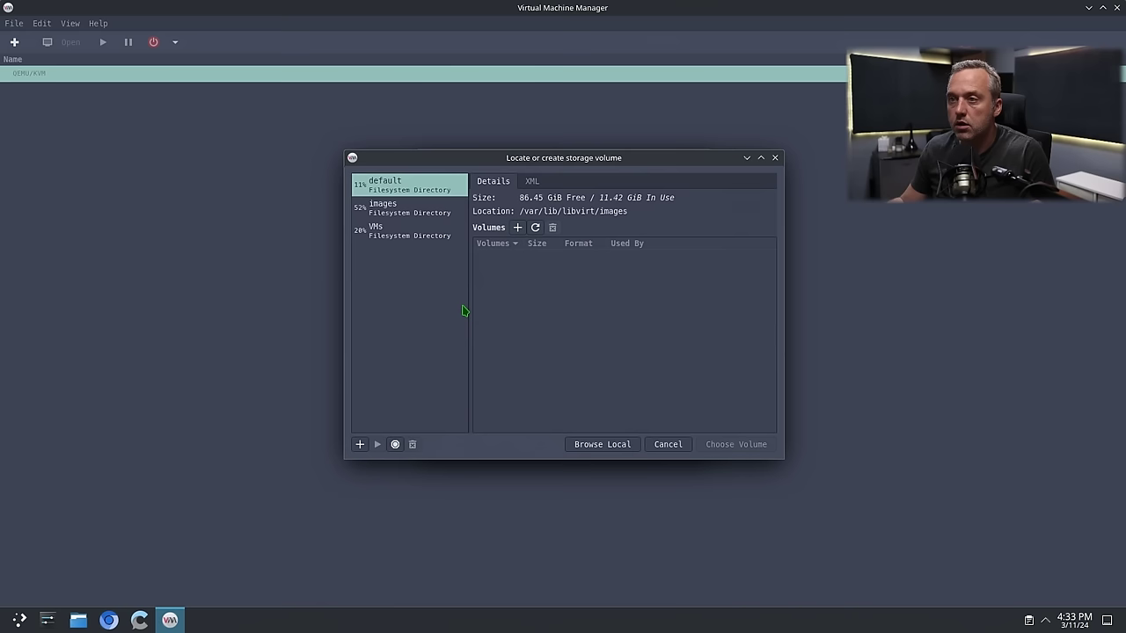
click(410, 231)
click(508, 256)
click(758, 446)
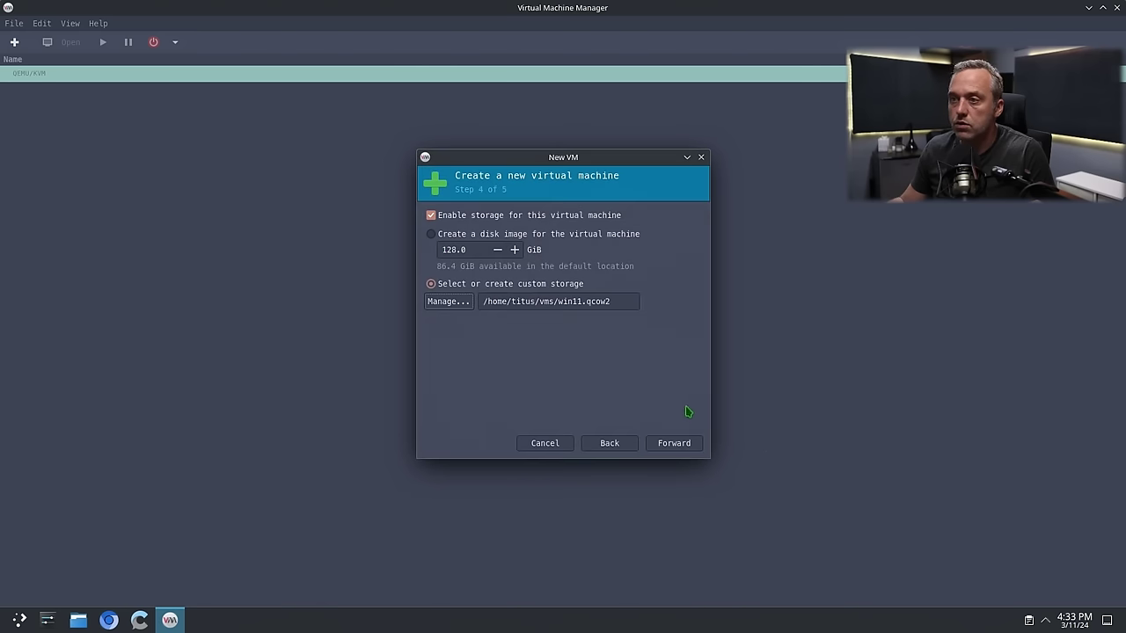
- Finish the wizard with the configuration opened for customization before install, and start the inactive default virtual network
click(676, 445)
click(618, 326)
click(693, 448)
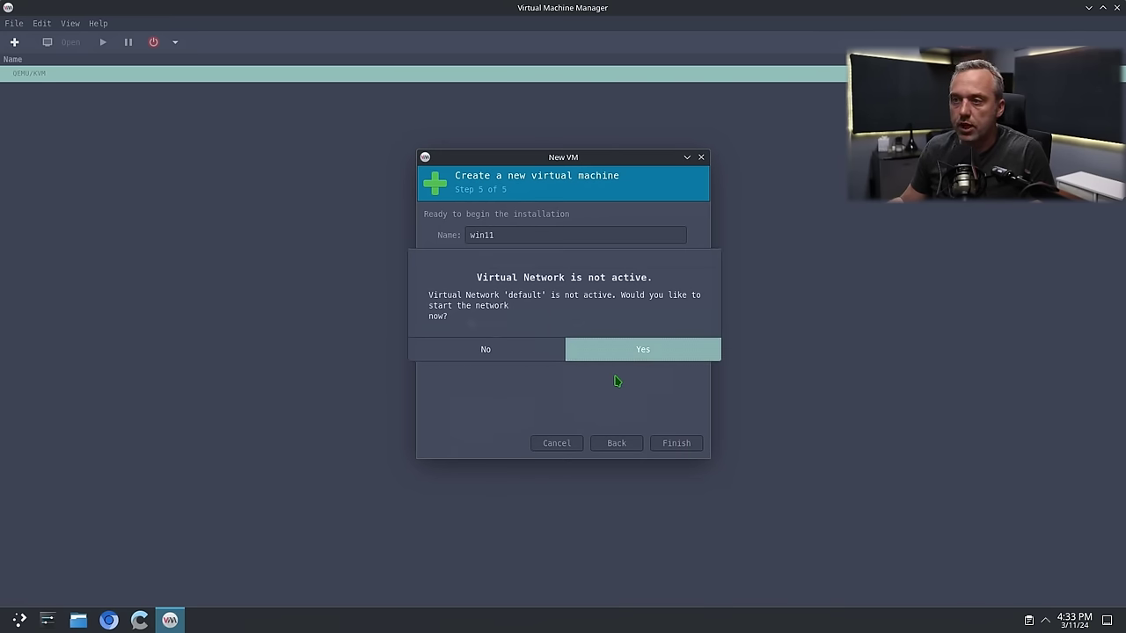
key(Return)
- Review the win11 machine's CPU, memory, SATA disk and PCIe controller configuration
click(306, 144)
click(317, 160)
click(317, 188)
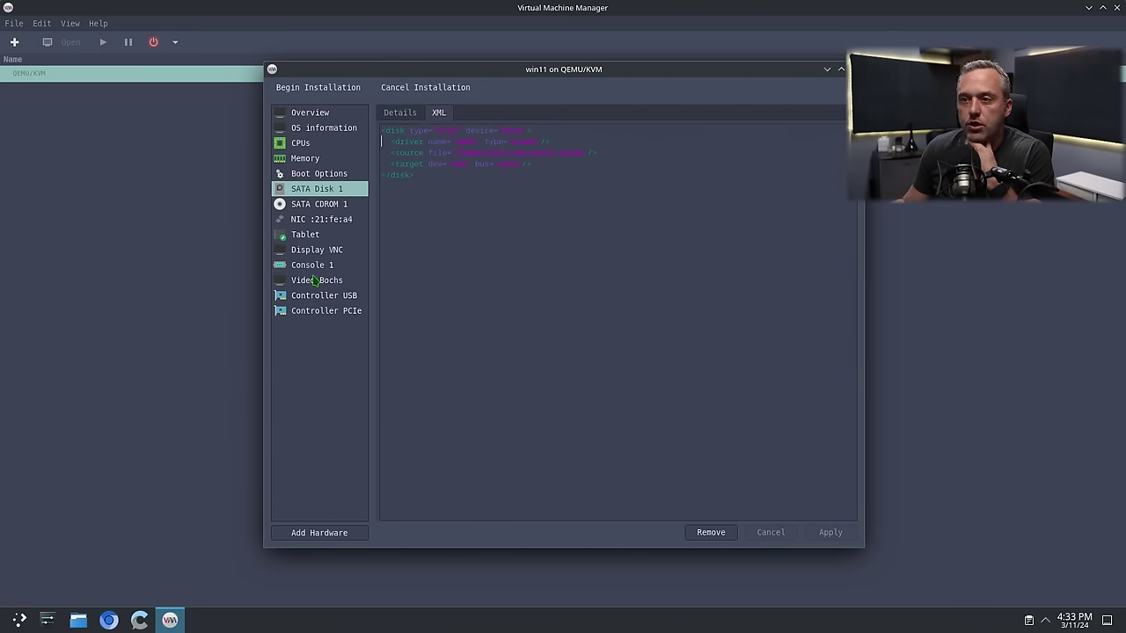
click(348, 313)
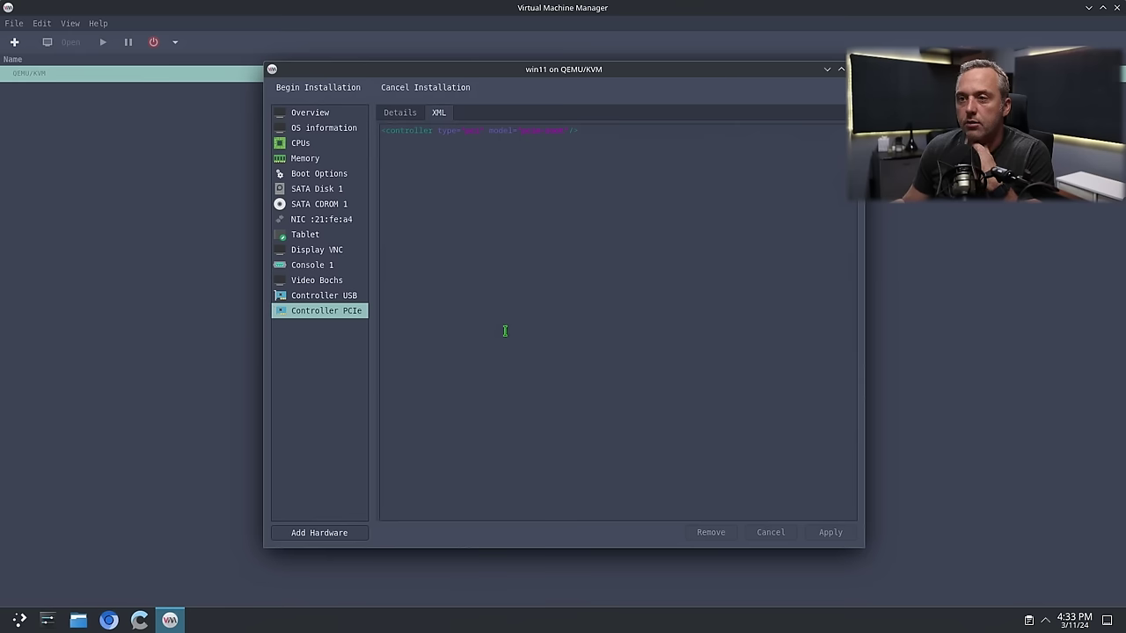
- Examine the PCI host devices available for passthrough to the virtual machine, without adding any
click(320, 534)
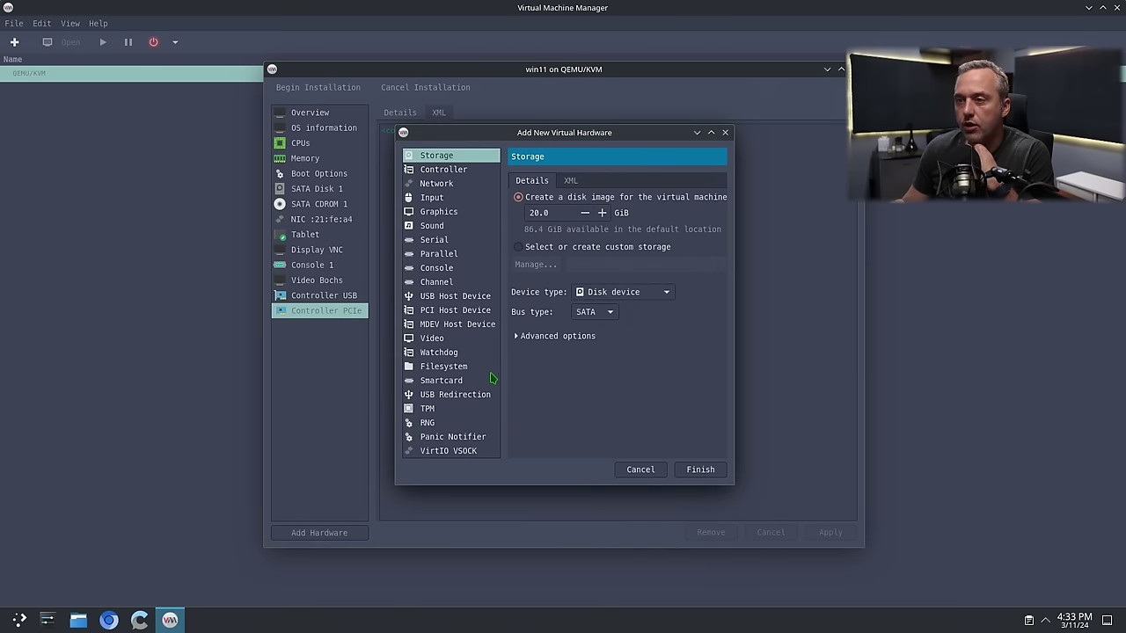
click(449, 318)
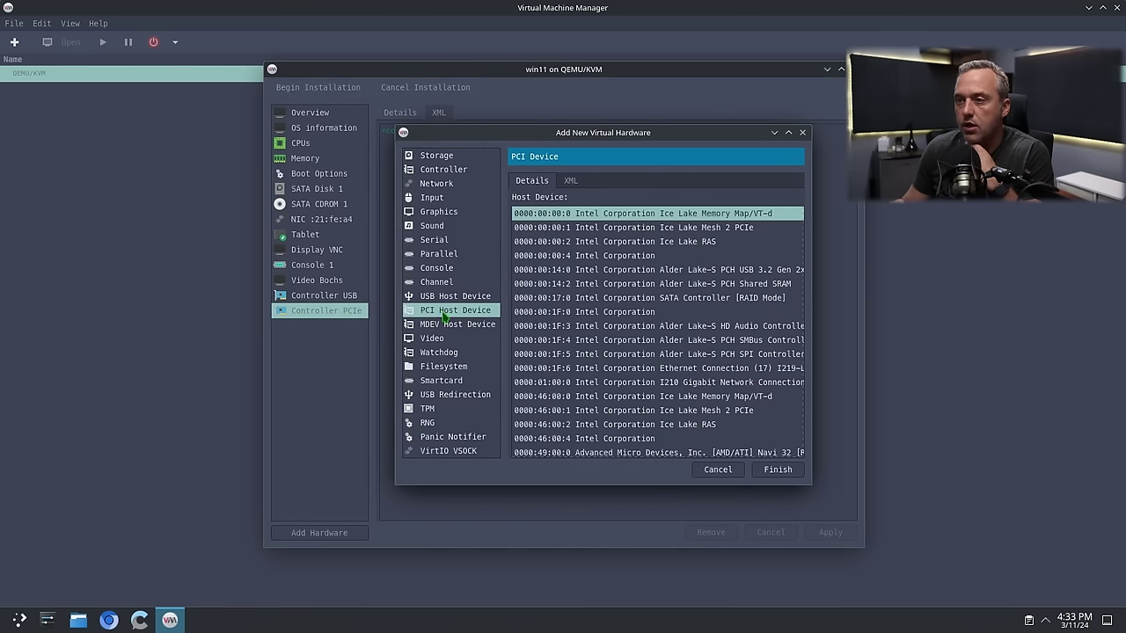
scroll(653, 389, down, 5)
scroll(652, 389, down, 20)
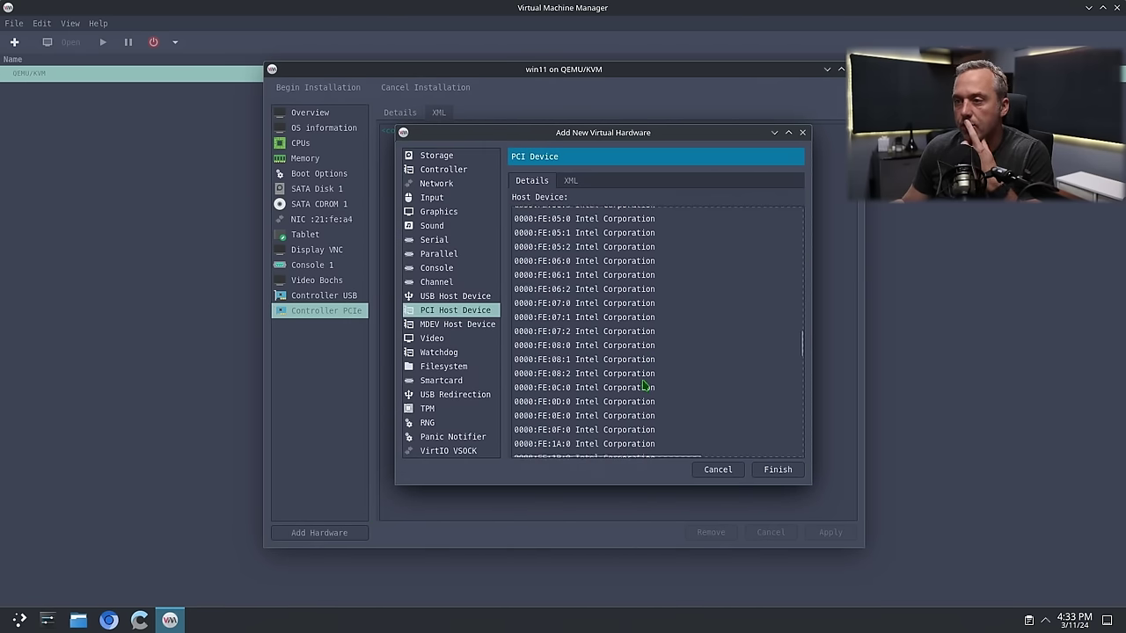
scroll(633, 391, up, 20)
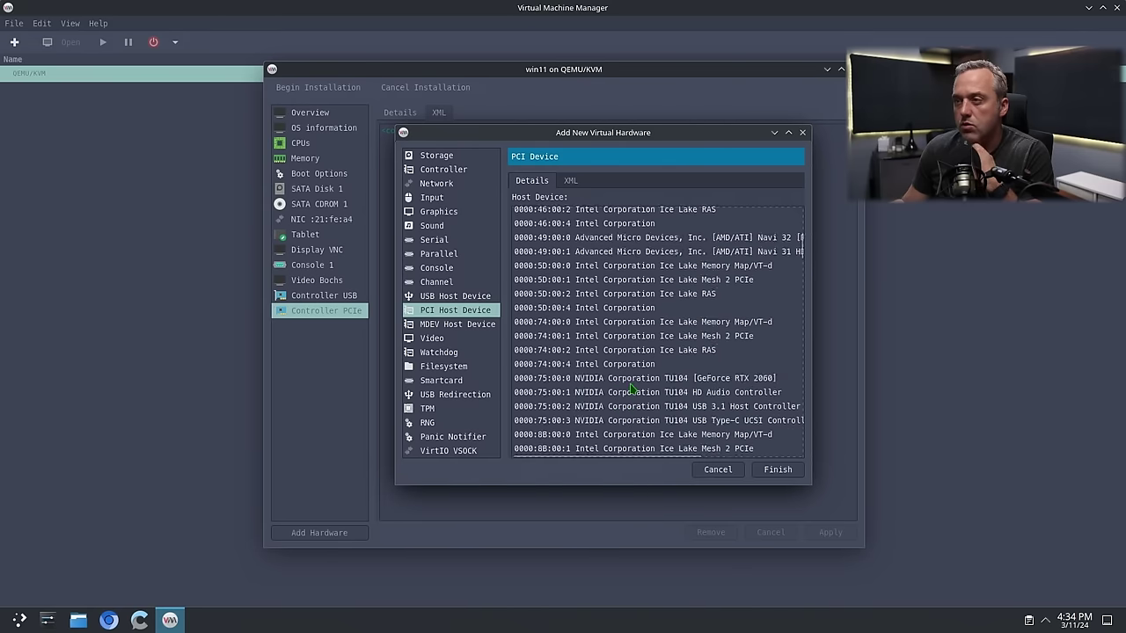
click(716, 469)
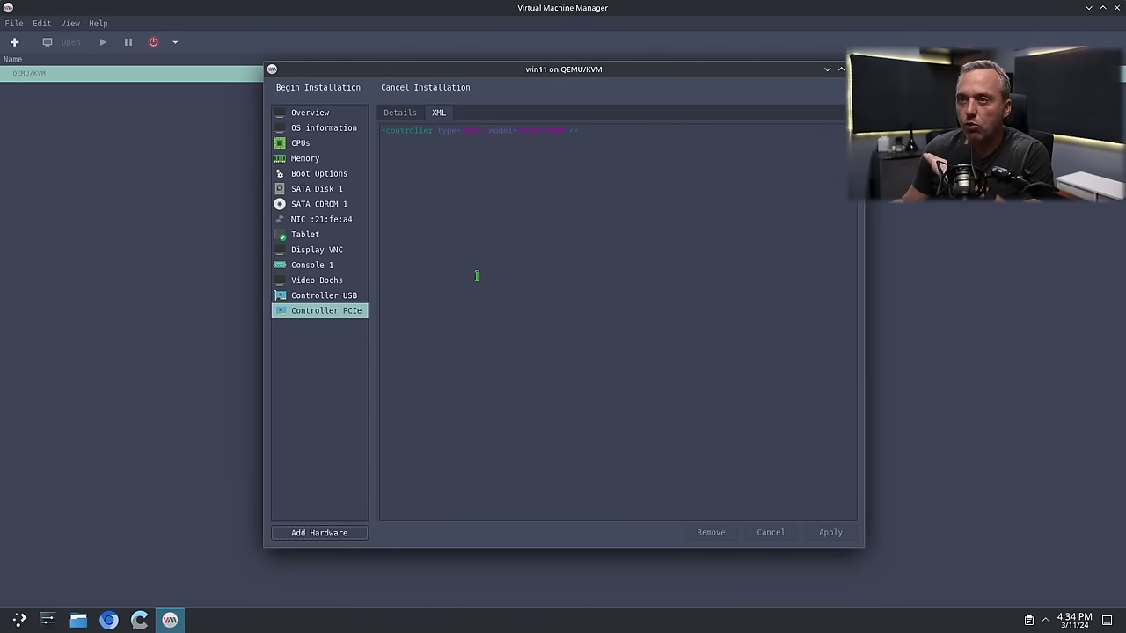
- View the XML of SATA Disk 1, and switch to the browser to read page 10 of the VFIO+LookingGlass setup guide
click(316, 194)
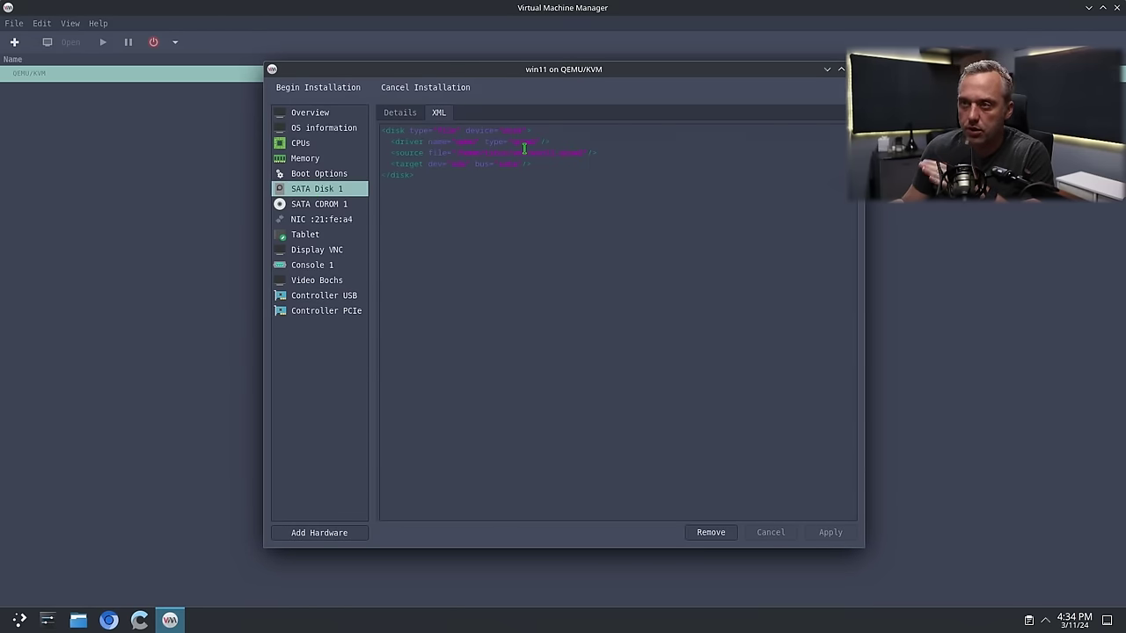
click(108, 620)
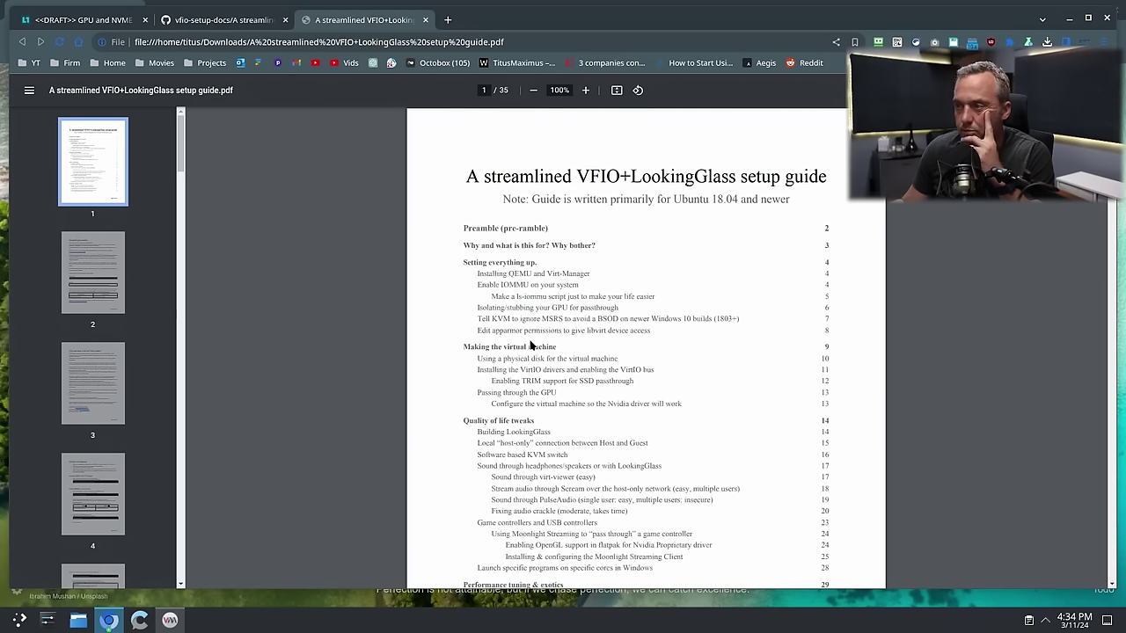
scroll(56, 389, down, 4)
scroll(65, 378, down, 2)
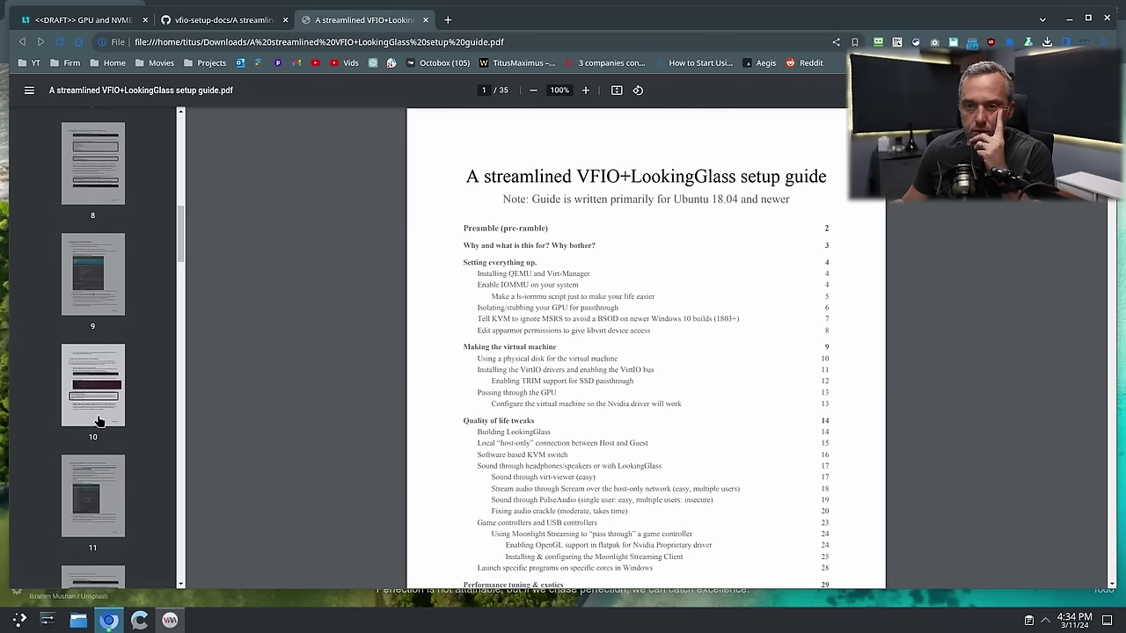
click(65, 378)
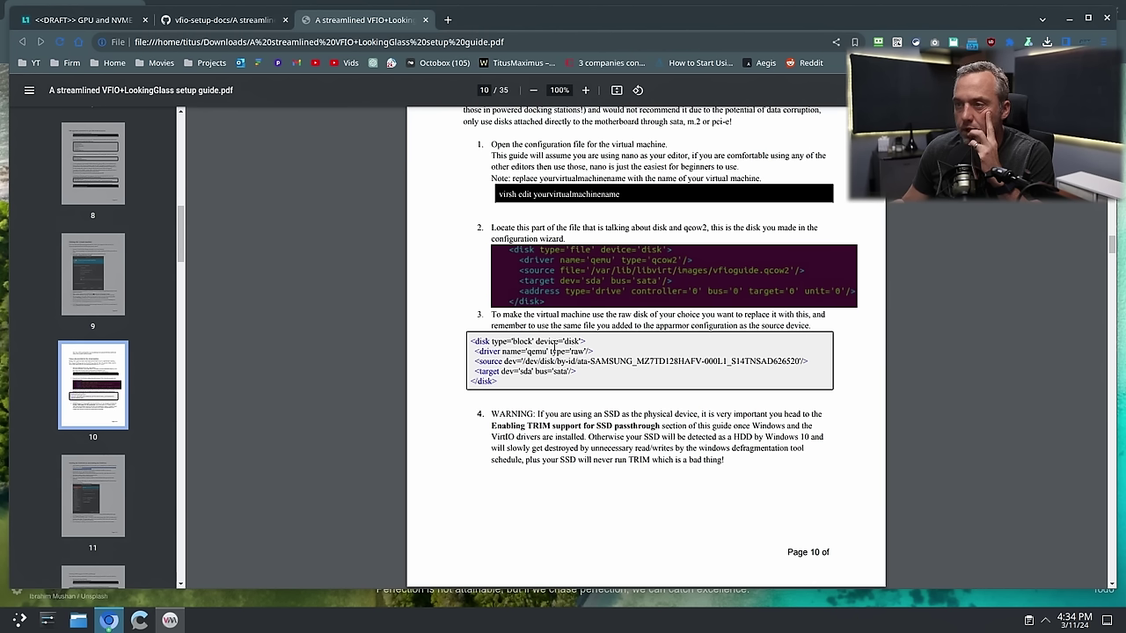
- Copy the guide's raw block-device disk definition and paste it over the XML of SATA Disk 1
drag(530, 373, 498, 385)
click(473, 341)
right_click(490, 368)
click(532, 380)
click(170, 620)
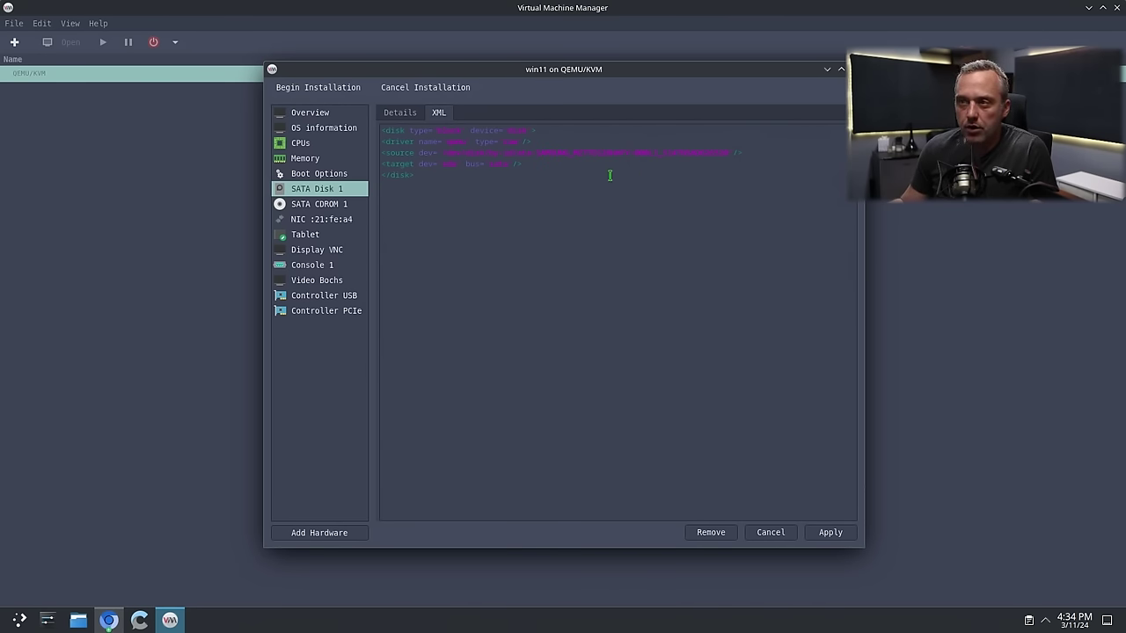
- List /dev/disk/by-id/ in a terminal and copy the identifier of the WD_BLACK SN850X 2000GB drive
key(super+Return)
text(ls )
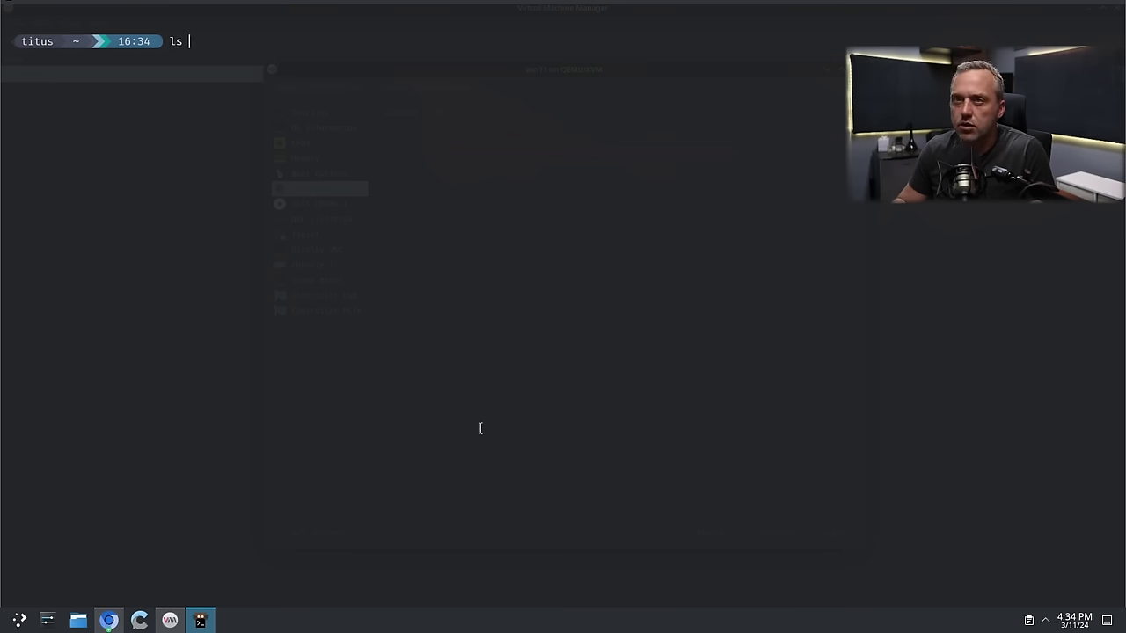
text(/dev/disk/)
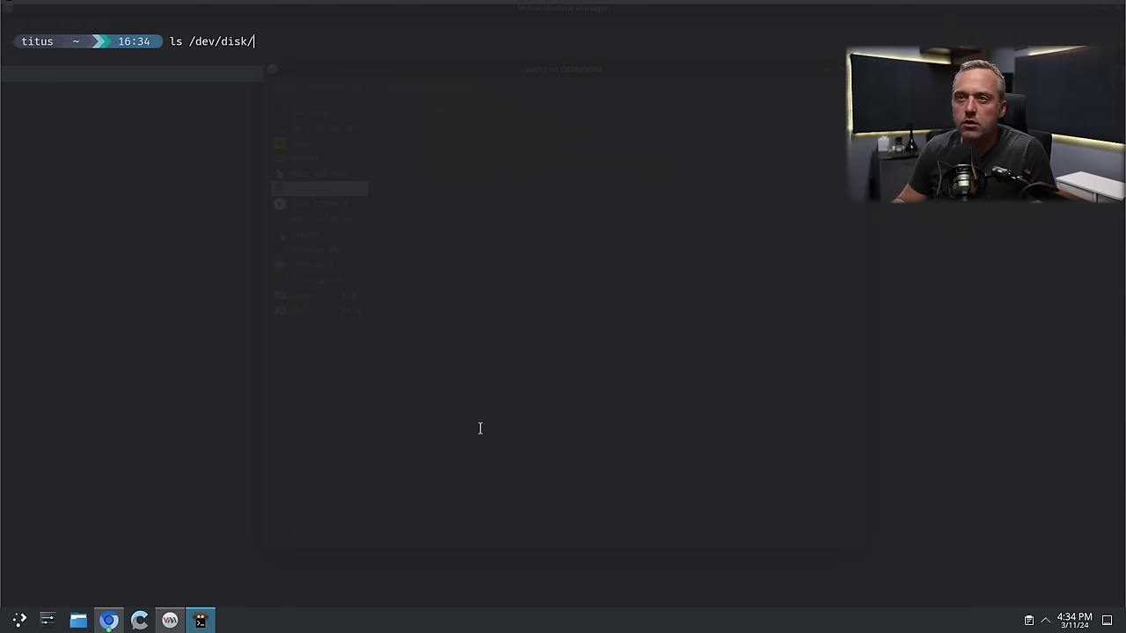
text(by)
key(Tab)
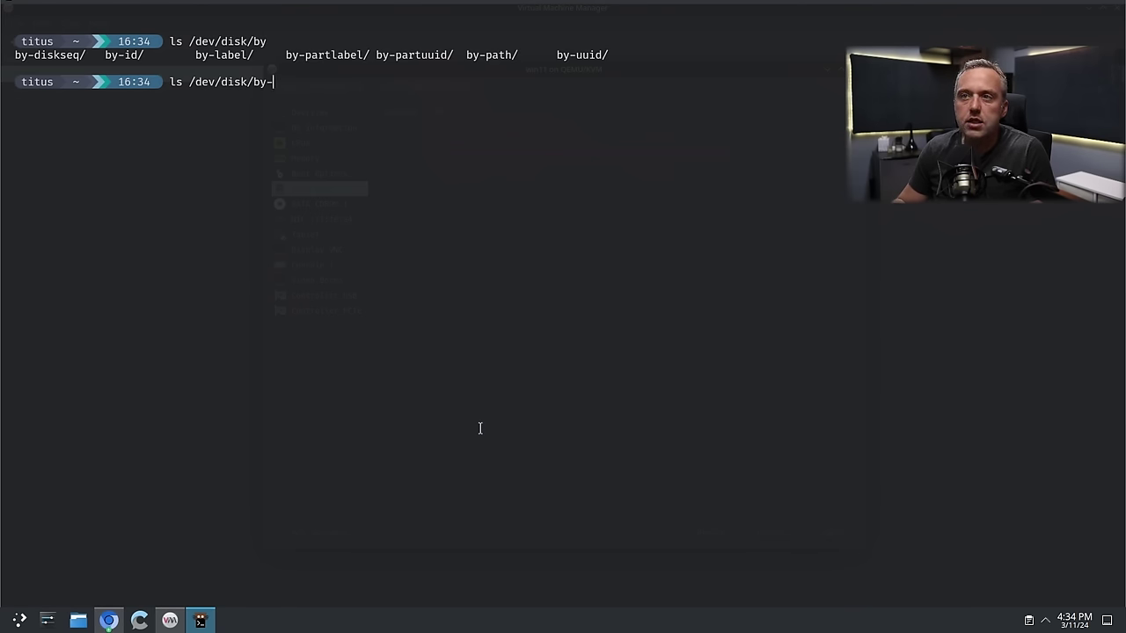
text(id/)
key(Return)
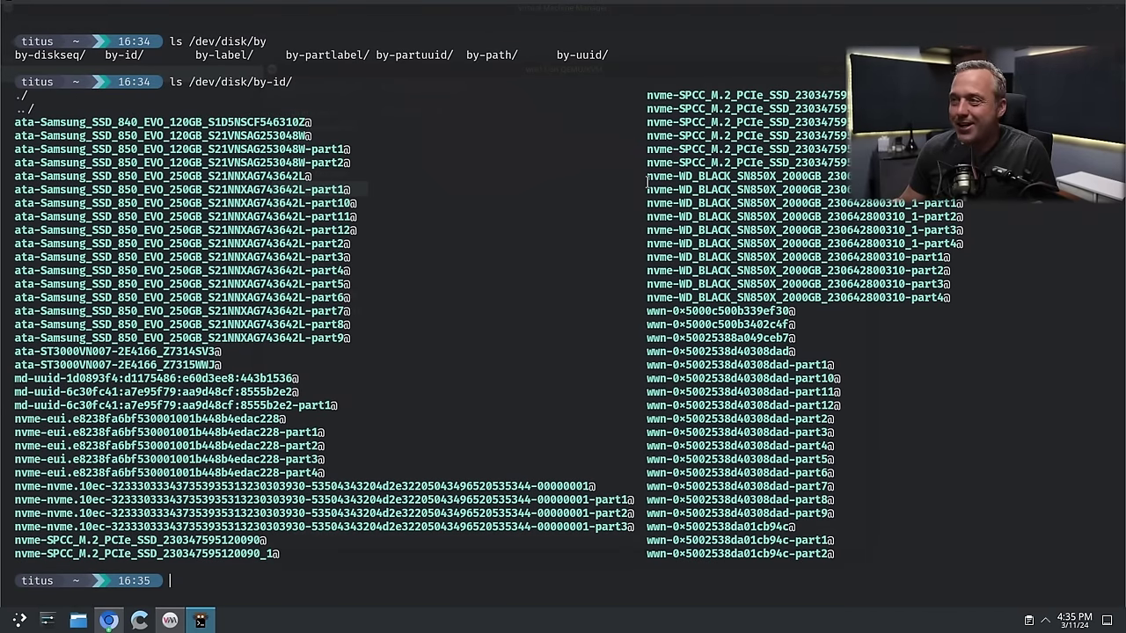
drag(647, 181, 847, 176)
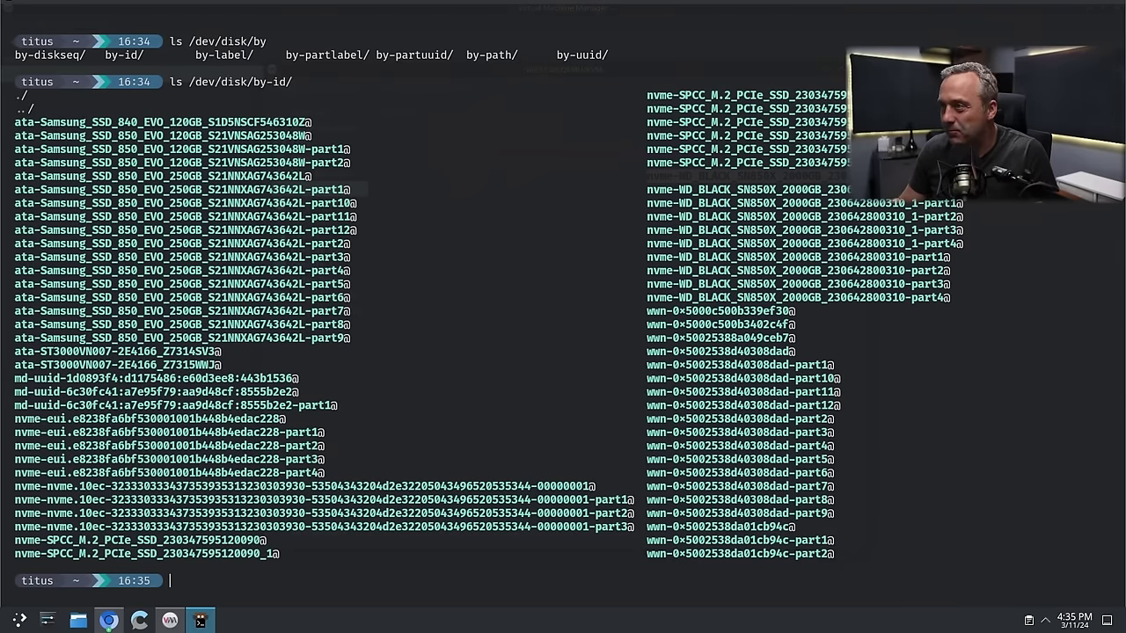
- Replace the sample Samsung drive in SATA Disk 1's XML source with the copied WD_BLACK identifier and apply the change
click(170, 621)
drag(516, 154, 729, 154)
right_click(729, 154)
click(739, 220)
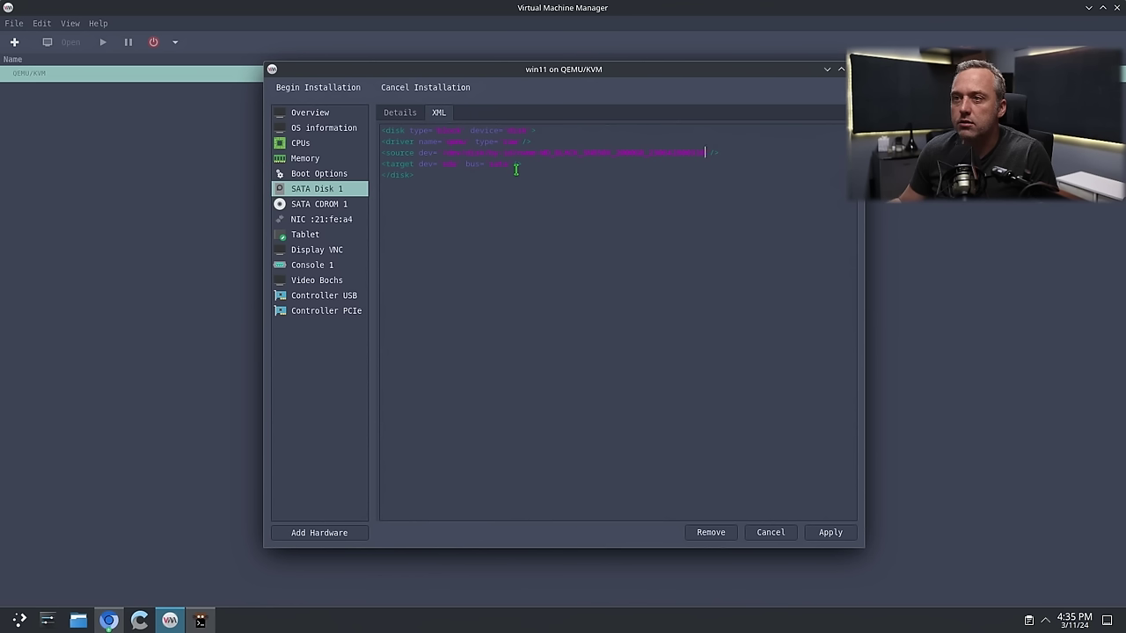
click(837, 536)
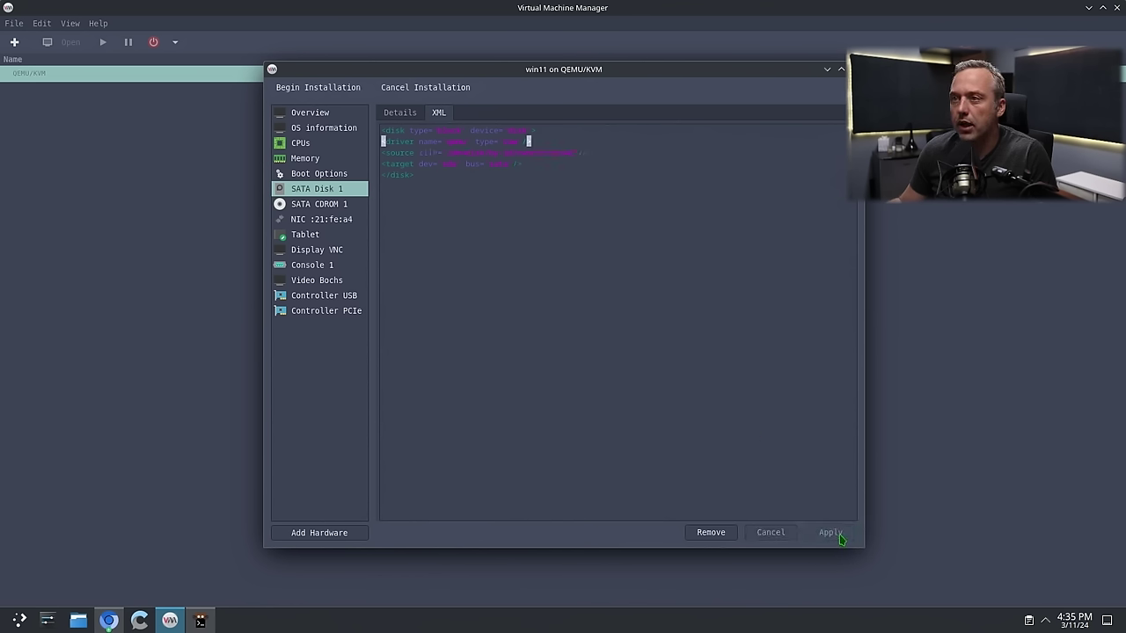
- Paste the block-device definition into SATA Disk 1's XML again, substitute the WD_BLACK drive identifier as source, and apply
click(433, 142)
click(461, 153)
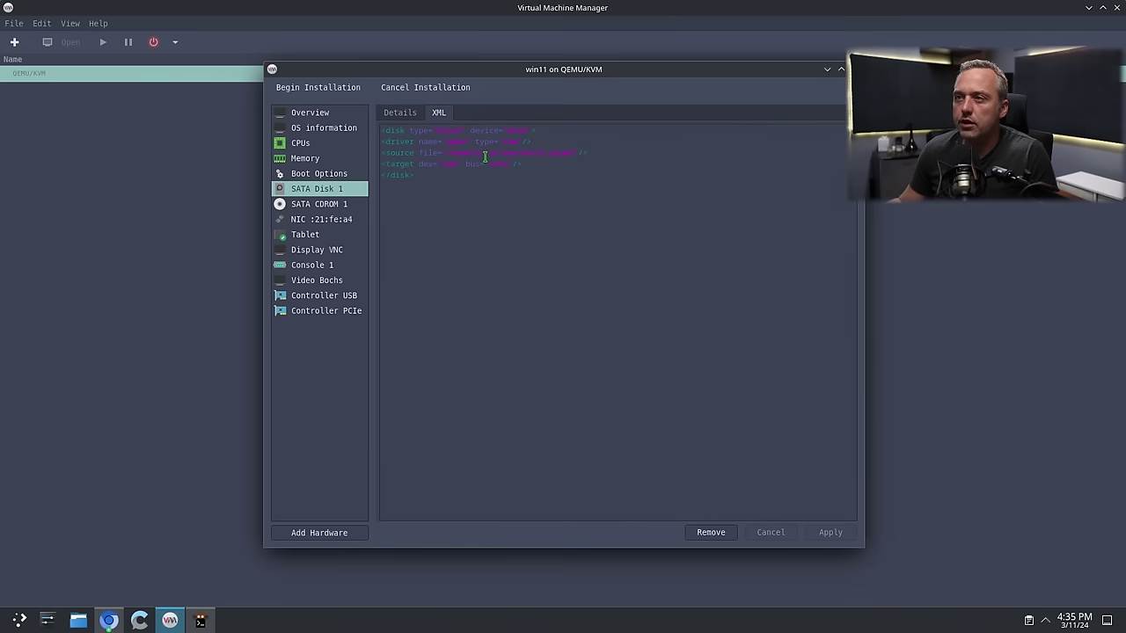
key(ctrl+v)
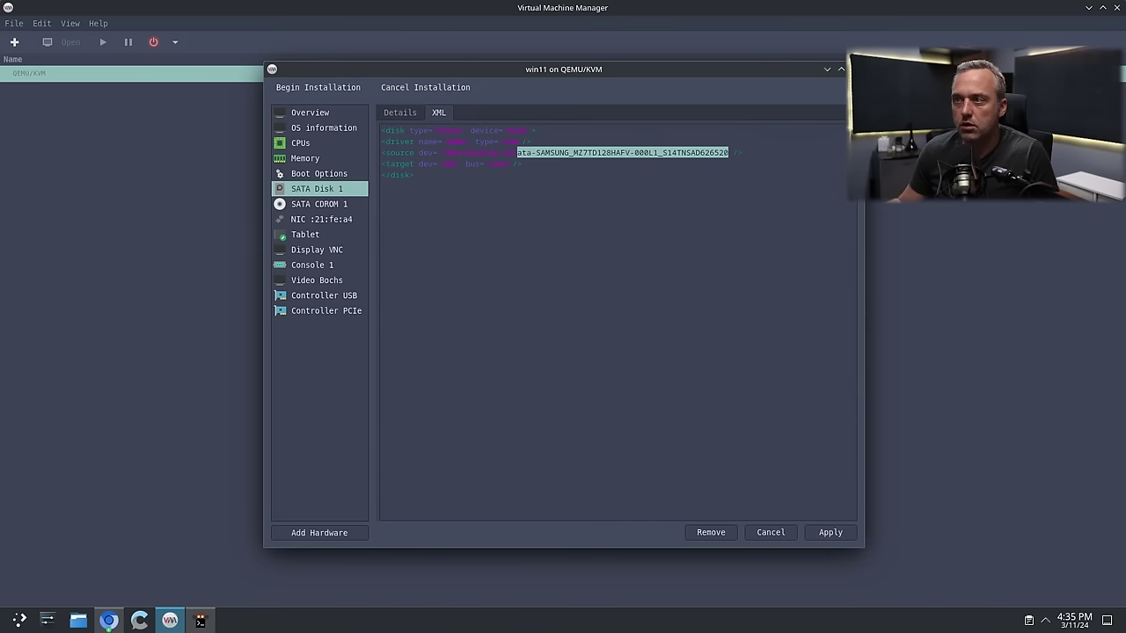
right_click(647, 154)
click(668, 253)
right_click(415, 143)
click(455, 194)
click(536, 204)
click(836, 535)
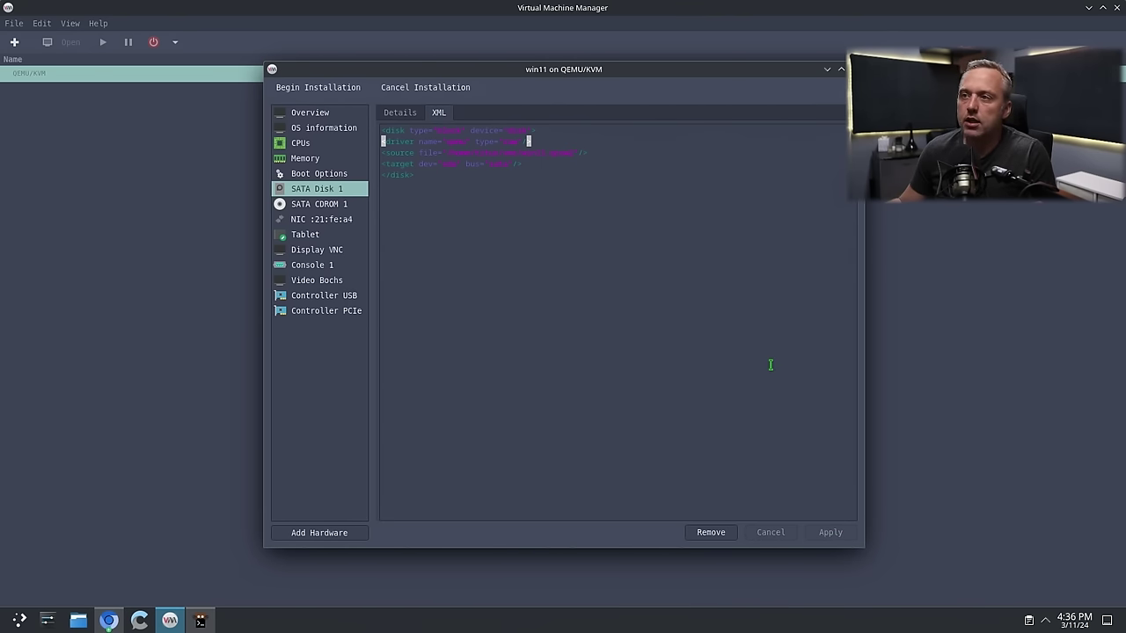
- Check the source path and advanced options in the details of SATA Disk 1
click(397, 115)
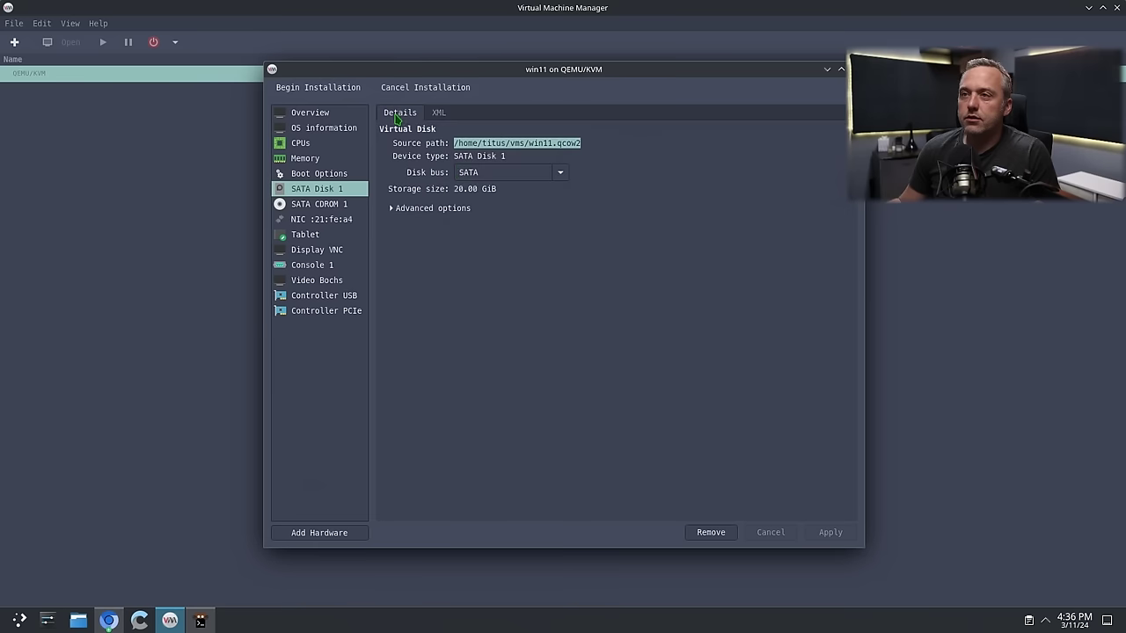
click(427, 209)
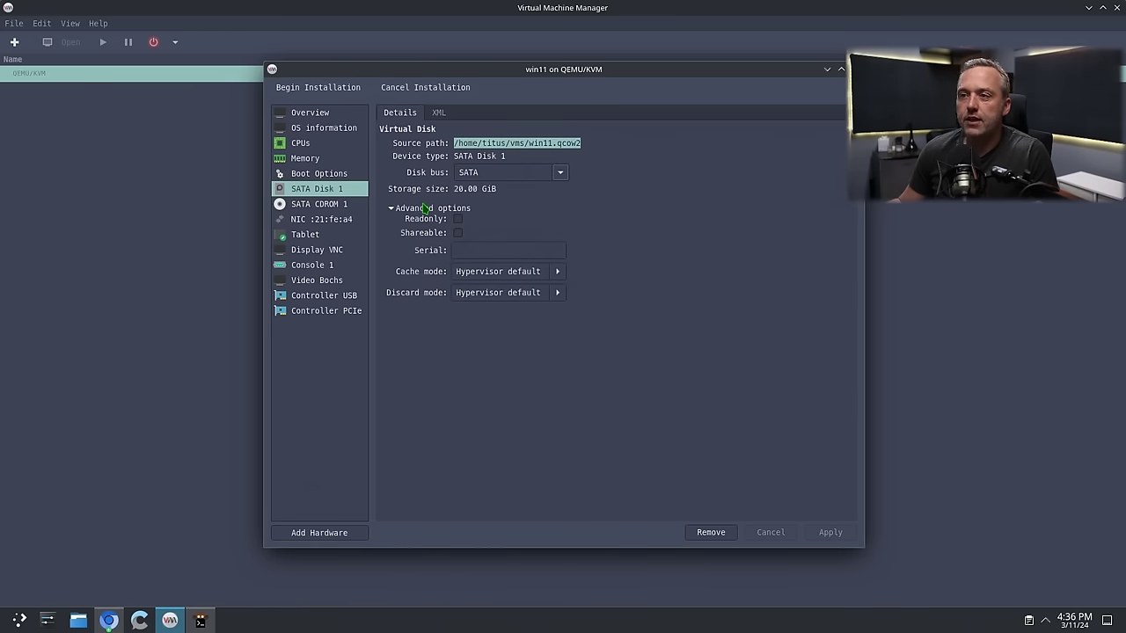
click(426, 209)
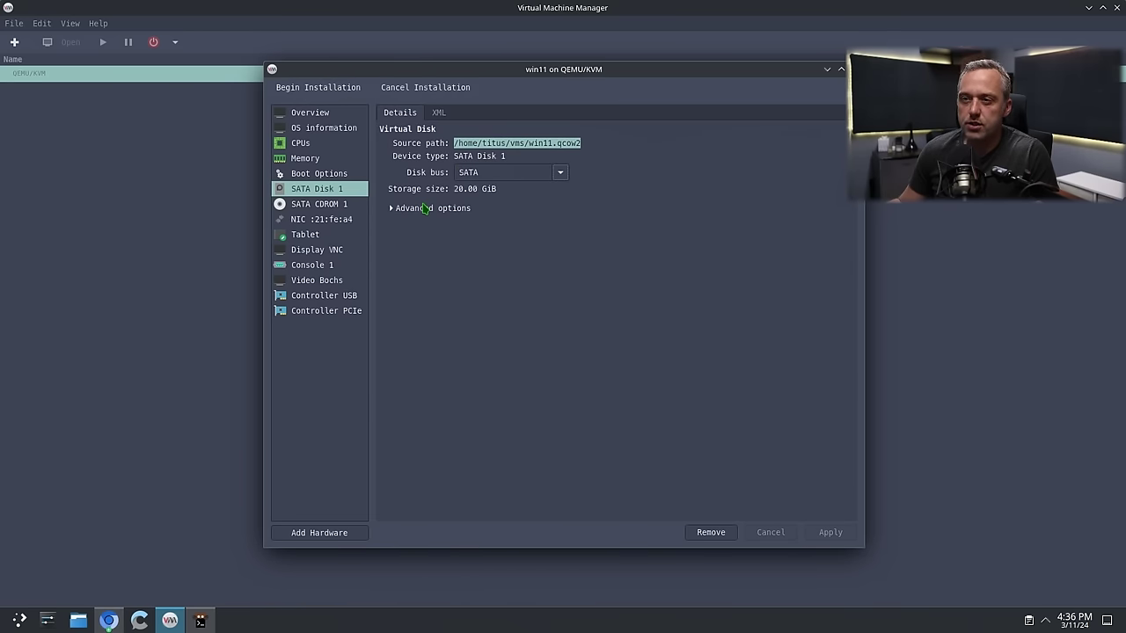
- Try to begin the installation of the win11 virtual machine
click(317, 88)
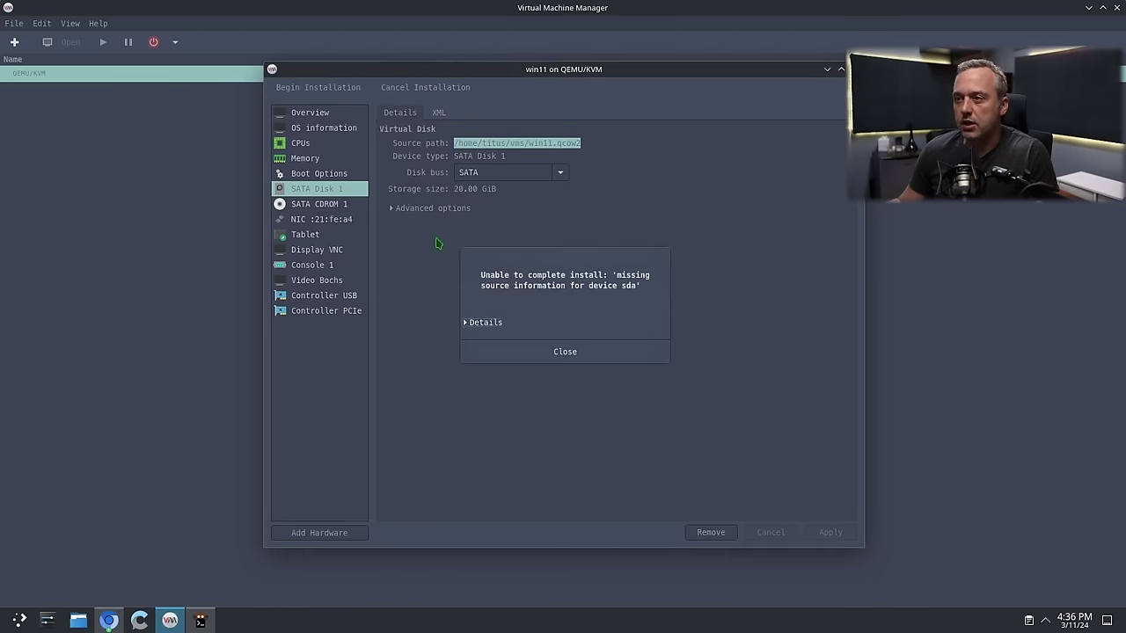
click(497, 348)
click(317, 88)
- Remove SATA Disk 1 from the virtual machine, keeping its associated storage files
right_click(338, 188)
click(396, 211)
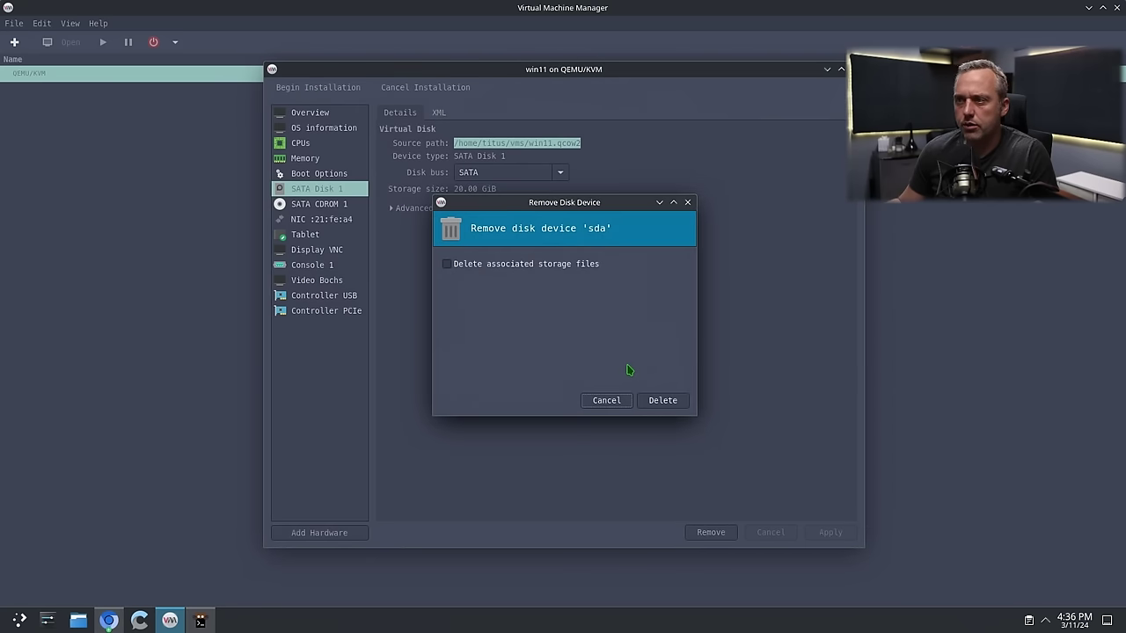
click(667, 402)
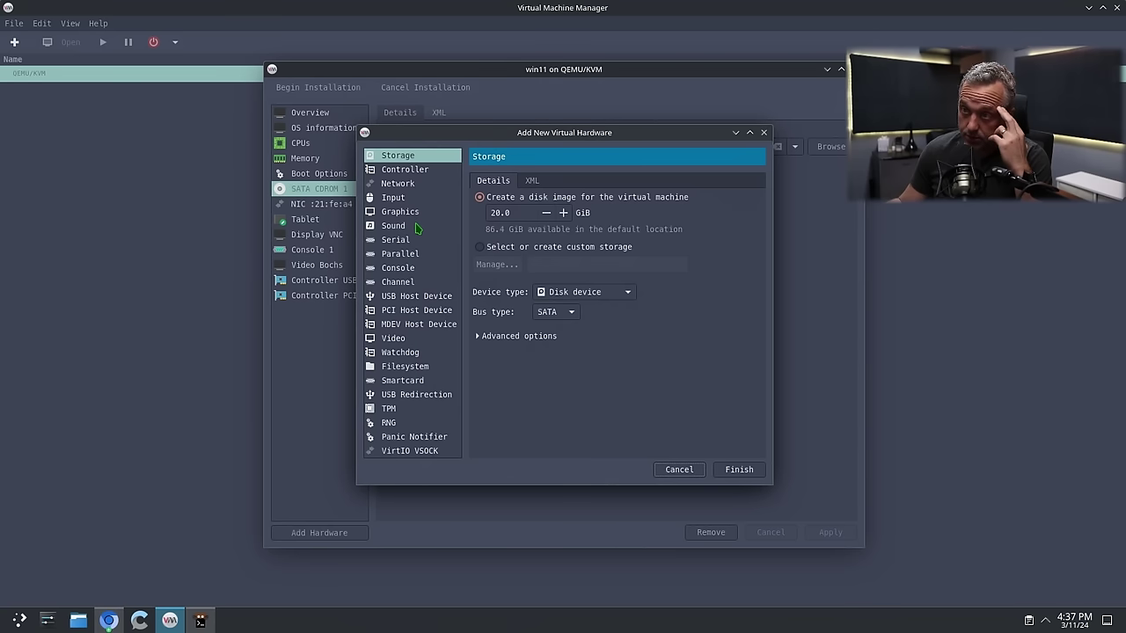
- Look at the Filesystem passthrough options for new hardware and check the general preferences for XML editing
click(428, 366)
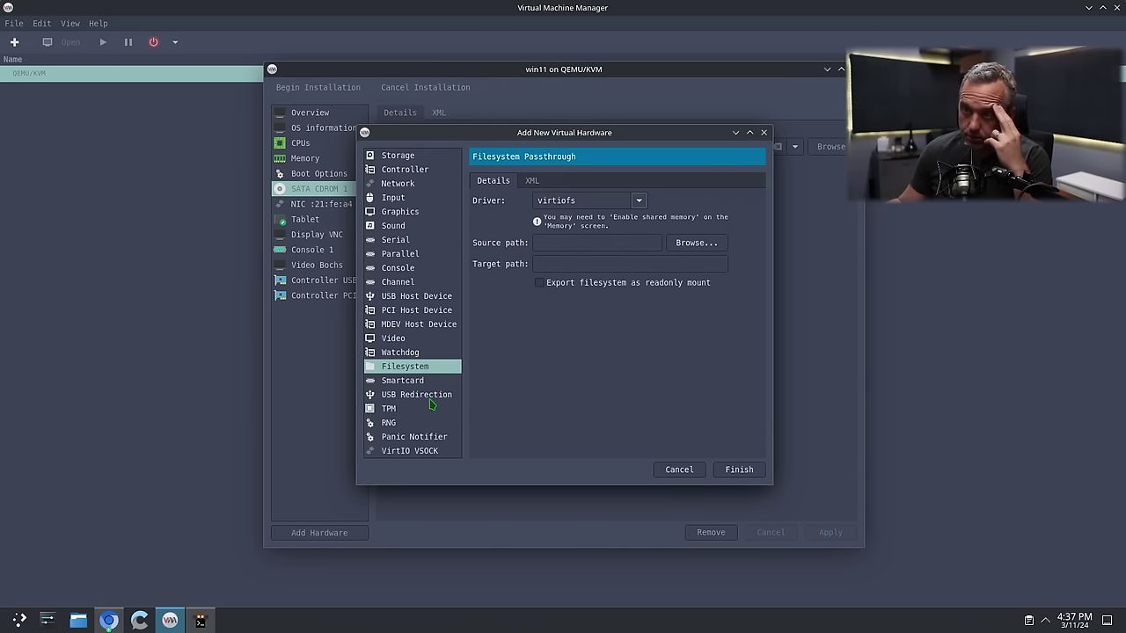
click(672, 470)
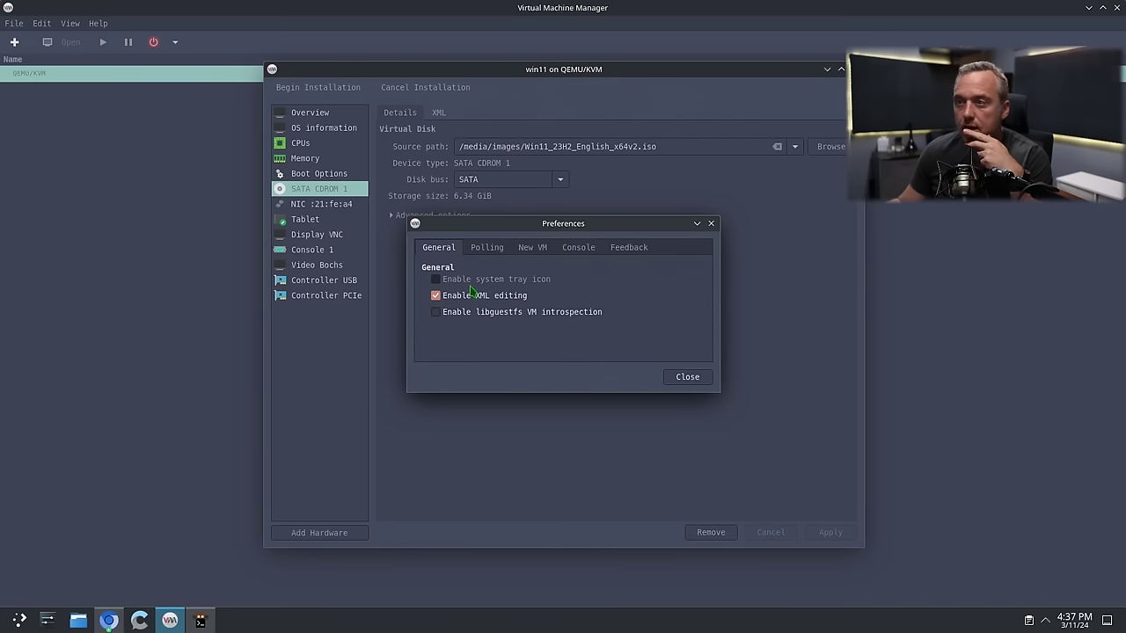
click(688, 376)
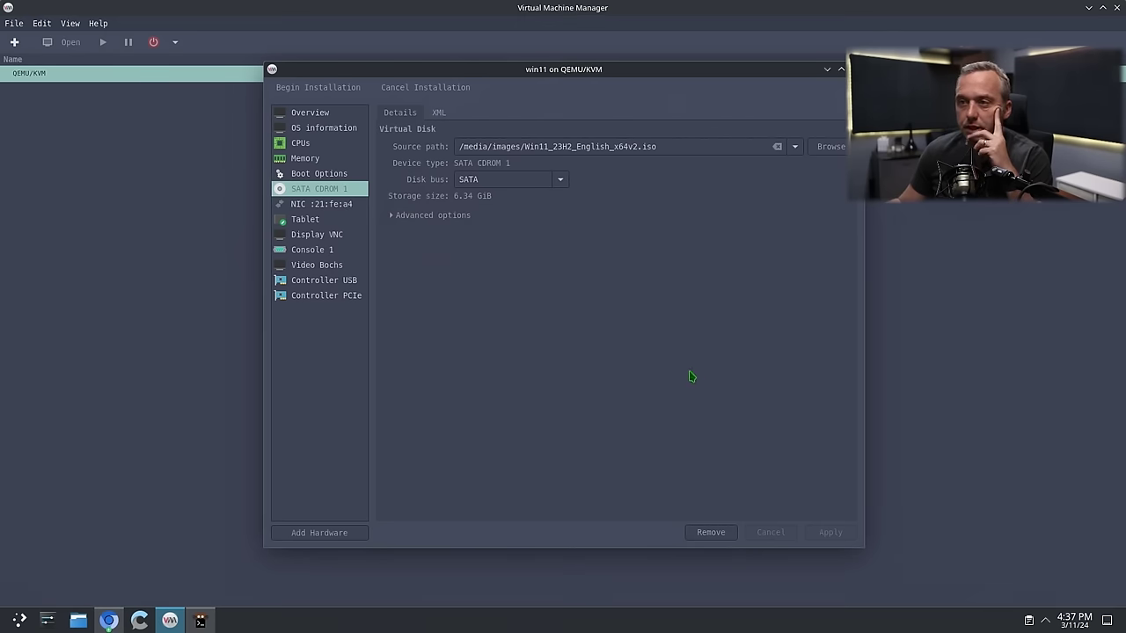
- Look through the device categories for new virtual hardware, from Console up to Controller, and examine the available controller types
click(319, 532)
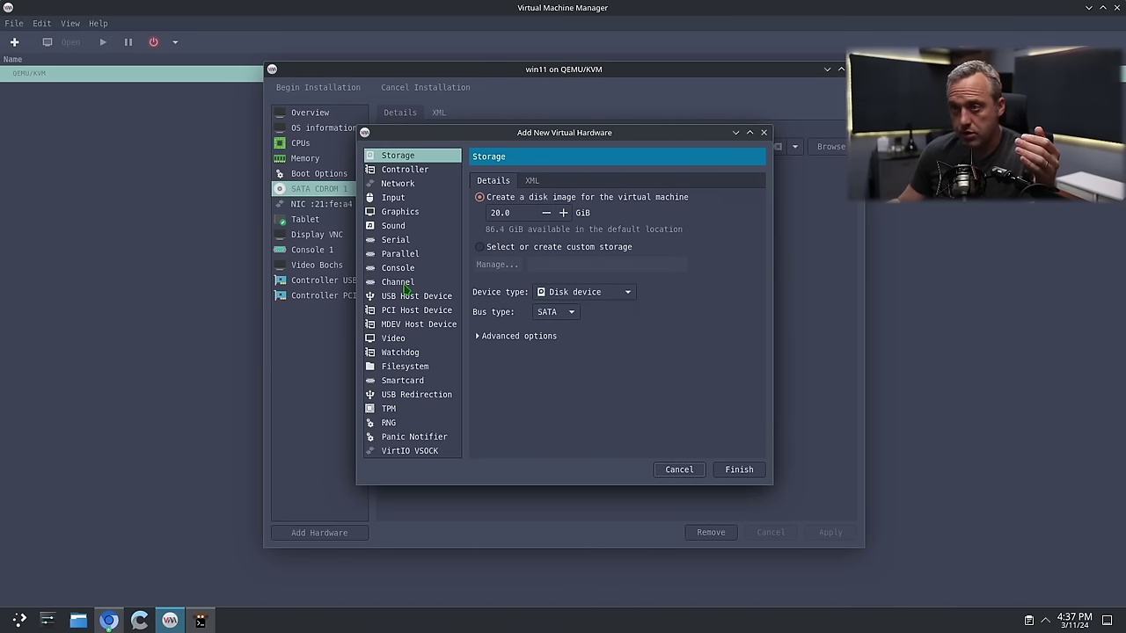
click(405, 272)
click(405, 255)
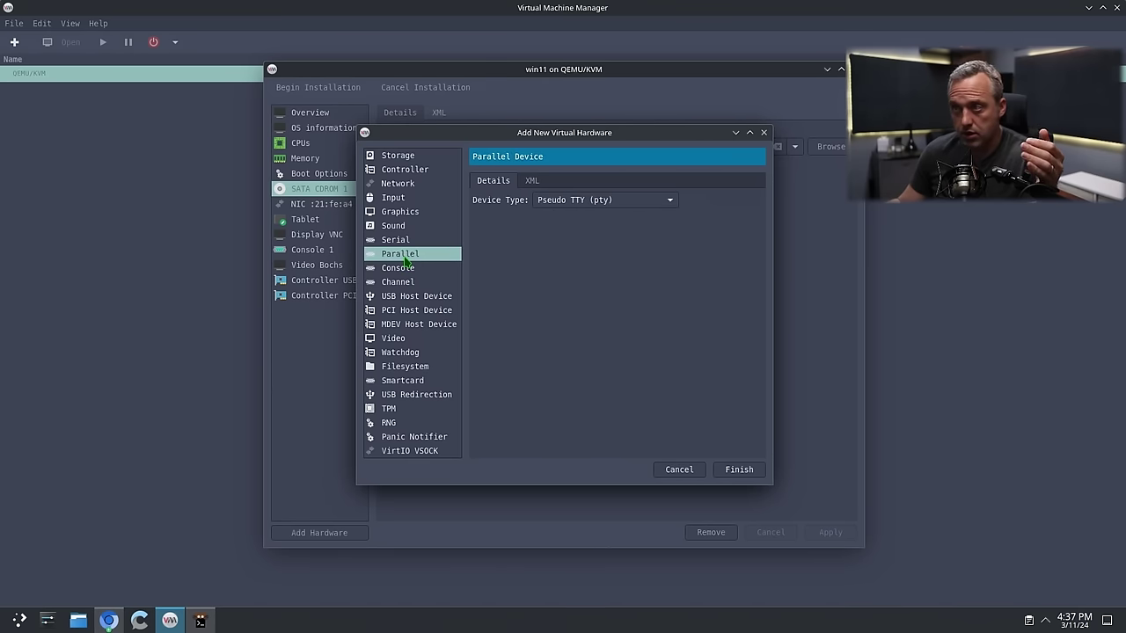
click(401, 240)
click(400, 227)
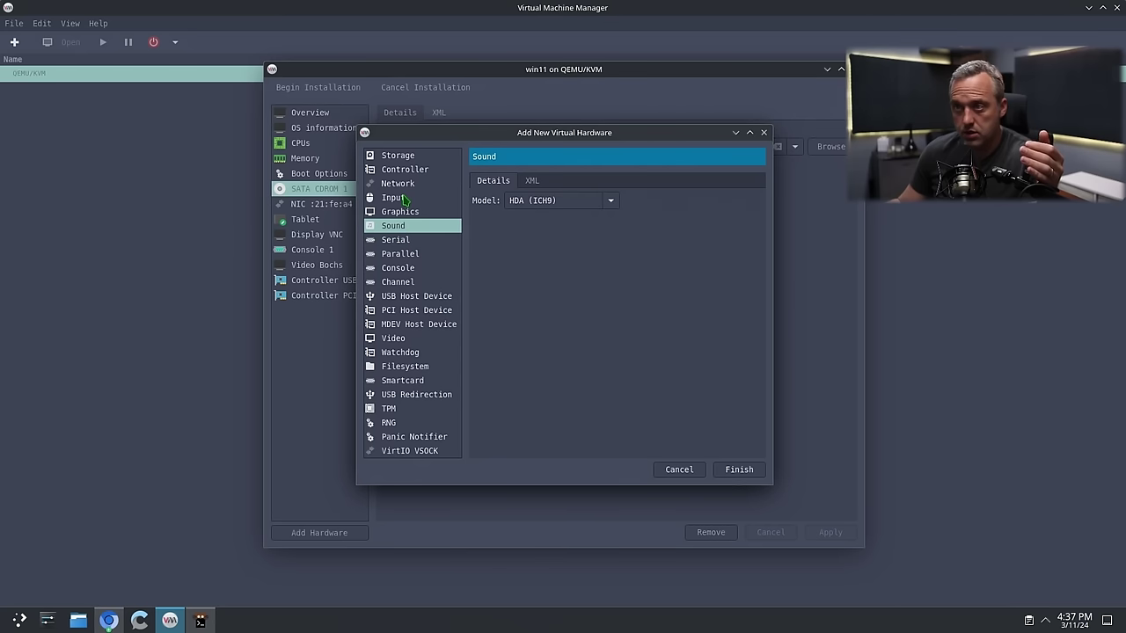
click(404, 201)
click(413, 170)
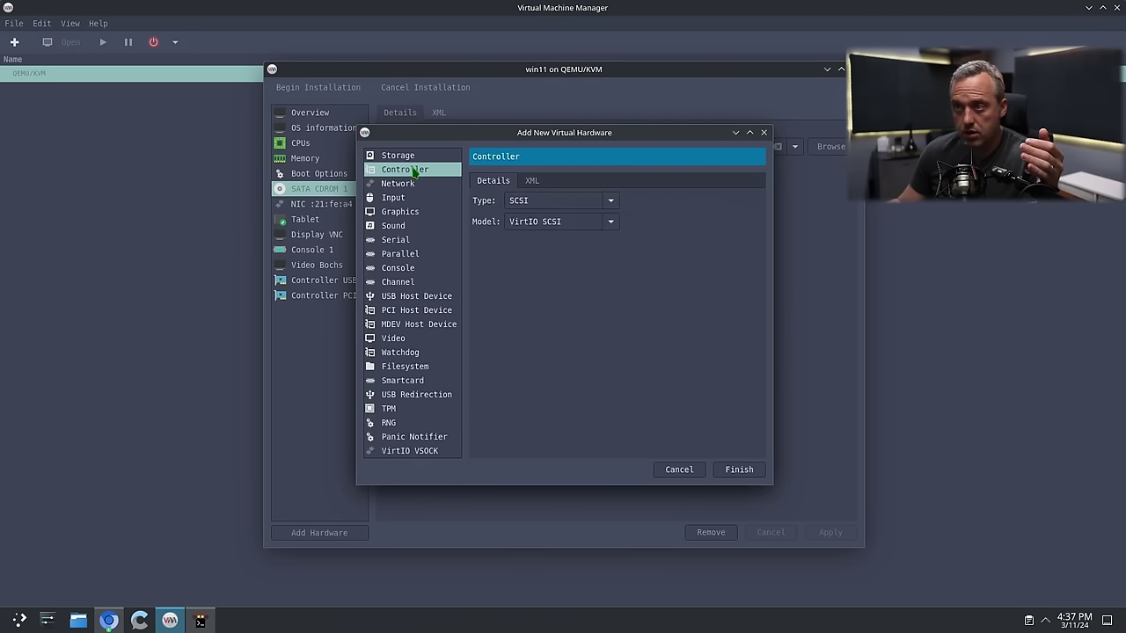
click(608, 201)
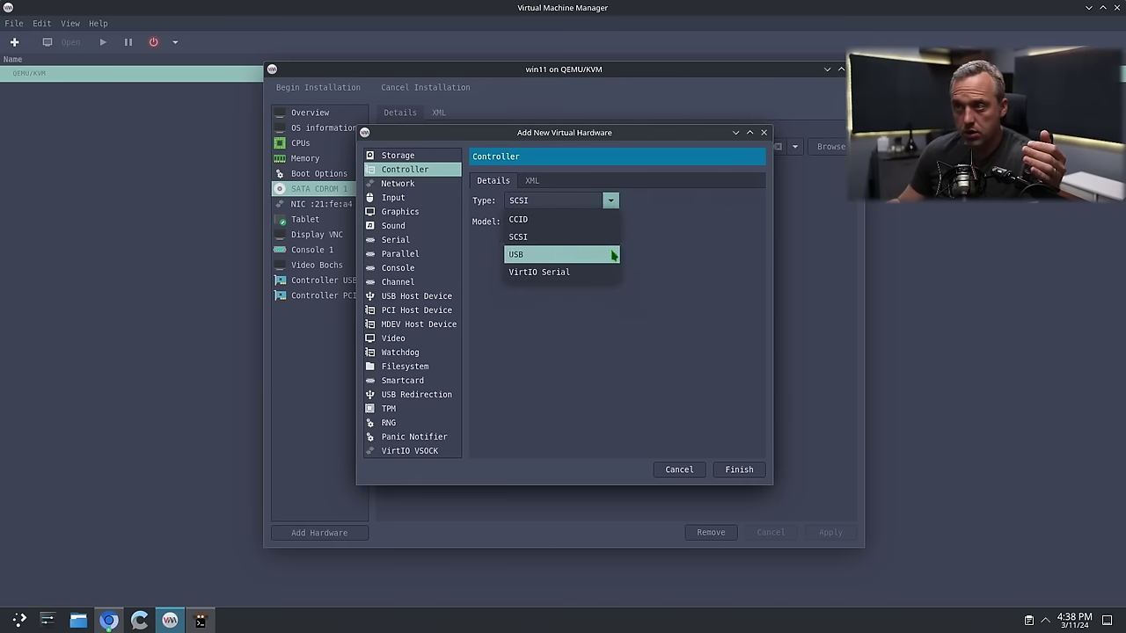
click(648, 238)
click(568, 201)
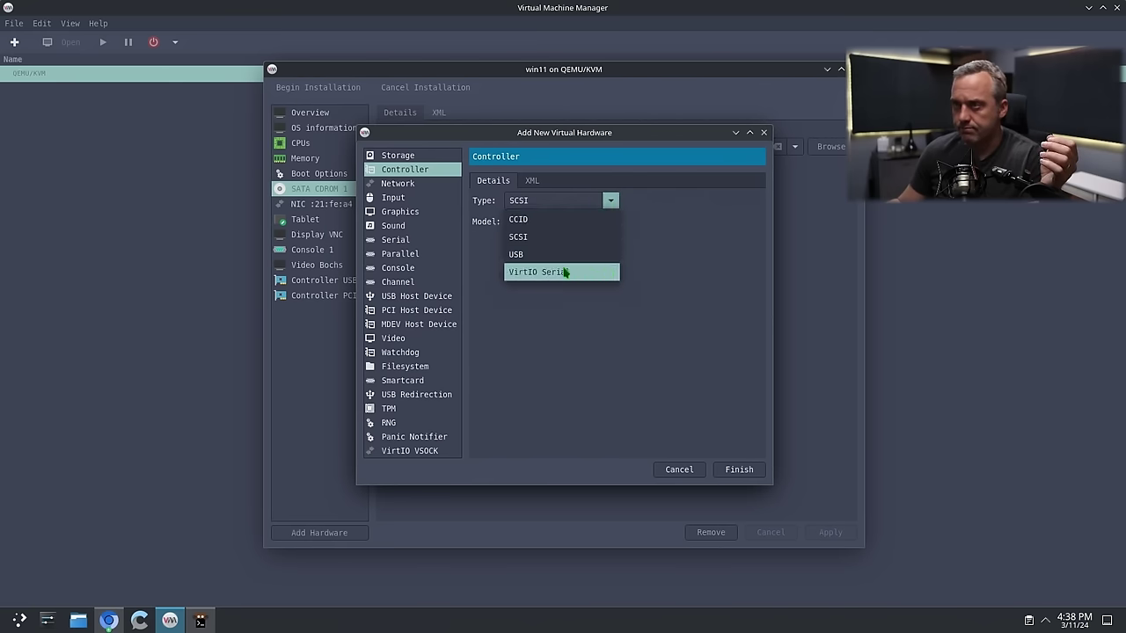
click(538, 272)
- Add the existing win11.qcow2 image from the home vms folder as custom storage, using the Disk device type on the SATA bus
click(419, 158)
click(596, 292)
click(597, 292)
click(577, 313)
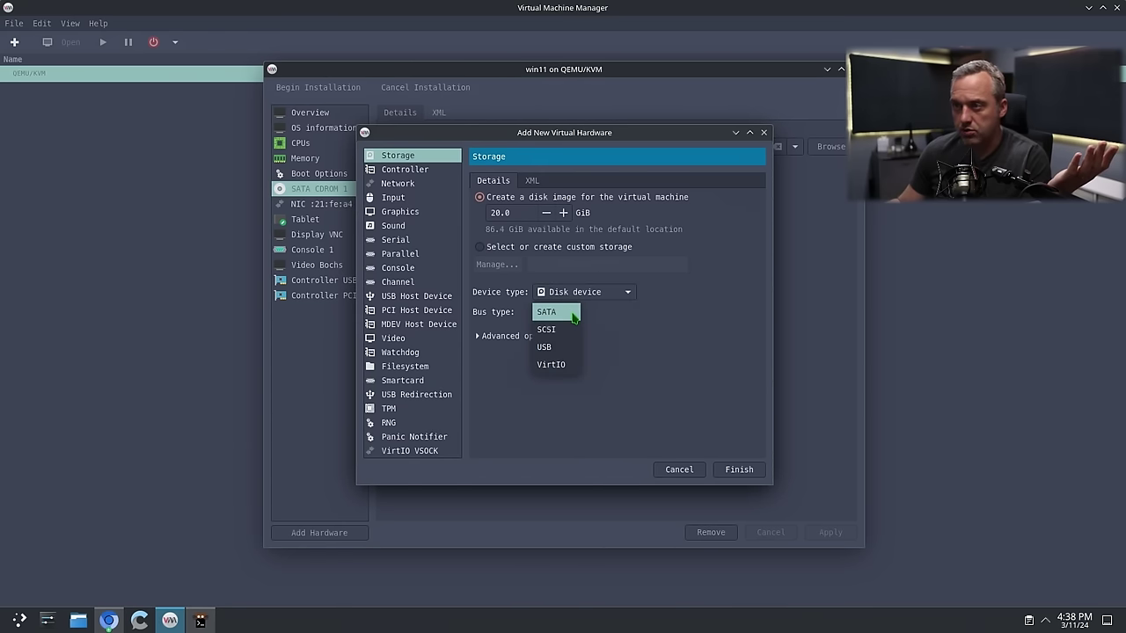
click(546, 329)
click(506, 336)
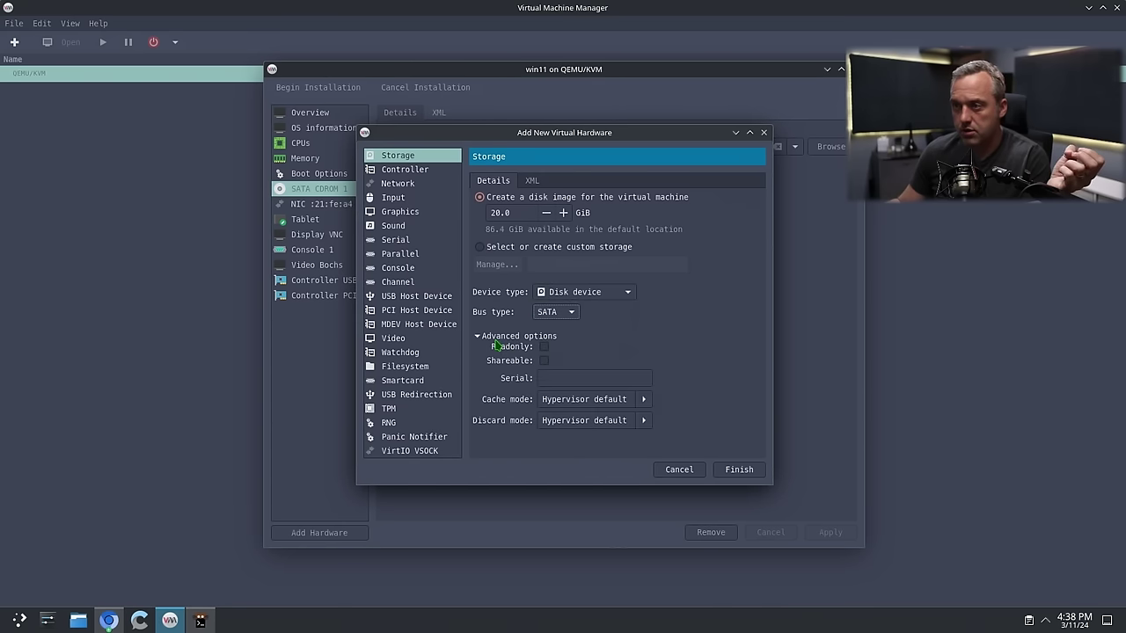
click(599, 292)
click(588, 241)
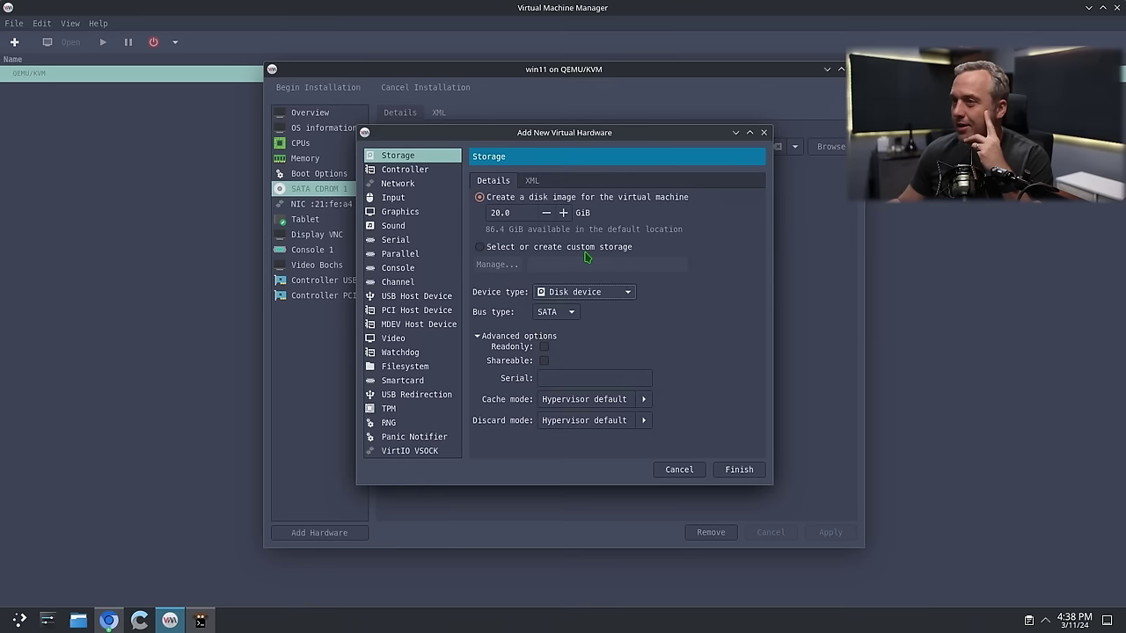
click(517, 251)
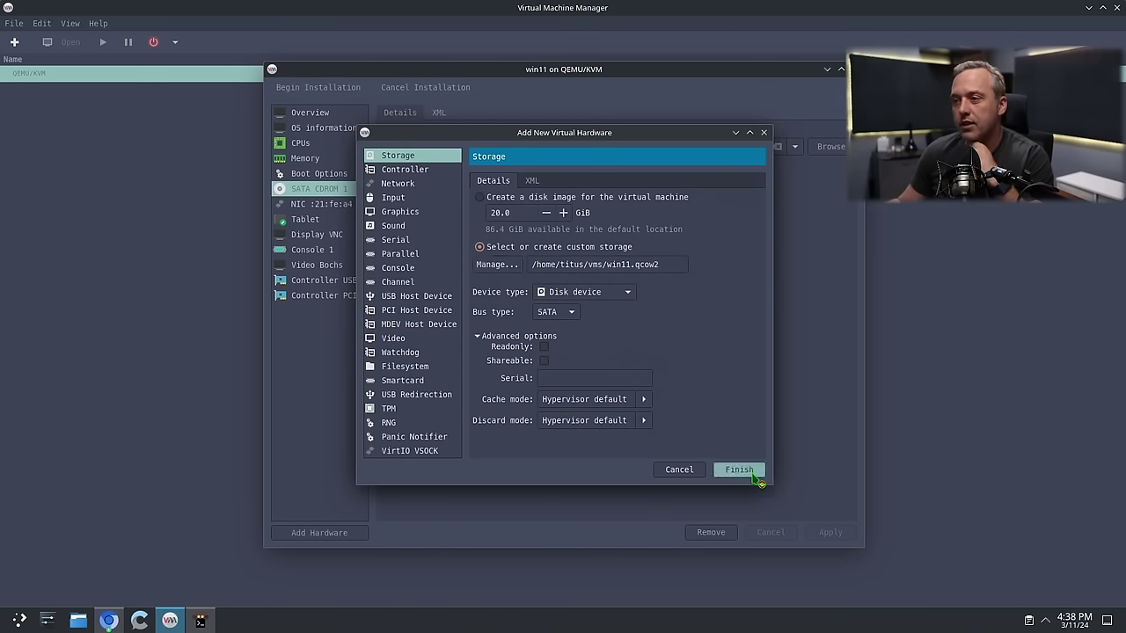
click(748, 472)
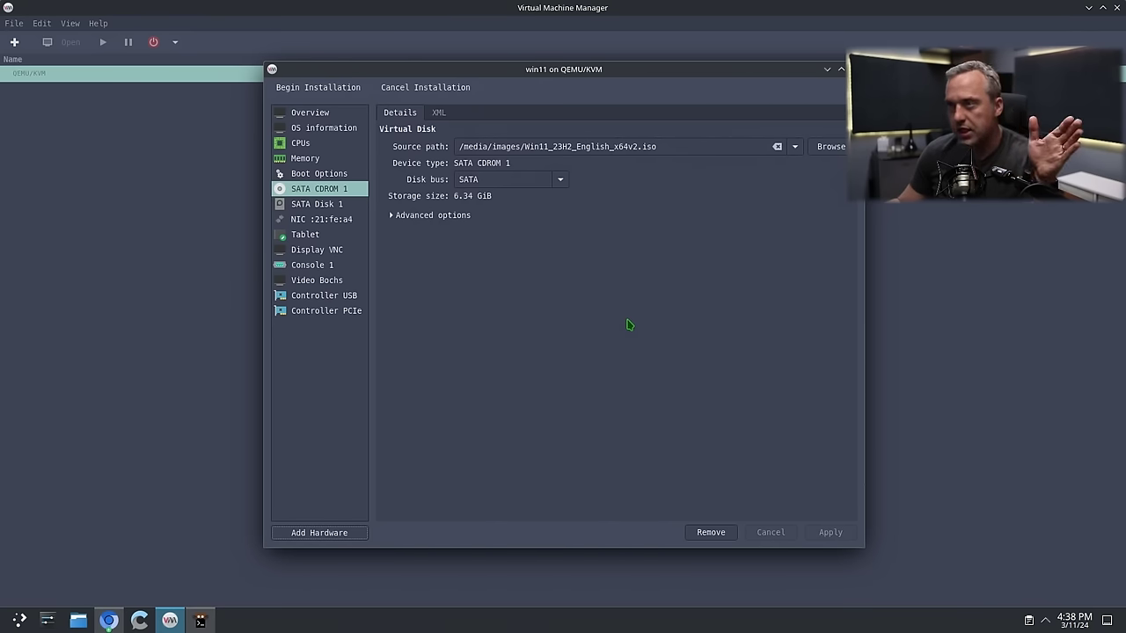
- Check the details of SATA Disk 1 and try to begin the win11 installation, viewing the details of the resulting error
click(320, 206)
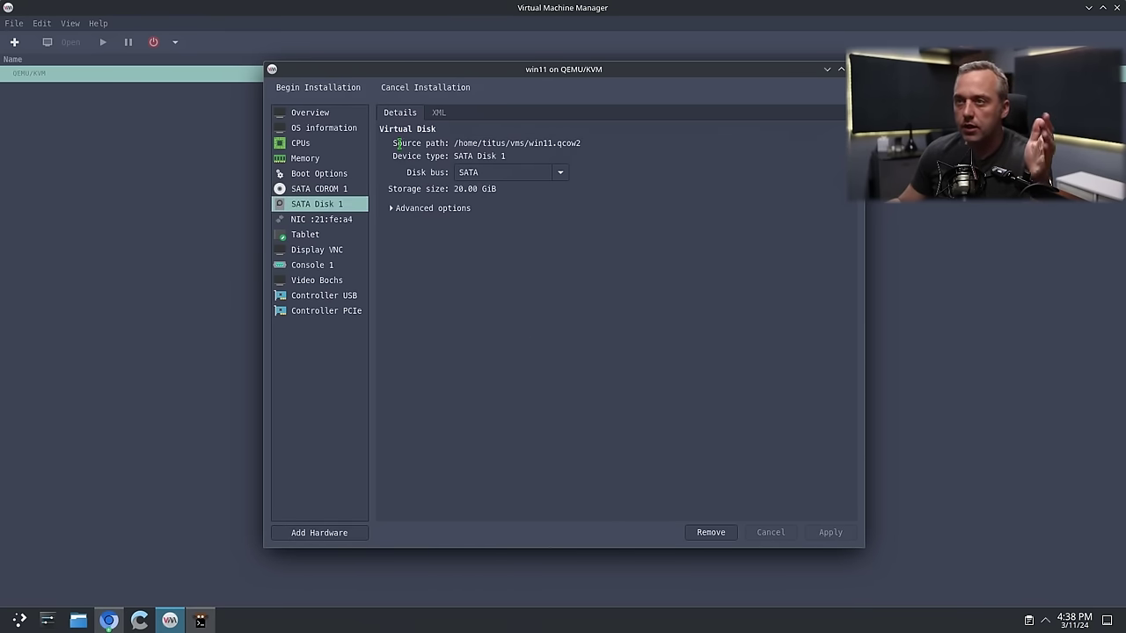
click(325, 93)
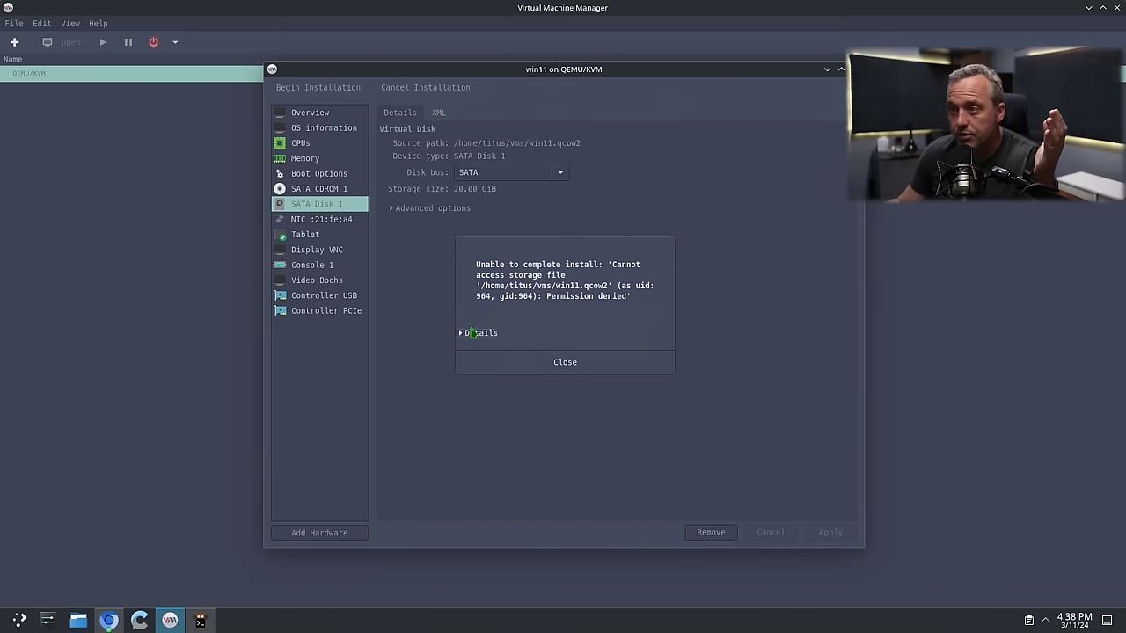
click(480, 332)
scroll(541, 385, down, 1)
scroll(541, 384, up, 1)
key(Escape)
- Switch to the terminal and list the contents and permissions of the vms folder and the home directory
key(alt+Tab)
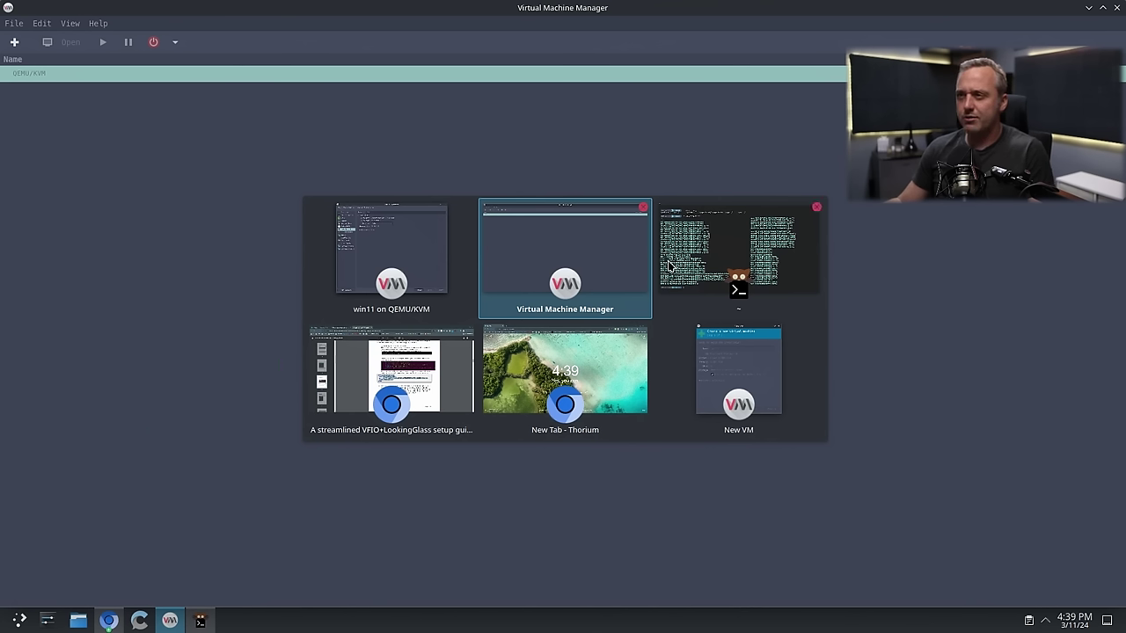
click(706, 262)
text(cd)
key(Return)
text(cd vms/)
key(Return)
text(ll)
key(Return)
text(cd)
key(Return)
text(ll)
key(Return)
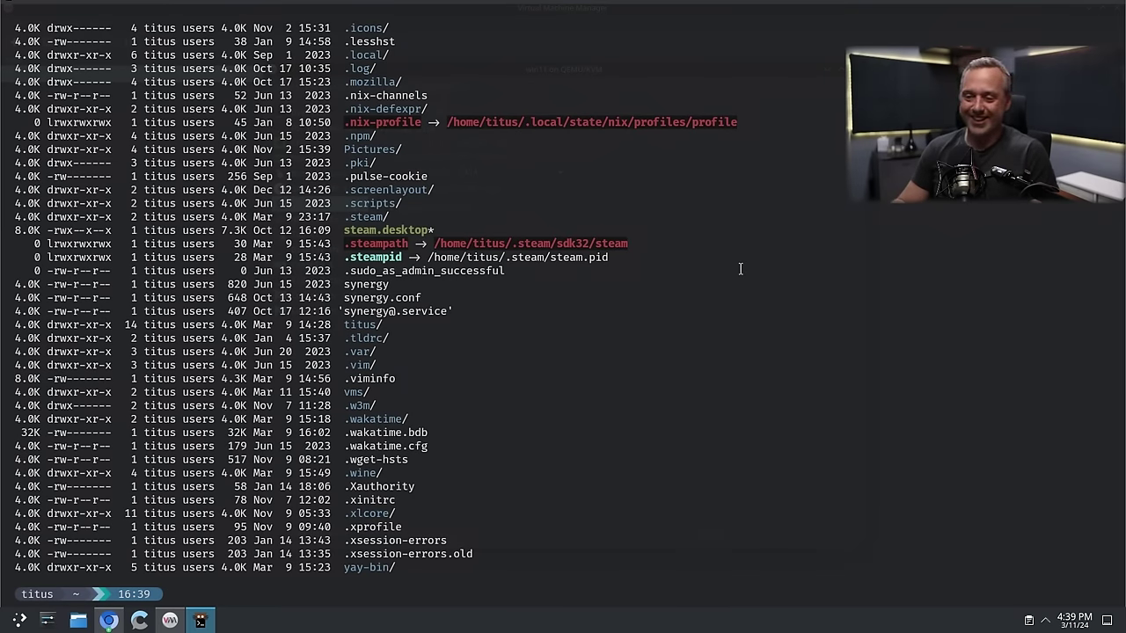
- Recursively change ownership of the vms folder to the current user with sudo chown and list the folder's contents
text(sudo )
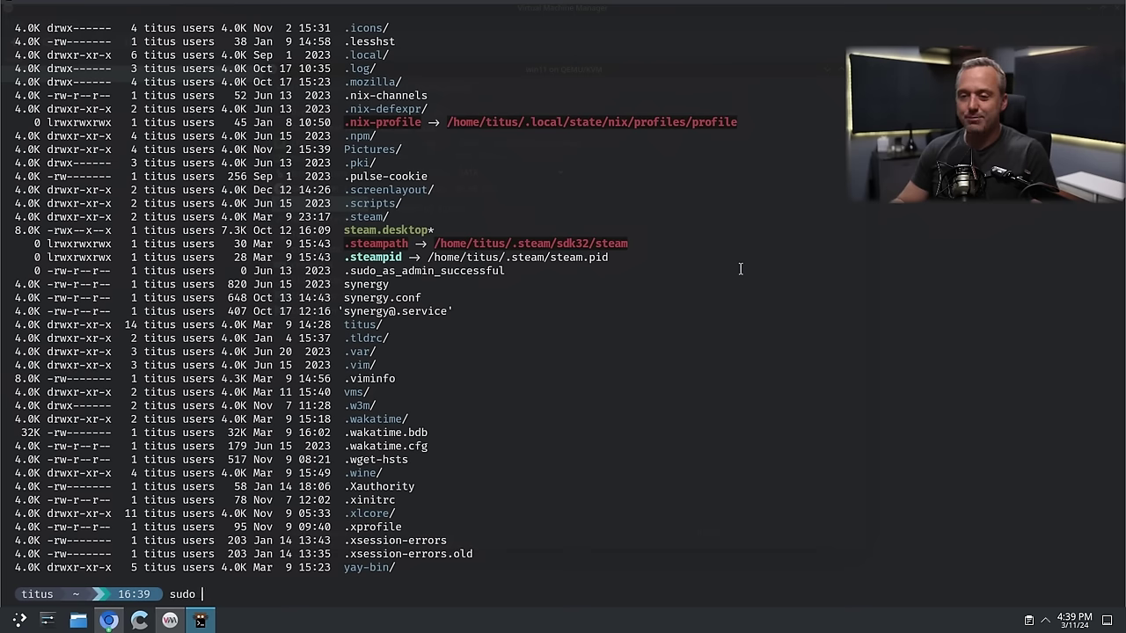
text(chown titus:)
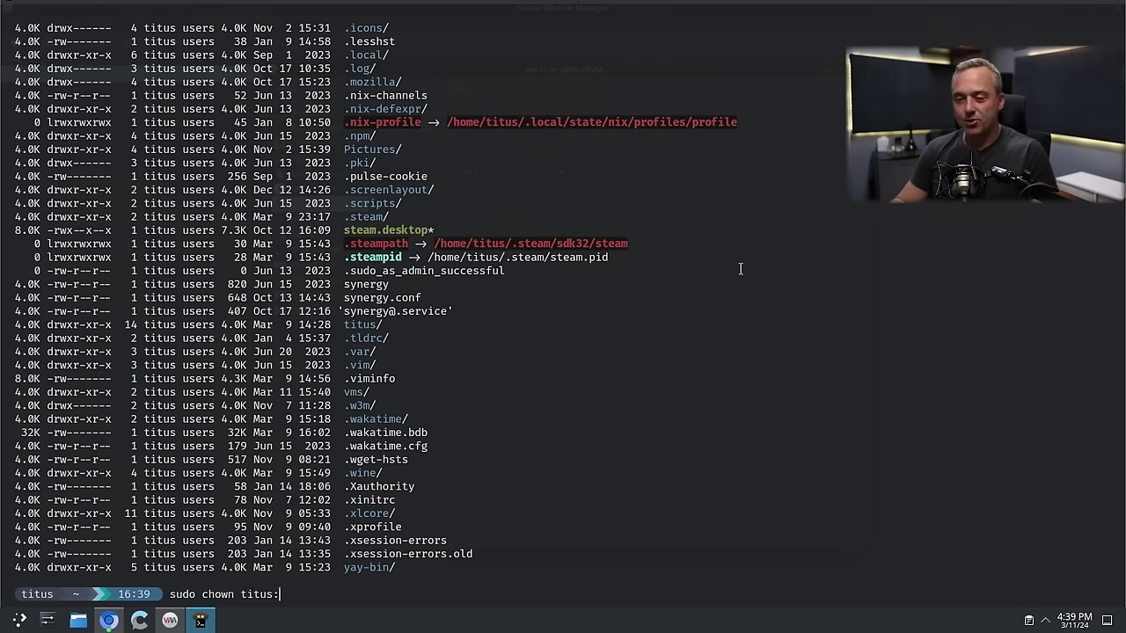
text( vms/ -R)
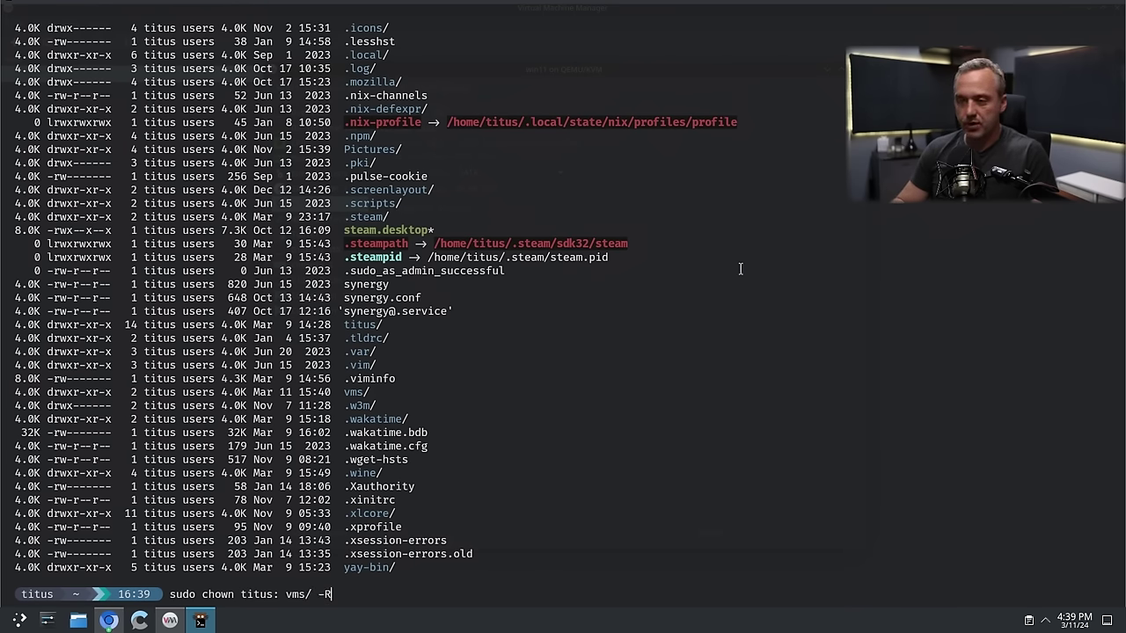
key(Return)
text(cd vm)
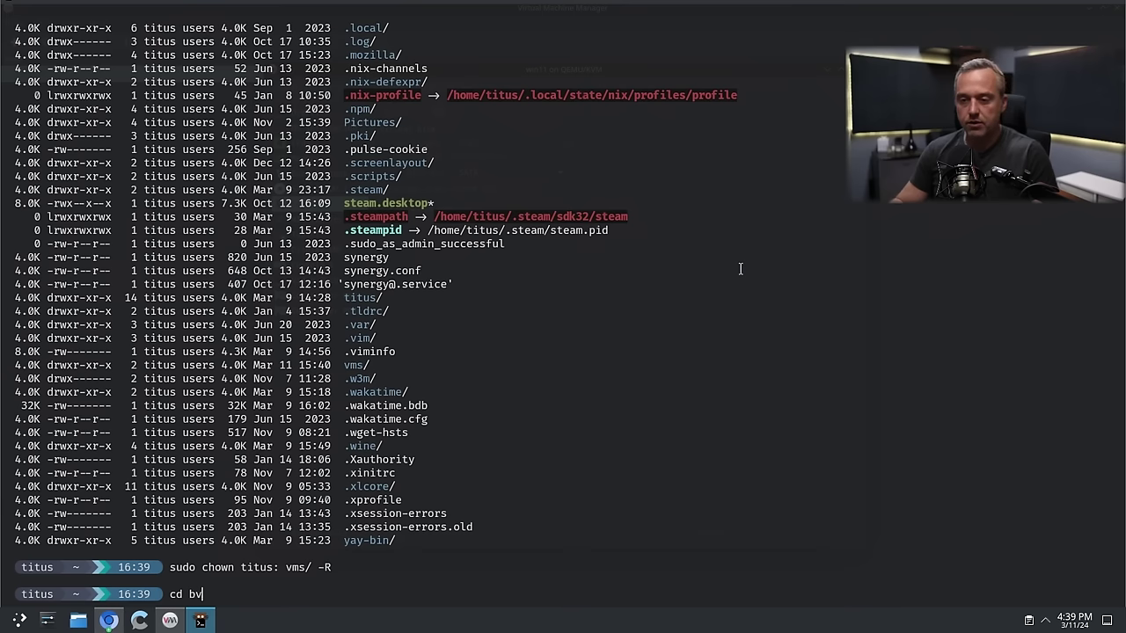
key(Tab)
key(Return)
text(ll)
key(Return)
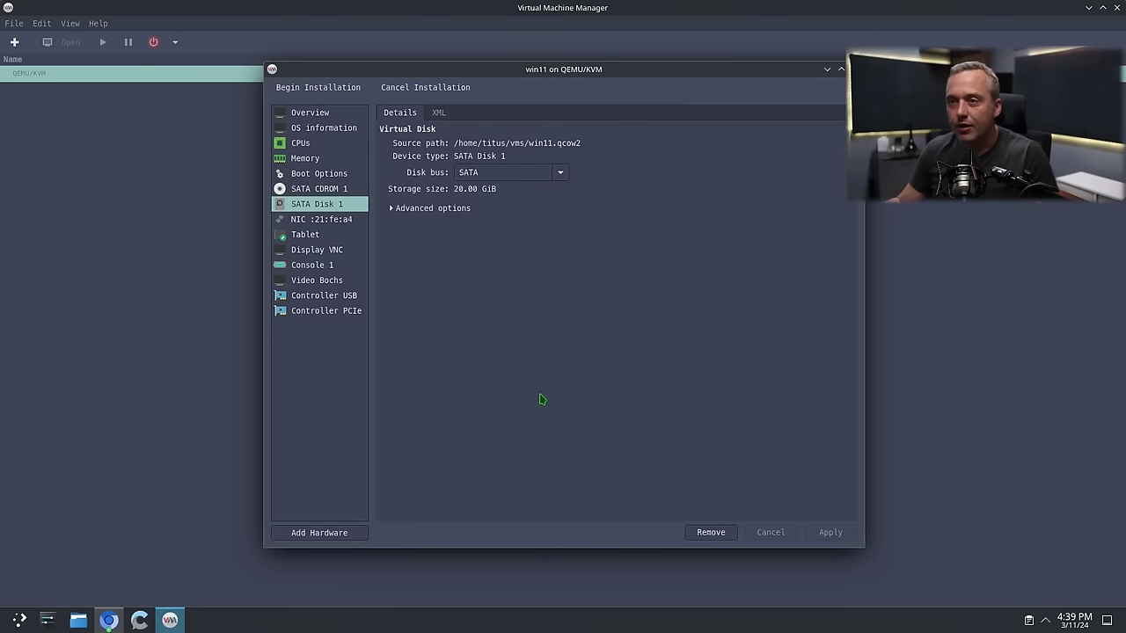
- Retry the installation of the win11 virtual machine and read through the full error details
click(318, 87)
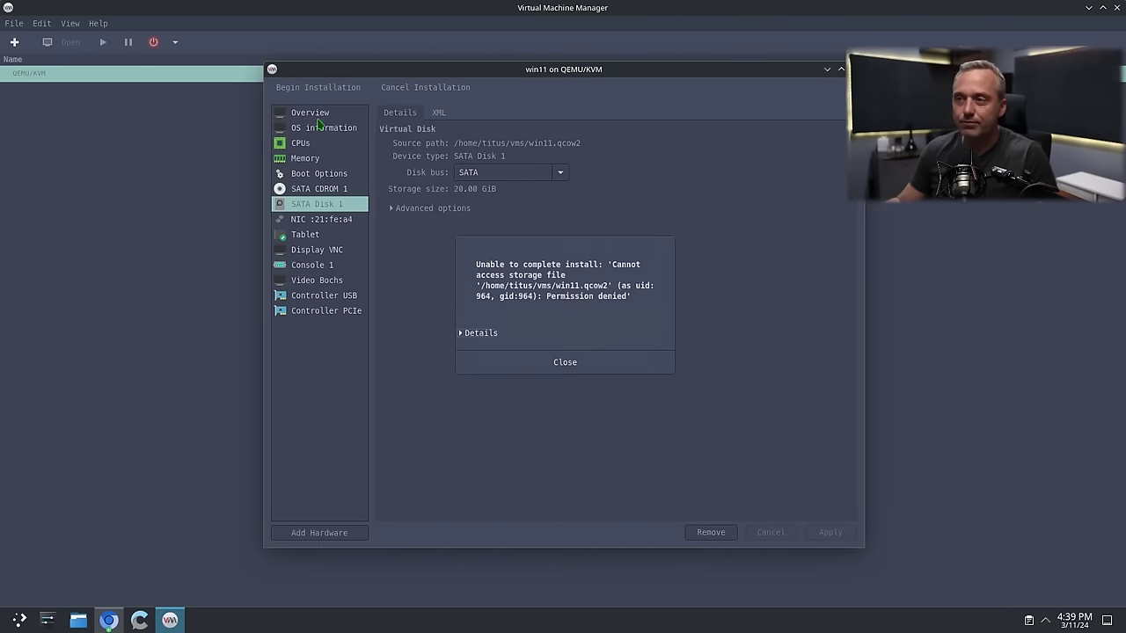
click(491, 334)
scroll(556, 422, down, 5)
scroll(554, 435, up, 5)
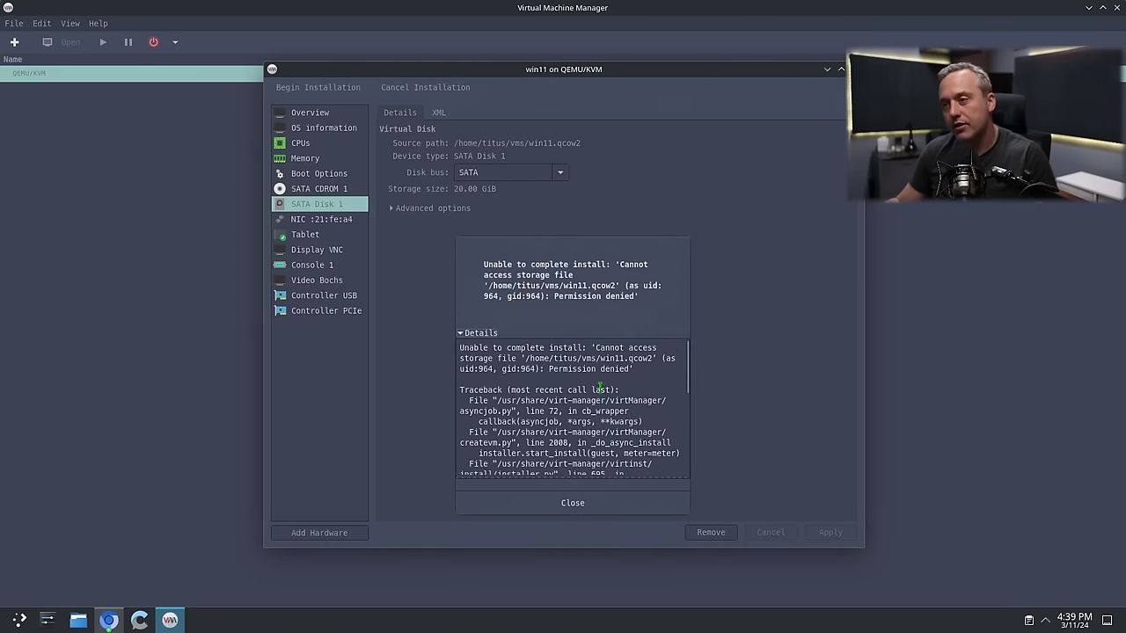
click(613, 506)
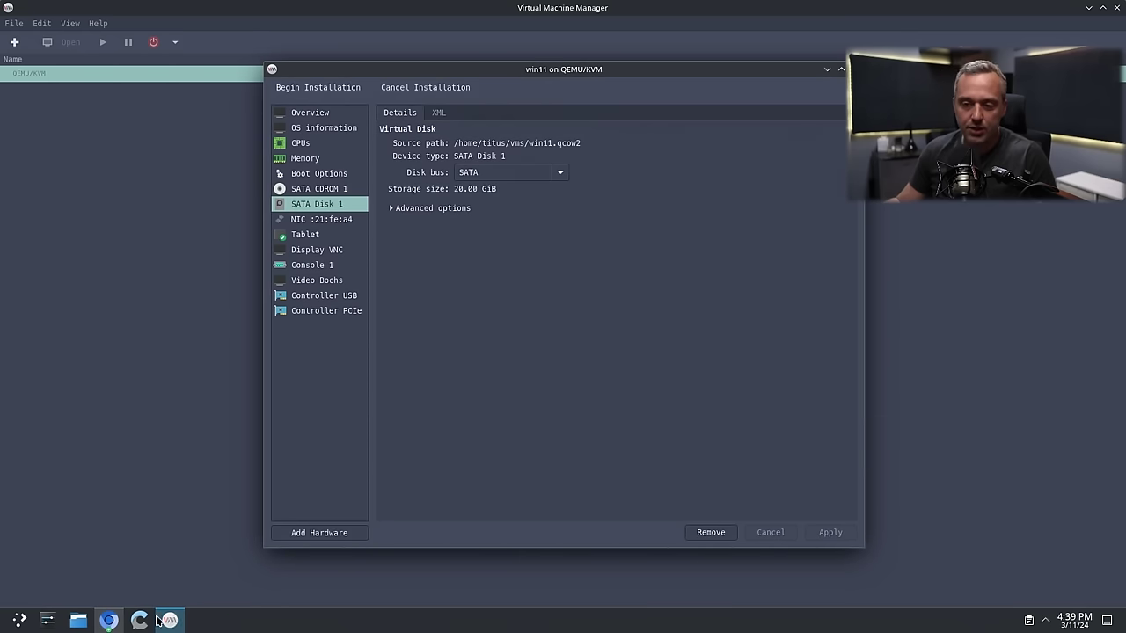
- Check the ownership and permissions of win11.qcow2 by listing the vms folder in a new terminal, and close that terminal
key(super+Return)
text(cd)
text(vms/)
key(Return)
text(ll)
key(Return)
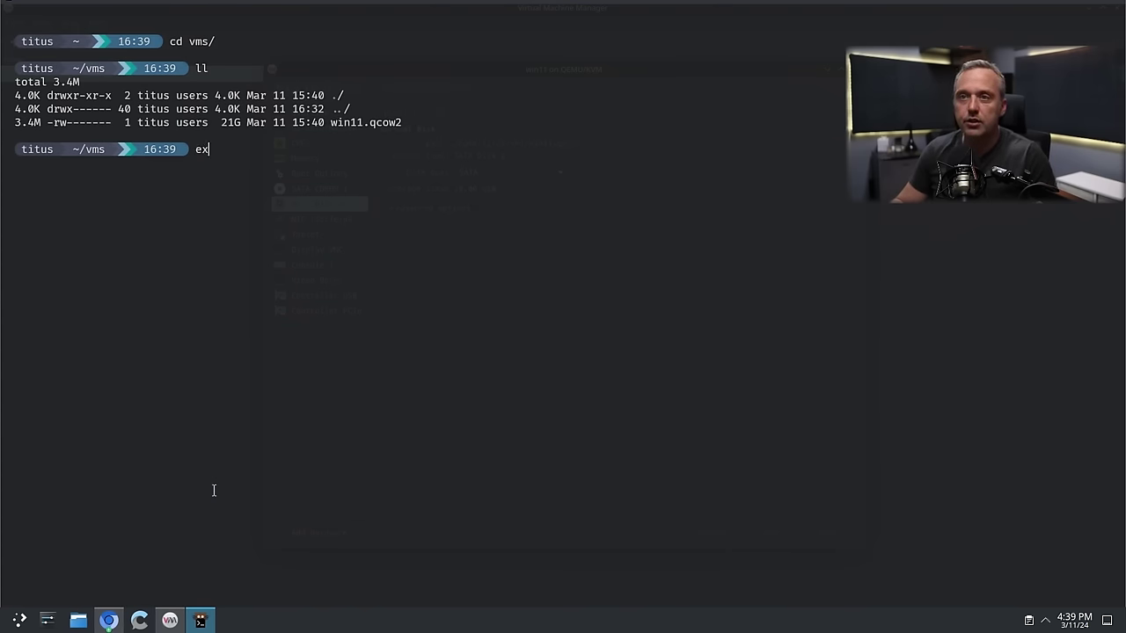
key(ctrl+d)
- Remove SATA Disk 1 and add the existing win11.qcow2 image again as custom storage on the SATA bus
click(433, 207)
click(433, 207)
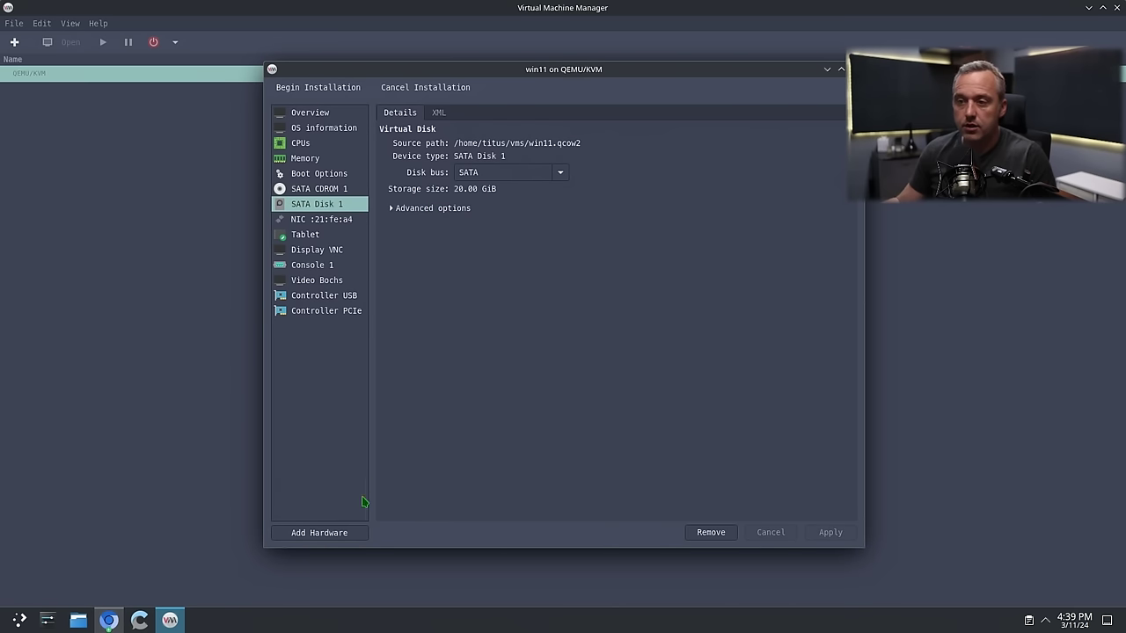
right_click(329, 205)
click(318, 194)
right_click(314, 209)
click(361, 230)
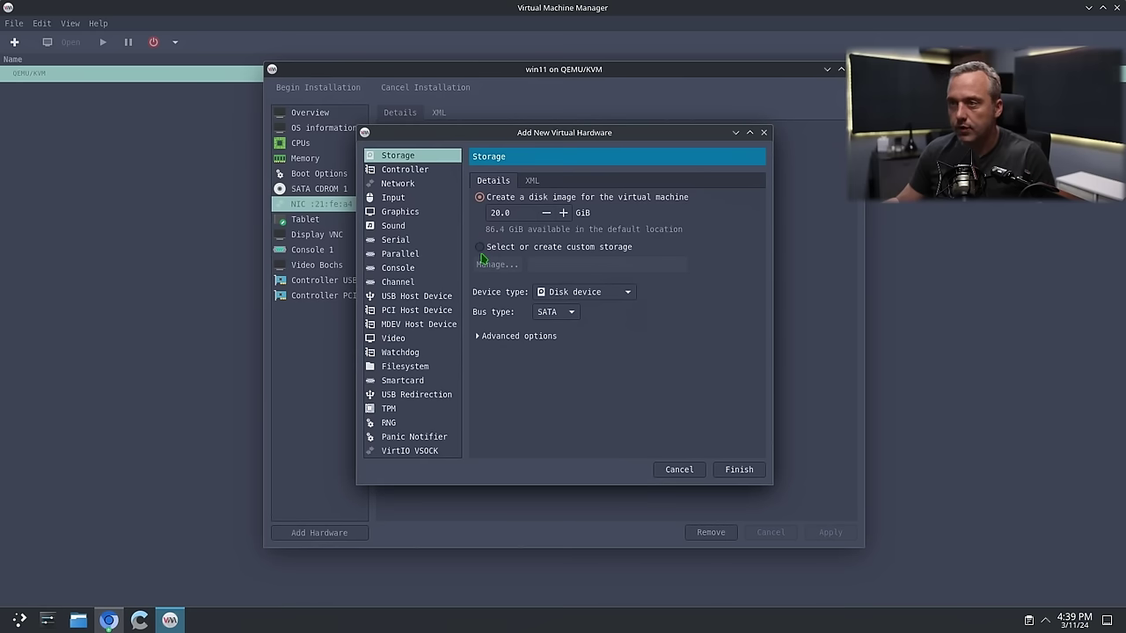
click(480, 250)
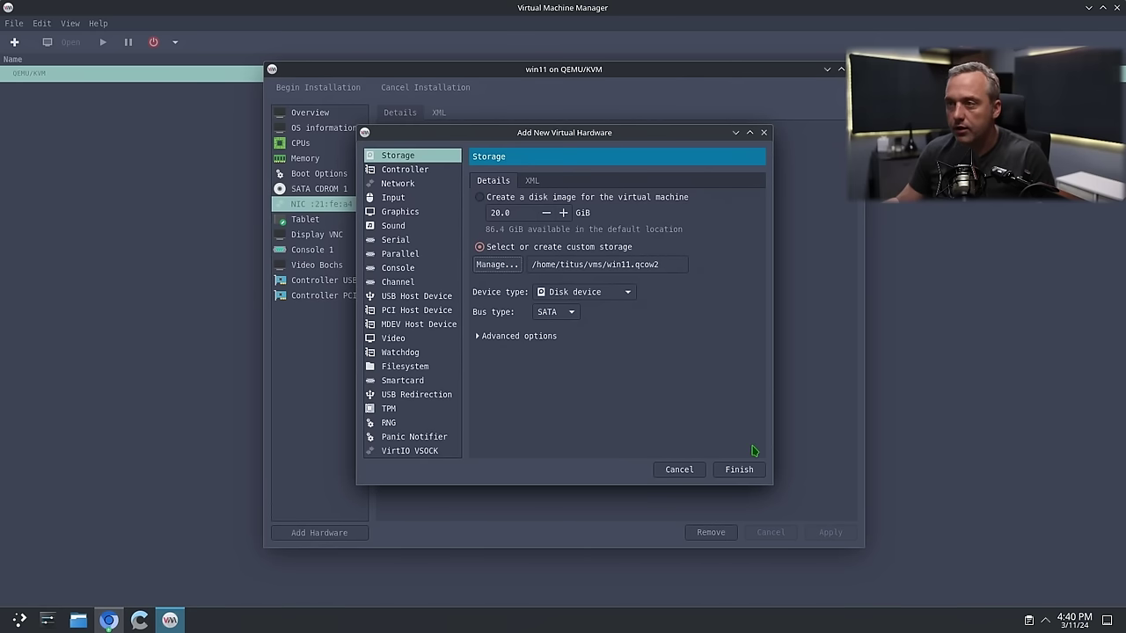
click(748, 473)
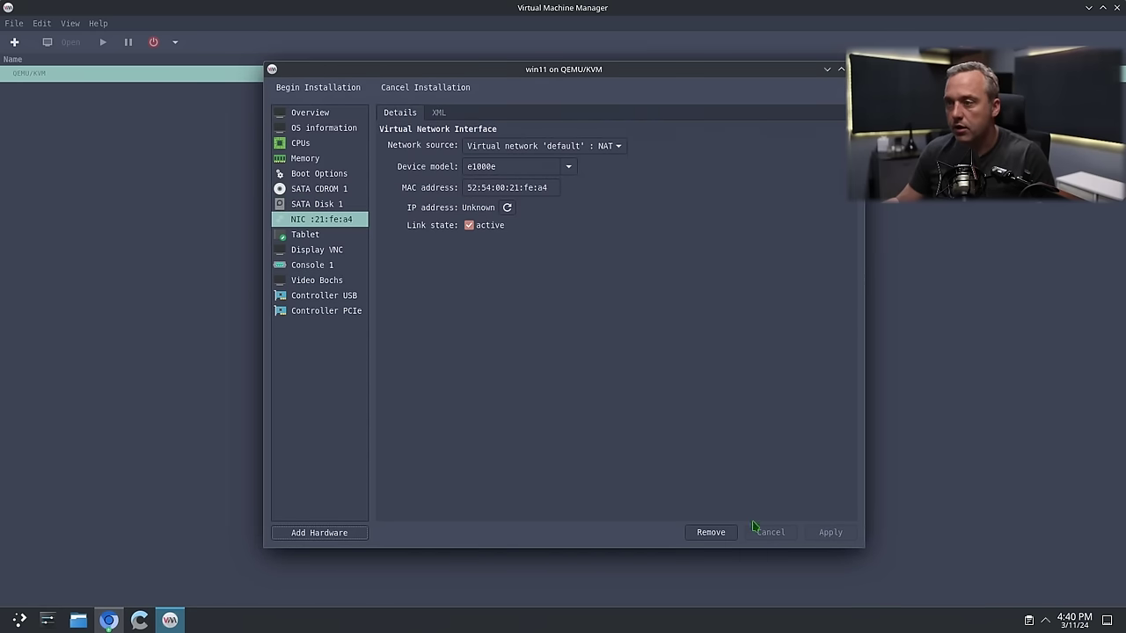
- Check the boot device order, try once more to begin the installation, and examine the complete error traceback
click(304, 174)
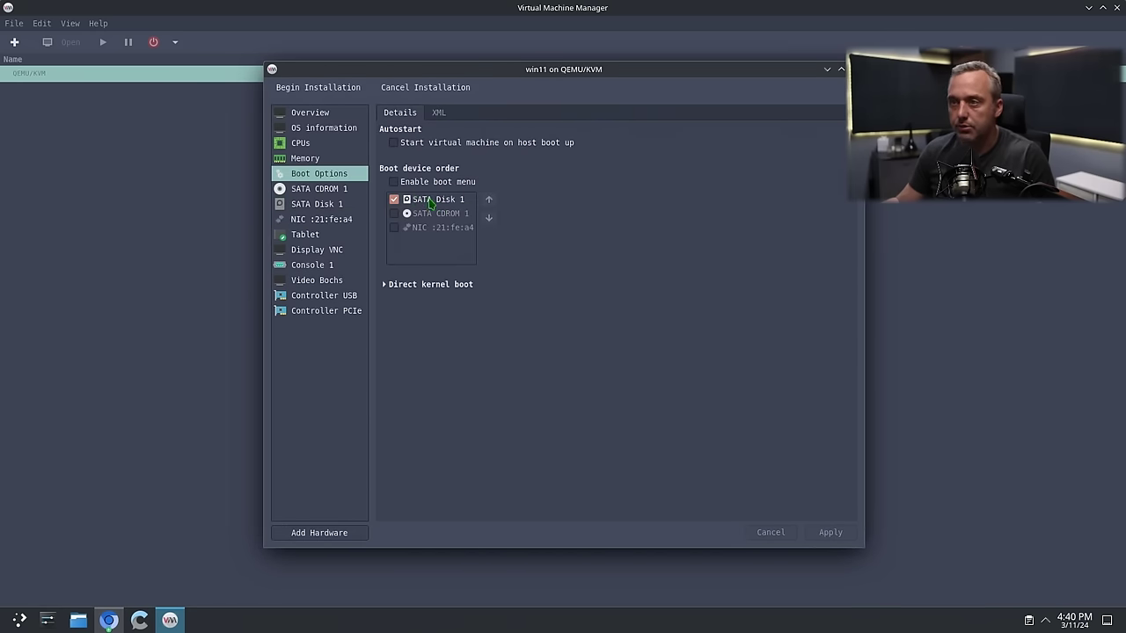
click(321, 88)
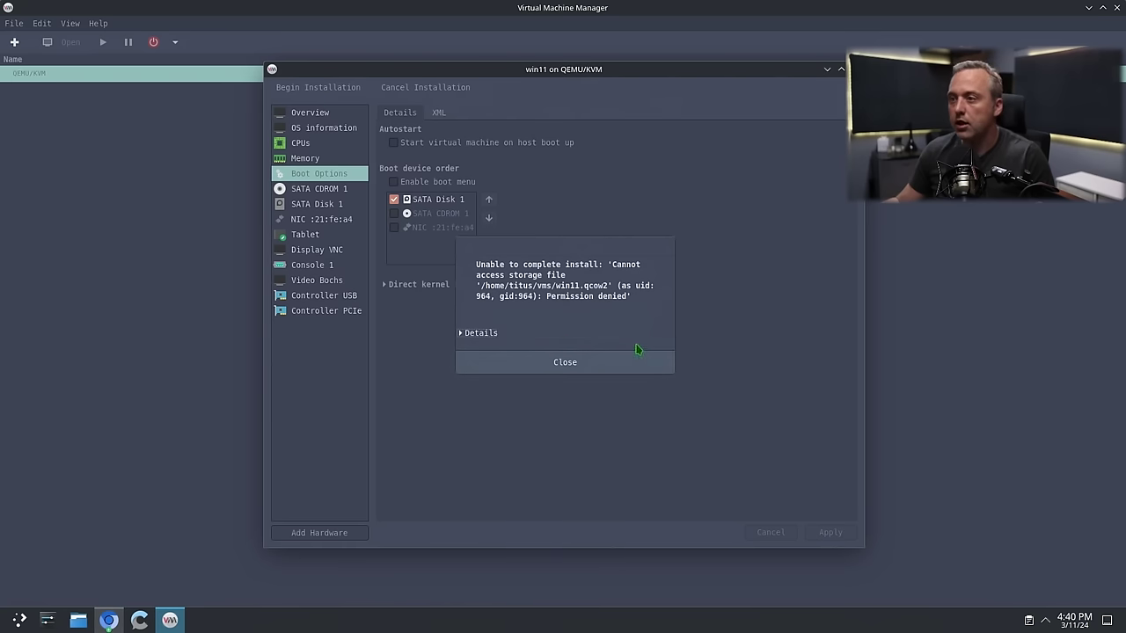
click(479, 334)
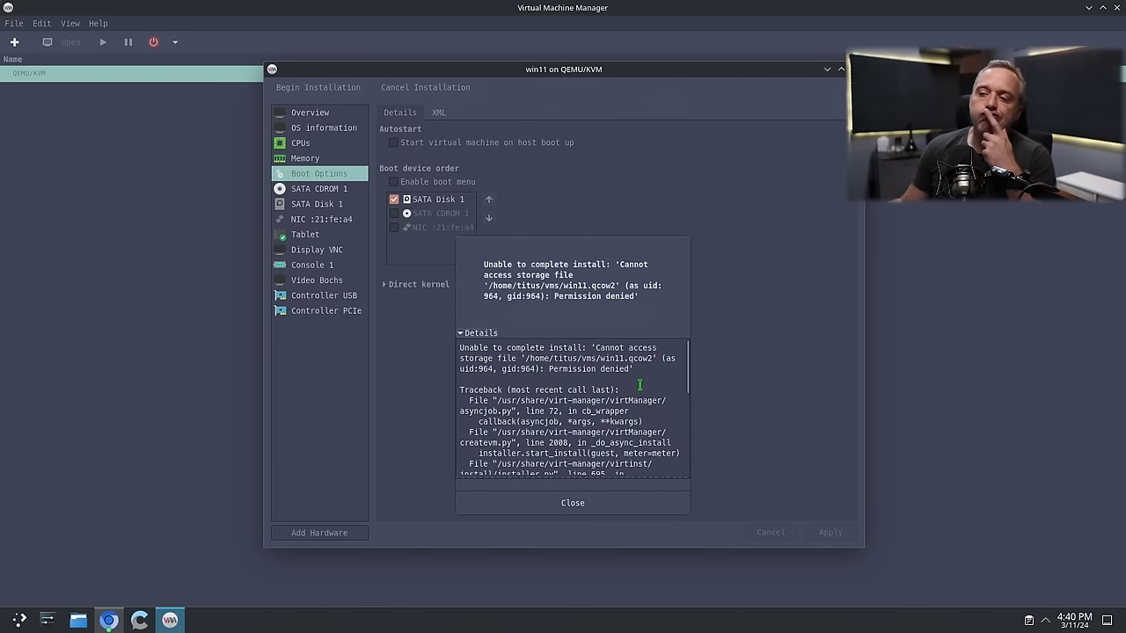
scroll(642, 426, down, 2)
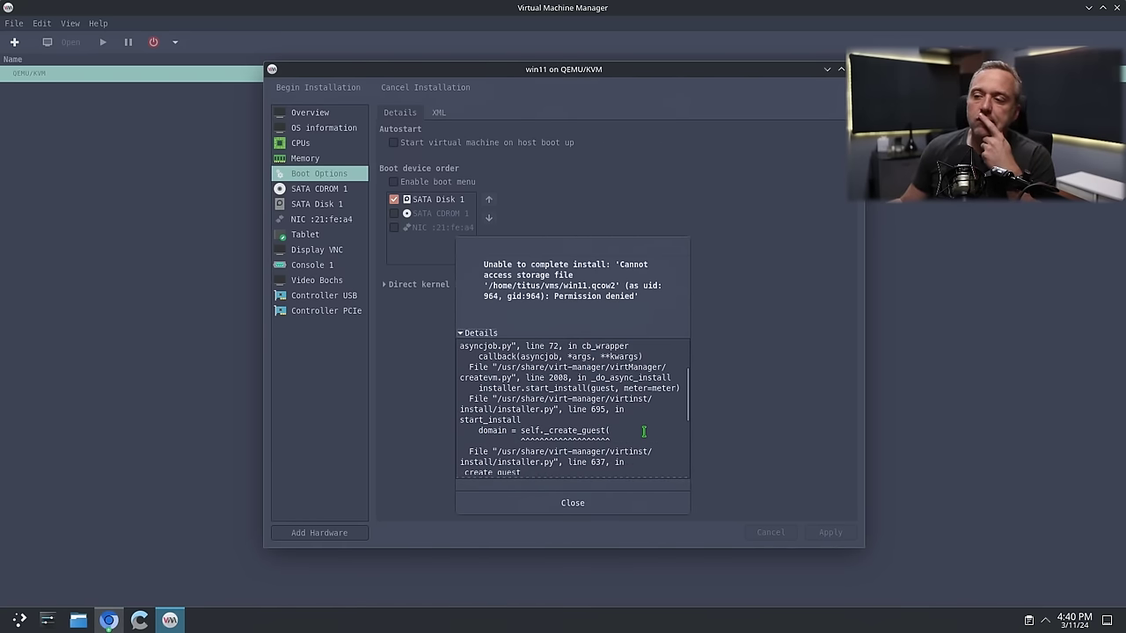
scroll(644, 431, down, 4)
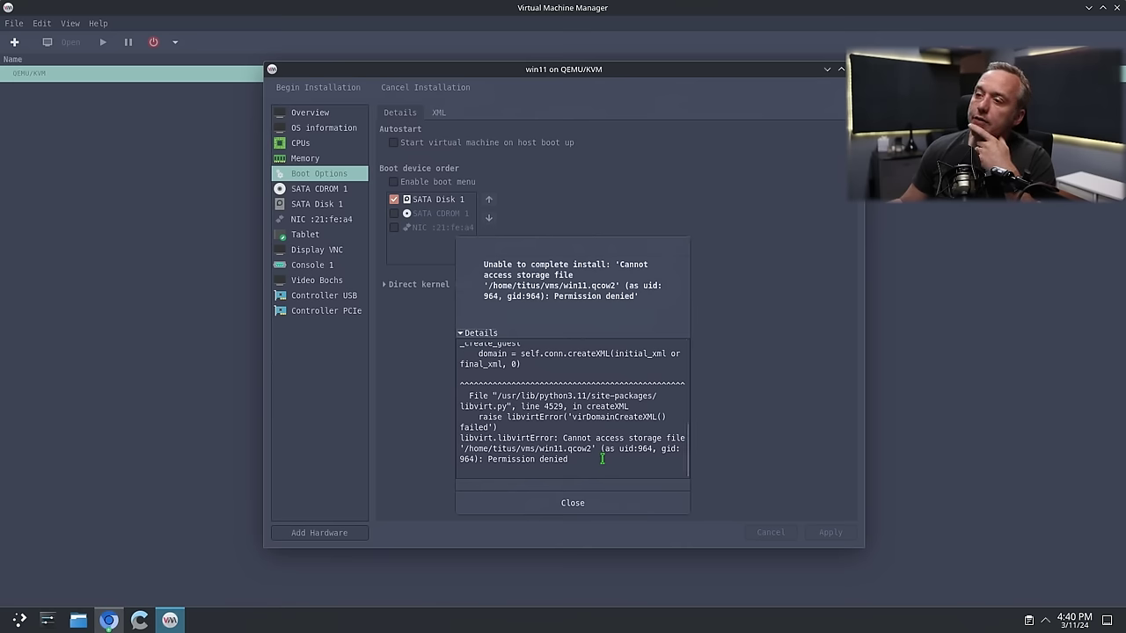
scroll(603, 458, up, 10)
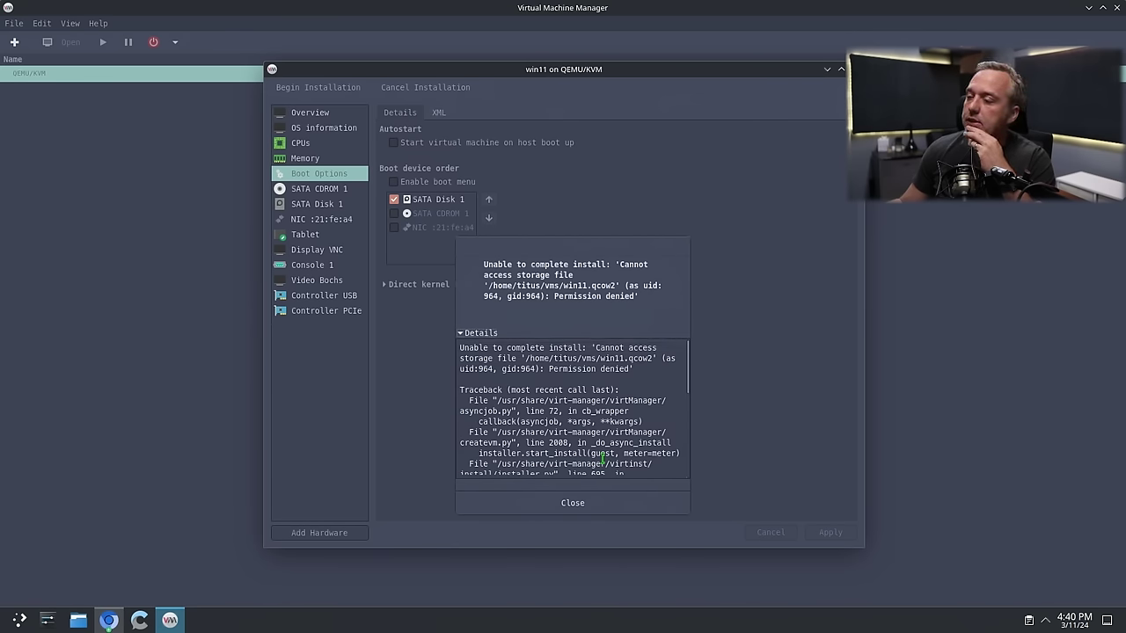
click(573, 502)
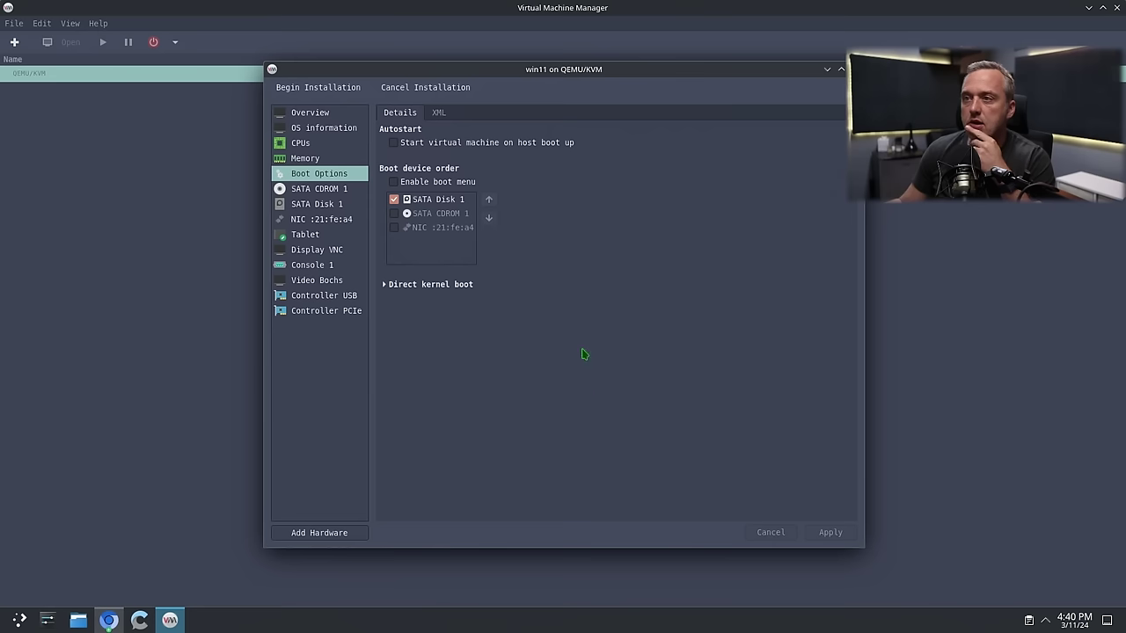
- Remove SATA Disk 1 from the virtual machine and delete its associated storage file
click(343, 189)
click(331, 207)
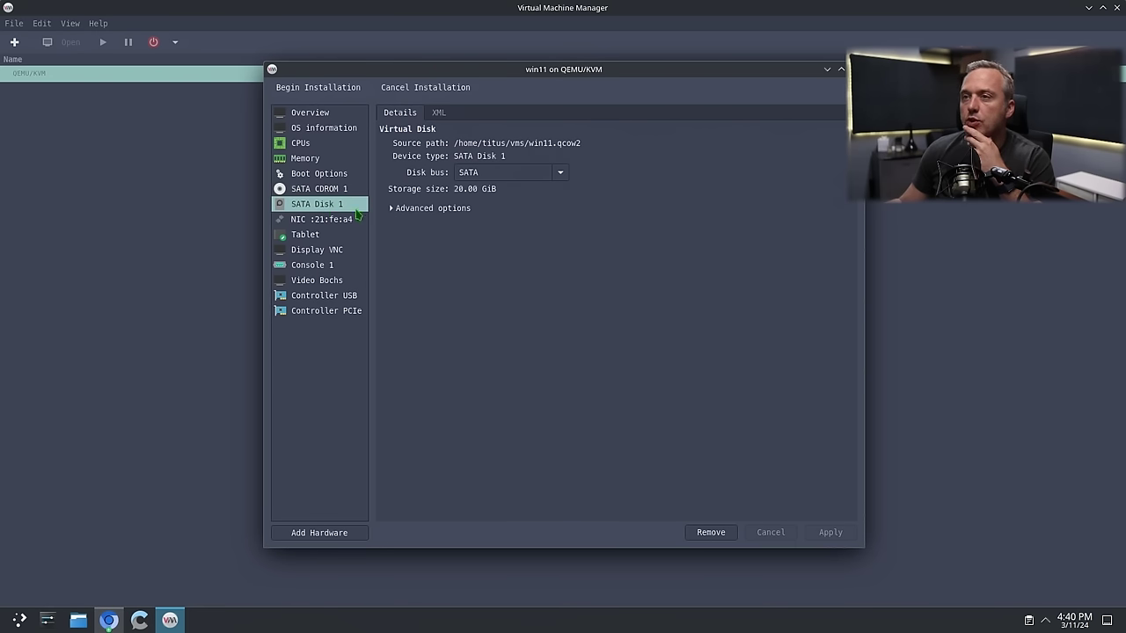
right_click(342, 208)
click(389, 226)
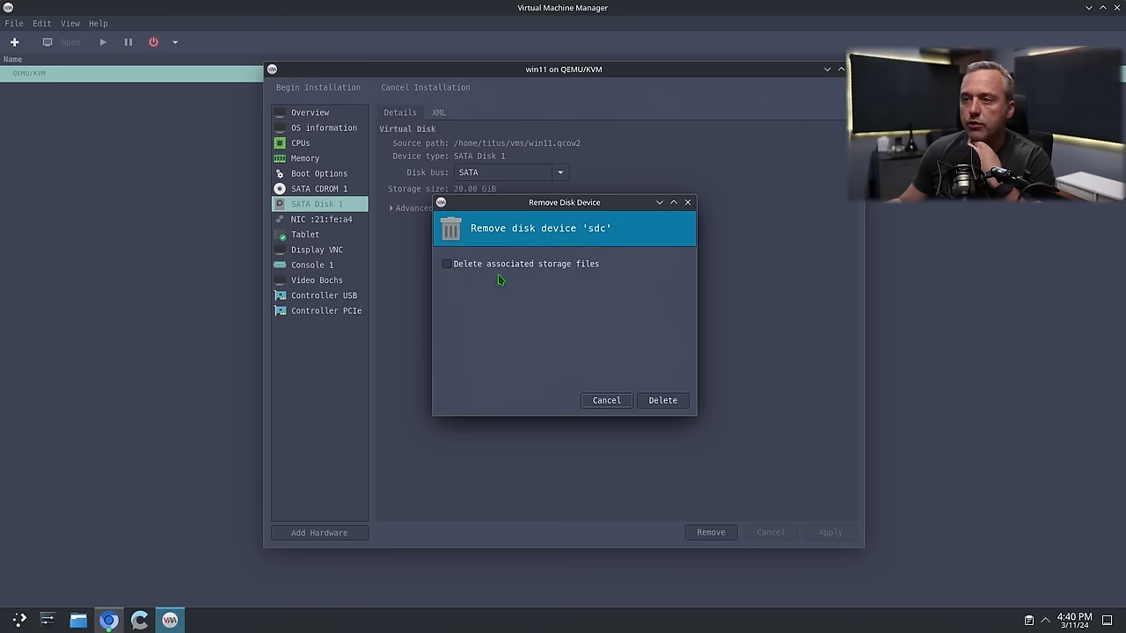
click(526, 263)
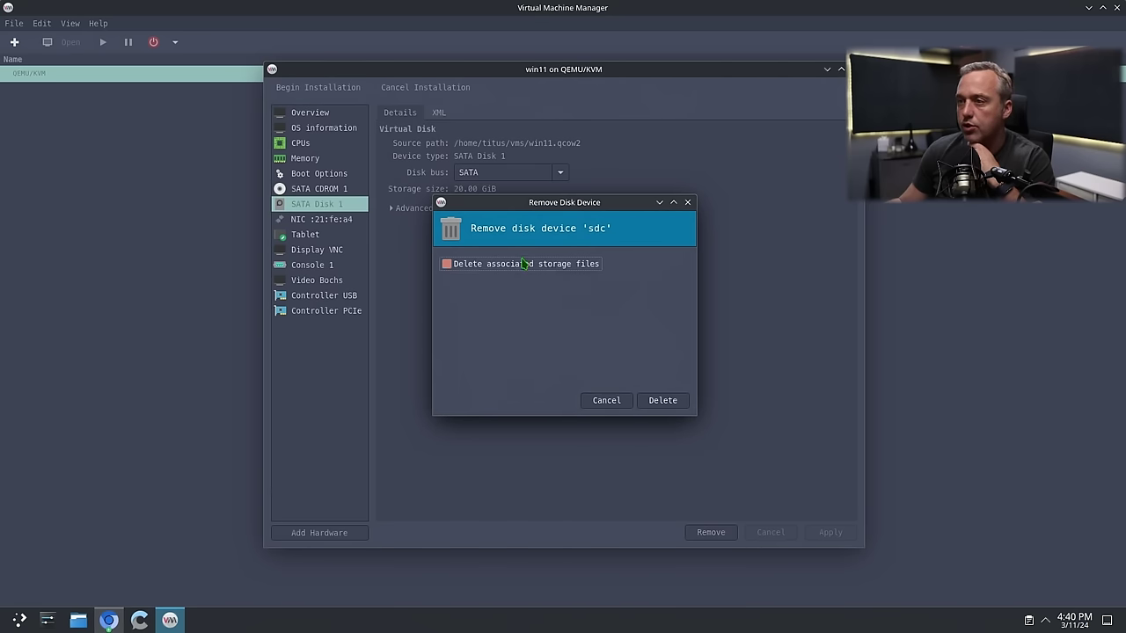
click(673, 401)
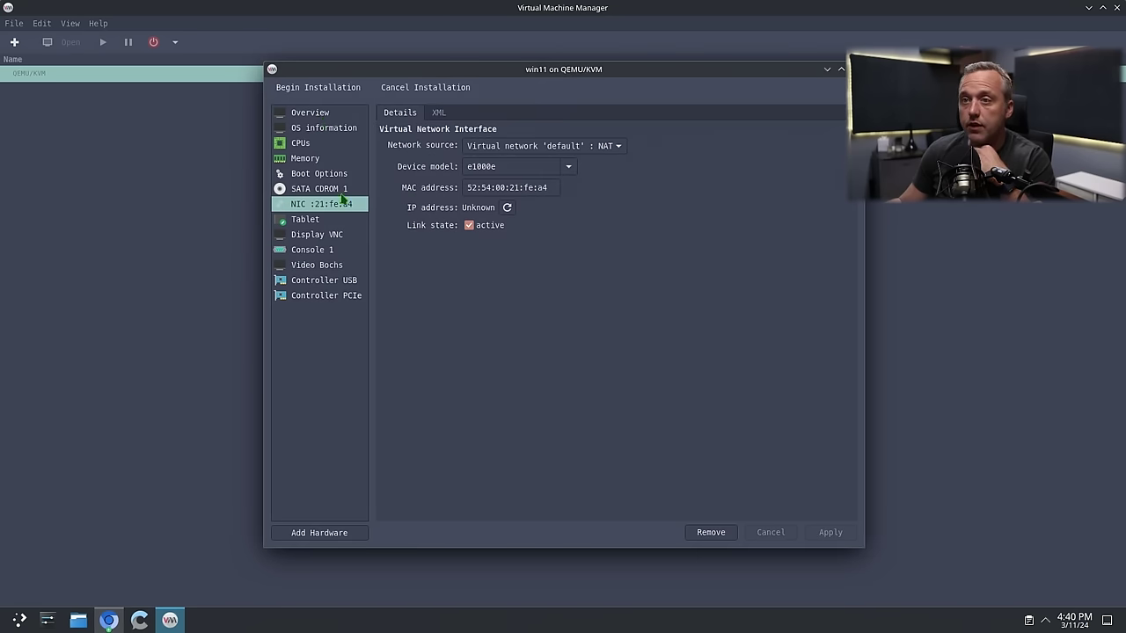
- Create a 20 GiB qcow2 volume named win-dummy in the VMs pool and choose it as custom storage for a new SATA disk
click(332, 532)
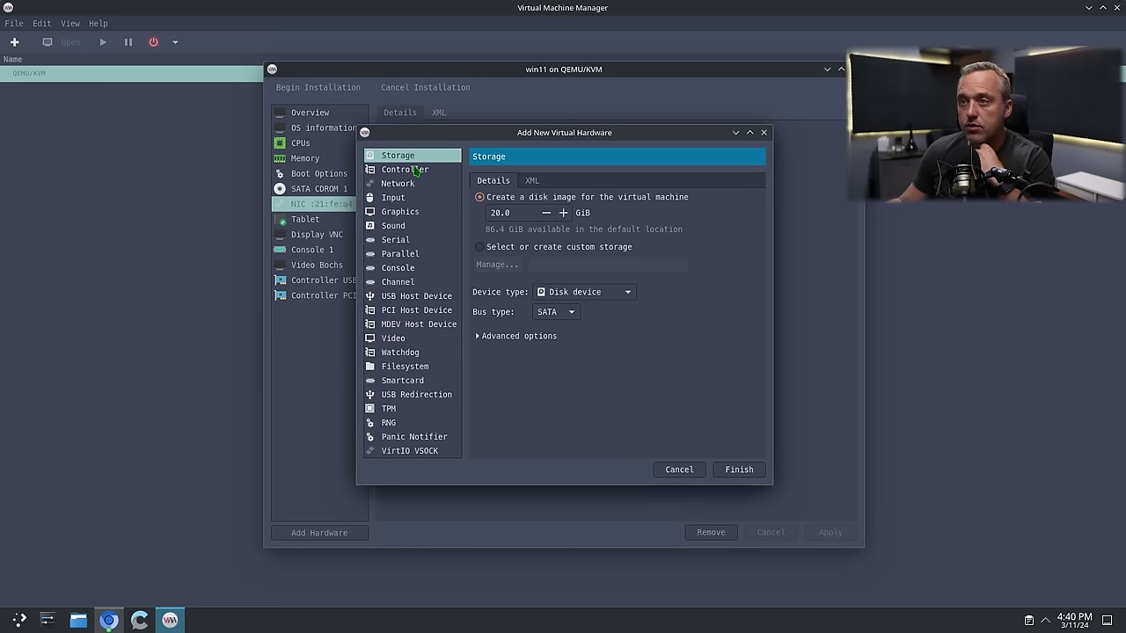
click(519, 247)
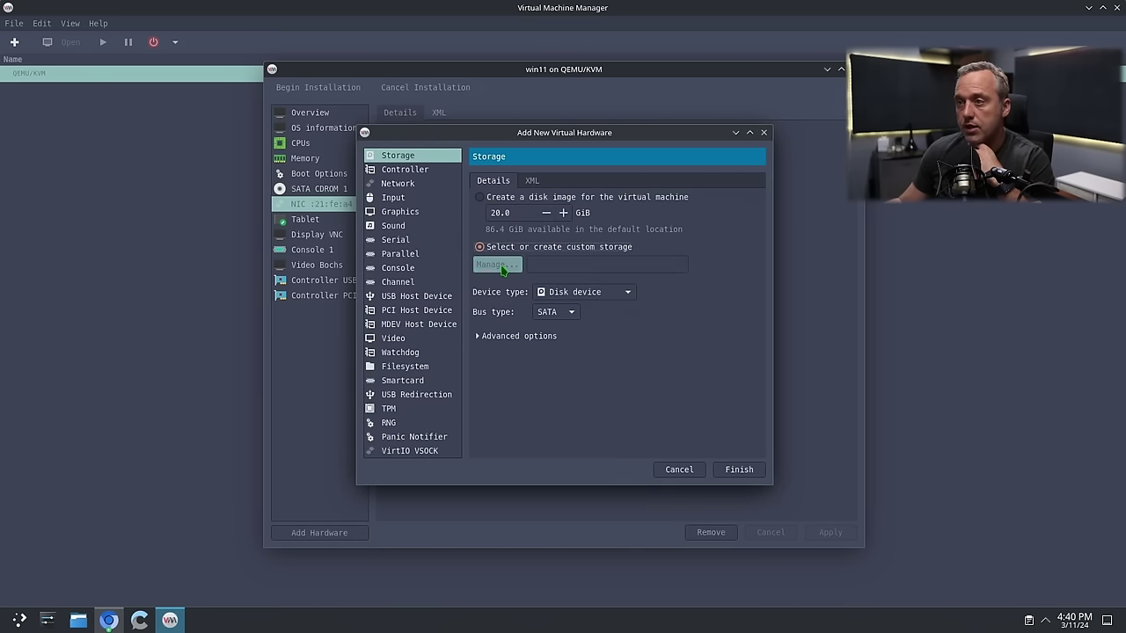
click(497, 265)
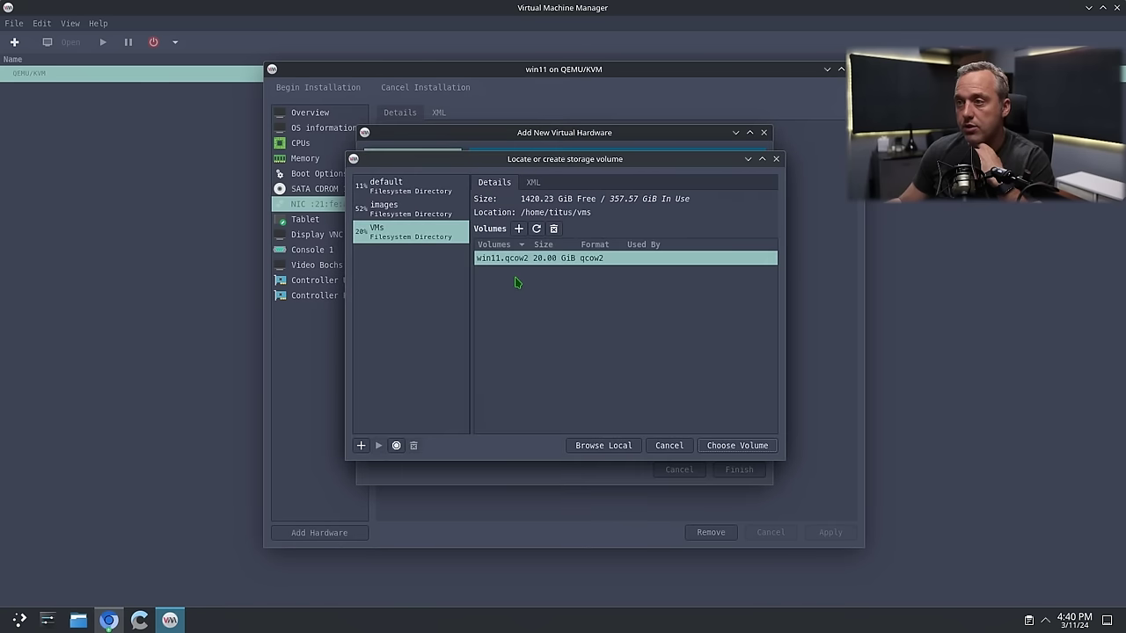
click(519, 230)
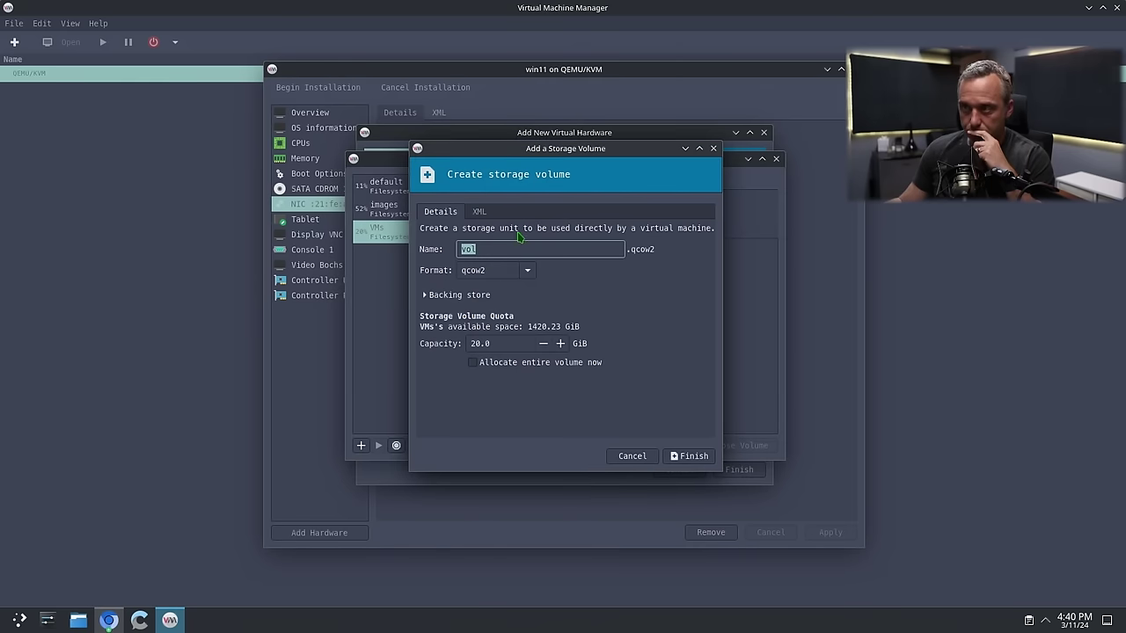
text(win)
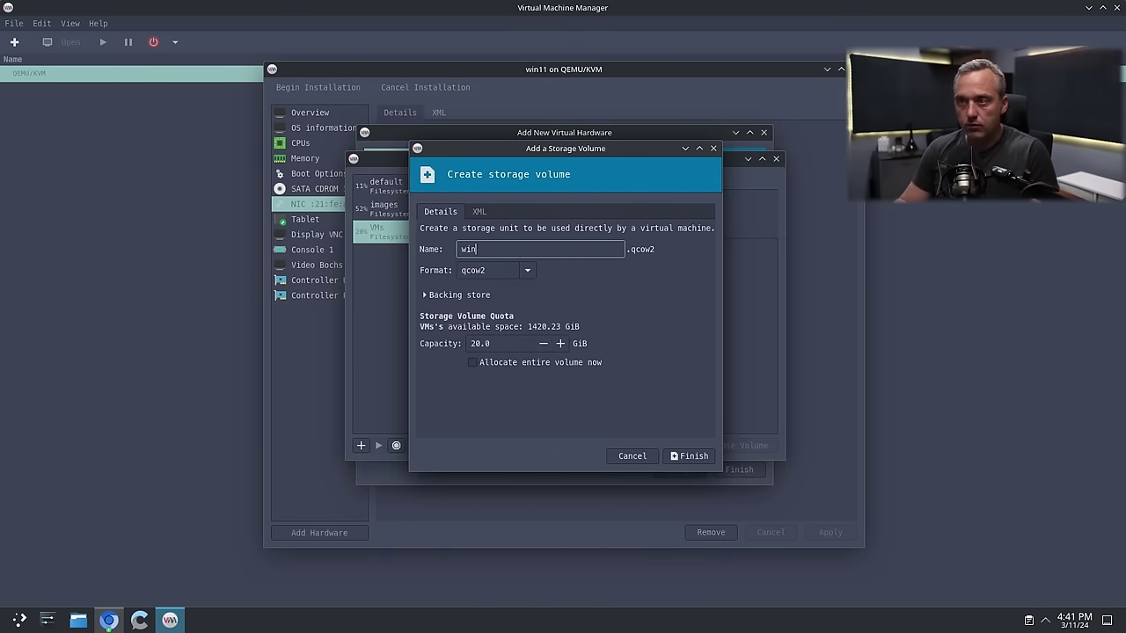
text(-test)
key(BackSpace)
key(BackSpace)
key(BackSpace)
text(ummy)
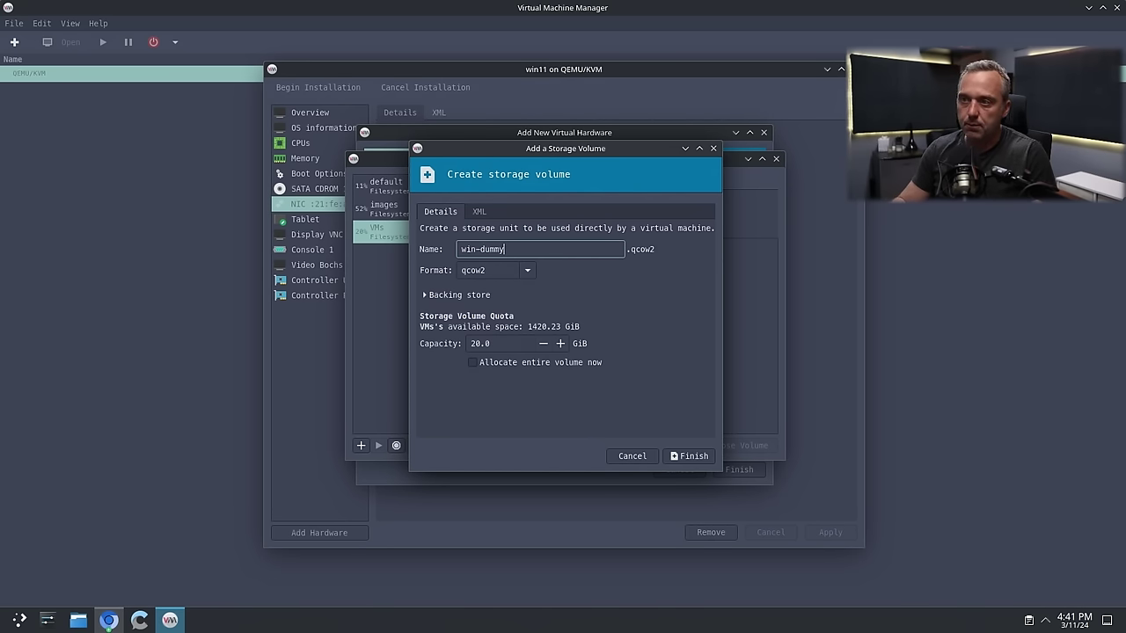
click(708, 455)
click(704, 457)
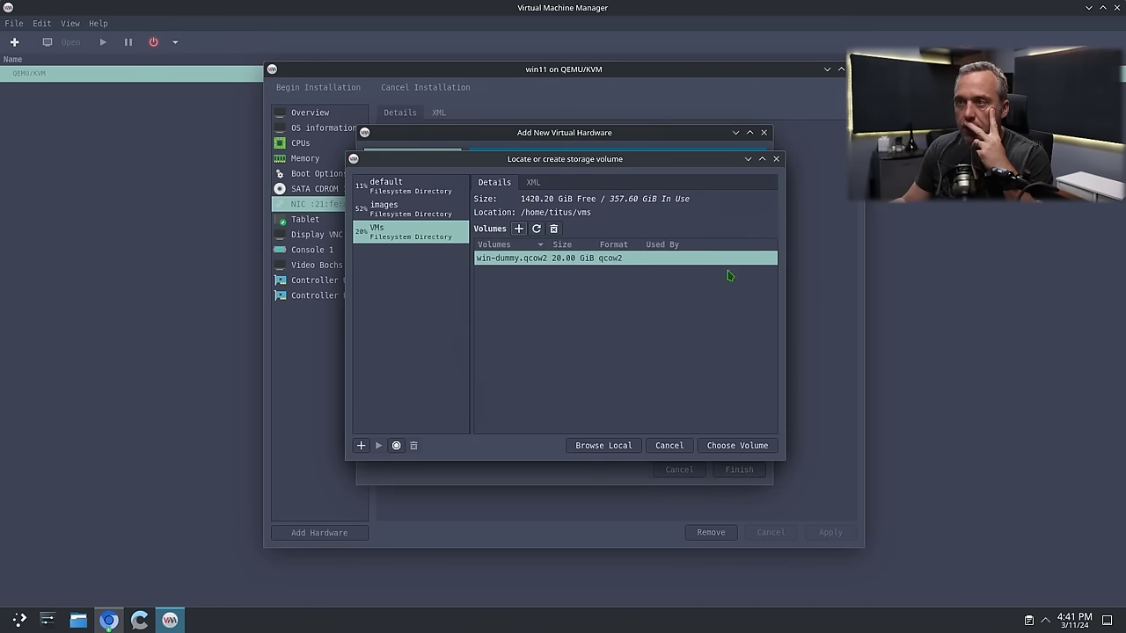
click(766, 446)
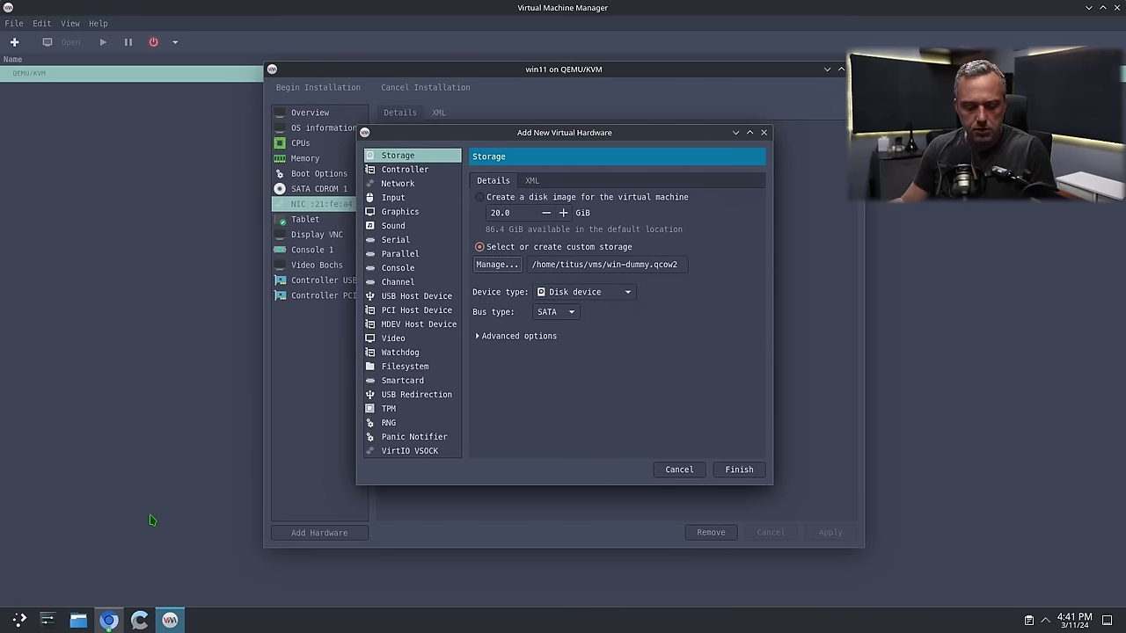
- Check the ownership and permissions of win-dummy.qcow2 by listing the vms folder in a new terminal, and close that terminal
key(super+Return)
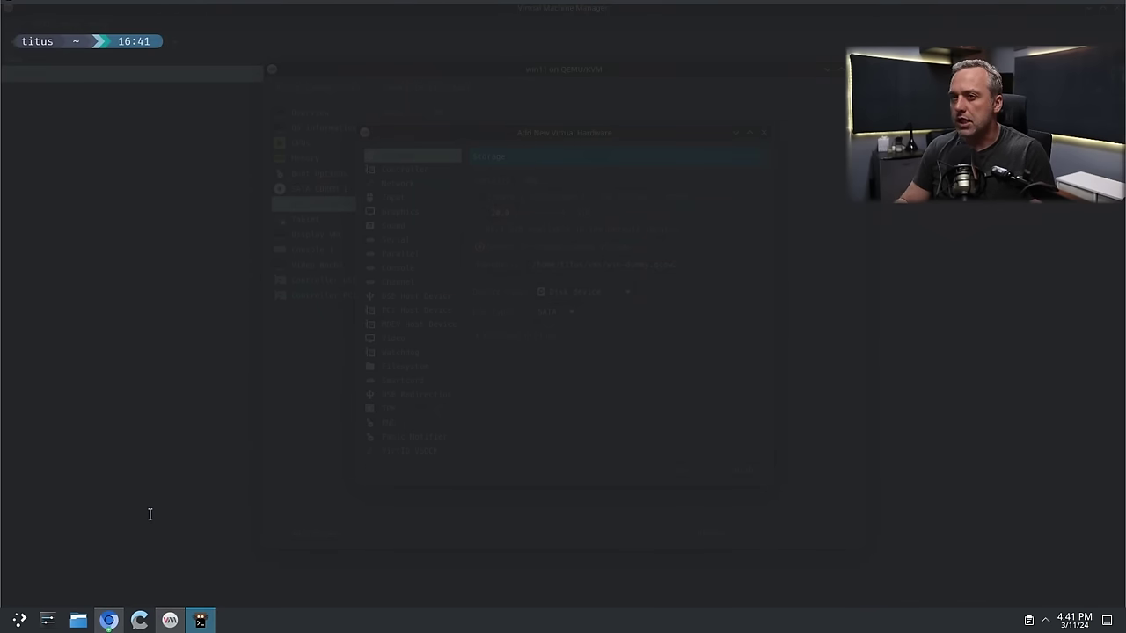
text(cd vms/)
key(Return)
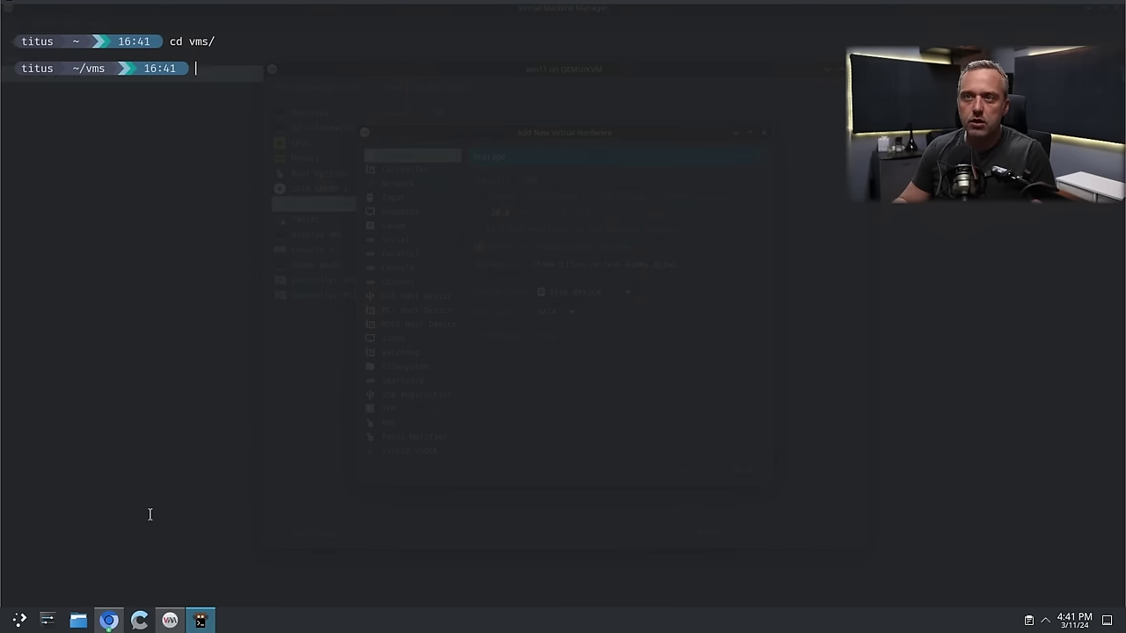
text(ll)
key(Return)
text(exit)
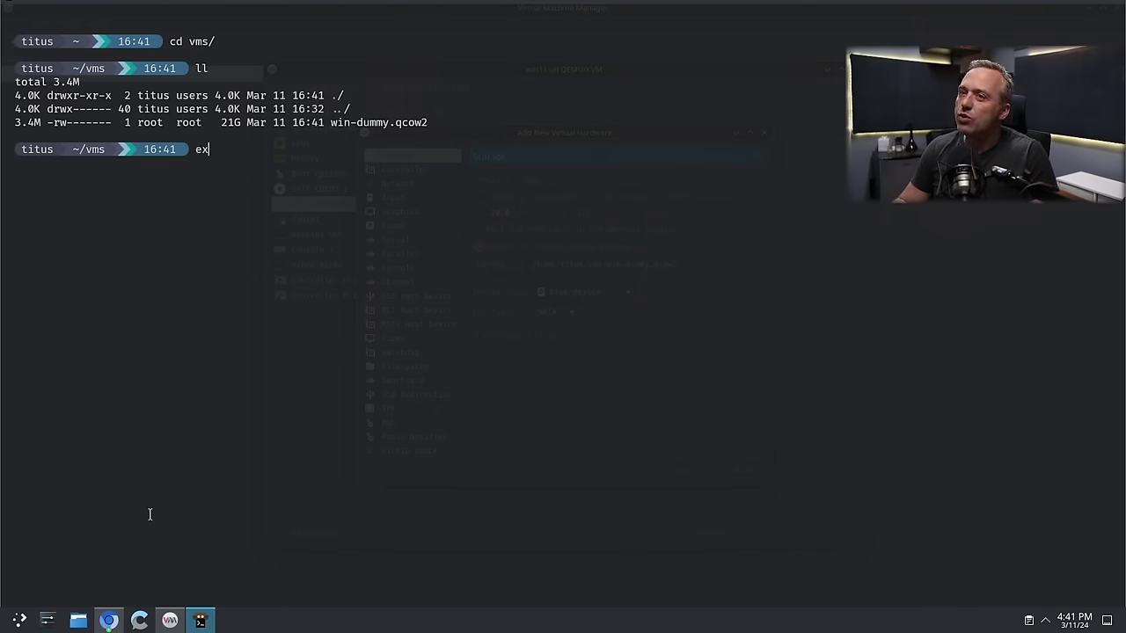
key(Return)
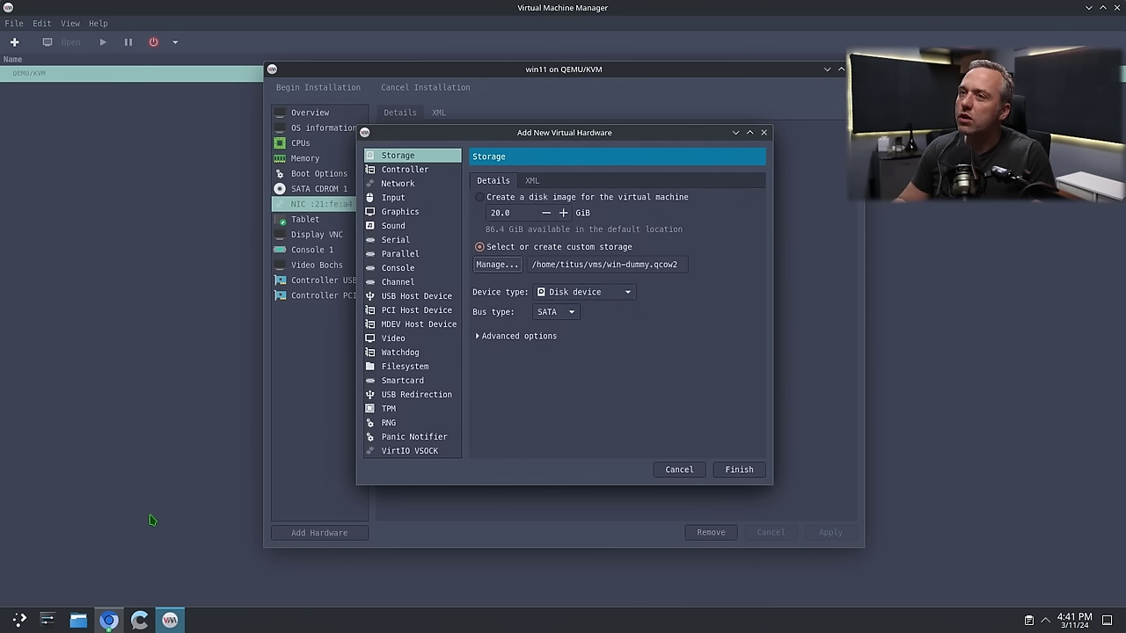
- Finish adding the win-dummy disk, try to begin the installation from the boot options, and read the error details before closing them
click(748, 467)
click(321, 173)
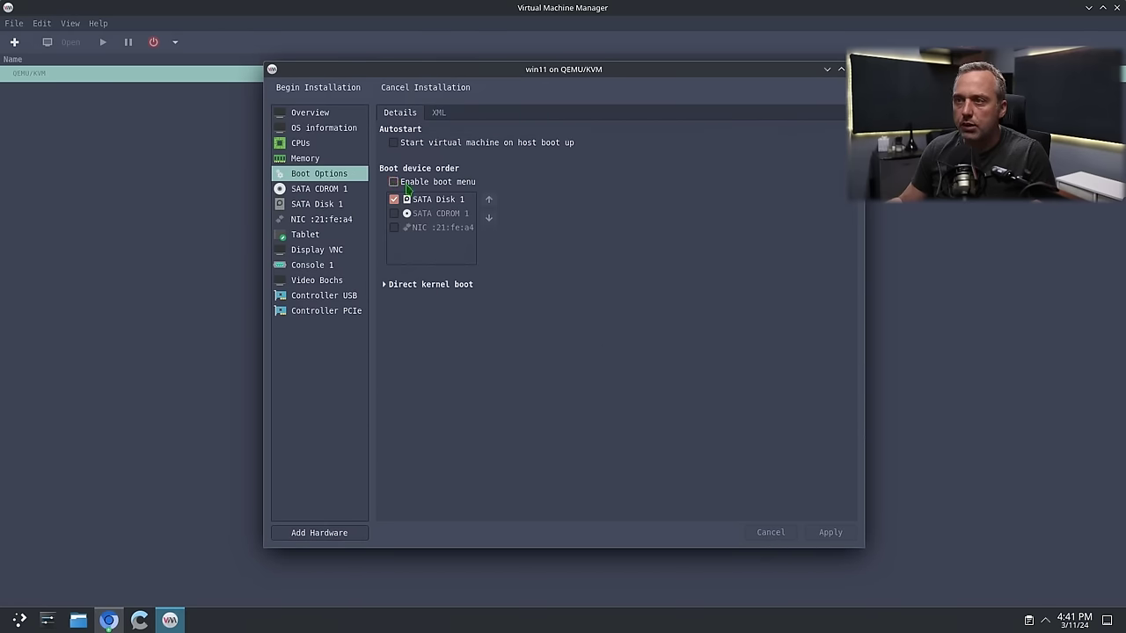
click(331, 88)
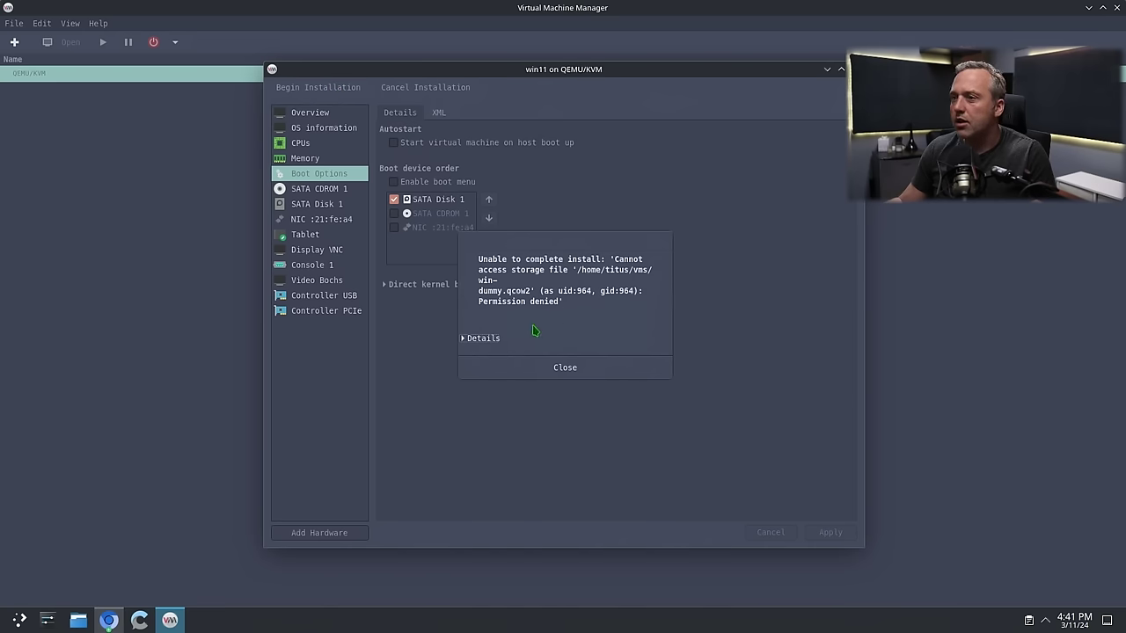
click(480, 338)
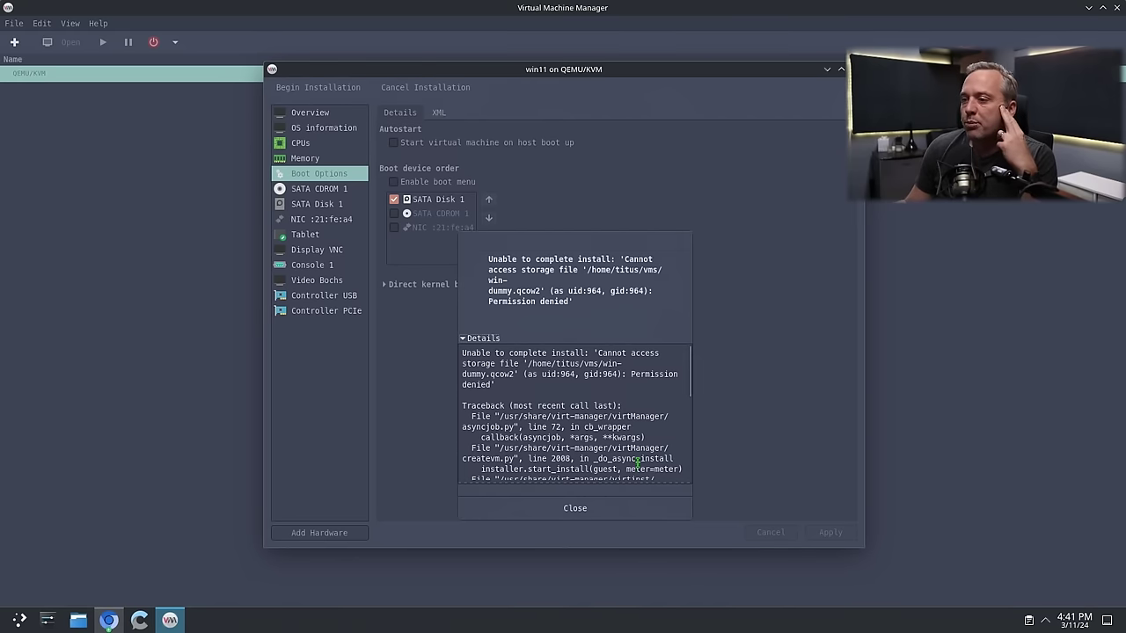
click(575, 510)
click(643, 331)
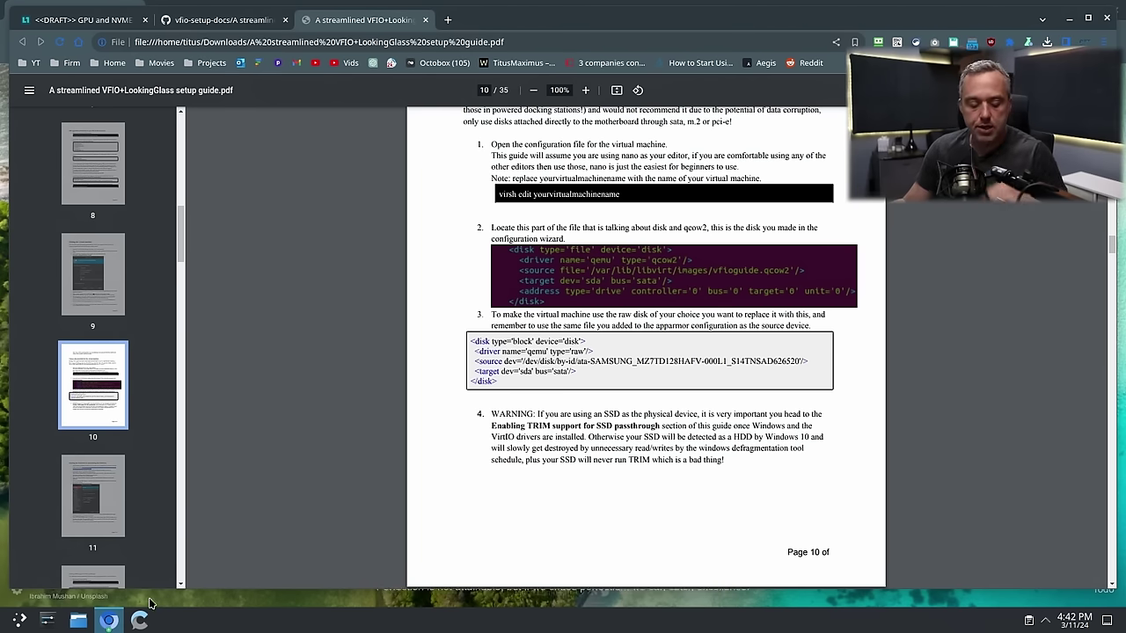
- Start a root shell in a new terminal with sudo su and list root's groups
key(ctrl+alt+t)
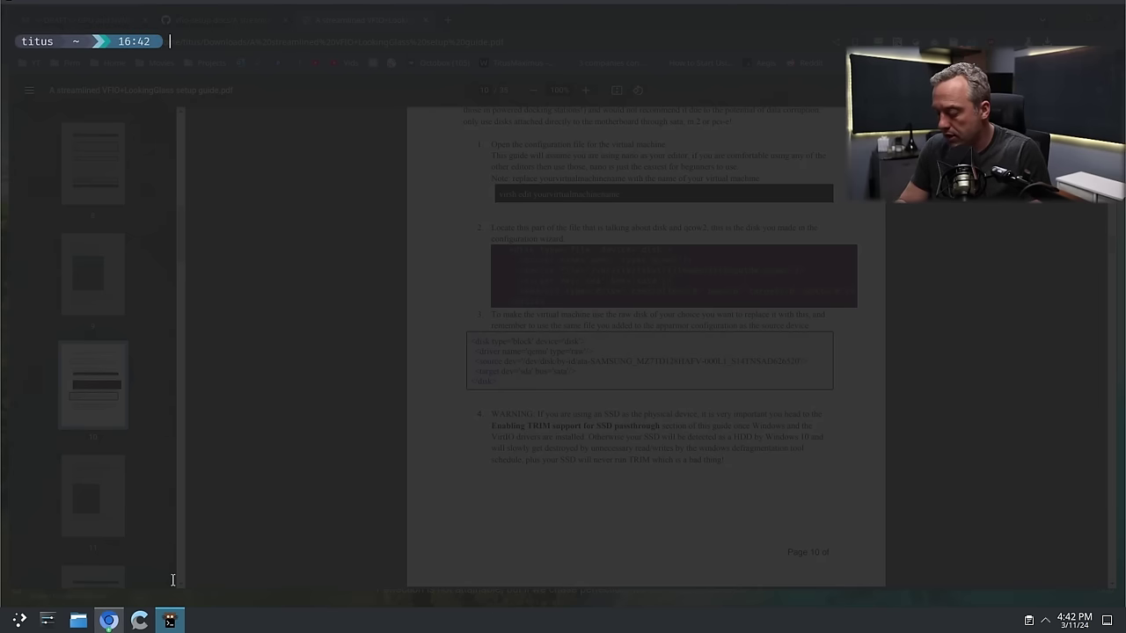
text(sudo su)
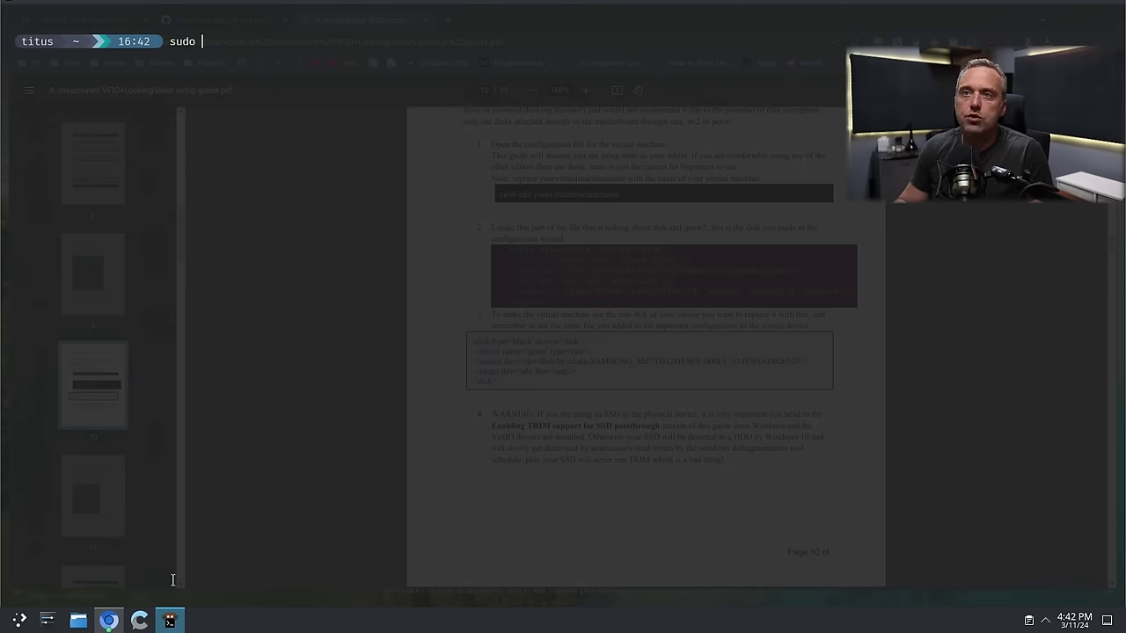
key(Return)
text(groups)
key(Return)
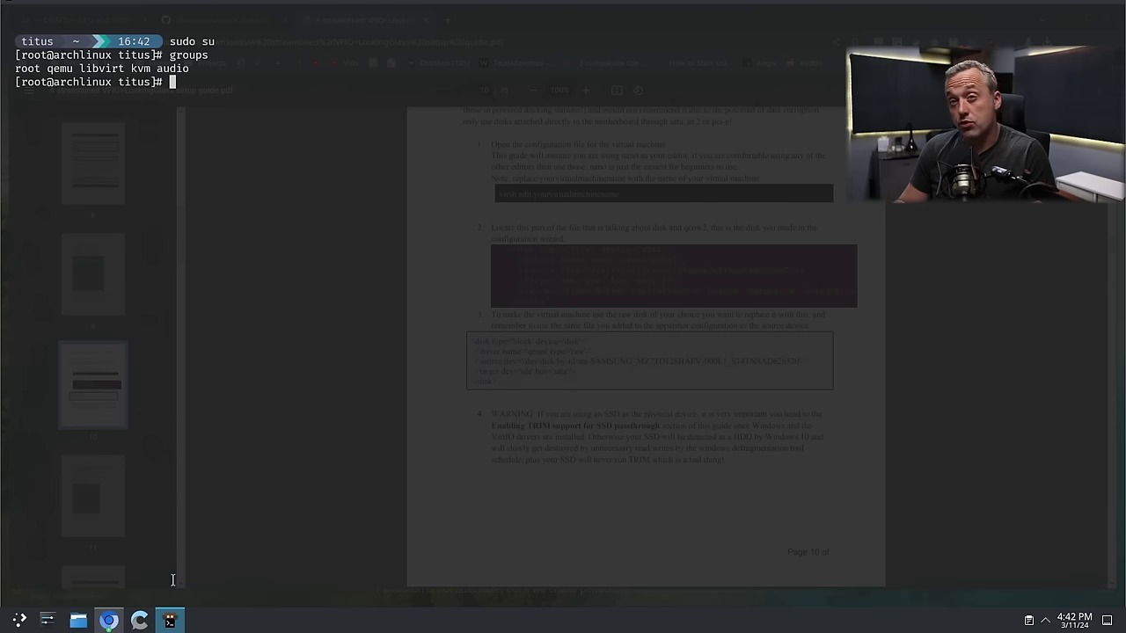
- List the available commands beginning with rm and the argument completions for rmmod
text(rm)
key(Tab)
key(Tab)
text(mod)
key(Tab)
key(Tab)
key(BackSpace)
key(BackSpace)
key(BackSpace)
key(BackSpace)
key(BackSpace)
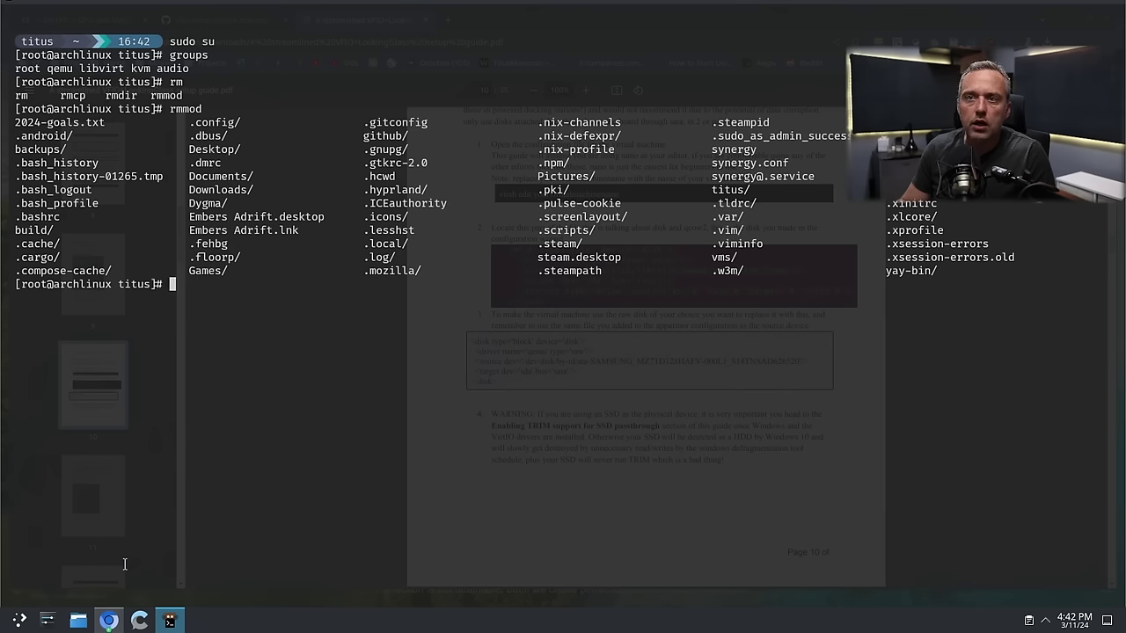
- Leave the root shell and install the tldr package with yay
text(yay -)
key(BackSpace)
key(BackSpace)
key(BackSpace)
key(BackSpace)
key(BackSpace)
text(exit)
key(Return)
text(yay -S tldr)
key(Return)
key(Return)
- Display the tldr usage options and look up the tldr page for rmmod
text(updatedb)
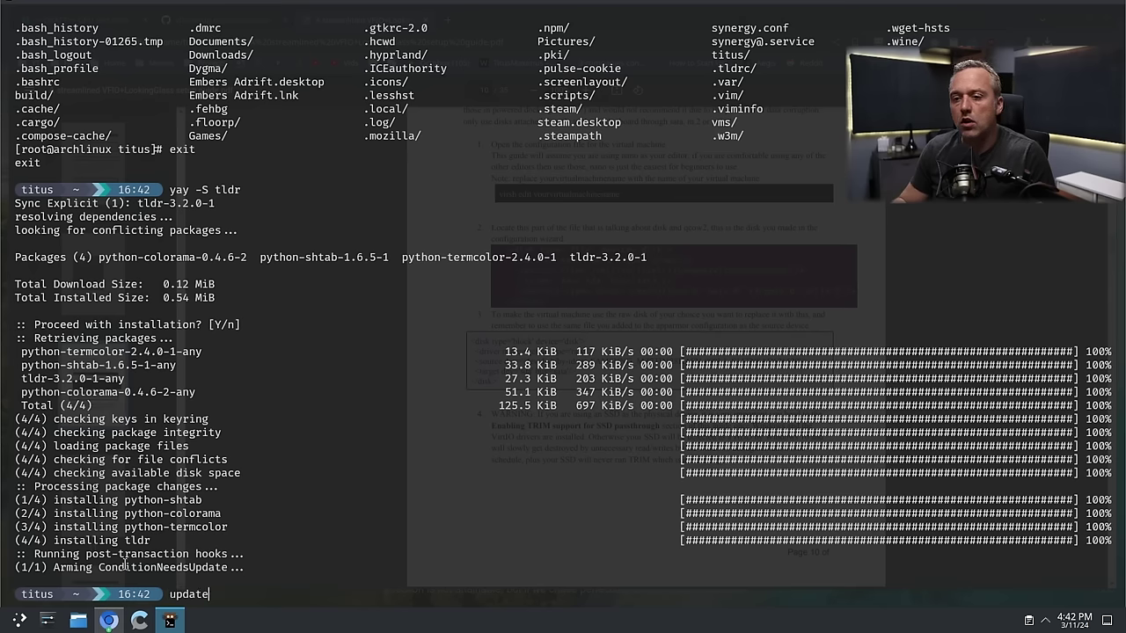
key(Return)
text(upd)
key(Tab)
key(Tab)
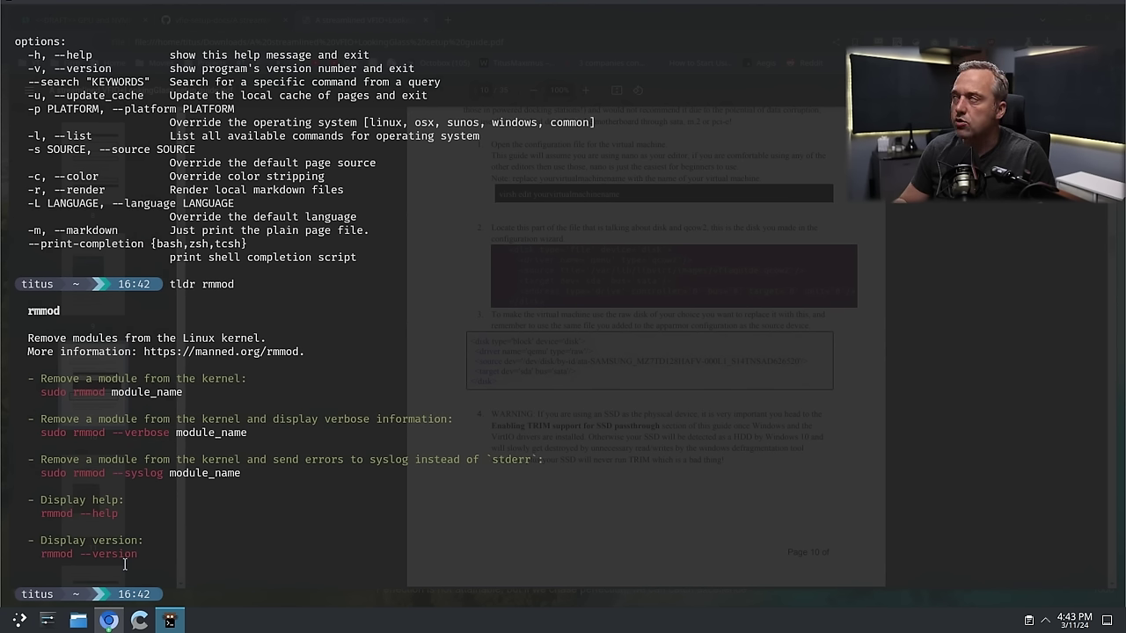
- Run usermod without arguments for its usage text and look up its tldr page
text(usermod)
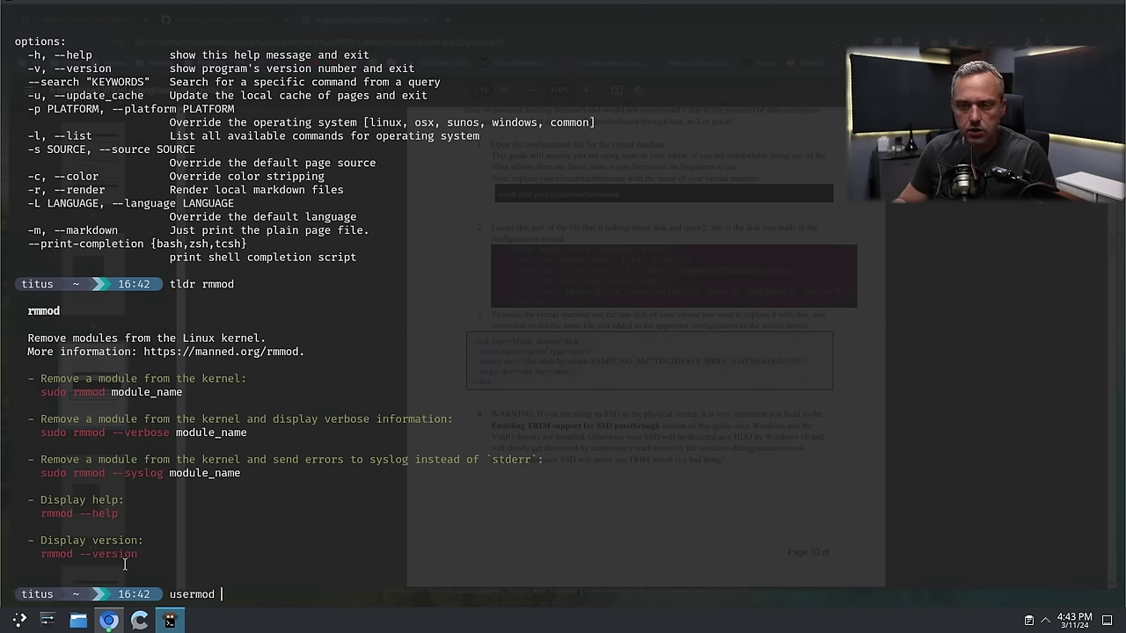
key(Return)
text(tldr usermod)
key(Return)
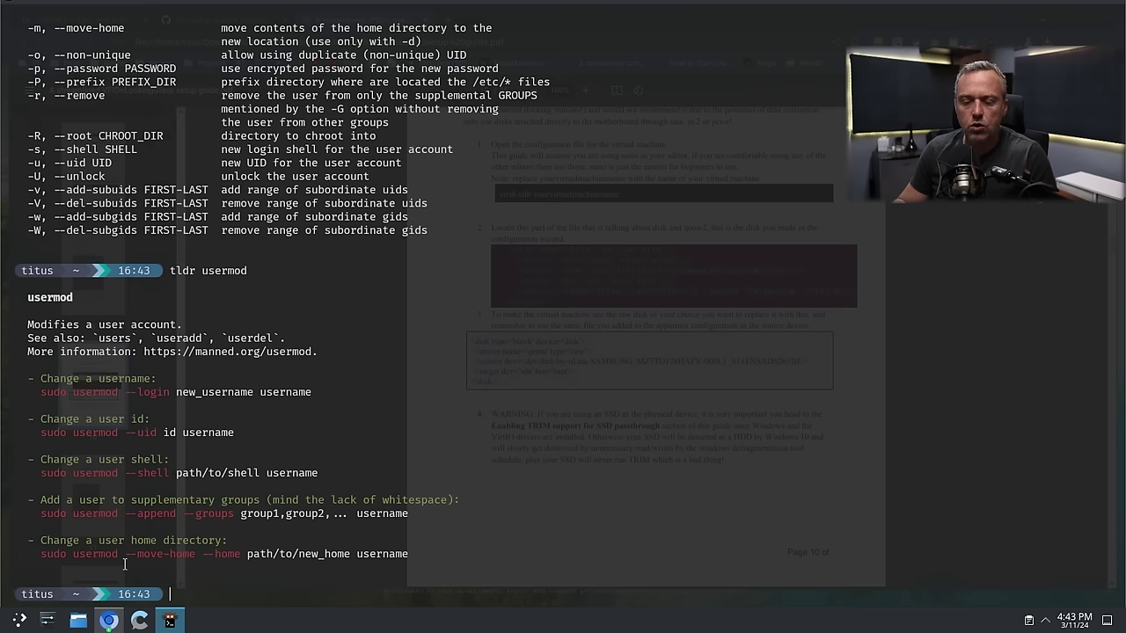
- List the commands beginning with group and show the help text for groupmod
text(group)
key(Tab)
key(Tab)
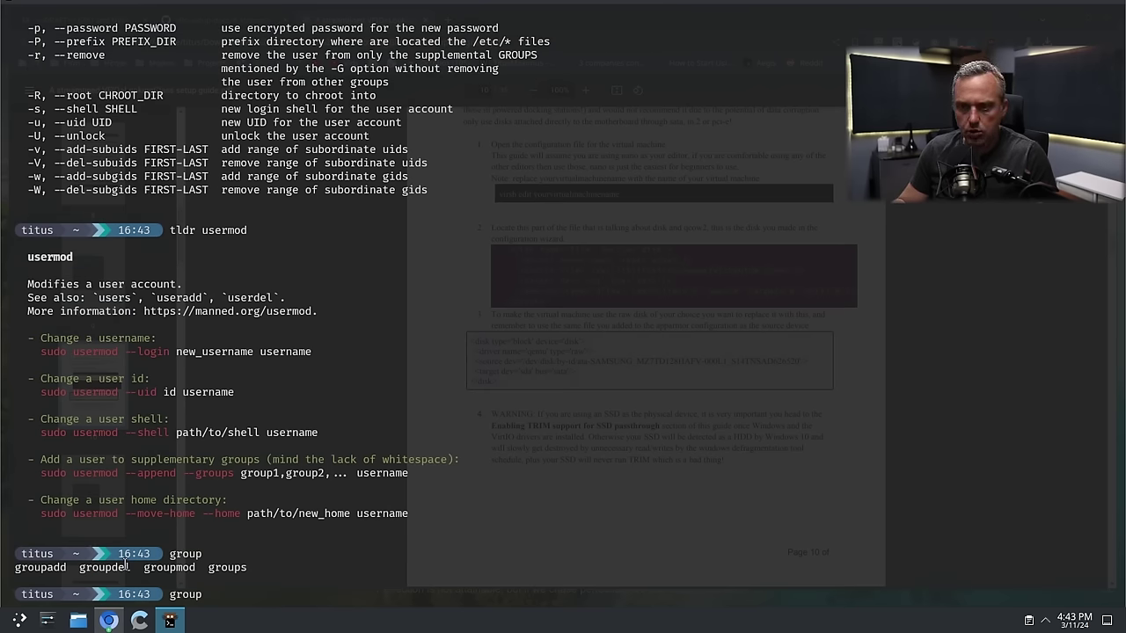
text(mod --help)
key(Return)
- Show the usermod help text to examine its options for removing a user from groups
text(l)
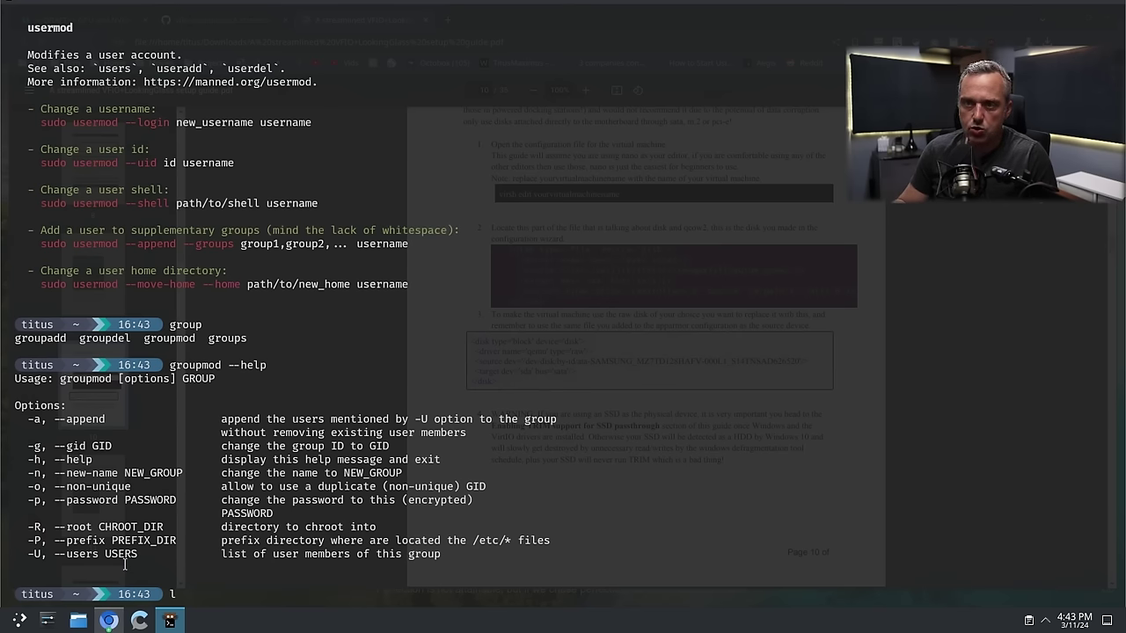
key(BackSpace)
text(usermod --help)
key(Return)
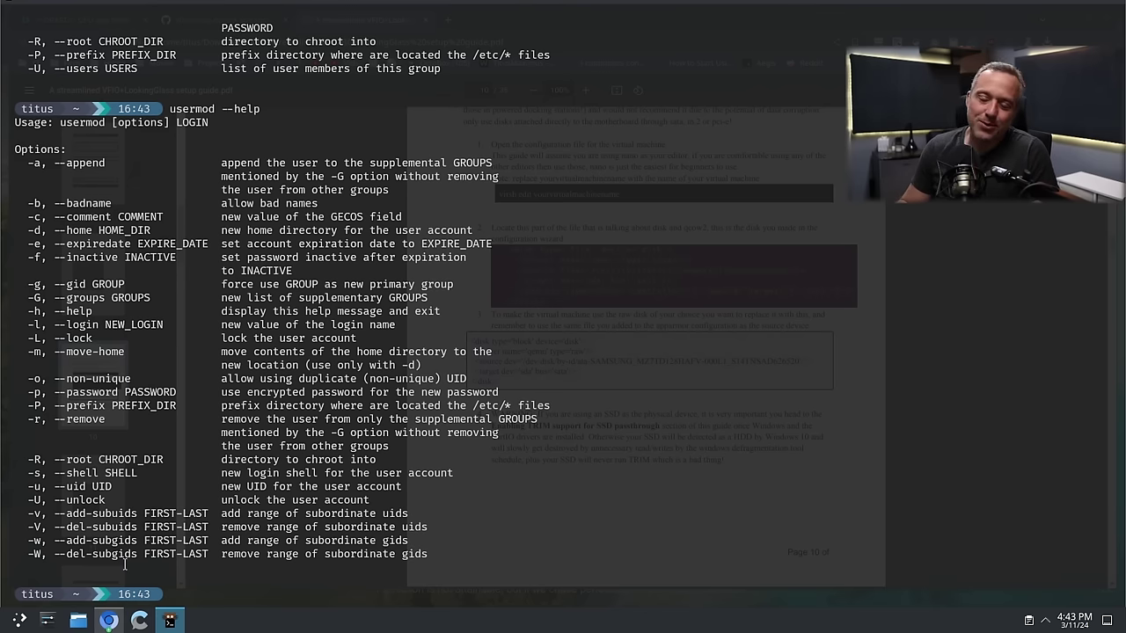
text(sudo vim /etc/groups)
key(Return)
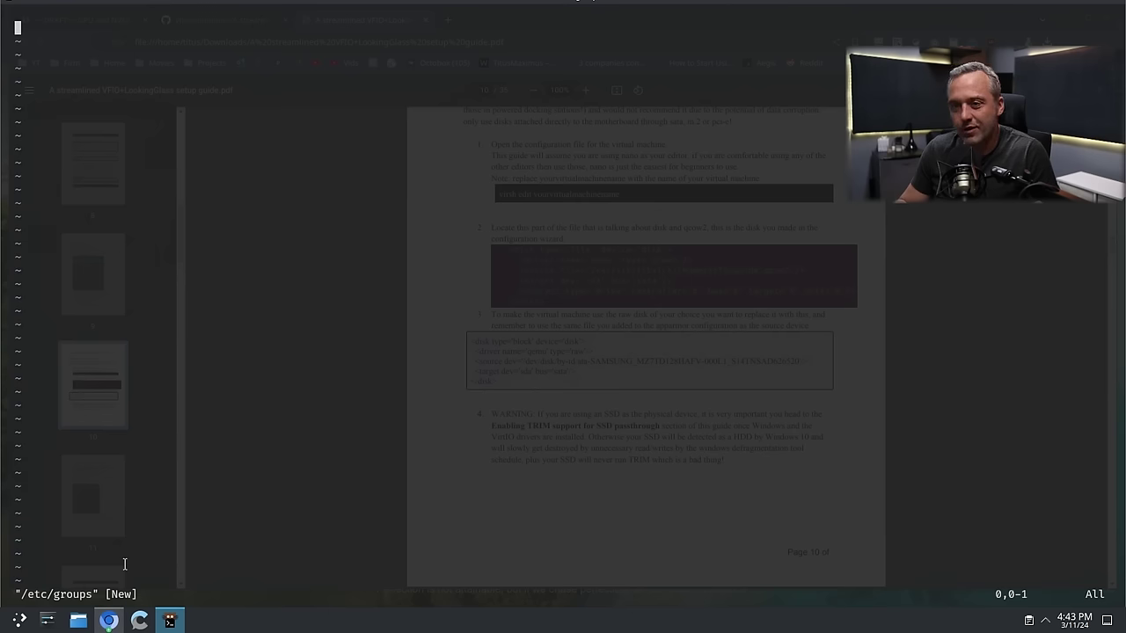
text(:q)
key(Return)
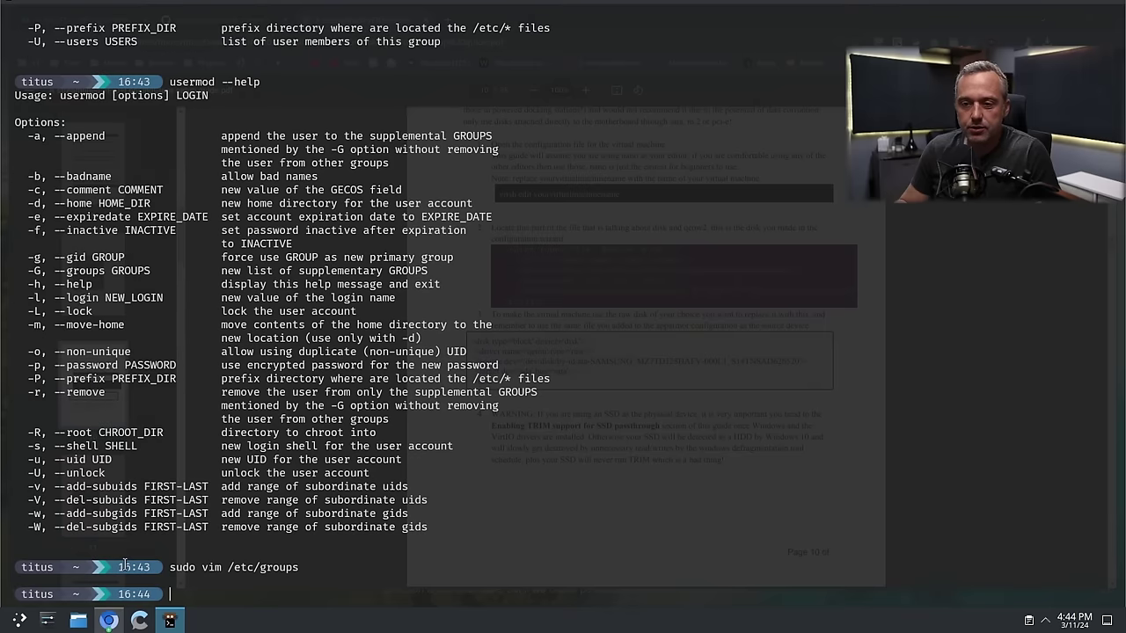
- Open /etc/group in vim with sudo and remove root from the kvm group's members
key(Up)
key(BackSpace)
key(Tab)
key(Return)
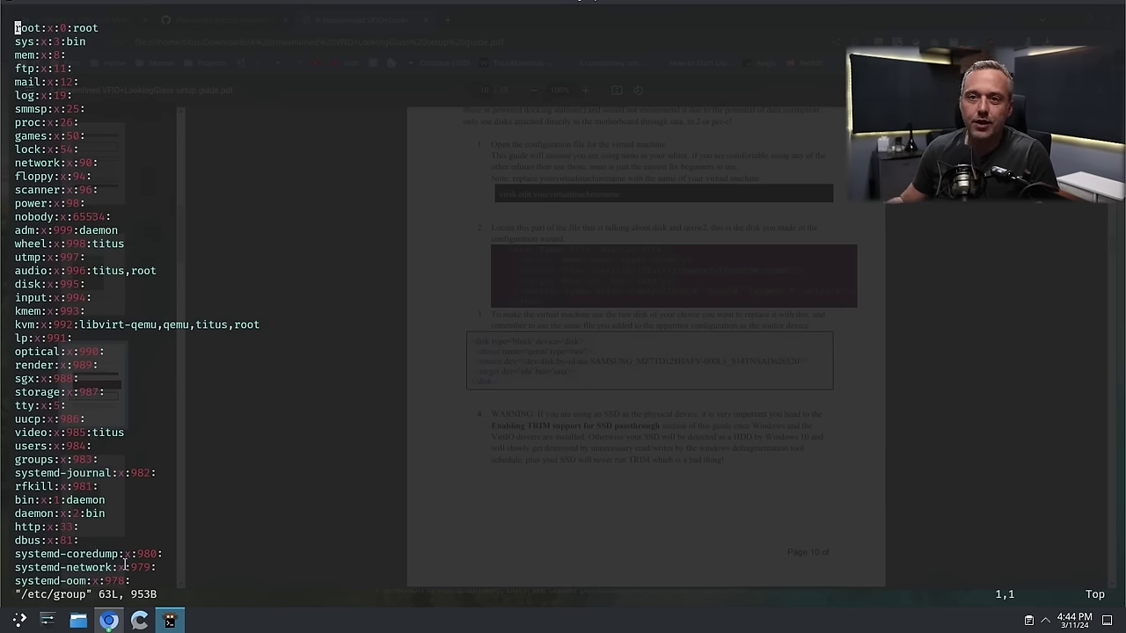
click(233, 324)
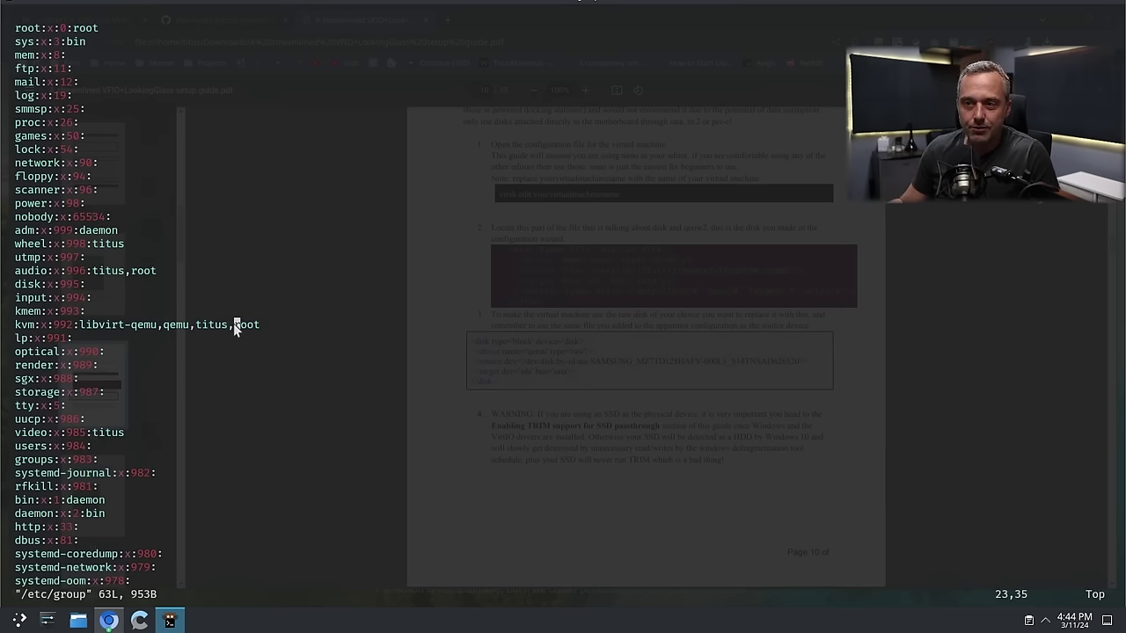
key(j)
key(k)
key($)
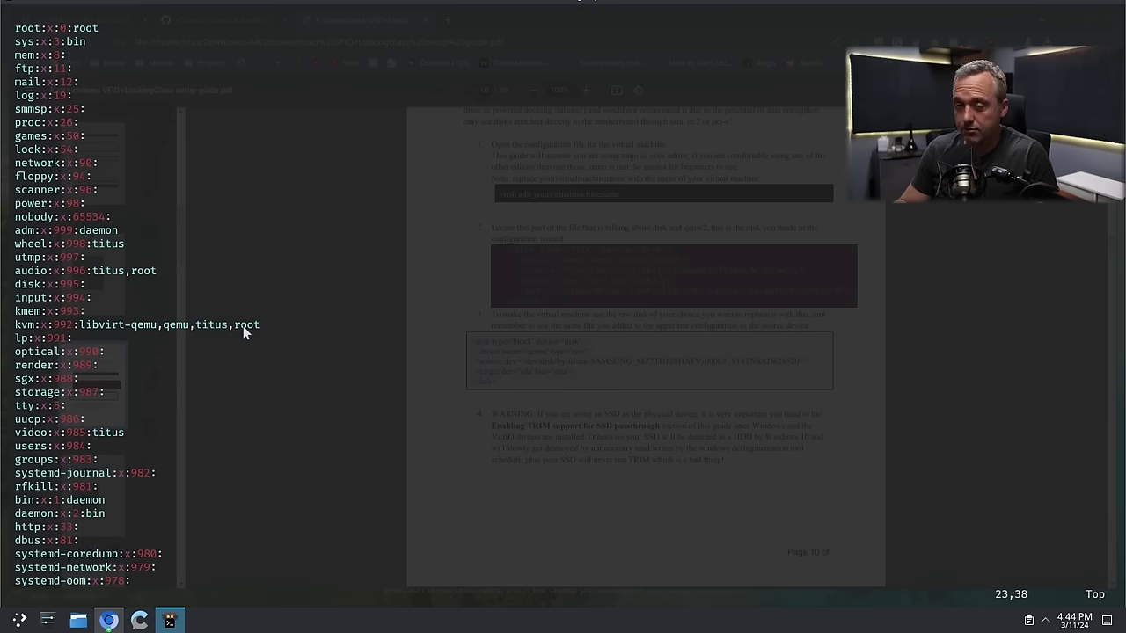
- Remove root from the libvirt and qemu group entries, then save /etc/group and quit vim
key(j)
key(j)
key(j)
key(j)
key(j)
key(j)
key(j)
key(j)
key(j)
key(j)
key(j)
key(j)
key(j)
key(j)
key(j)
key(j)
key(j)
key(j)
key(j)
key(j)
key(j)
key(j)
key(j)
key(j)
key(j)
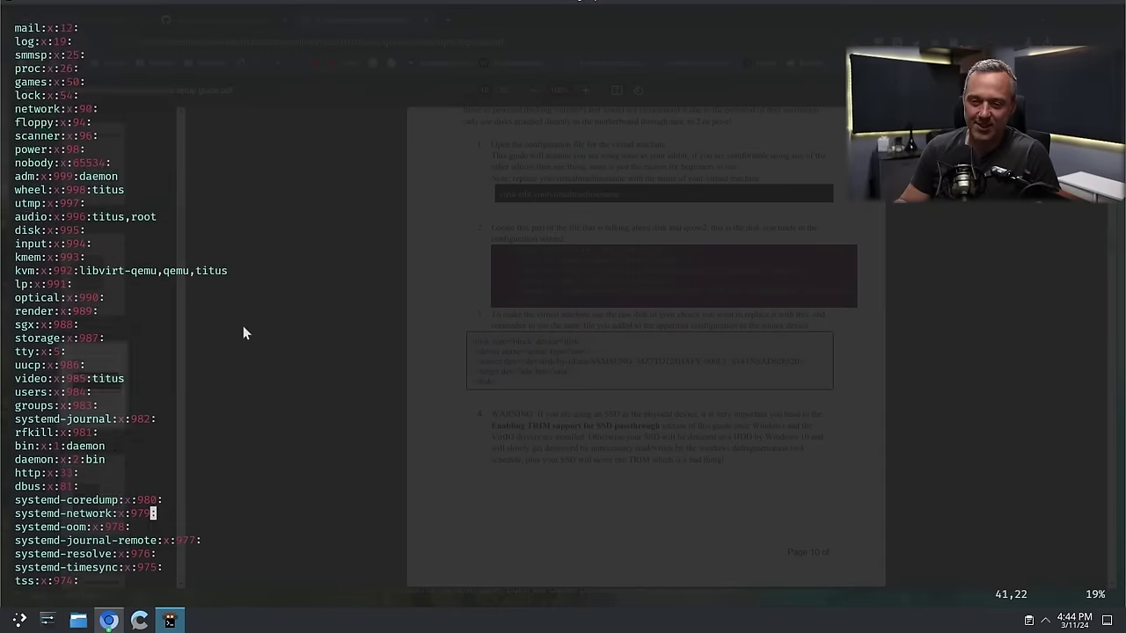
key(k)
key(k)
key(k)
key(k)
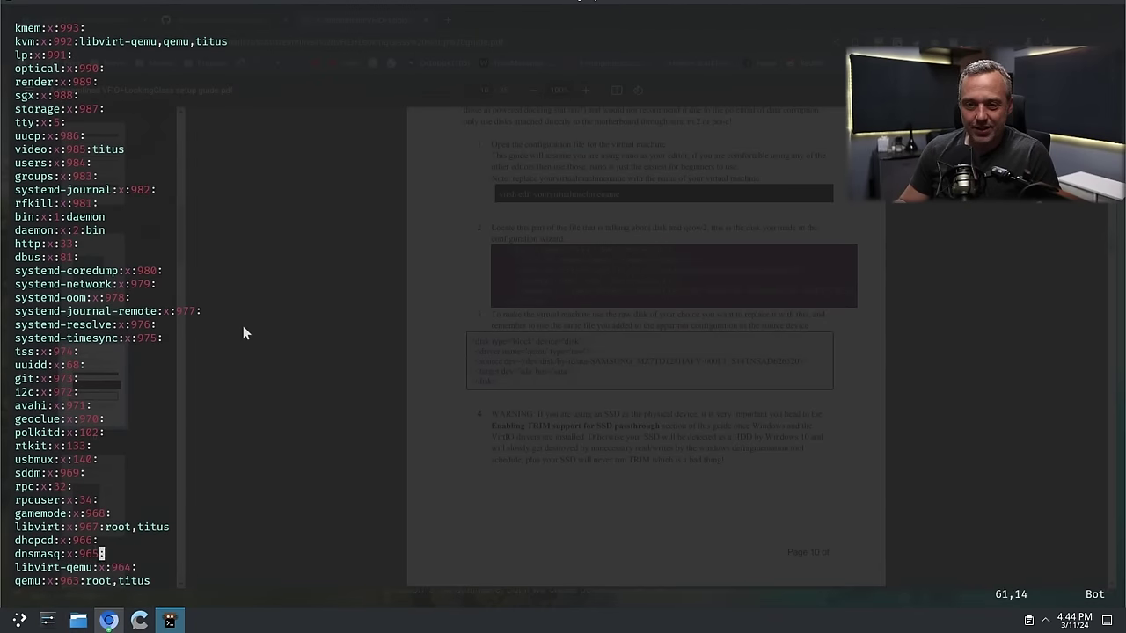
key(h)
key(h)
key(h)
key(h)
key(h)
key(h)
key(h)
key(h)
key(h)
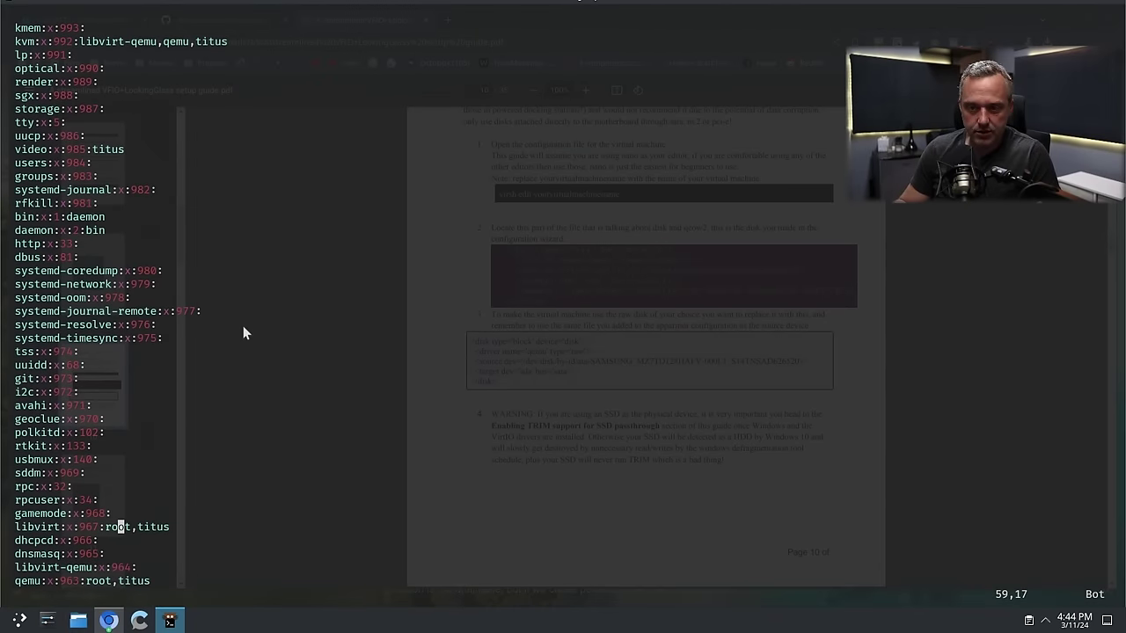
key(x)
key(x)
key(x)
key(x)
key(x)
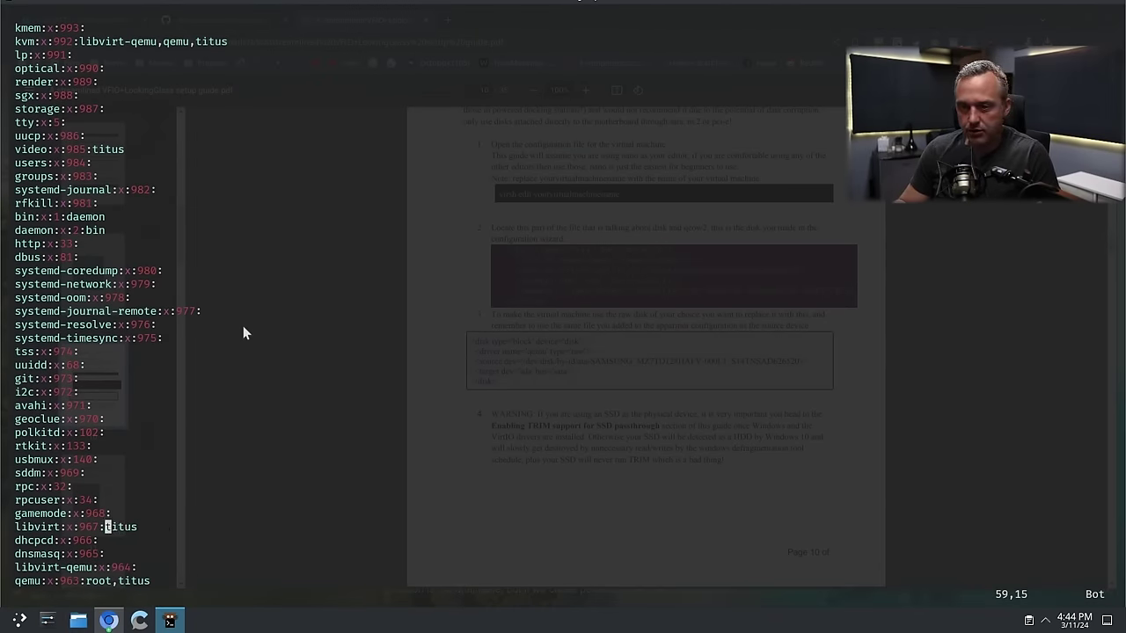
text(:wq)
key(Return)
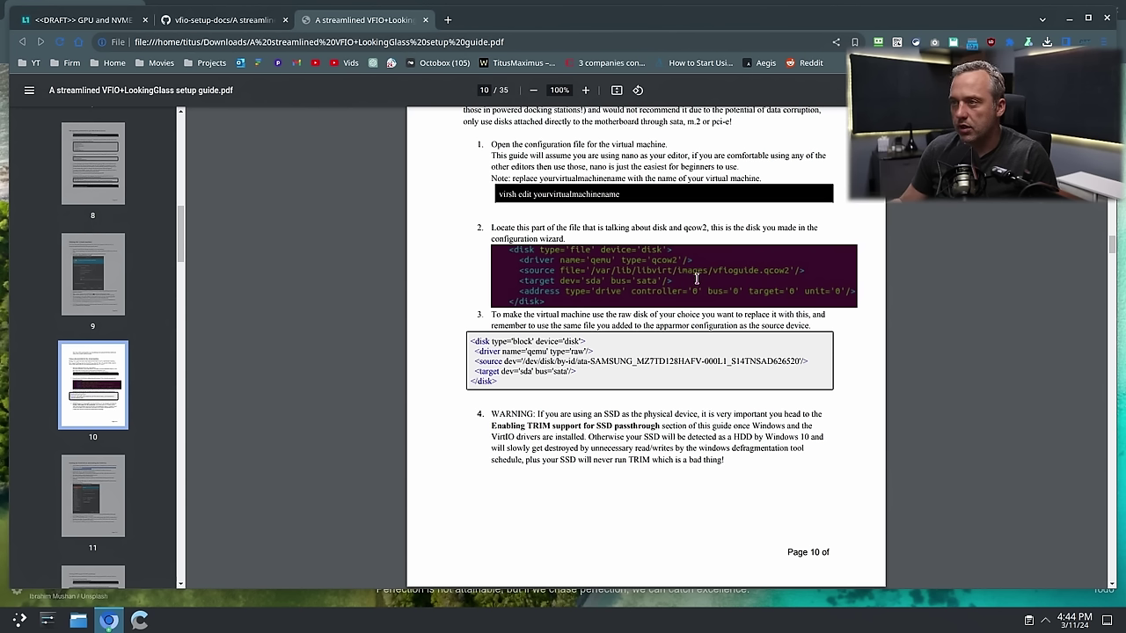
- Close the browser and System Settings windows and unpin System Settings from the taskbar
click(1108, 18)
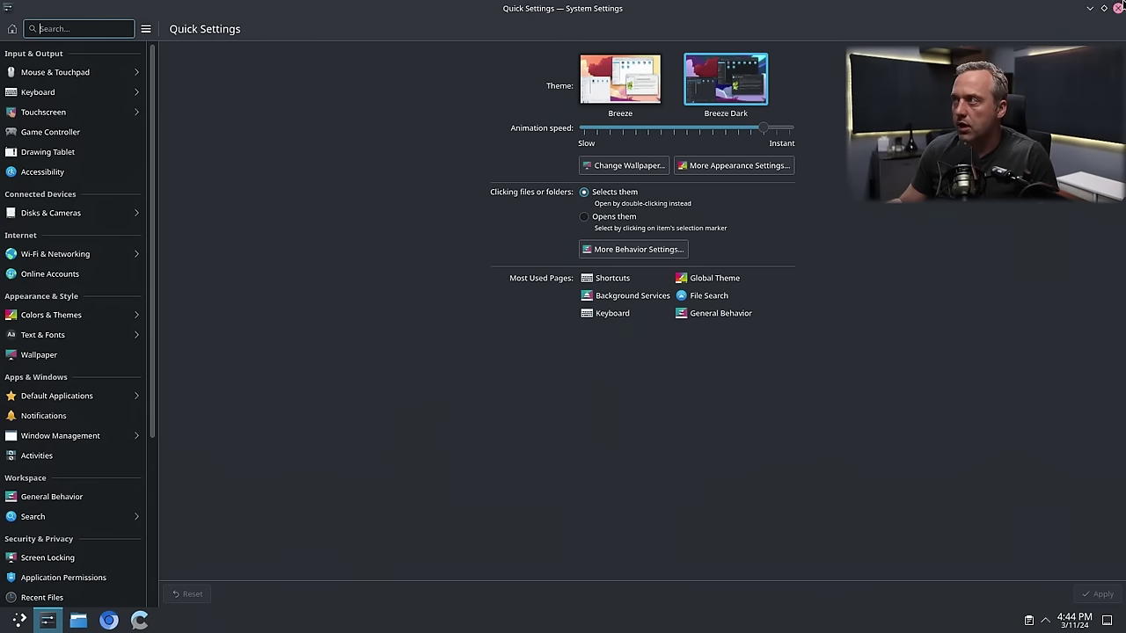
click(1118, 7)
right_click(48, 616)
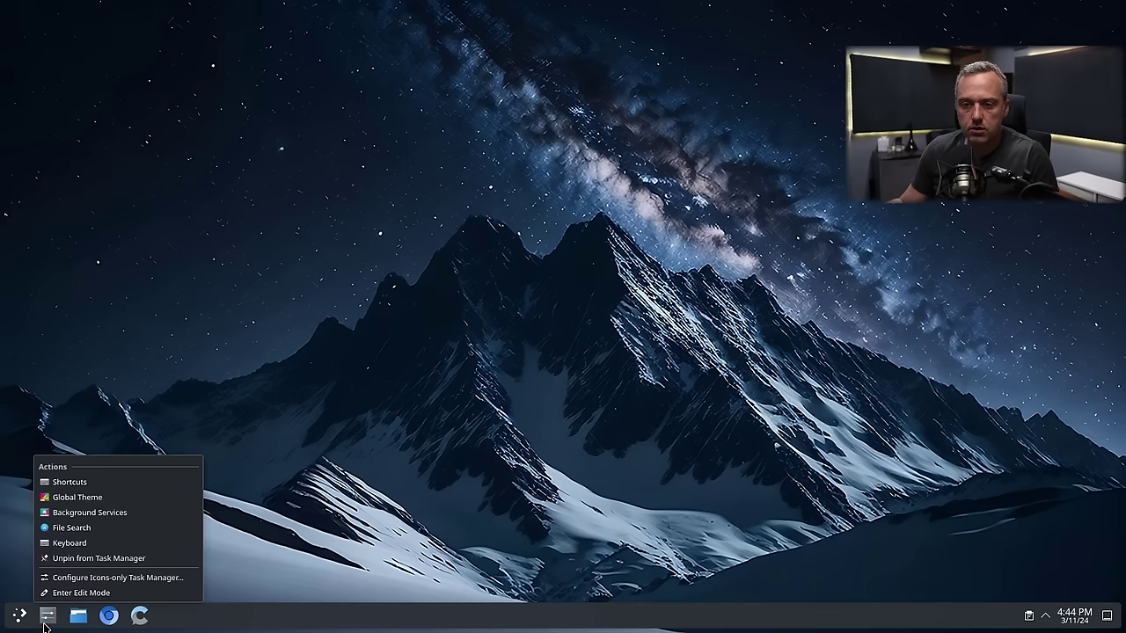
click(80, 558)
click(626, 363)
key(Return)
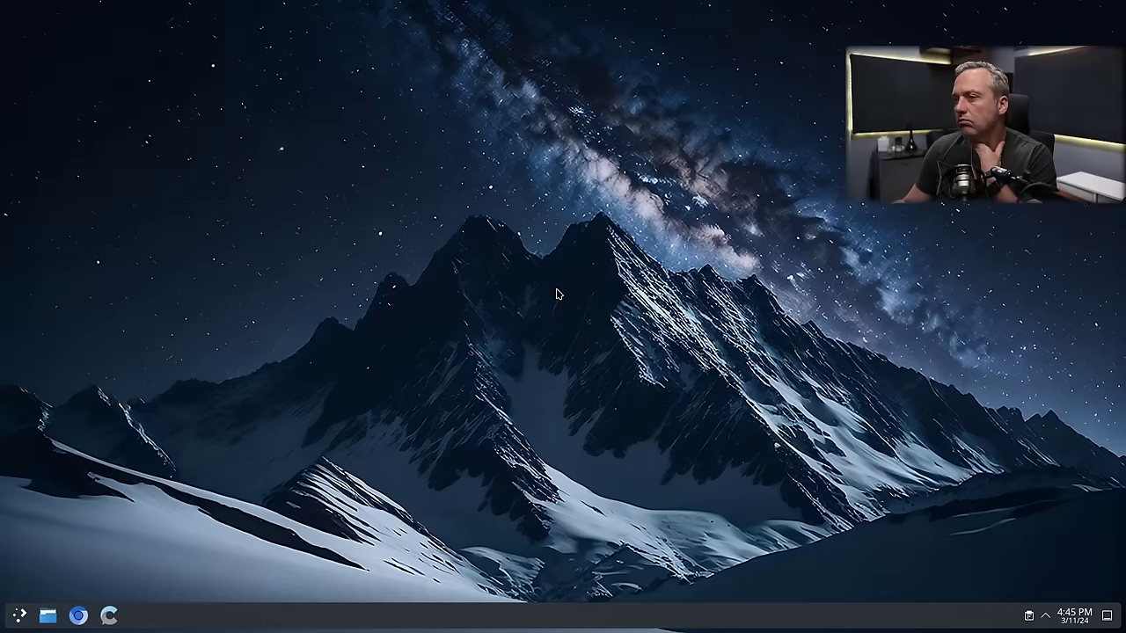
- Open a terminal and list the group memberships of the current user and of root
key(super+Return)
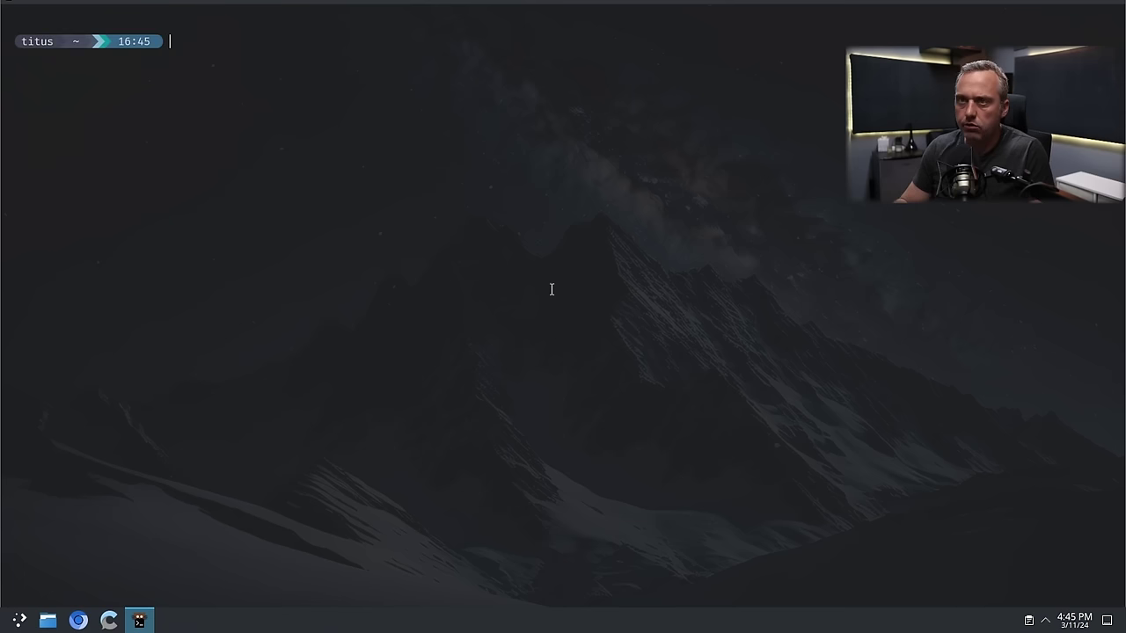
text(groups)
key(Return)
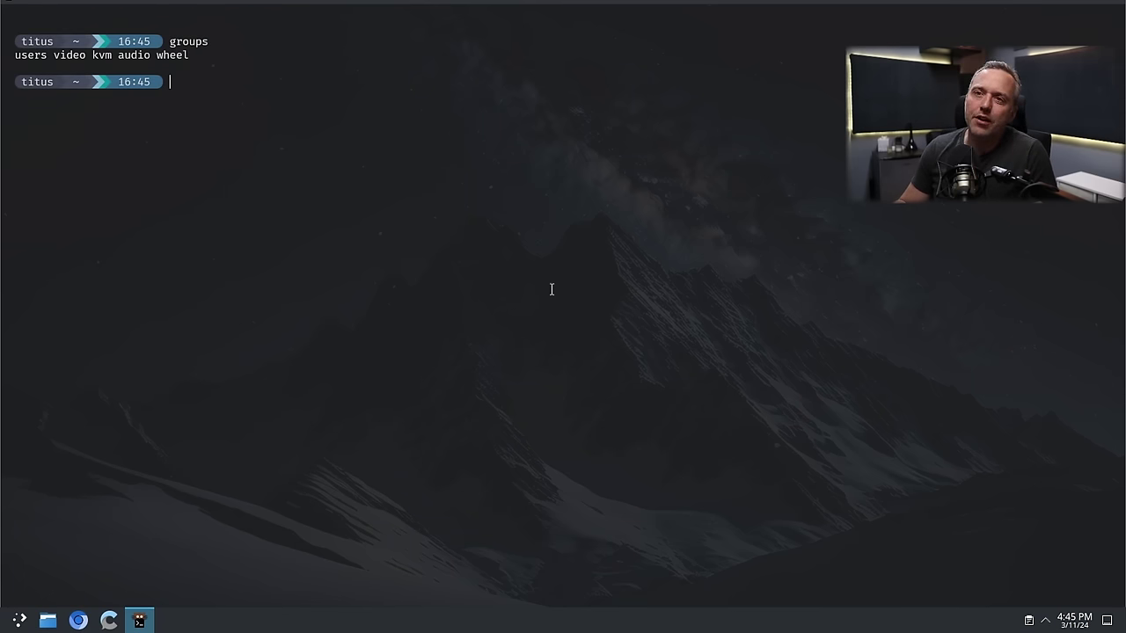
text(sudo su)
key(Return)
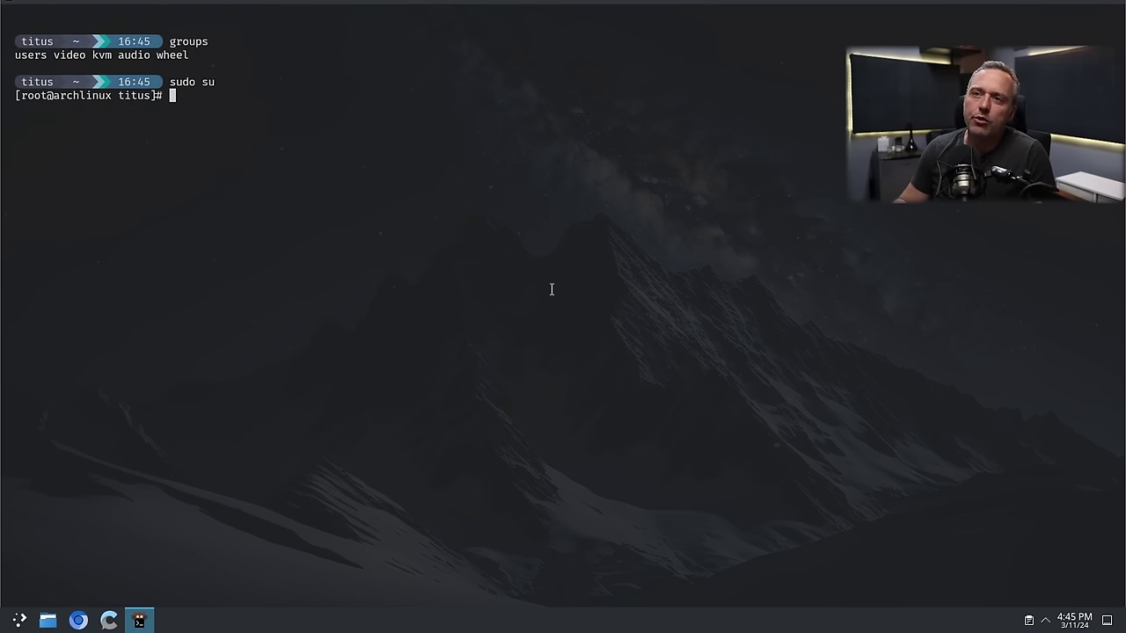
text(groups)
key(Return)
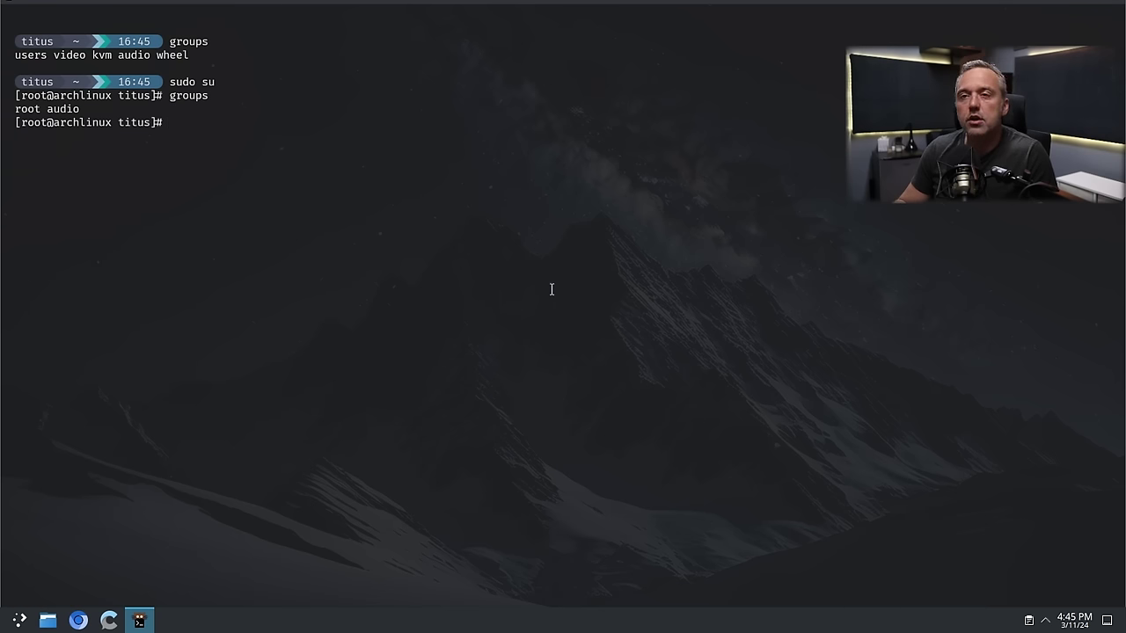
text(exit)
key(Return)
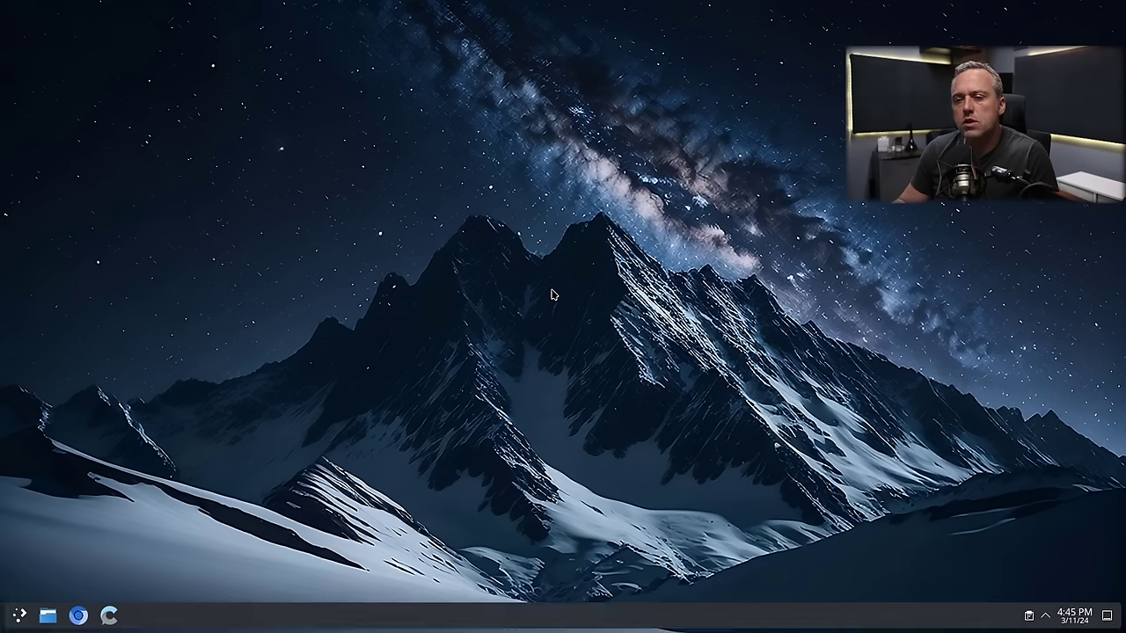
- Launch Virtual Machine Manager and start the wizard for a new virtual machine
key(super)
text(virt)
key(Return)
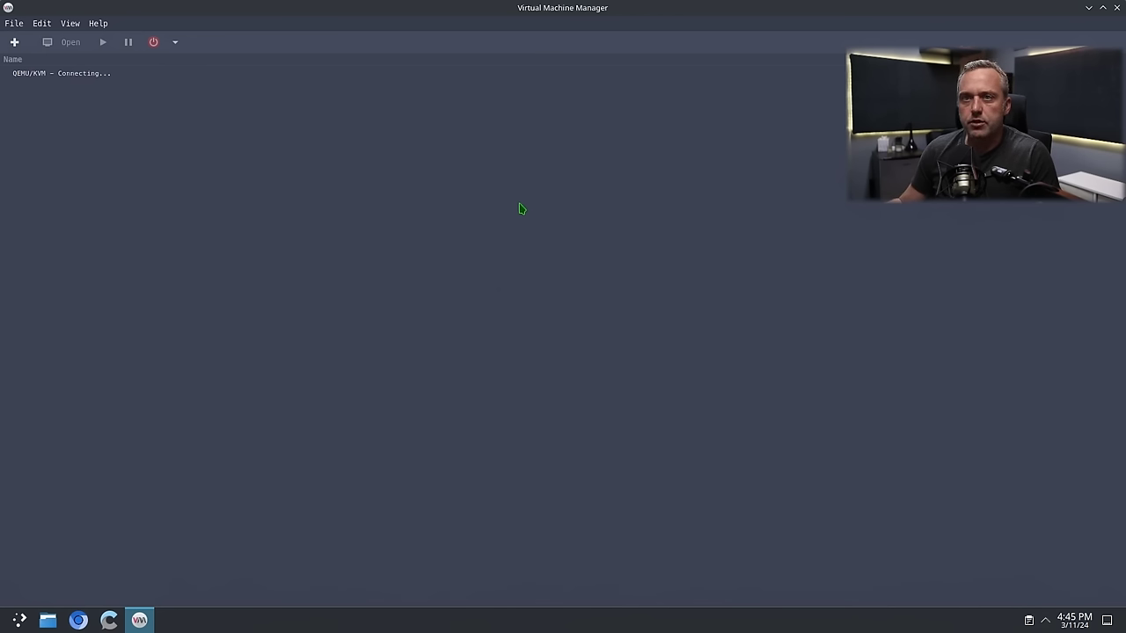
click(14, 41)
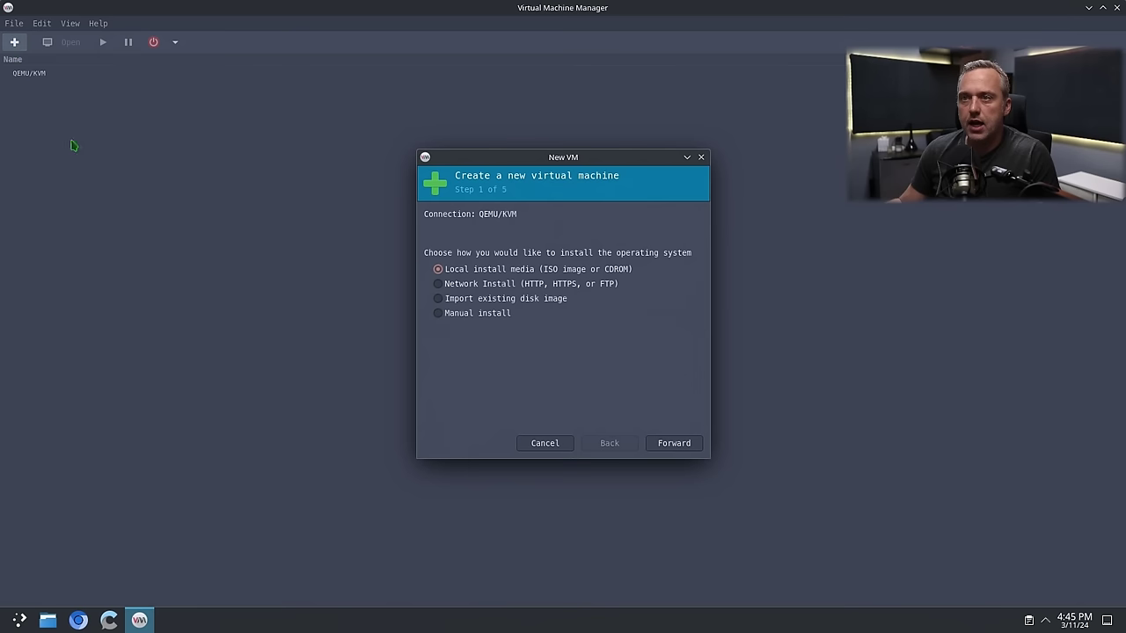
- In a new terminal, list the vms folder, delete win-dummy.qcow2 with sudo and list the folder again
key(super+Return)
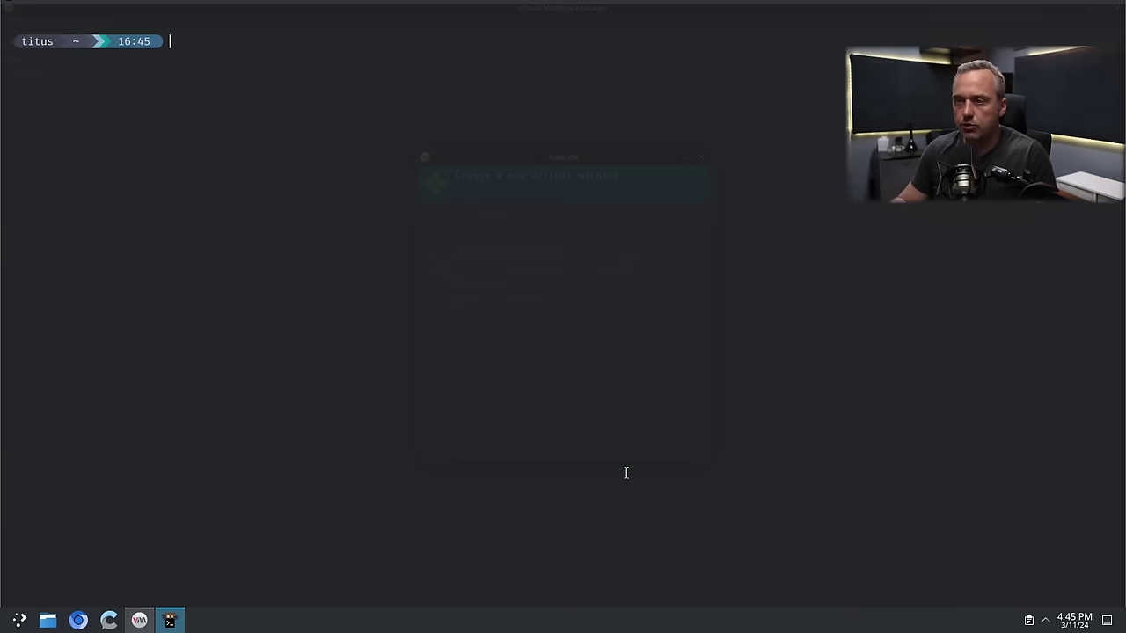
key(BackSpace)
key(BackSpace)
text(cd vms/)
key(Return)
text(ll)
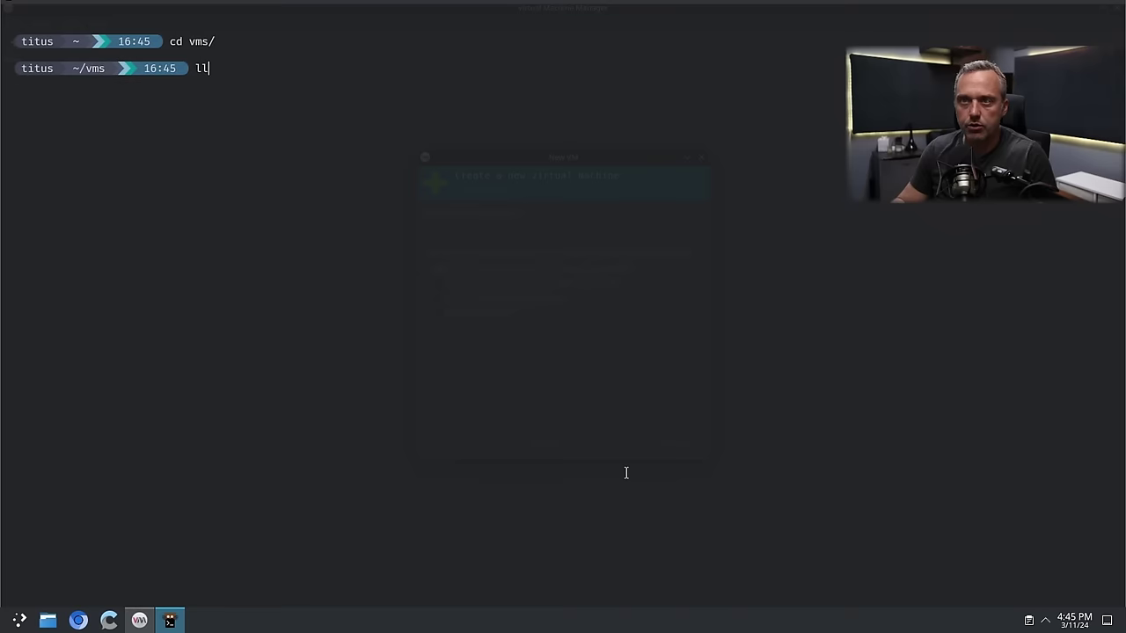
key(Return)
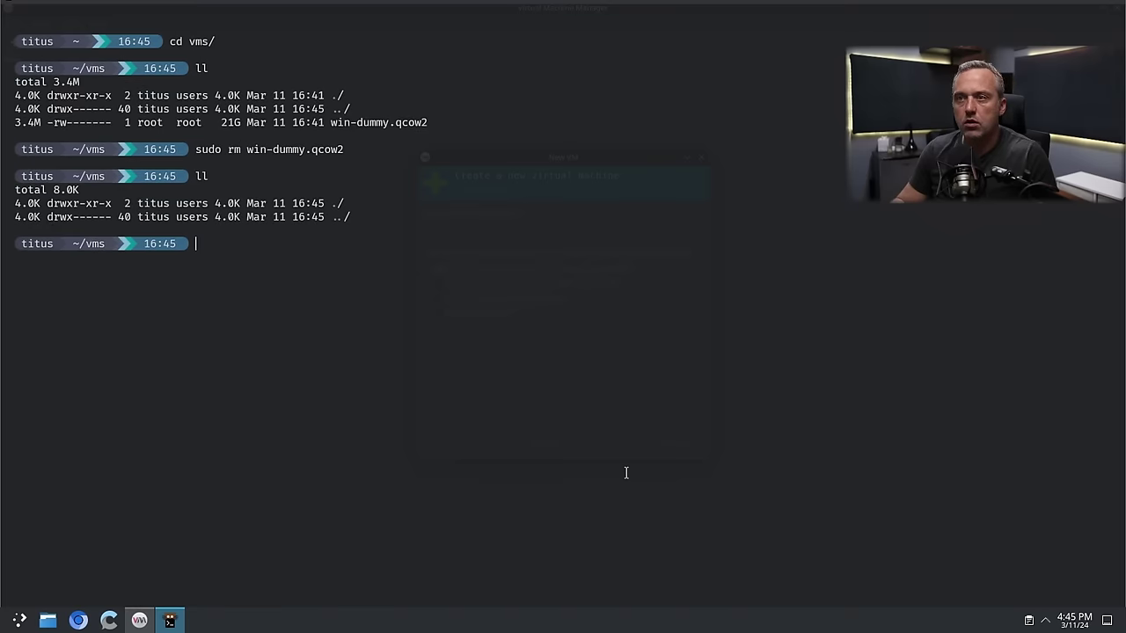
- List the home directory to check the ownership of the vms folder, then change back into vms
text(cd ..)
key(Return)
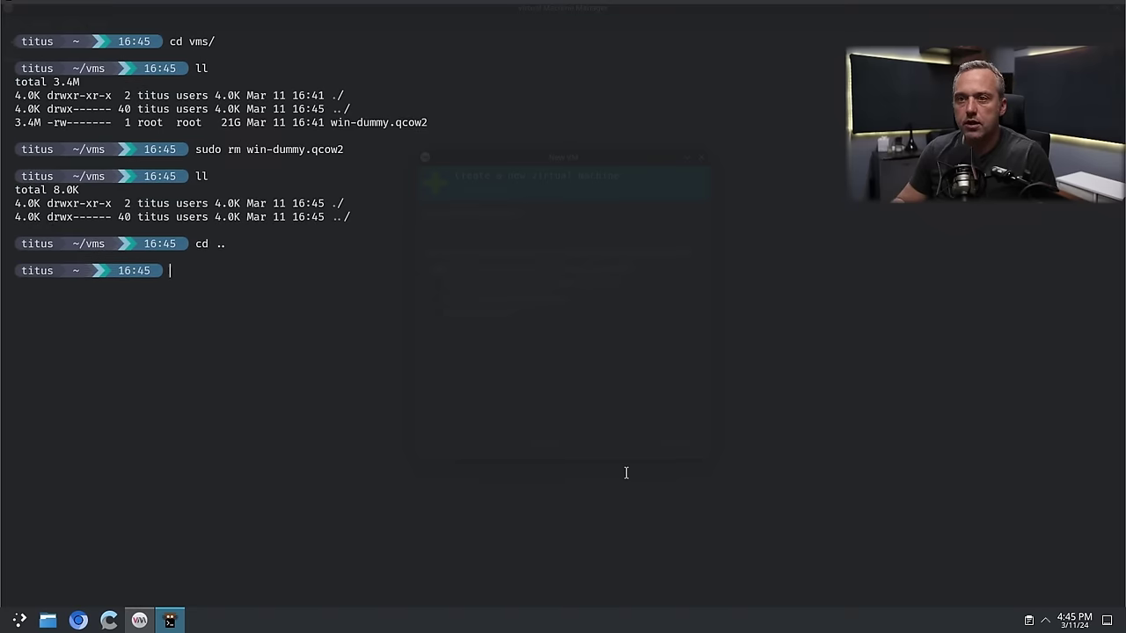
text(ll)
key(Return)
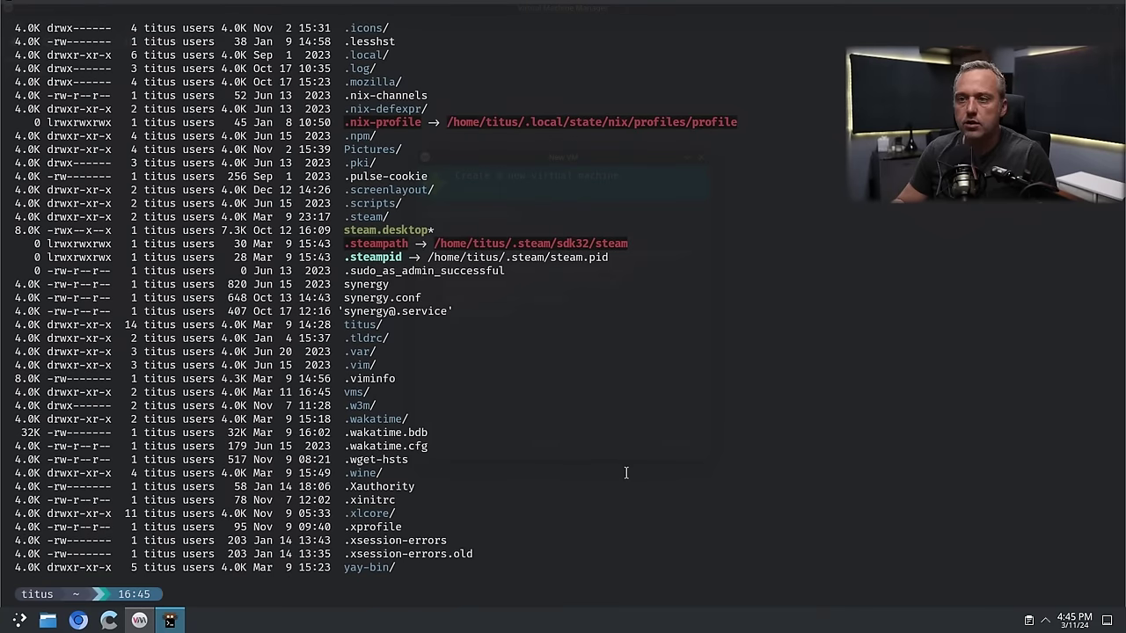
text(cd v)
key(Tab)
key(Return)
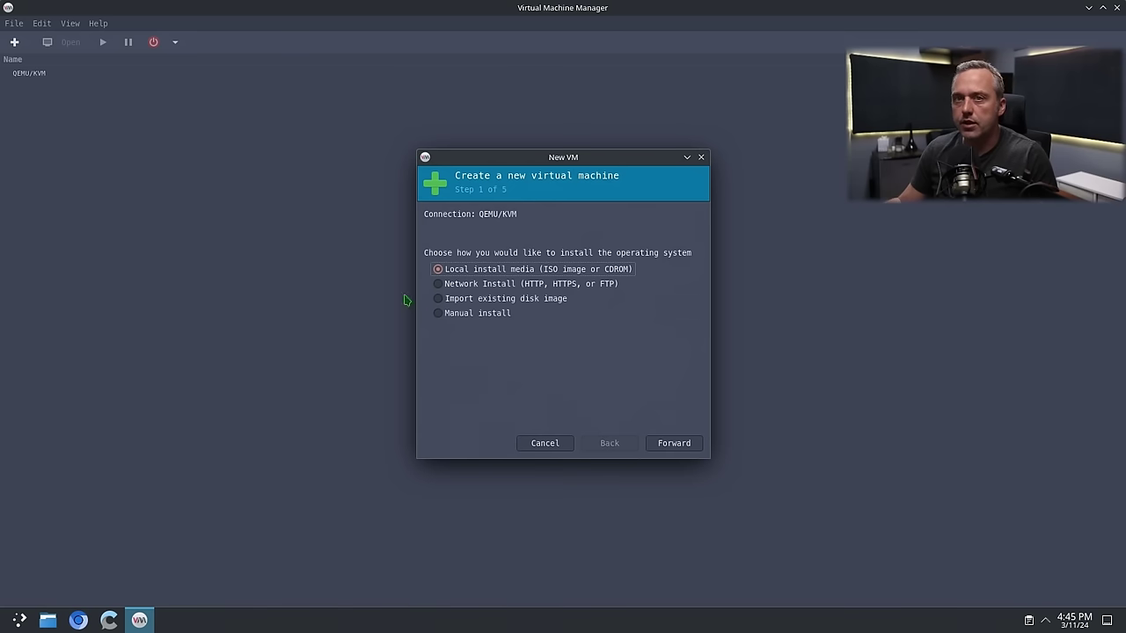
- Use the local Win11_23H2_English_x64v2.iso as install media and set 16 CPUs and 16384 MiB of memory
click(681, 446)
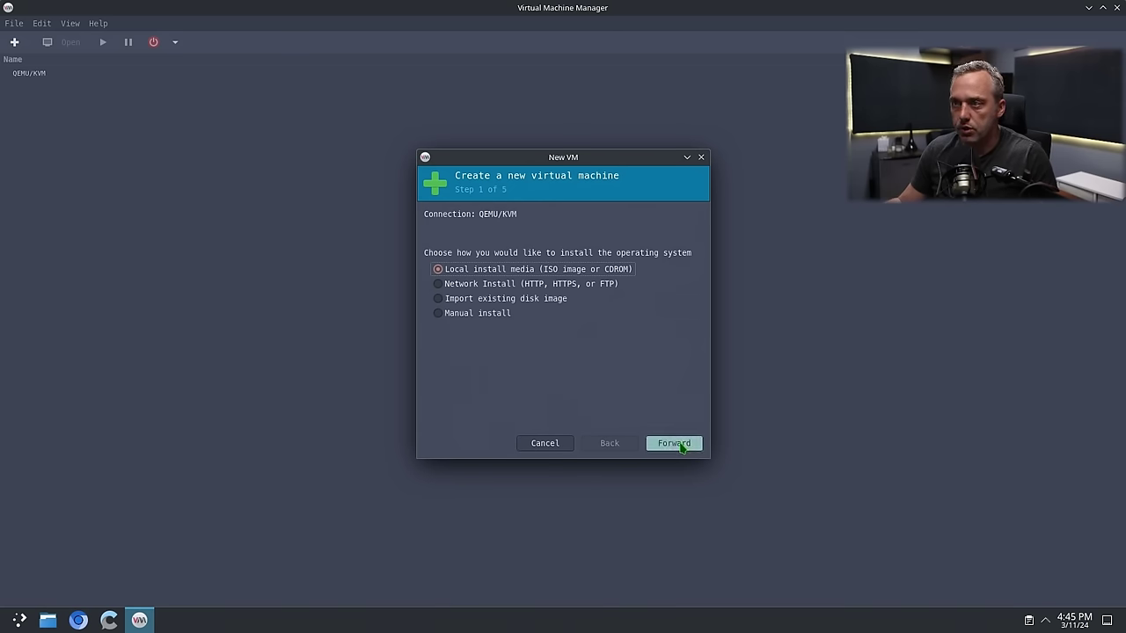
click(731, 445)
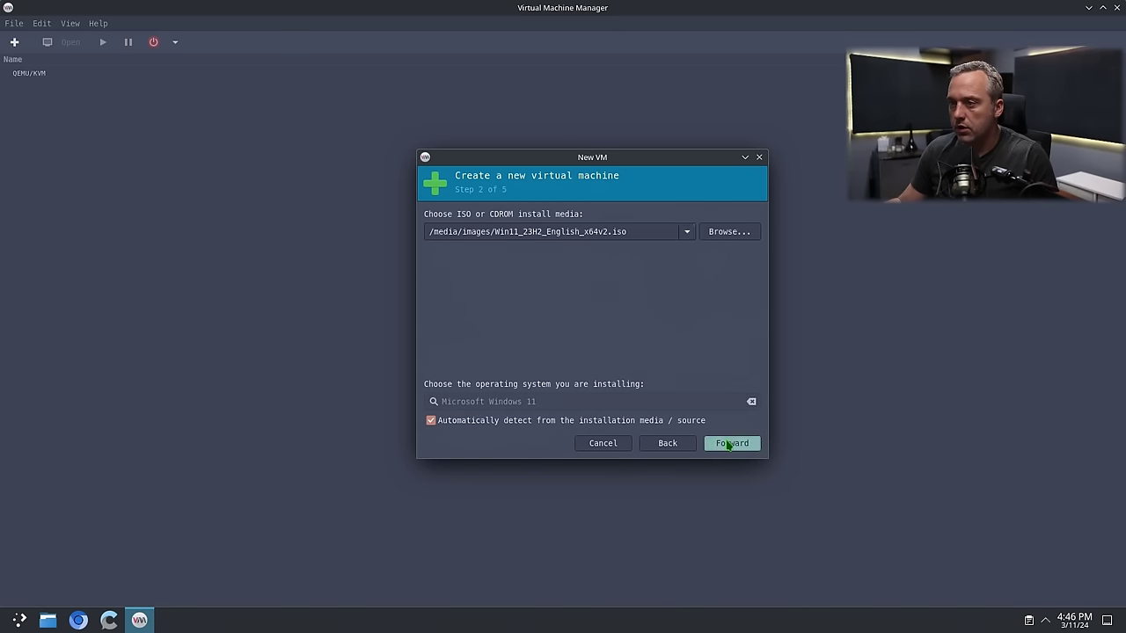
drag(499, 266, 416, 268)
text(16)
drag(495, 235, 417, 230)
text(16)
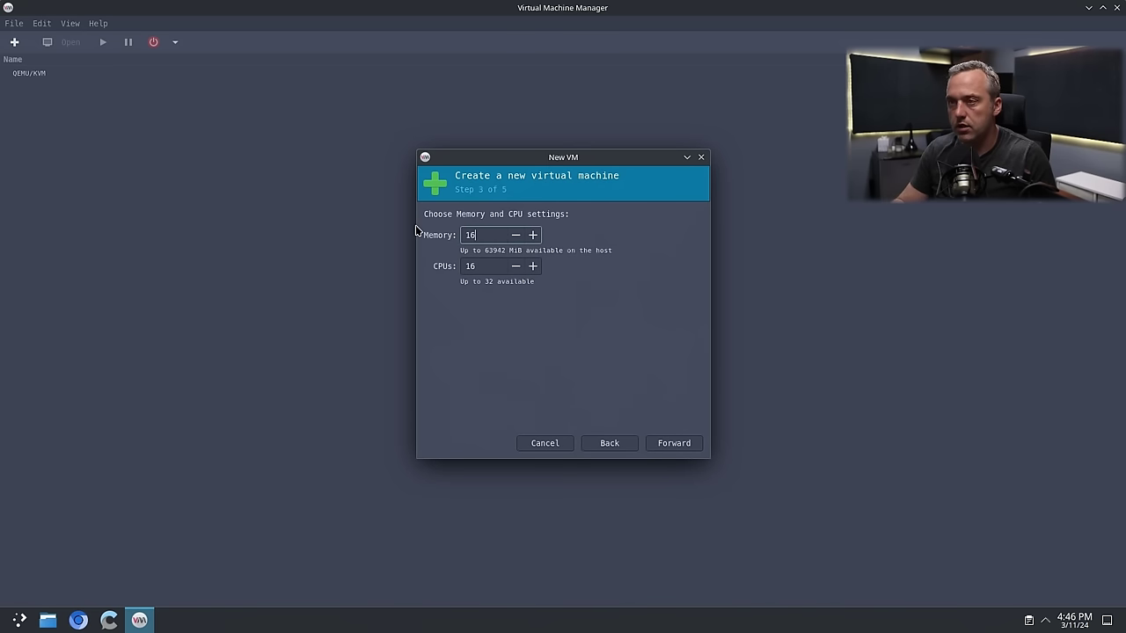
text(384)
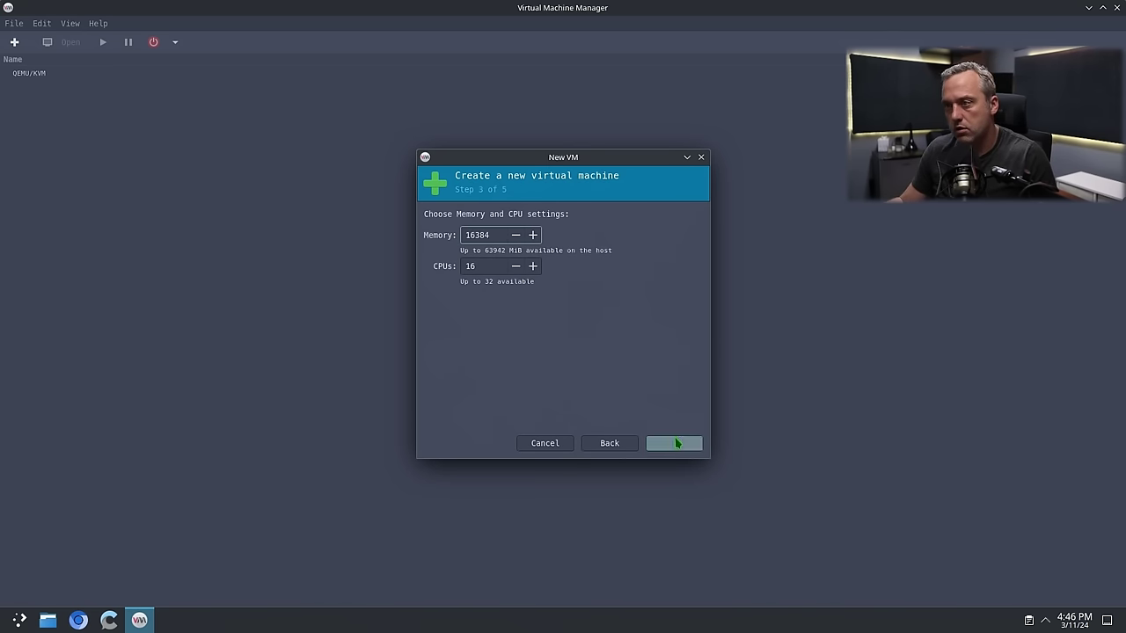
click(686, 444)
- Select custom storage by creating a 20 GiB qcow2 volume named win11 in the VMs pool and choosing it
click(466, 283)
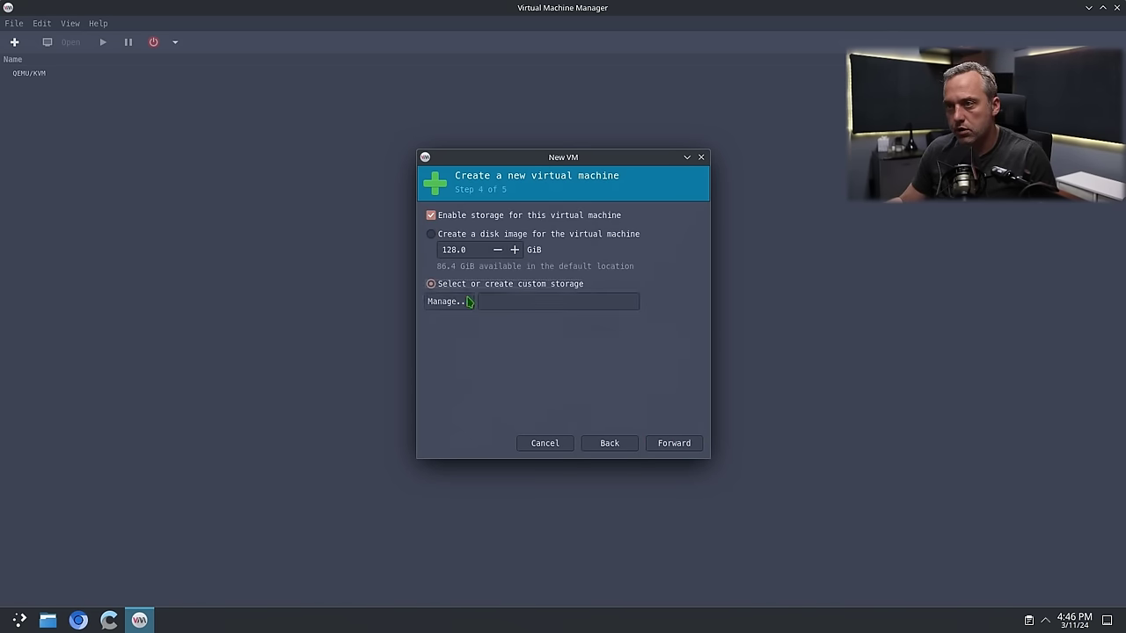
click(444, 302)
click(407, 233)
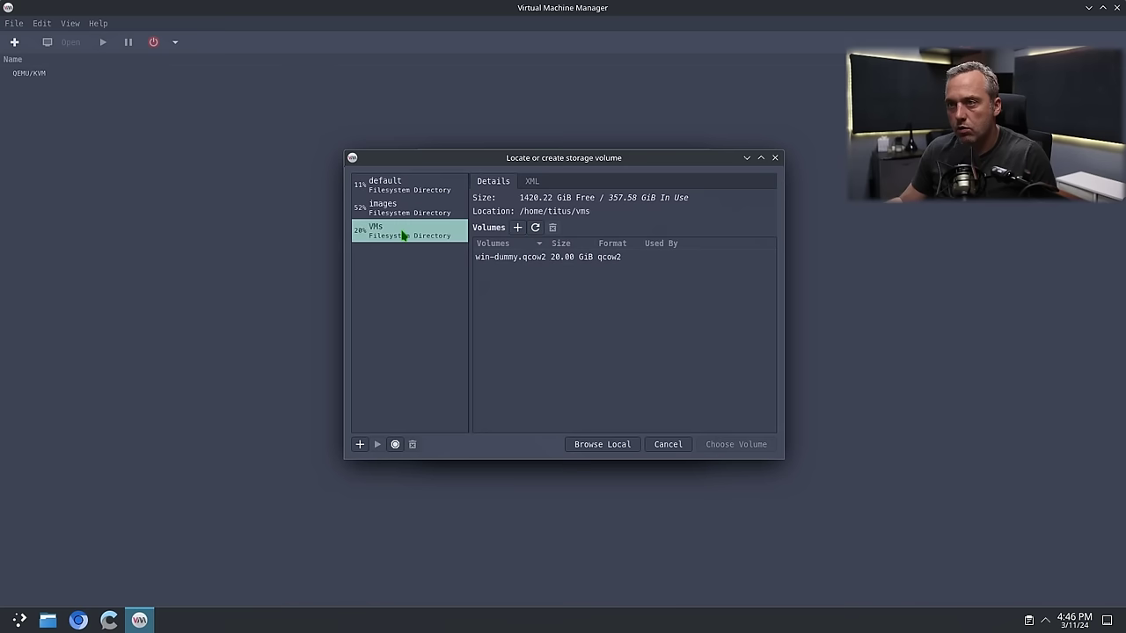
click(517, 227)
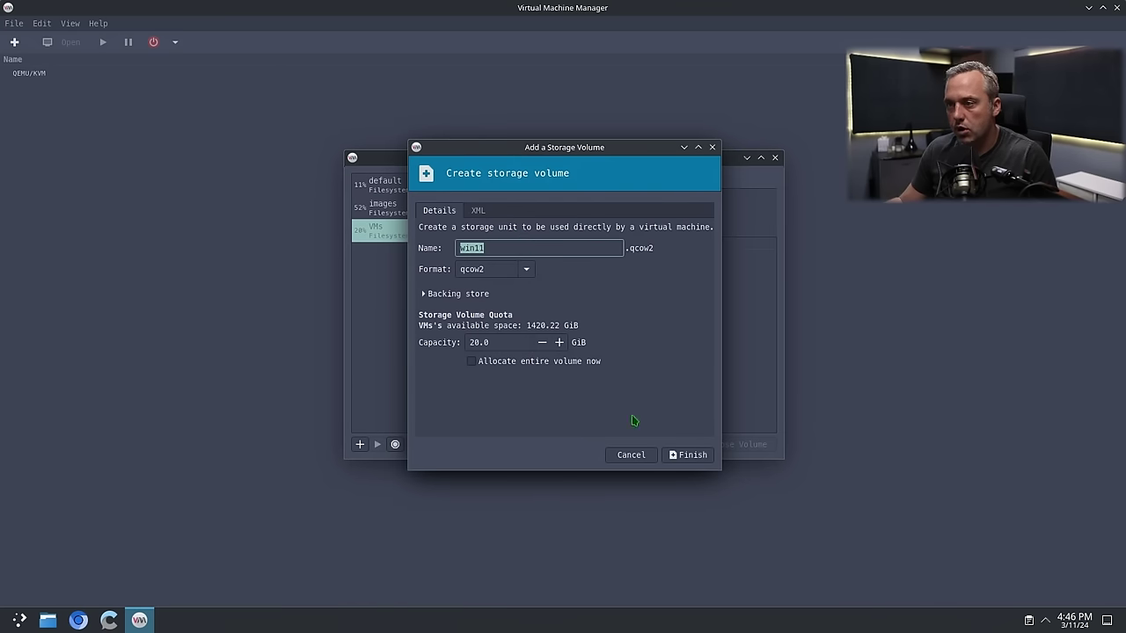
click(683, 456)
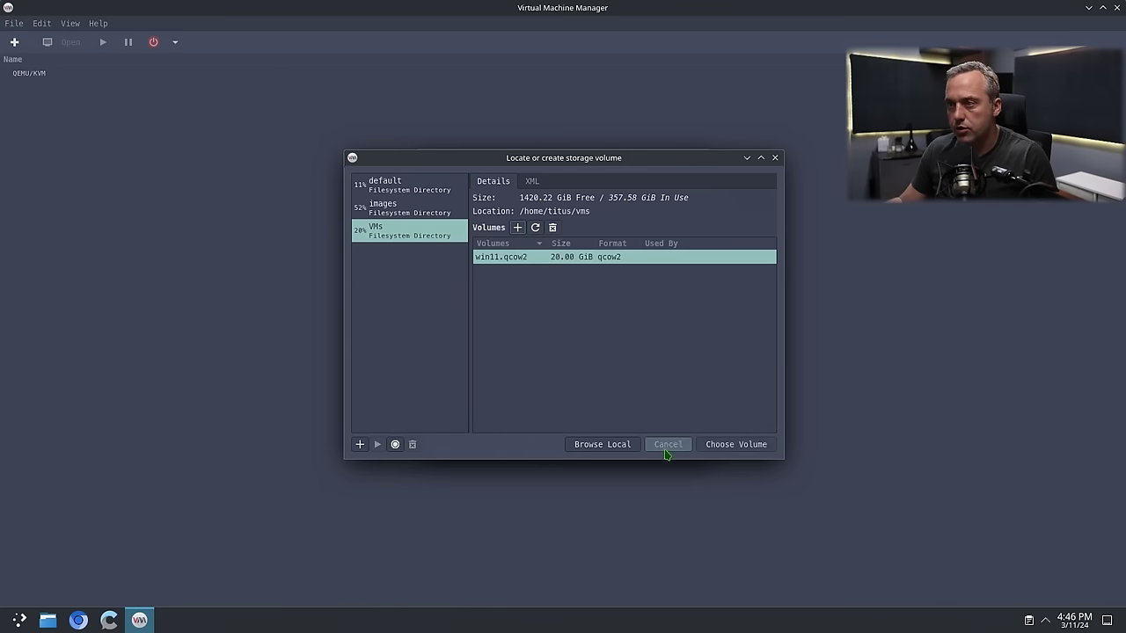
click(746, 444)
- Enable customizing the win11 configuration before install and finish the new virtual machine wizard
click(682, 445)
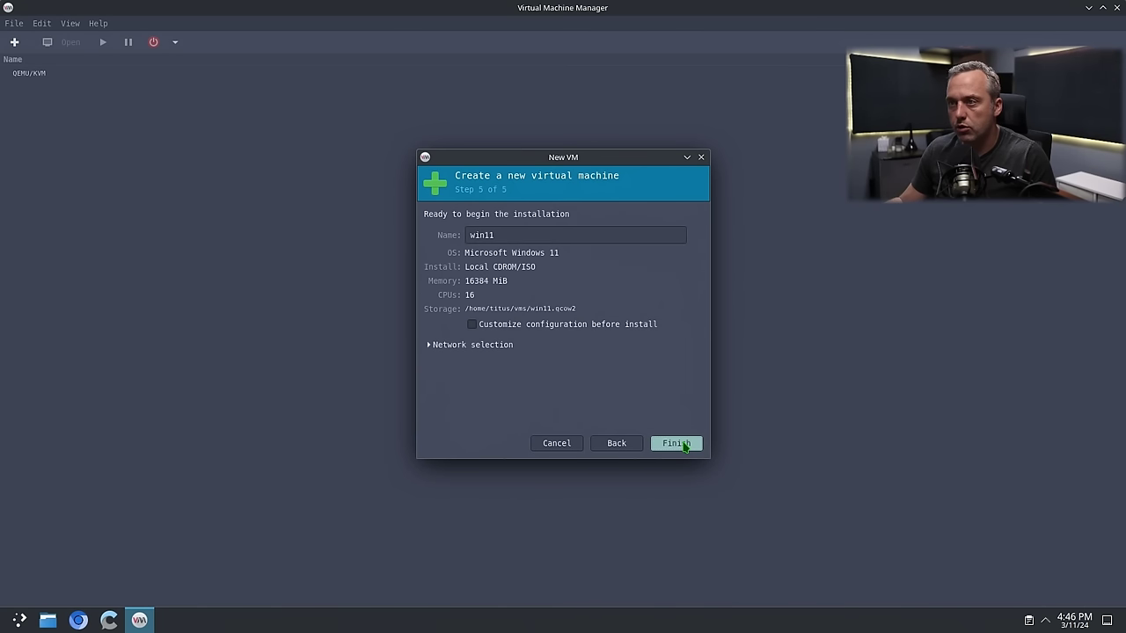
click(582, 323)
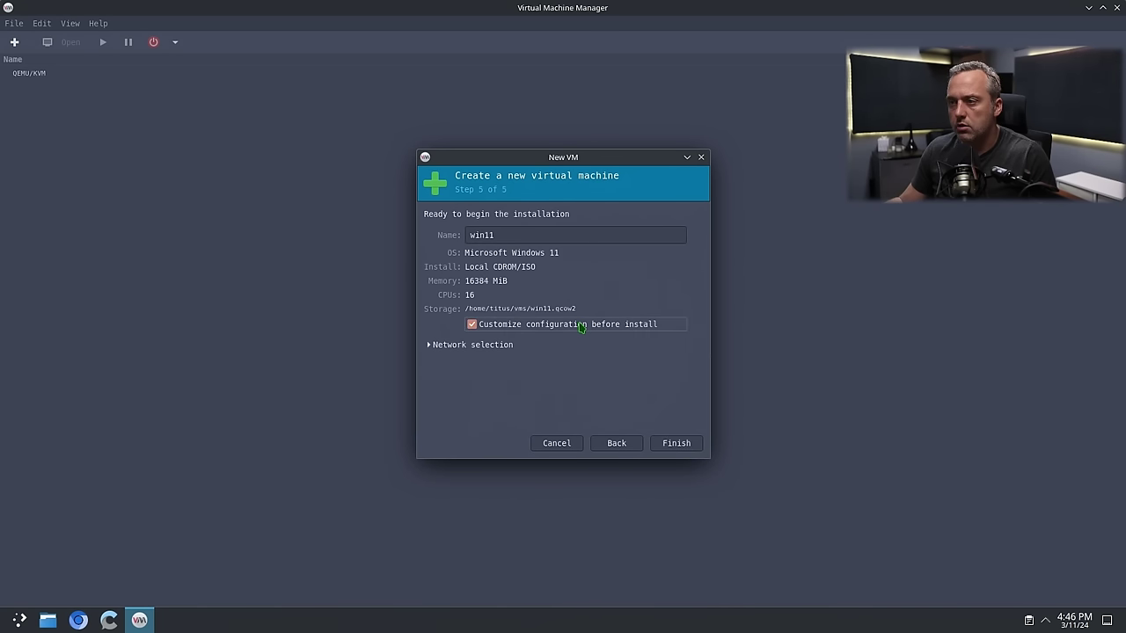
click(682, 445)
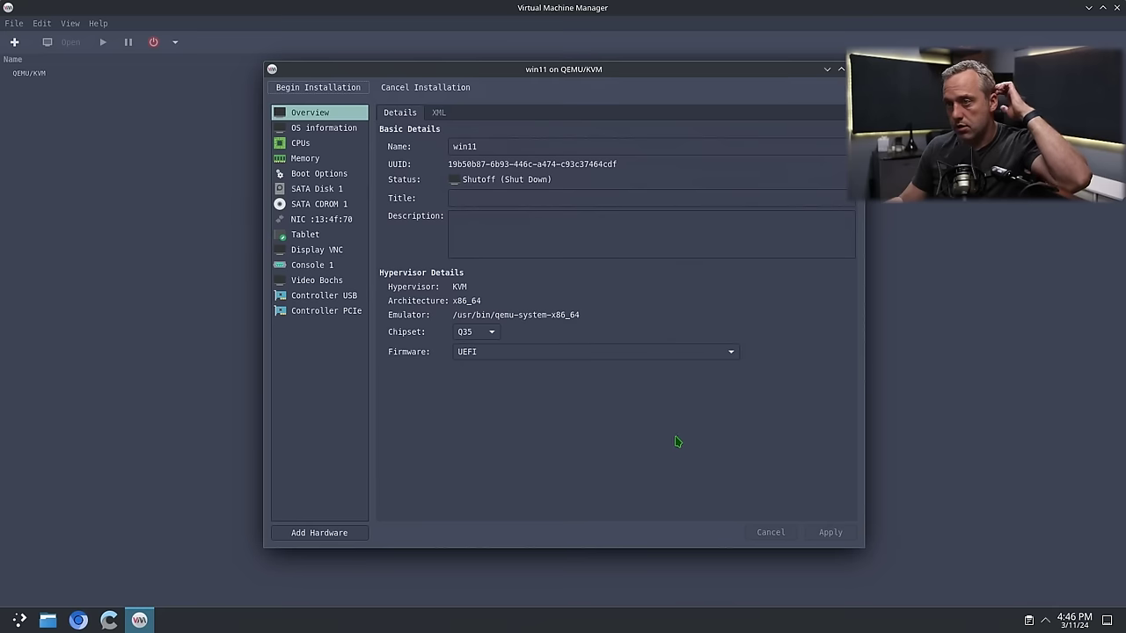
- Manually set the win11 CPU topology to 1 socket, 8 cores and 2 threads, and apply it
click(309, 129)
click(312, 145)
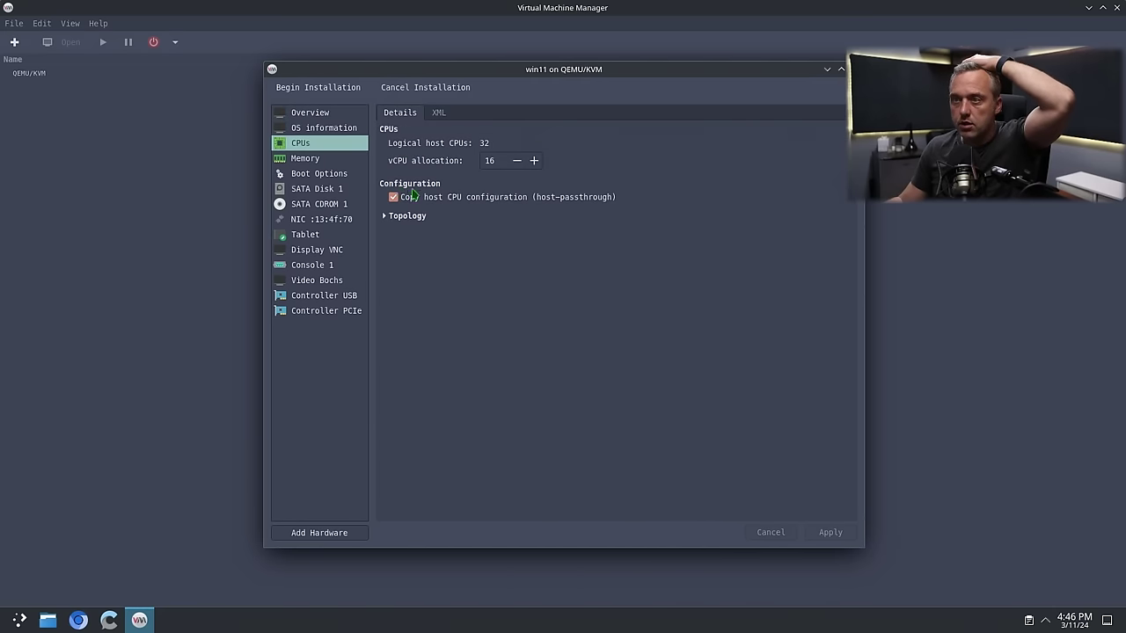
click(398, 217)
click(400, 228)
click(474, 246)
click(473, 247)
click(473, 246)
click(474, 247)
click(474, 246)
click(473, 247)
click(473, 246)
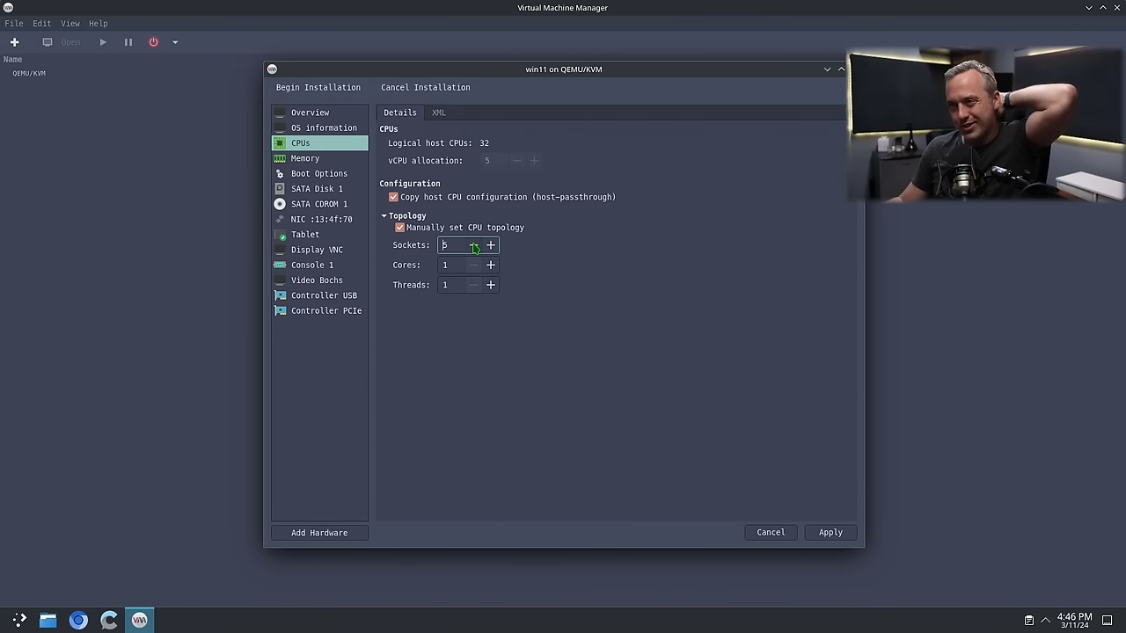
click(473, 247)
click(491, 265)
click(491, 265)
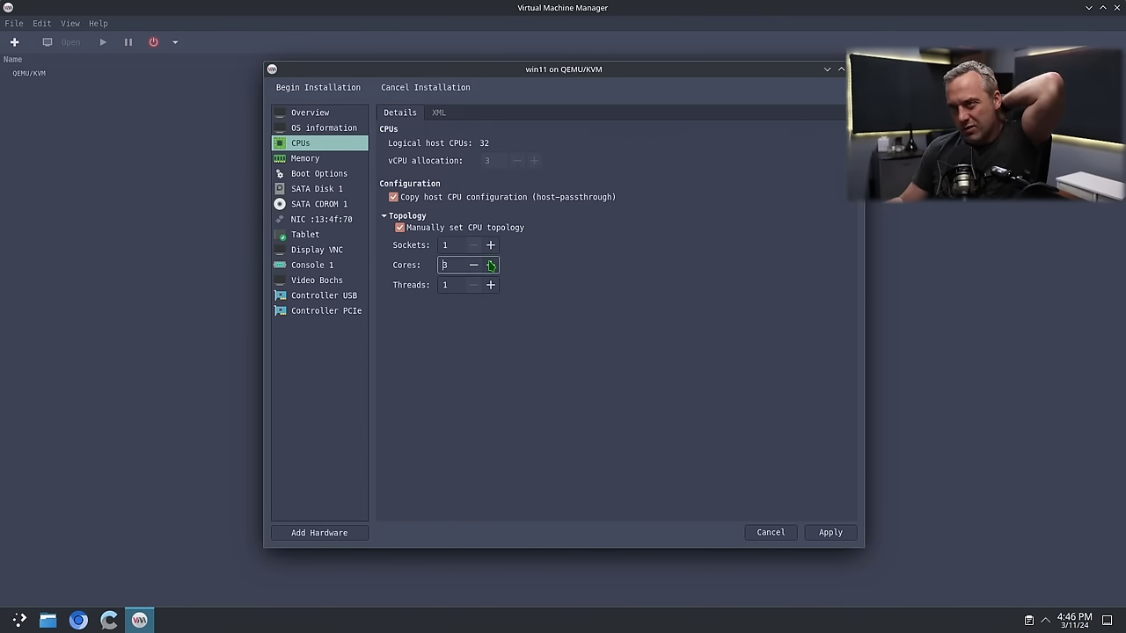
click(491, 265)
click(491, 285)
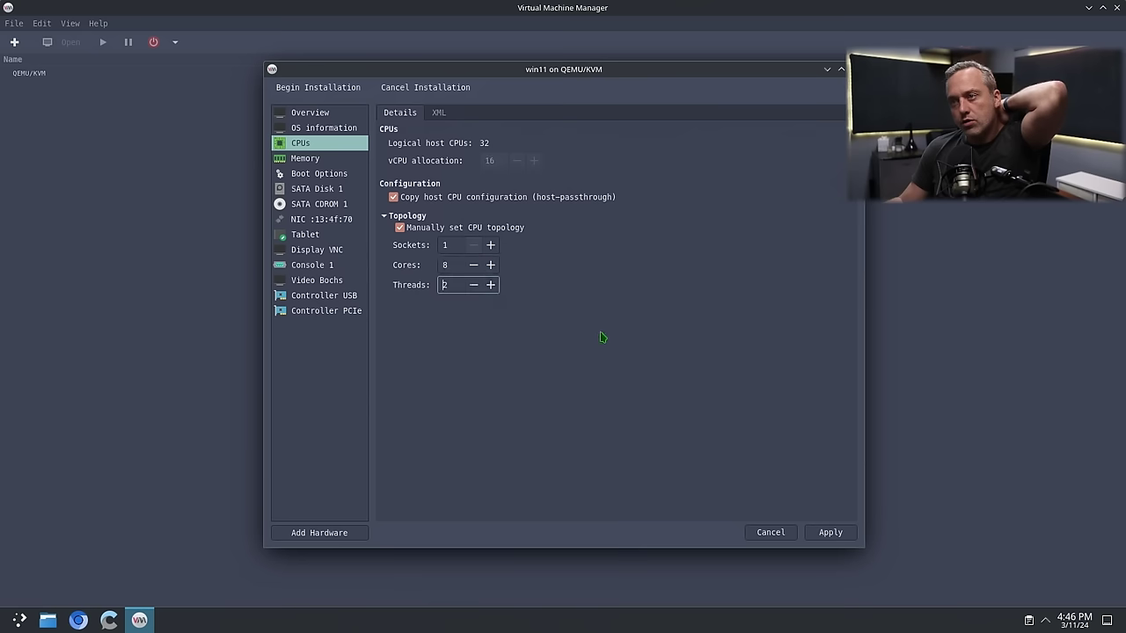
click(830, 532)
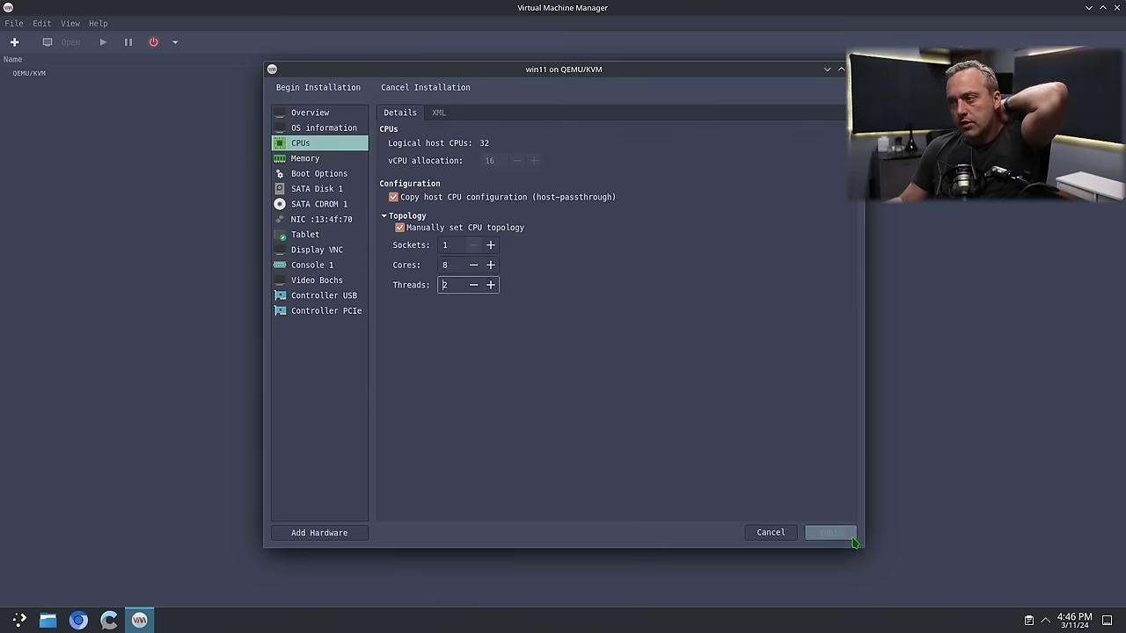
- Open the boot options, try to begin the win11 installation, then close the virtual machine and manager windows
click(330, 175)
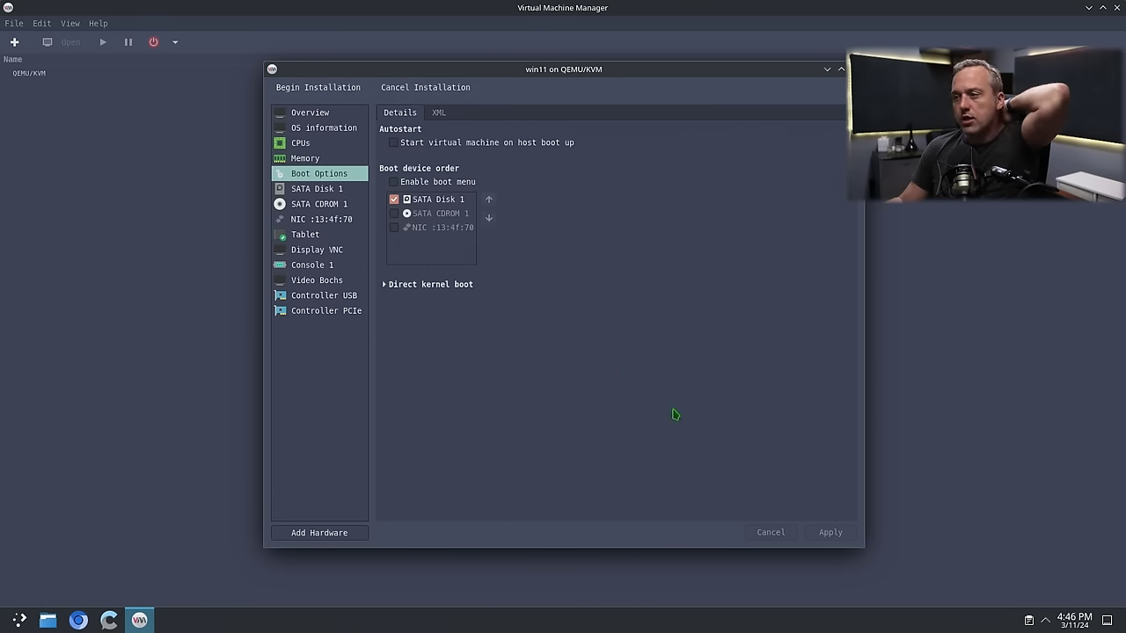
click(338, 92)
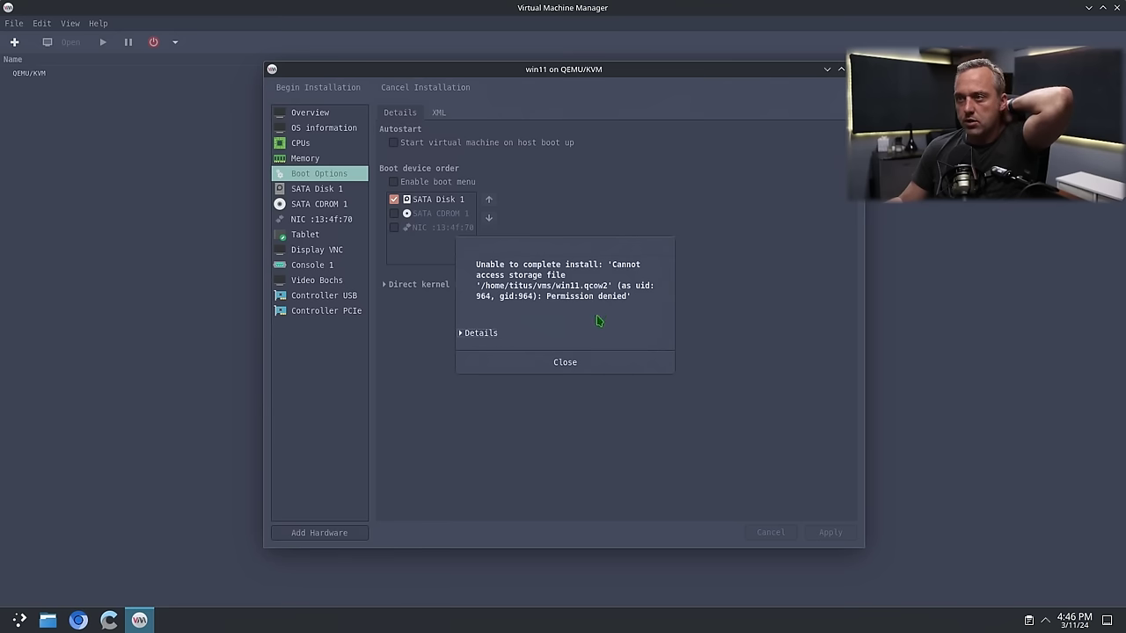
click(607, 362)
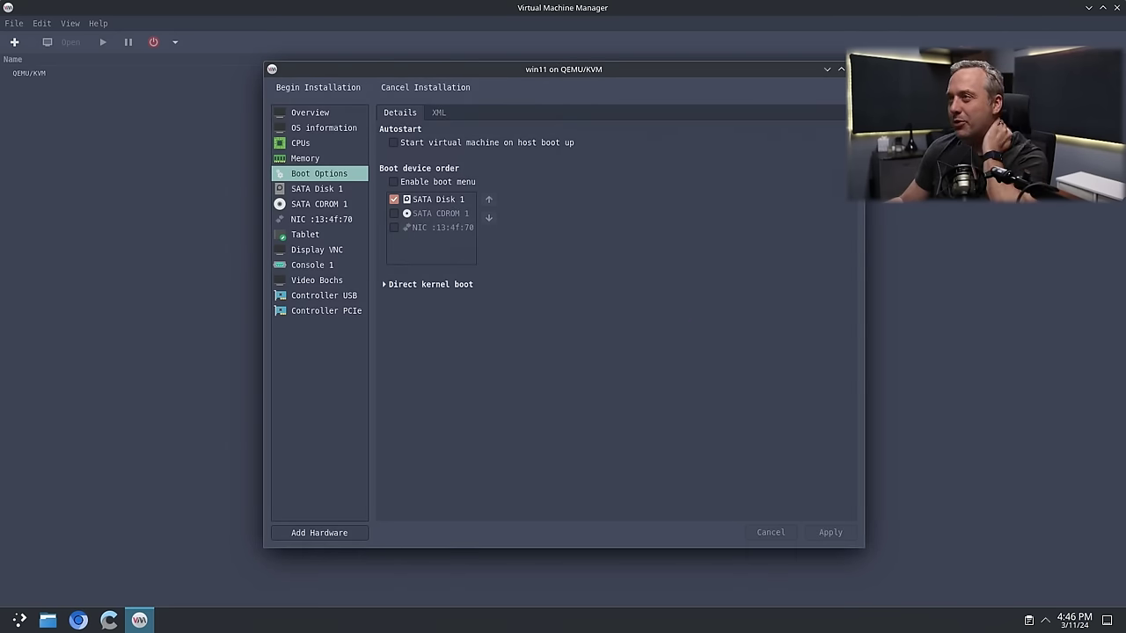
click(855, 68)
click(1116, 7)
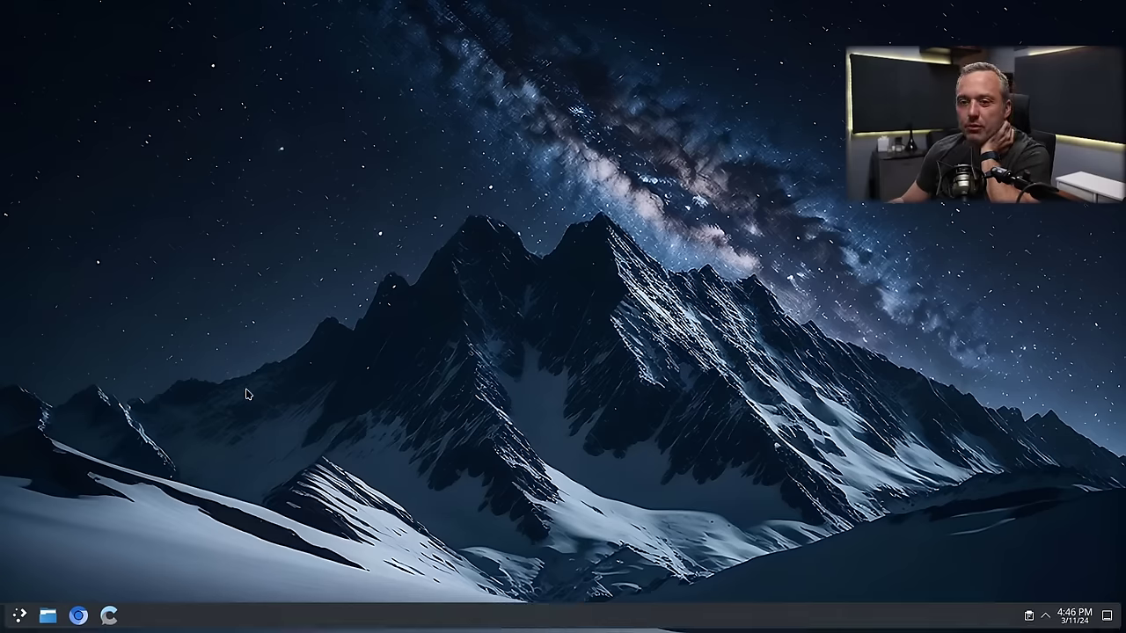
- Restart the computer and log back in by entering the account password
click(17, 620)
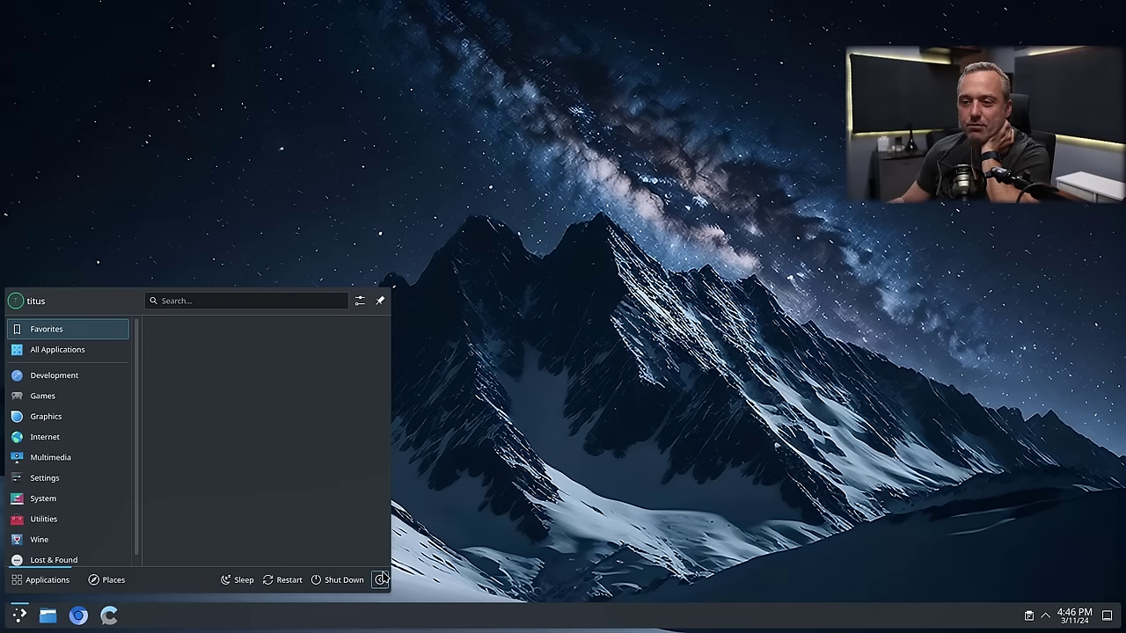
click(290, 586)
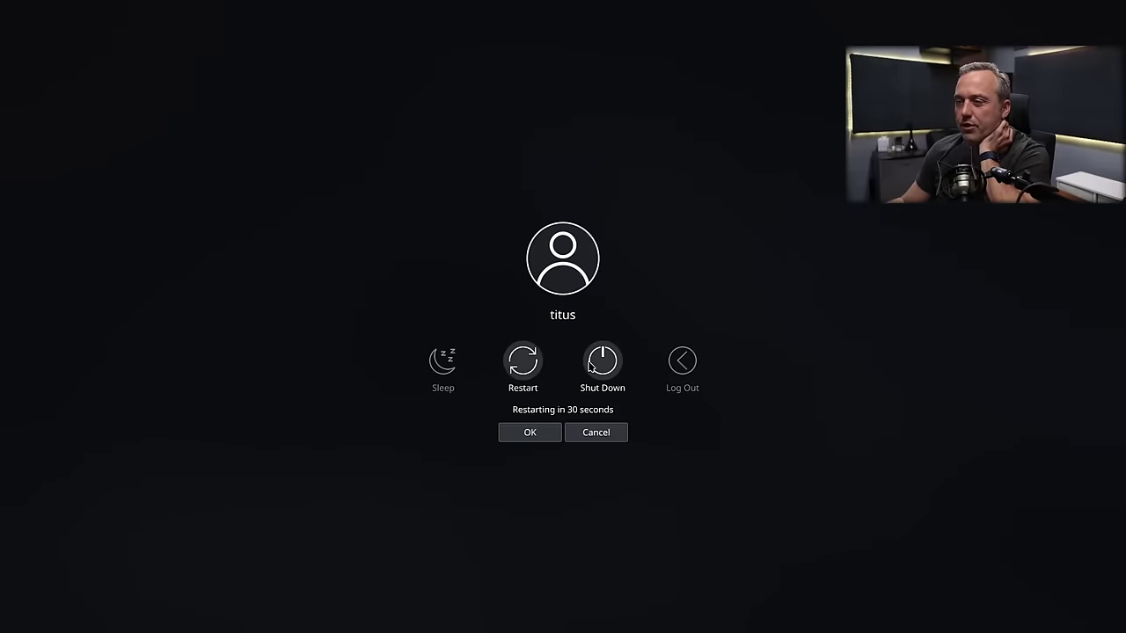
click(523, 360)
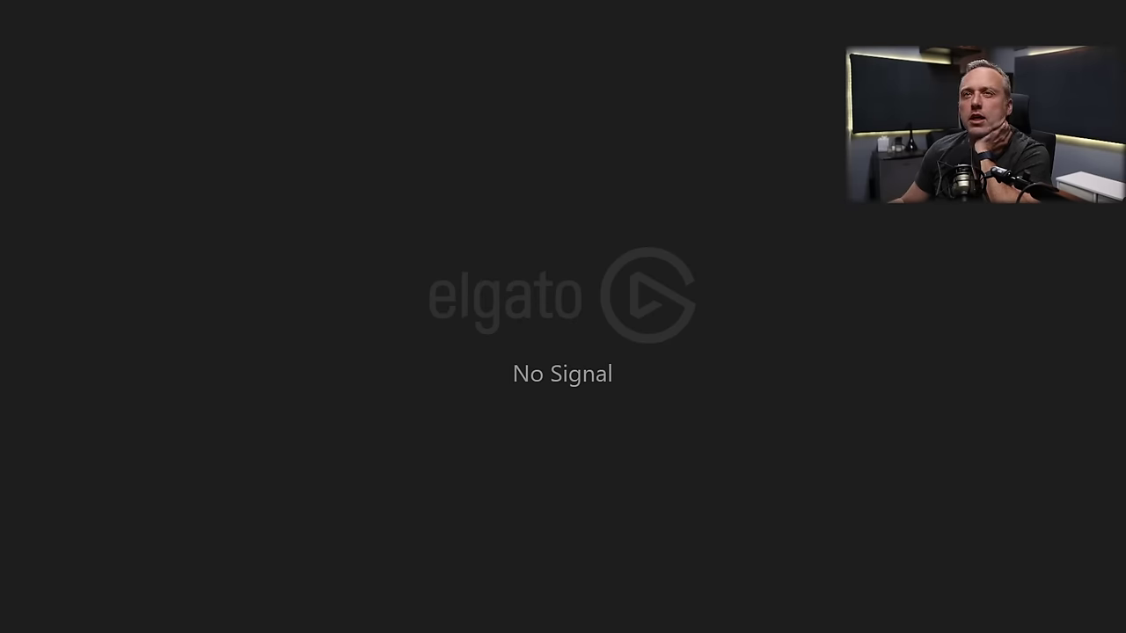
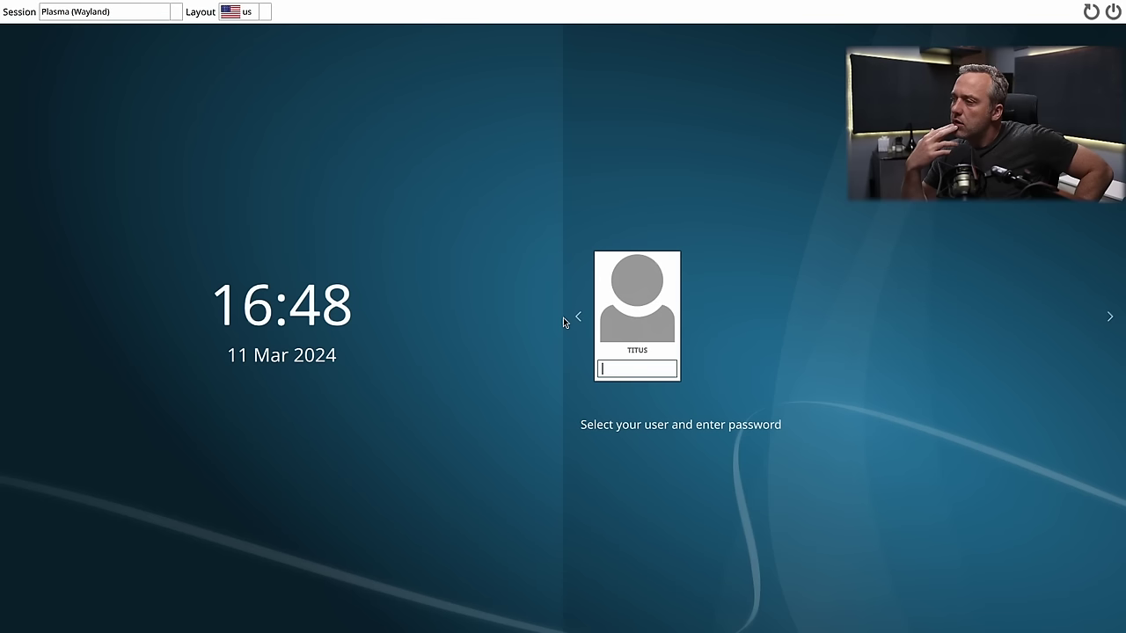
text(****)
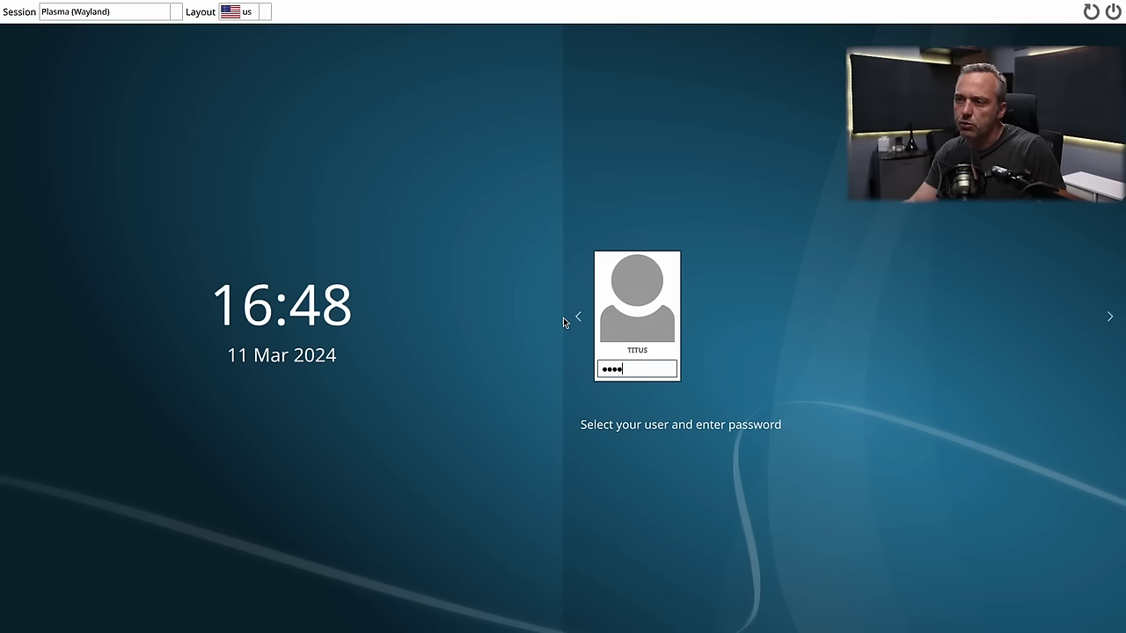
key(Return)
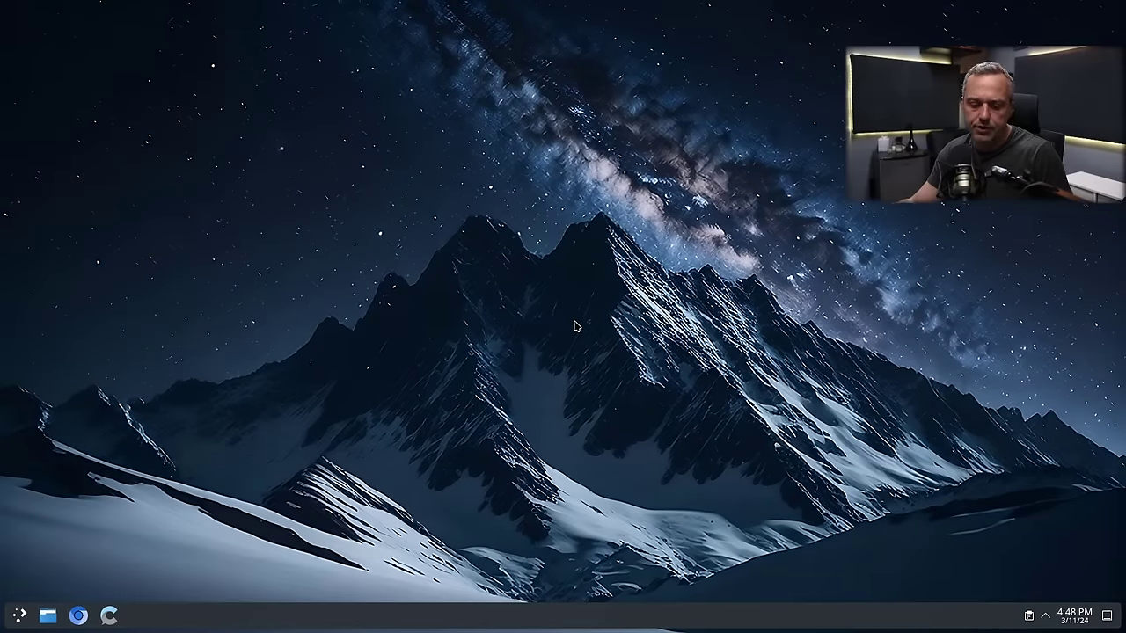
- Check the account's group memberships with groups in a terminal, then exit the terminal
key(ctrl+alt+t)
text(groups)
key(Return)
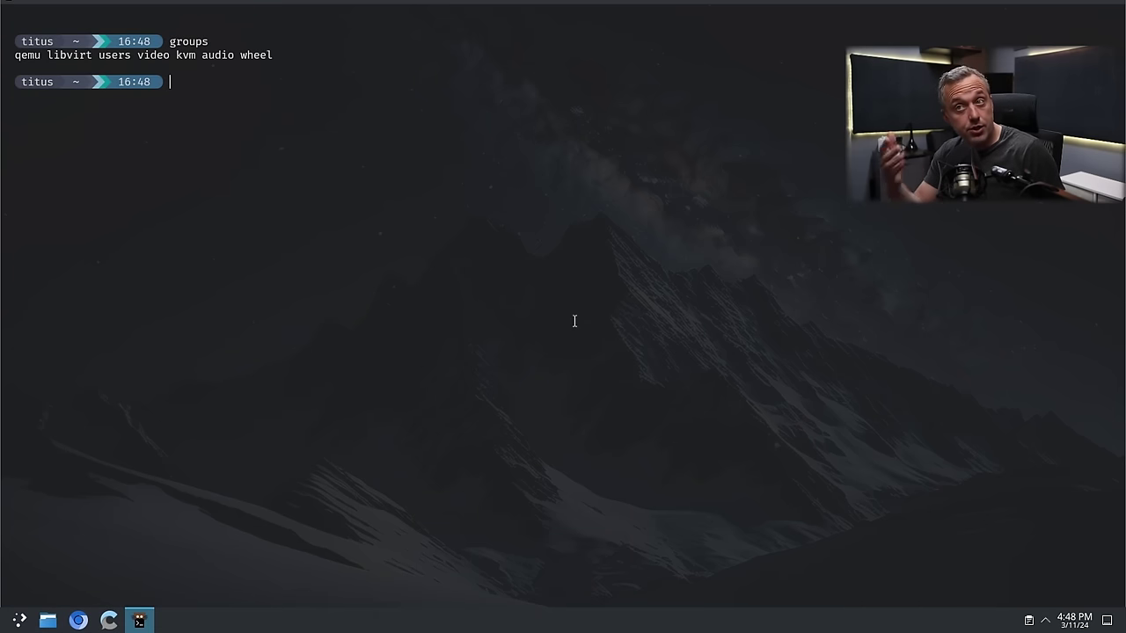
text(exit)
key(Return)
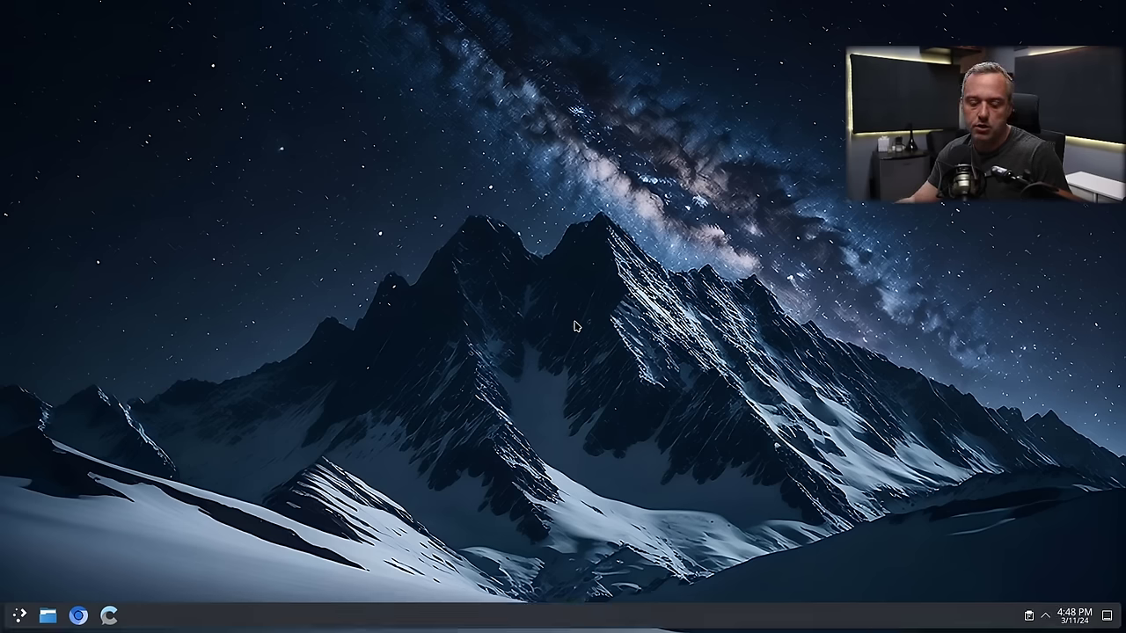
- Launch Virtual Machine Manager and start a new virtual machine using the local Win11_23H2_English_x64v2.iso as install media
key(super)
text(vi)
key(Return)
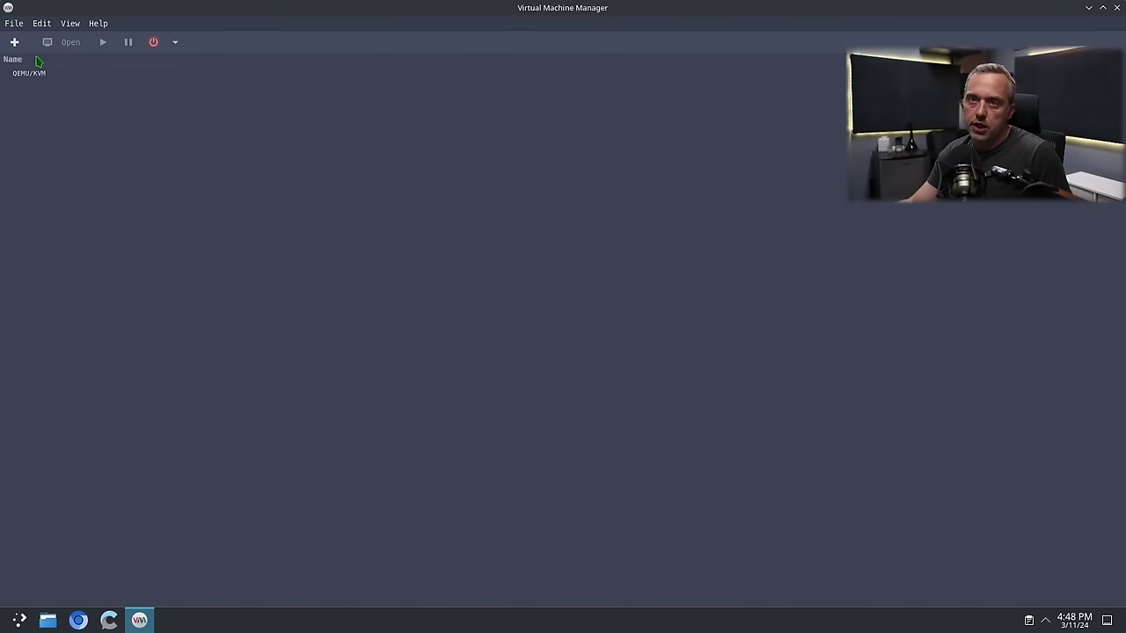
click(14, 41)
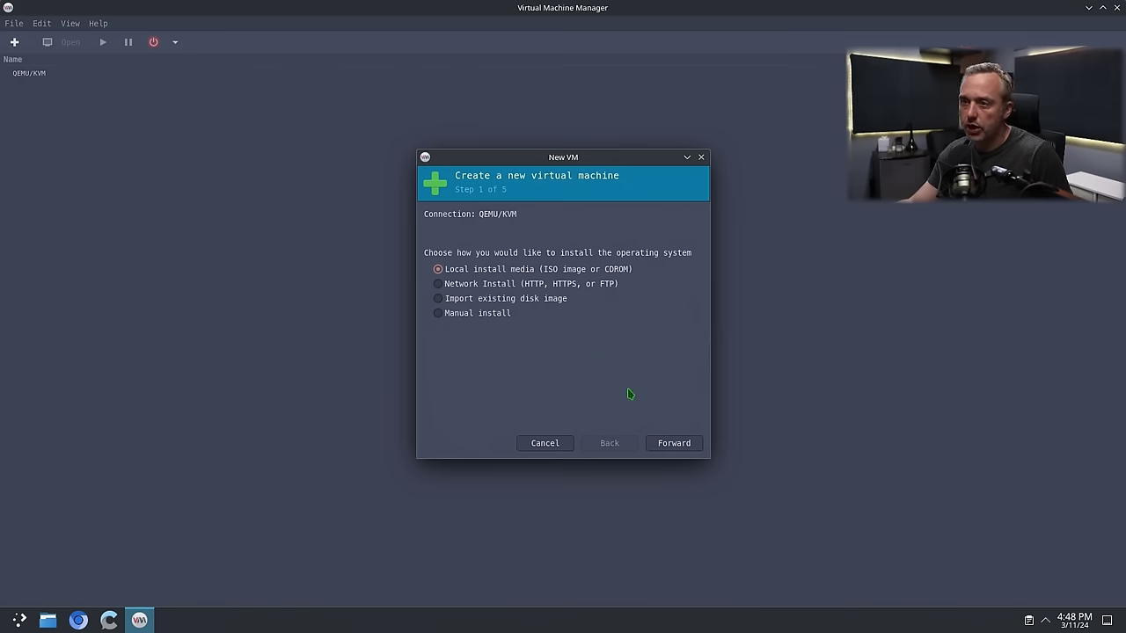
click(689, 446)
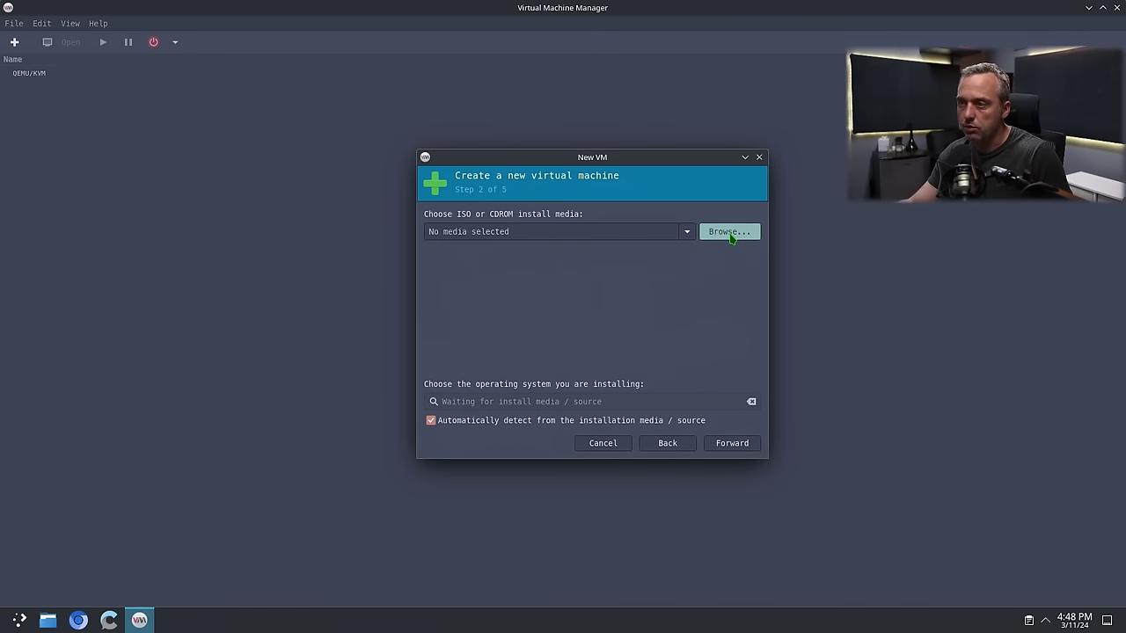
click(672, 443)
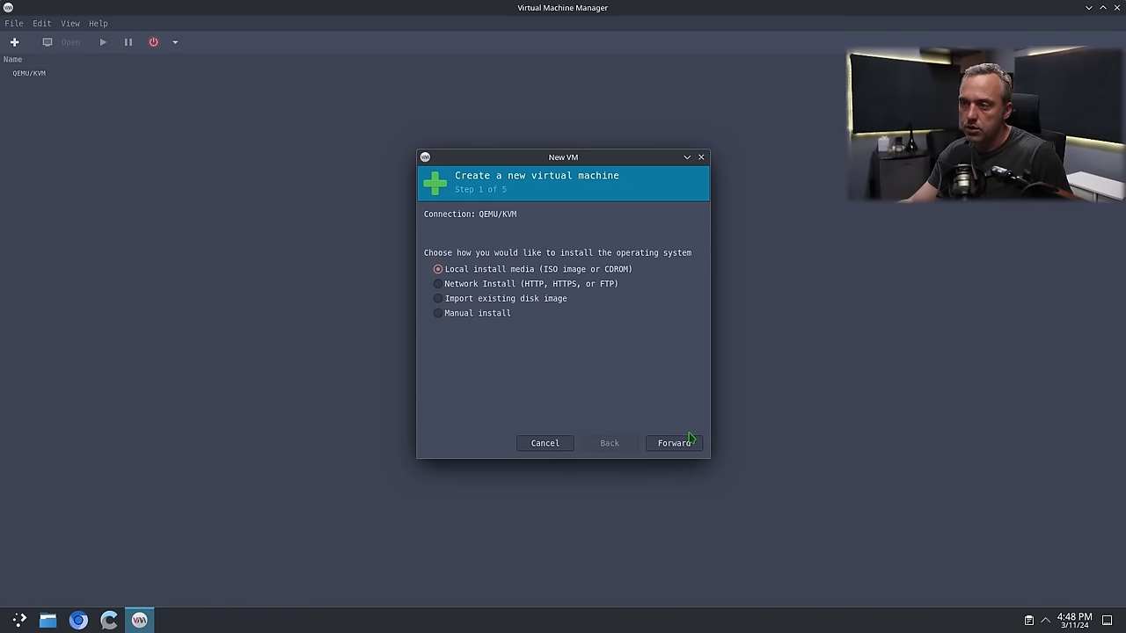
click(674, 442)
click(687, 231)
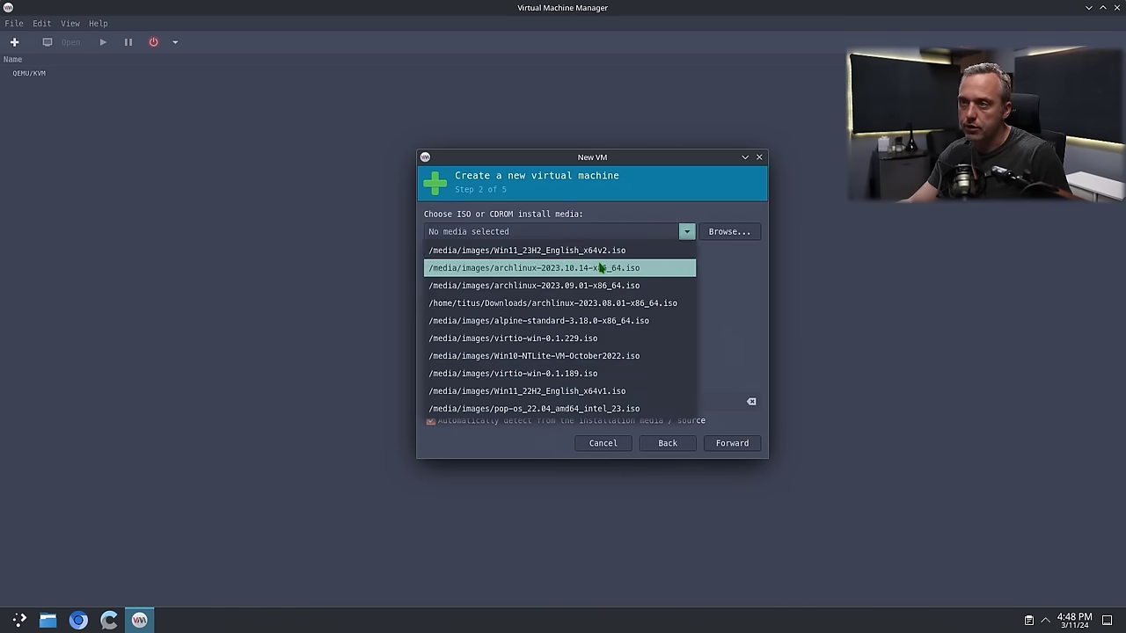
click(551, 250)
click(737, 444)
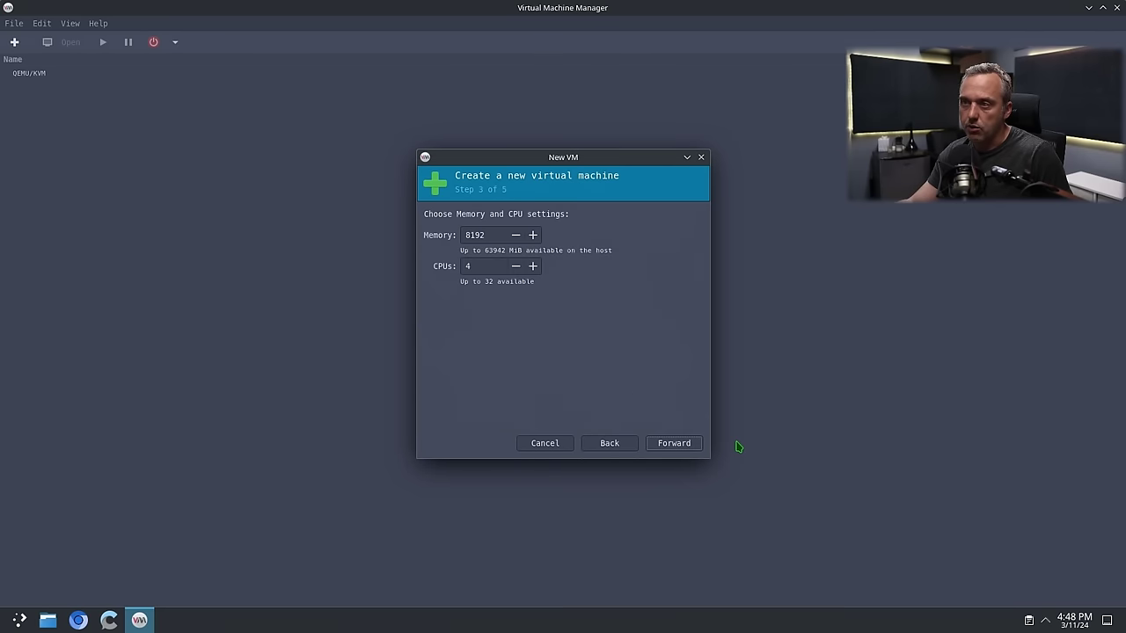
- Allocate 16 CPUs and 16384 MiB of memory to the new virtual machine
click(533, 266)
click(533, 267)
click(533, 266)
click(534, 267)
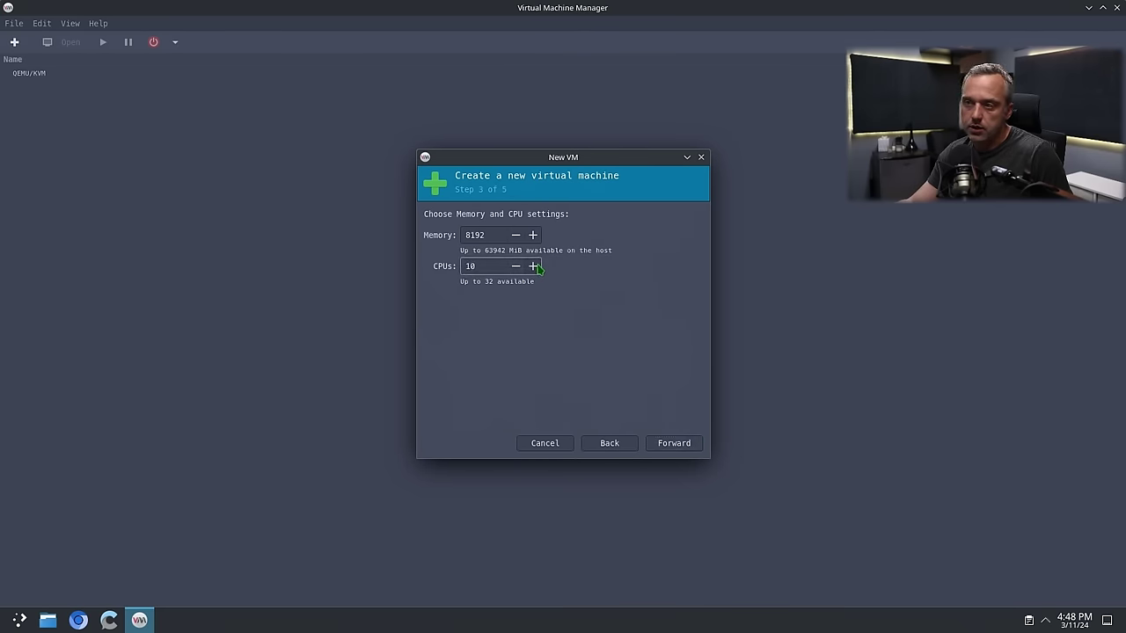
click(533, 267)
click(533, 267)
click(533, 267)
double_click(475, 235)
text(16)
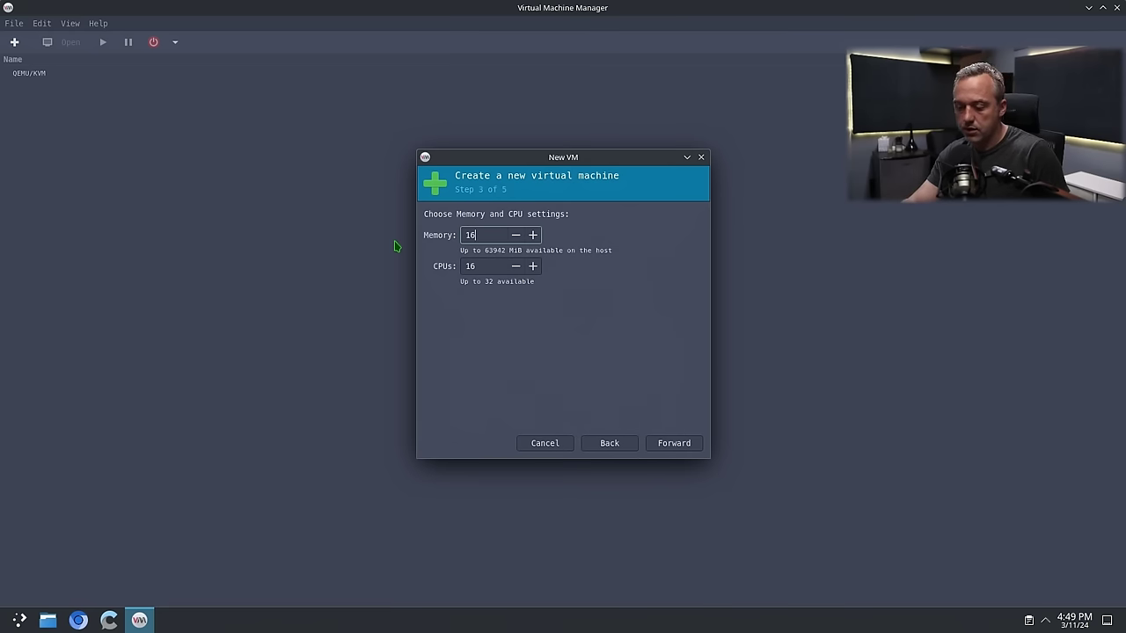
text(384)
click(673, 443)
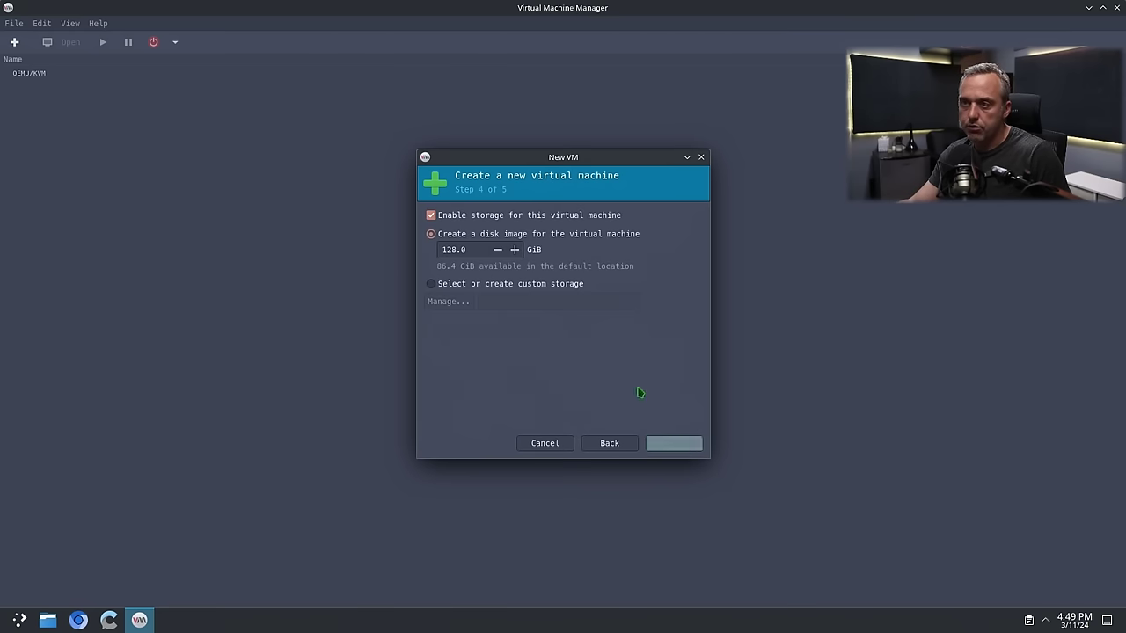
- Create a 20 GiB qcow2 volume named win11 in the VMs pool and choose it as custom storage
click(471, 286)
click(473, 302)
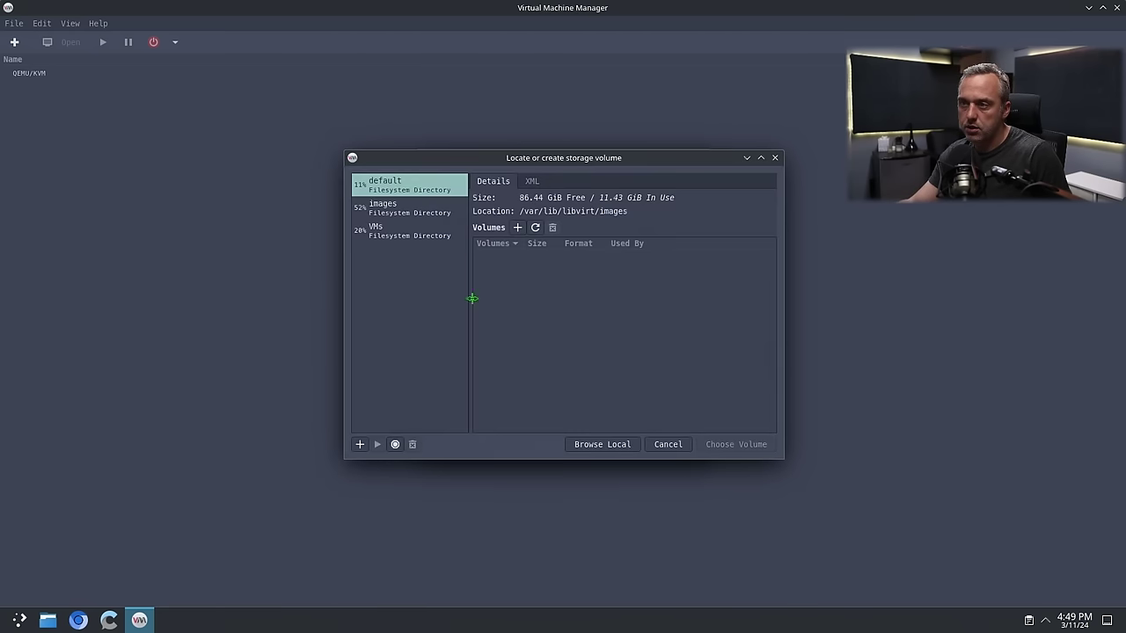
click(387, 234)
click(528, 259)
click(517, 227)
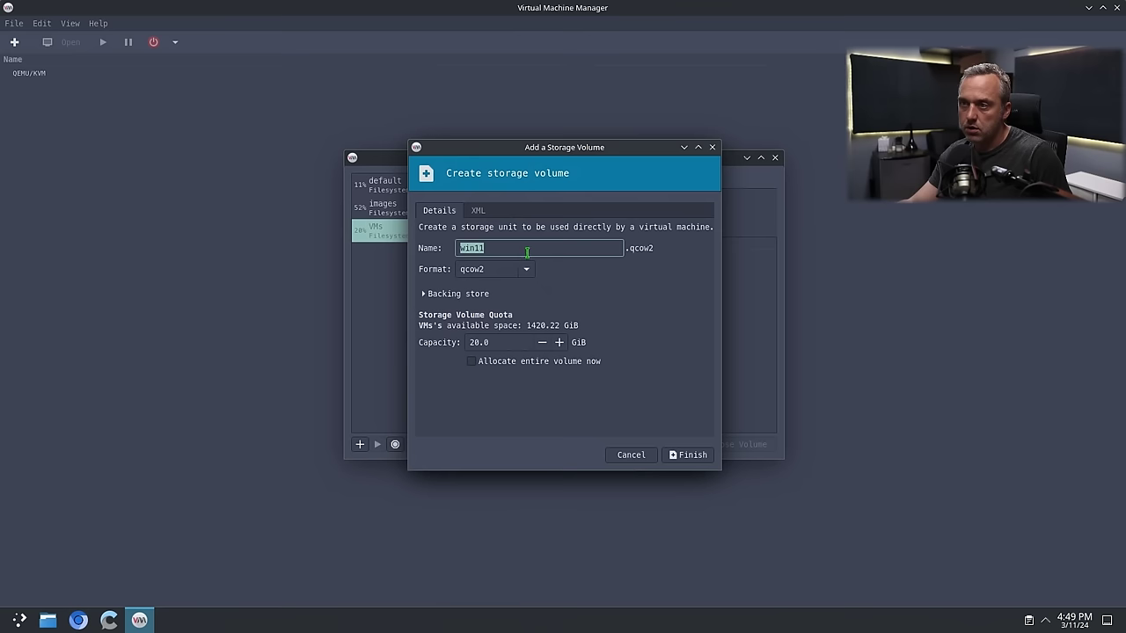
click(700, 454)
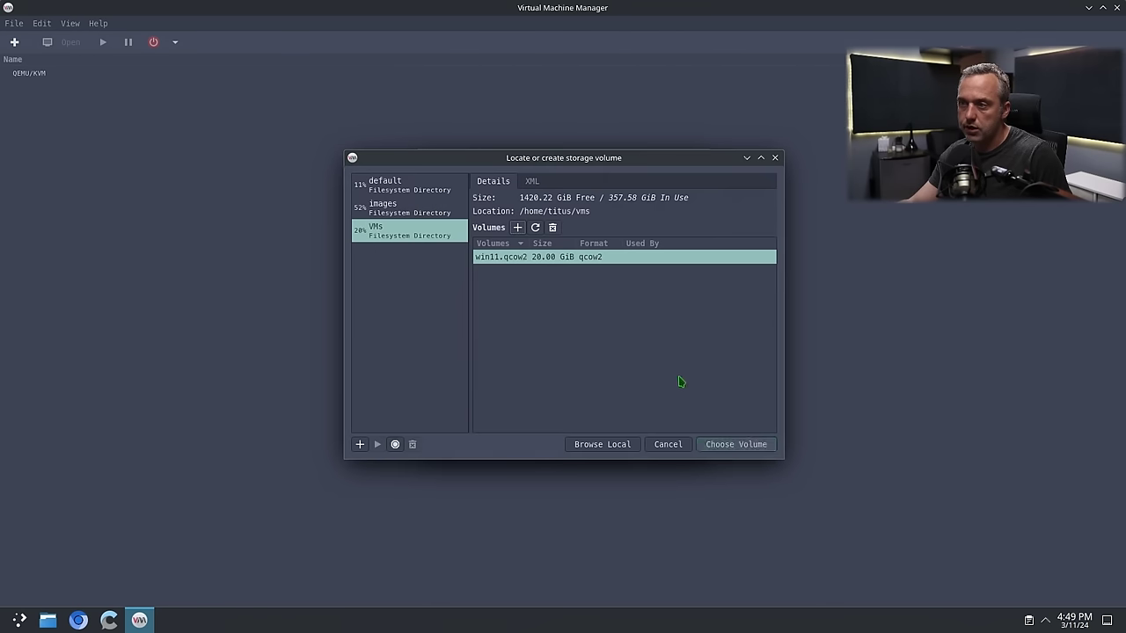
click(753, 445)
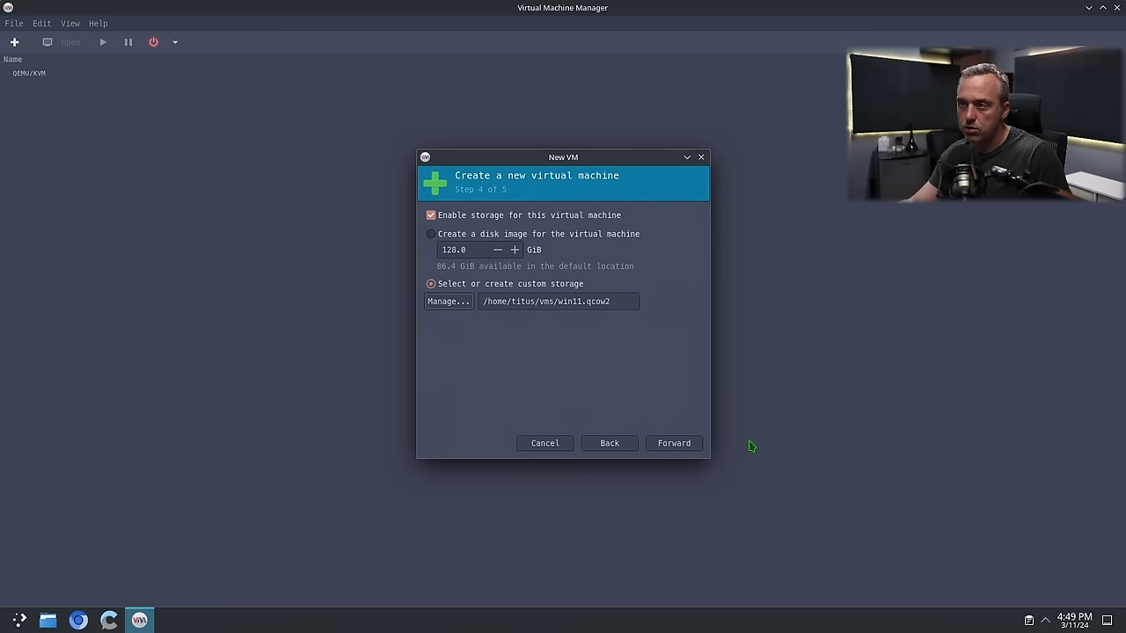
- Enable customizing the win11 configuration before install, finish the wizard and start the default virtual network
click(691, 445)
click(471, 323)
click(691, 443)
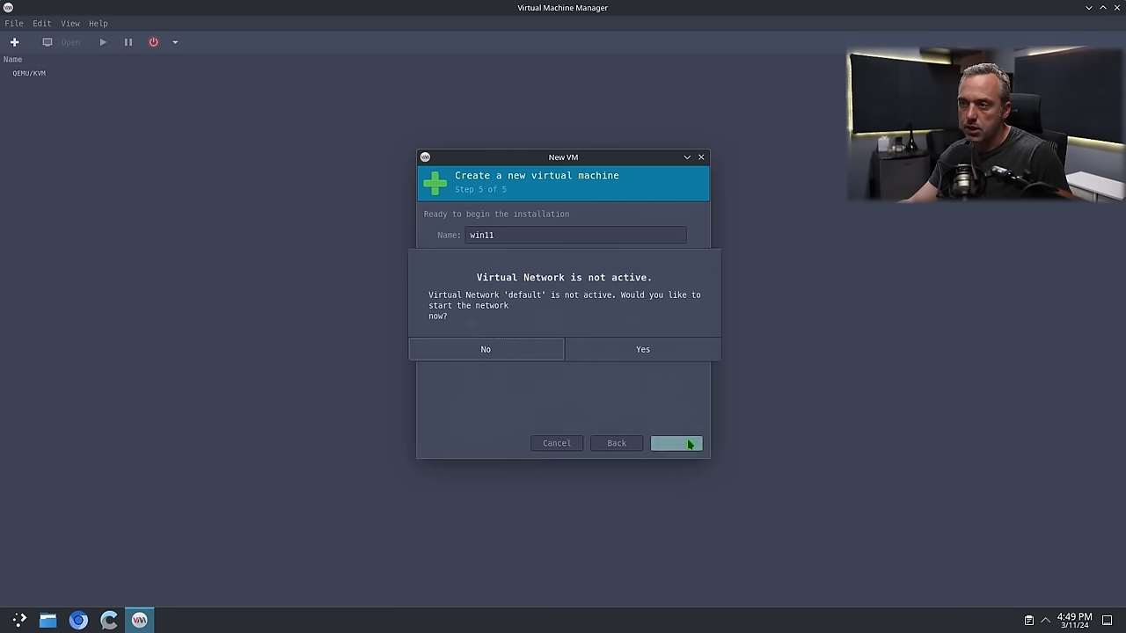
click(628, 358)
- Apply a manual CPU topology of 1 socket, 8 cores and 2 threads, then try to begin the win11 installation
click(303, 144)
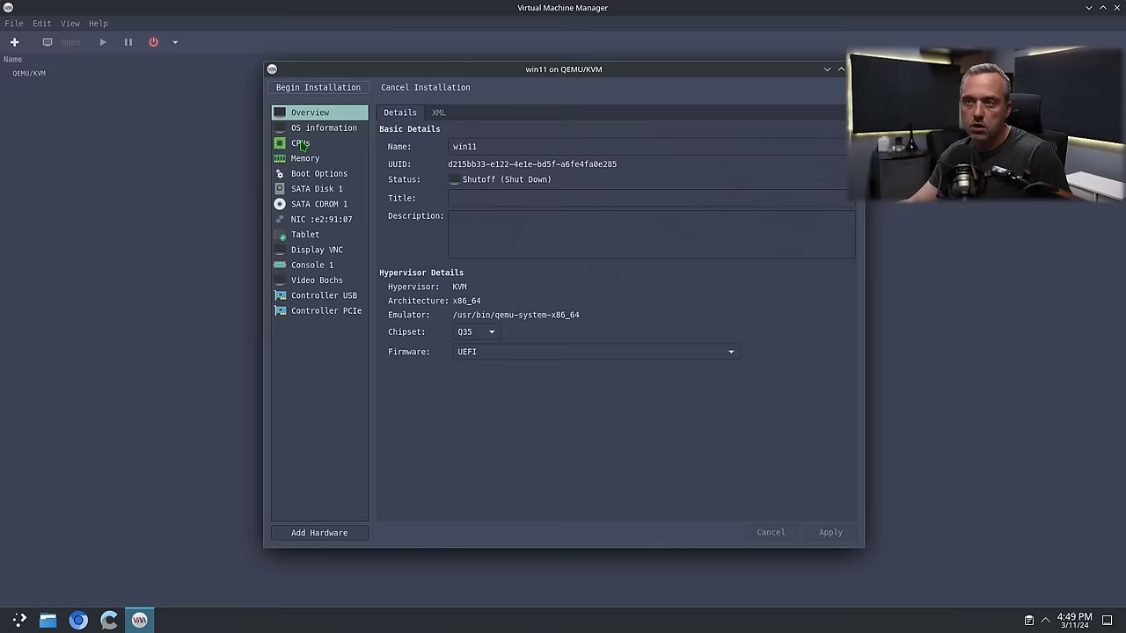
click(407, 216)
click(401, 227)
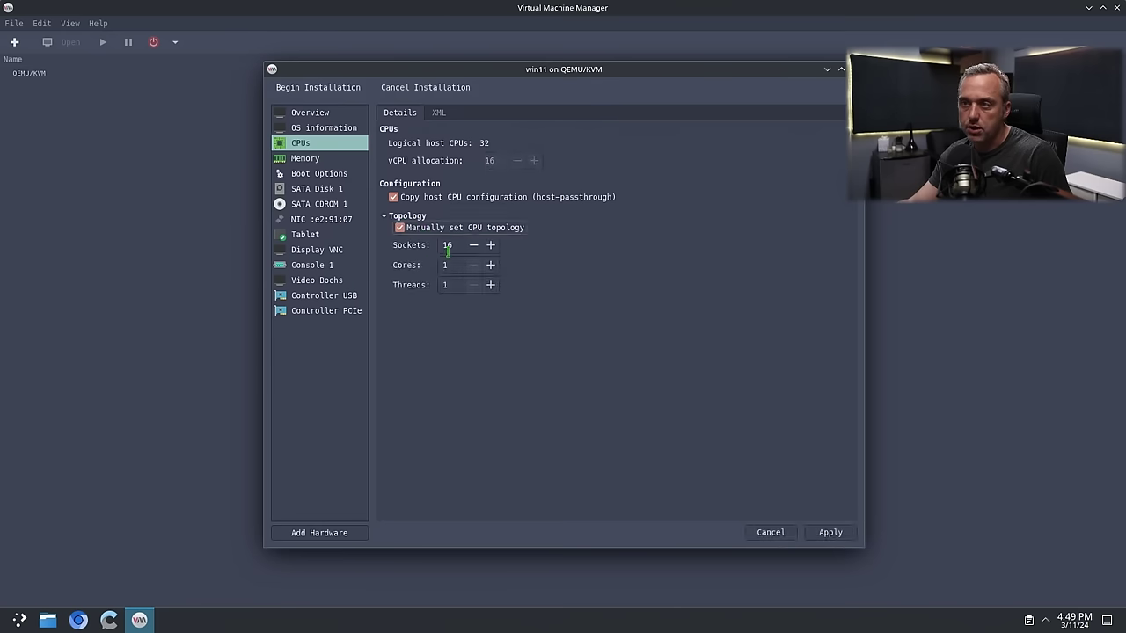
click(473, 244)
double_click(447, 244)
text(1)
click(491, 265)
click(491, 265)
click(491, 265)
click(491, 265)
click(491, 265)
click(491, 265)
click(491, 265)
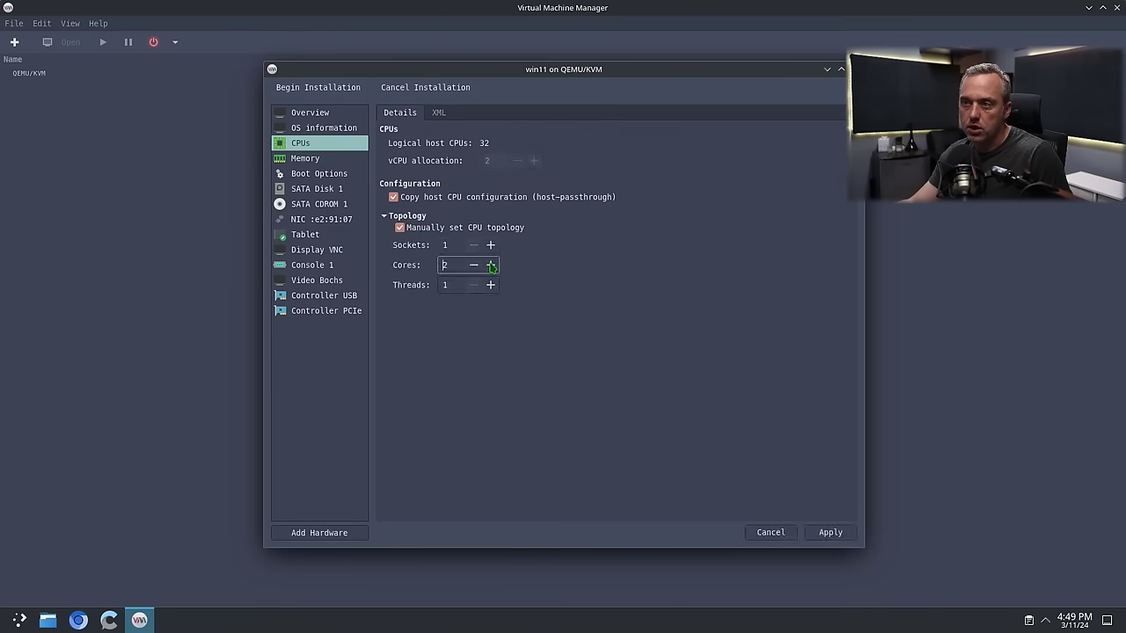
click(491, 285)
click(835, 532)
click(315, 88)
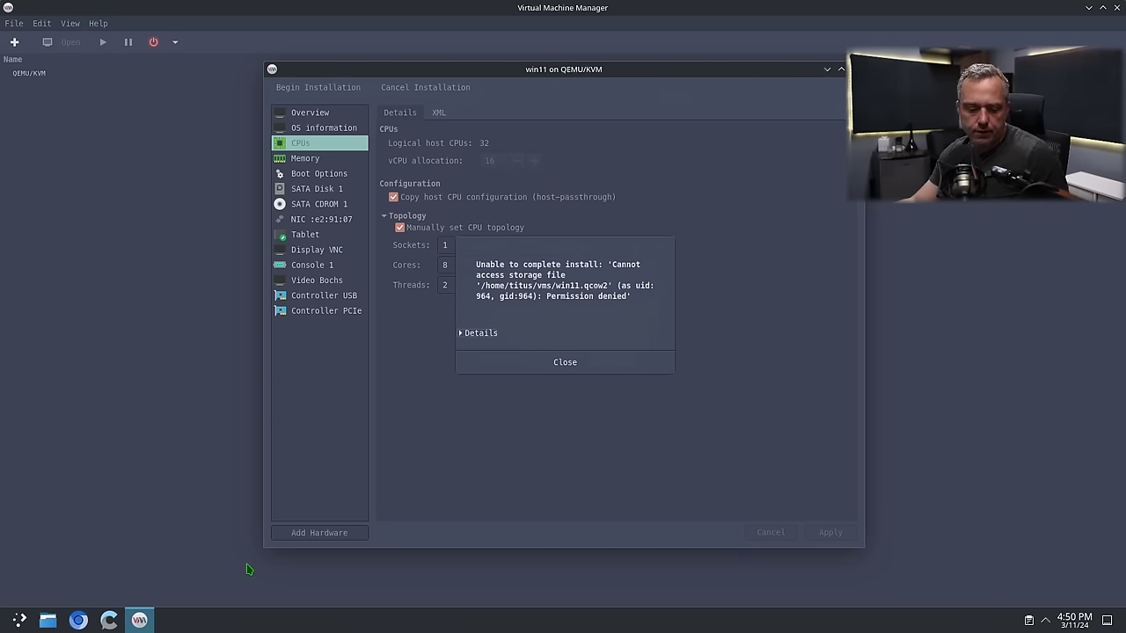
- Open /etc/libvirt/qemu.conf with sudo vim in a new terminal window
key(super+Return)
text(sudo)
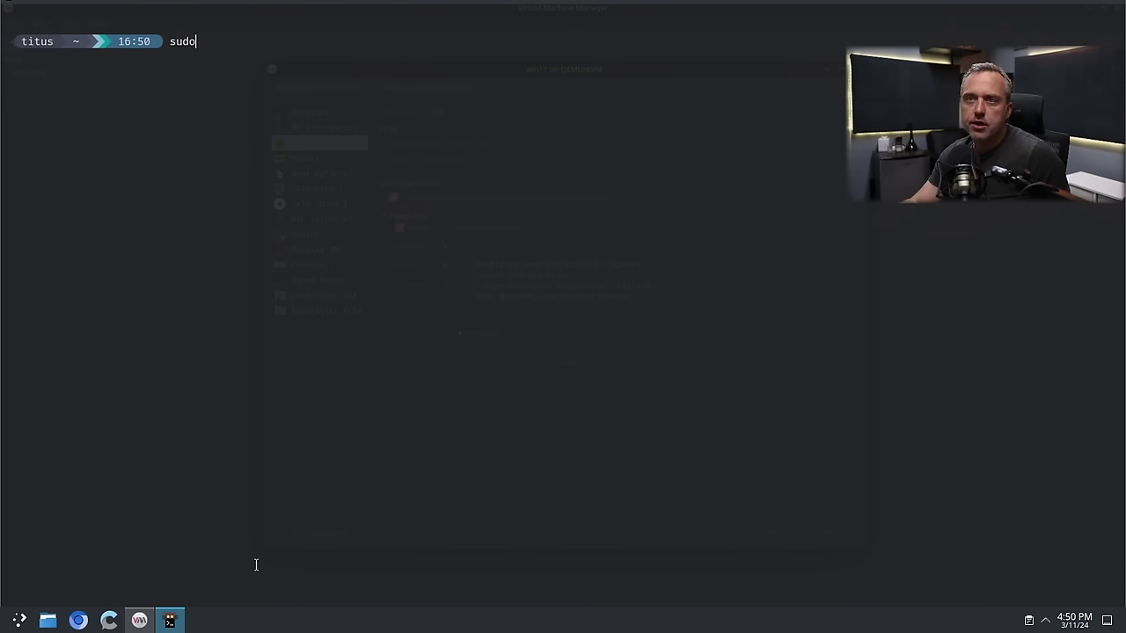
text( vim /etc/lib)
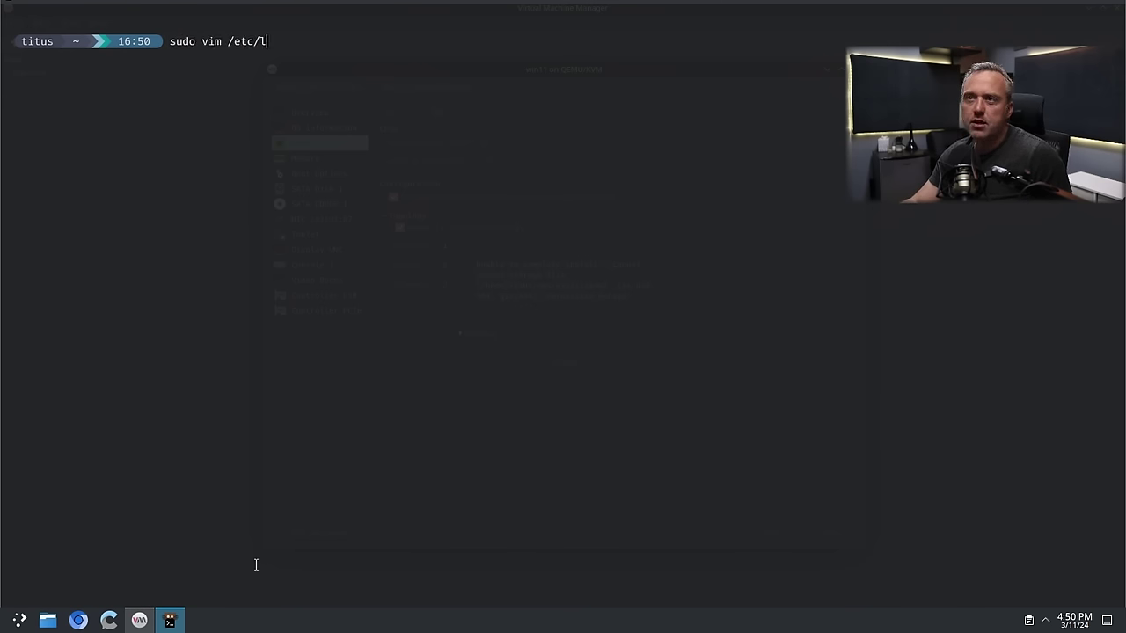
key(Tab)
text(vi)
key(Tab)
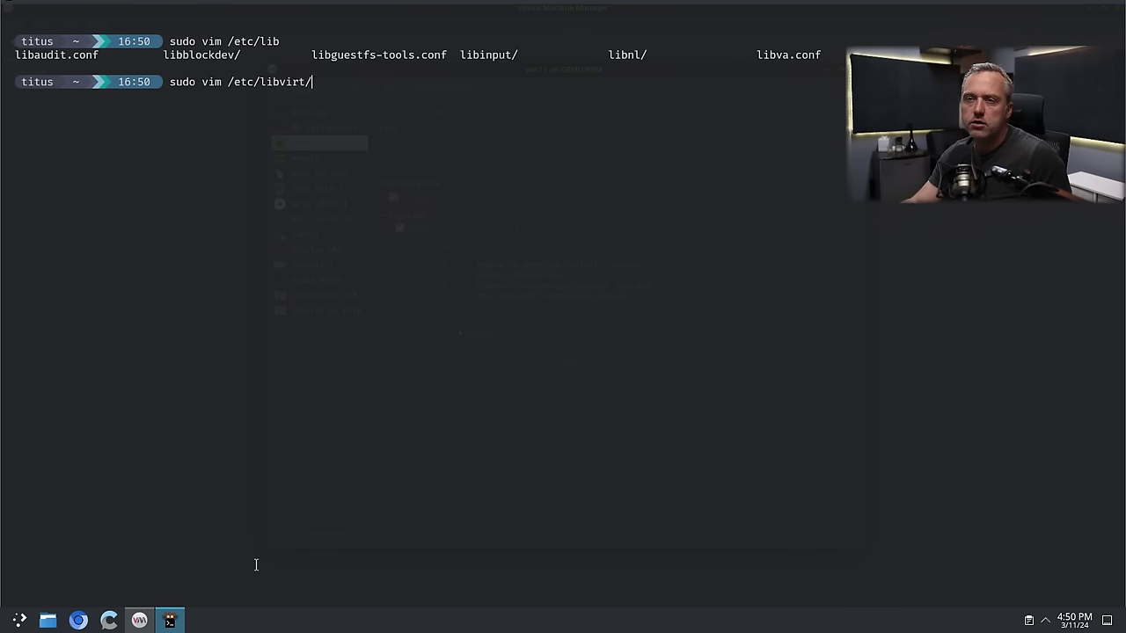
text(qe)
key(Tab)
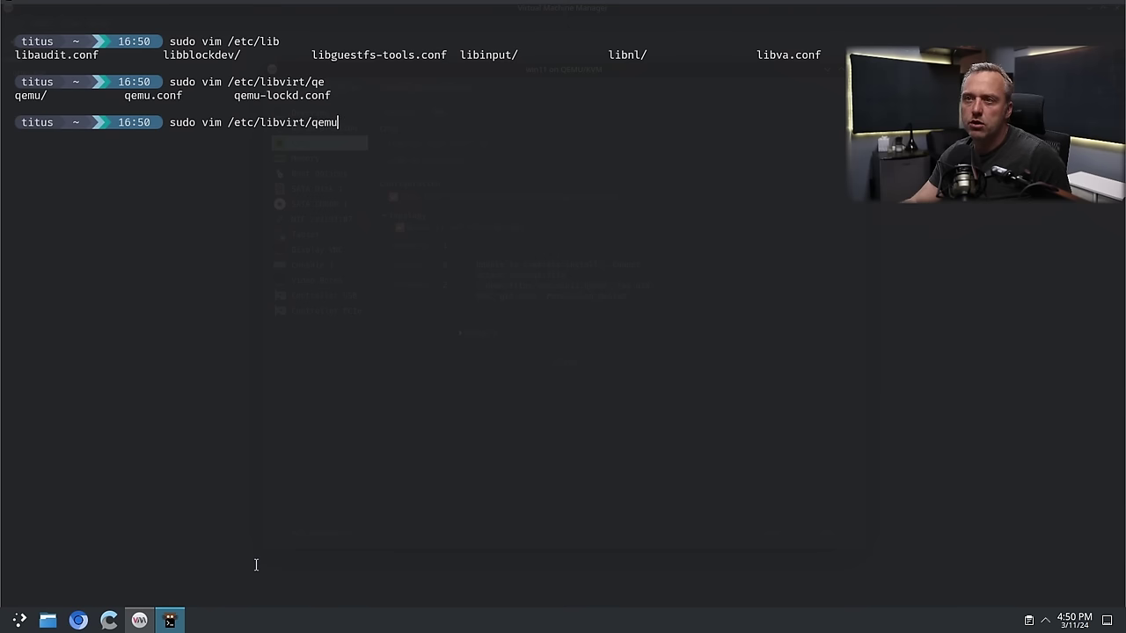
text(.c)
key(Tab)
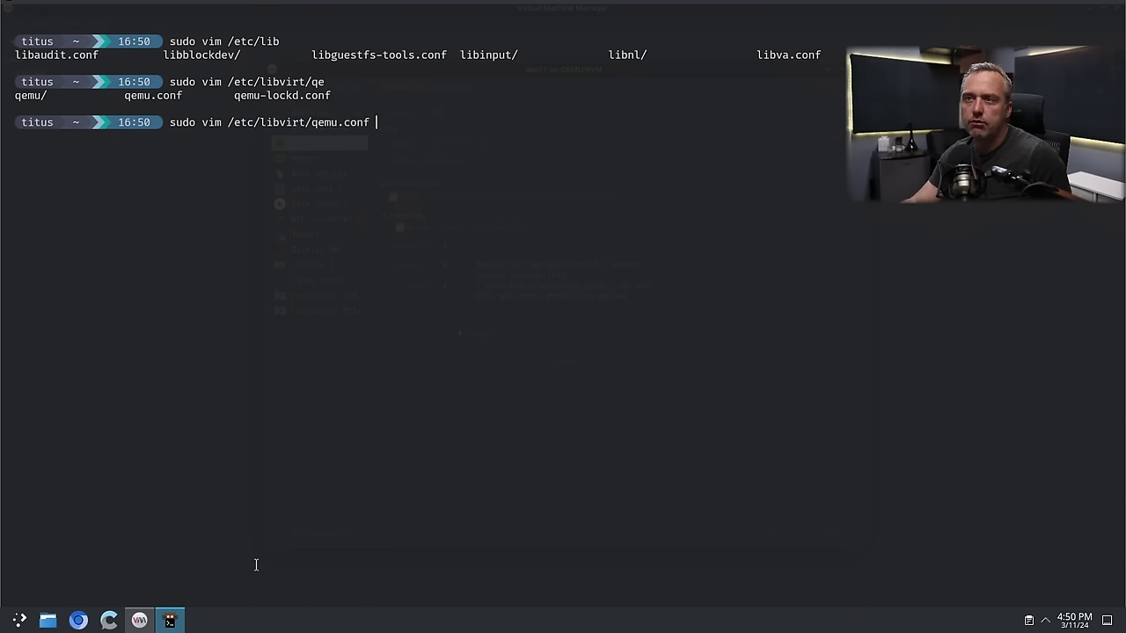
key(Return)
- Uncomment the user setting for QEMU processes in qemu.conf and set it to the local account's username
key(ctrl+f)
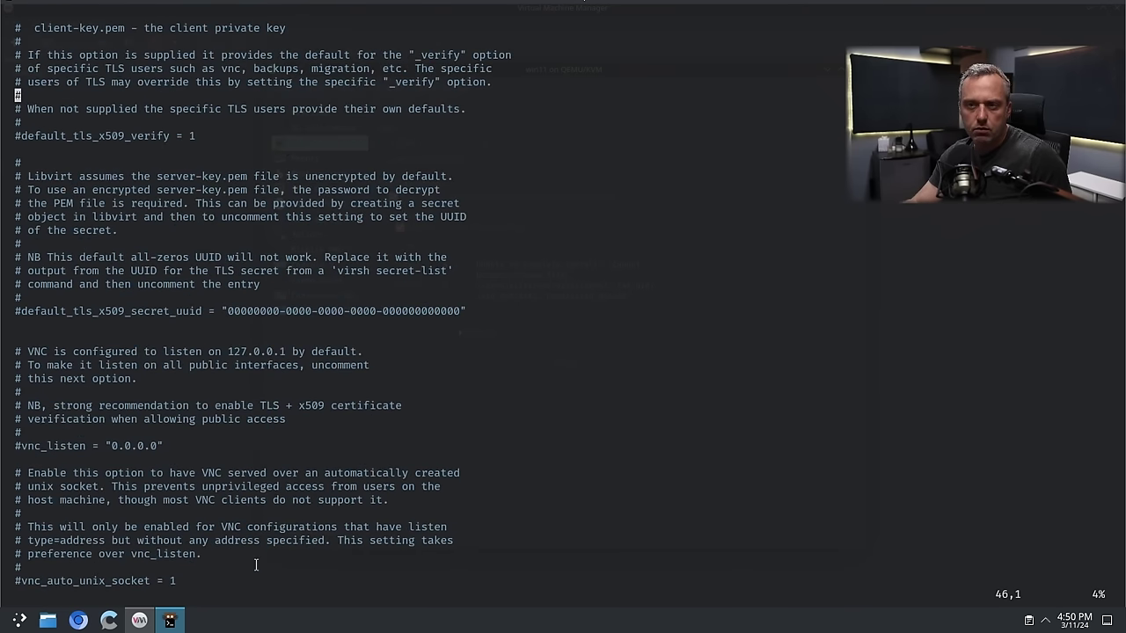
key(ctrl+f)
key(ctrl+f)
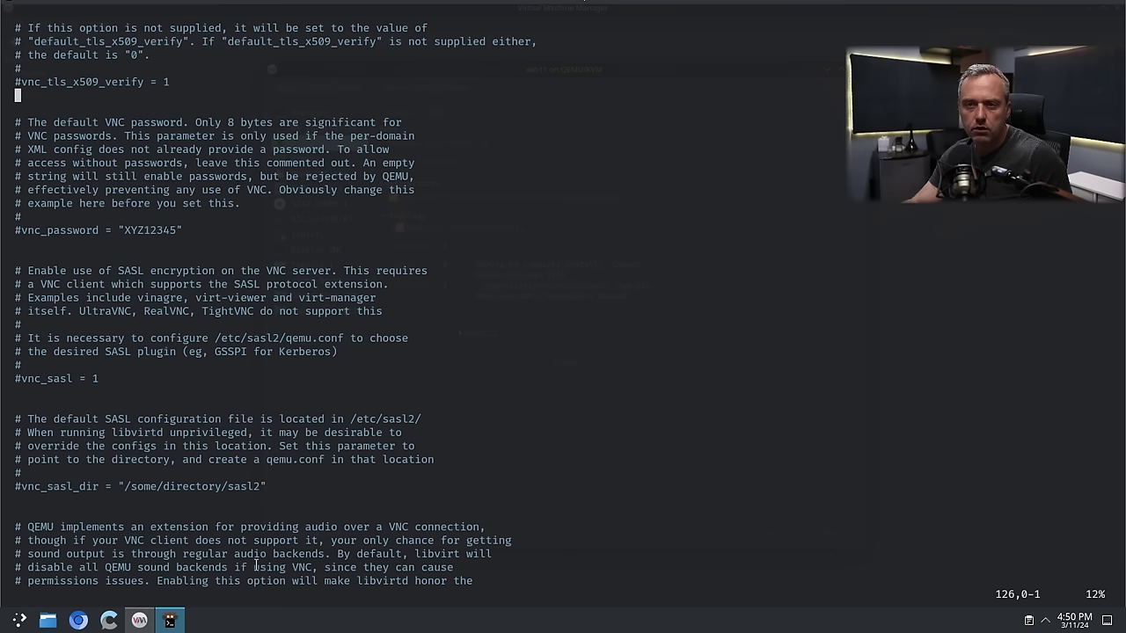
key(ctrl+f)
key(ctrl+f)
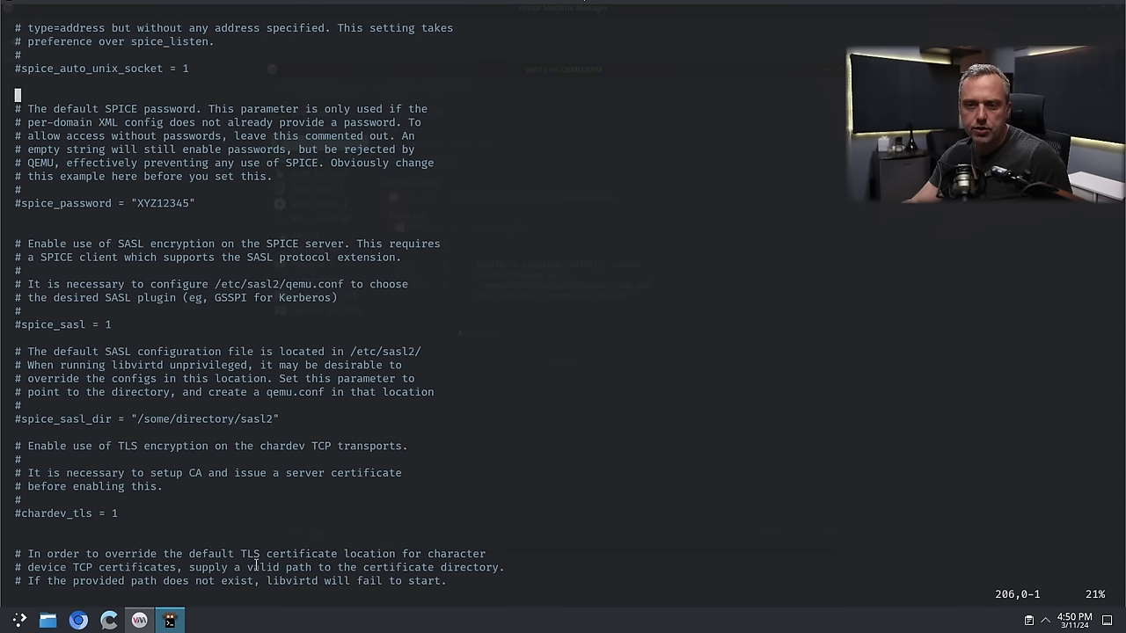
key(ctrl+f)
key(ctrl+f)
key(ctrl+f)
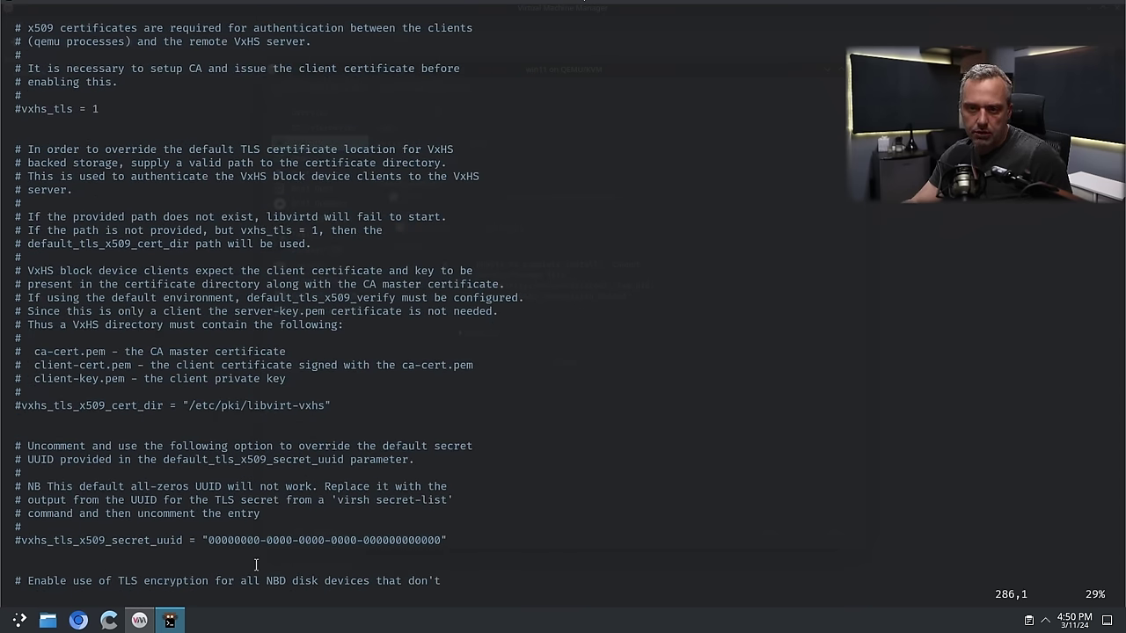
key(ctrl+f)
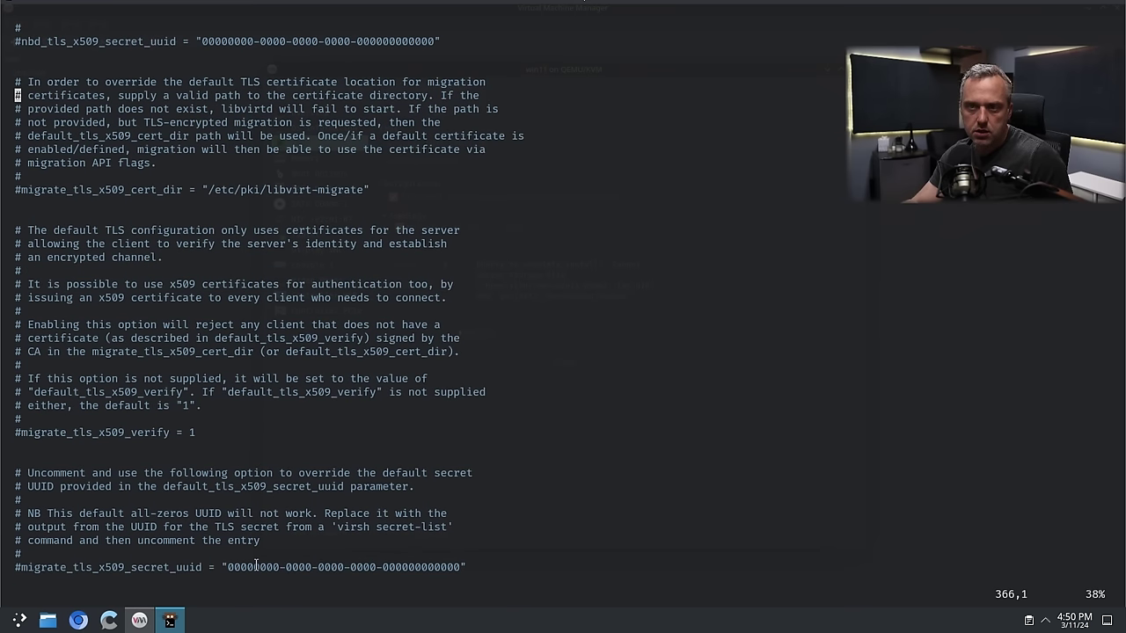
key(ctrl+f)
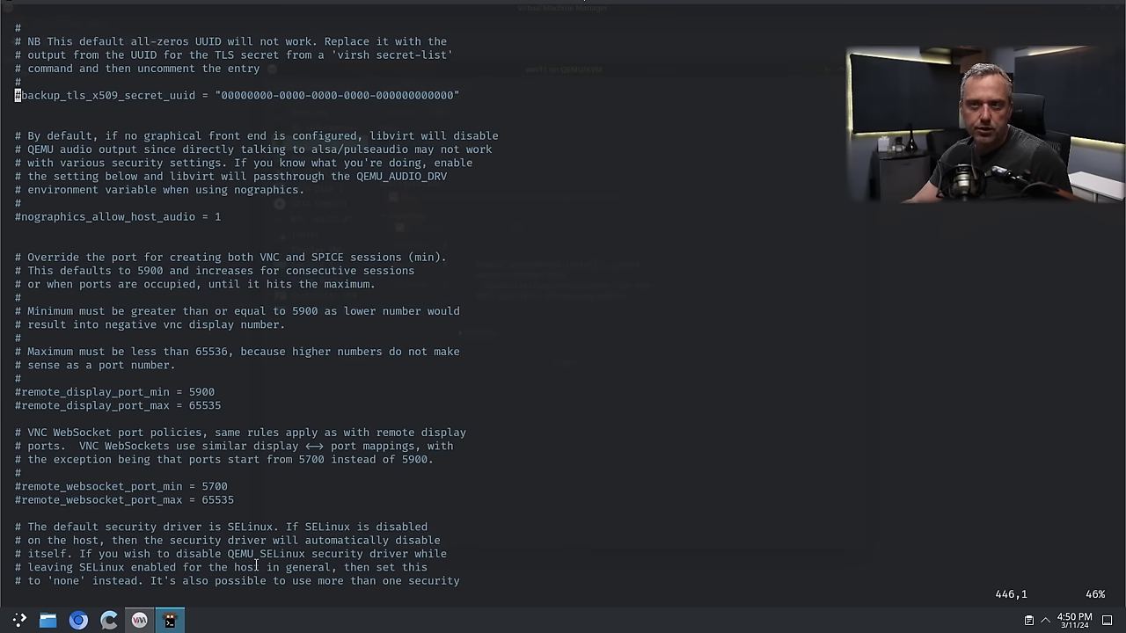
key(ctrl+f)
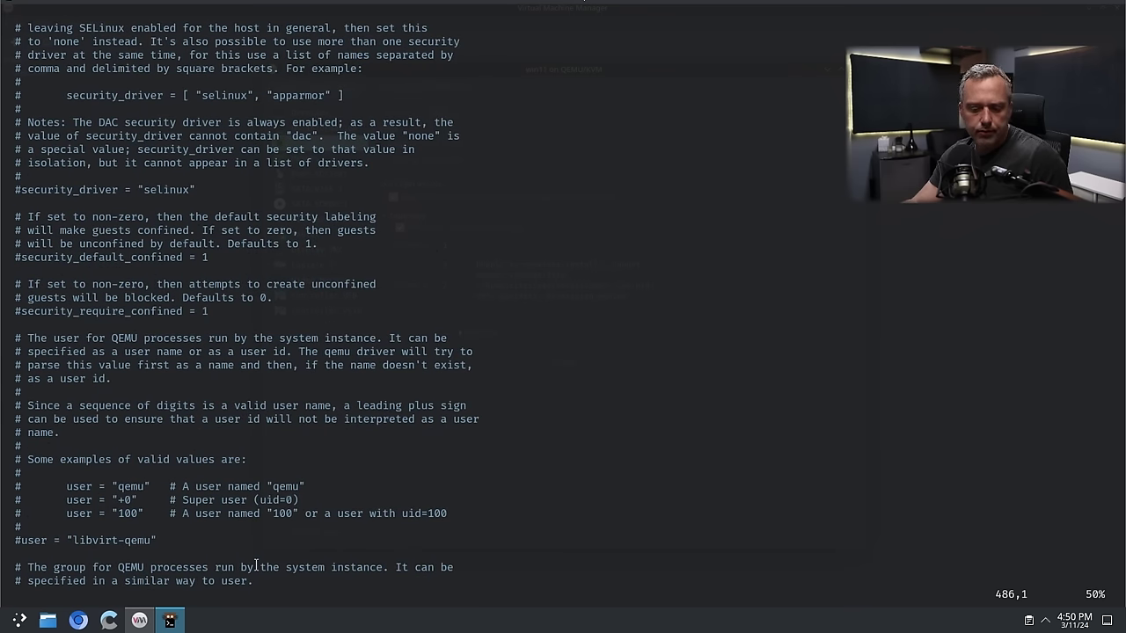
key(j)
key(j)
key(j)
key(j)
key(j)
key(j)
key(j)
key(j)
key(j)
key(j)
key(j)
key(j)
key(j)
key(j)
key(j)
key(j)
key(j)
key(j)
key(j)
key(j)
key(j)
key(j)
key(j)
key(j)
key(j)
key(j)
key(j)
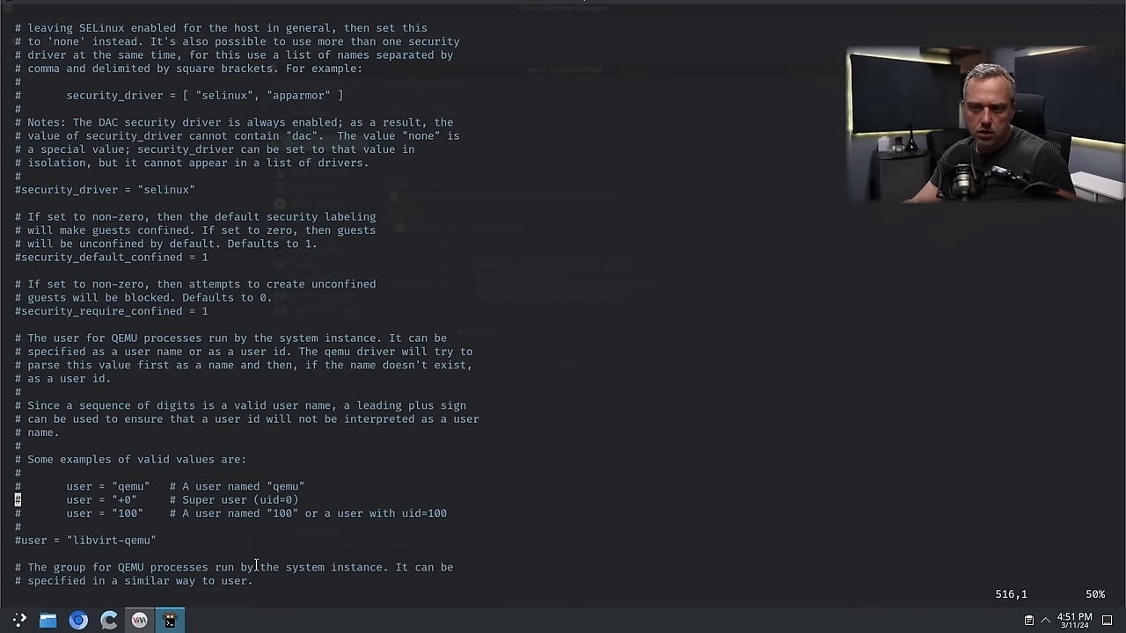
key(Down)
key(Down)
key(Down)
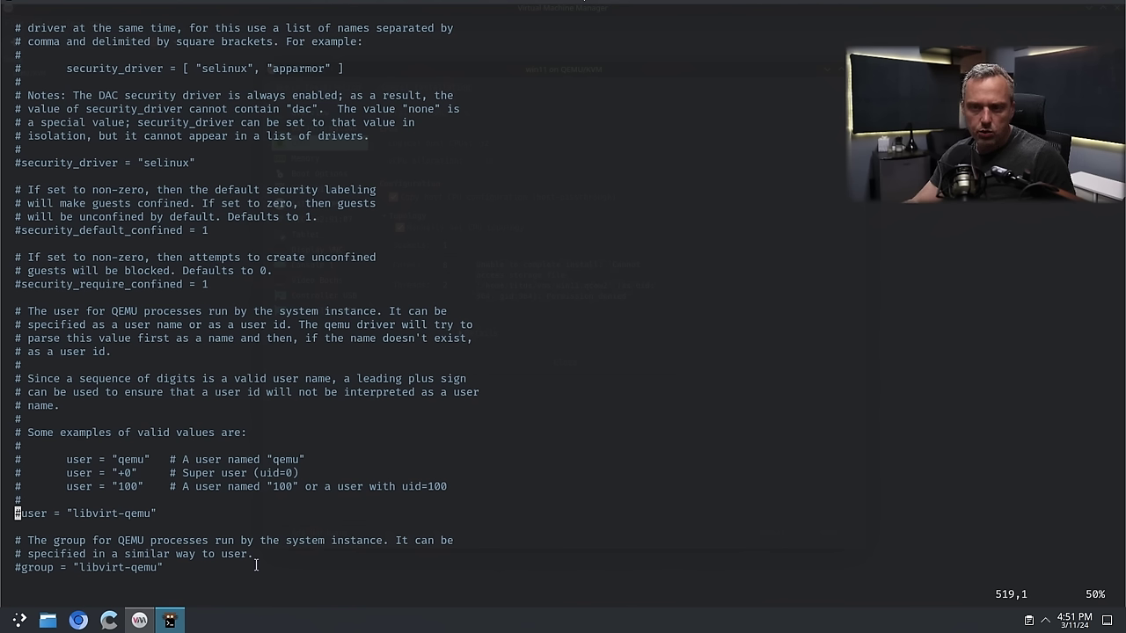
key(x)
key(dollar)
key(h)
key(h)
key(h)
key(h)
key(h)
key(h)
key(h)
key(h)
key(h)
key(h)
key(h)
key(h)
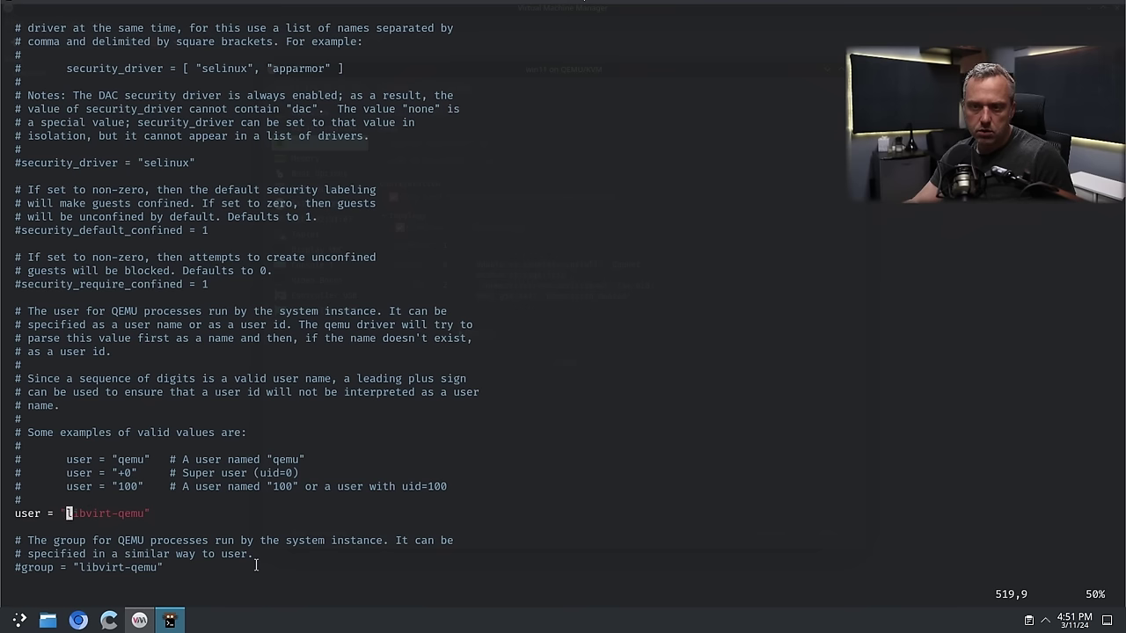
key(c)
key(t)
key(quotedbl)
text(titus)
key(Escape)
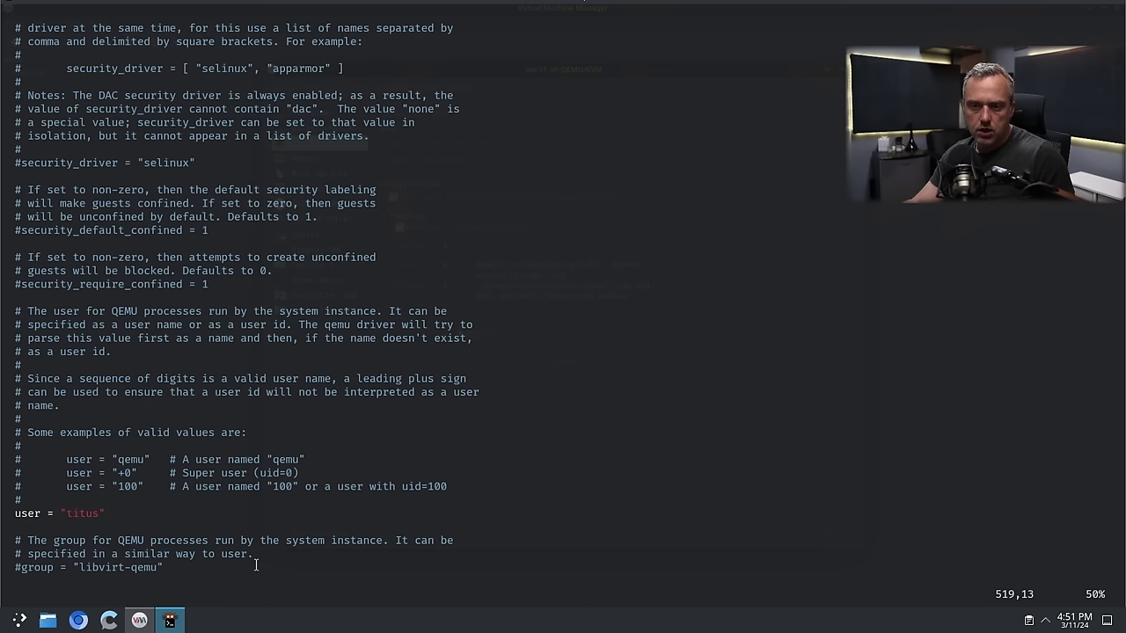
- Uncomment the group setting for QEMU processes and set it to "libvirt"
key(j)
key(j)
key(j)
key(j)
key(0)
key(x)
key(j)
key(k)
key(c)
key(c)
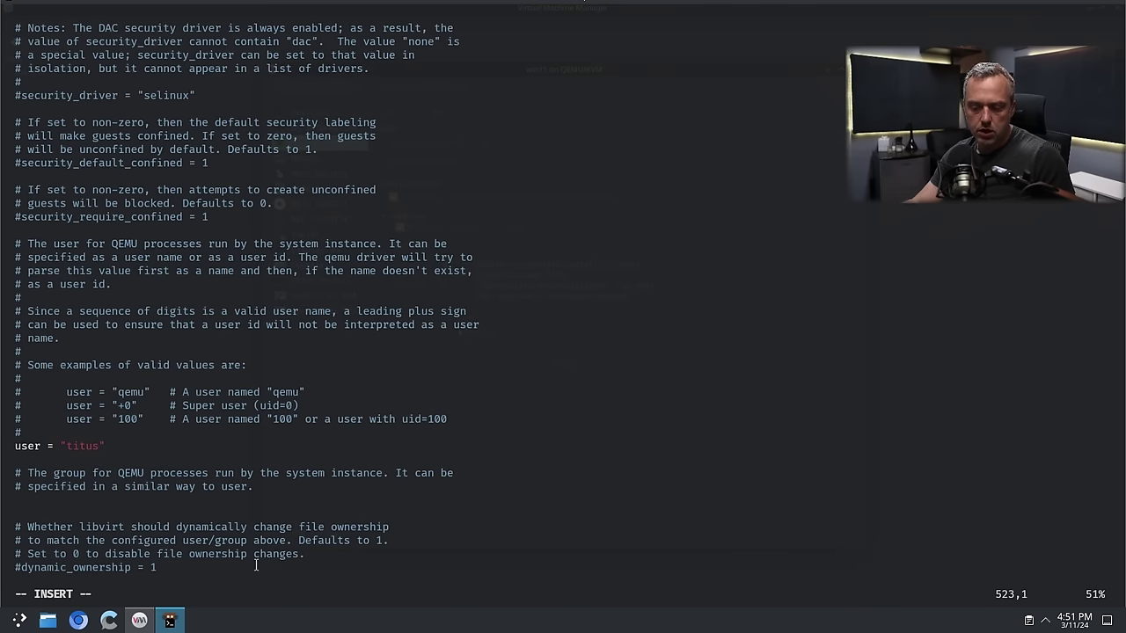
key(Escape)
key(u)
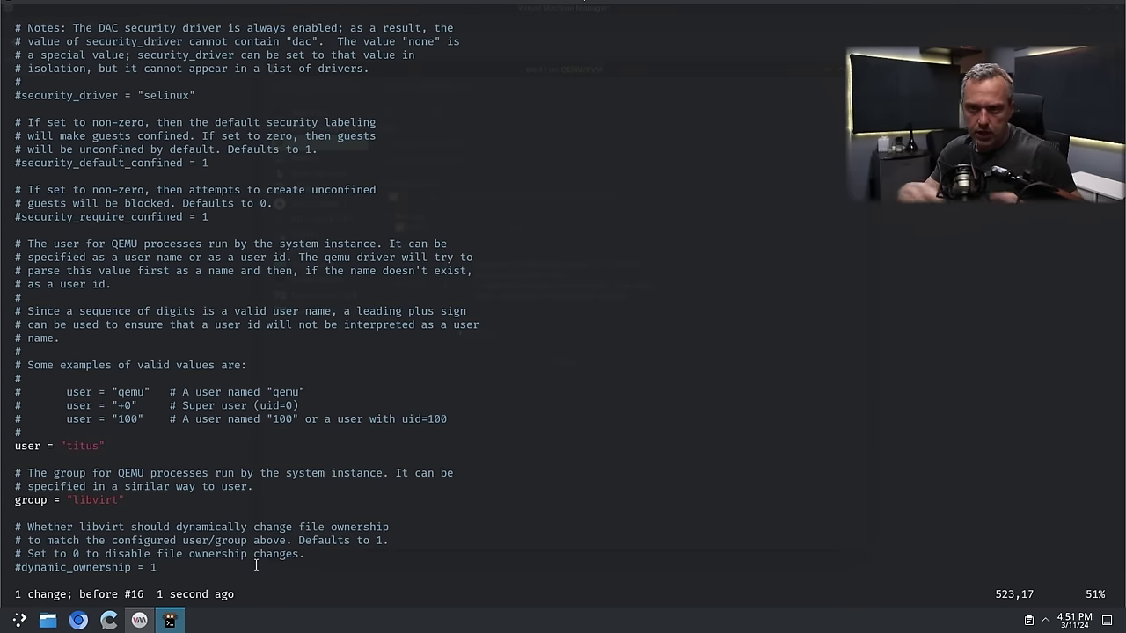
- Review the remaining qemu.conf settings through the end of the file, and save and close it
key(ctrl+f)
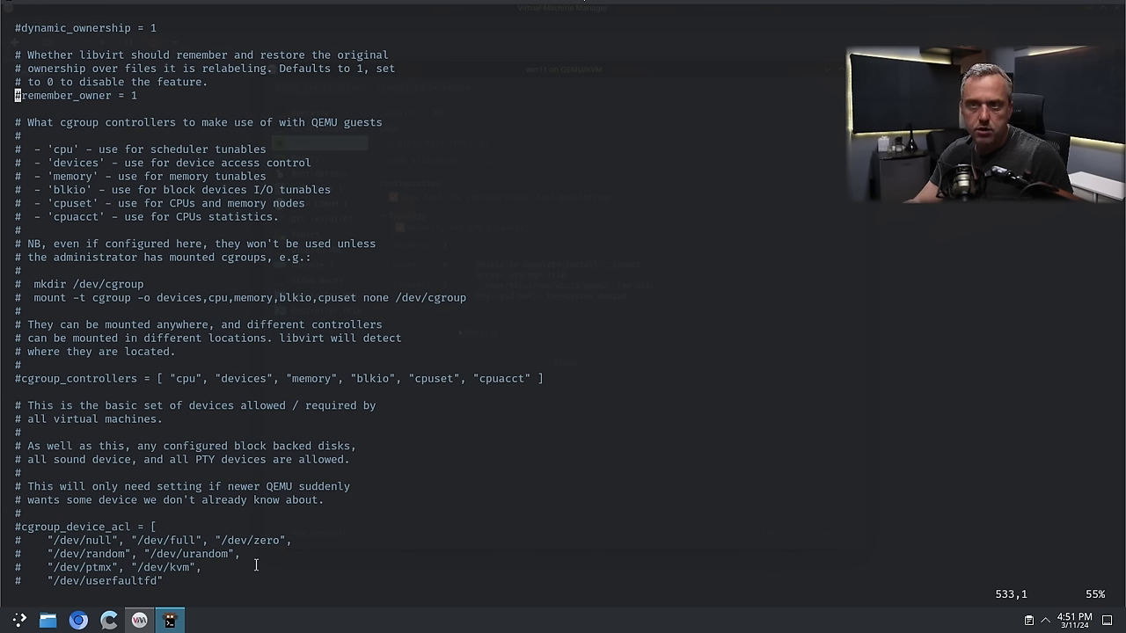
key(ctrl+f)
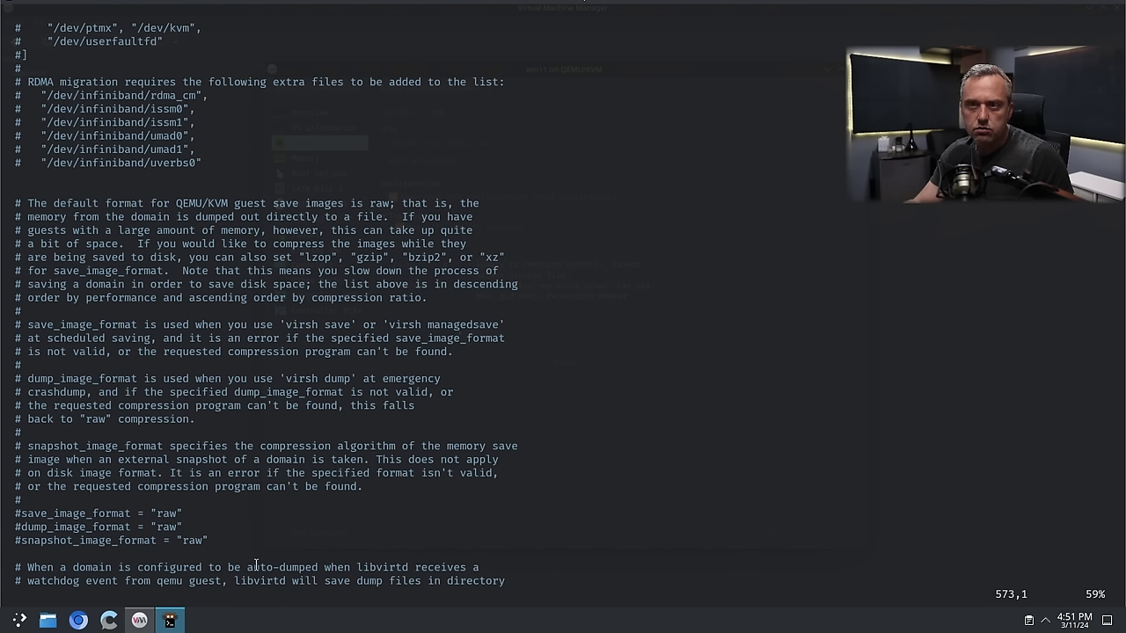
key(ctrl+f)
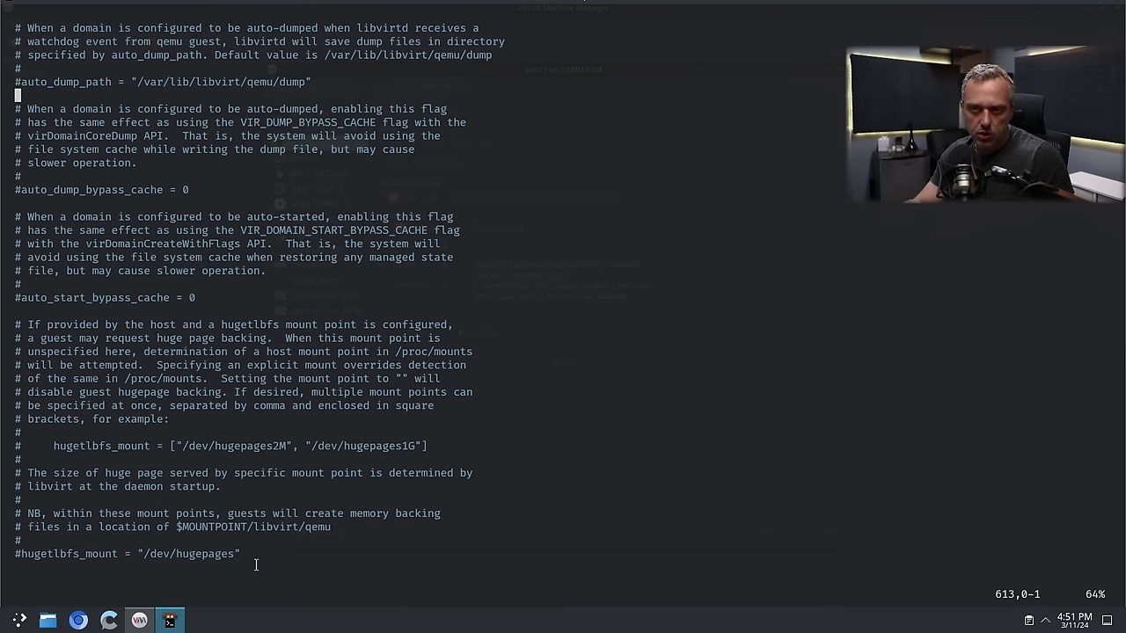
key(ctrl+f)
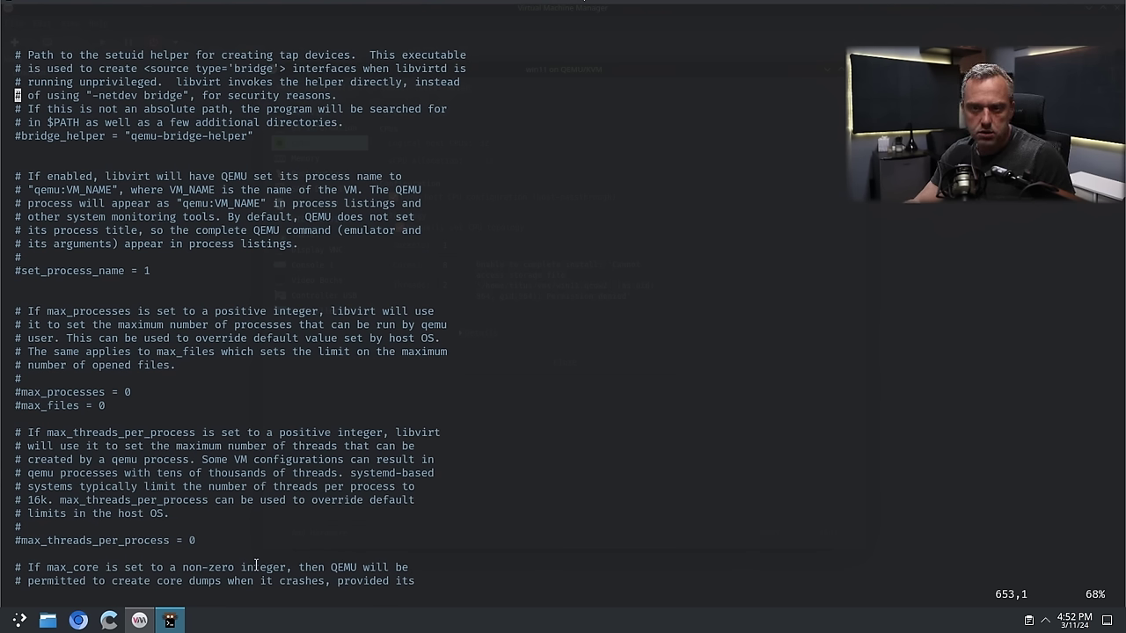
key(ctrl+f)
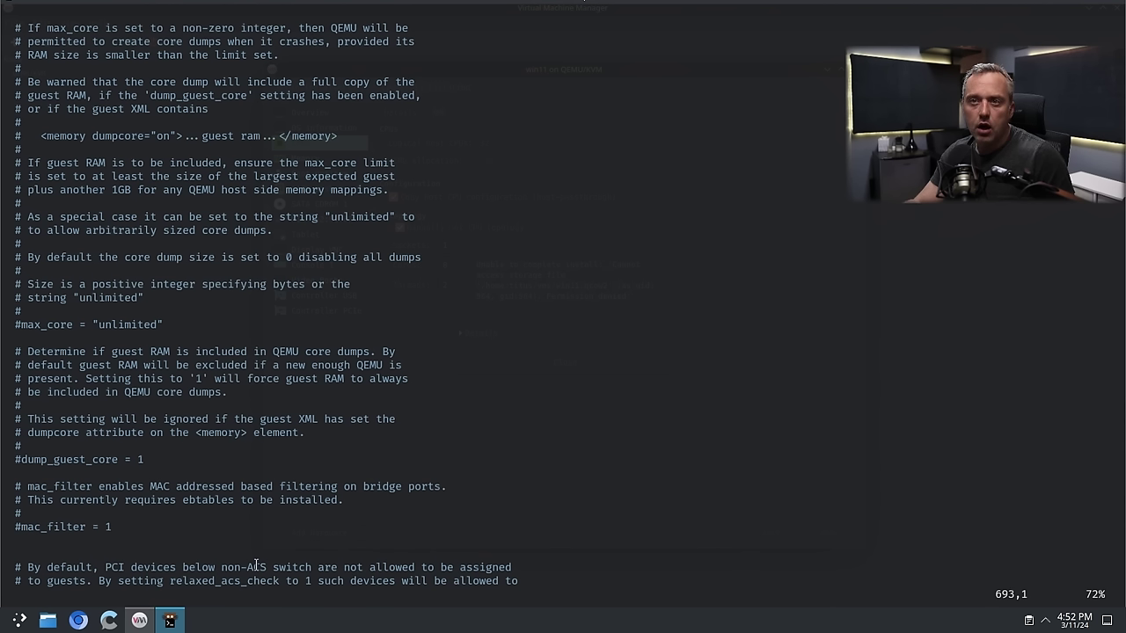
key(ctrl+f)
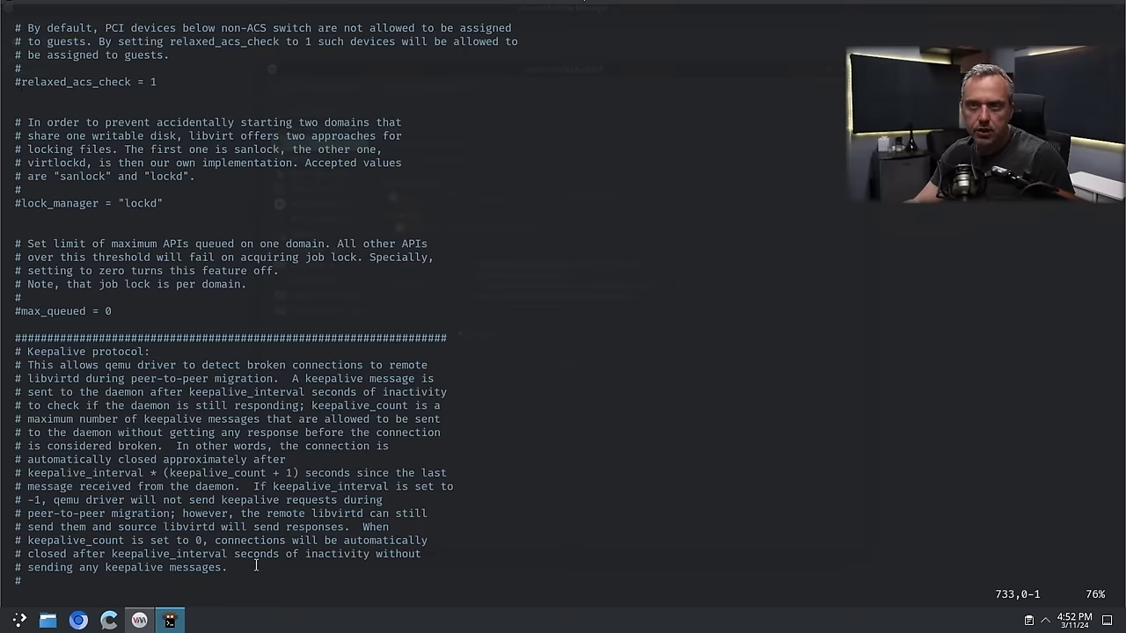
key(ctrl+f)
key(ctrl+f)
key(ctrl+f)
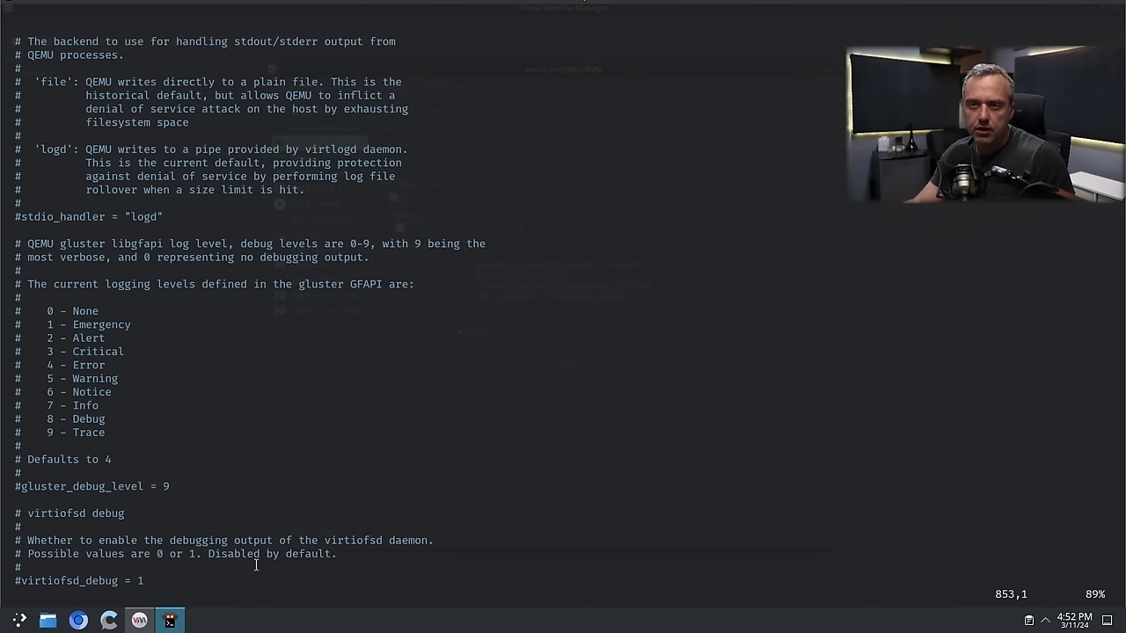
key(ctrl+f)
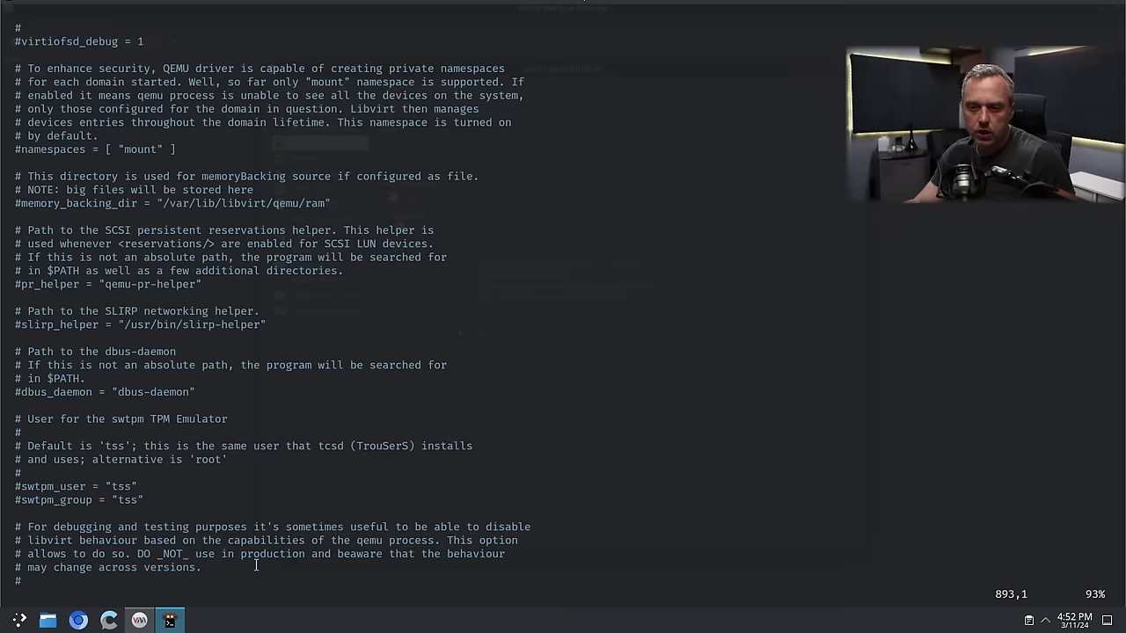
key(ctrl+f)
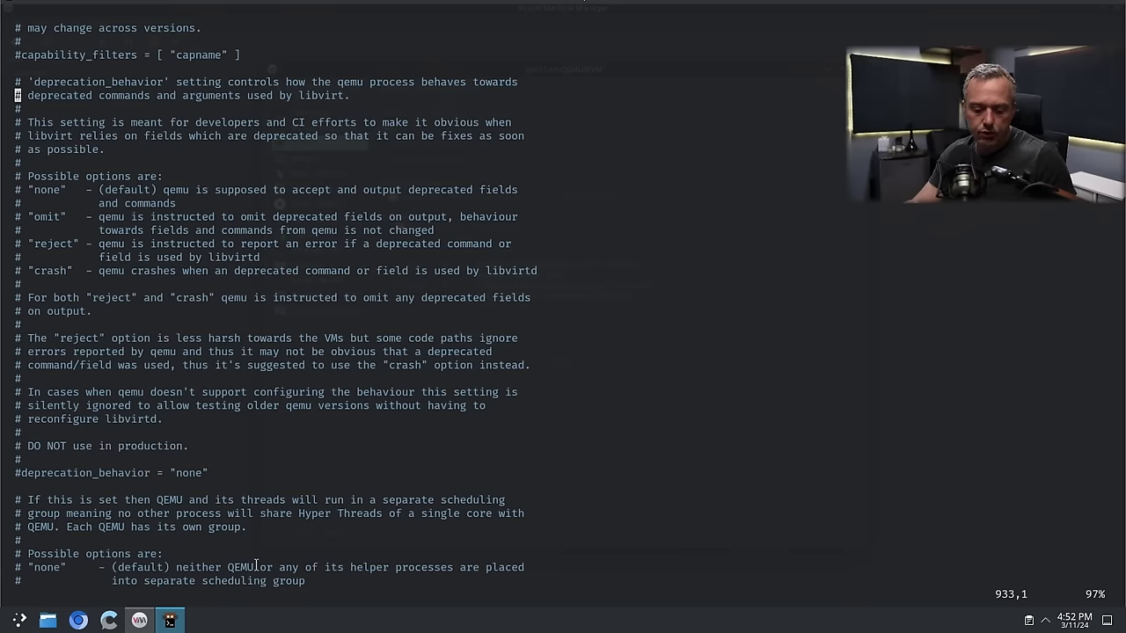
key(ctrl+f)
key(ctrl+f)
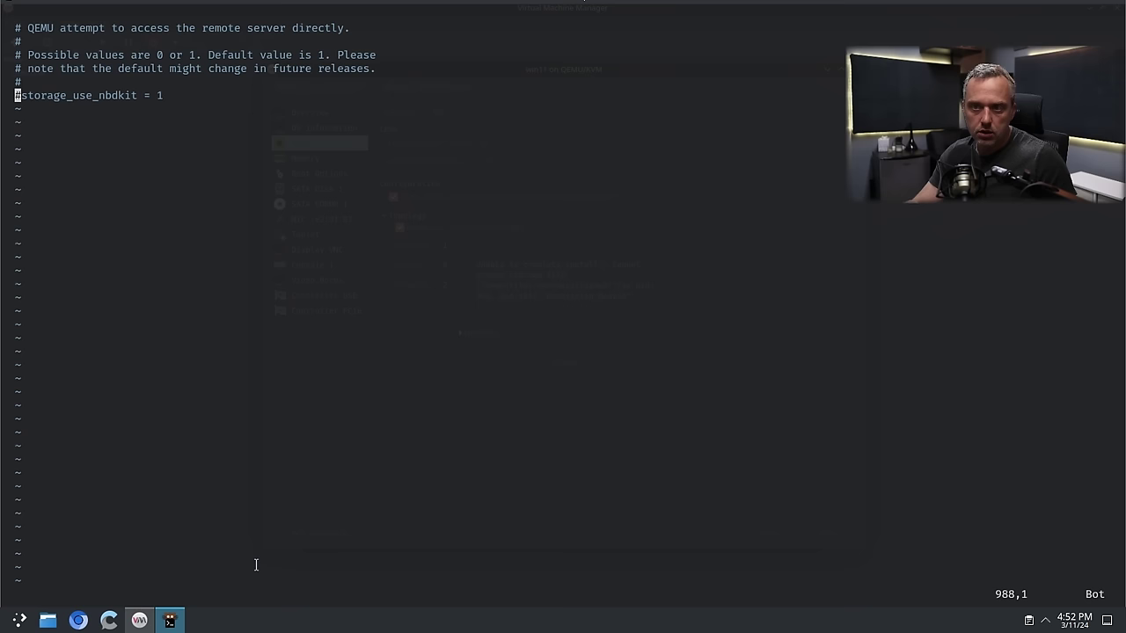
key(shift+z)
key(shift+z)
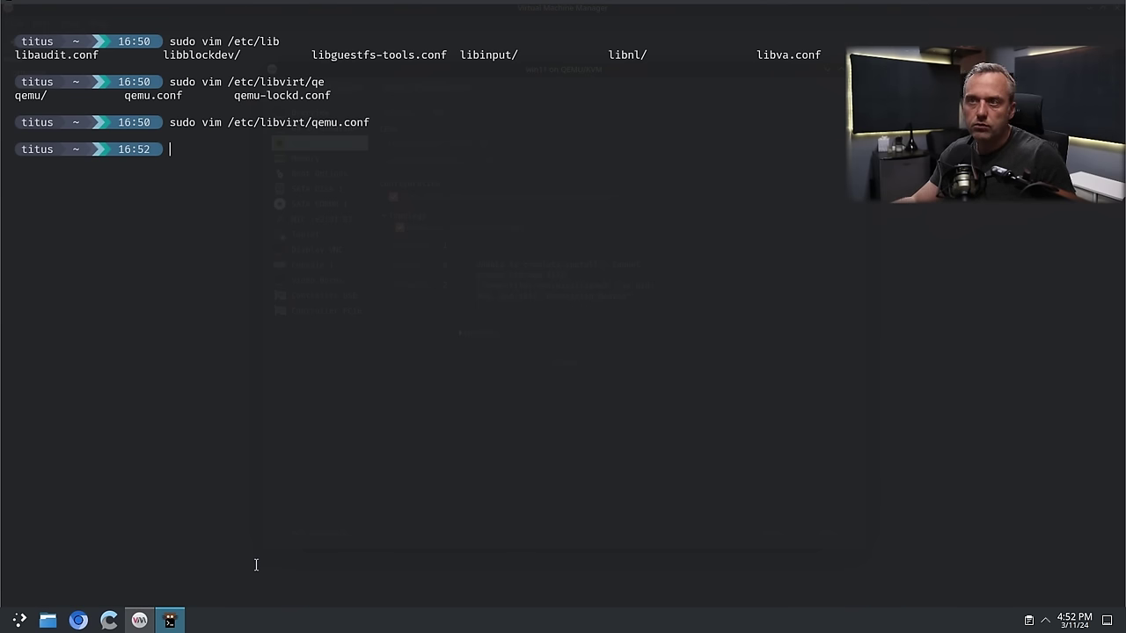
- Search the web for "change default storage qemu" in the browser and read the Server Fault answer on changing libvirt's default pool
click(78, 620)
text(change defaul5t)
key(BackSpace)
key(BackSpace)
text(t sto)
key(BackSpace)
key(BackSpace)
key(BackSpace)
text(storage )
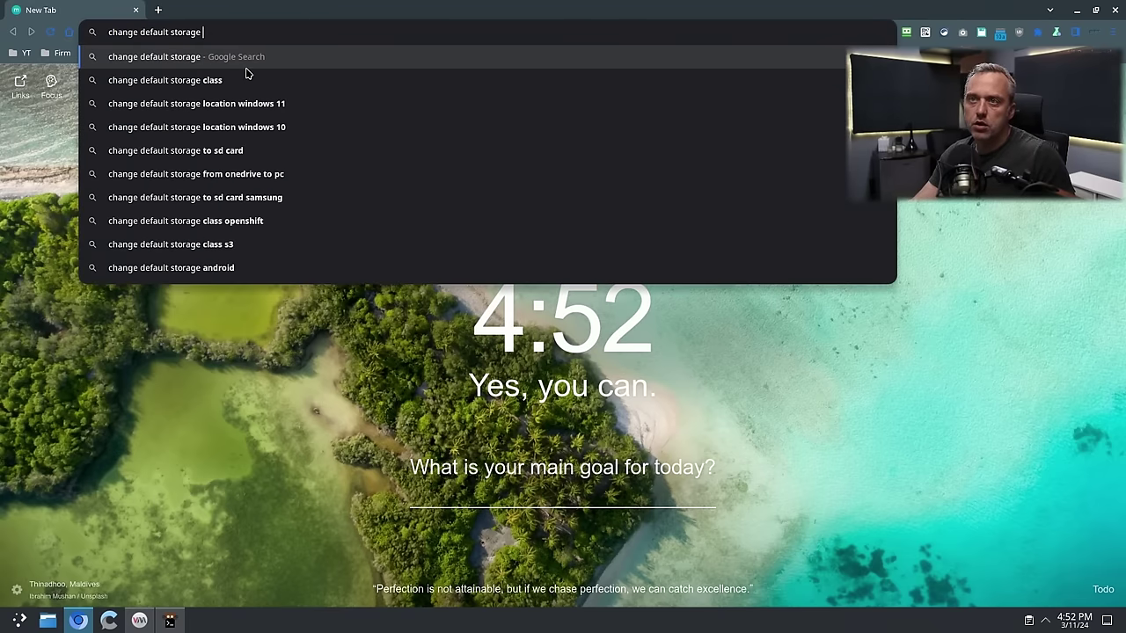
text(qemu)
key(Return)
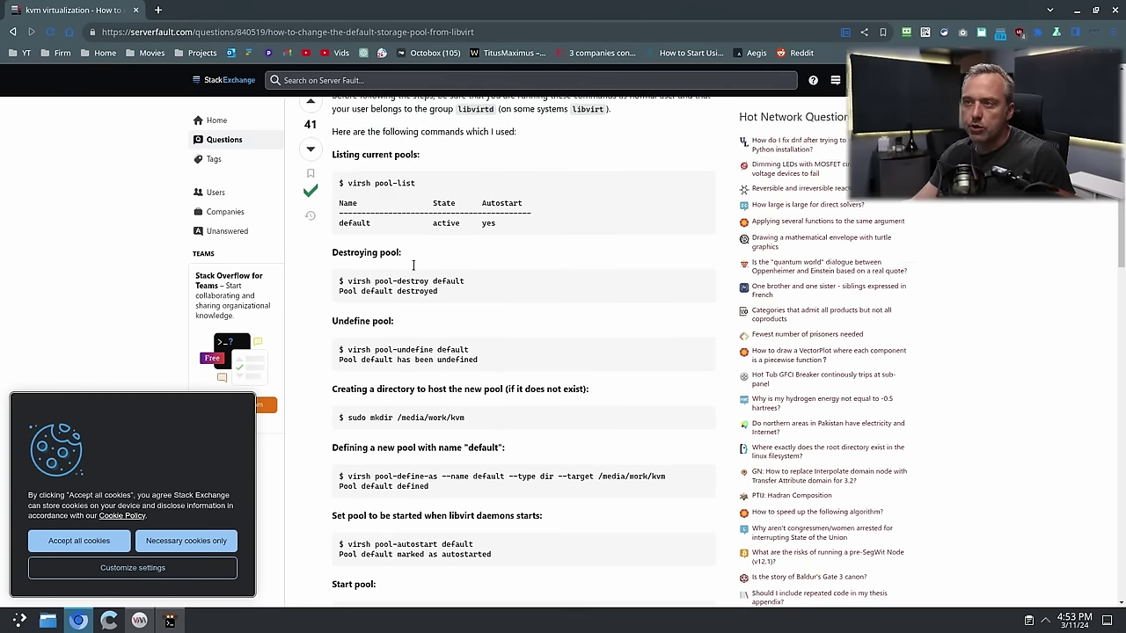
scroll(414, 265, down, 1)
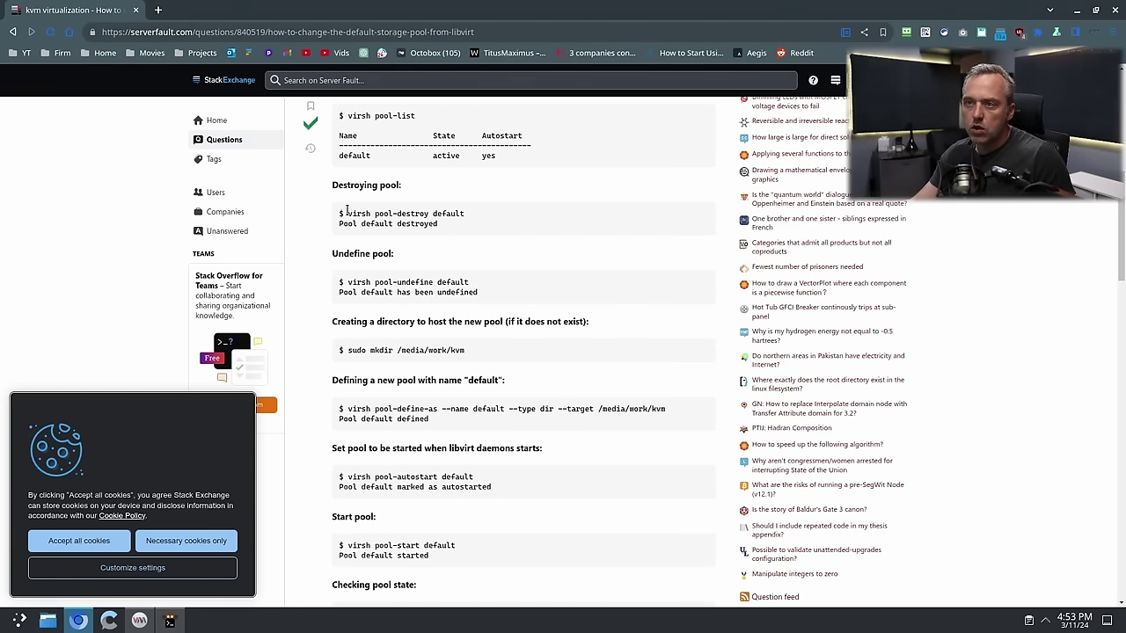
- Copy the virsh pool-destroy default command from the answer and run it in the terminal with sudo
drag(349, 213, 492, 220)
right_click(441, 209)
click(465, 220)
click(170, 621)
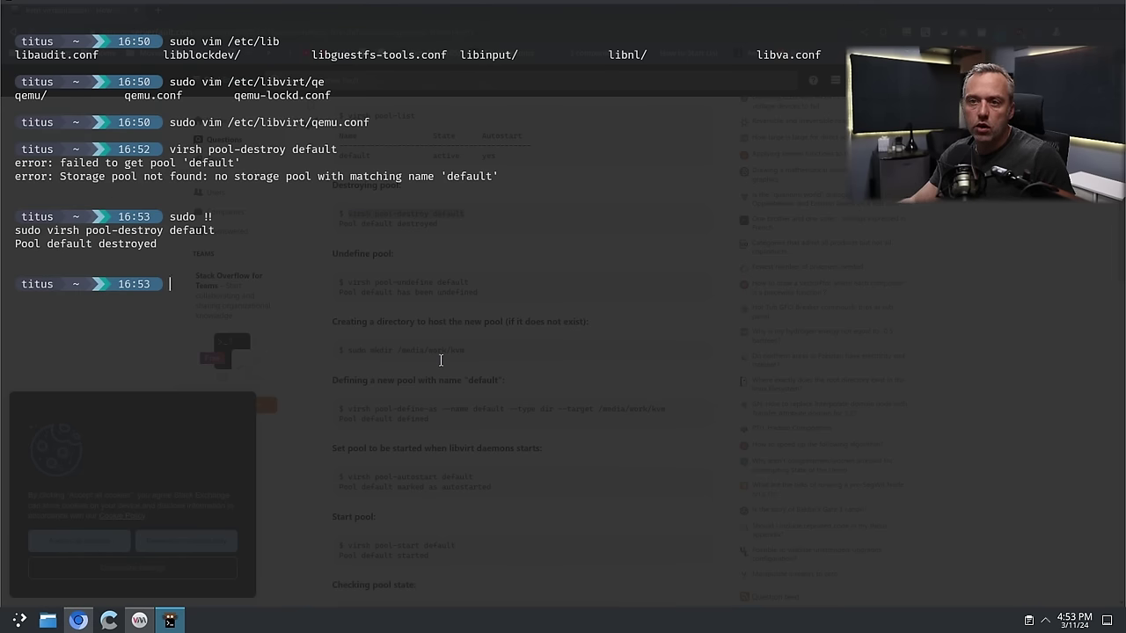
- Copy the virsh pool-define-as command from the Server Fault answer, up to --target and without the example path
key(alt+Tab)
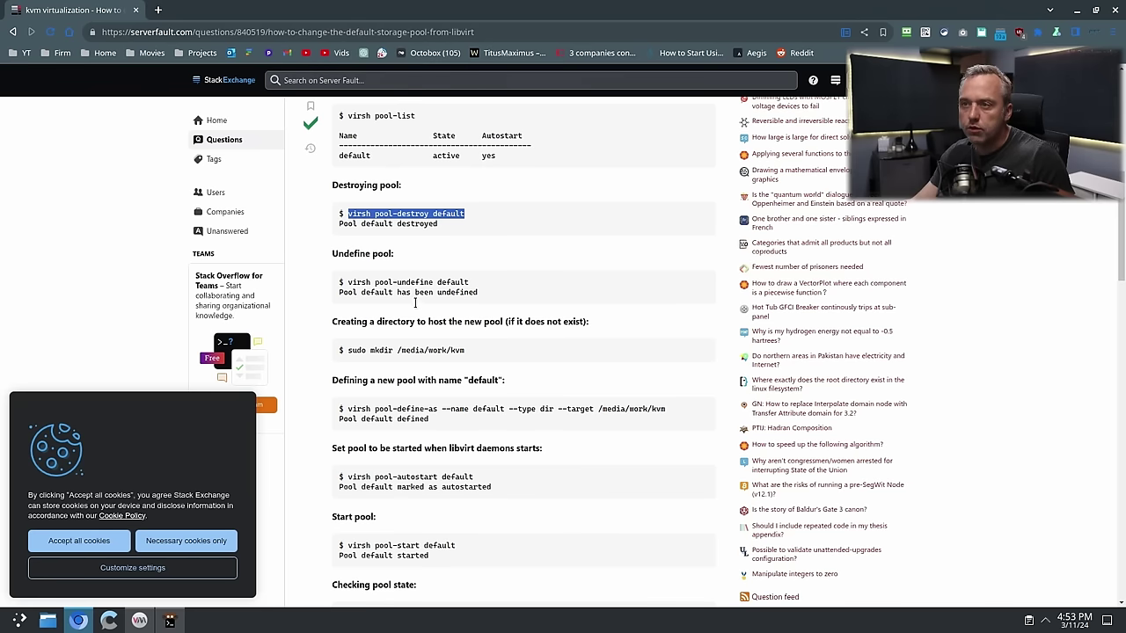
scroll(406, 293, down, 1)
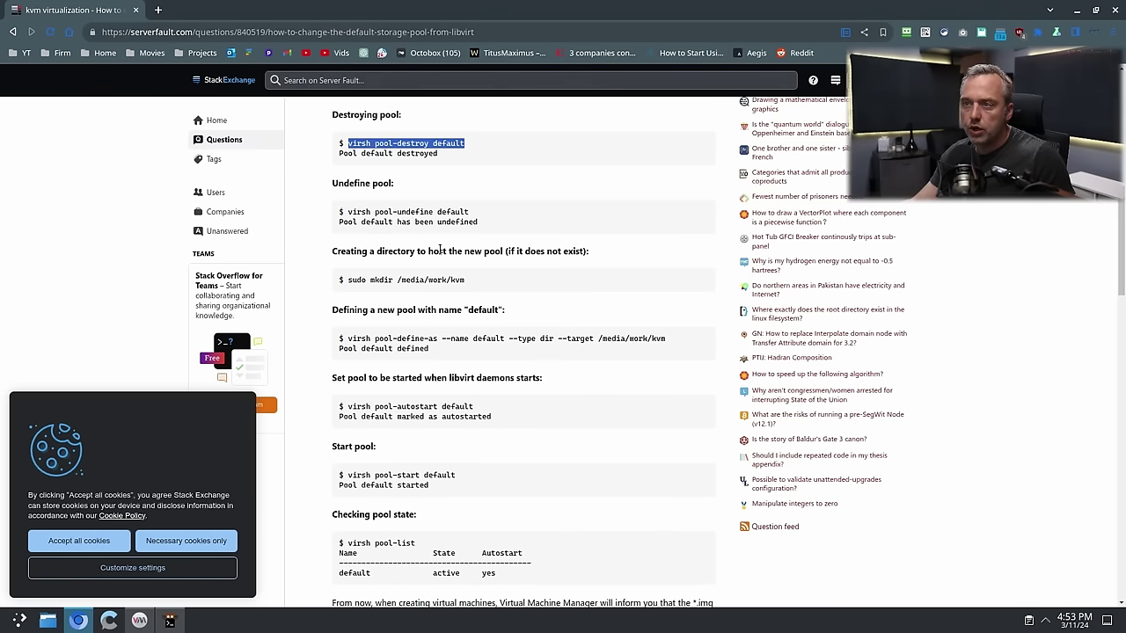
scroll(451, 272, down, 1)
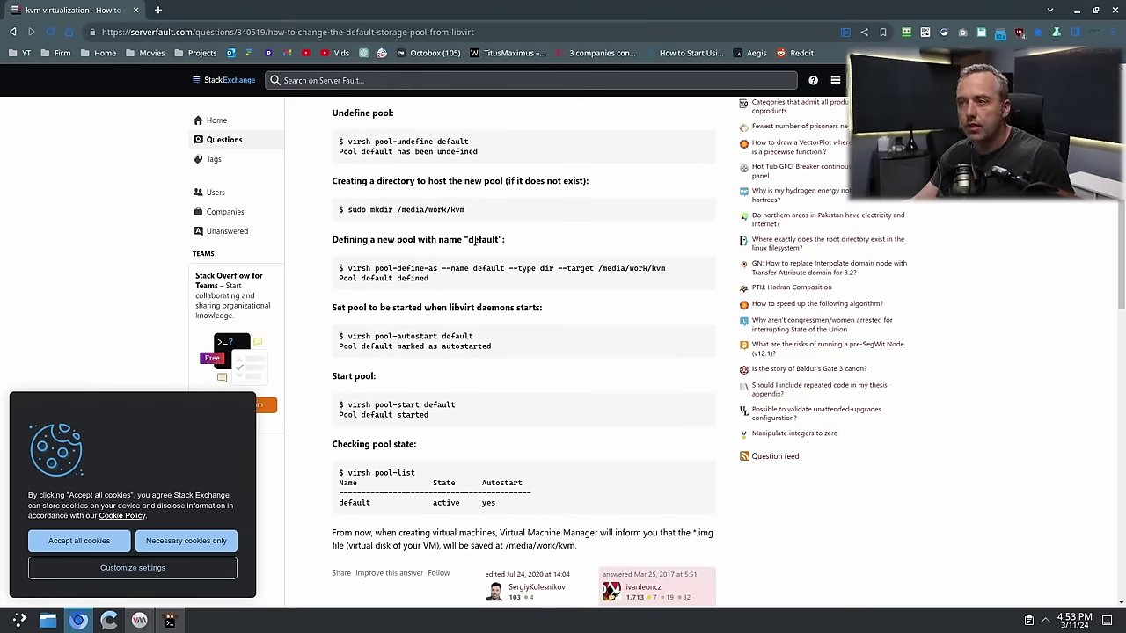
drag(350, 268, 594, 268)
right_click(591, 269)
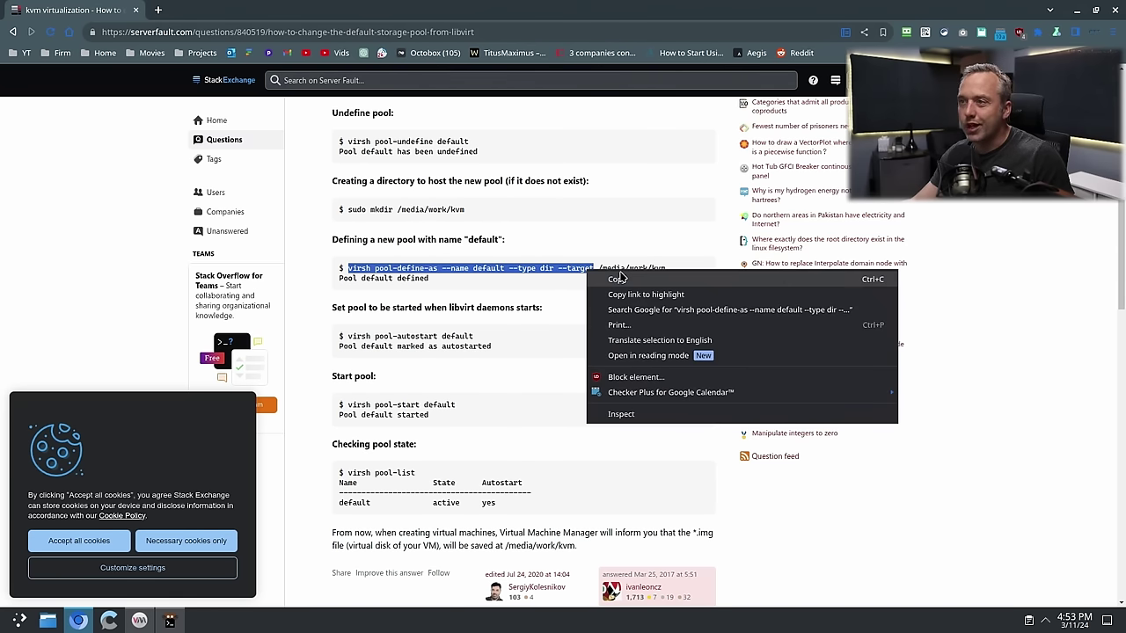
click(623, 276)
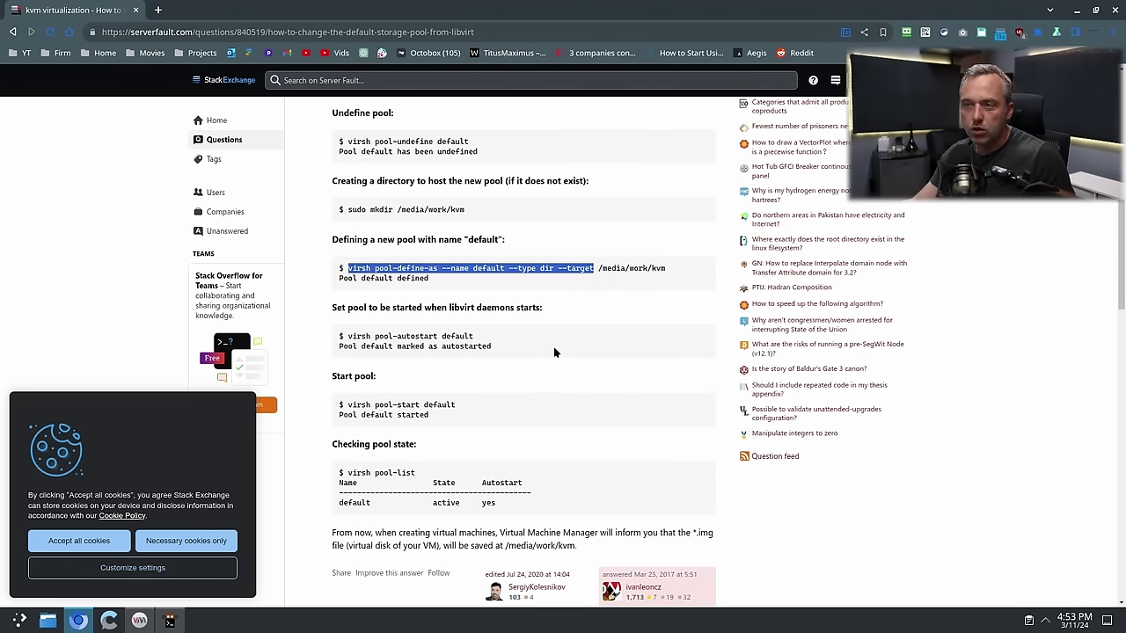
scroll(553, 347, up, 3)
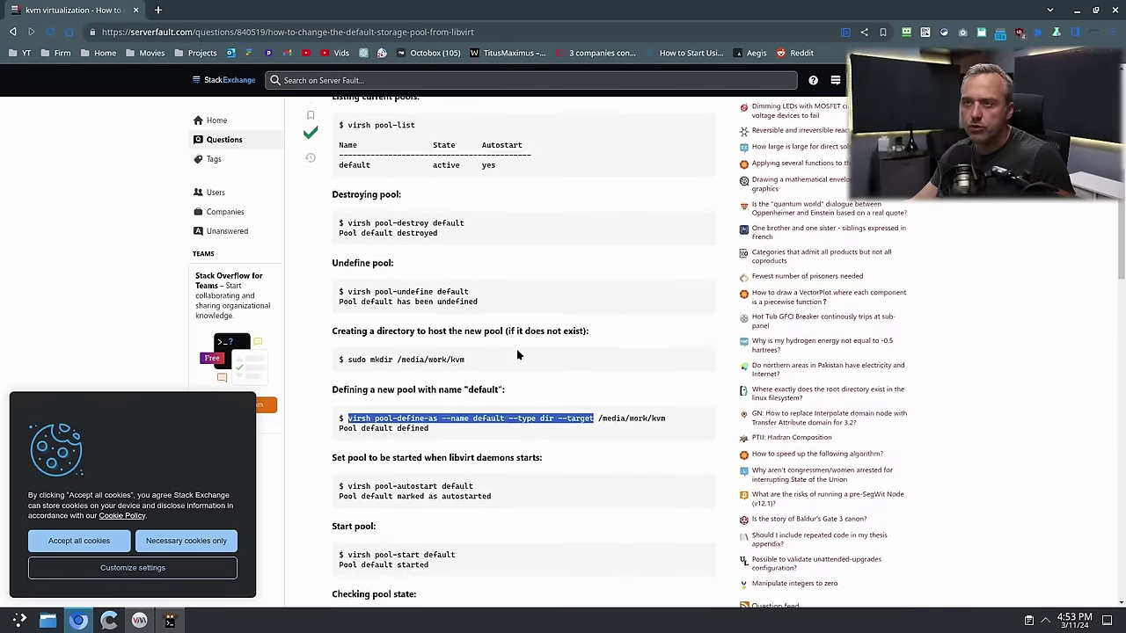
scroll(517, 354, up, 3)
- Open a root shell in the terminal with sudo su and list the storage pools with virsh pool-list
key(alt+Tab)
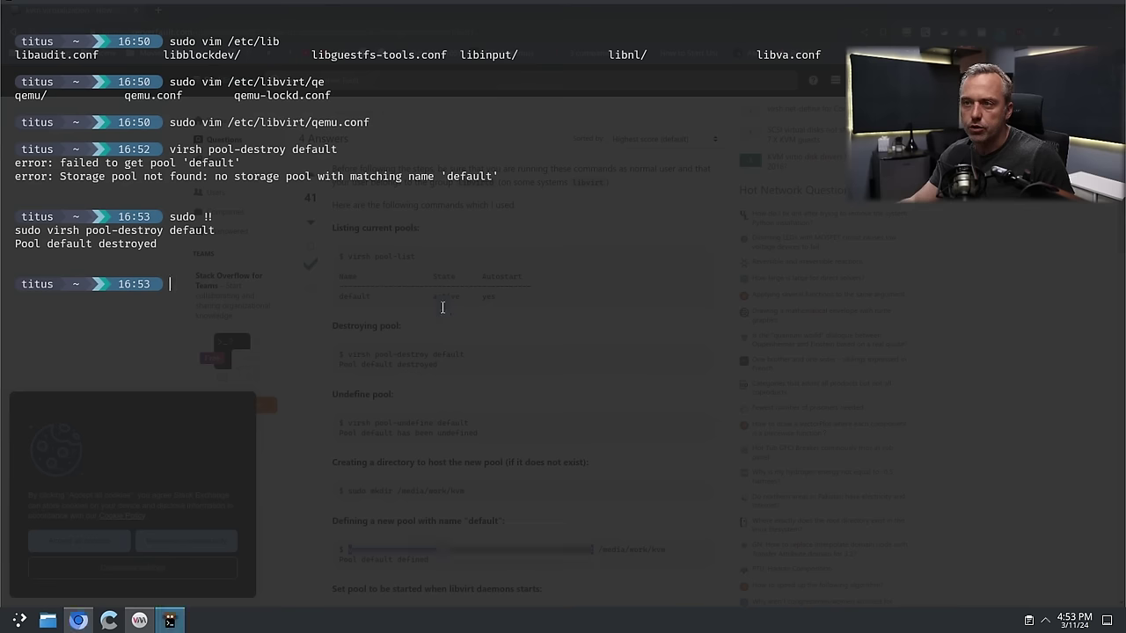
text(sudo su)
key(Return)
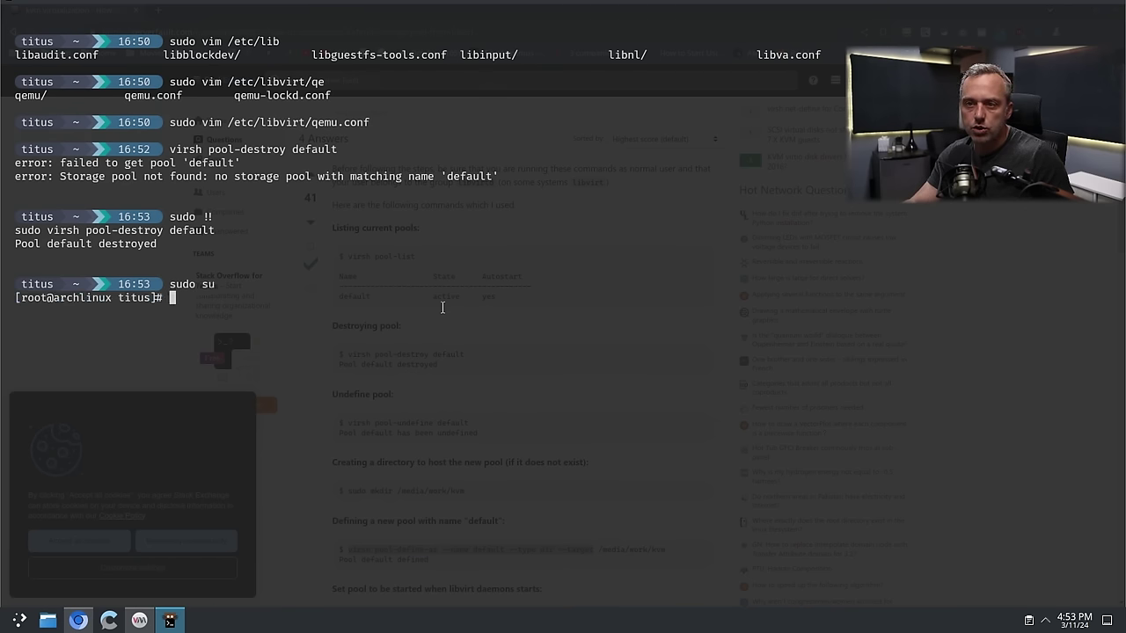
text(vi)
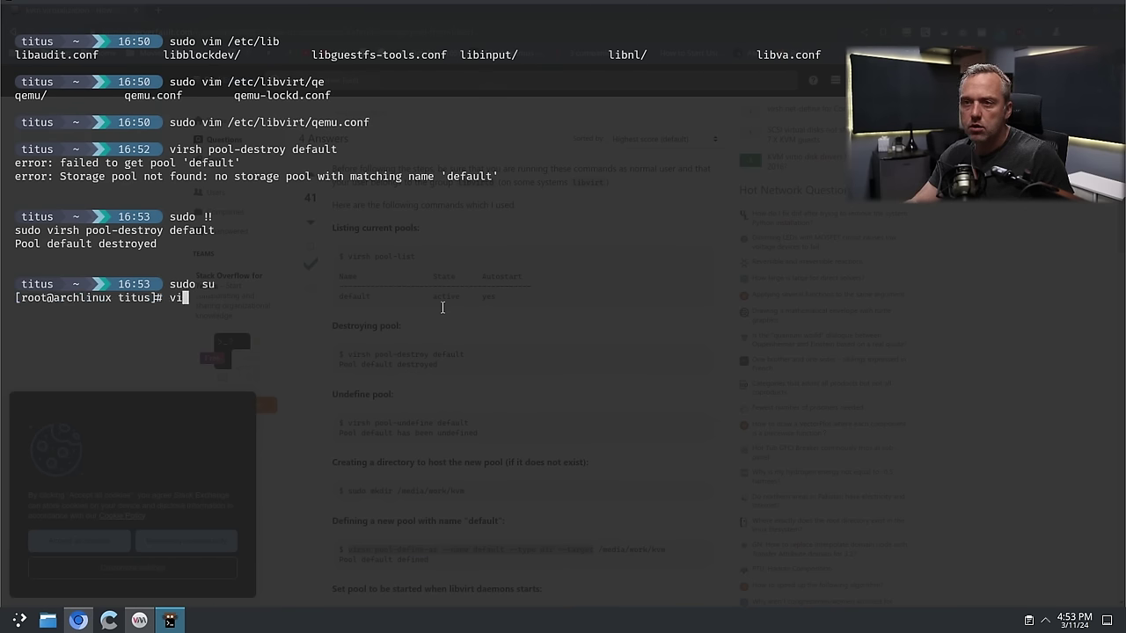
text(rsh pool-list)
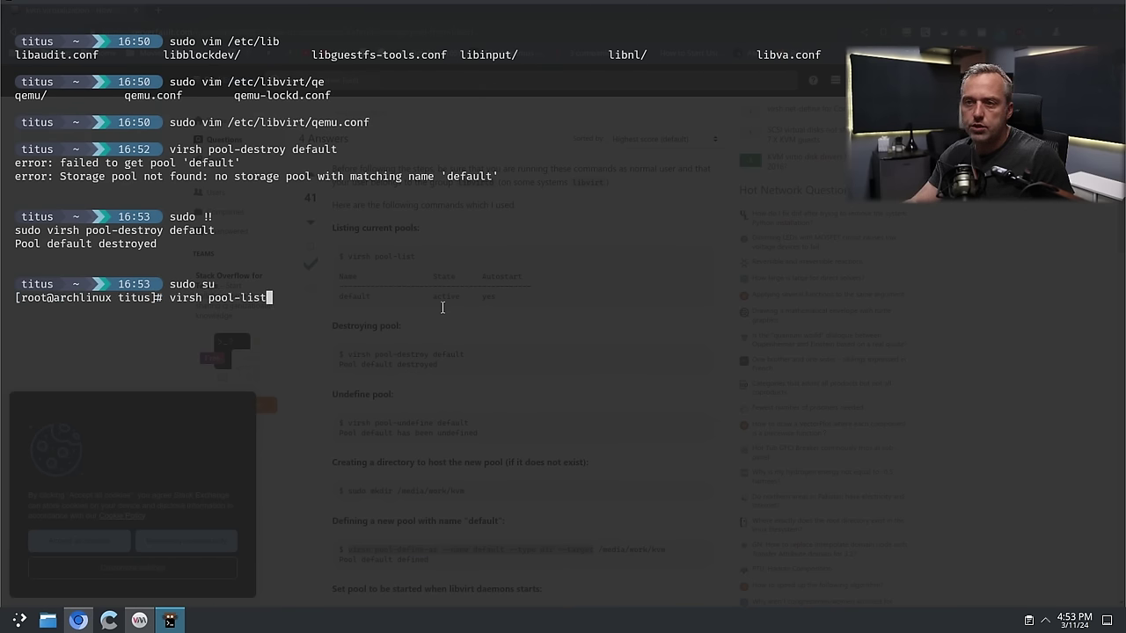
key(Return)
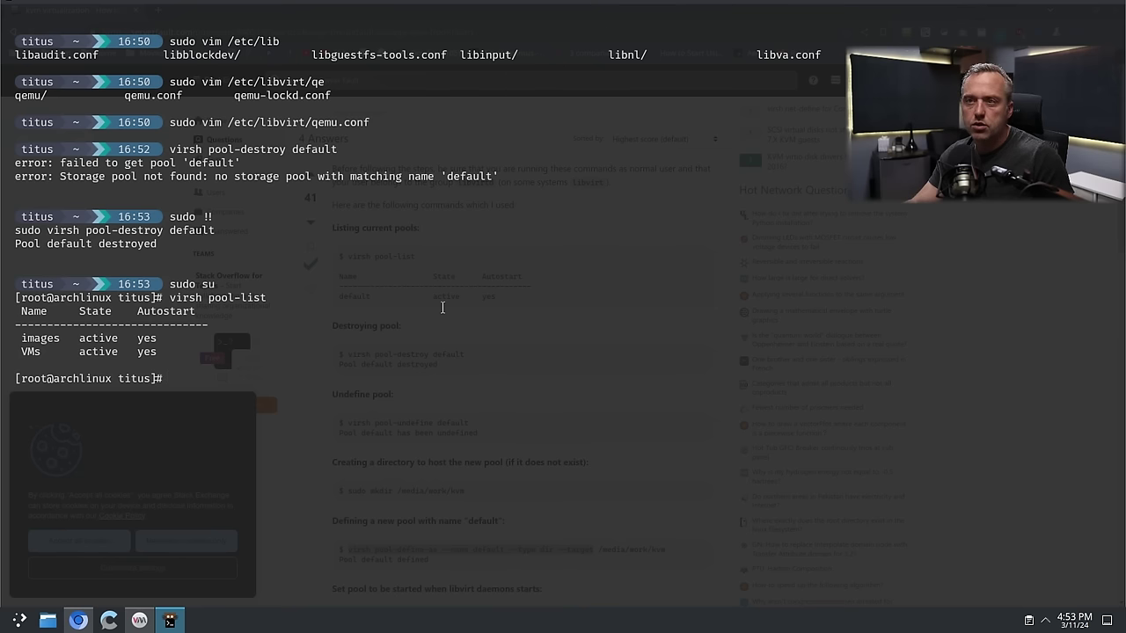
- Destroy the VMs storage pool with virsh pool-destroy VMs
text(virsh )
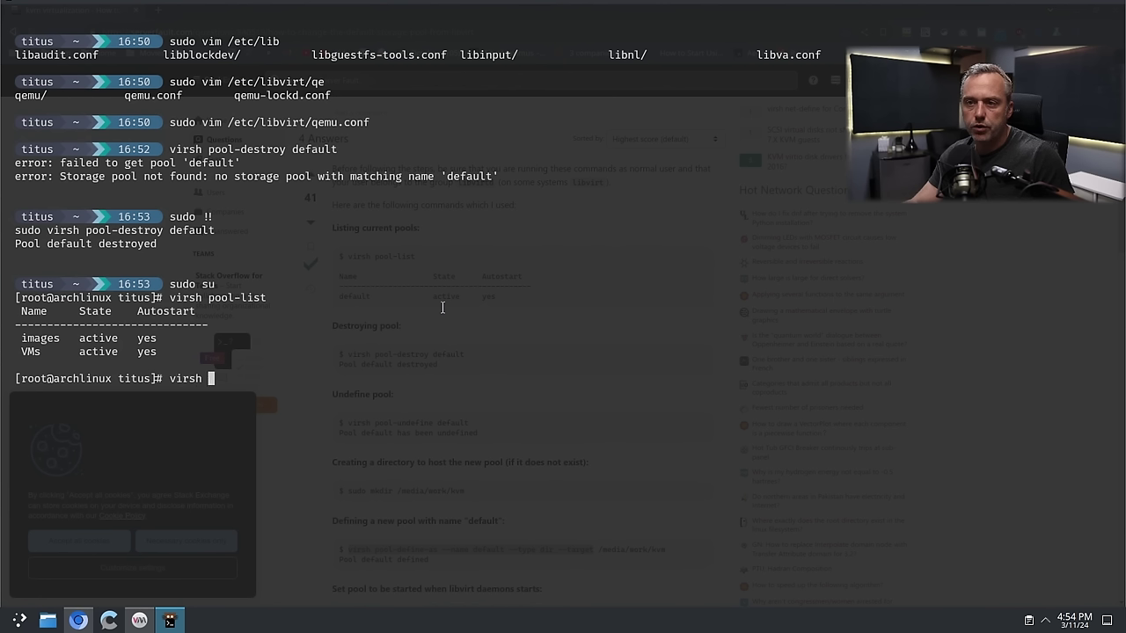
text(pool-destro)
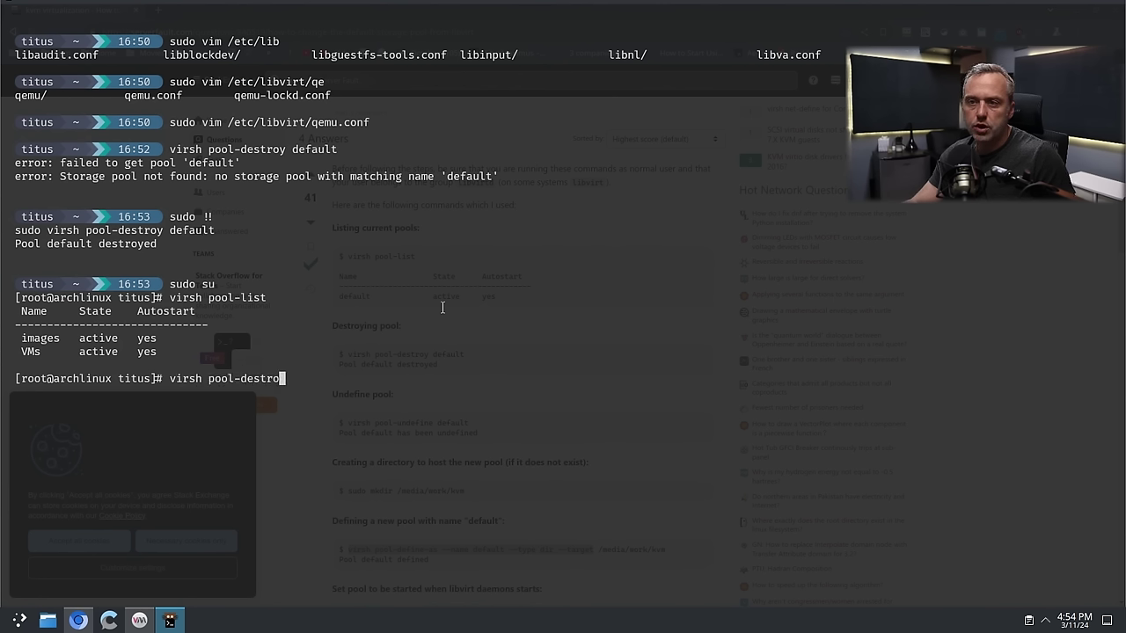
text(y VMs)
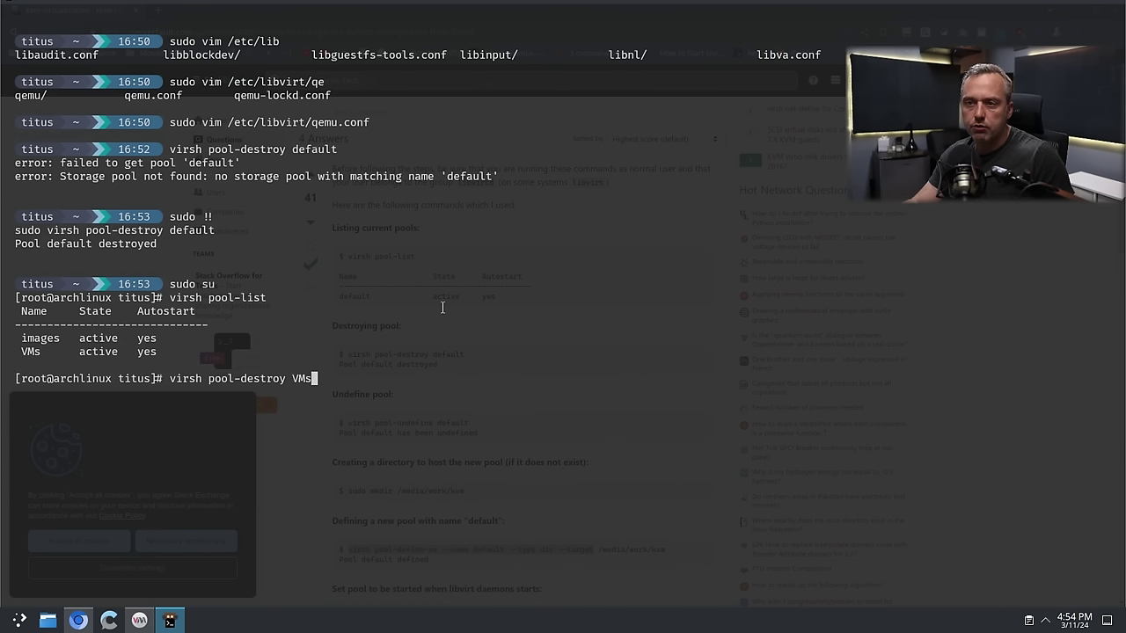
key(Return)
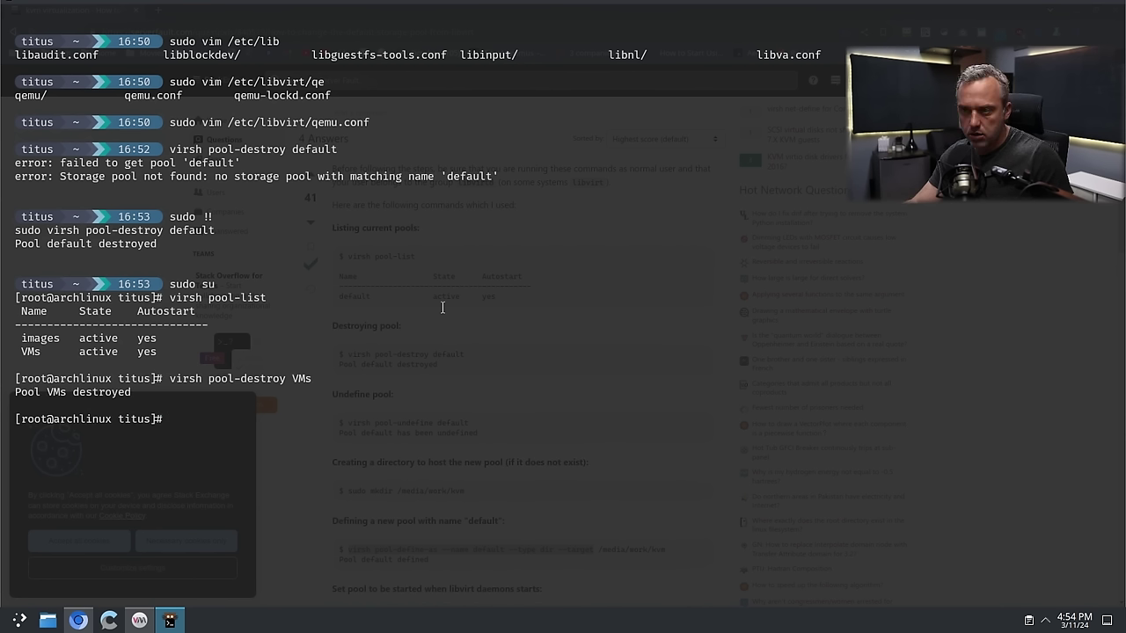
- Try to define a dir-type storage pool named default with target /home/titus/vms, list the pools, and retry the definition
key(ctrl+shift+v)
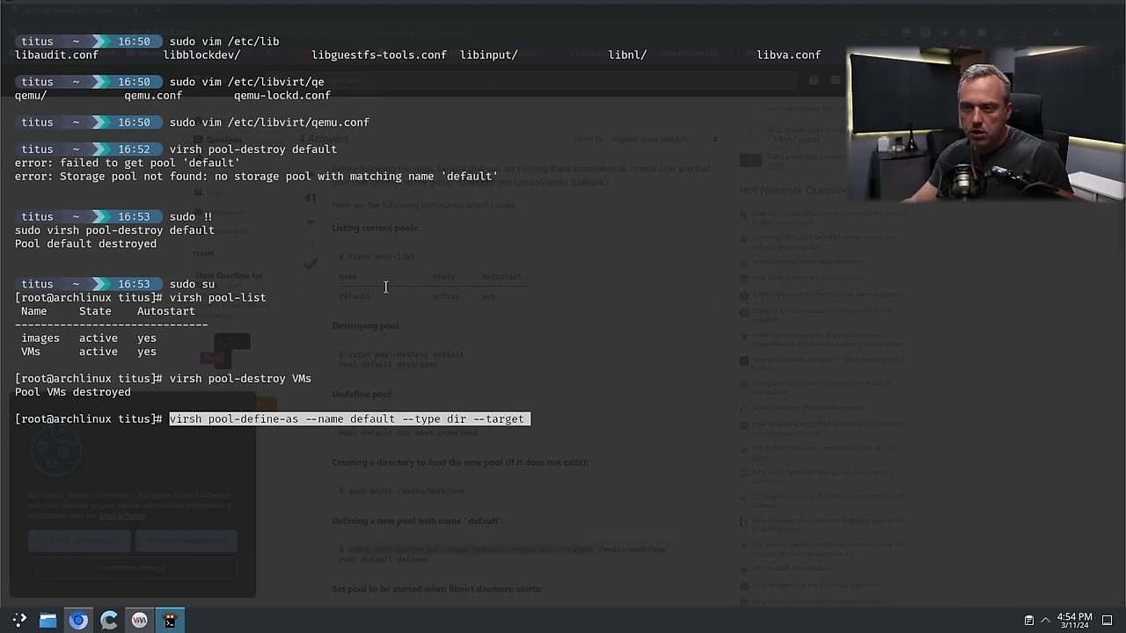
text(/m)
key(BackSpace)
key(BackSpace)
text(/home/titus/vms)
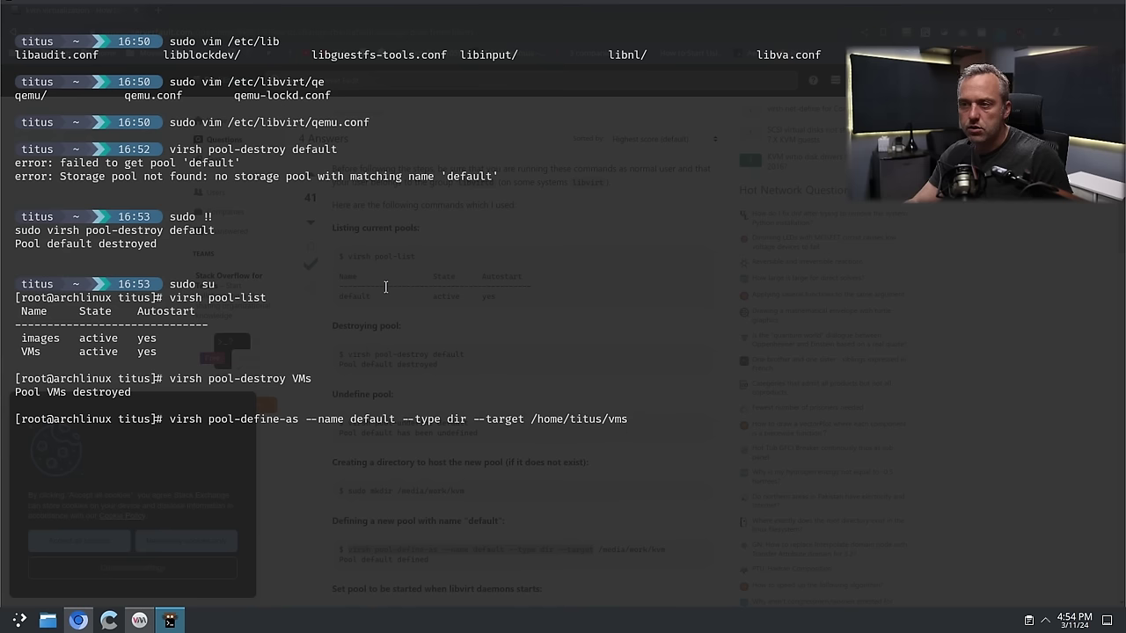
key(Return)
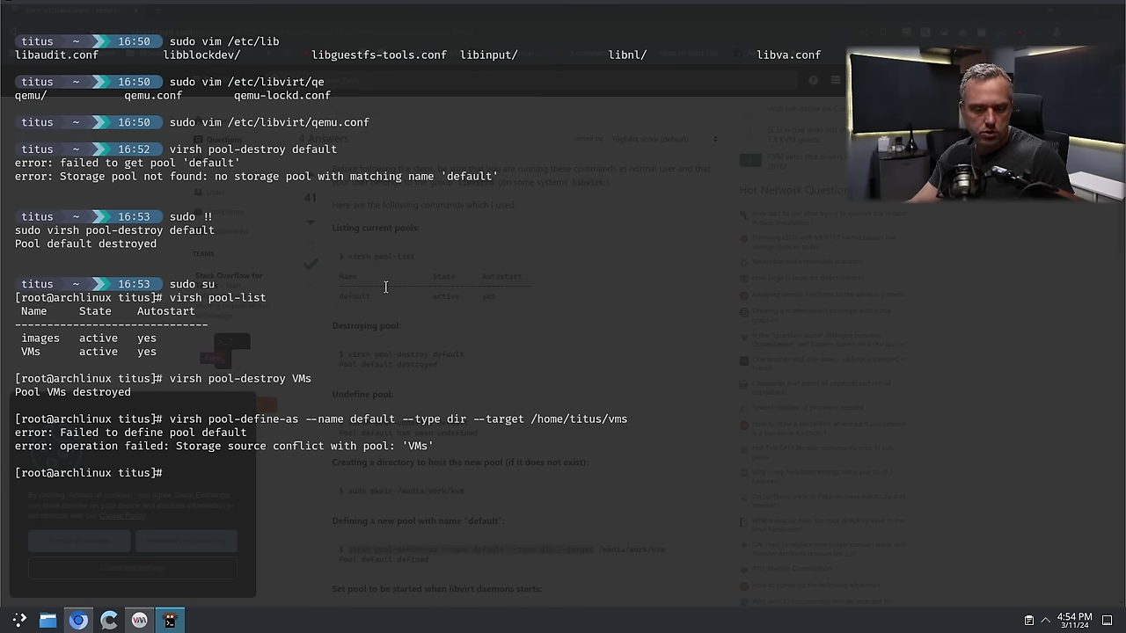
key(Up)
key(Up)
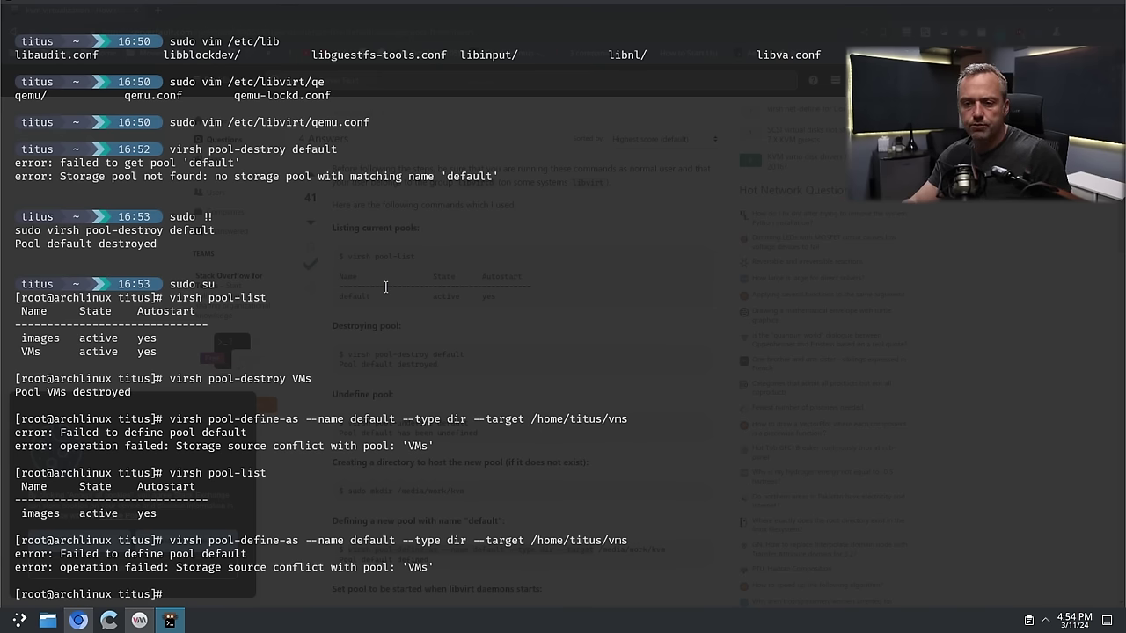
- In a new terminal, remove the vms/ folder from the home directory, create a VMs folder instead, and close that terminal
key(ctrl+alt+t)
text(rm vms/)
key(Return)
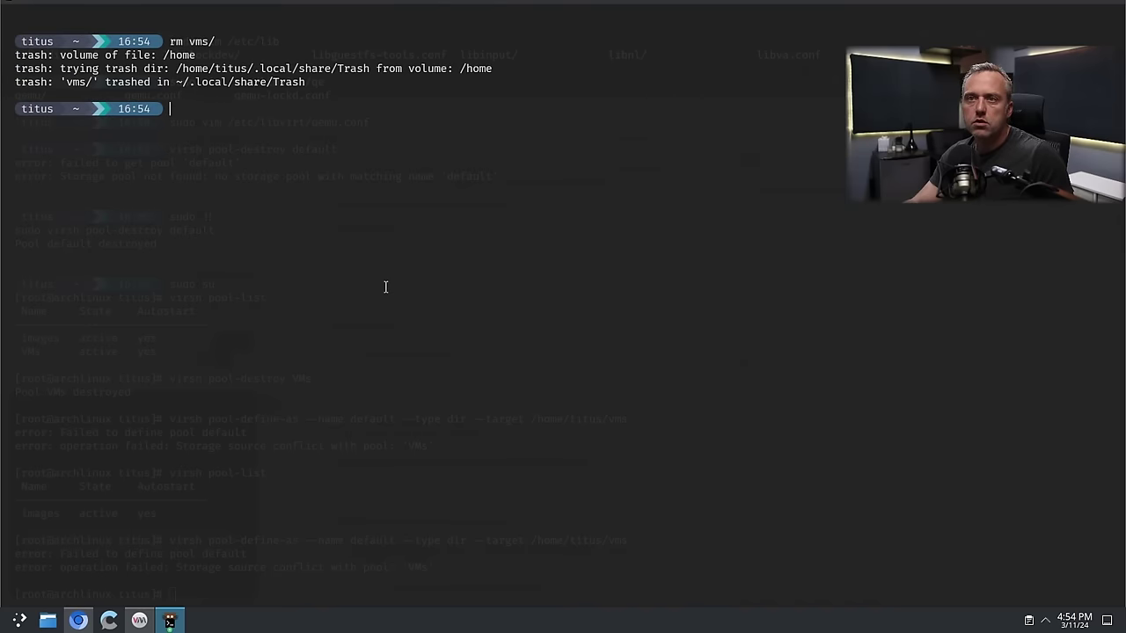
text(mkdir )
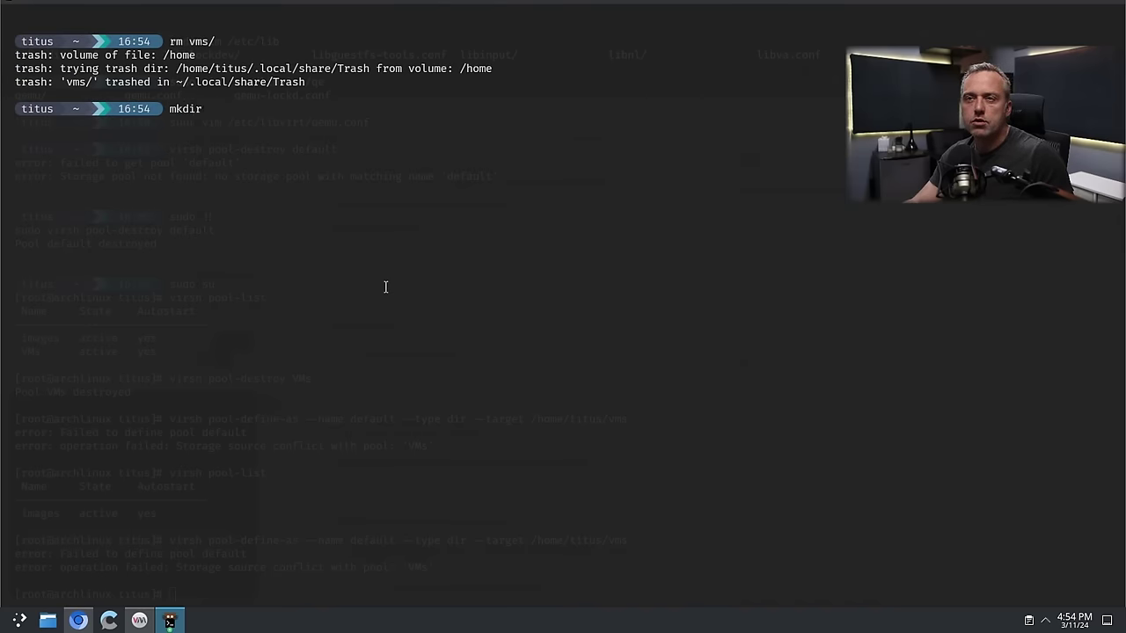
text(VMs)
key(Return)
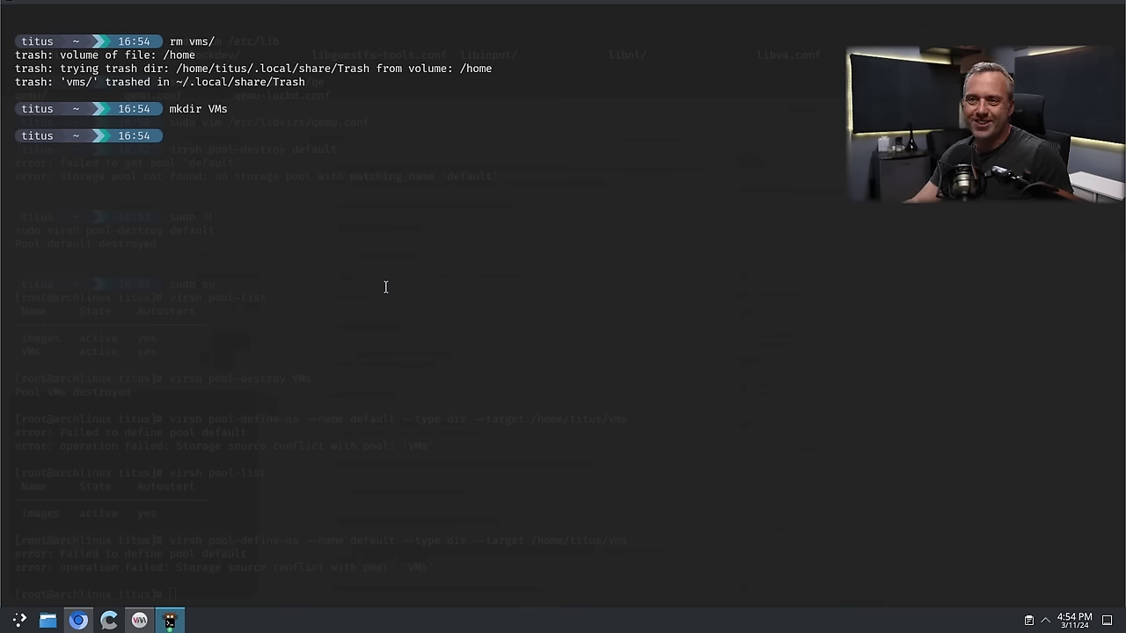
text(exit)
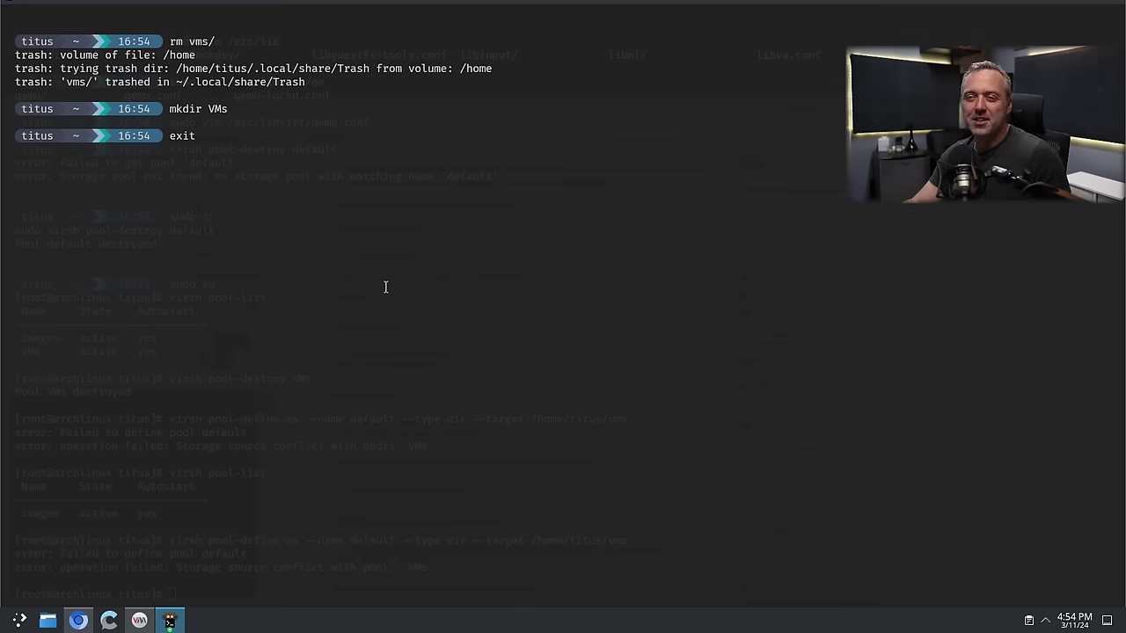
key(Return)
- Try to define the default storage pool as a directory pool with target /home/titus/VMs
key(Up)
key(BackSpace)
key(BackSpace)
key(BackSpace)
text(VMs)
key(Return)
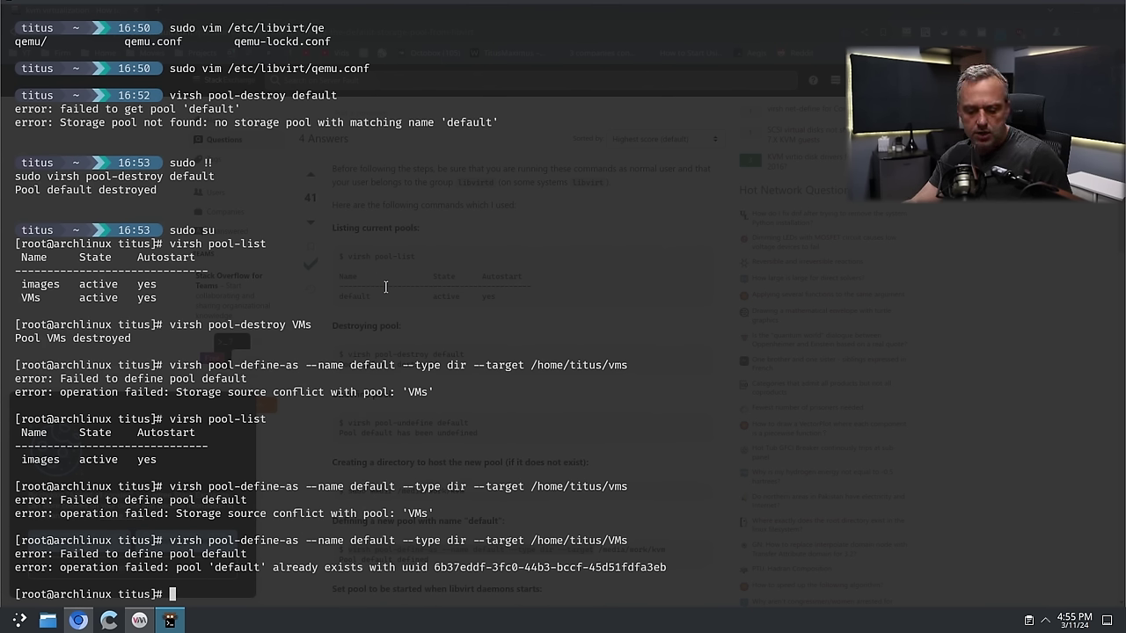
- List the storage pools again with virsh pool-list
key(Up)
key(Up)
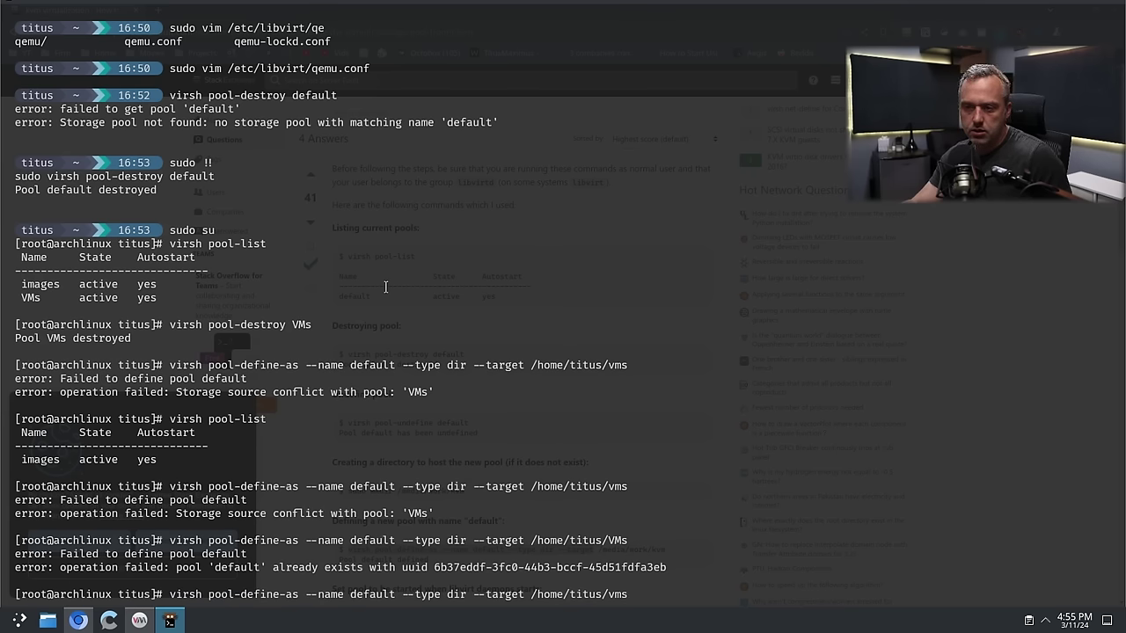
key(Up)
key(Return)
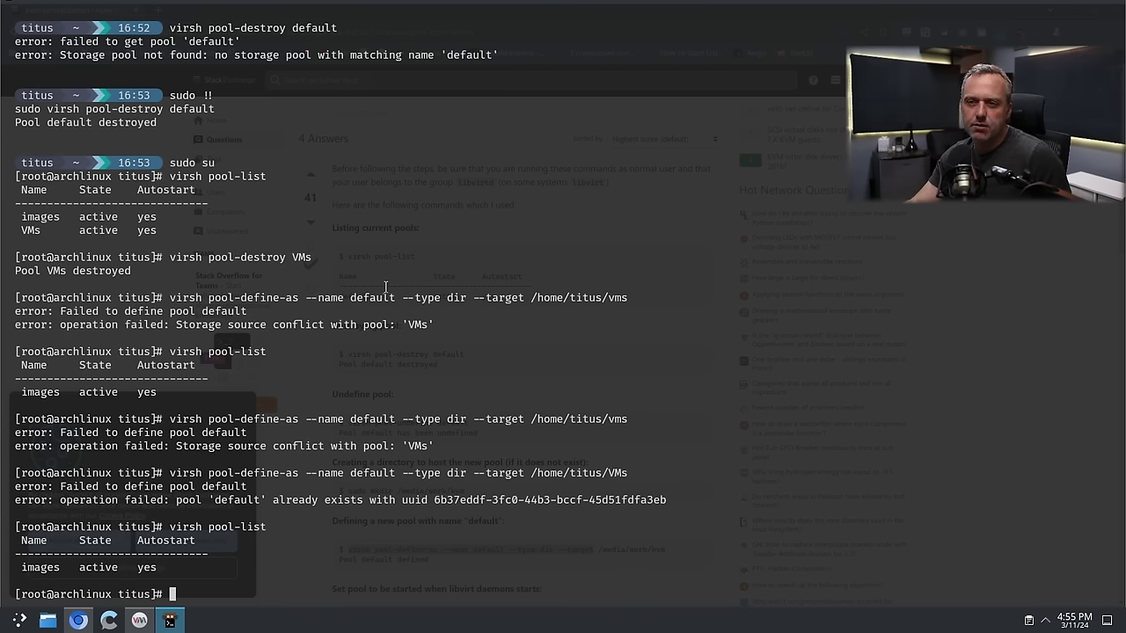
- Reload the libvirtd service with systemctl, and try reloading libvirt as well
text(systemc)
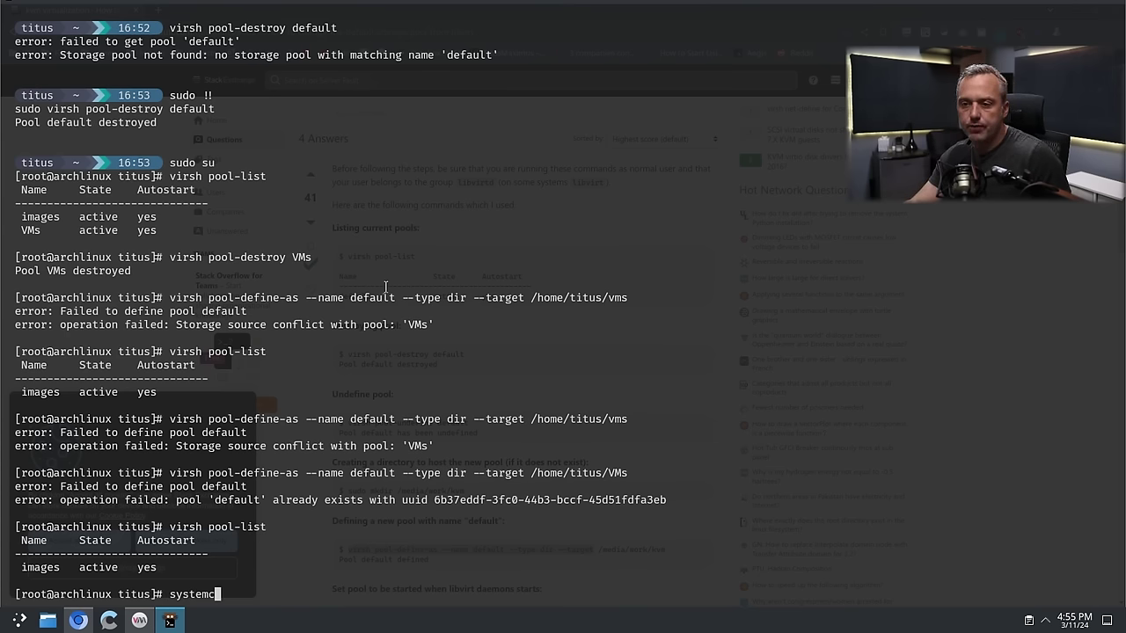
text(tl reload )
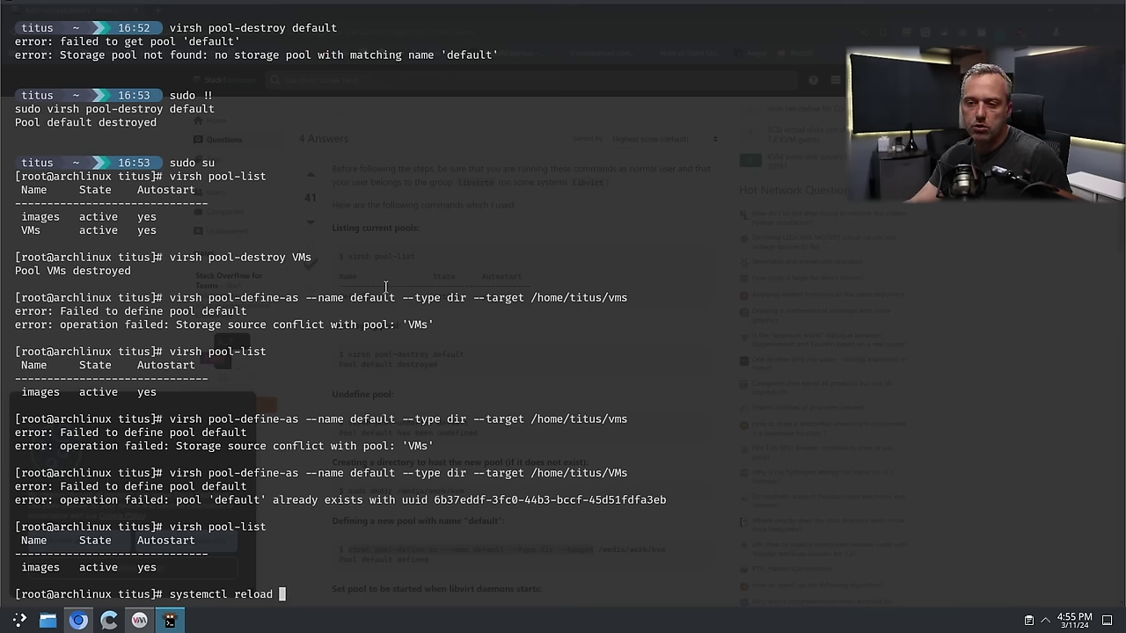
text(libvit)
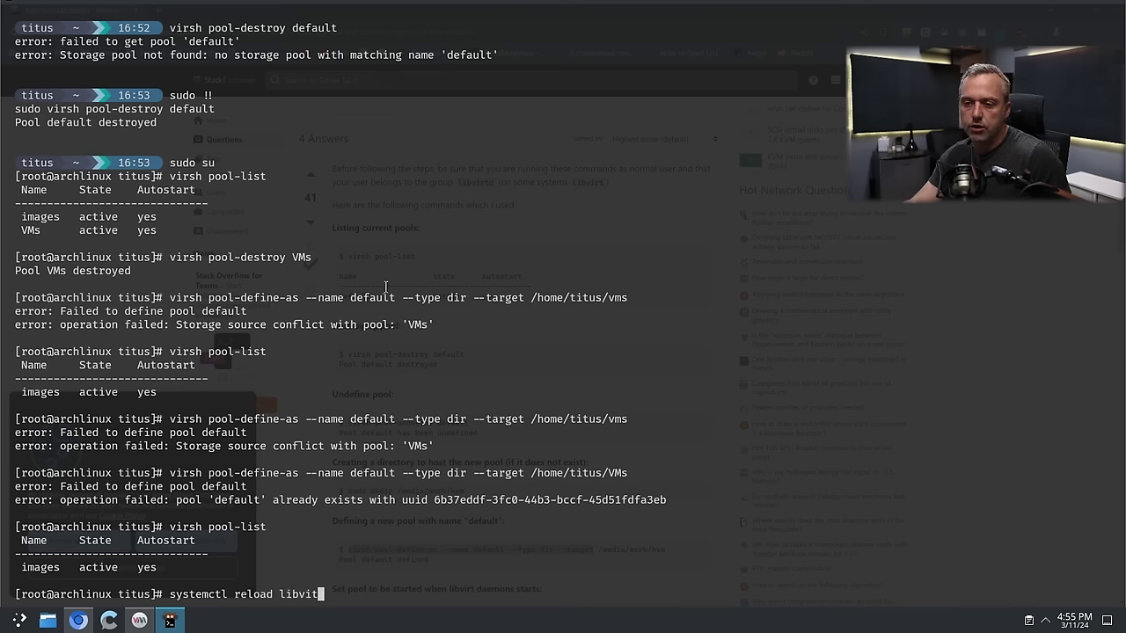
text(td)
key(Return)
key(Up)
key(BackSpace)
key(Return)
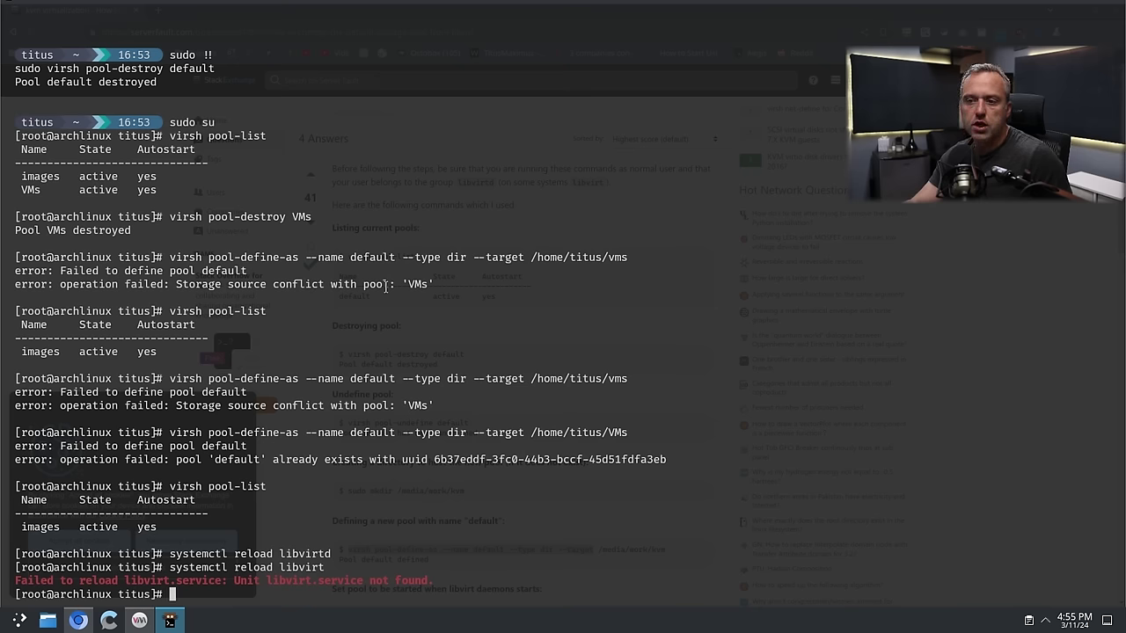
- Check the libvirtd service status with systemctl and list the storage pools with virsh pool-list
text(sys)
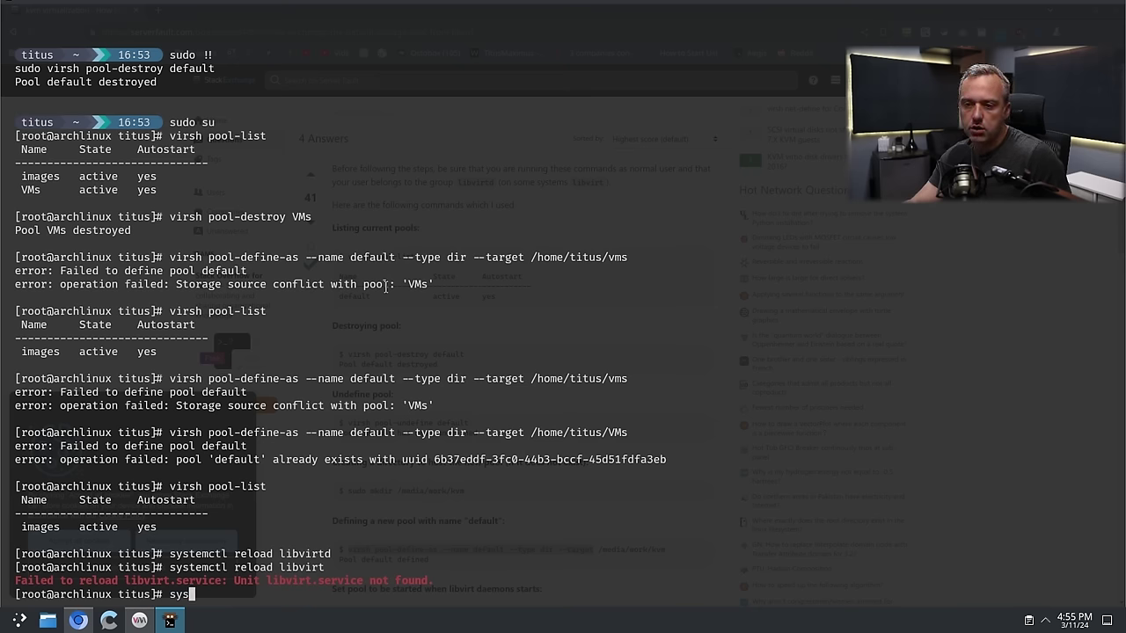
text(temctl status li)
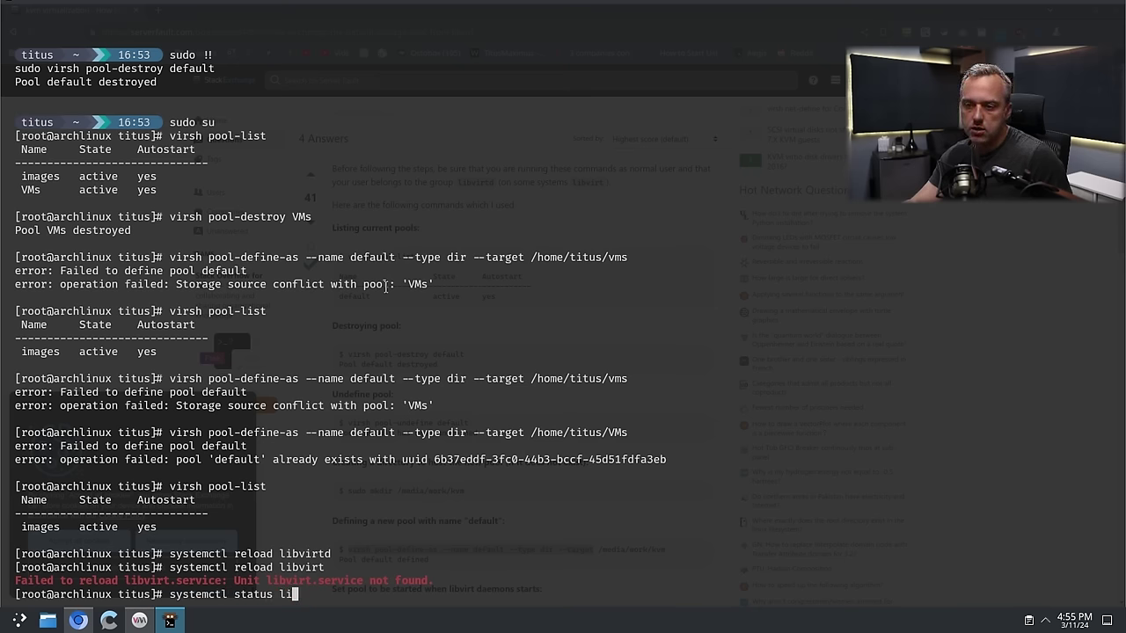
text(bvirtd)
key(Return)
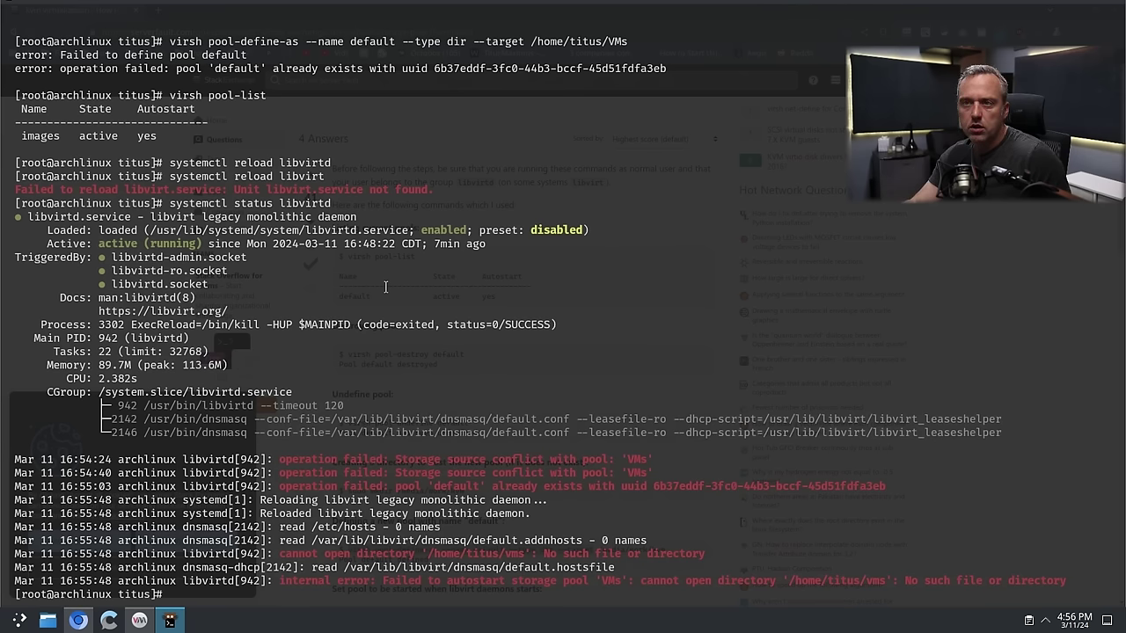
text(virsh pool-list)
key(Return)
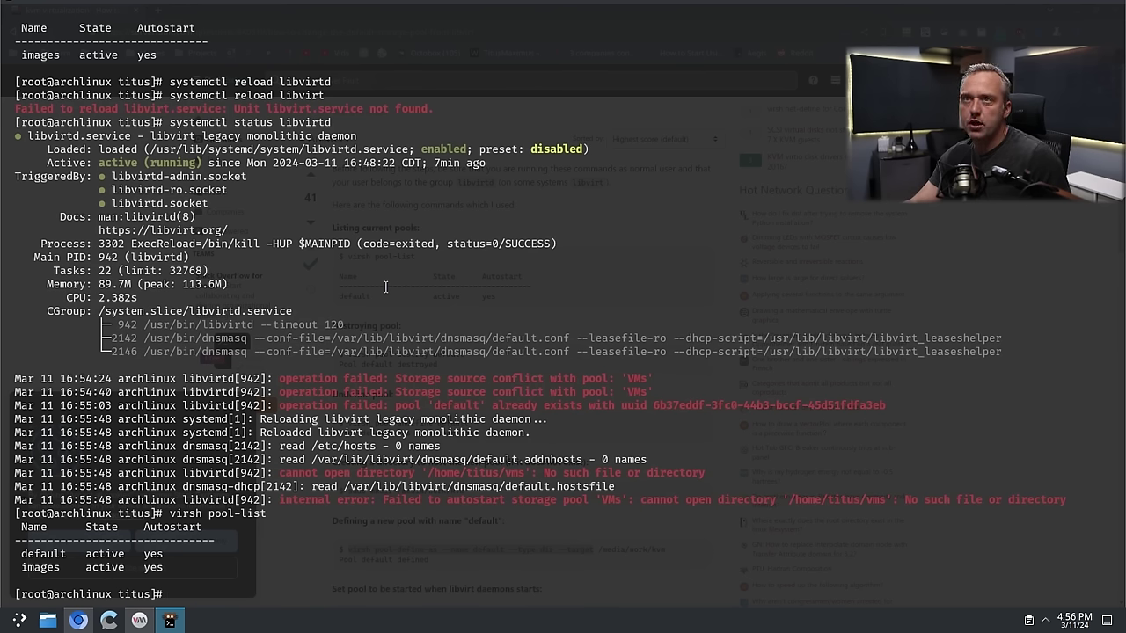
- Examine the default pool's configuration file /etc/libvirt/storage/default.xml in vim
text(vim /etc/)
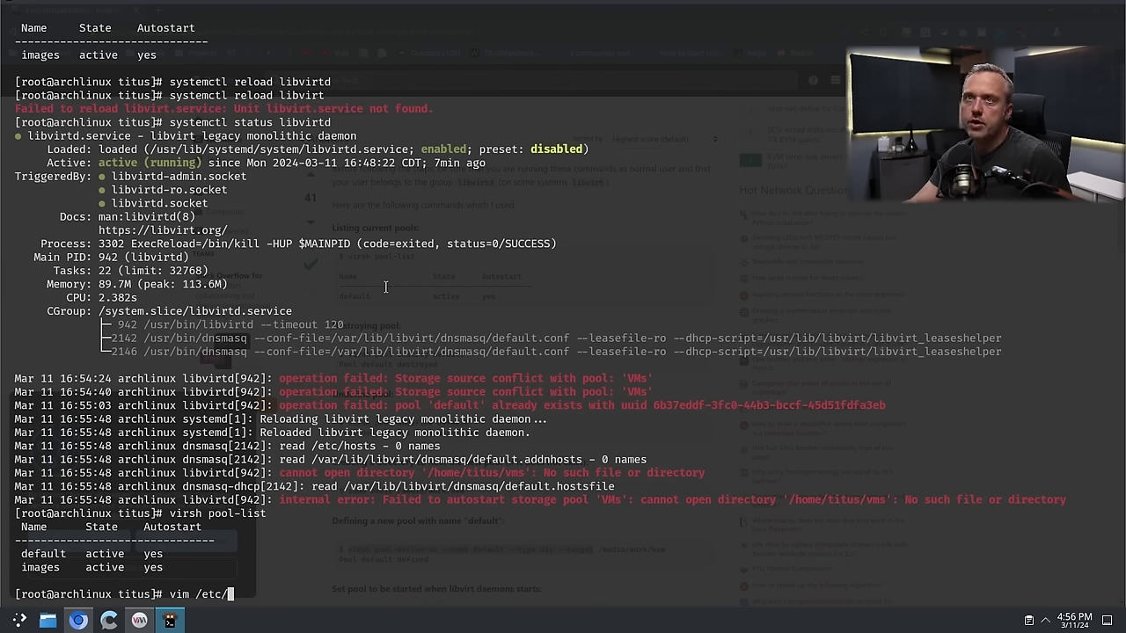
text(libvirt/storage/)
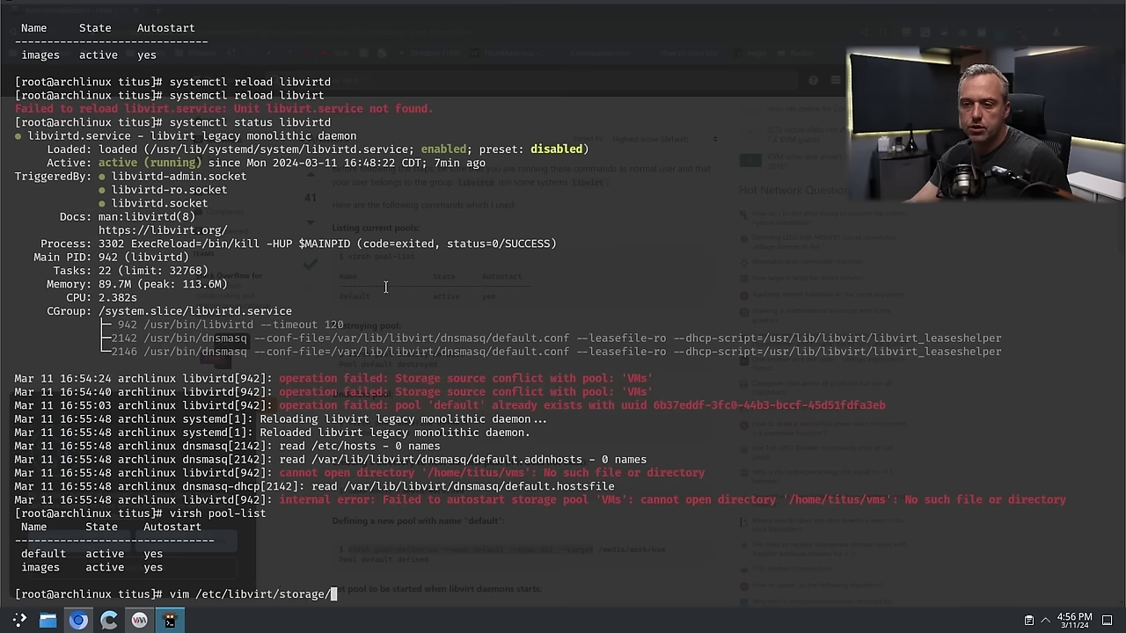
text(d)
key(Tab)
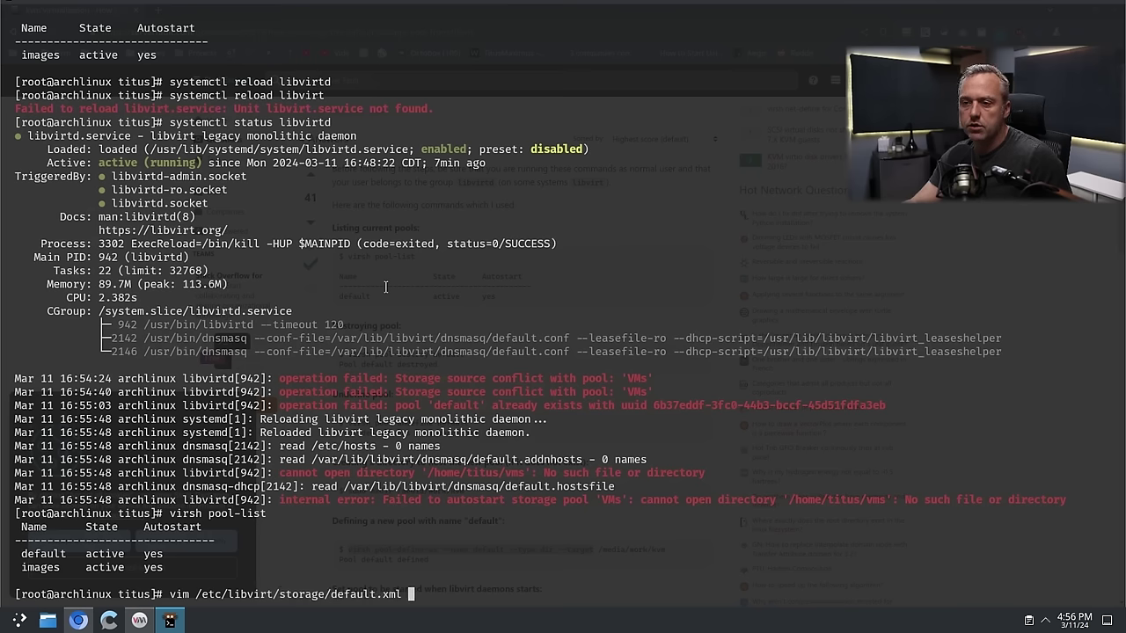
key(Return)
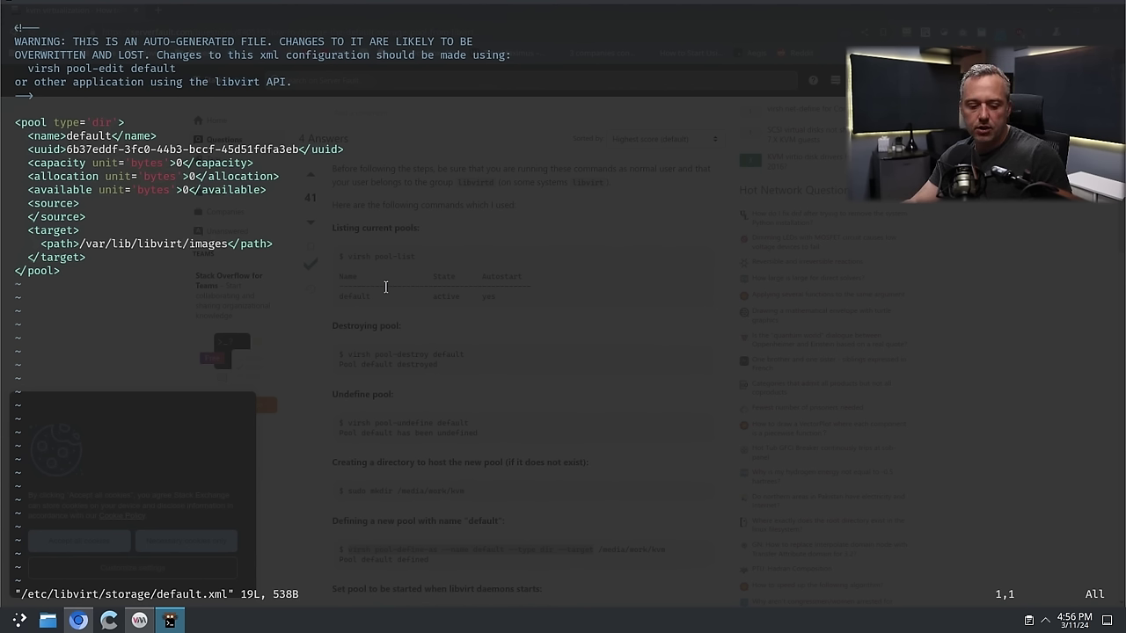
text(:q)
key(Return)
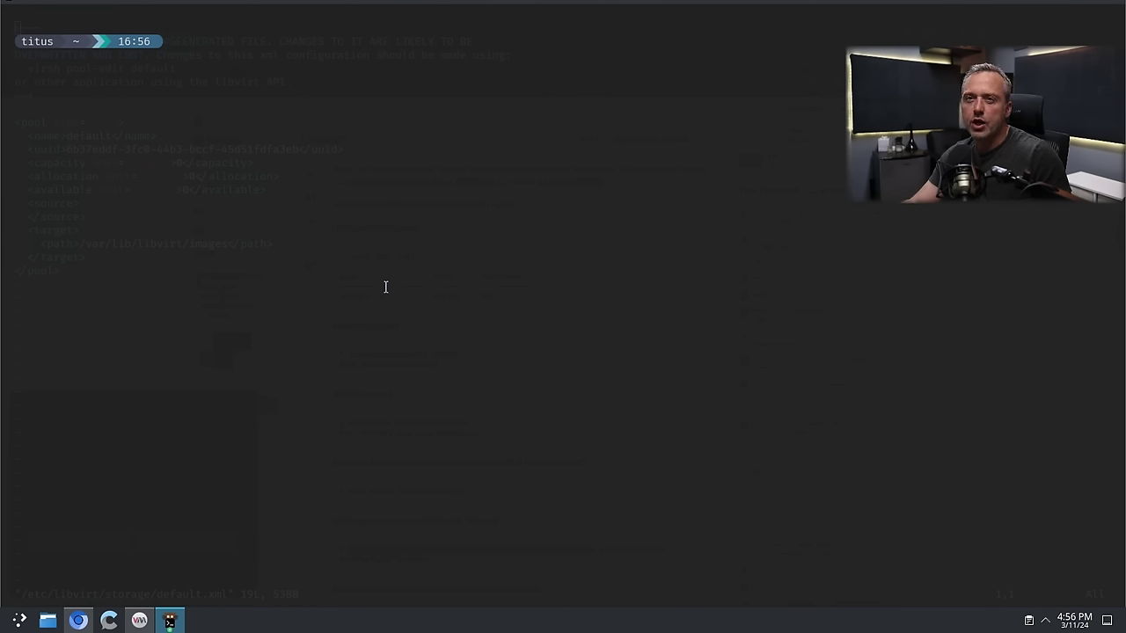
- List the block device identifiers with sudo blkid in a separate terminal
text(sudo blkid)
key(Return)
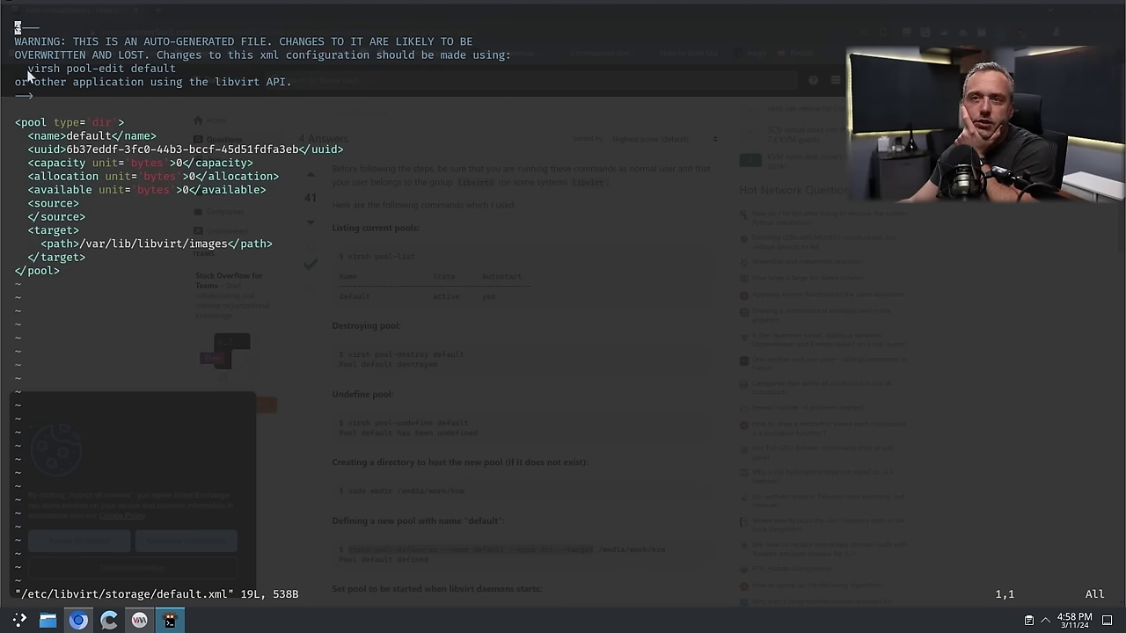
- Copy the pool-edit command suggested in default.xml and try running virsh pool-edit default with sudo in a separate terminal
drag(28, 68, 172, 71)
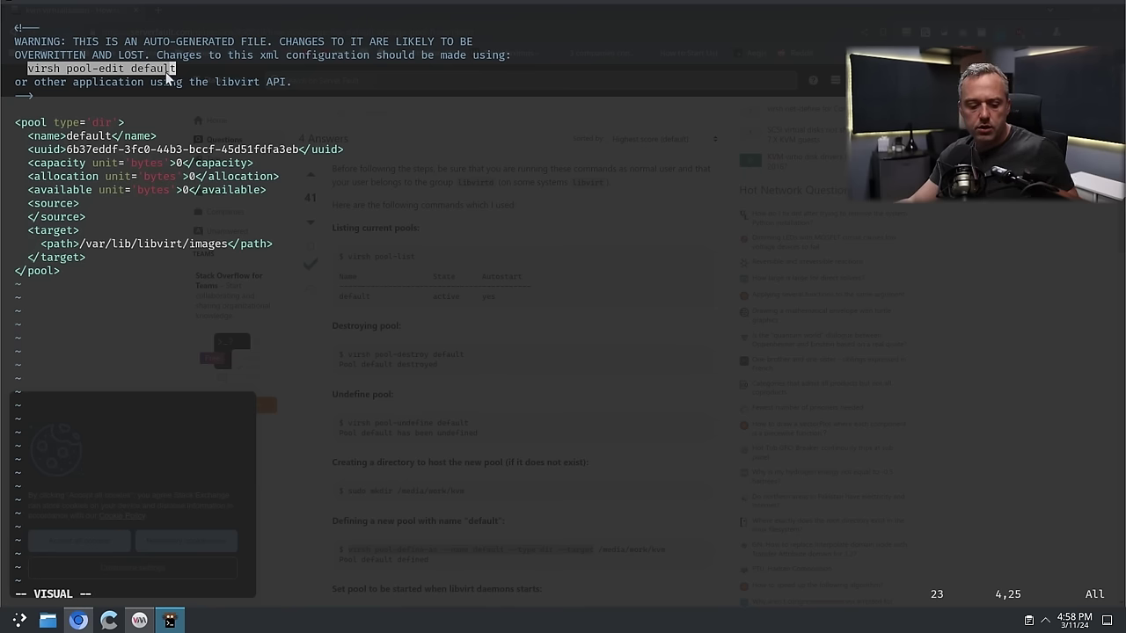
key(y)
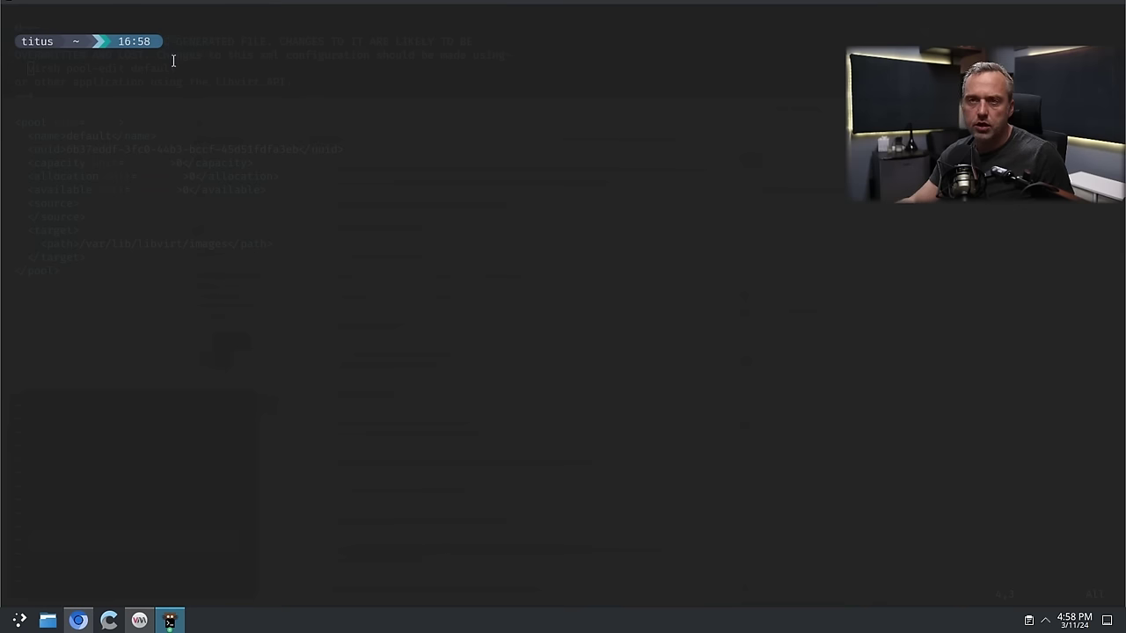
text(sudo)
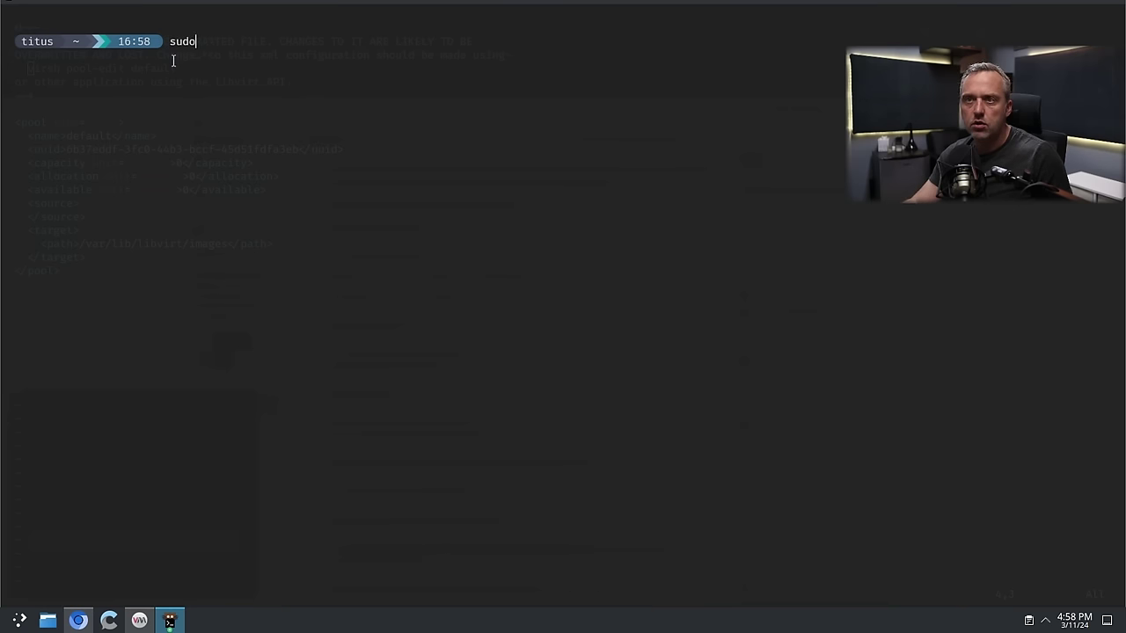
text(virsh pool-define-as --name default --type dir --target)
key(BackSpace)
key(BackSpace)
key(BackSpace)
key(BackSpace)
key(BackSpace)
key(BackSpace)
key(BackSpace)
key(BackSpace)
key(BackSpace)
key(BackSpace)
key(BackSpace)
key(BackSpace)
key(BackSpace)
key(BackSpace)
key(BackSpace)
key(BackSpace)
key(BackSpace)
key(BackSpace)
key(BackSpace)
key(BackSpace)
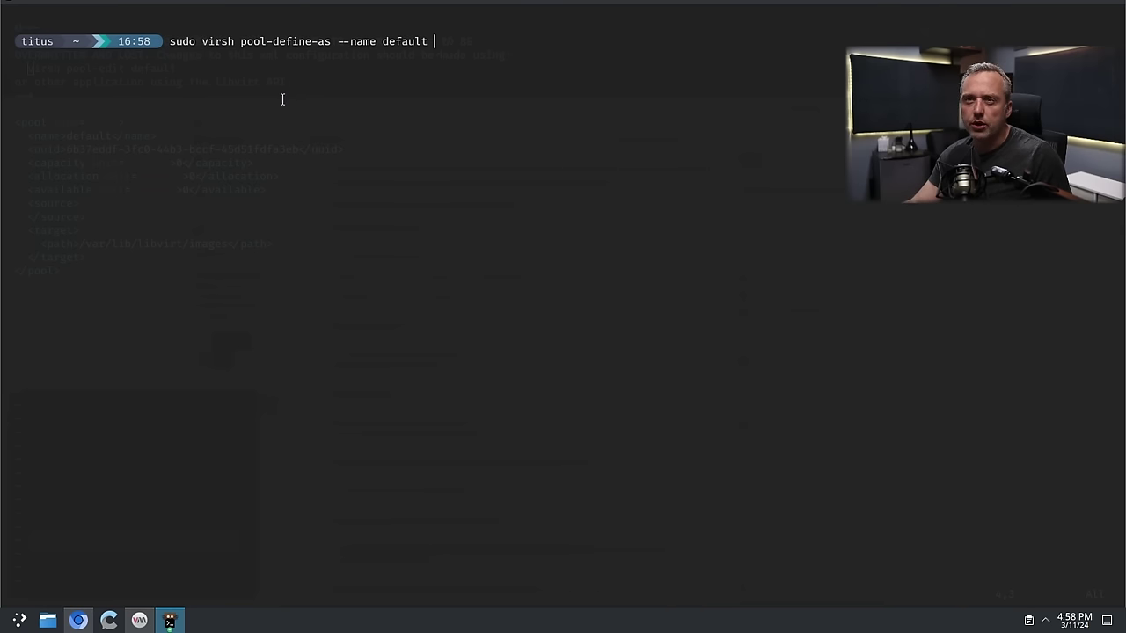
key(BackSpace)
key(BackSpace)
key(BackSpace)
key(BackSpace)
key(BackSpace)
key(BackSpace)
key(BackSpace)
key(BackSpace)
key(BackSpace)
key(BackSpace)
key(BackSpace)
key(BackSpace)
key(BackSpace)
key(BackSpace)
key(BackSpace)
key(BackSpace)
key(BackSpace)
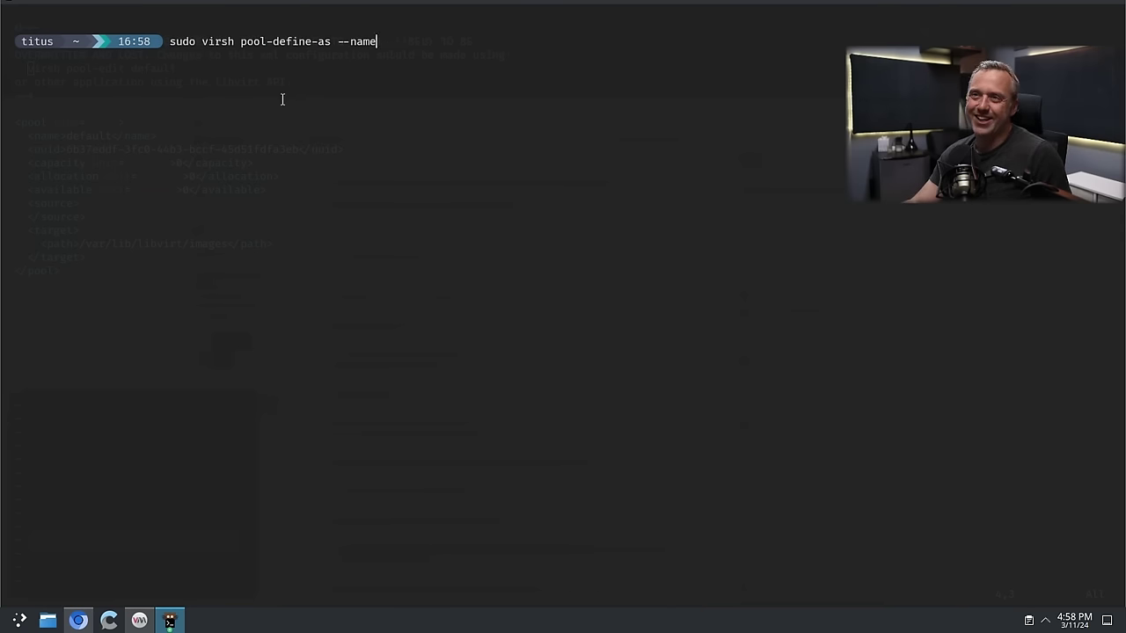
key(BackSpace)
key(BackSpace)
key(BackSpace)
key(BackSpace)
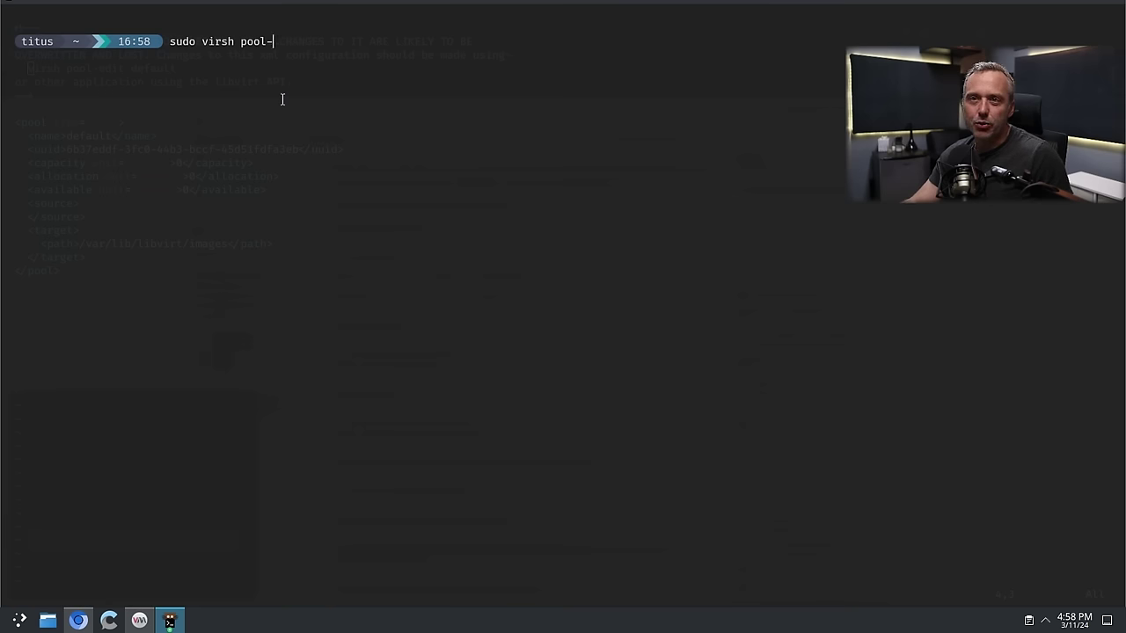
text(edit default)
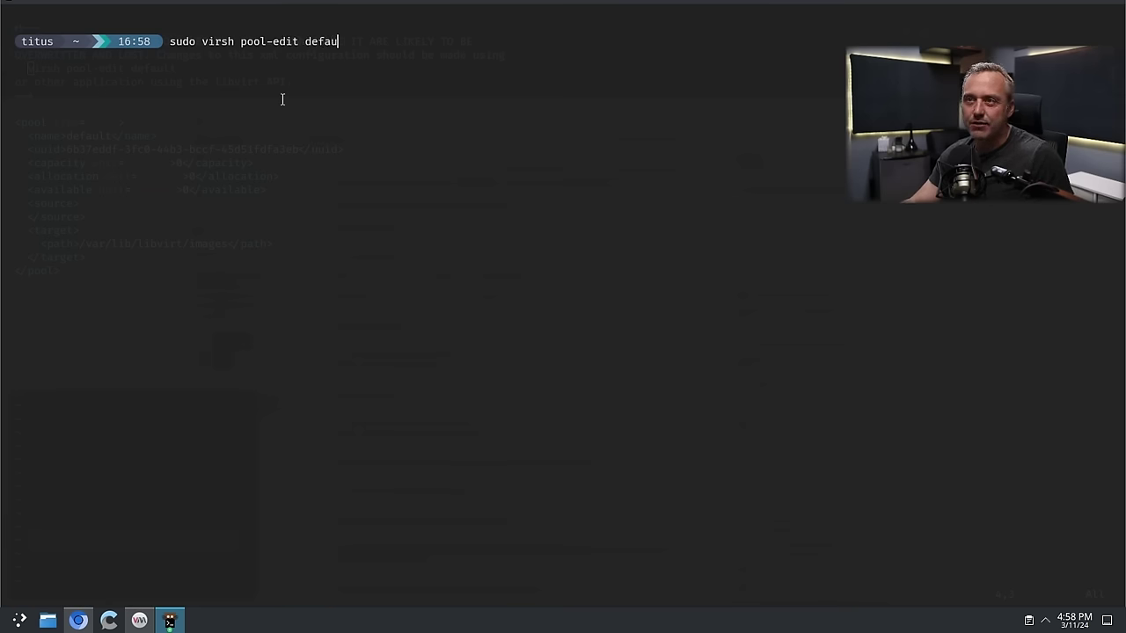
key(Return)
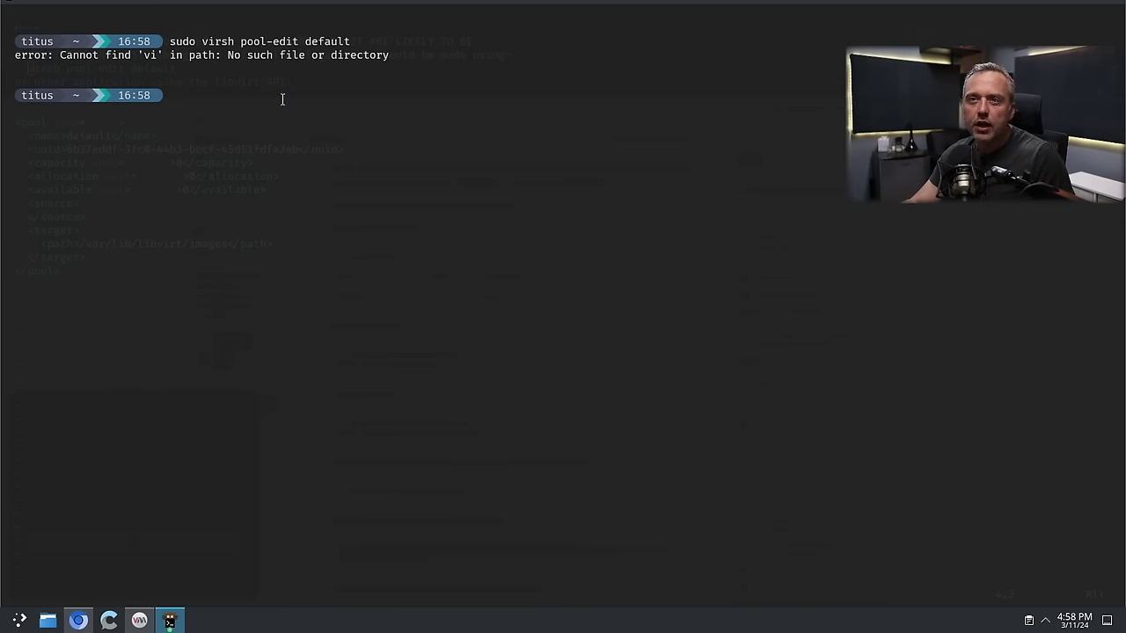
- Switch to a root shell with sudo su and try running virsh pool-edit default there
text(sudo su)
key(Return)
text(virsh pool.)
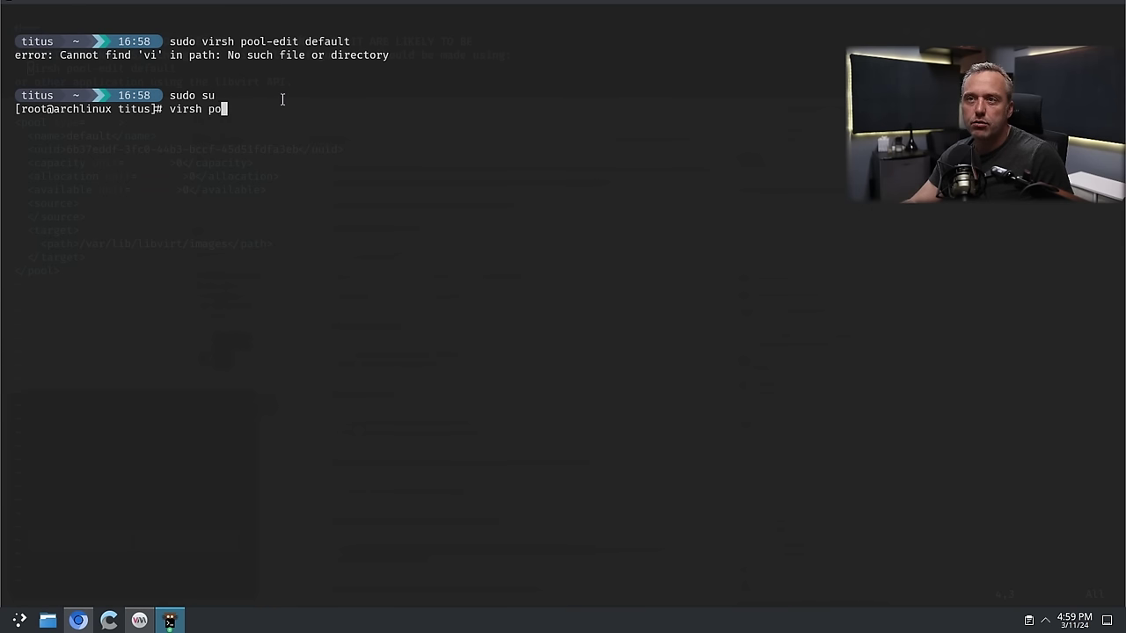
key(BackSpace)
text(-edit default)
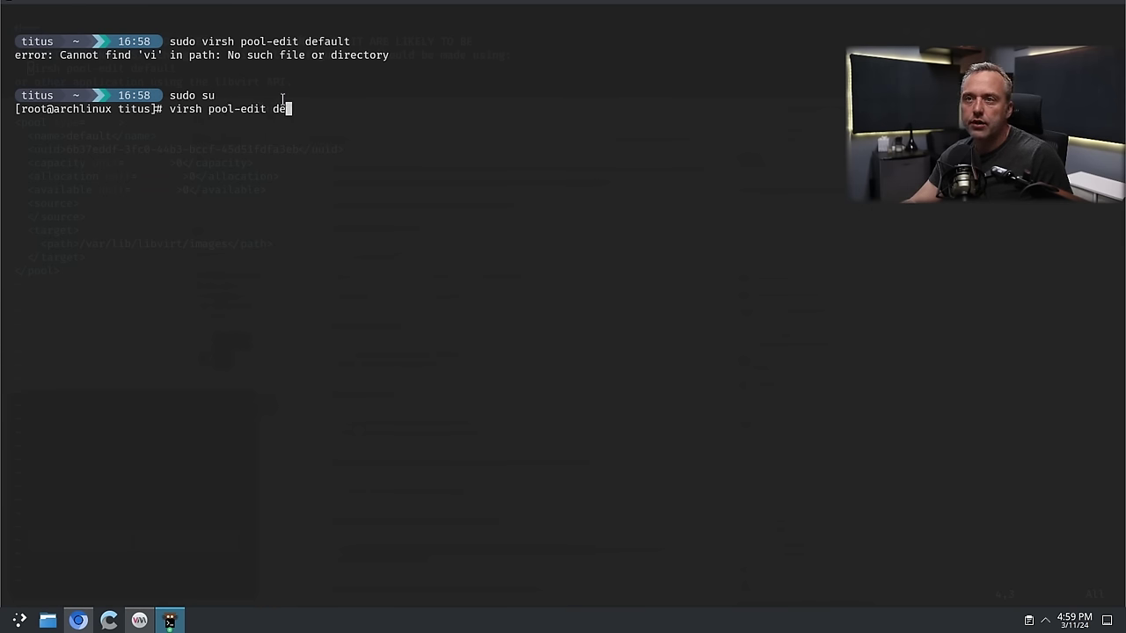
key(Return)
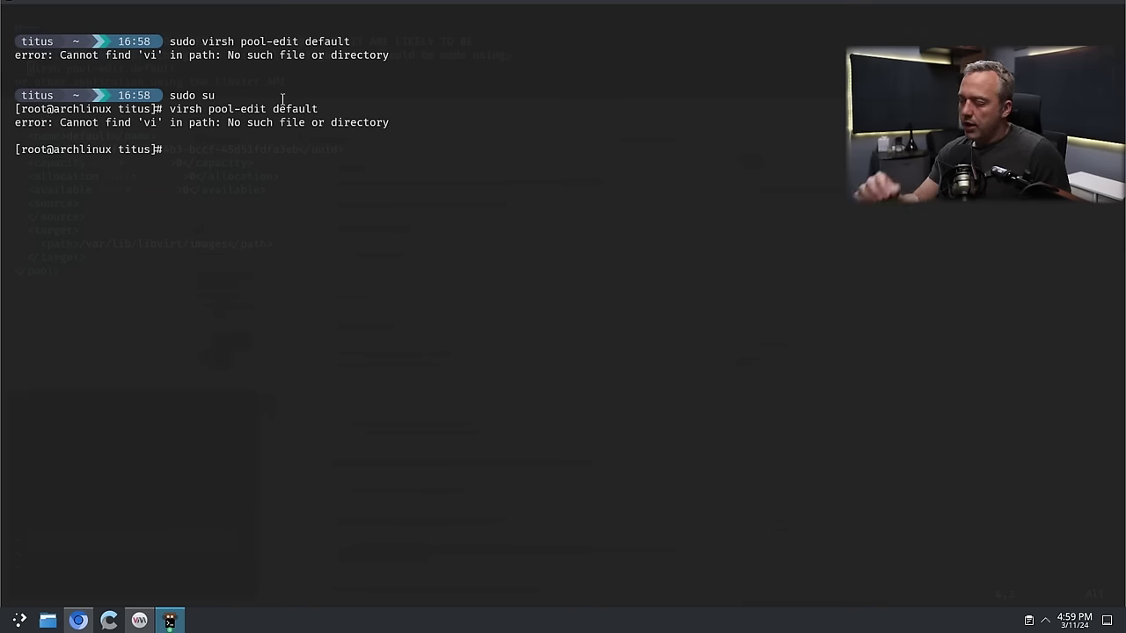
- Print the root shell's EDITOR variable and set it to nvim with export
text(echo $EDITOR)
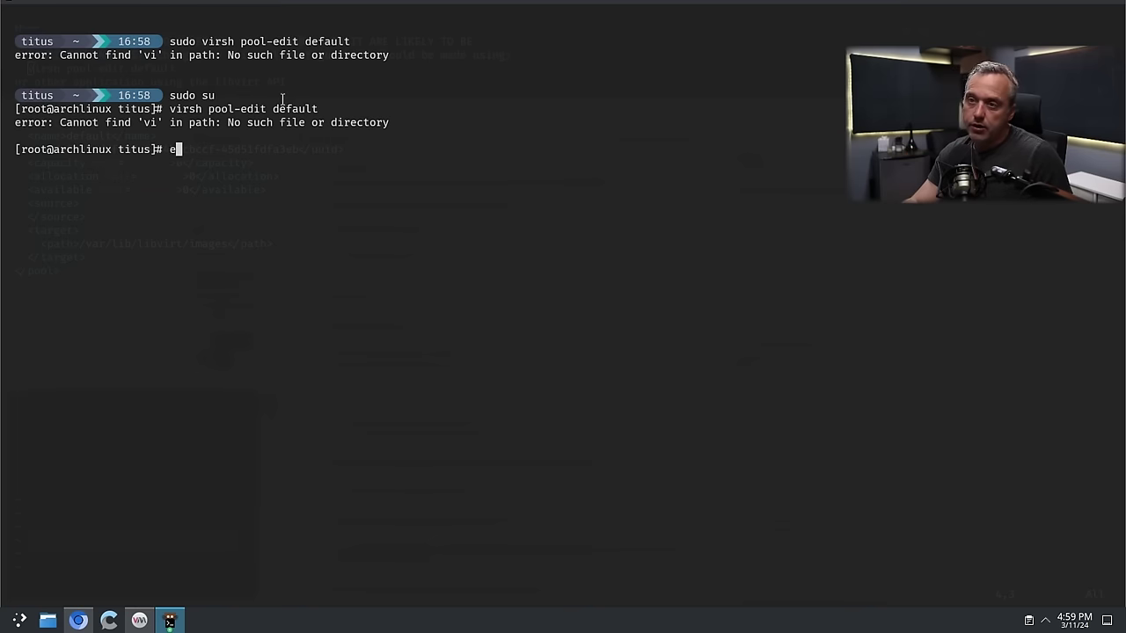
key(Return)
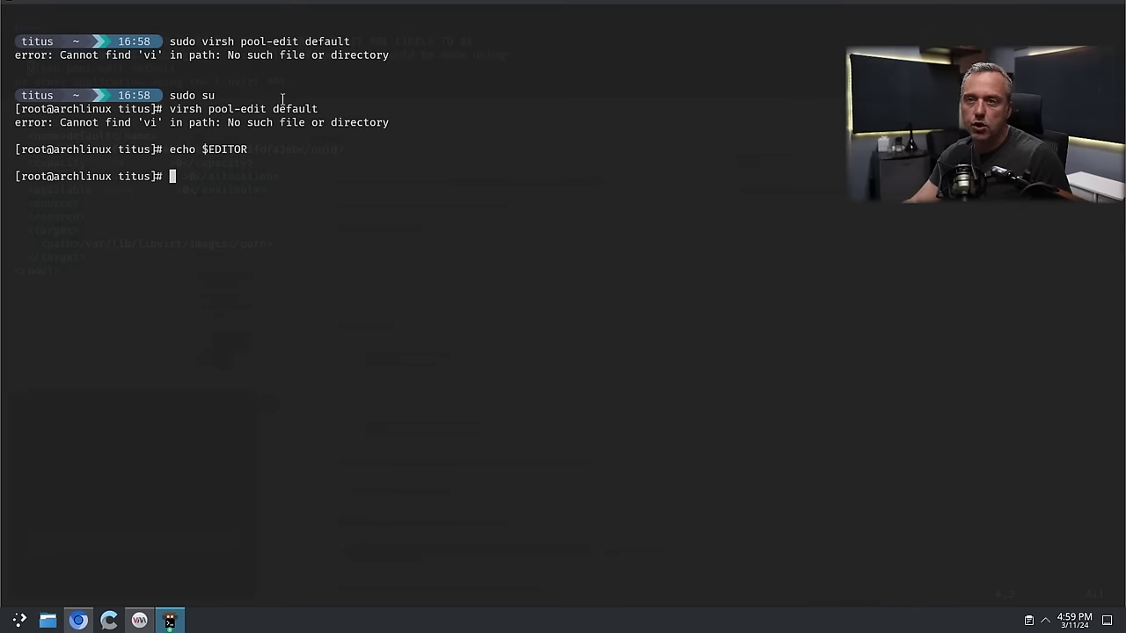
text(export )
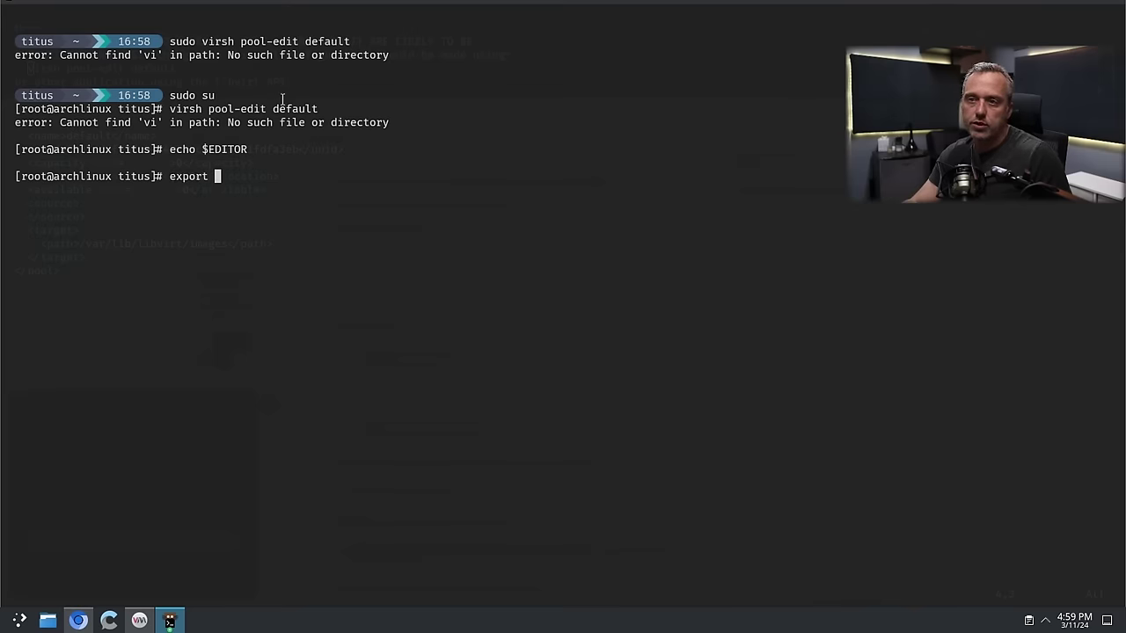
text(EDITOR)
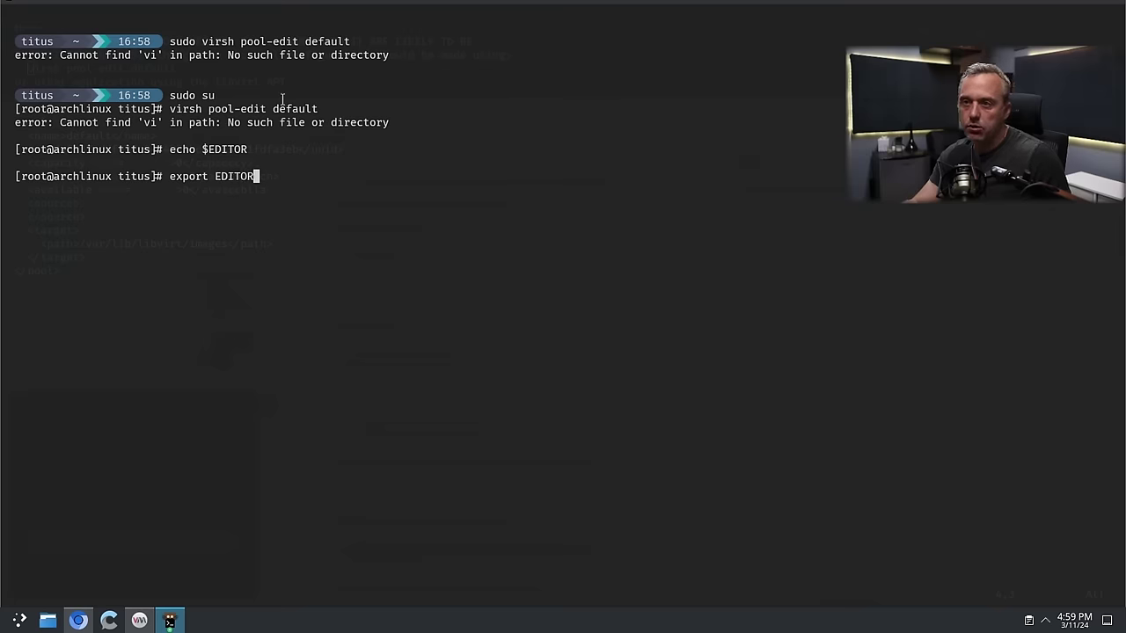
text(=nvim)
key(Return)
- Run virsh pool-edit default again and replace the target path in the pool's XML with /home/titus/vms
key(Up)
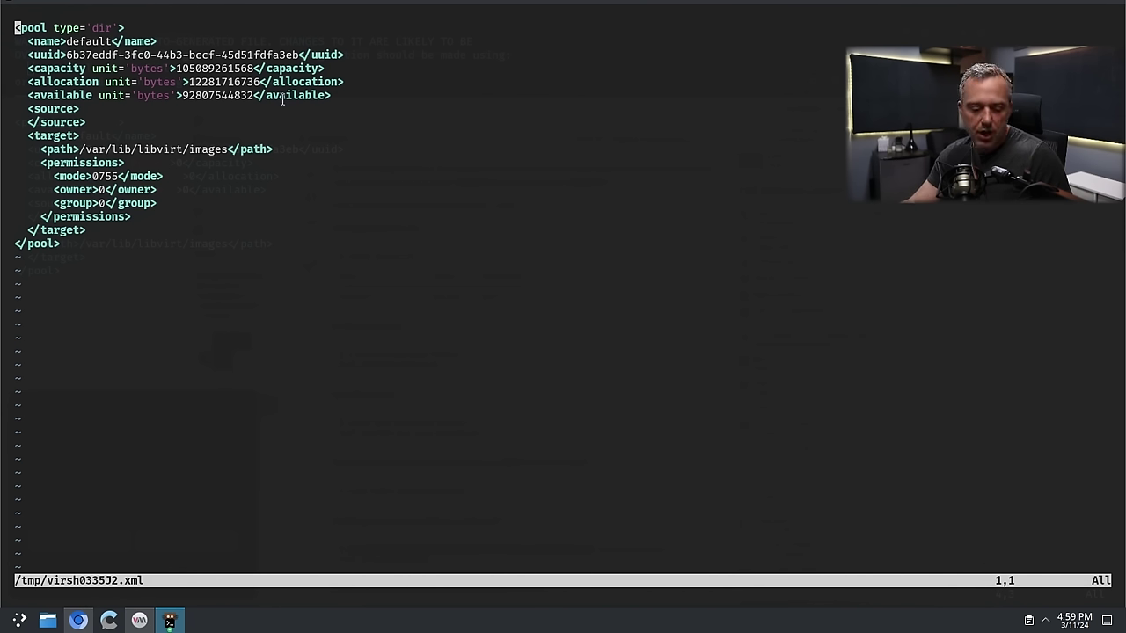
key(j)
key(j)
key(j)
key(l)
key(l)
key(l)
key(j)
key(j)
key(j)
key(j)
key(j)
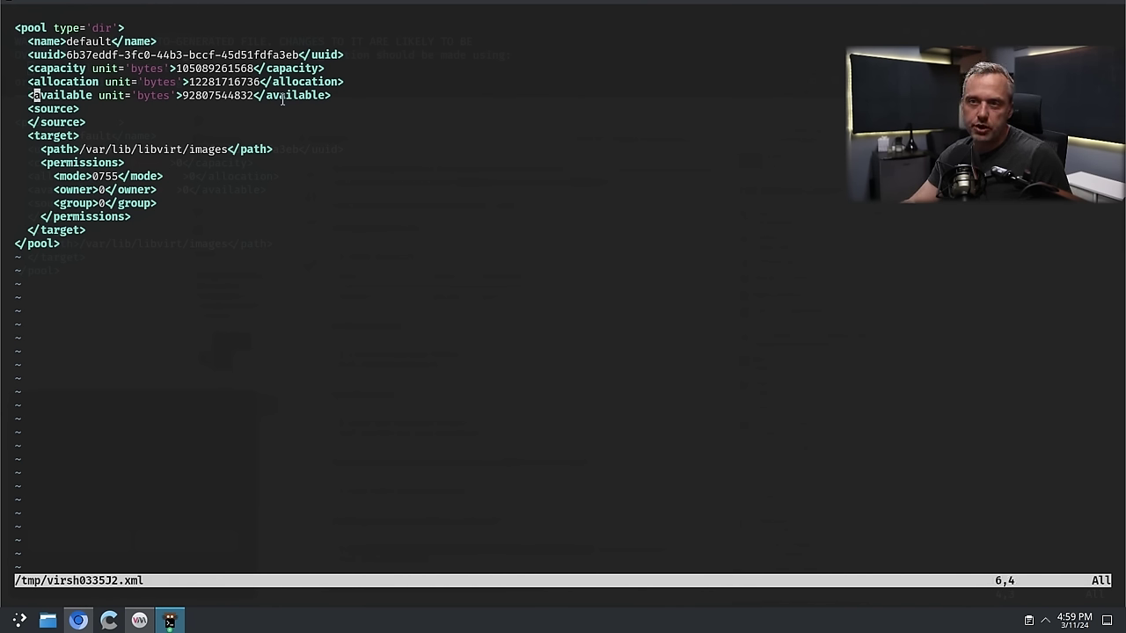
key(l)
key(l)
key(l)
key(l)
key(l)
key(l)
key(j)
key(j)
key(k)
key(x)
key(x)
key(x)
key(x)
key(x)
key(x)
key(x)
key(x)
key(x)
key(x)
key(x)
key(x)
key(x)
key(x)
key(x)
key(x)
key(x)
key(x)
key(x)
key(x)
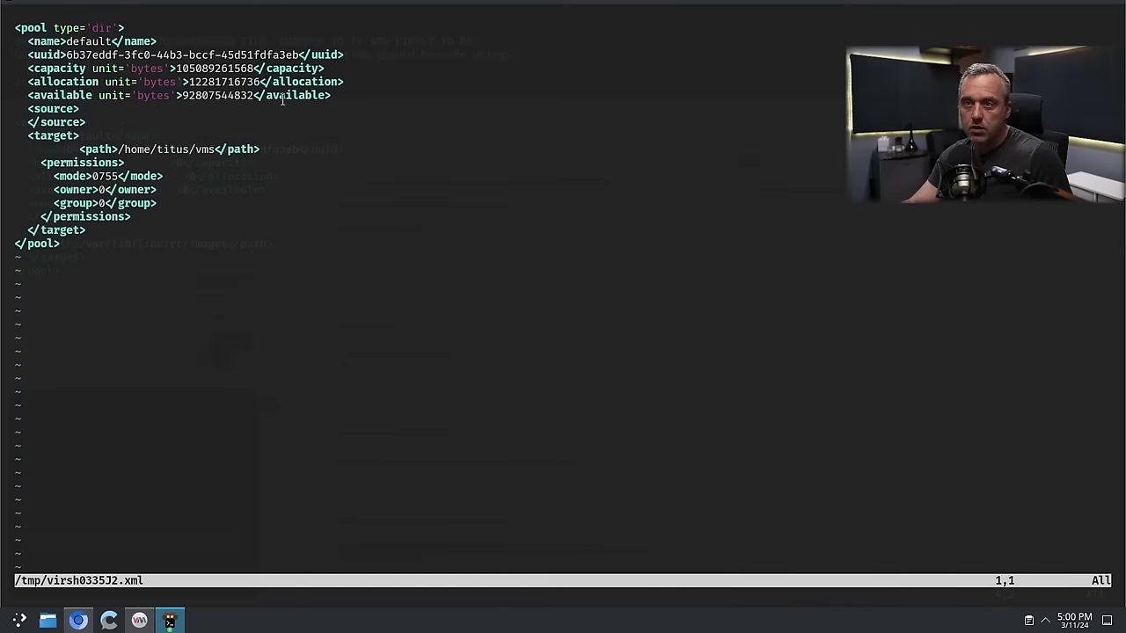
- Correct the default pool's target path to /home/titus/VMs and save the XML configuration
key(j)
key(j)
key(j)
key(j)
key(j)
key(j)
key(j)
key(j)
key(j)
key($)
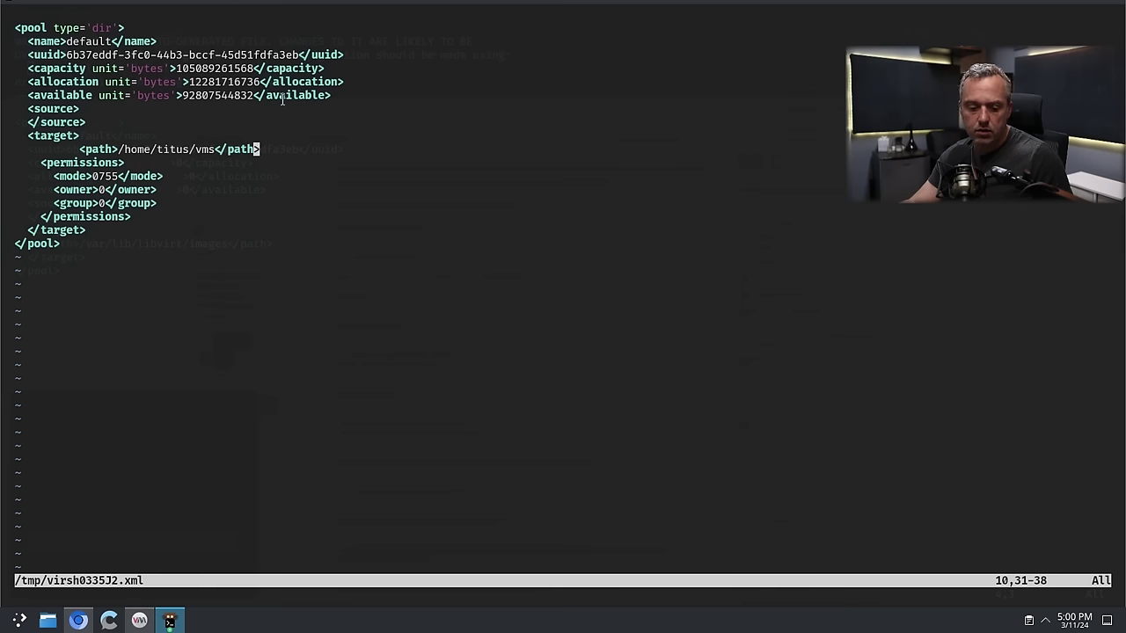
key(h)
key(h)
key(h)
key(h)
key(h)
key(h)
key(h)
key(h)
key(h)
key(c)
key(c)
key(Escape)
key(u)
key(i)
key(Delete)
key(Delete)
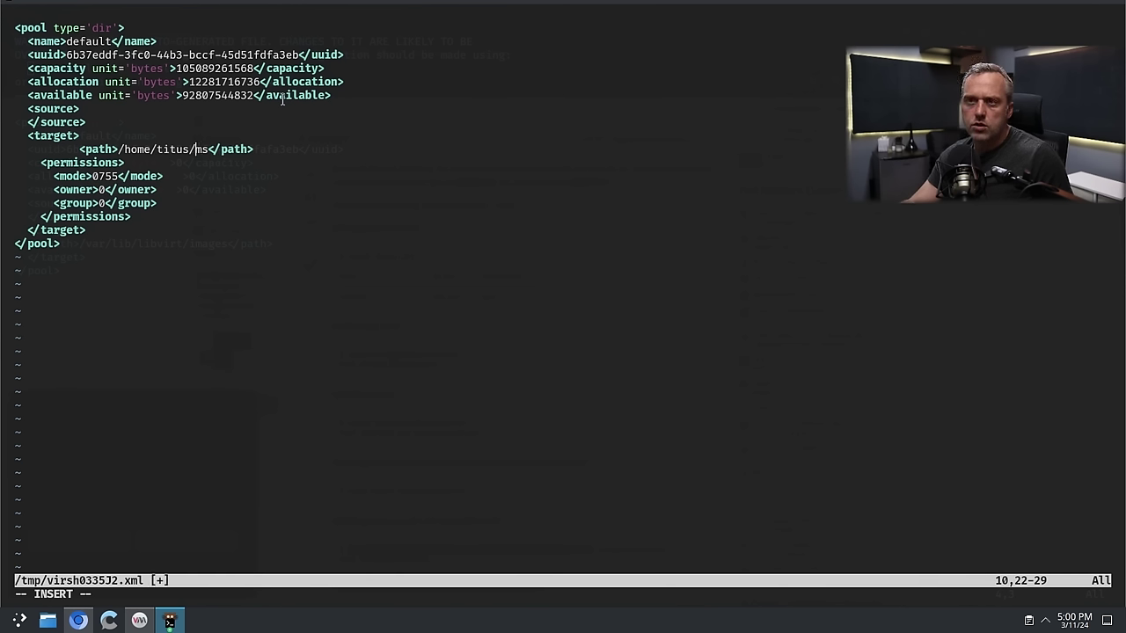
text(VM)
key(Escape)
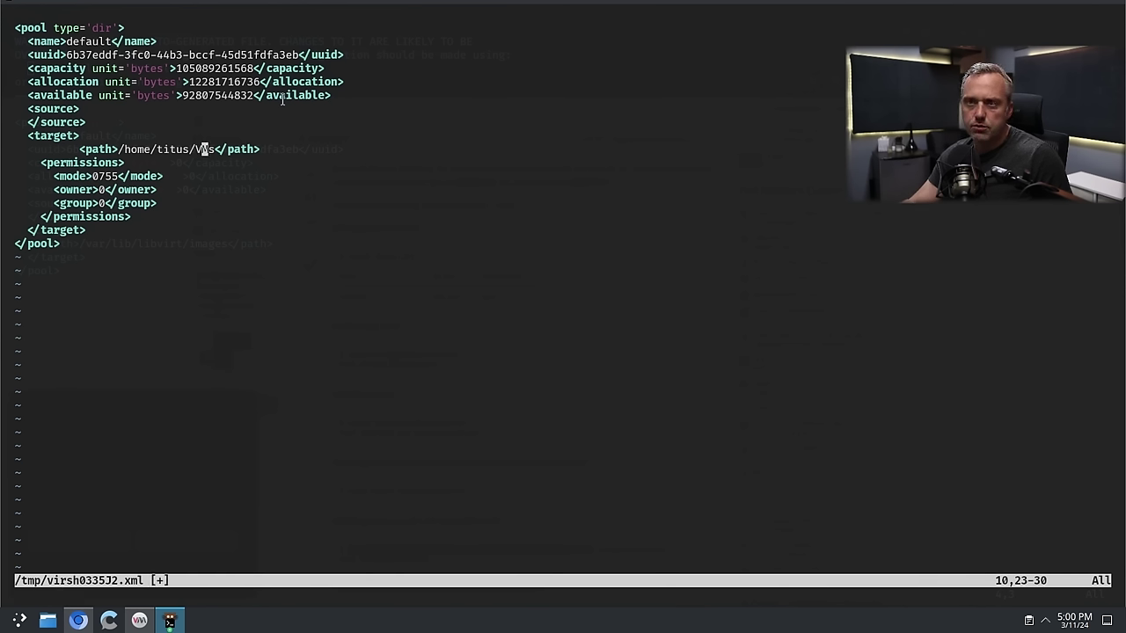
text(:wq)
key(Return)
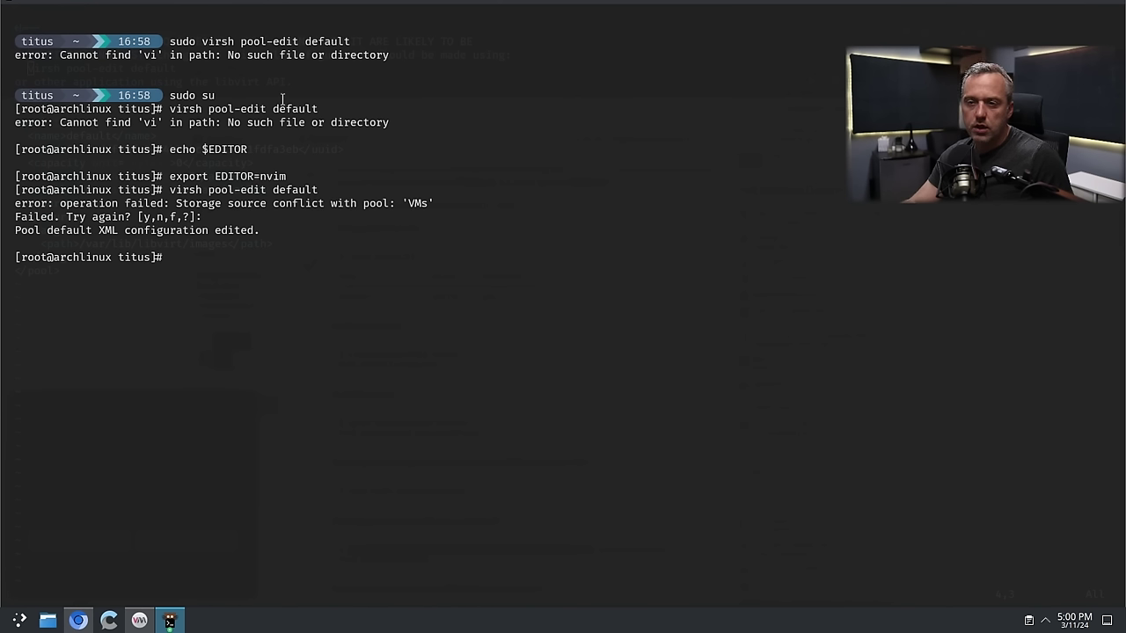
- Leave the root shell and list the home directory's contents to check the VMs folder name
text(exit)
key(Return)
text(ls)
key(Return)
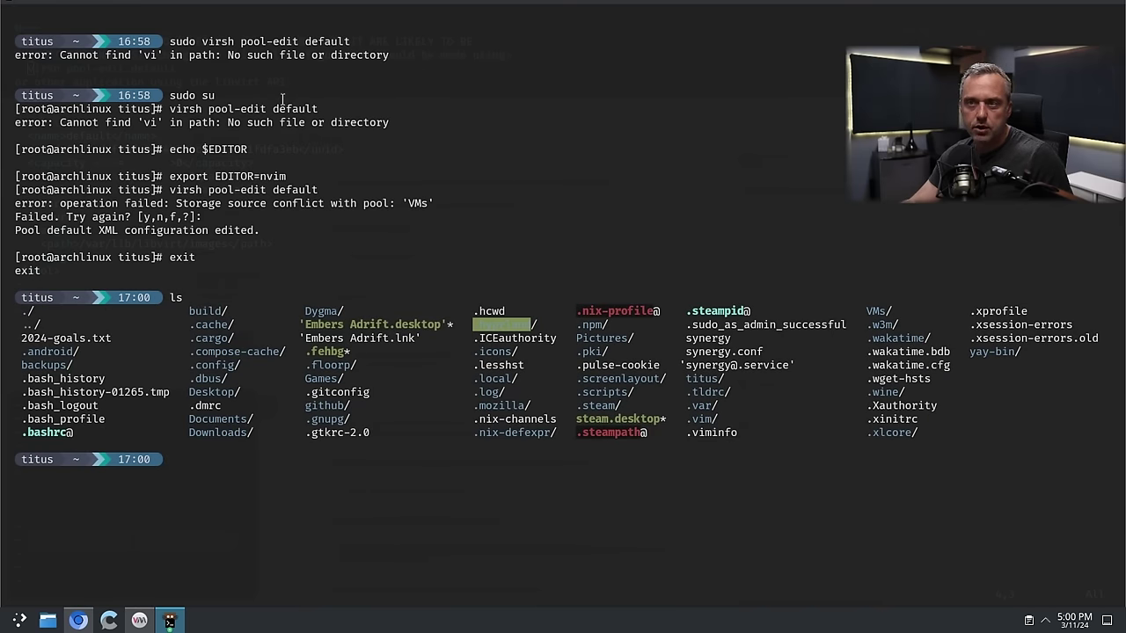
- Try to reopen the default pool's configuration as the regular user with sudo virsh pool-edit default
text(sudo virsh)
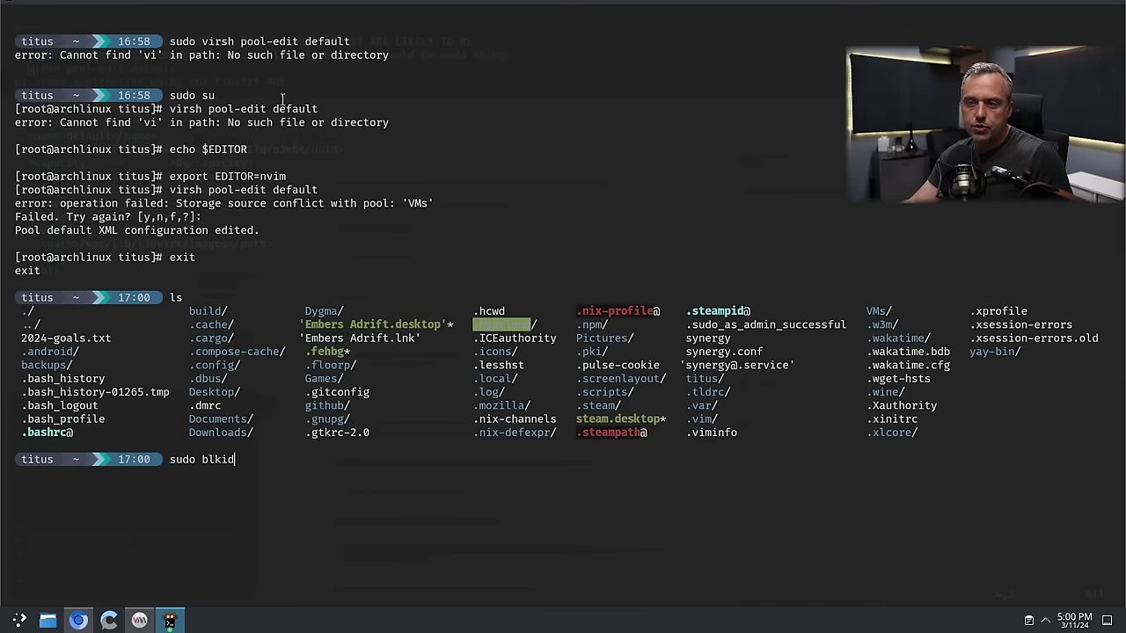
key(Right)
key(Return)
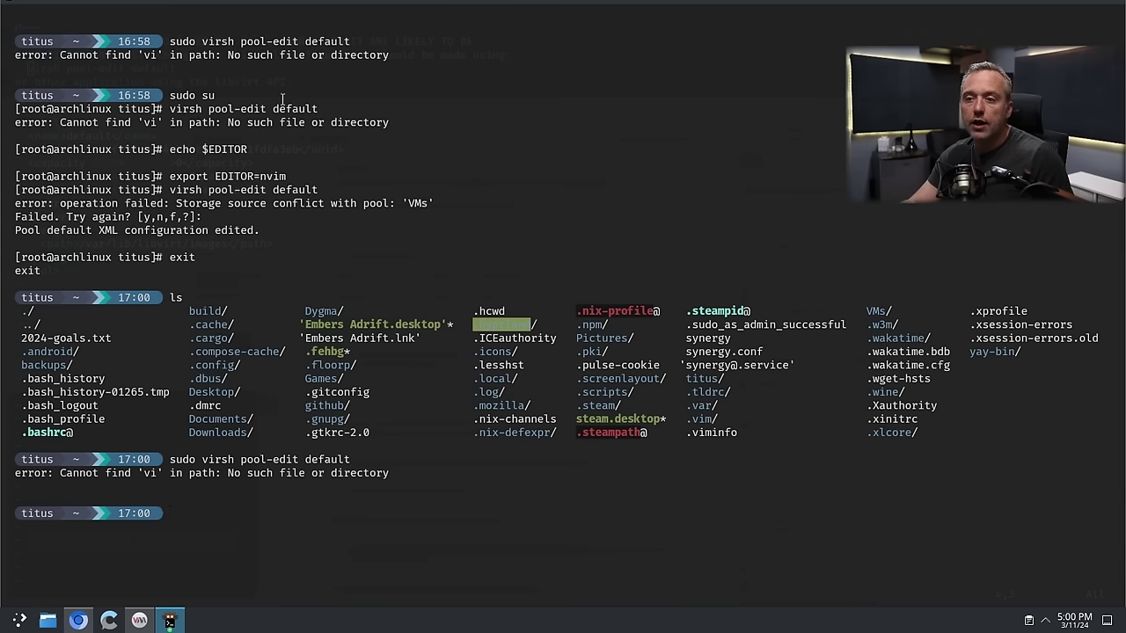
- Close the extra terminal, default.xml and the root session, and return to the Server Fault answer on changing the default pool
text(exit)
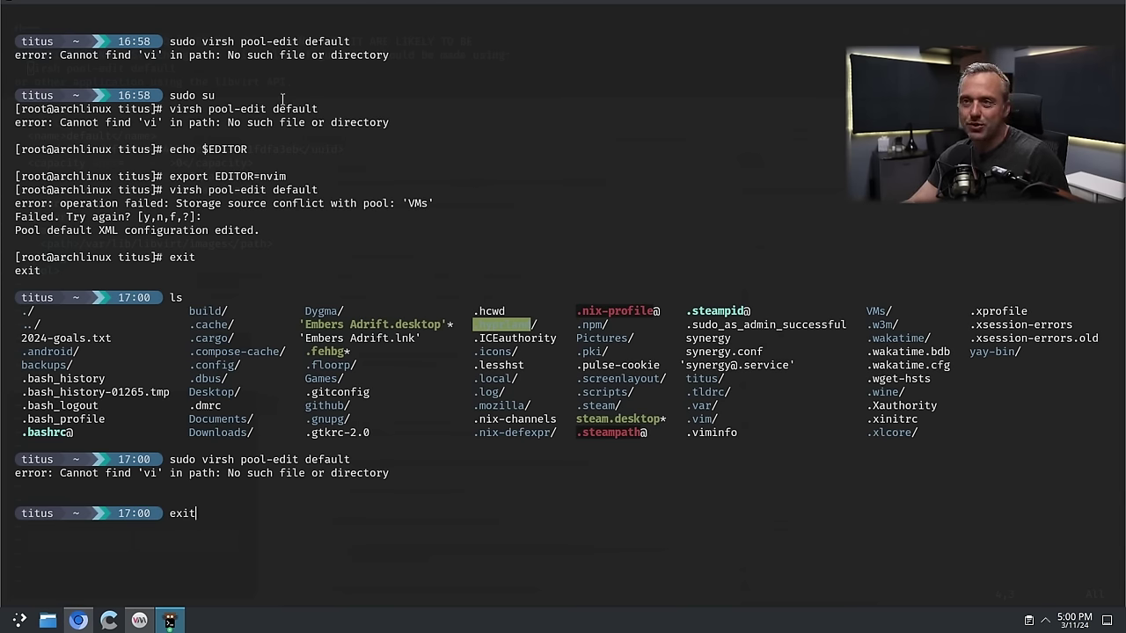
key(Return)
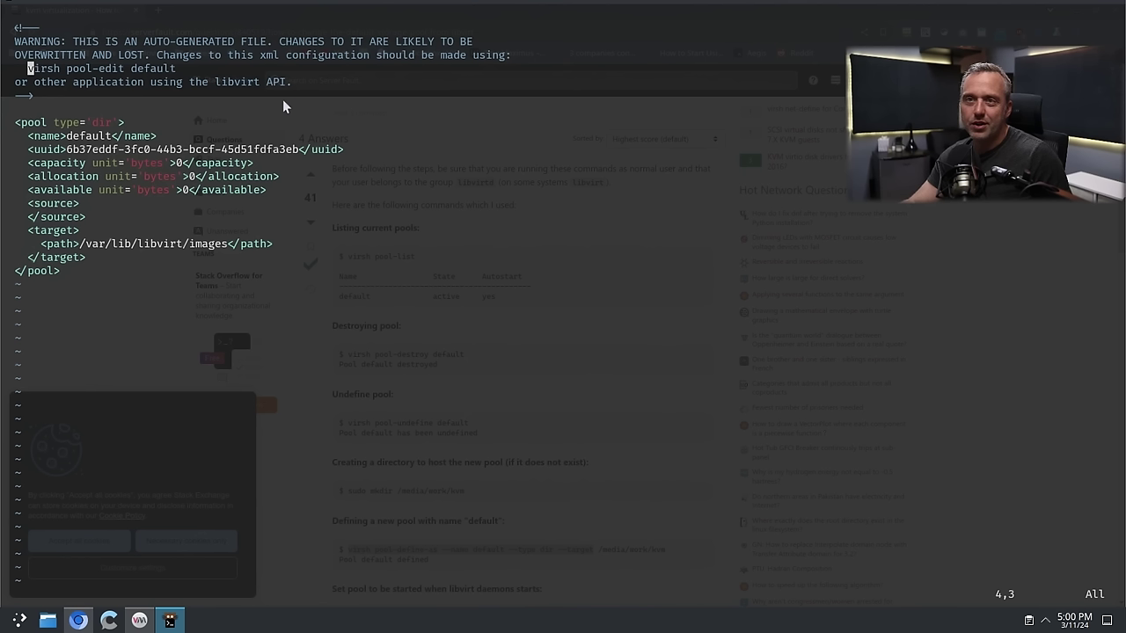
text(:q)
key(Return)
text(exit)
key(Return)
text(exit)
key(Return)
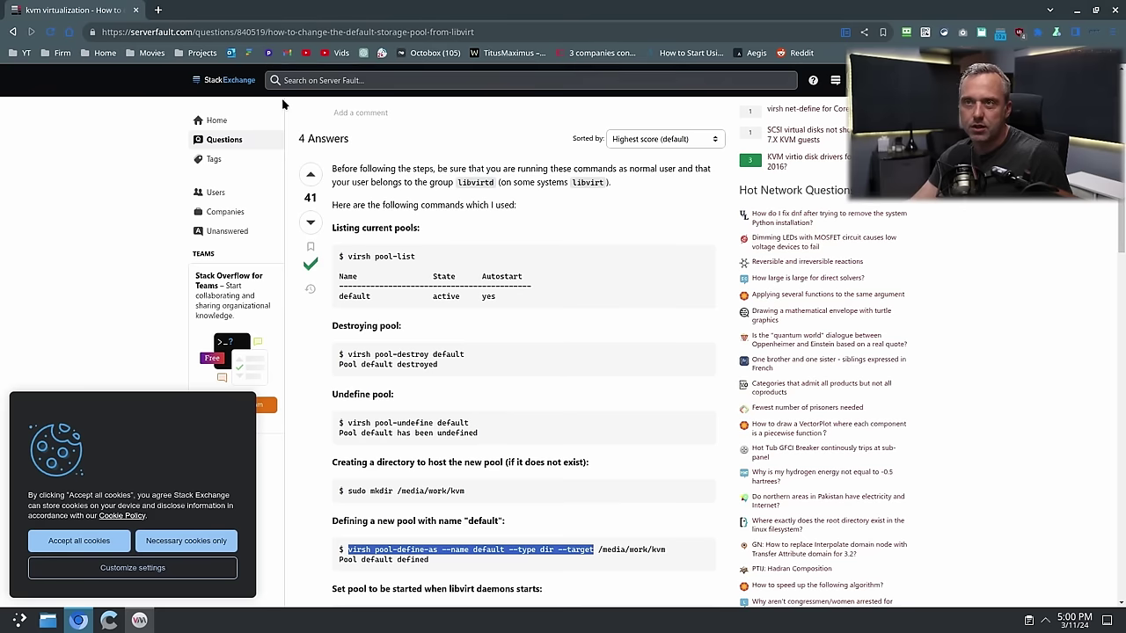
scroll(264, 418, down, 1)
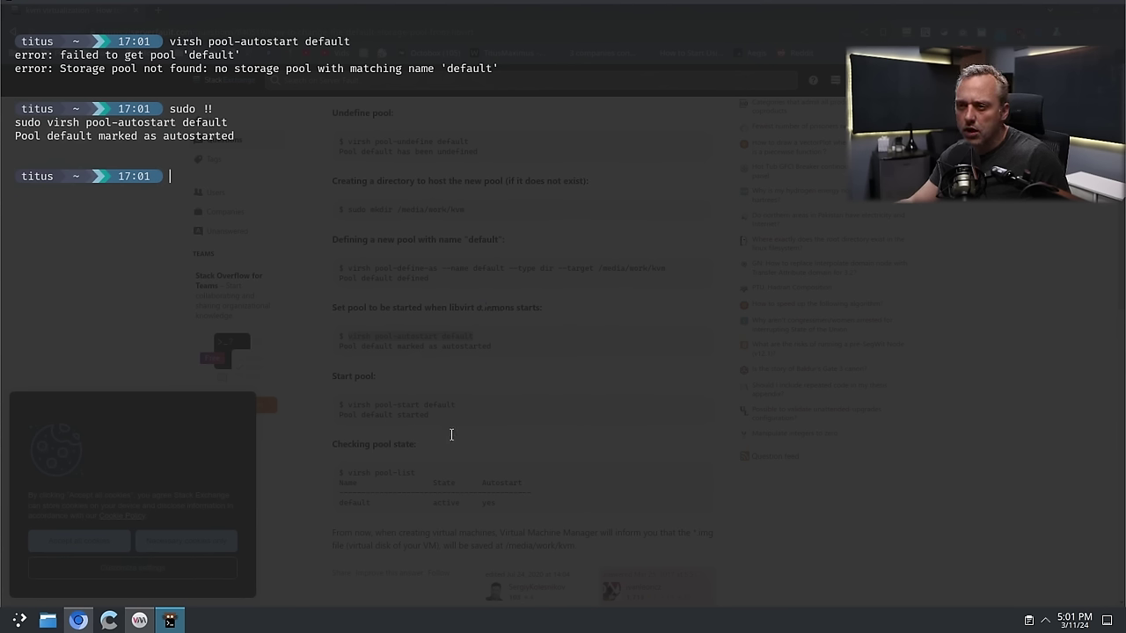
- Read the Server Fault answer on editing the default pool path and restart the libvirtd service as root
key(F12)
scroll(458, 434, down, 1)
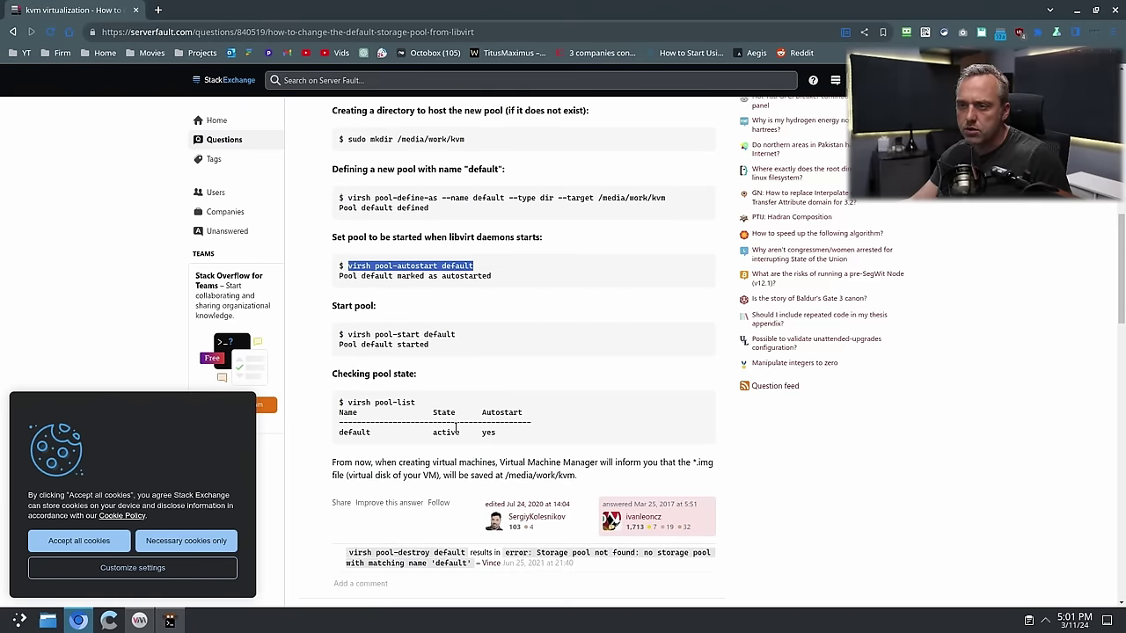
scroll(453, 408, down, 6)
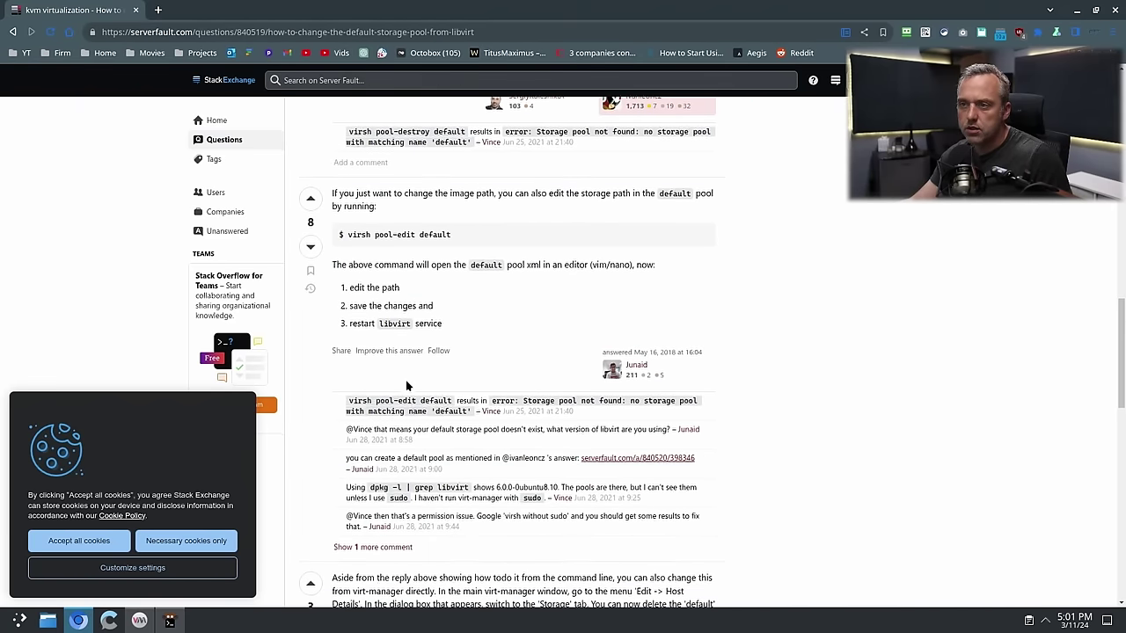
key(F12)
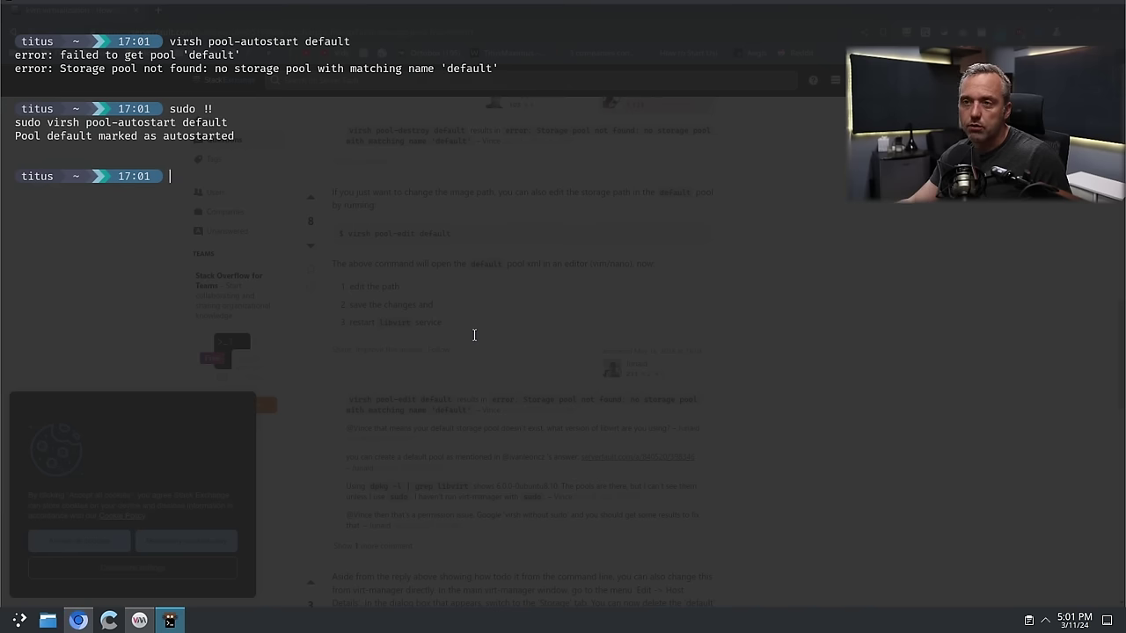
text(sudo systemctl restart libvirtd)
key(Return)
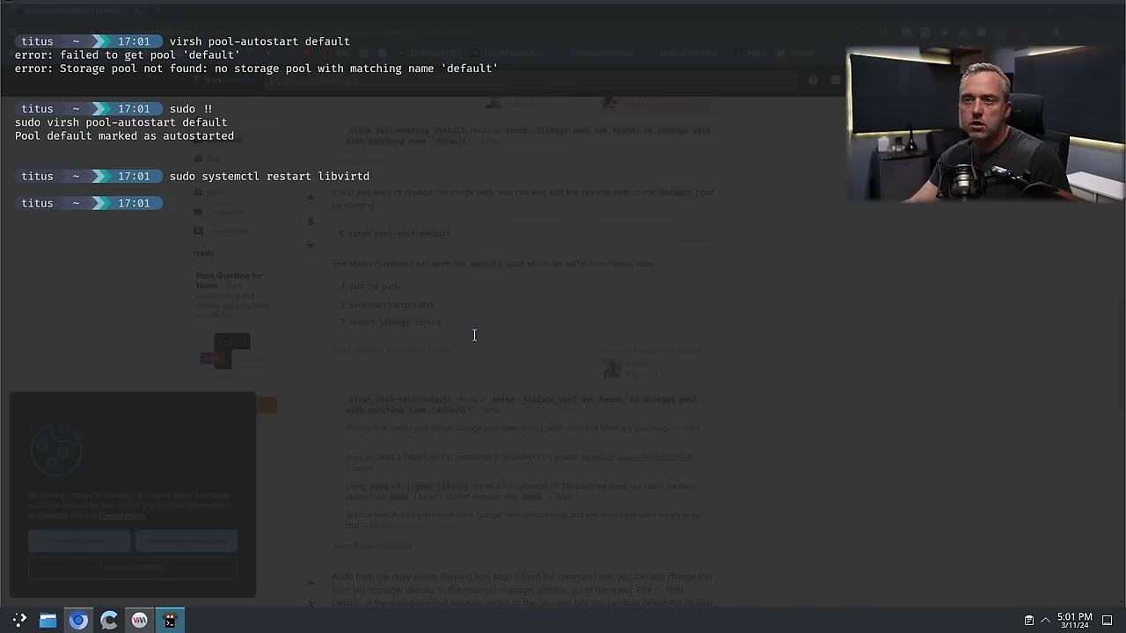
- Check the status of the libvirtd service with sudo systemctl status libvirtd
key(Up)
key(BackSpace)
key(BackSpace)
key(BackSpace)
key(BackSpace)
key(BackSpace)
key(BackSpace)
key(BackSpace)
key(BackSpace)
key(BackSpace)
key(BackSpace)
key(BackSpace)
key(BackSpace)
key(BackSpace)
key(BackSpace)
key(BackSpace)
key(BackSpace)
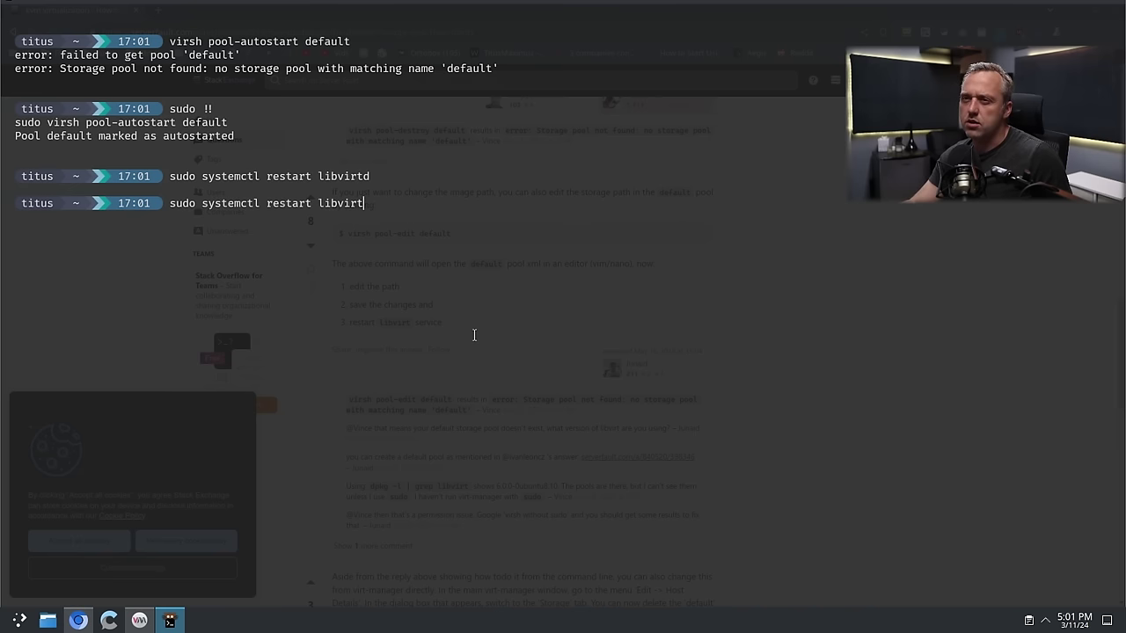
text(status libvirtd)
key(Return)
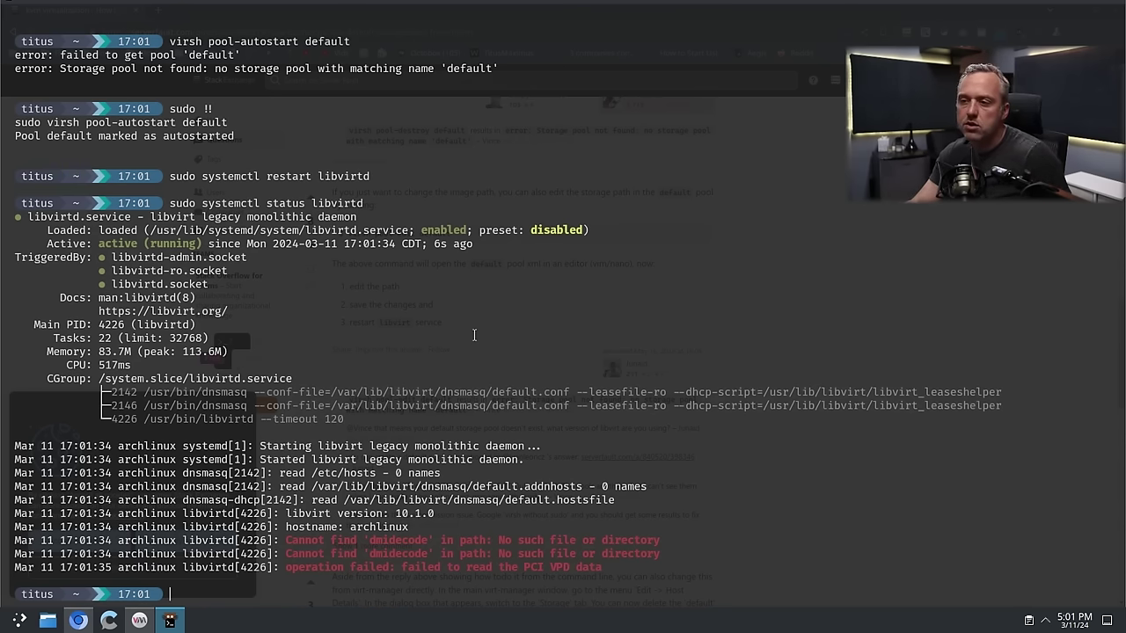
- Install the missing dmidecode package with yay -S dmidecode, accepting the installation
text(yay -S)
drag(371, 539, 426, 540)
middle_click(436, 526)
key(Return)
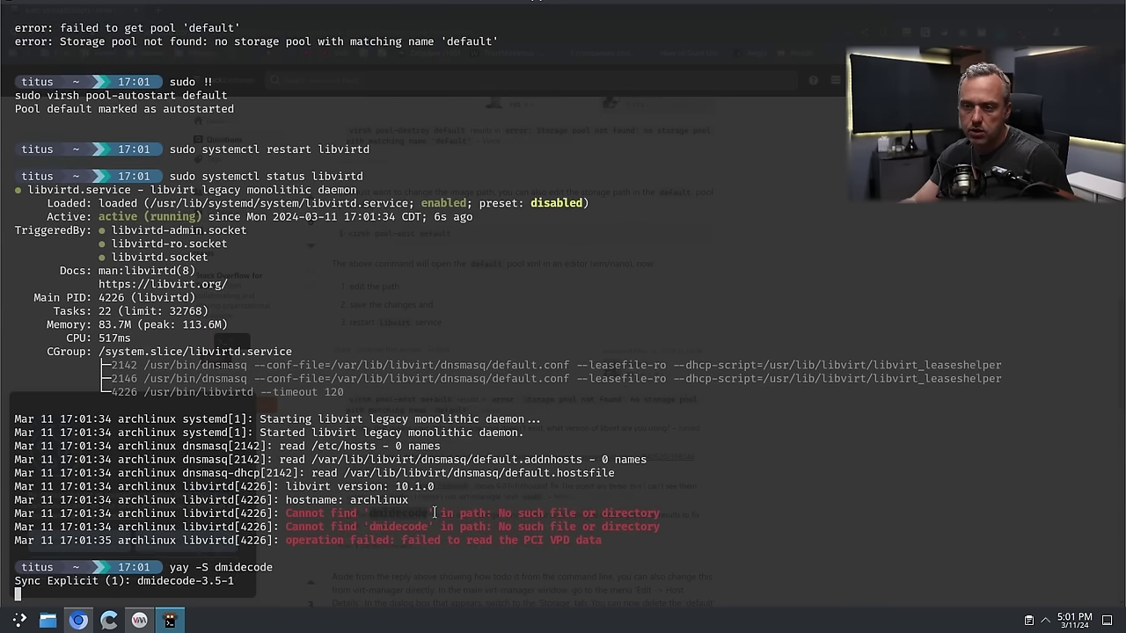
key(Return)
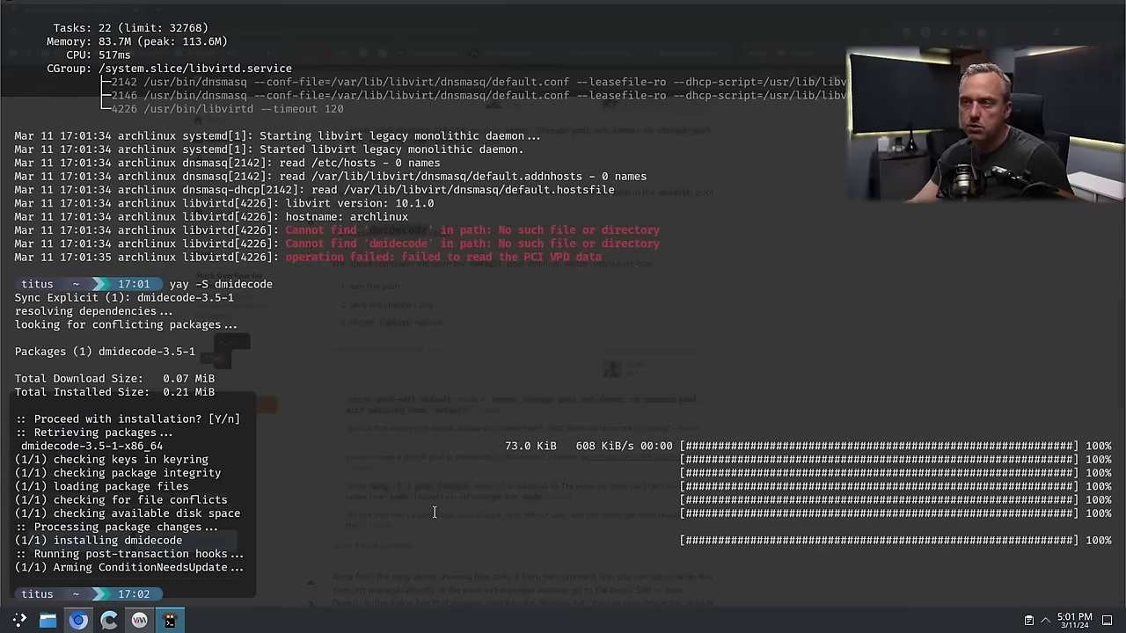
- Restart the libvirtd service again and recheck its status
key(Up)
key(Up)
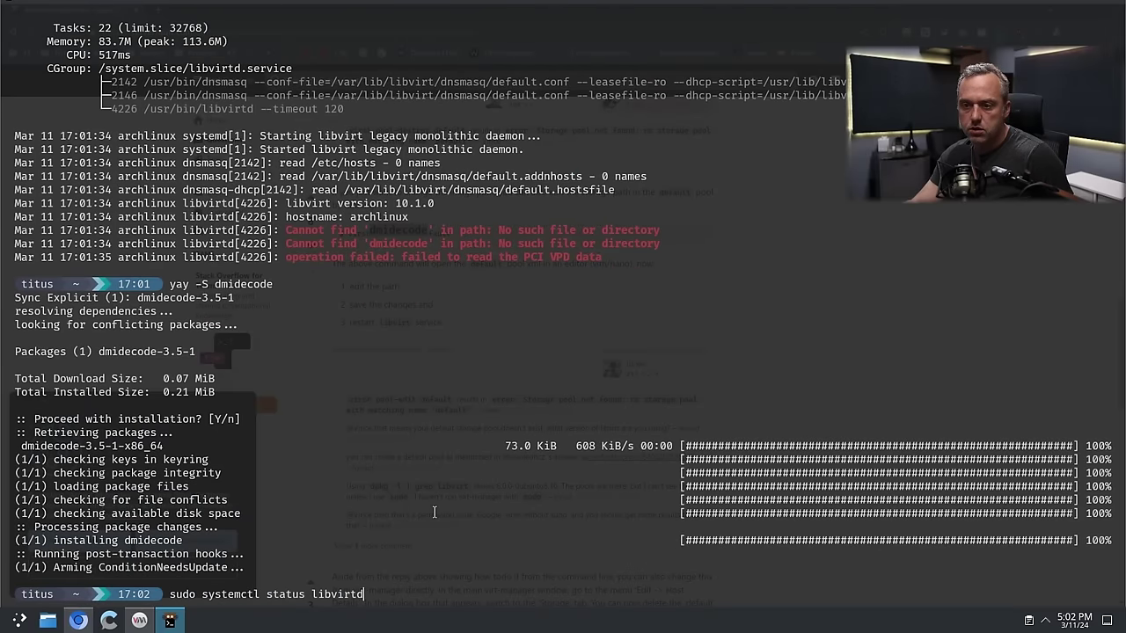
key(Up)
key(Return)
key(Up)
key(Up)
key(Return)
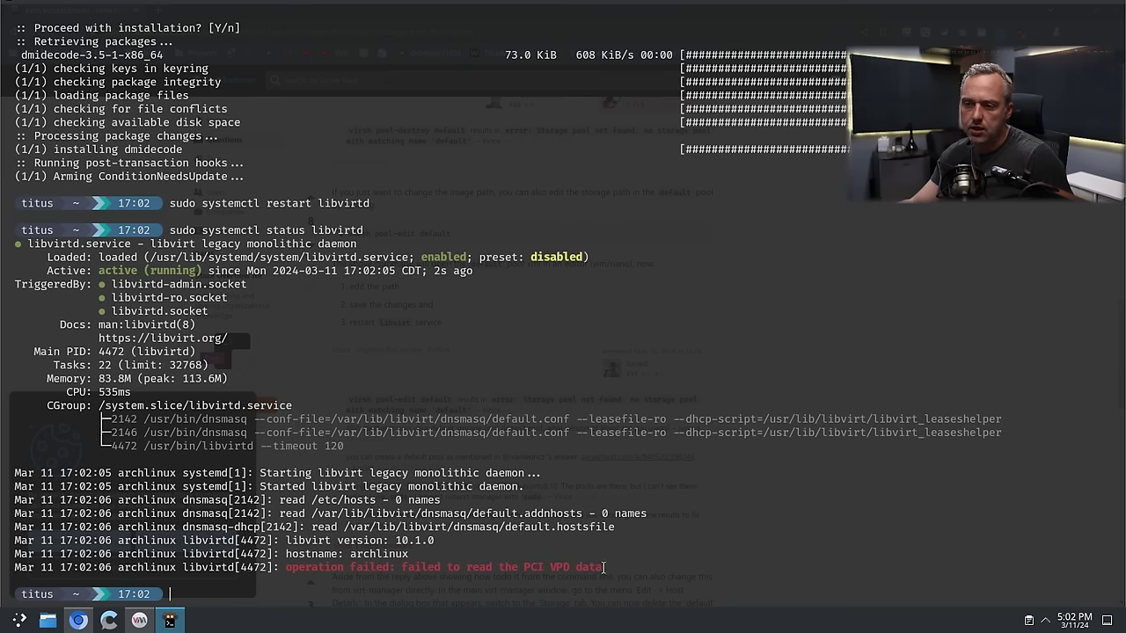
- Copy the "operation failed: failed to read the PCI VPD data" error from the terminal and search the web for it
drag(604, 567, 283, 573)
key(ctrl+c)
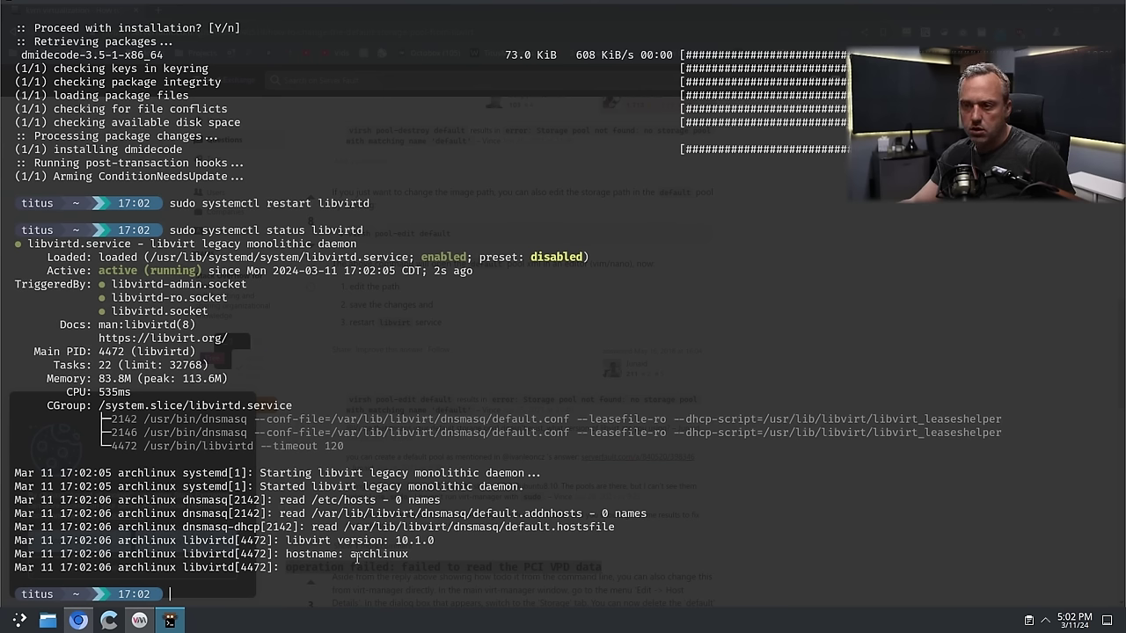
click(78, 621)
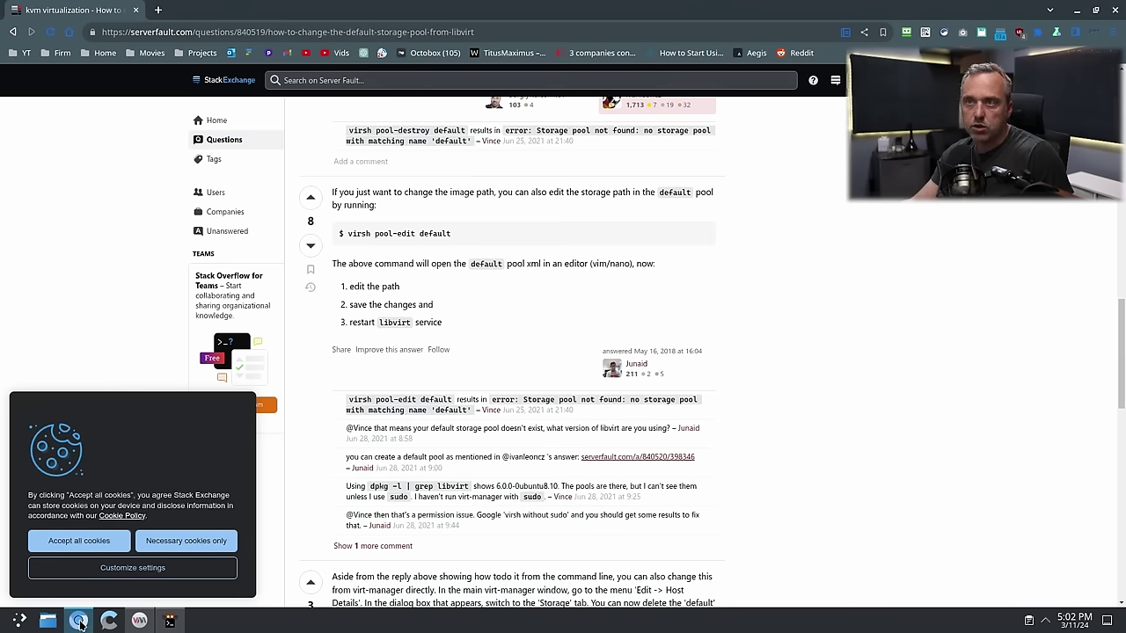
key(ctrl+l)
key(ctrl+v)
key(Return)
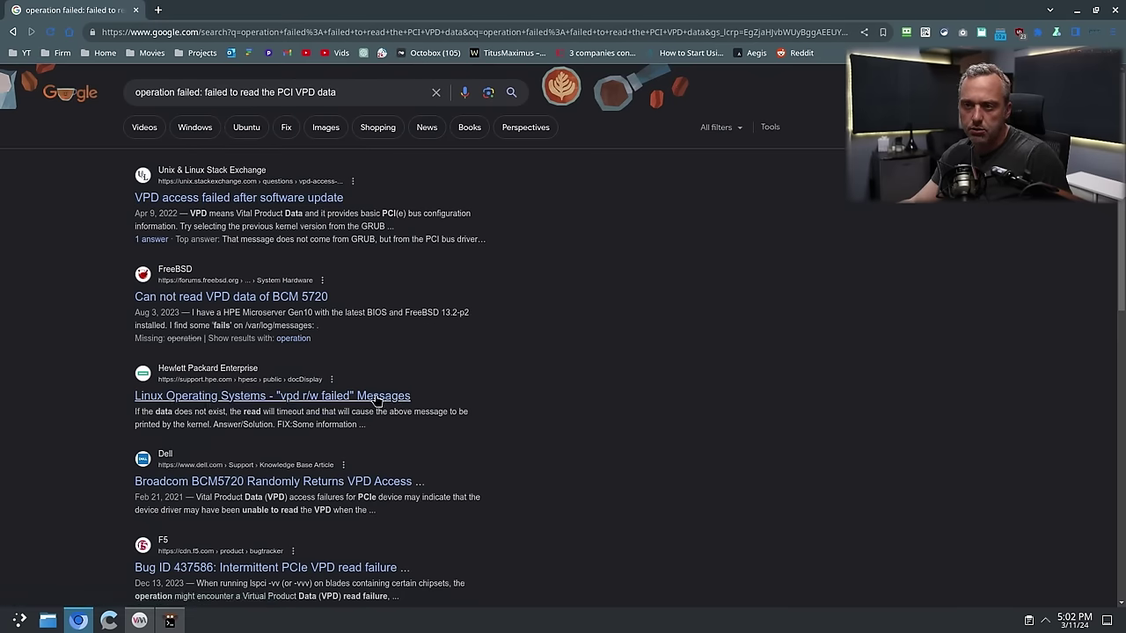
- Look through the results, read the Red Hat article on VPD access failed warnings, and return to the results
scroll(422, 387, down, 2)
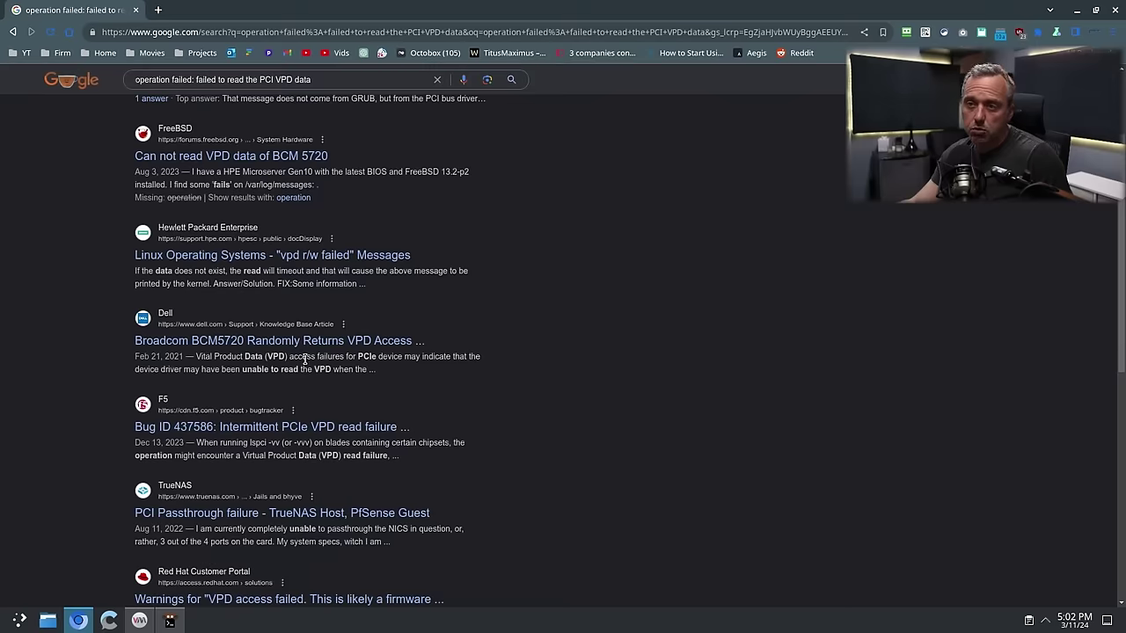
scroll(180, 378, down, 3)
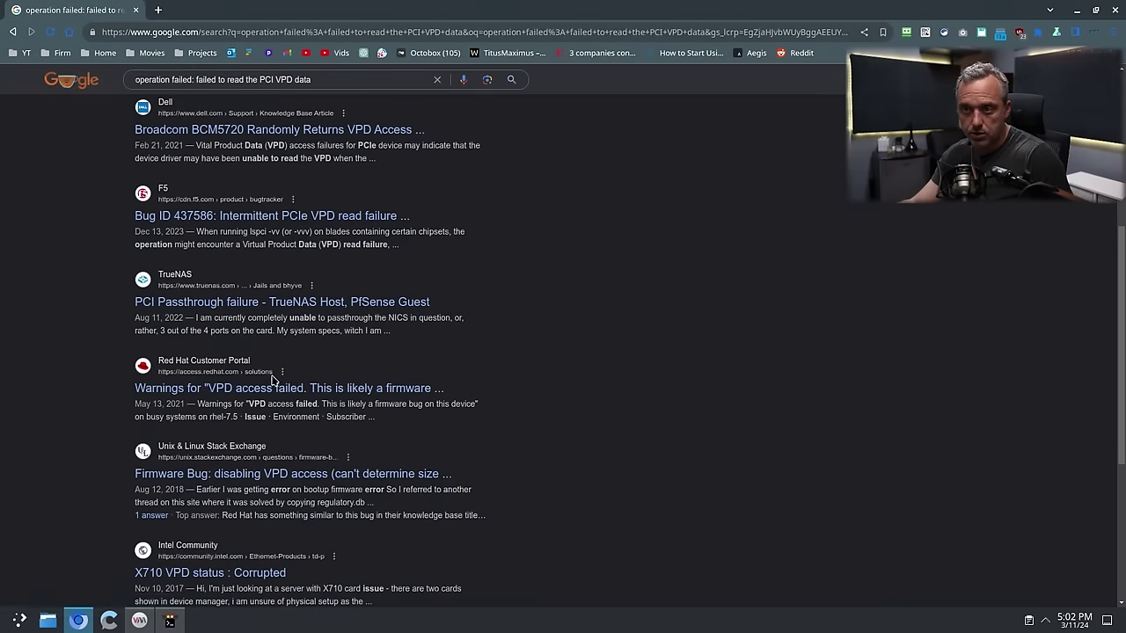
click(267, 387)
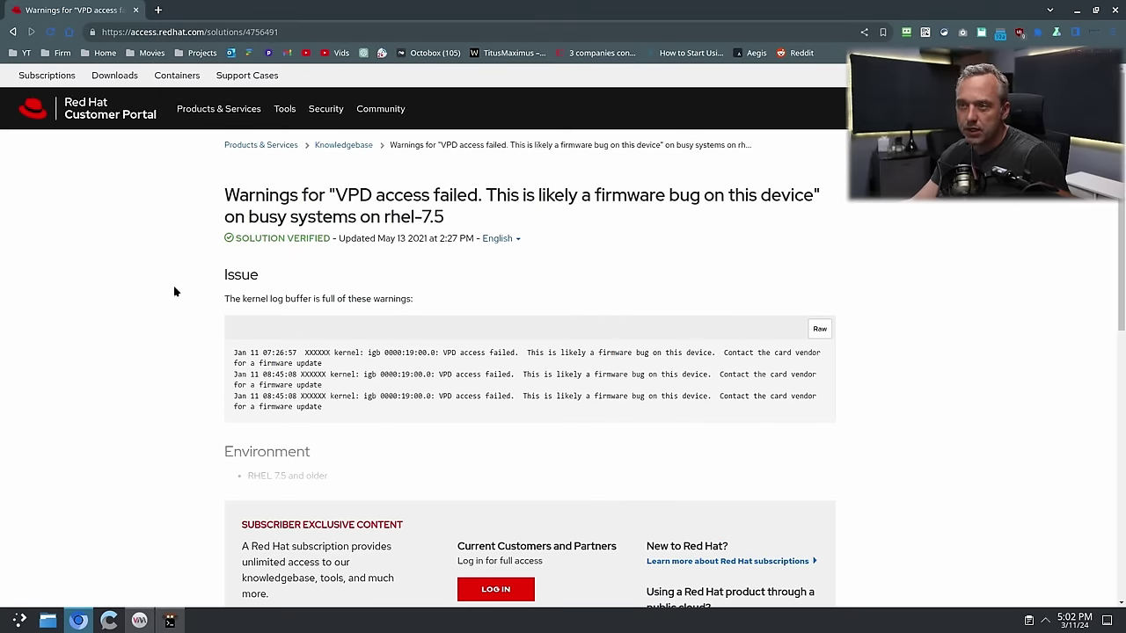
scroll(172, 291, down, 3)
scroll(172, 291, up, 5)
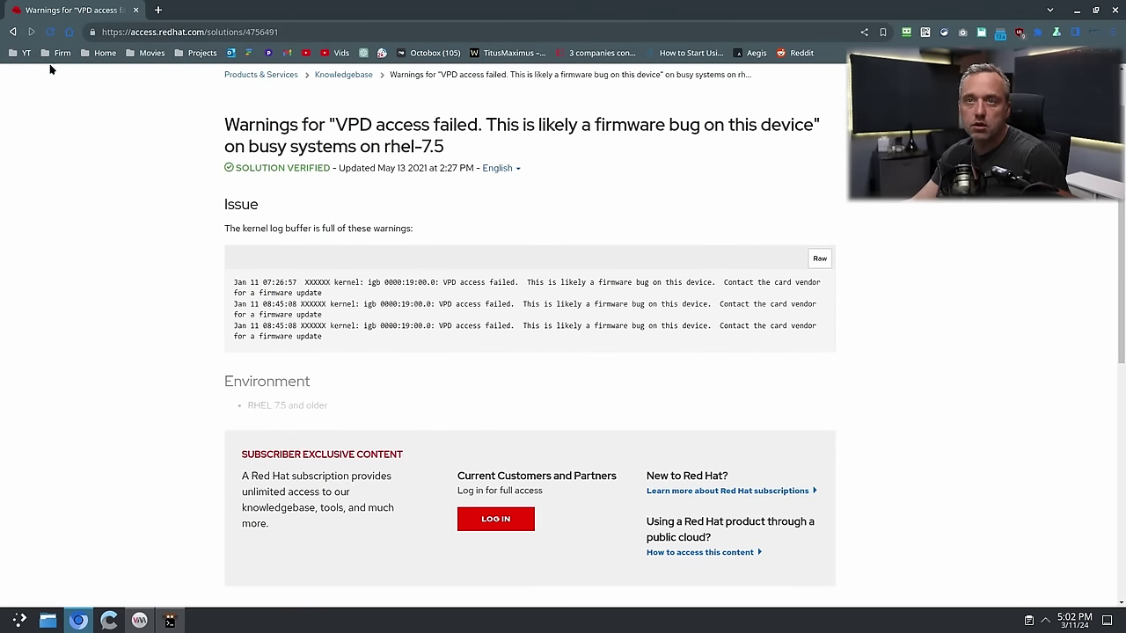
click(13, 33)
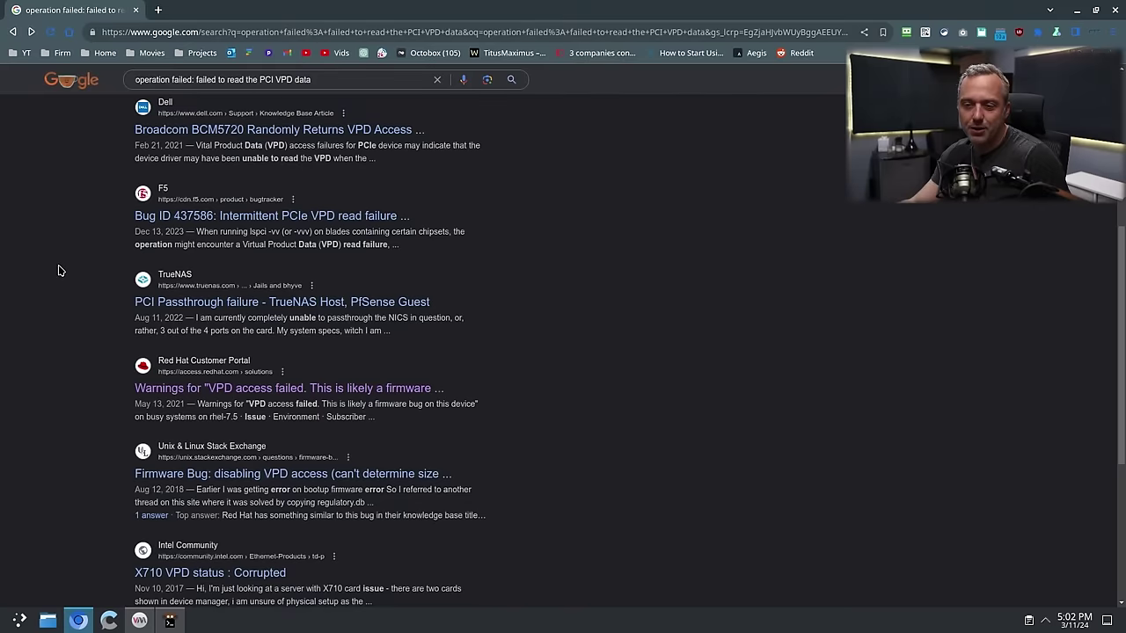
- Open the Unix & Linux question about the firmware bug disabling VPD access and read its answer
scroll(59, 270, down, 2)
click(282, 334)
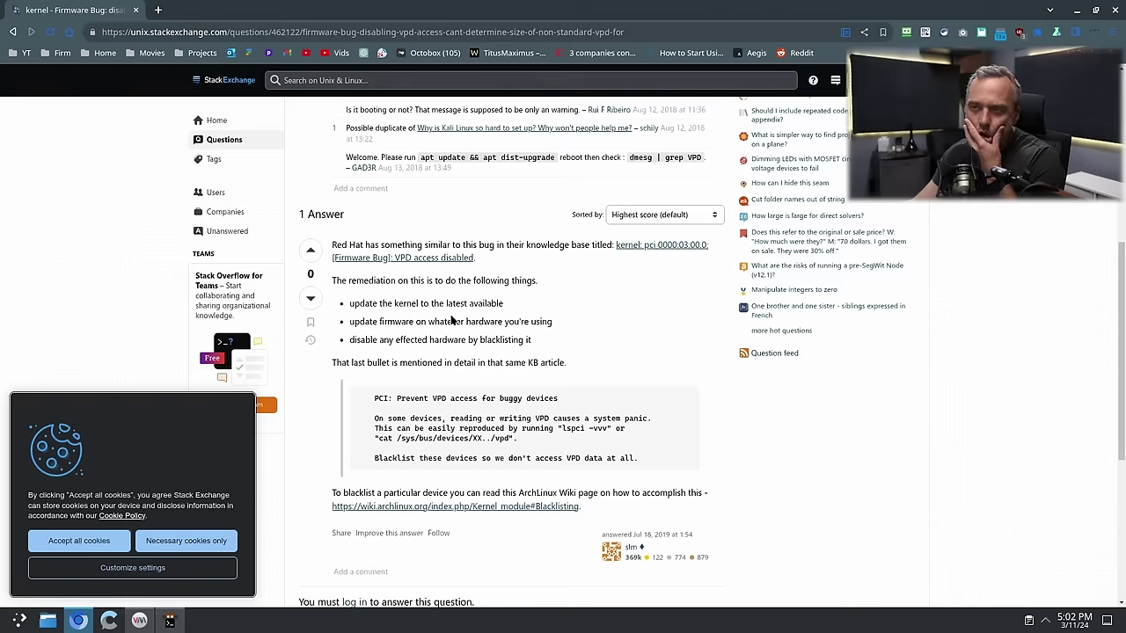
scroll(452, 321, down, 3)
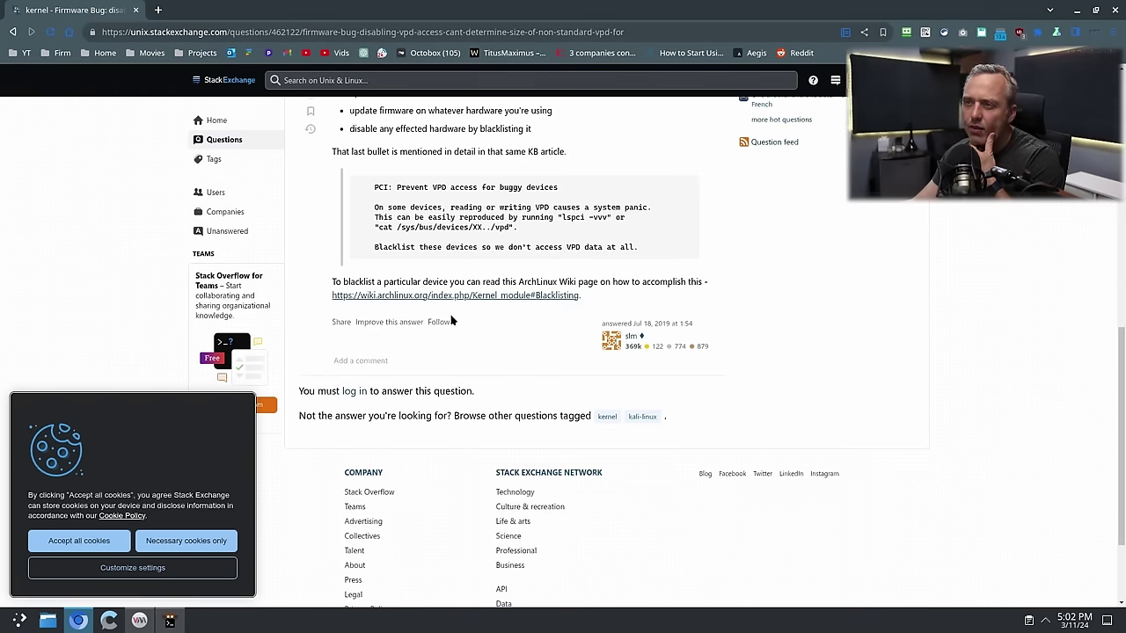
scroll(450, 313, down, 2)
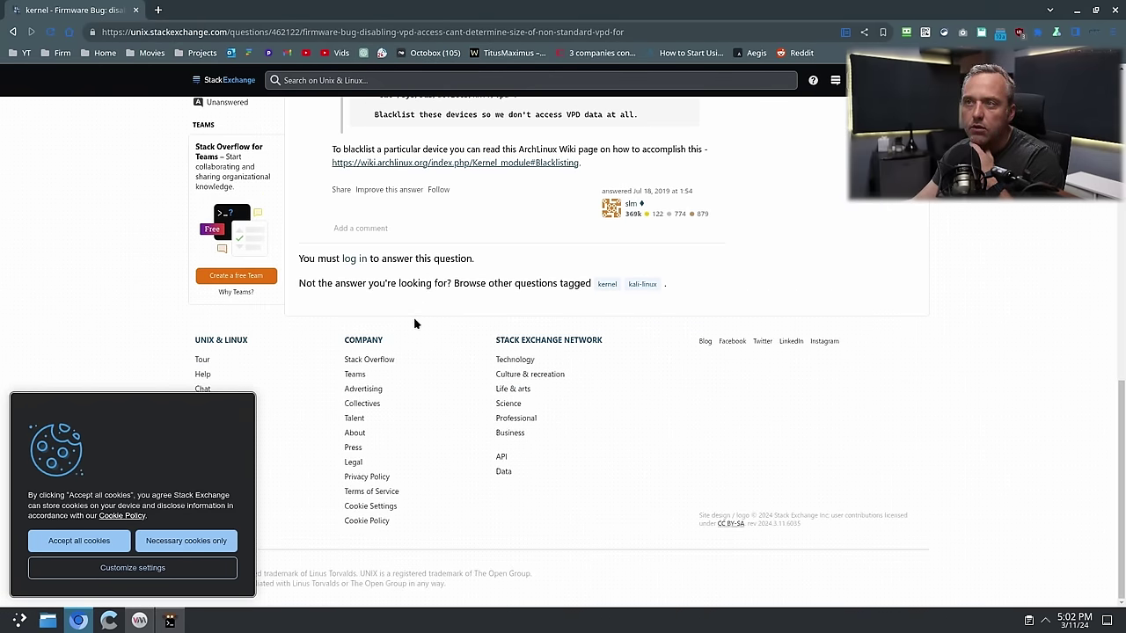
scroll(417, 323, up, 3)
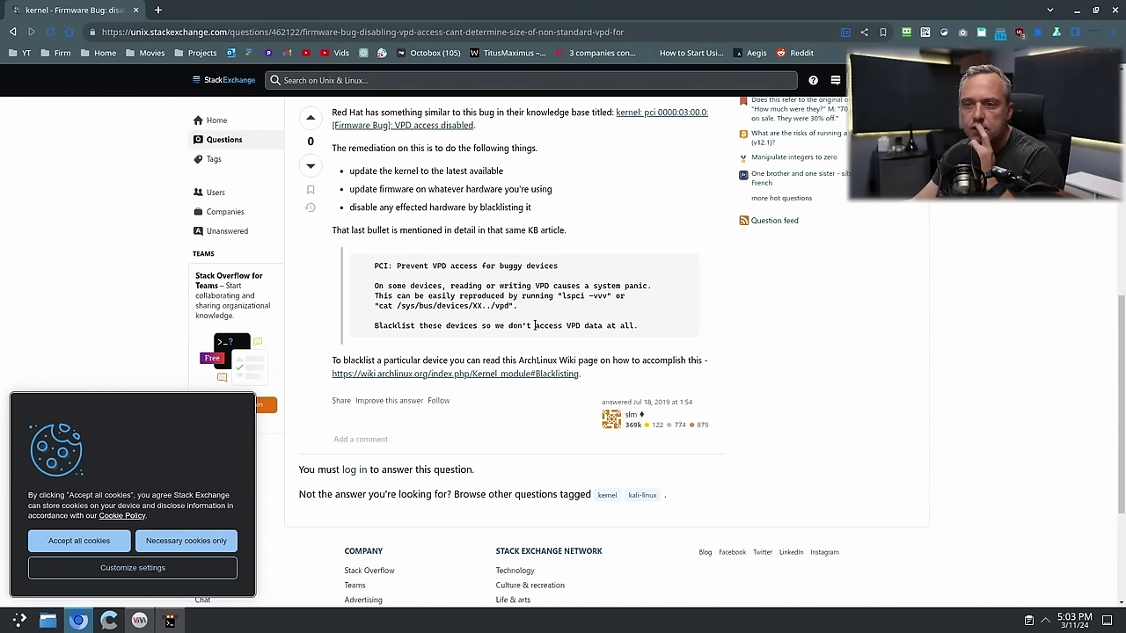
- Dismiss the failed install error in Virtual Machine Manager and relaunch the program
key(alt+Tab)
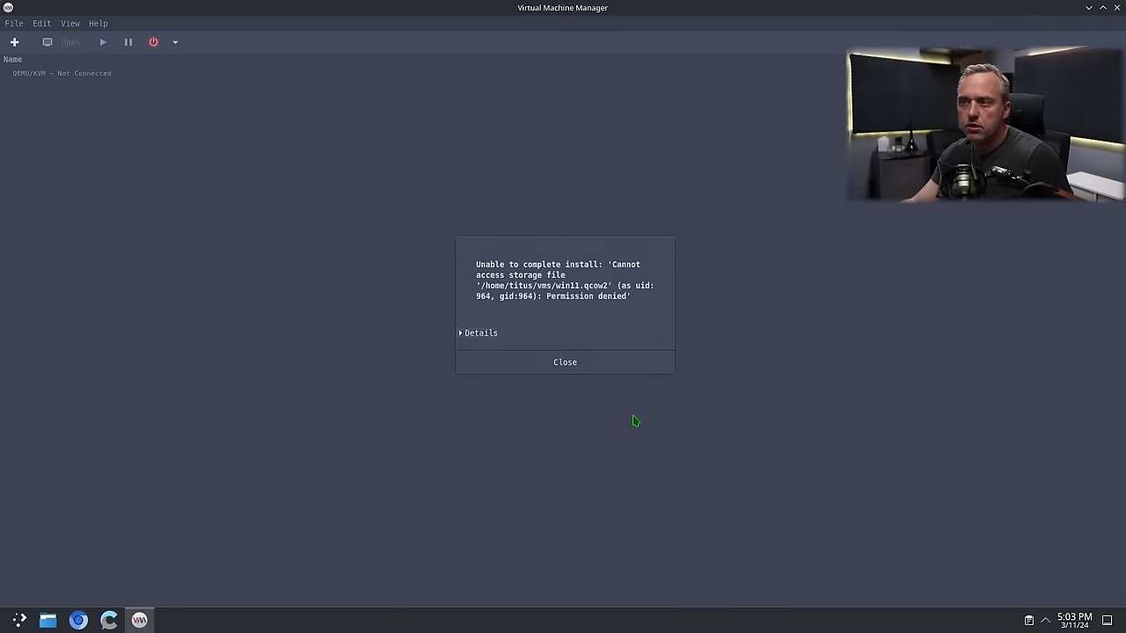
click(600, 368)
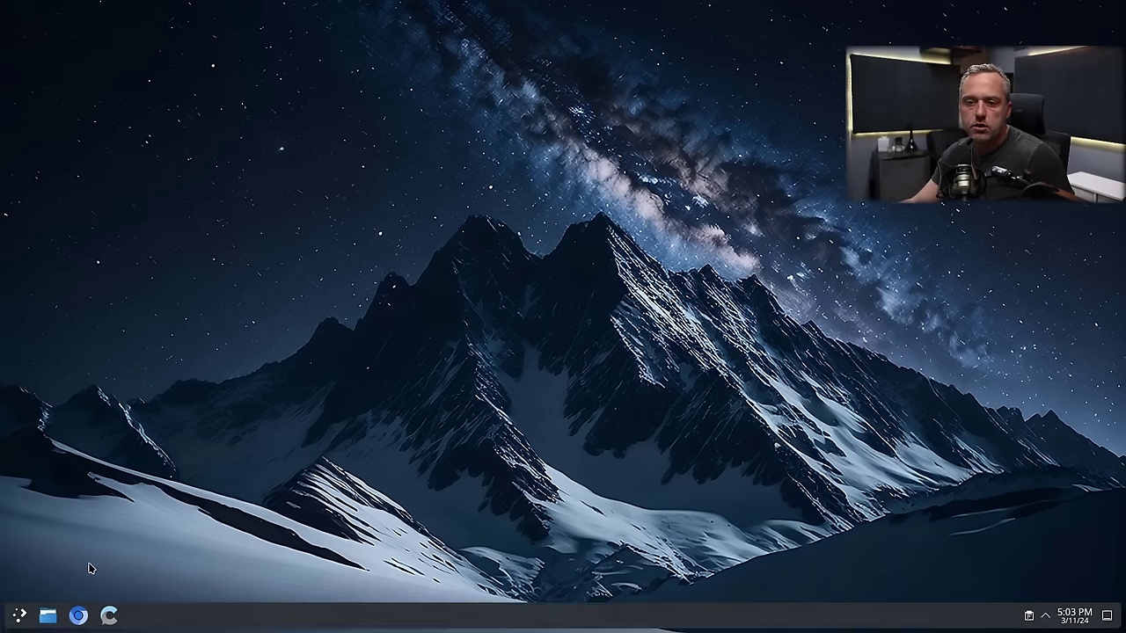
click(15, 620)
text(vi)
key(Return)
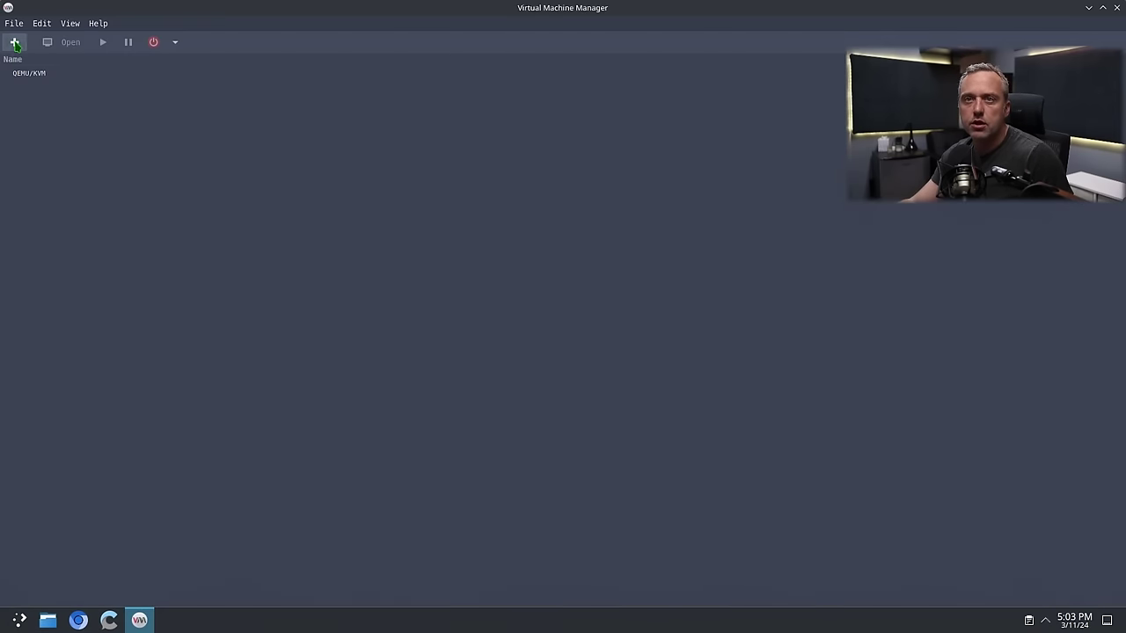
- Start a new virtual machine from Win11_23H2_English_x64v2.iso, accepting 8192 MiB of memory and 4 CPUs
click(15, 42)
click(686, 233)
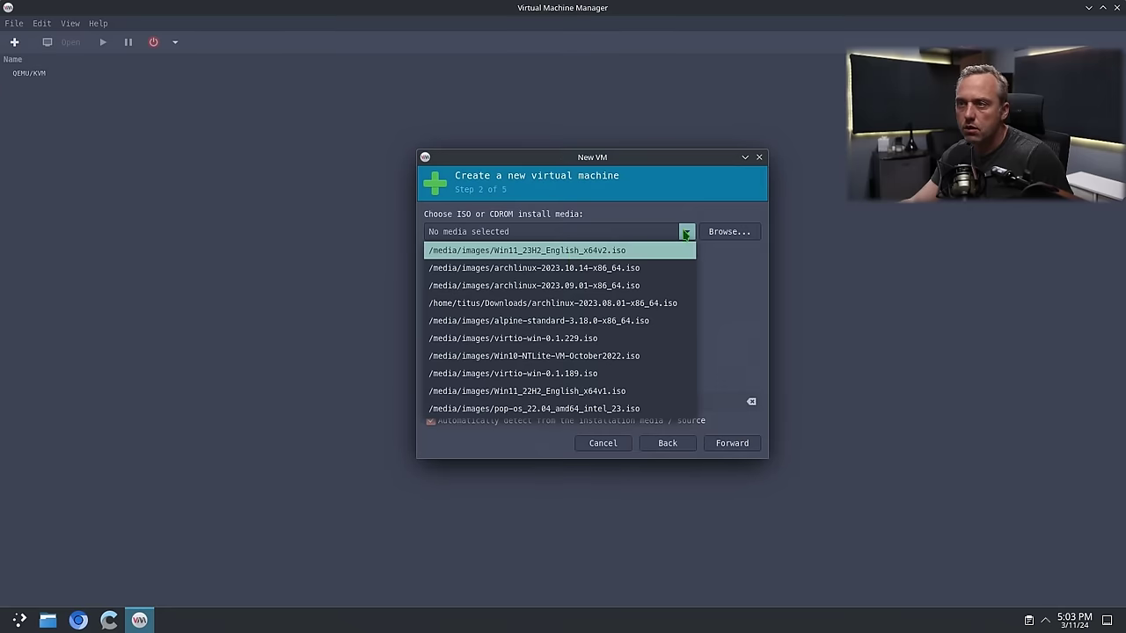
click(531, 254)
click(734, 443)
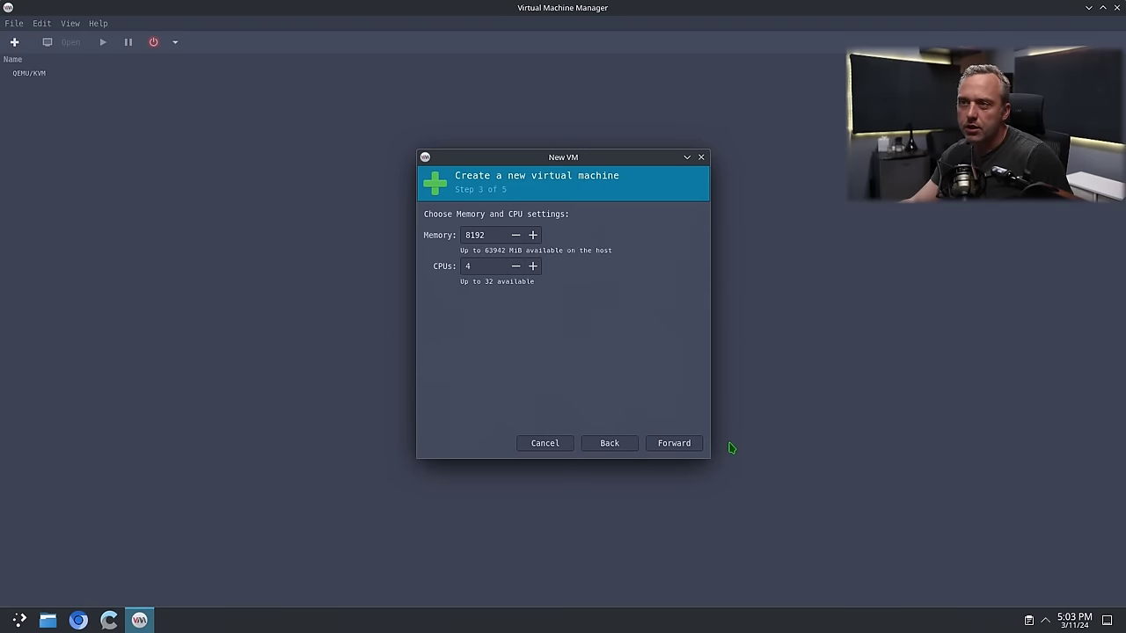
click(674, 444)
- Choose custom storage, refresh the default pool and check its location, leaving the new virtual machine wizard without picking a volume
click(495, 284)
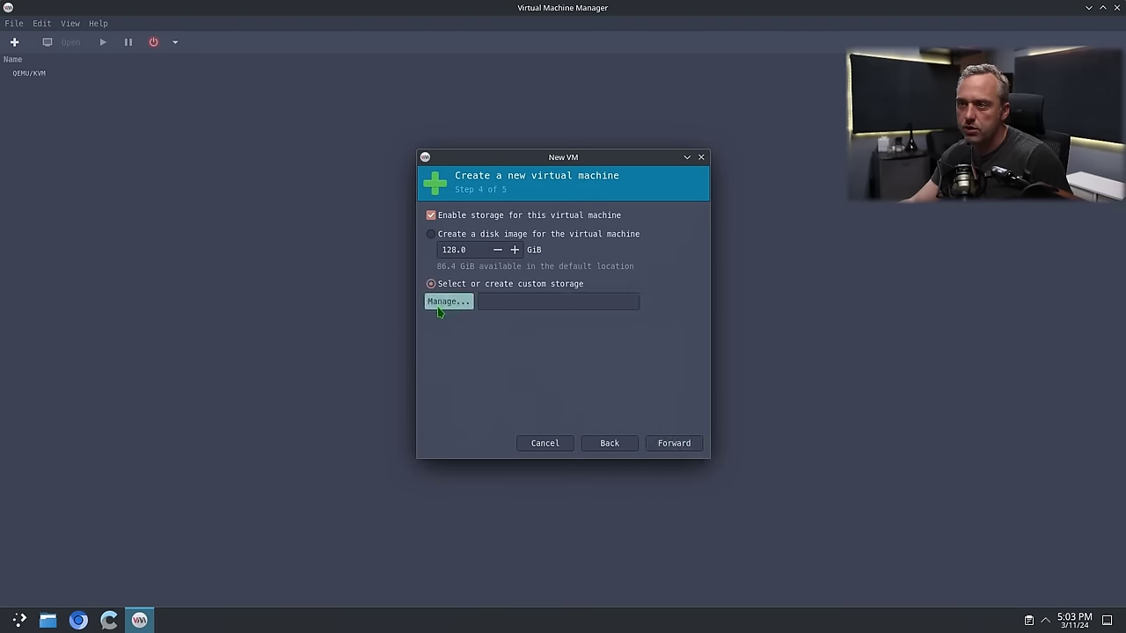
click(439, 303)
click(382, 232)
click(399, 183)
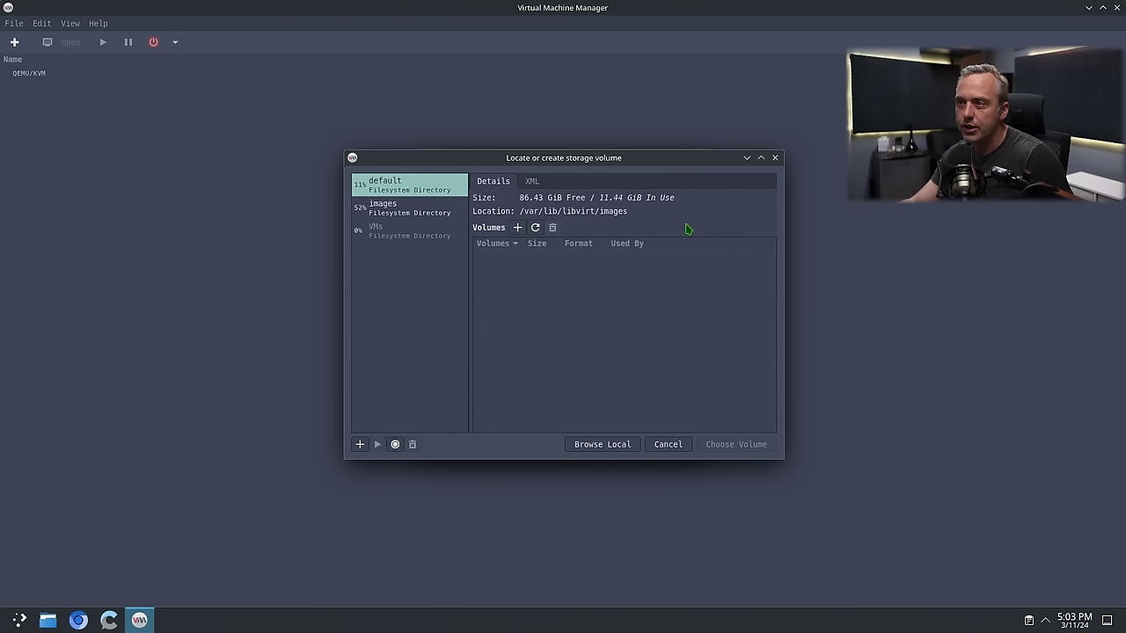
click(536, 228)
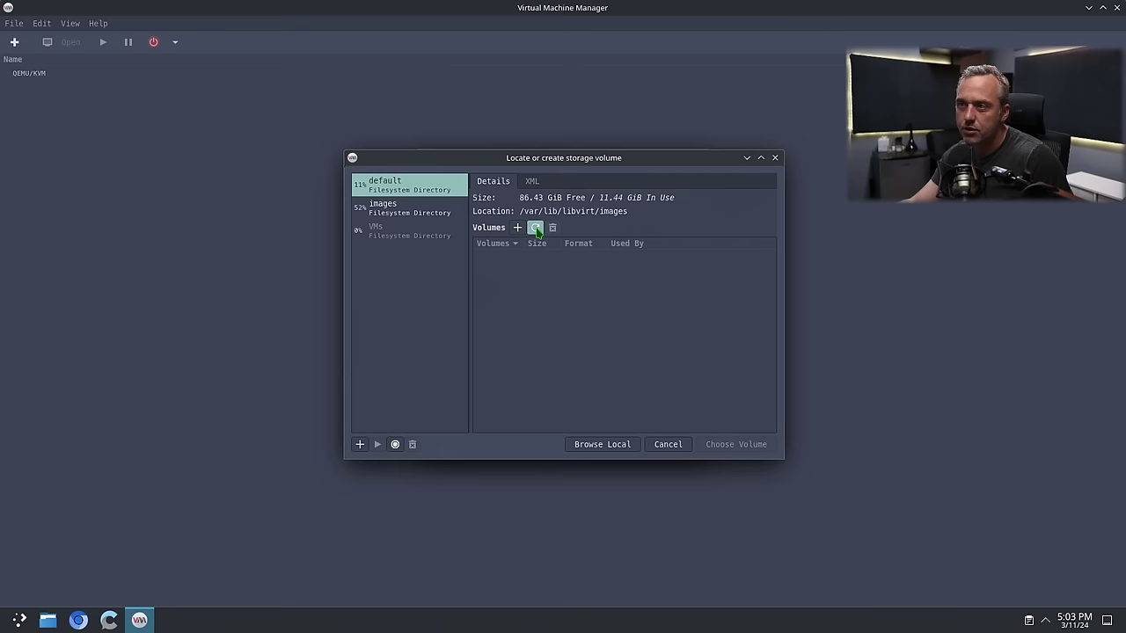
double_click(577, 212)
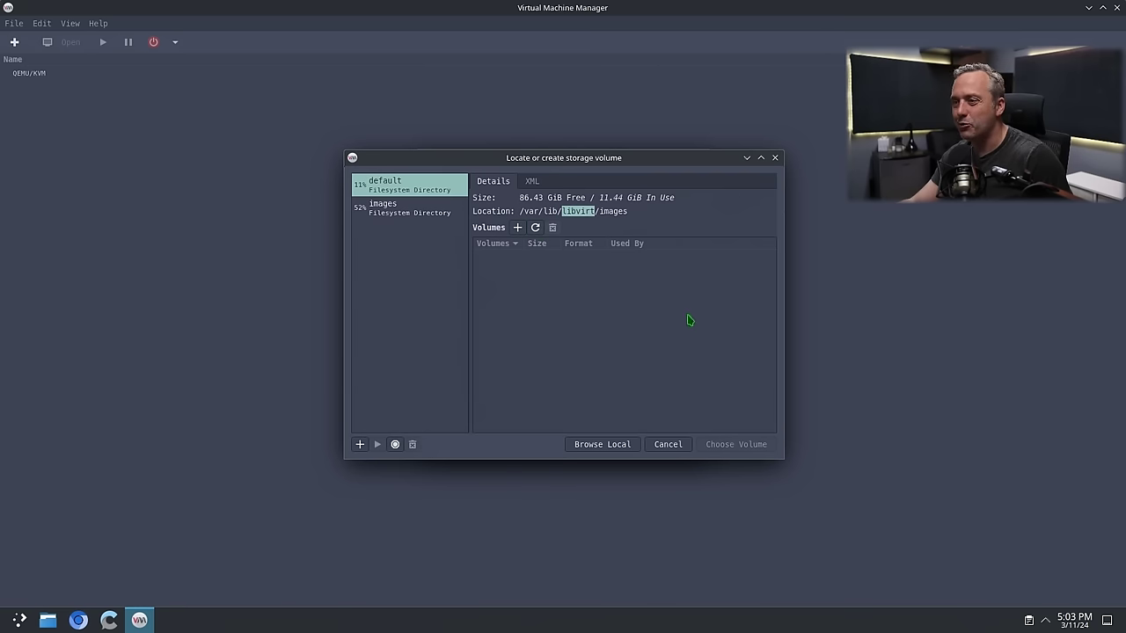
click(774, 161)
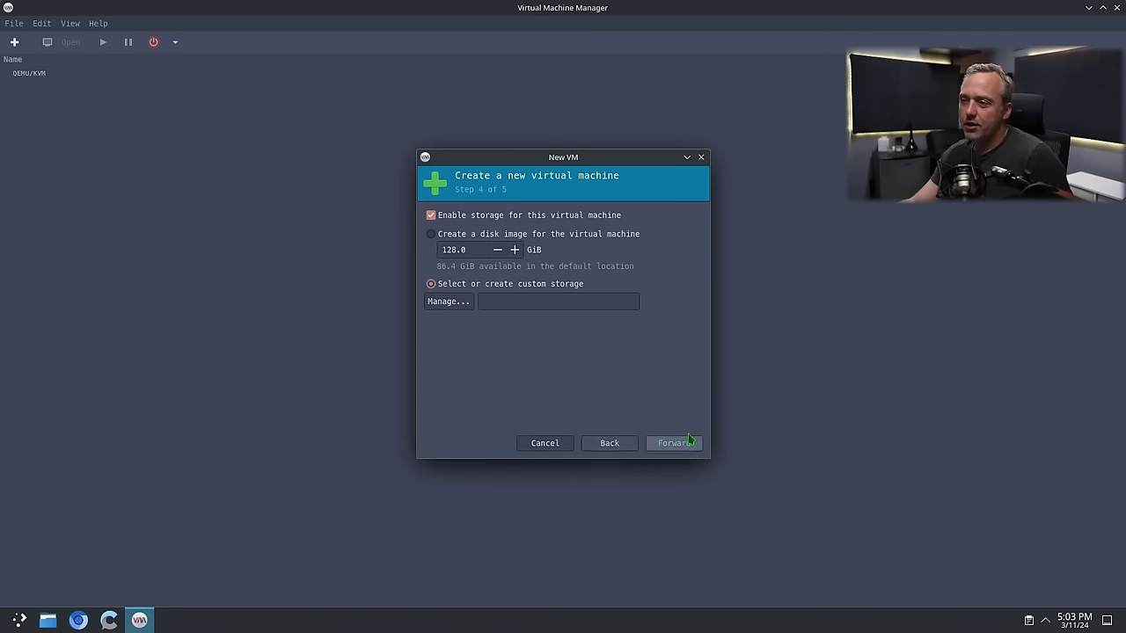
click(704, 162)
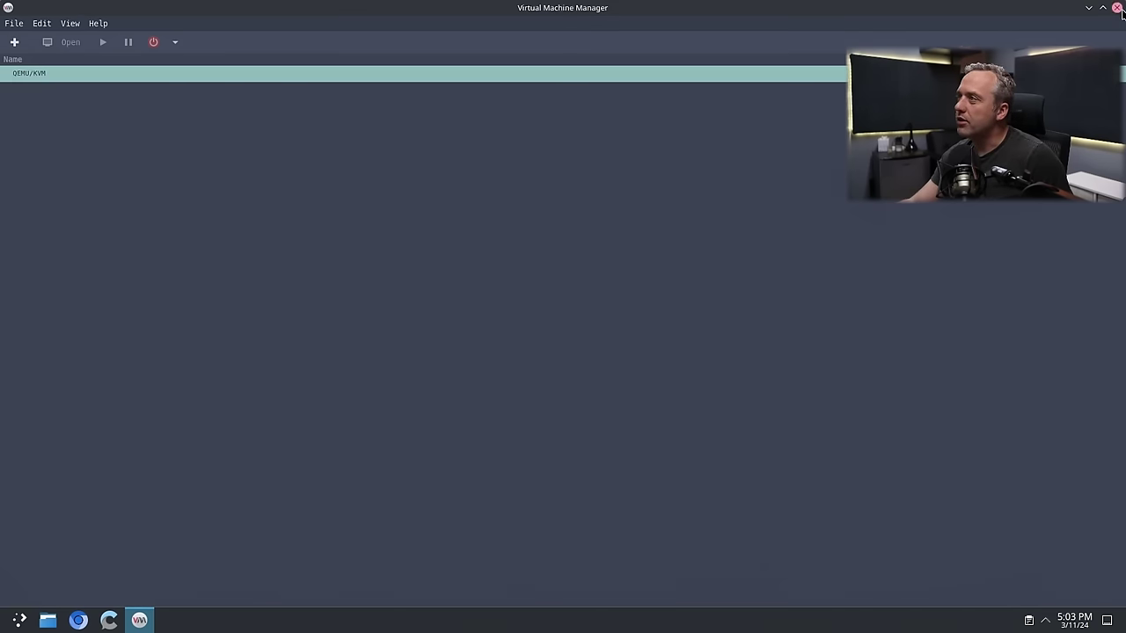
- Close Virtual Machine Manager and restart the computer
click(1117, 8)
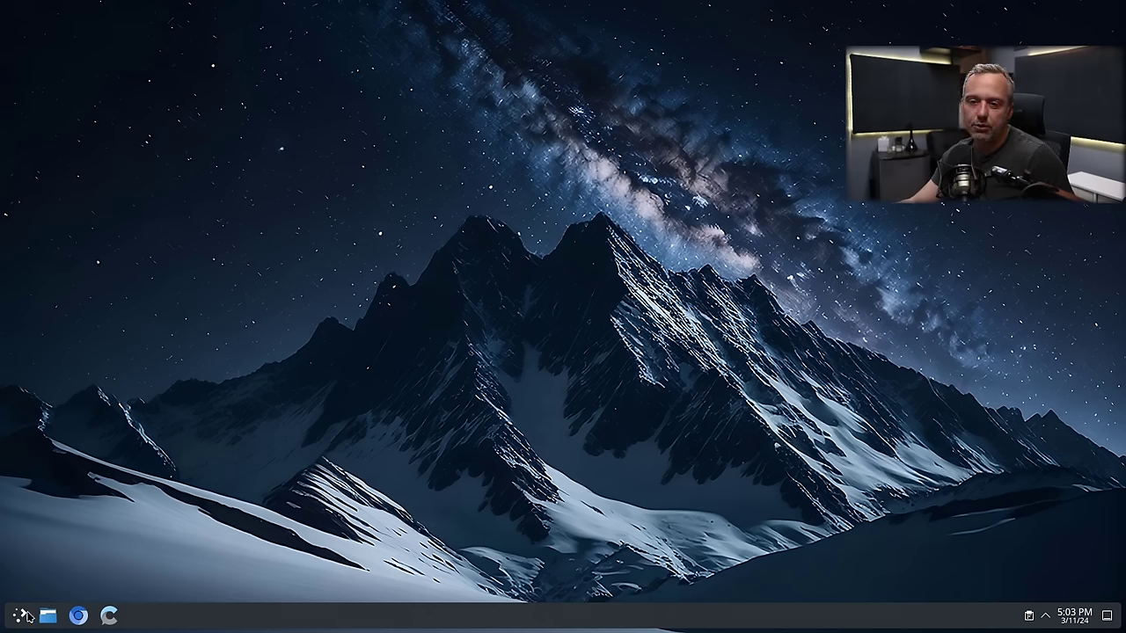
click(19, 615)
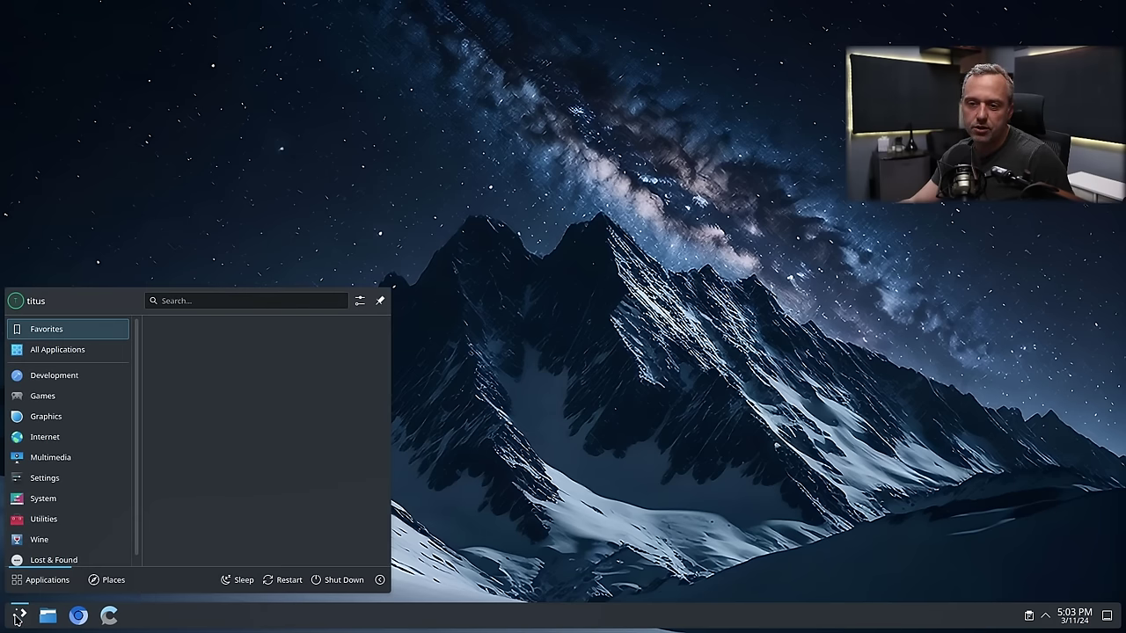
click(270, 583)
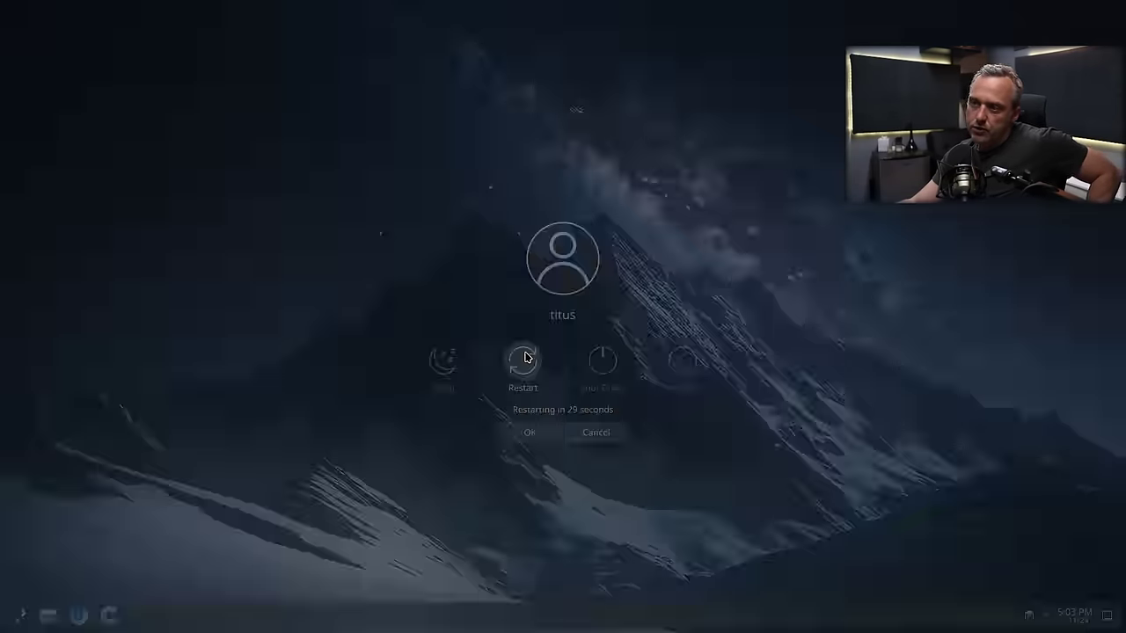
click(525, 357)
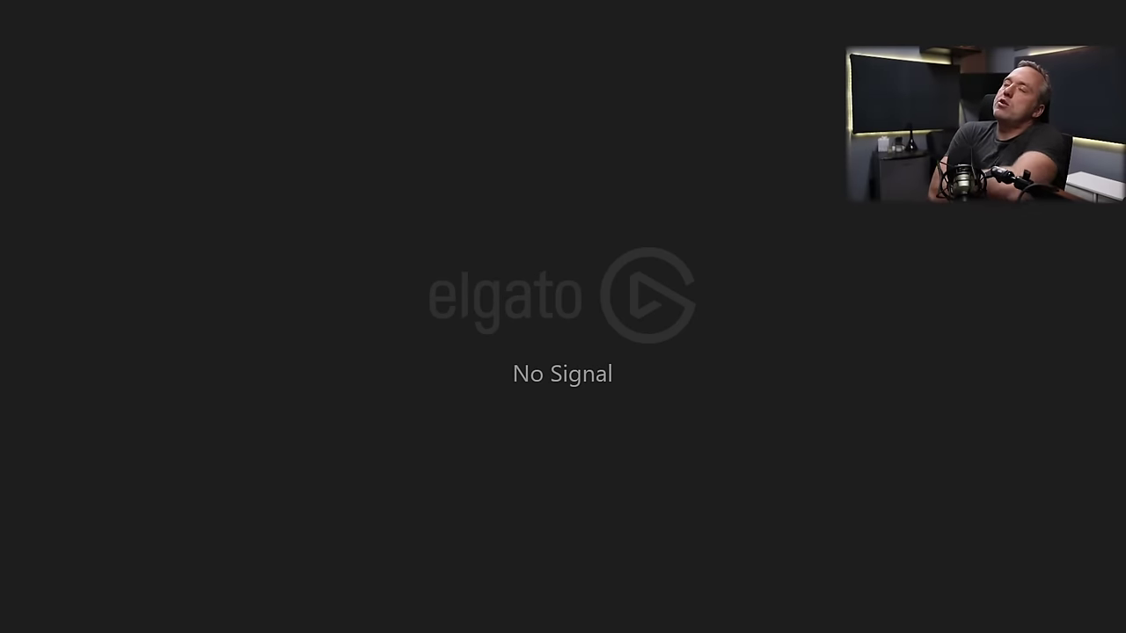